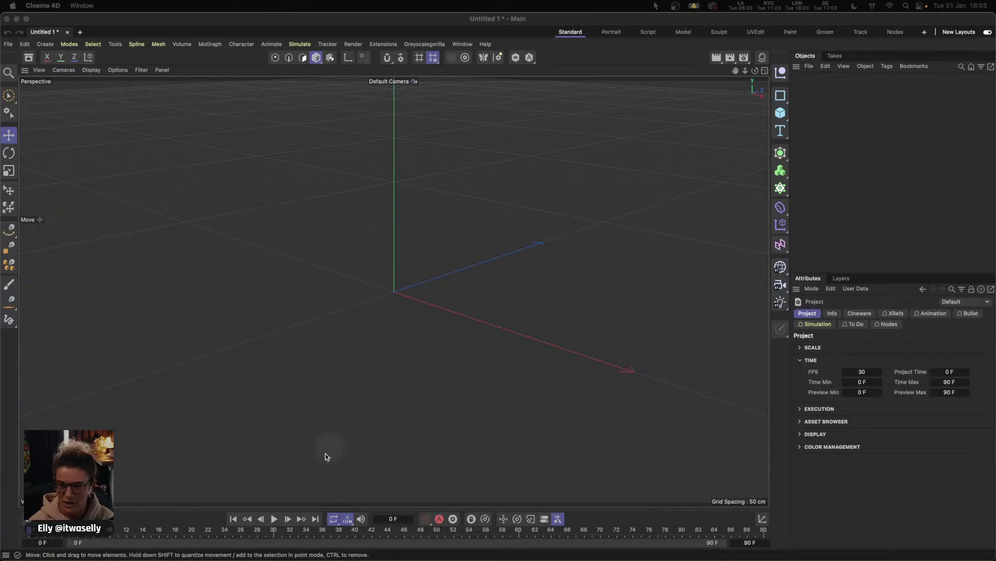
# - Switch to Chrome and play the Nike Jordan Sand/Particle FX post on the Instagram profile as a reference, then return to Cinema 4D
pyautogui.moveTo(244, 559)
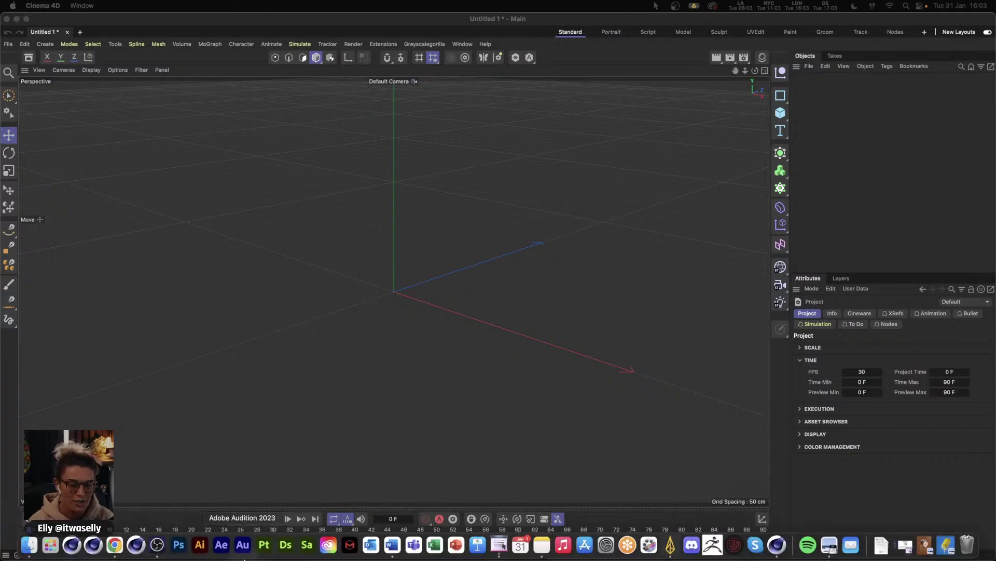
pyautogui.click(115, 544)
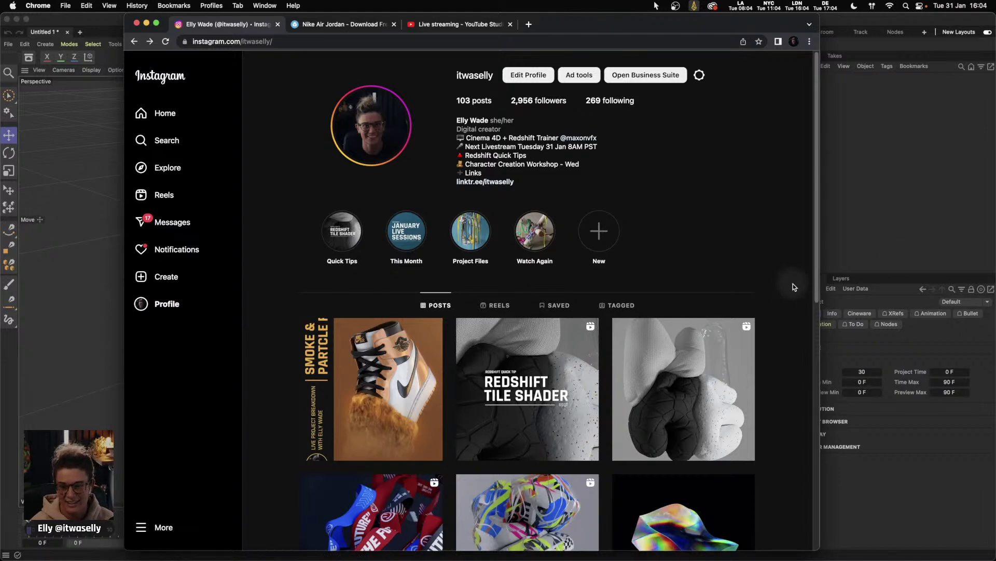
pyautogui.scroll(-5, 790, 281)
pyautogui.scroll(-5, 786, 276)
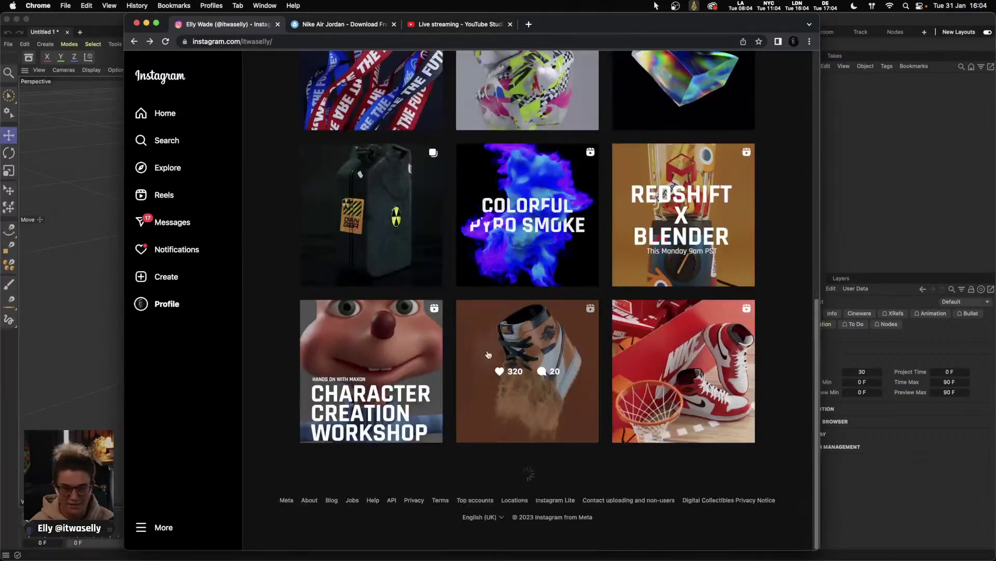
pyautogui.click(520, 338)
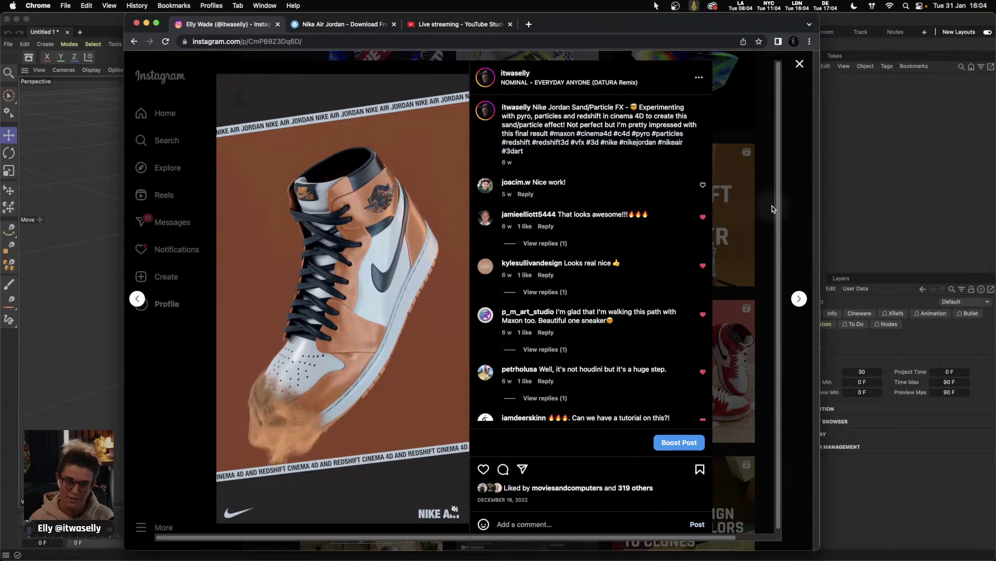
pyautogui.click(294, 307)
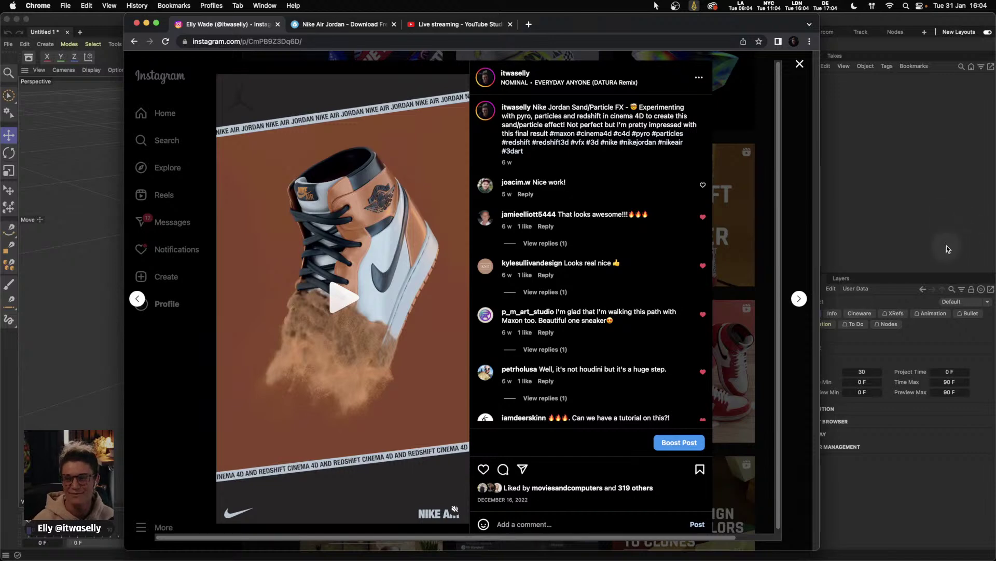
pyautogui.click(902, 241)
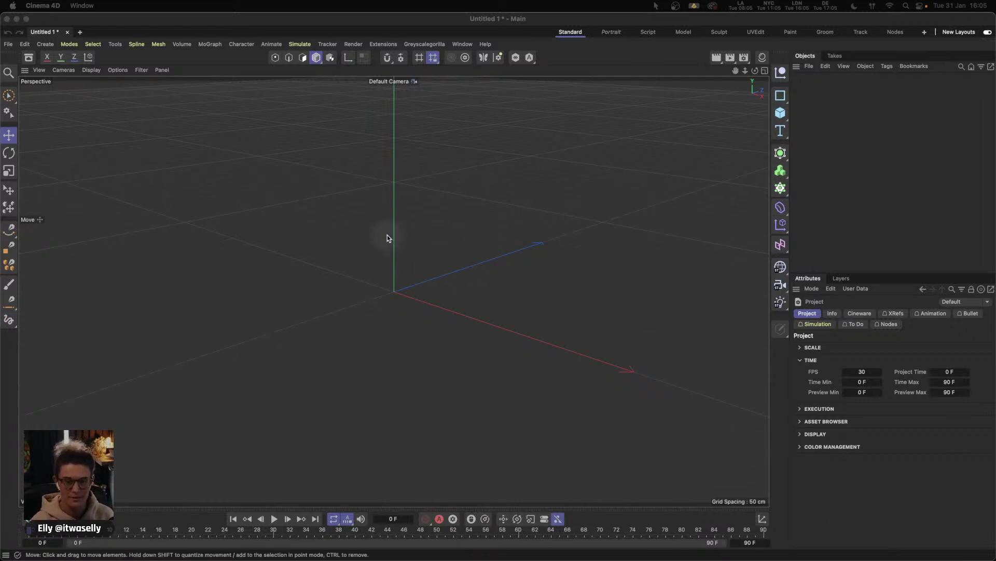
# - Switch to Chrome to view the Nike Air Jordan model page on Sketchfab, and return to Cinema 4D
pyautogui.moveTo(149, 558)
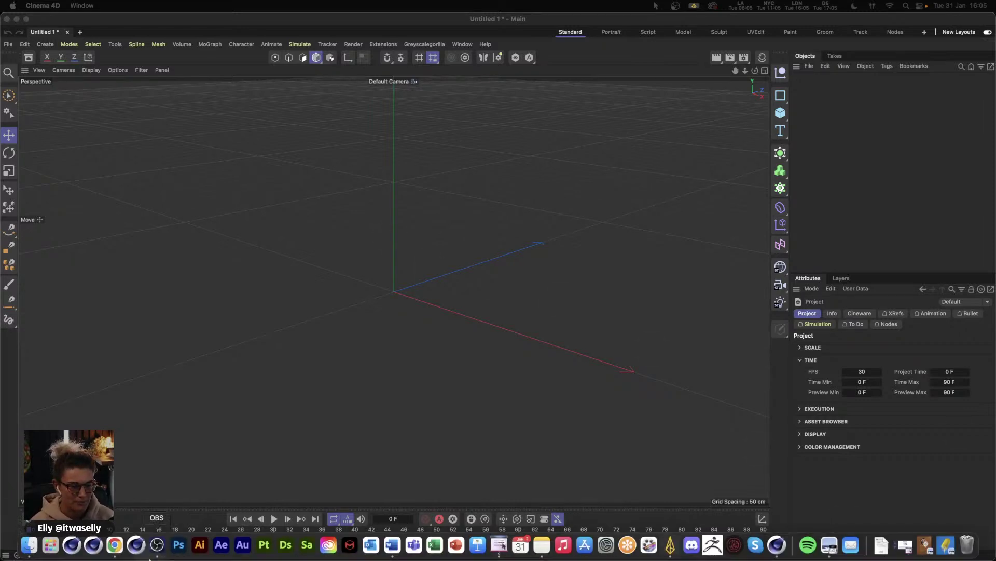
pyautogui.click(115, 544)
pyautogui.click(360, 24)
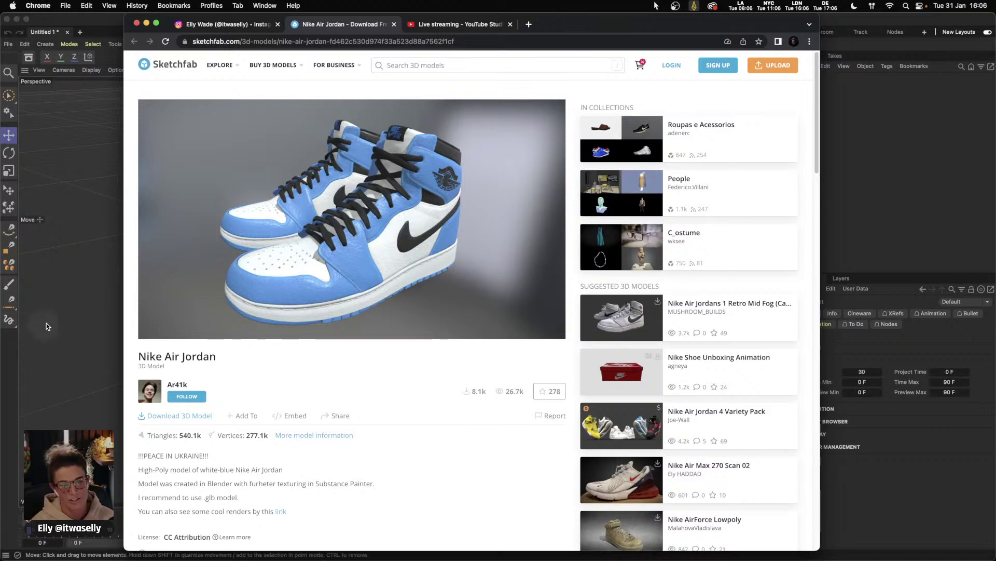
pyautogui.click(70, 307)
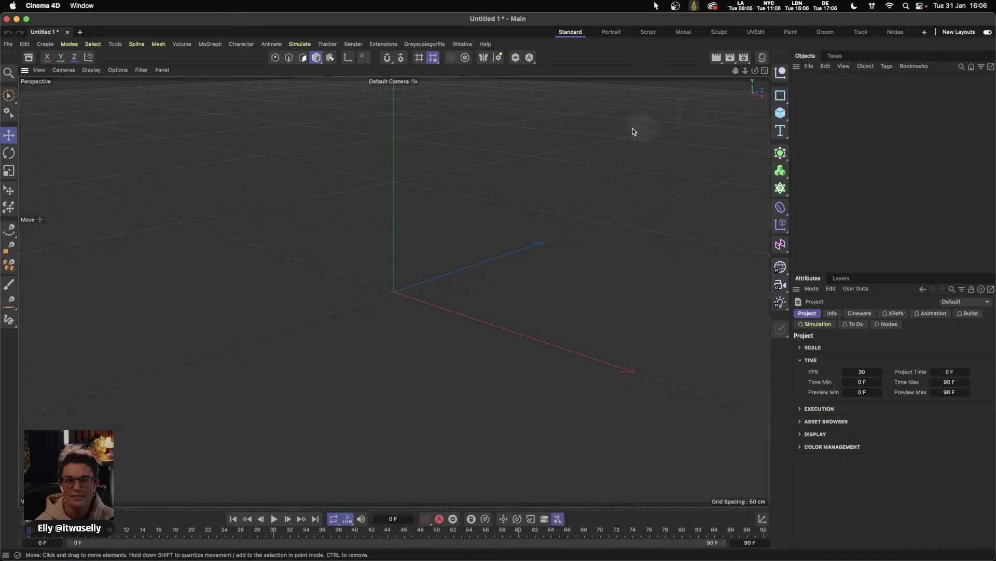
# - Check the Cinema 4D version information and look at the project's render settings
pyautogui.click(44, 8)
pyautogui.click(52, 20)
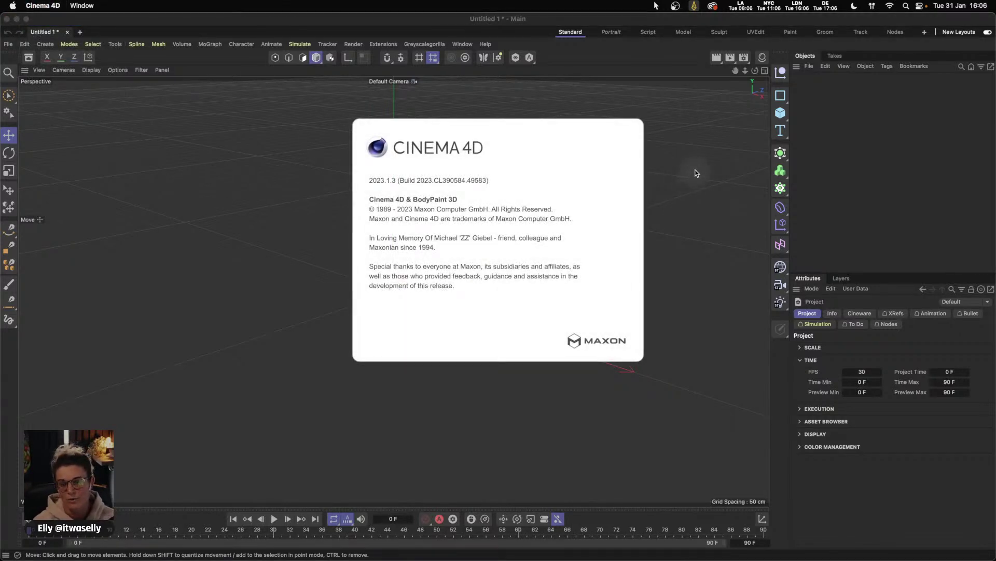
pyautogui.click(696, 170)
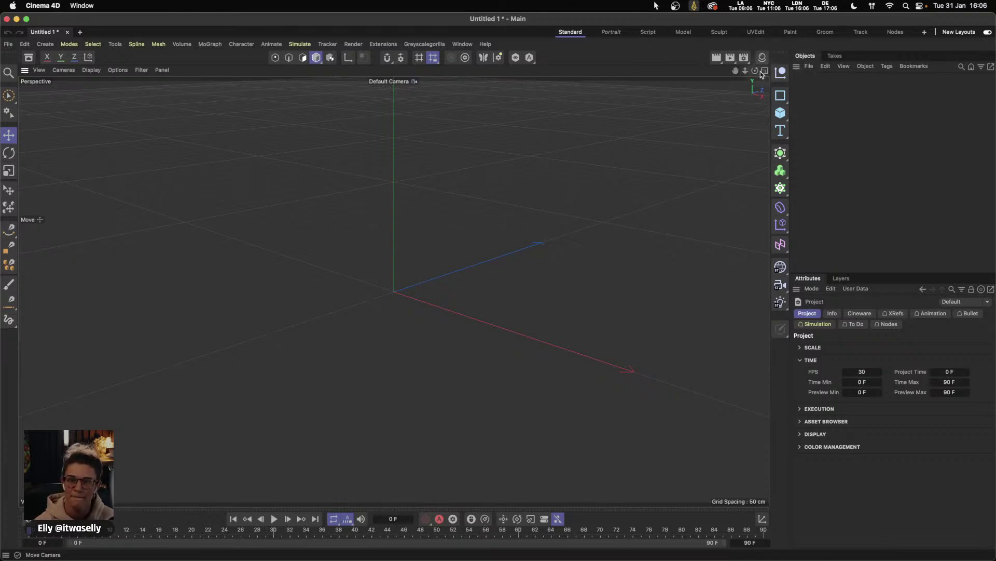
pyautogui.click(744, 57)
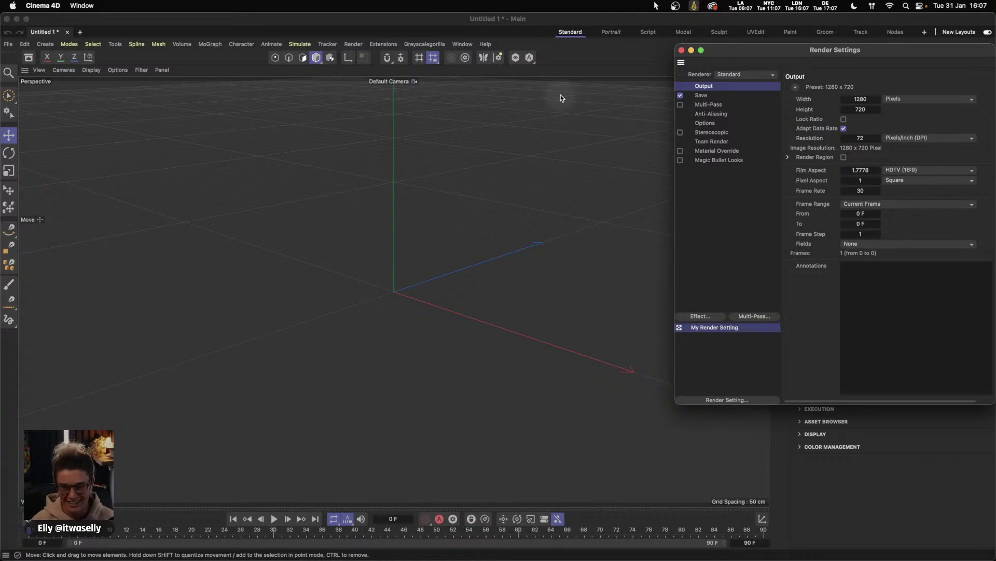
pyautogui.click(682, 49)
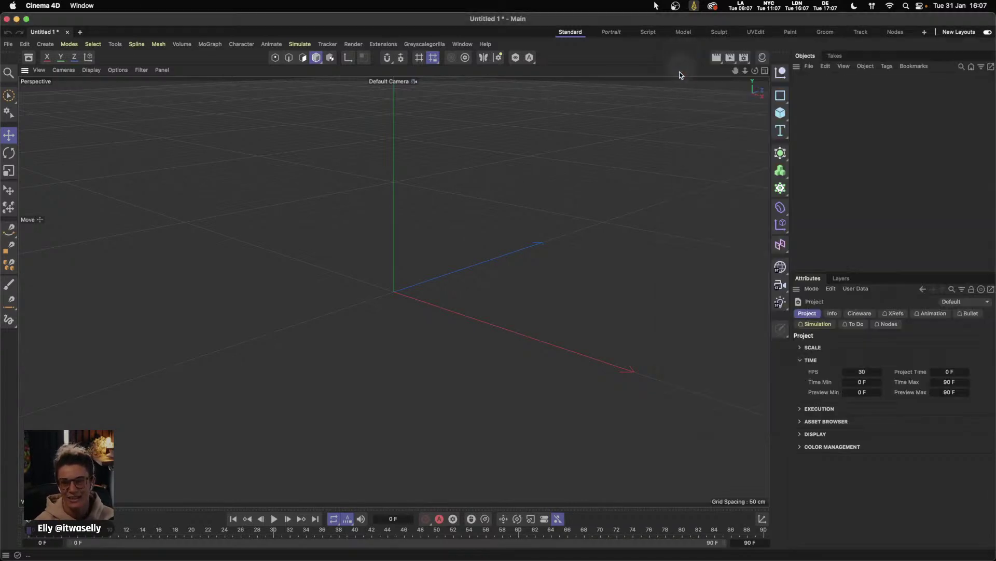
# - Hide the workplane grid in the viewport and add a Capsule primitive to the scene
pyautogui.click(142, 69)
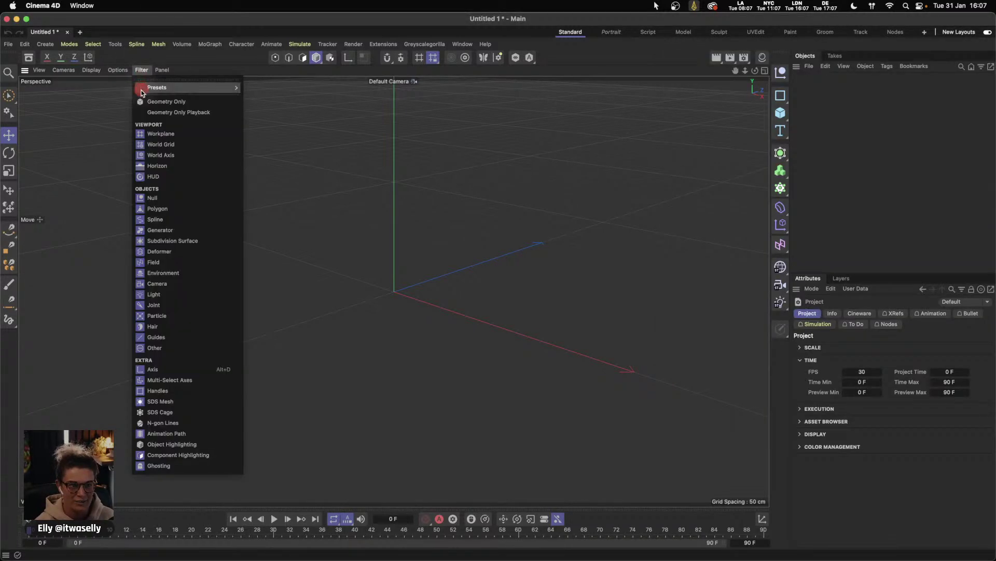
pyautogui.click(167, 136)
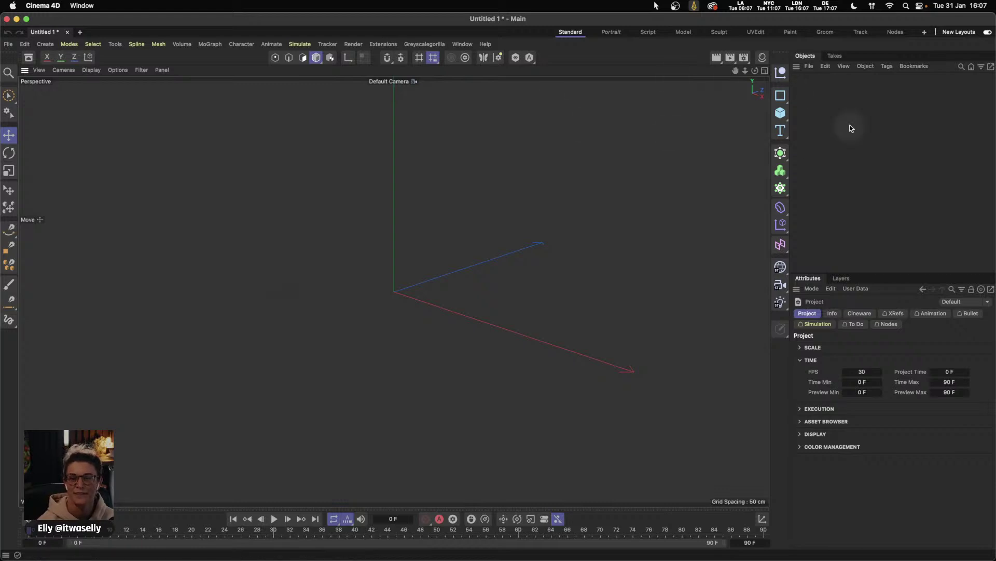
pyautogui.moveTo(785, 117); pyautogui.dragTo(818, 180)
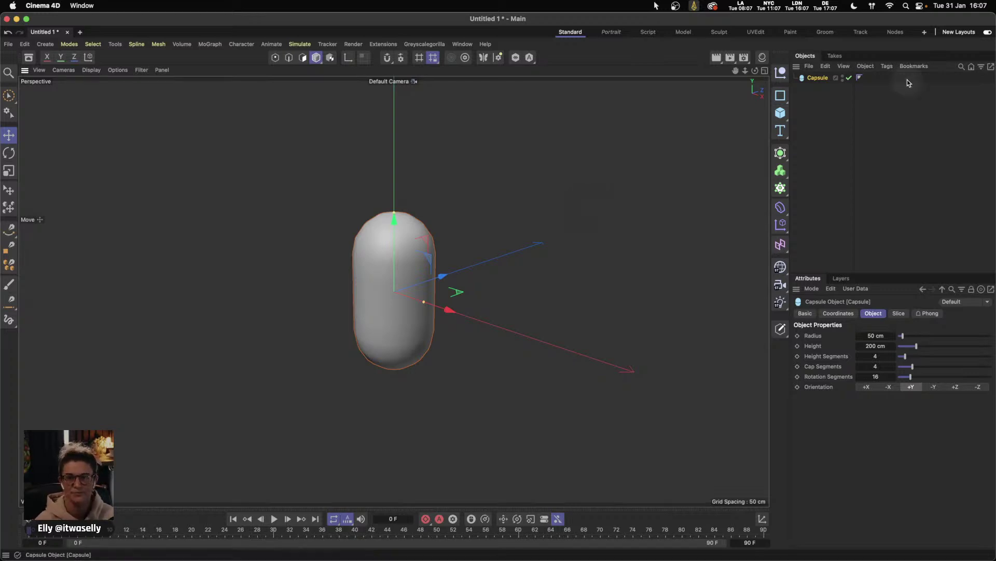
# - Set the capsule's height to 250 cm and display its surface with shaded polygon lines
pyautogui.keyDown('alt'); pyautogui.moveTo(438, 275); pyautogui.dragTo(536, 280, button='right'); pyautogui.keyUp('alt')
pyautogui.click(877, 346)
pyautogui.write('250')
pyautogui.press('Return')
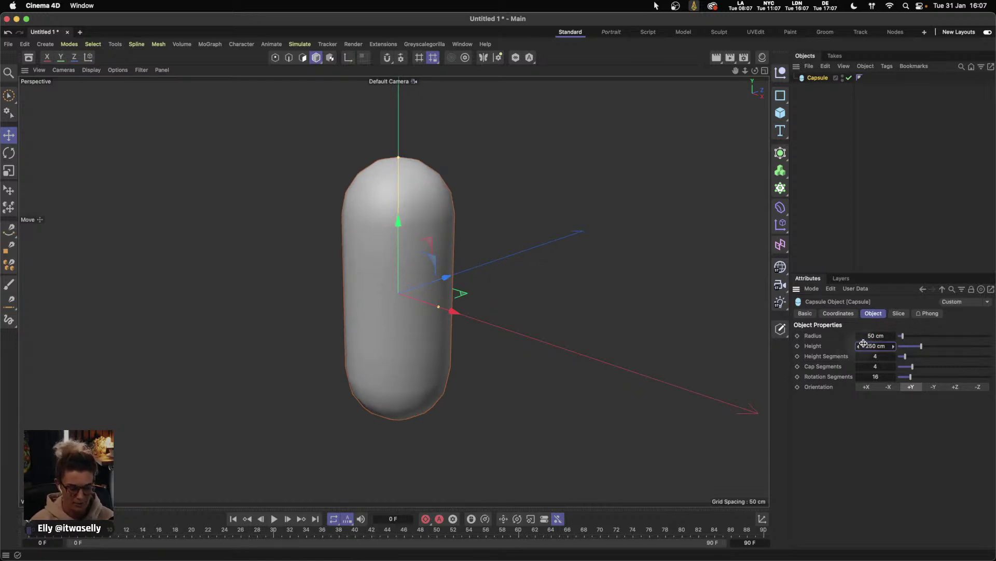
pyautogui.press('n')
pyautogui.press('b')
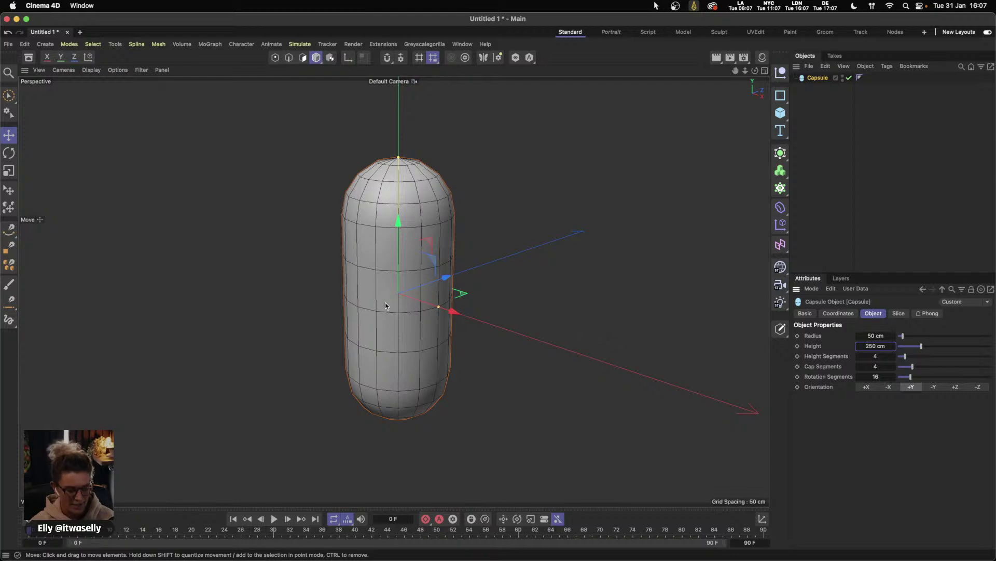
# - Set the capsule to 16 height segments, 32 cap segments and 64 rotation segments
pyautogui.keyDown('alt'); pyautogui.moveTo(386, 306); pyautogui.dragTo(391, 278); pyautogui.keyUp('alt')
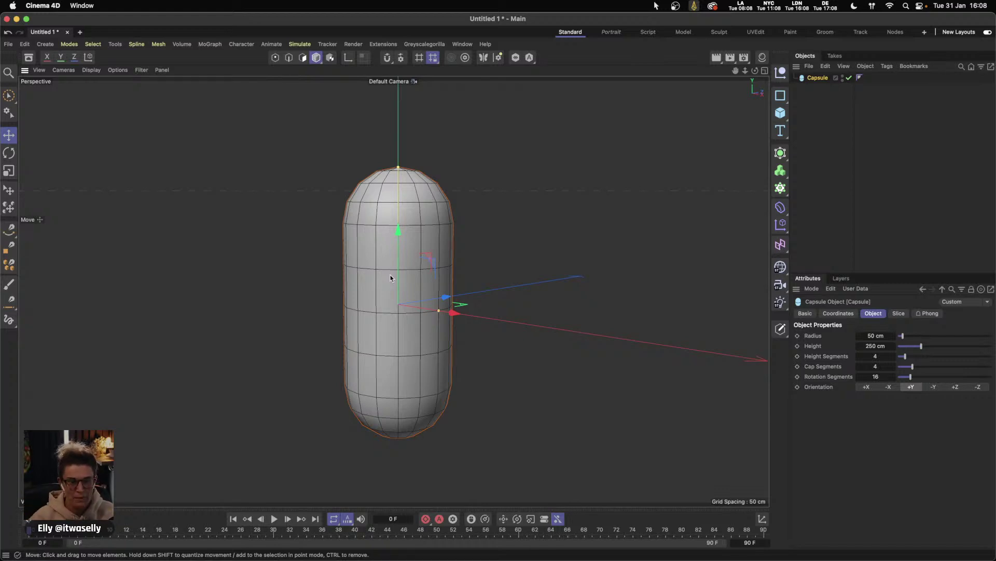
pyautogui.click(879, 354)
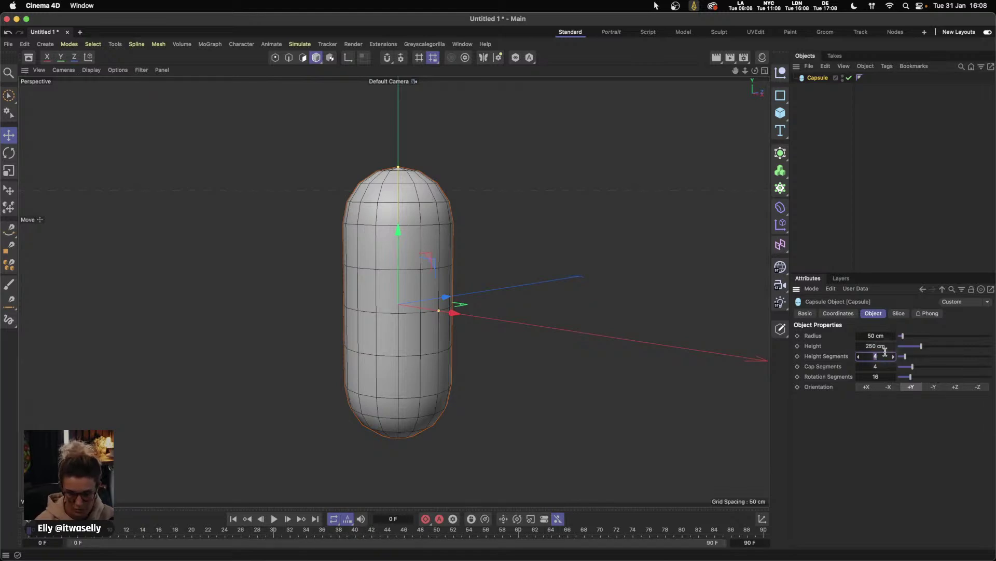
pyautogui.write('16')
pyautogui.press('Tab')
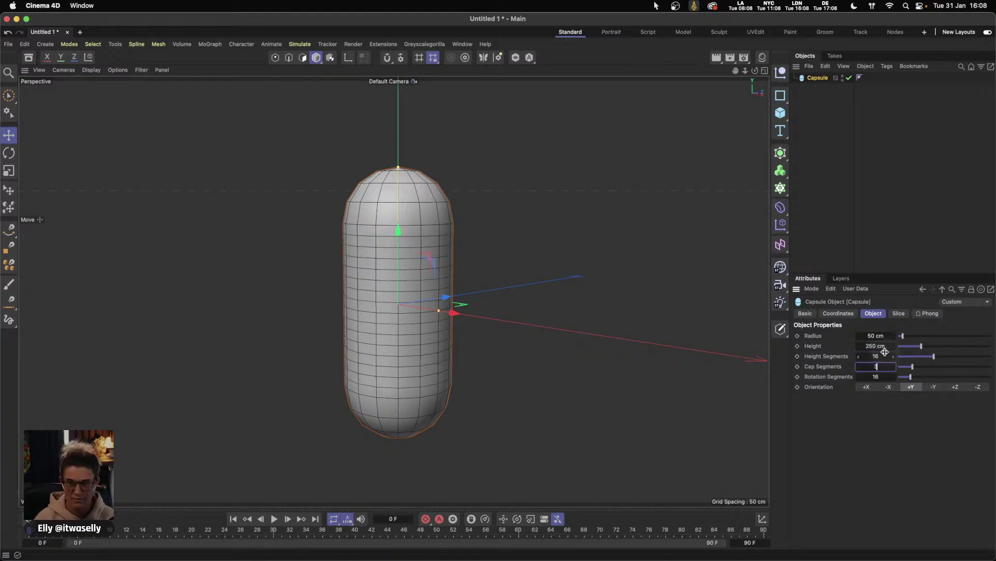
pyautogui.write('32')
pyautogui.press('Tab')
pyautogui.write('4')
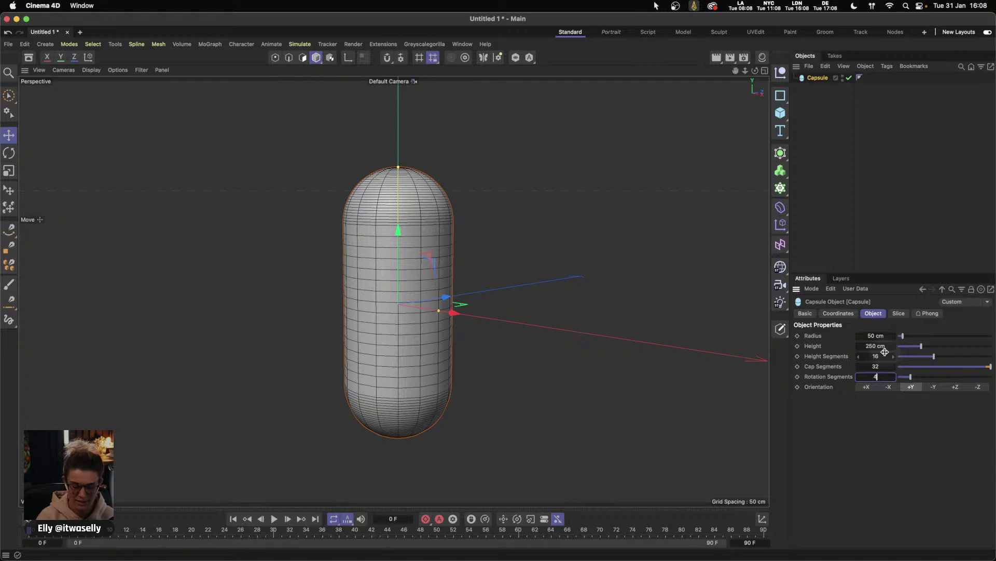
pyautogui.write('4')
pyautogui.press('Return')
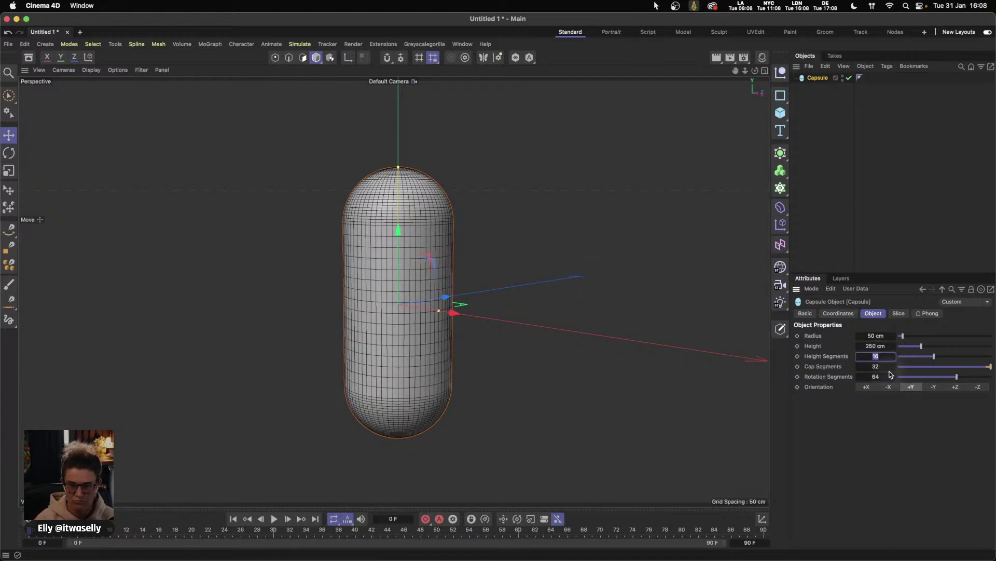
# - Set the capsule's cap segments to 16 and its height segments to 32
pyautogui.click(879, 357)
pyautogui.click(878, 366)
pyautogui.write('16')
pyautogui.press('Return')
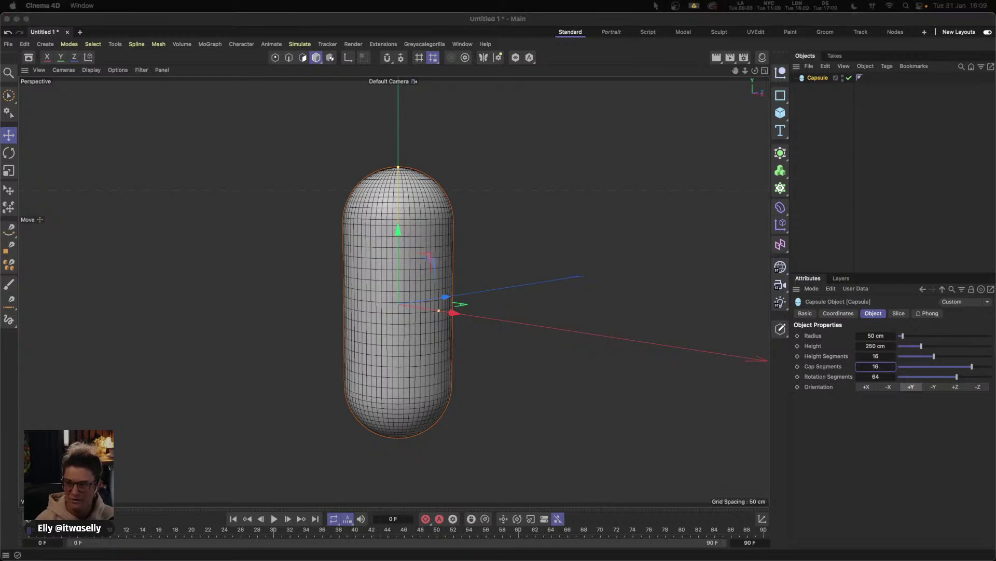
pyautogui.click(875, 356)
pyautogui.write('32')
pyautogui.press('Return')
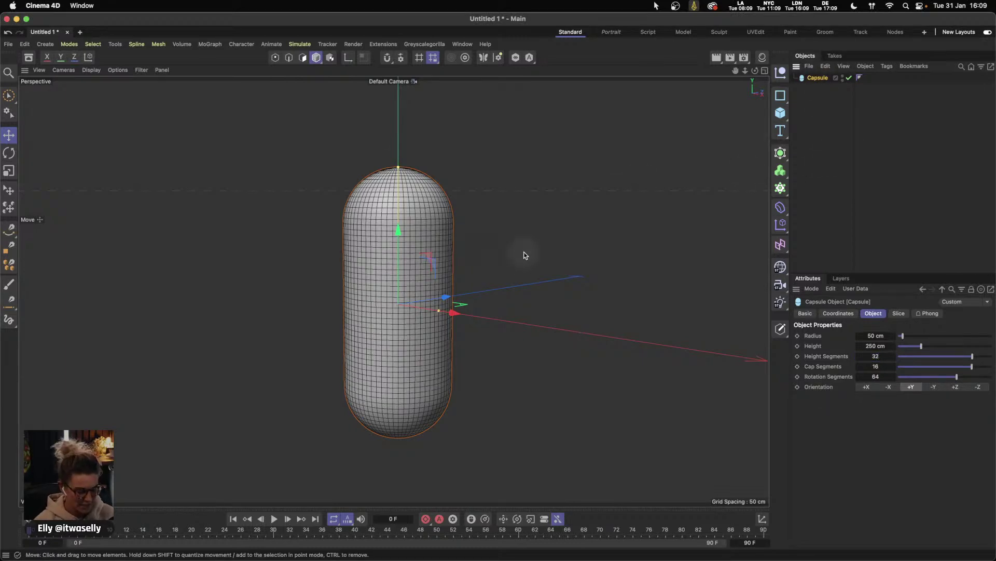
# - Try adding a Remesh generator to the scene and remove it again
pyautogui.keyDown('alt'); pyautogui.moveTo(428, 272); pyautogui.dragTo(405, 249); pyautogui.keyUp('alt')
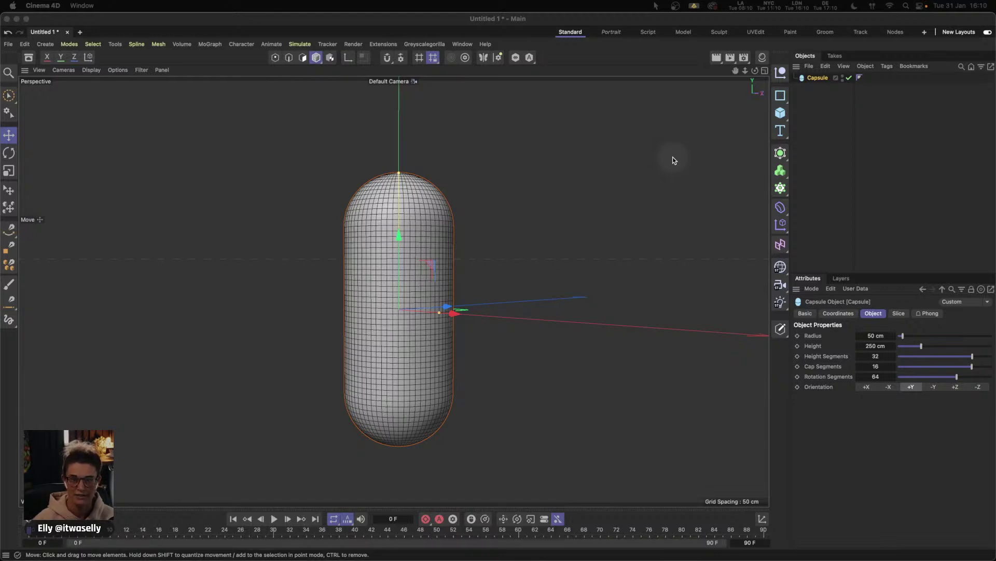
pyautogui.click(780, 152)
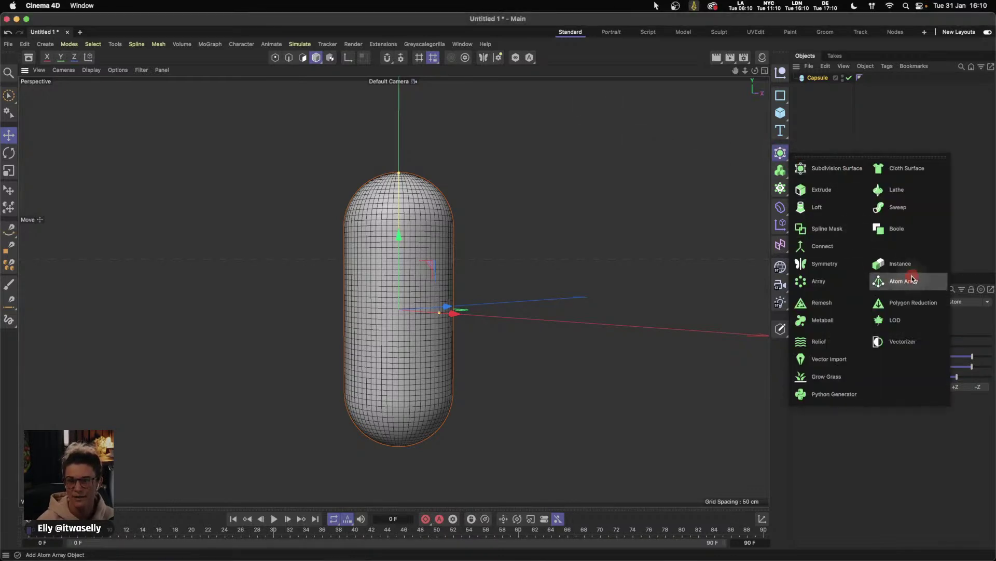
pyautogui.click(826, 302)
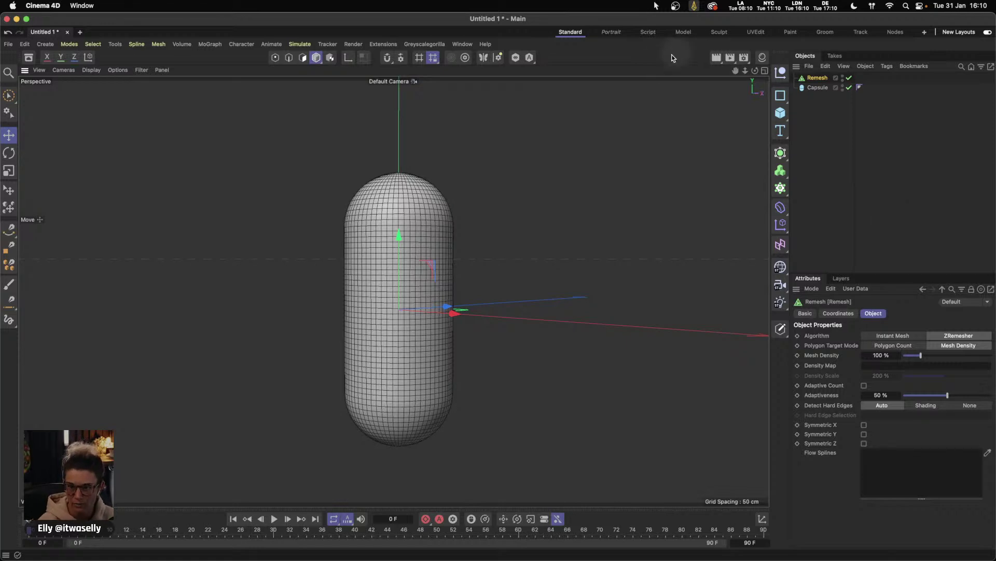
pyautogui.click(817, 78)
pyautogui.press('Delete')
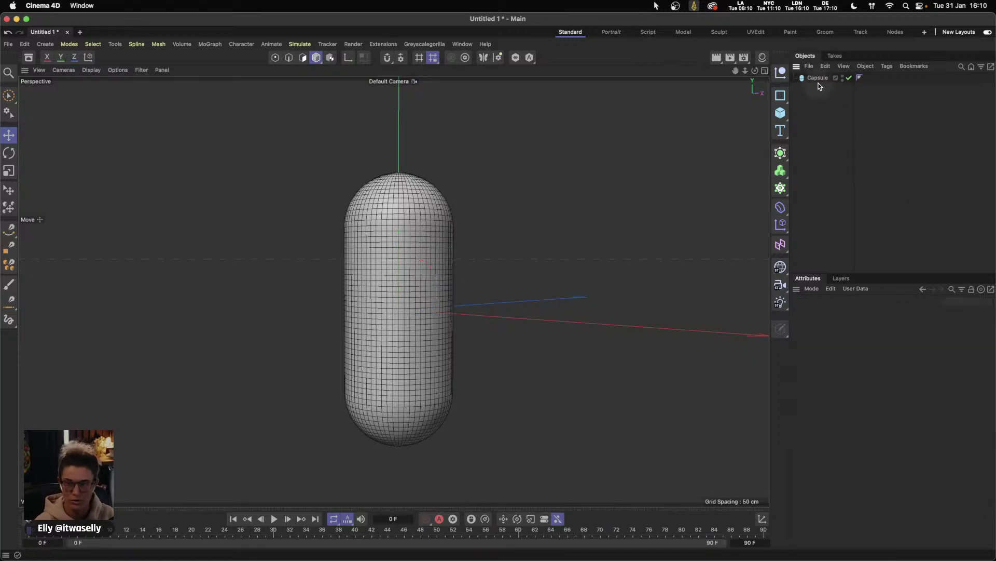
# - Rename the capsule object as Model
pyautogui.click(817, 78)
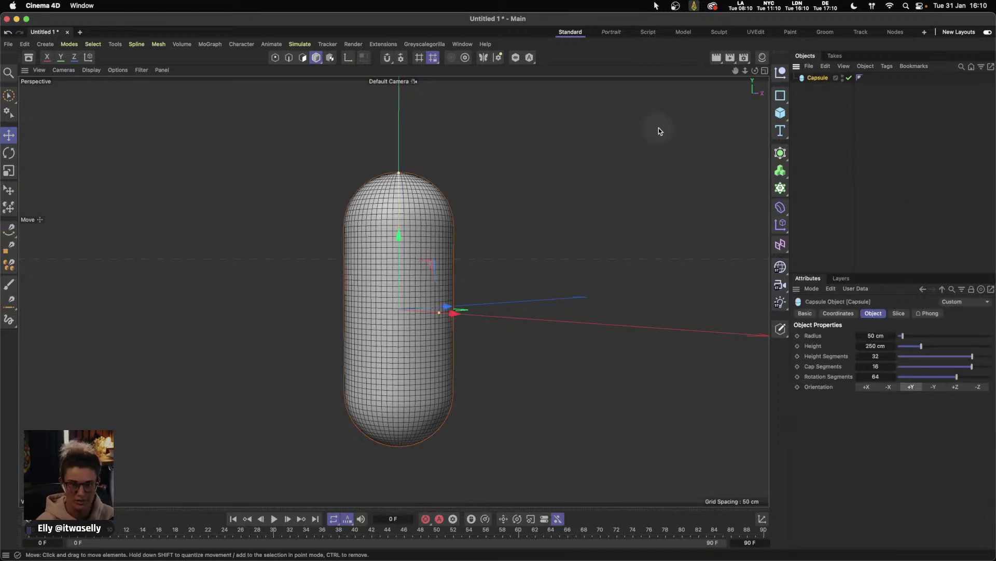
pyautogui.doubleClick(823, 79)
pyautogui.write('Mode')
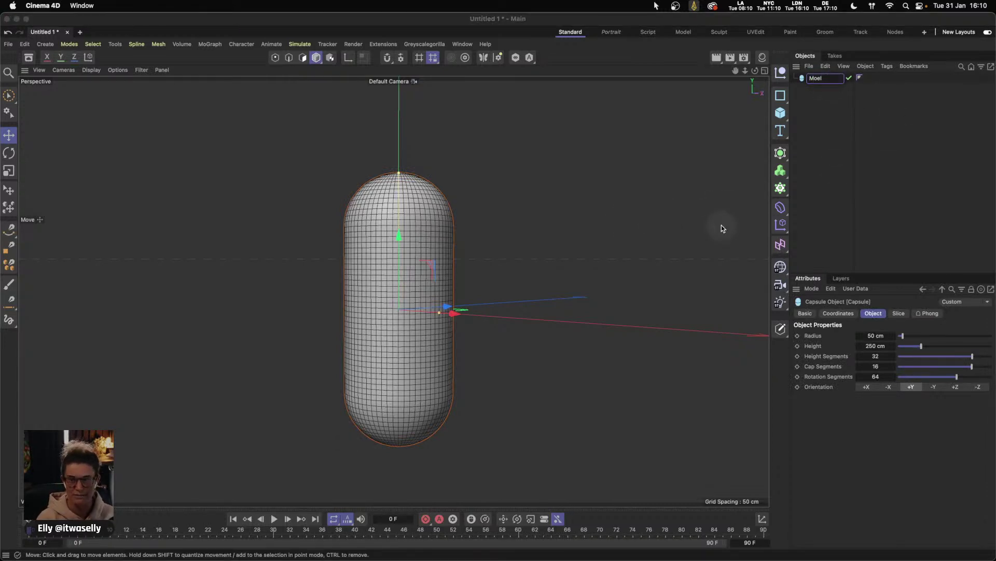
pyautogui.press('BackSpace')
pyautogui.press('BackSpace')
pyautogui.write('del')
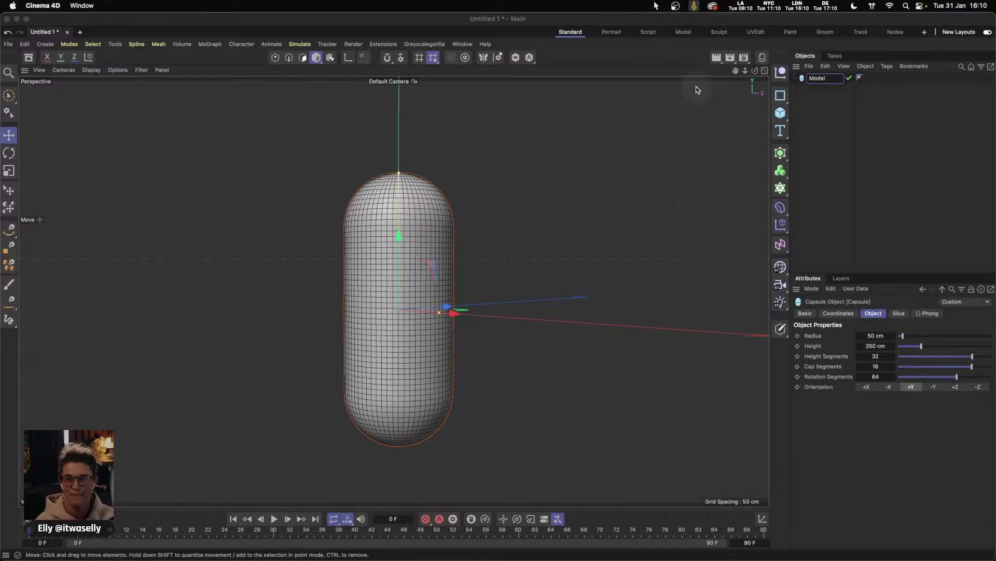
pyautogui.click(834, 91)
# - Rotate the Model capsule so that it leans diagonally, and leave it selected
pyautogui.click(815, 78)
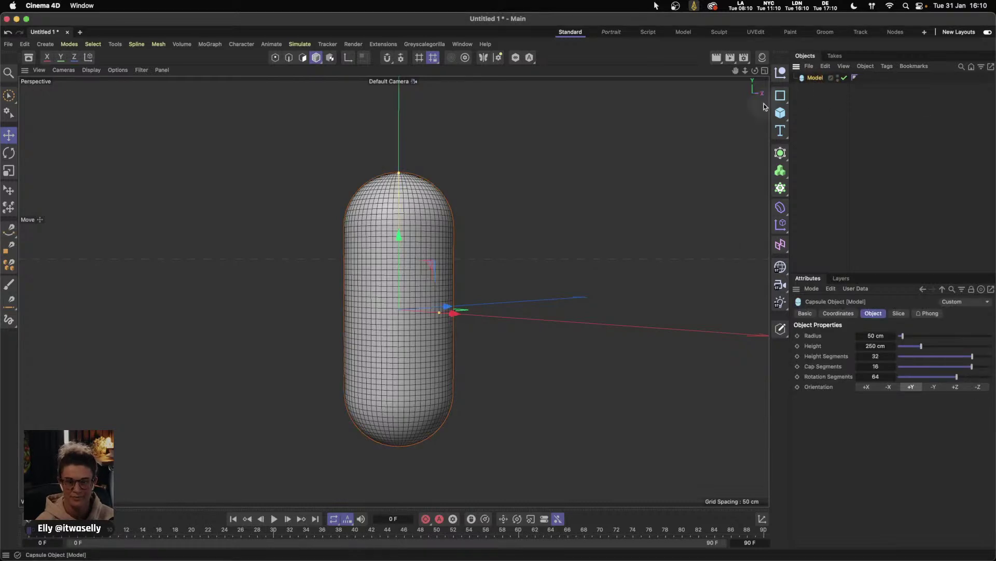
pyautogui.press('r')
pyautogui.moveTo(367, 290); pyautogui.dragTo(380, 272)
pyautogui.press('super+z')
pyautogui.press('super+shift+z')
pyautogui.keyDown('alt'); pyautogui.moveTo(466, 316); pyautogui.dragTo(420, 287); pyautogui.keyUp('alt')
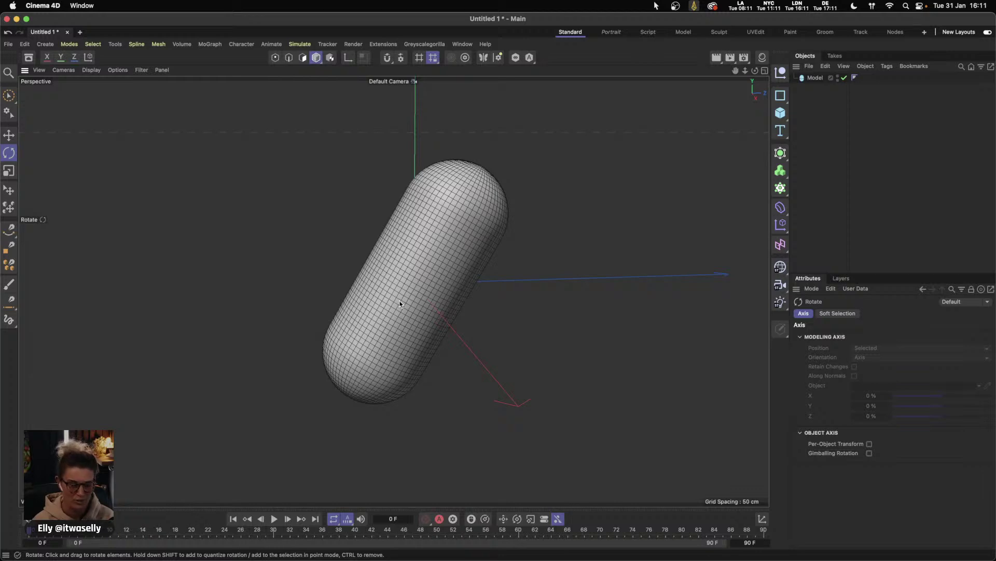
pyautogui.keyDown('alt'); pyautogui.moveTo(409, 309); pyautogui.dragTo(425, 290); pyautogui.keyUp('alt')
pyautogui.click(815, 78)
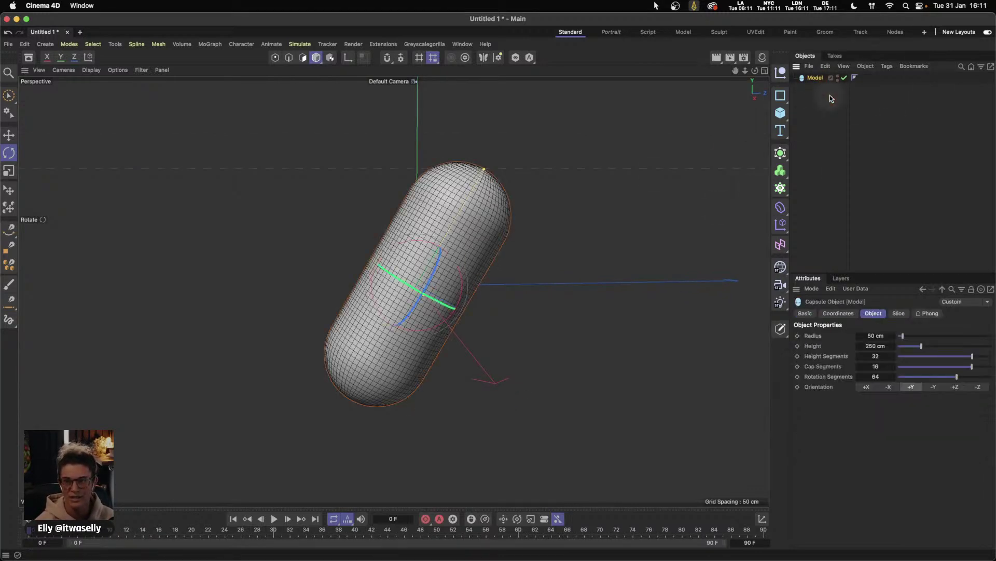
# - Convert the parametric Model capsule into an editable polygon object
pyautogui.press('c')
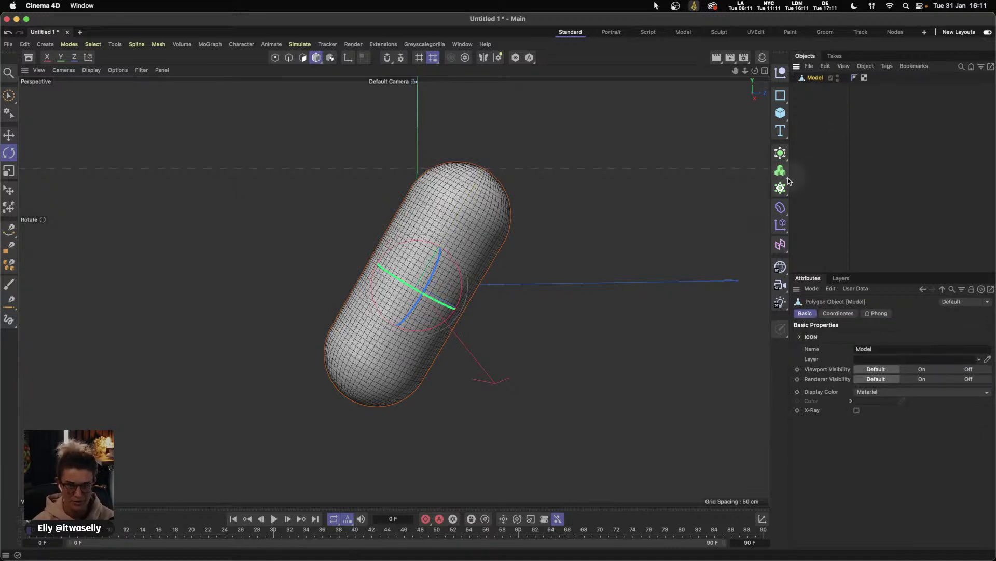
pyautogui.keyDown('alt'); pyautogui.moveTo(456, 278); pyautogui.dragTo(582, 260, button='right'); pyautogui.keyUp('alt')
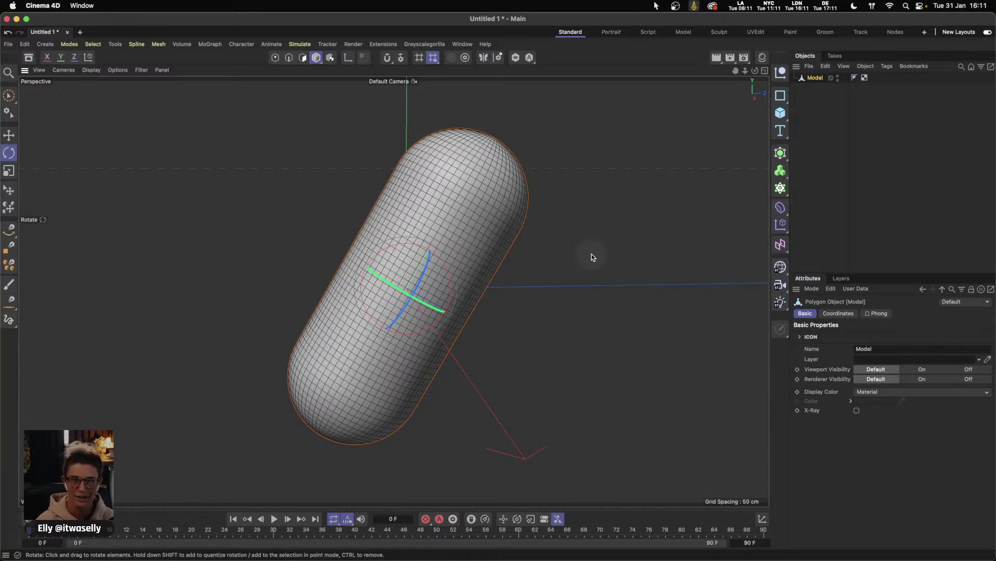
pyautogui.click(811, 99)
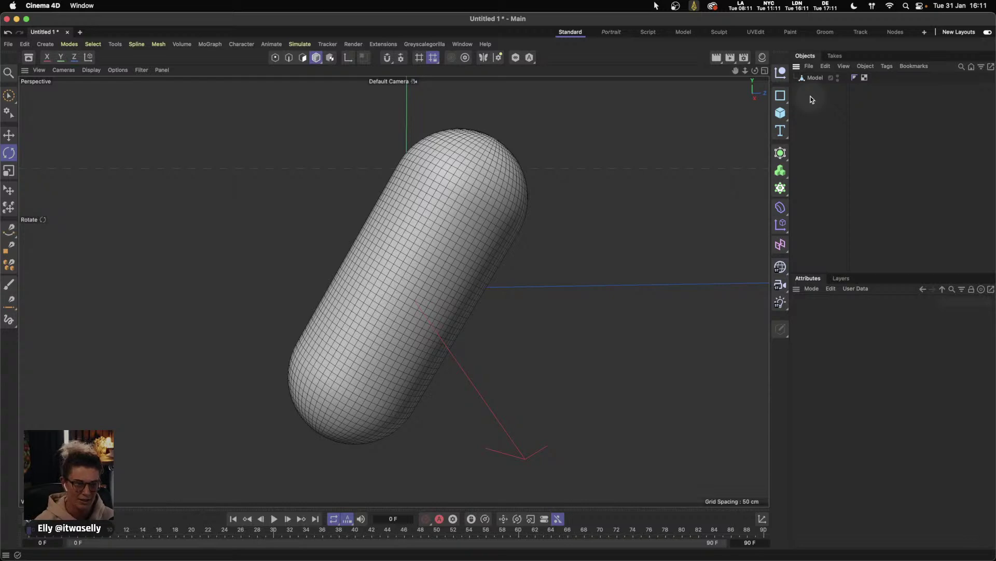
pyautogui.click(815, 78)
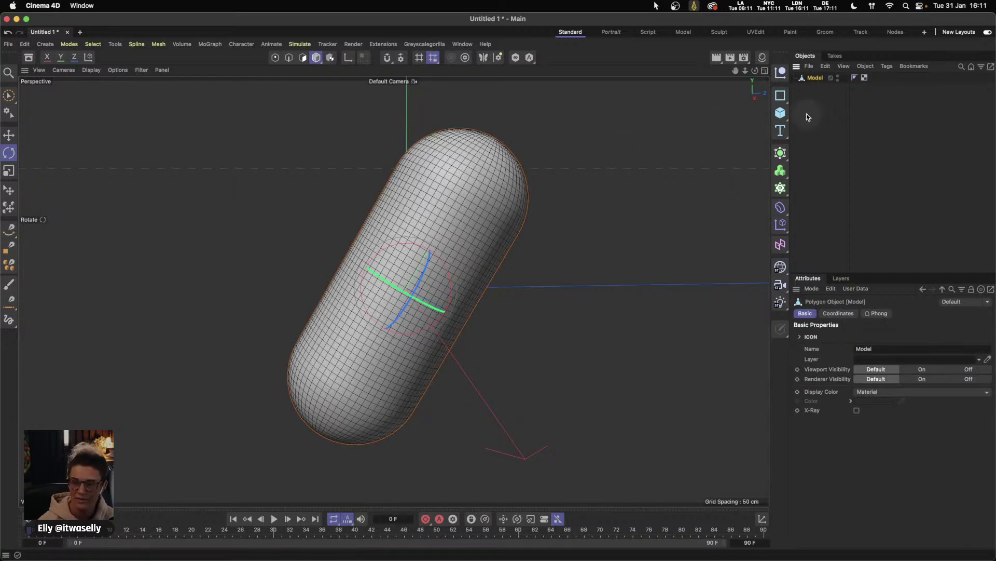
pyautogui.click(825, 118)
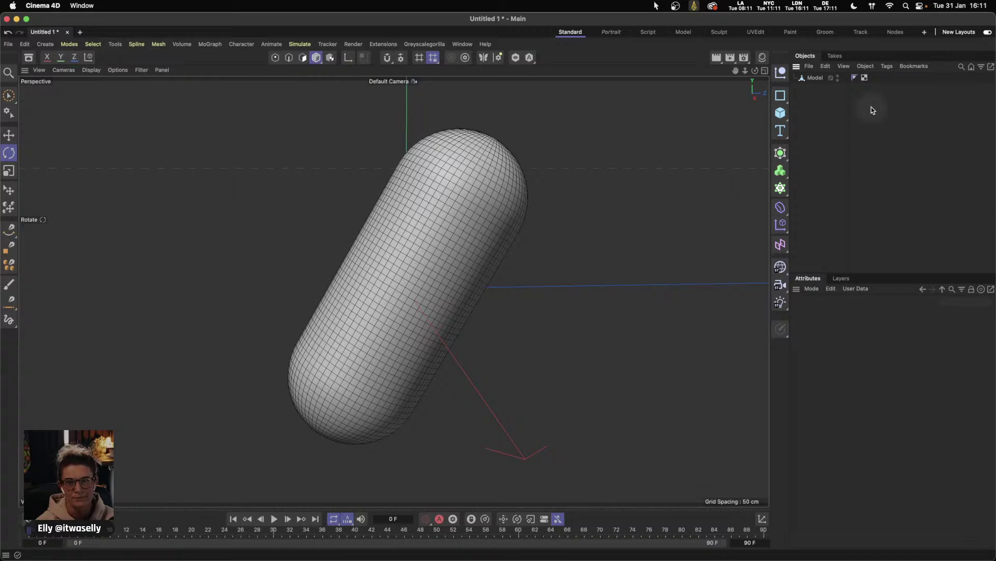
# - Give all points of the Model capsule a vertex weight of 0% to create a vertex map
pyautogui.click(816, 78)
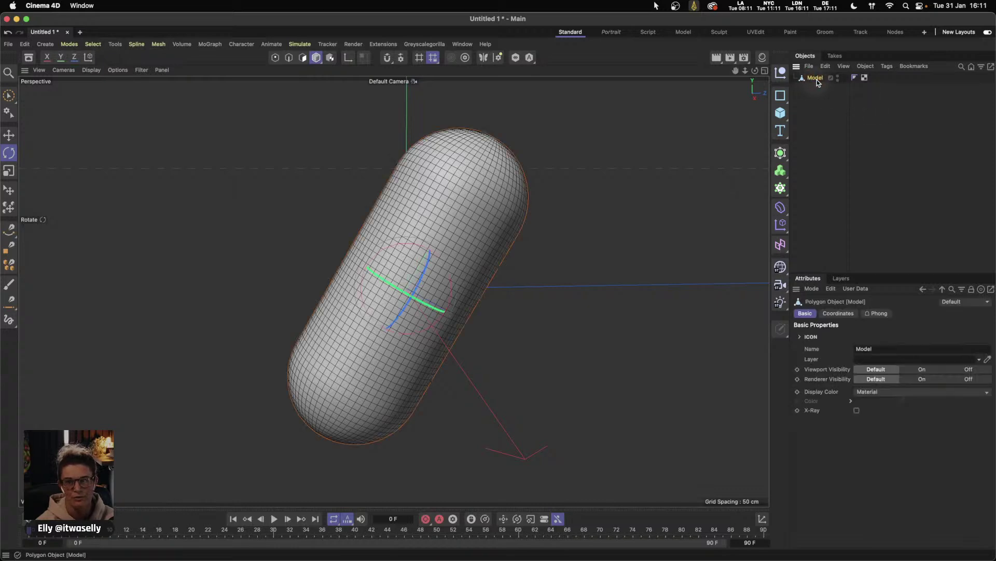
pyautogui.click(276, 57)
pyautogui.click(98, 48)
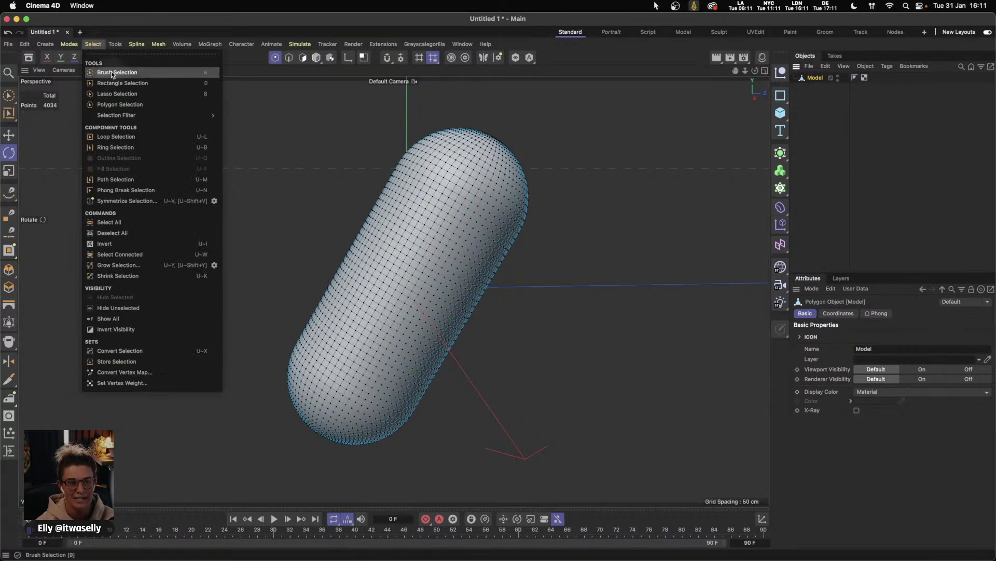
pyautogui.click(145, 383)
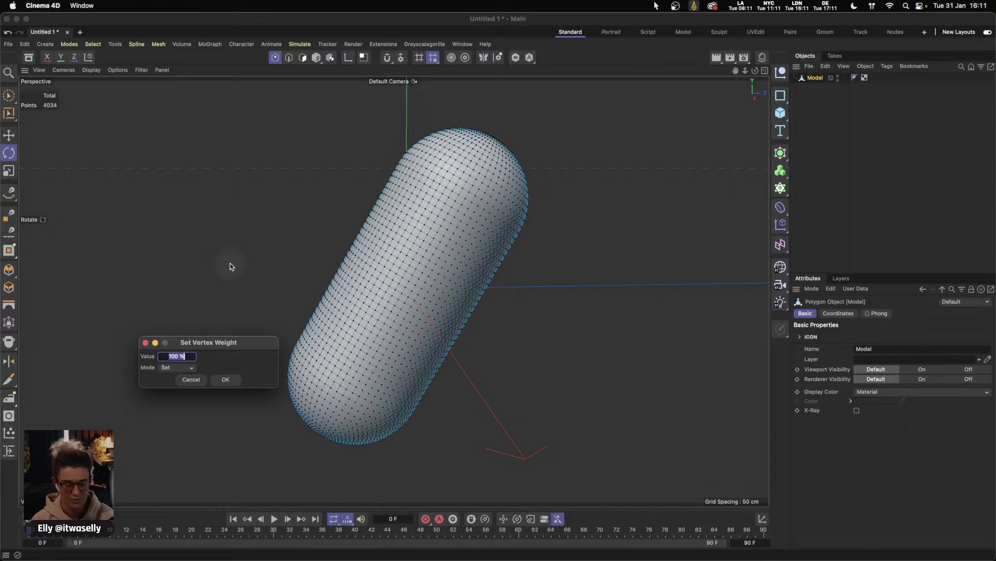
pyautogui.write('0')
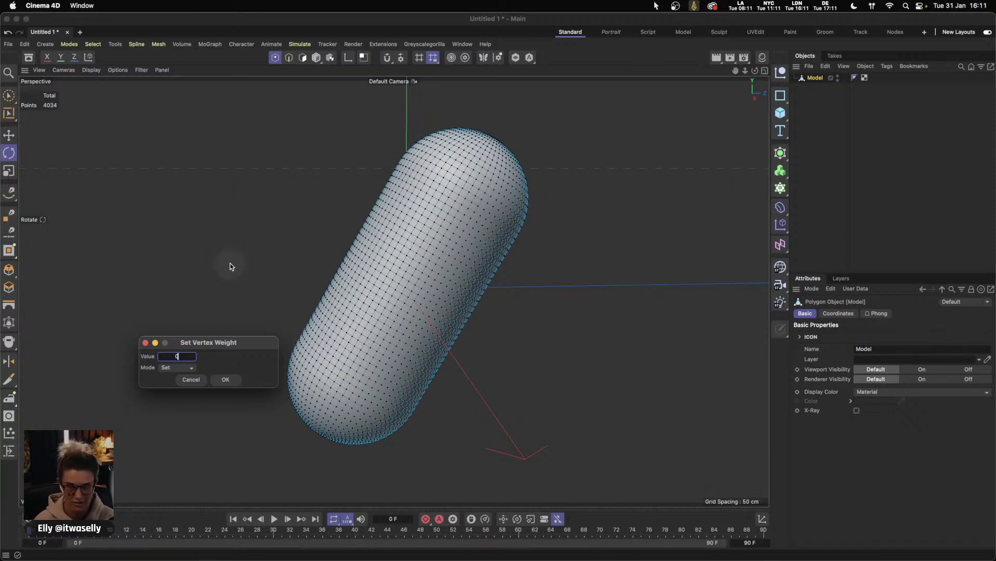
pyautogui.press('Return')
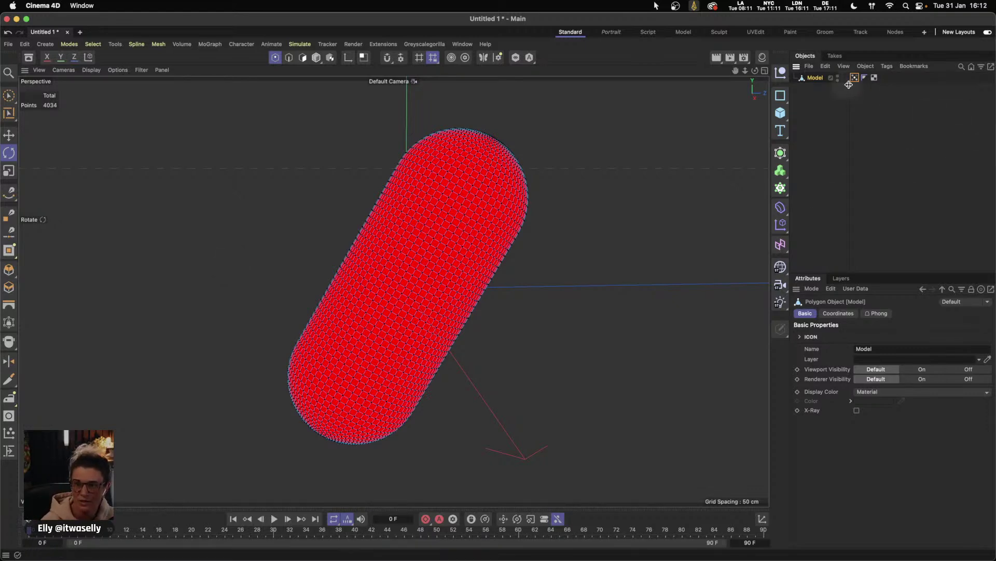
# - Enable fields on the Model's vertex map and replace its default Freeze layer with a Spherical Field
pyautogui.click(855, 78)
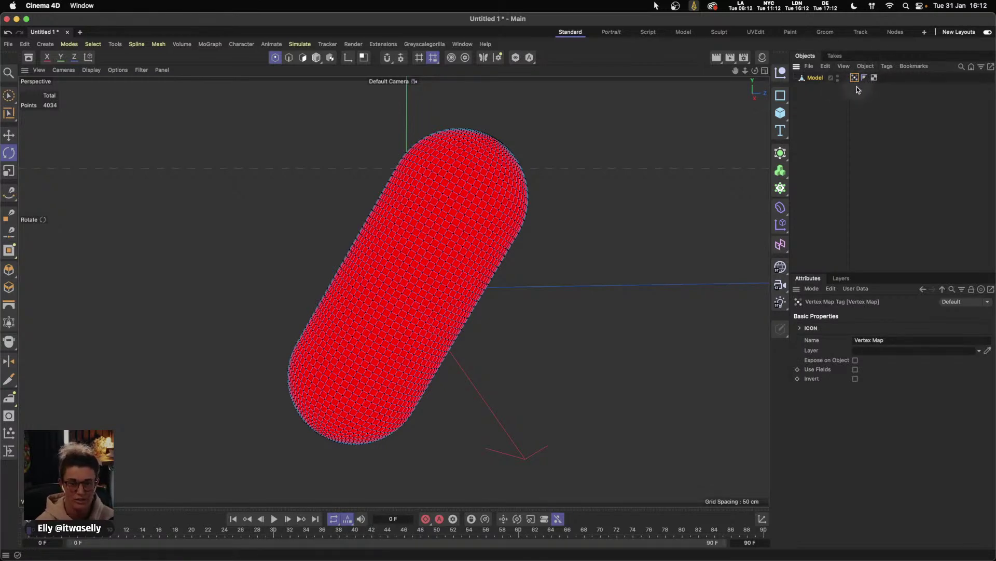
pyautogui.click(855, 370)
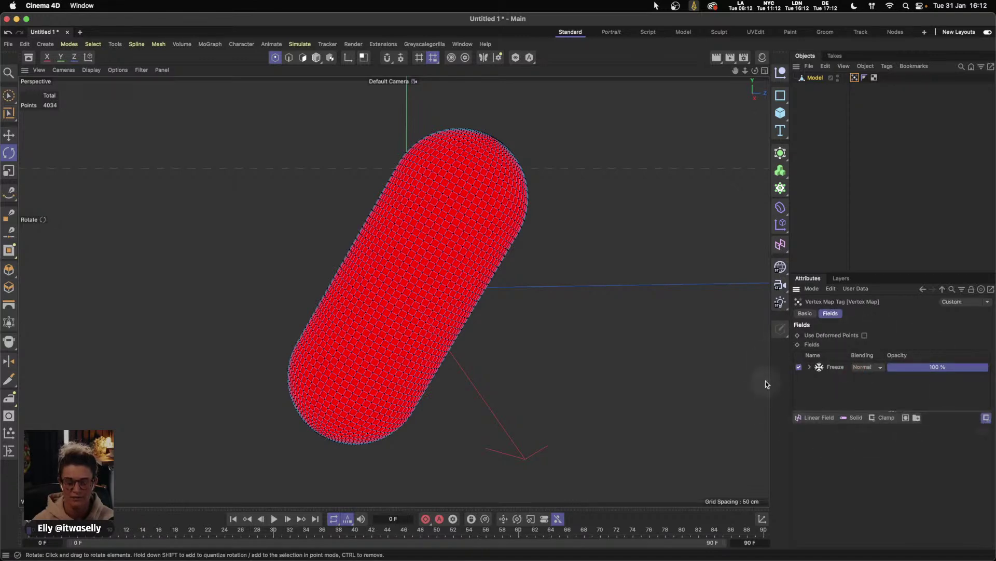
pyautogui.click(834, 366)
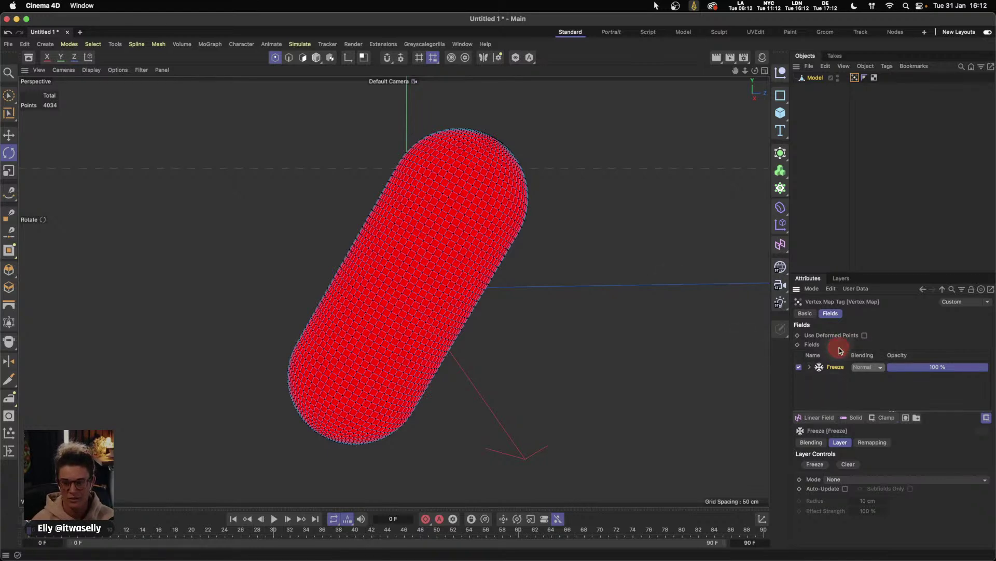
pyautogui.press('Delete')
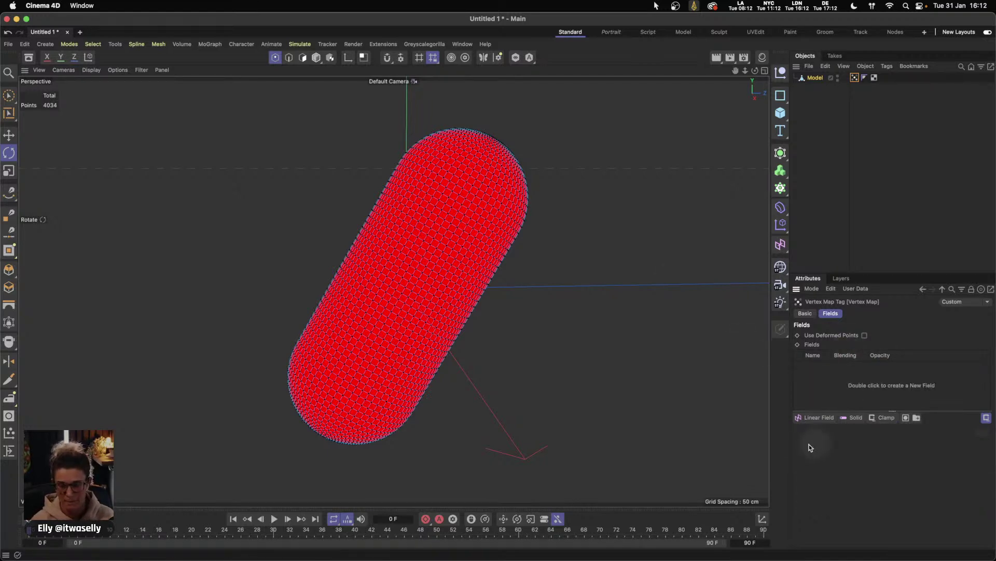
pyautogui.moveTo(813, 418); pyautogui.dragTo(818, 449)
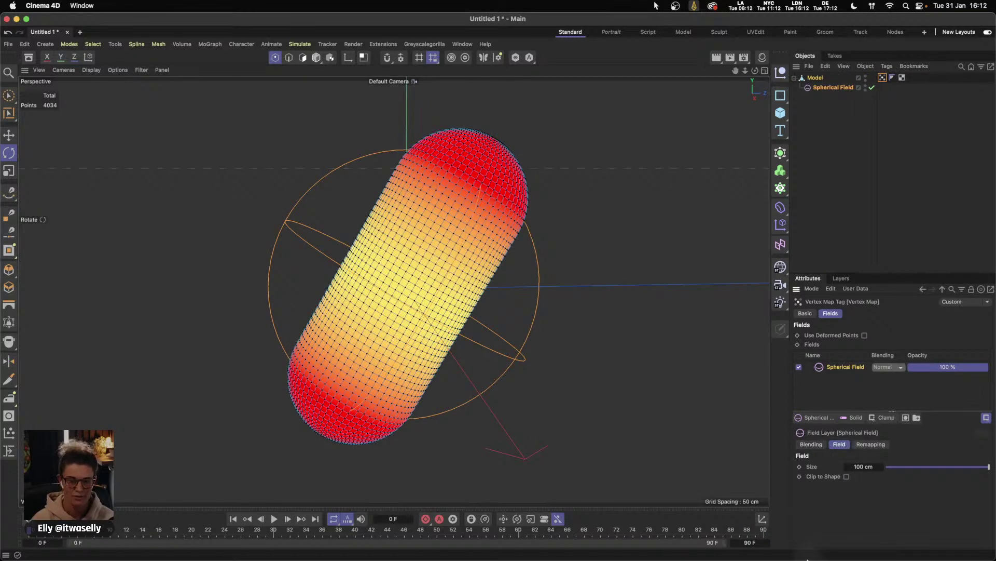
pyautogui.moveTo(808, 559)
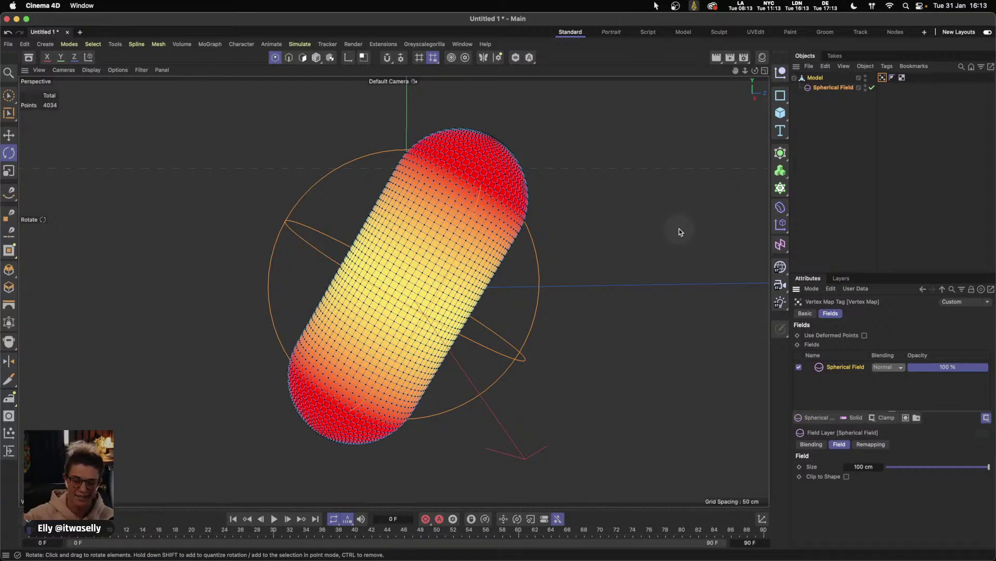
# - Set the Spherical Field's size to 5 cm
pyautogui.click(832, 87)
pyautogui.doubleClick(864, 359)
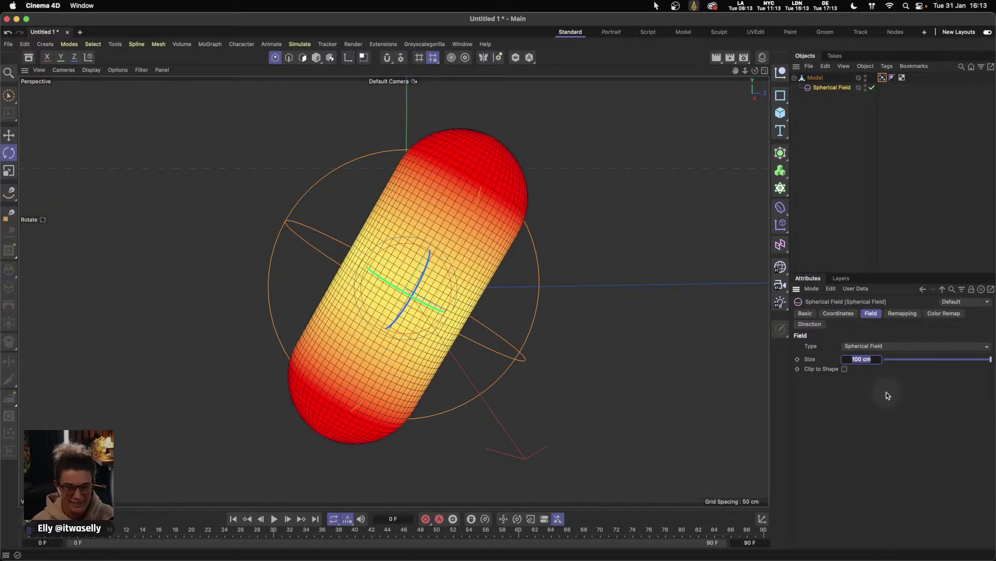
pyautogui.write('5')
pyautogui.press('Return')
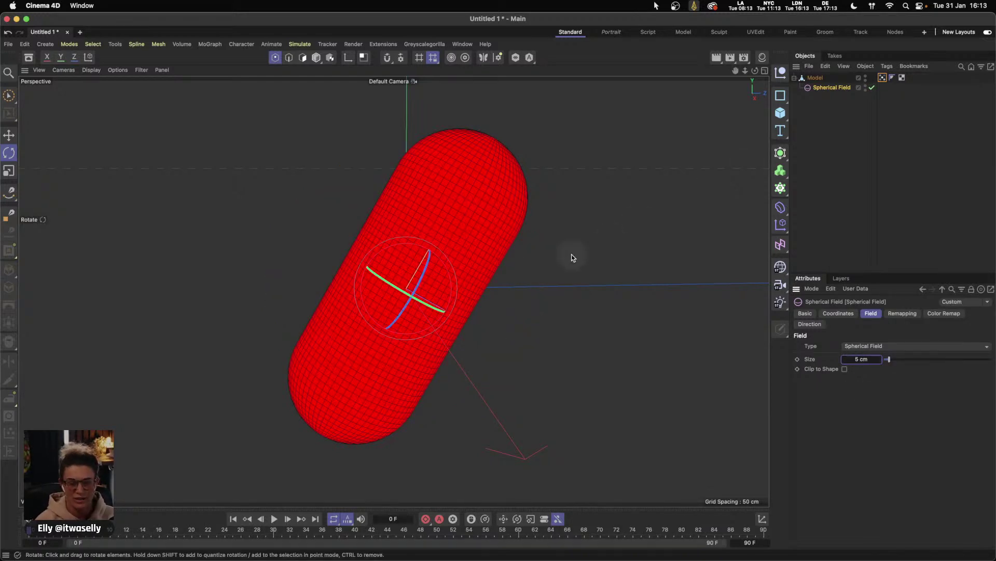
# - Move the Spherical Field along its Y axis to just outside the capsule's lower tip
pyautogui.press('e')
pyautogui.moveTo(442, 226); pyautogui.dragTo(347, 387)
pyautogui.moveTo(327, 442)
pyautogui.keyDown('alt'); pyautogui.mouseDown()
pyautogui.moveTo(354, 411)
pyautogui.moveTo(325, 427)
pyautogui.mouseUp(); pyautogui.keyUp('alt')
pyautogui.keyDown('alt'); pyautogui.moveTo(287, 452); pyautogui.dragTo(429, 393, button='right'); pyautogui.keyUp('alt')
pyautogui.keyDown('alt'); pyautogui.moveTo(394, 291); pyautogui.dragTo(438, 310); pyautogui.keyUp('alt')
pyautogui.keyDown('alt'); pyautogui.moveTo(439, 314); pyautogui.dragTo(407, 275, button='middle'); pyautogui.keyUp('alt')
pyautogui.keyDown('alt'); pyautogui.moveTo(408, 276); pyautogui.dragTo(416, 272); pyautogui.keyUp('alt')
pyautogui.moveTo(342, 341); pyautogui.dragTo(379, 278)
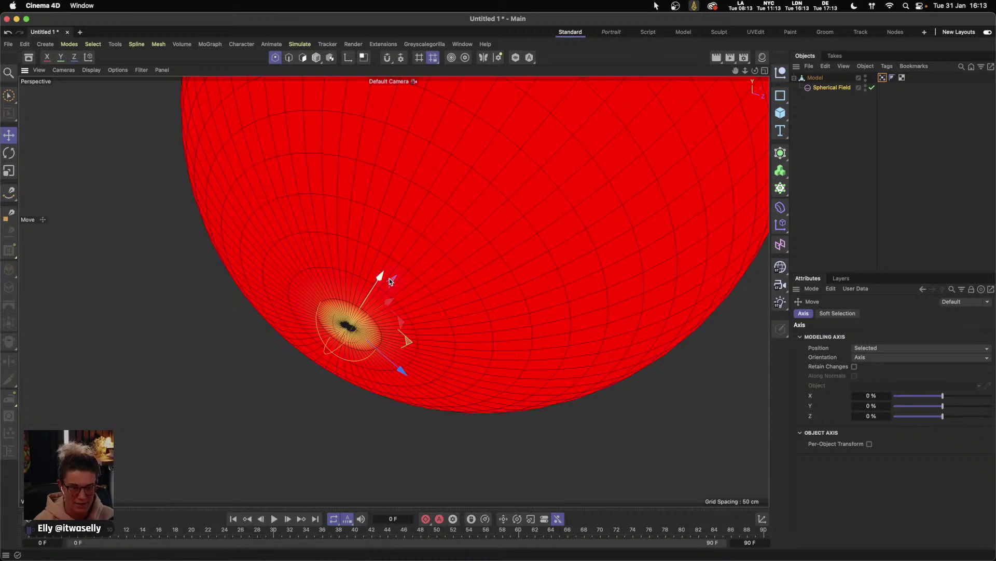
pyautogui.moveTo(380, 282); pyautogui.dragTo(350, 326)
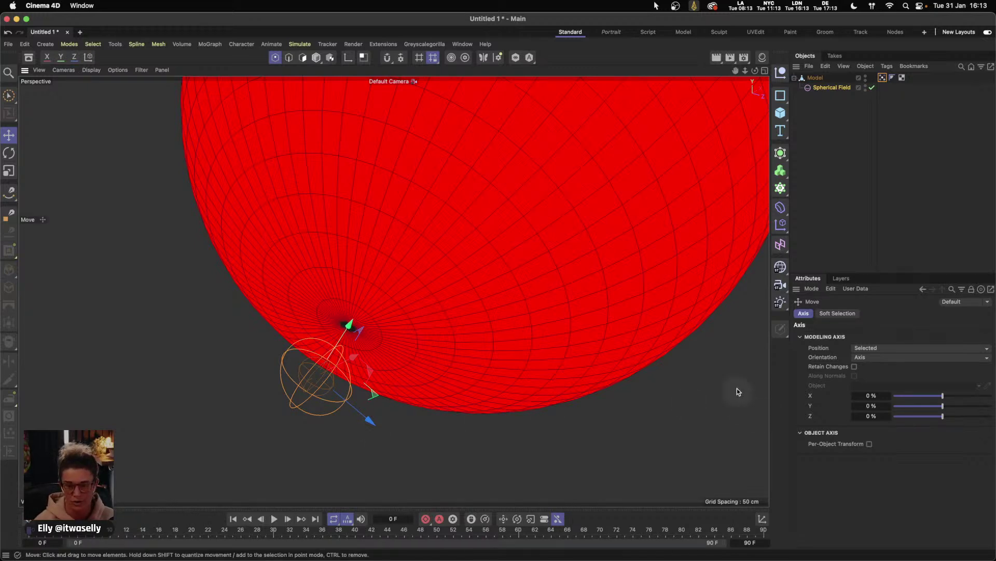
# - Keyframe the Spherical Field's Y position outside the tip at frame 0 and moved into the tip, at about -126.33 cm, at frame 5
pyautogui.click(832, 88)
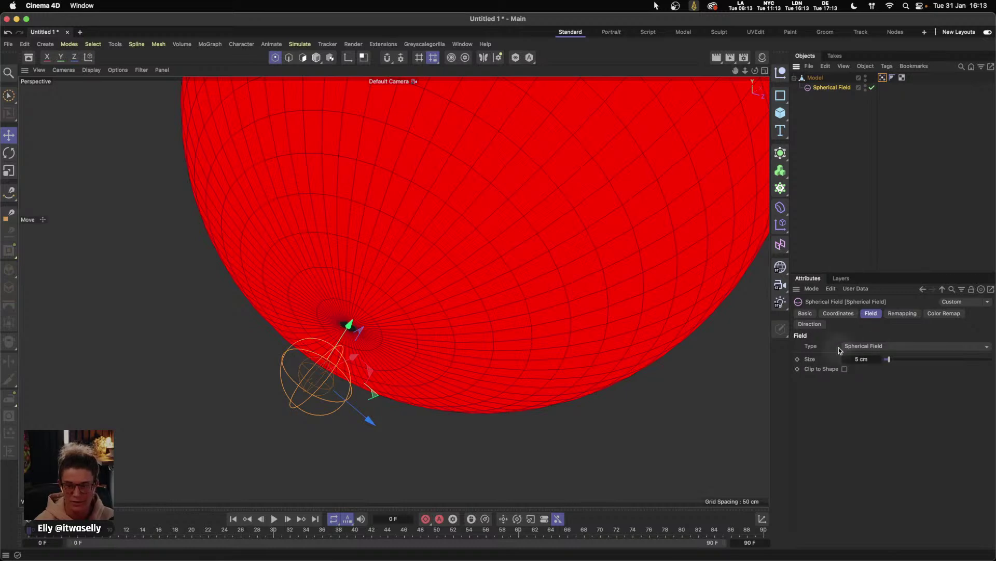
pyautogui.click(837, 313)
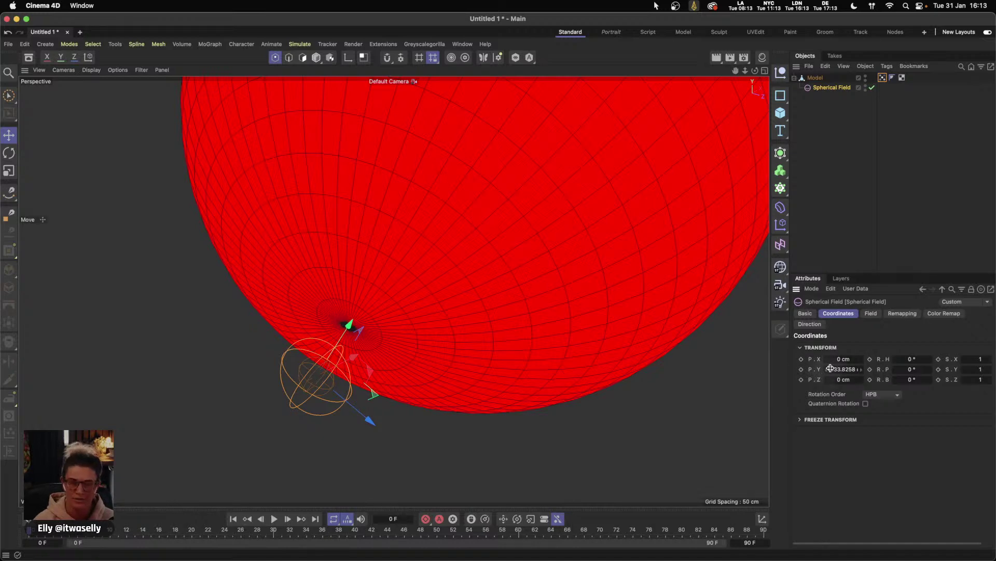
pyautogui.click(801, 369)
pyautogui.click(72, 534)
pyautogui.moveTo(349, 325); pyautogui.dragTo(375, 285)
pyautogui.click(801, 369)
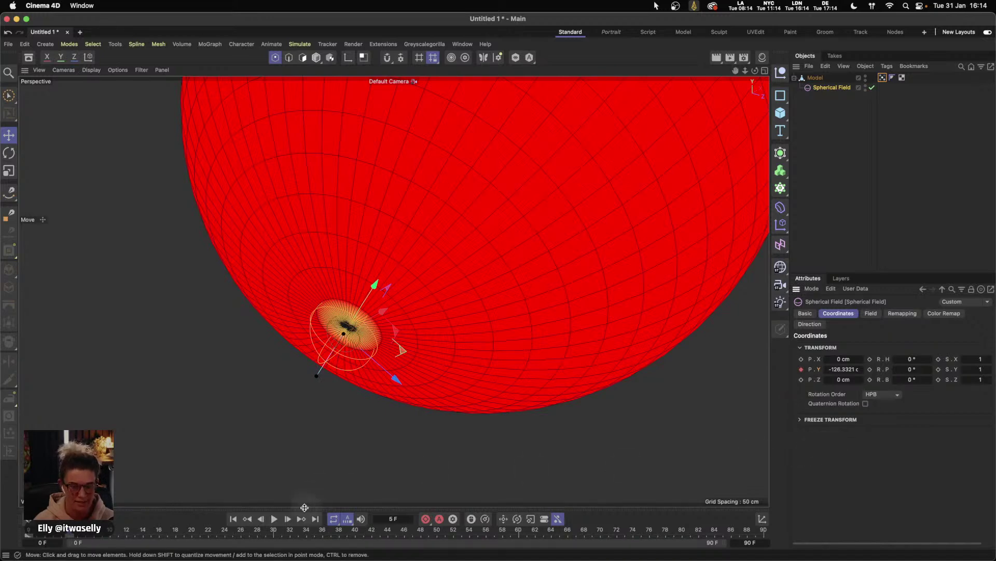
# - Play back the Spherical Field's movement into the capsule tip and return to the first frame
pyautogui.click(274, 519)
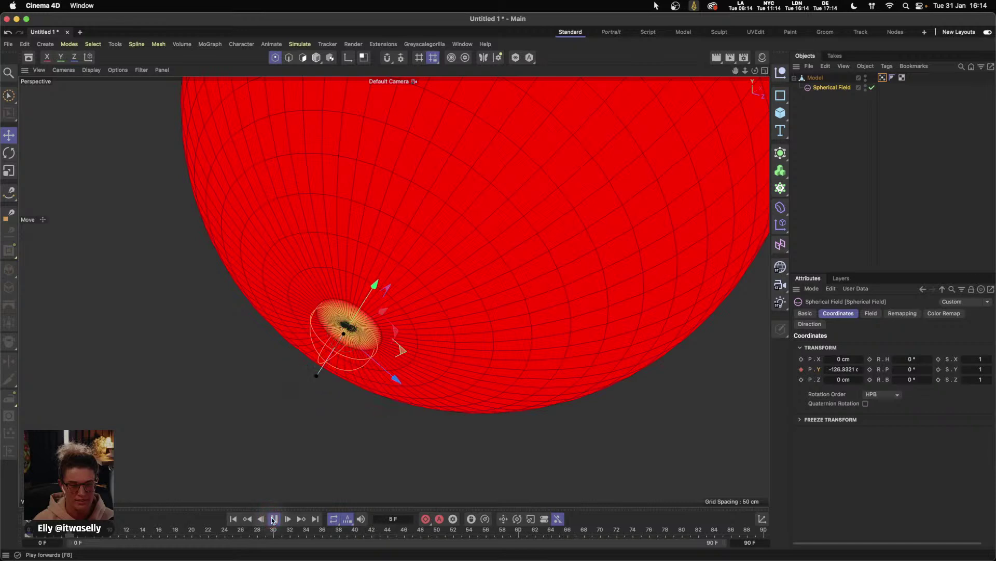
pyautogui.click(273, 519)
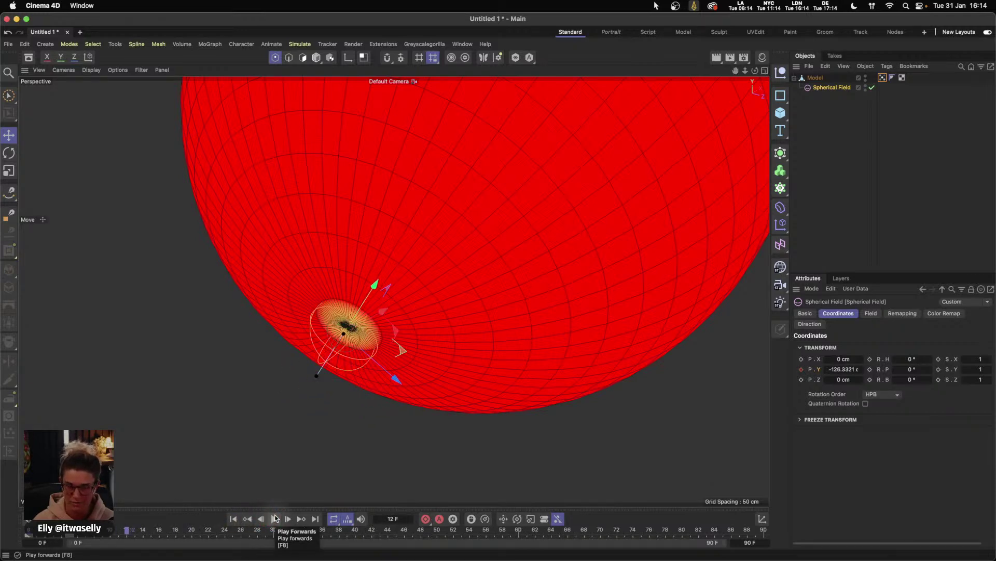
pyautogui.click(247, 518)
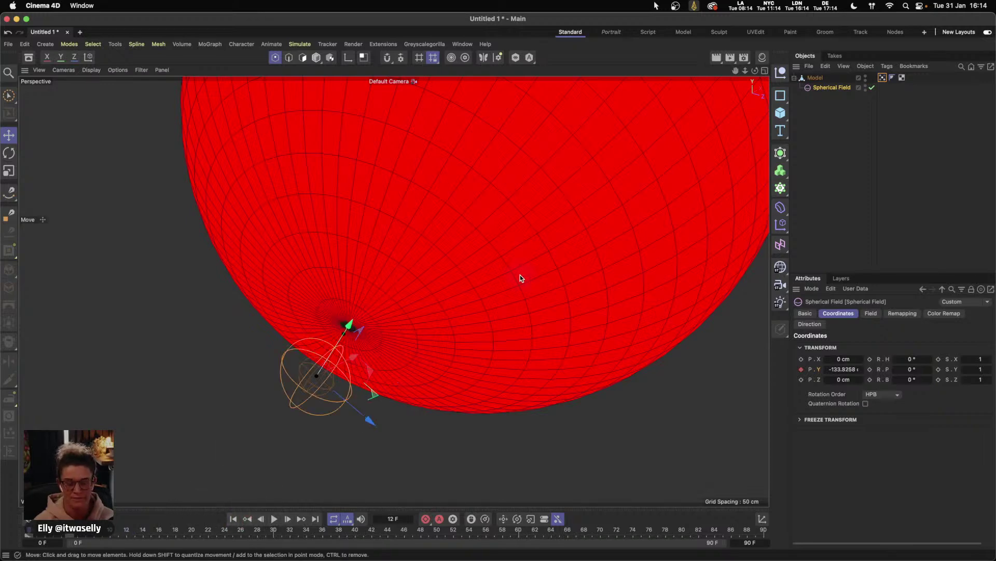
# - Add a Freeze layer above the Spherical Field in the vertex map, with Add blending and Grow mode
pyautogui.click(903, 77)
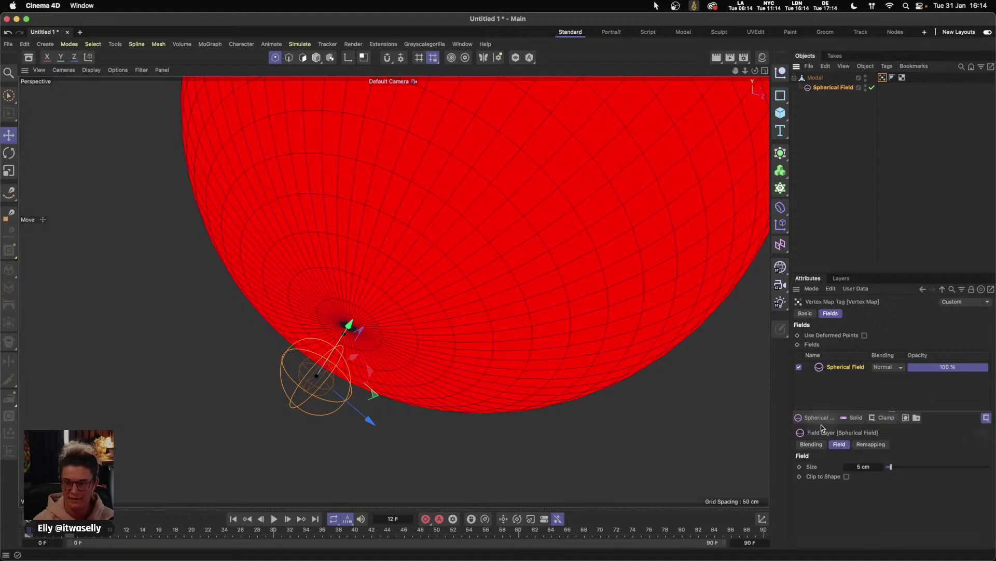
pyautogui.click(885, 418)
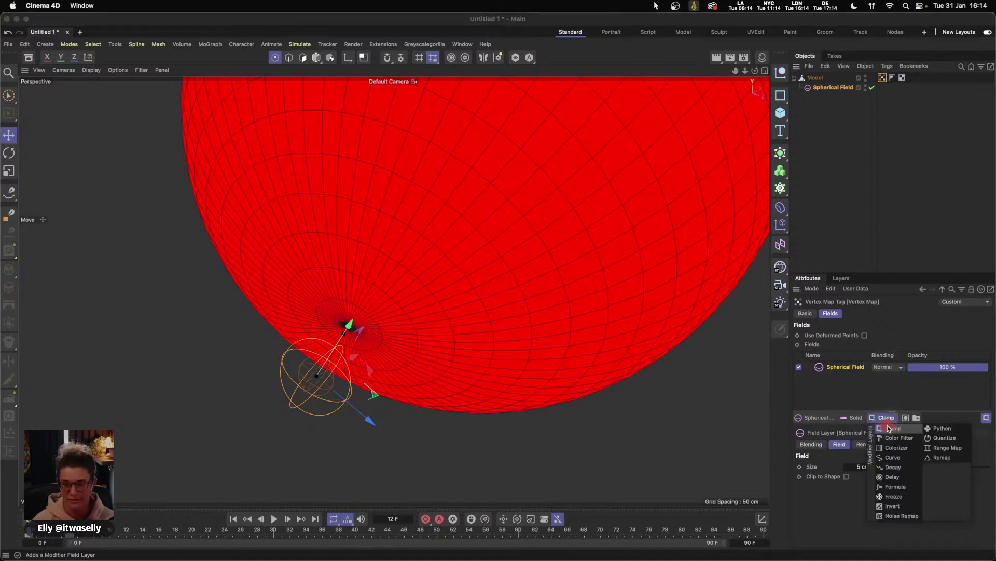
pyautogui.click(900, 496)
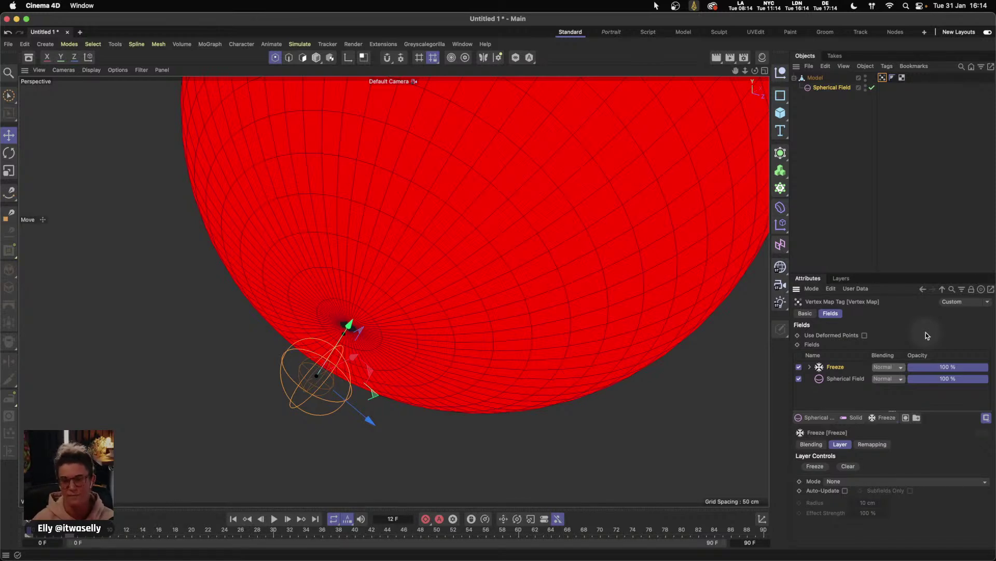
pyautogui.click(893, 369)
pyautogui.click(892, 465)
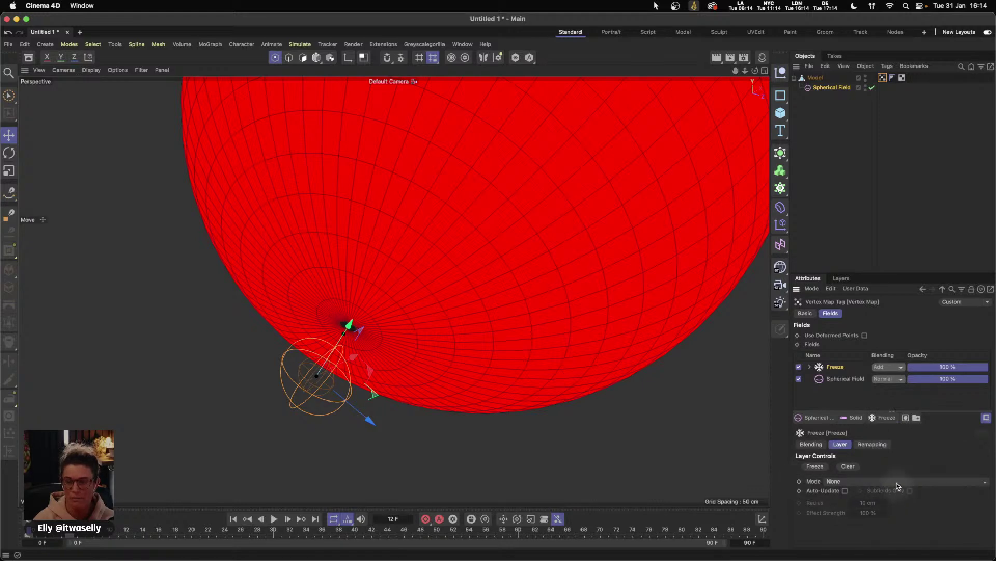
pyautogui.click(838, 481)
pyautogui.click(851, 534)
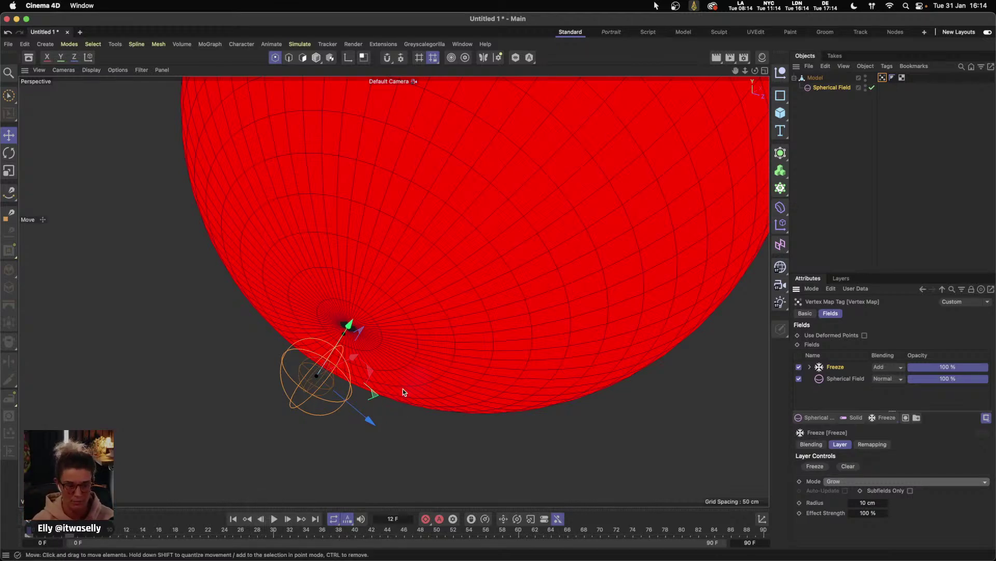
# - Play the vertex map's growth over the whole capsule twice from different views and rewind to the start
pyautogui.keyDown('alt'); pyautogui.moveTo(572, 333); pyautogui.dragTo(436, 350); pyautogui.keyUp('alt')
pyautogui.scroll(-3, 431, 332)
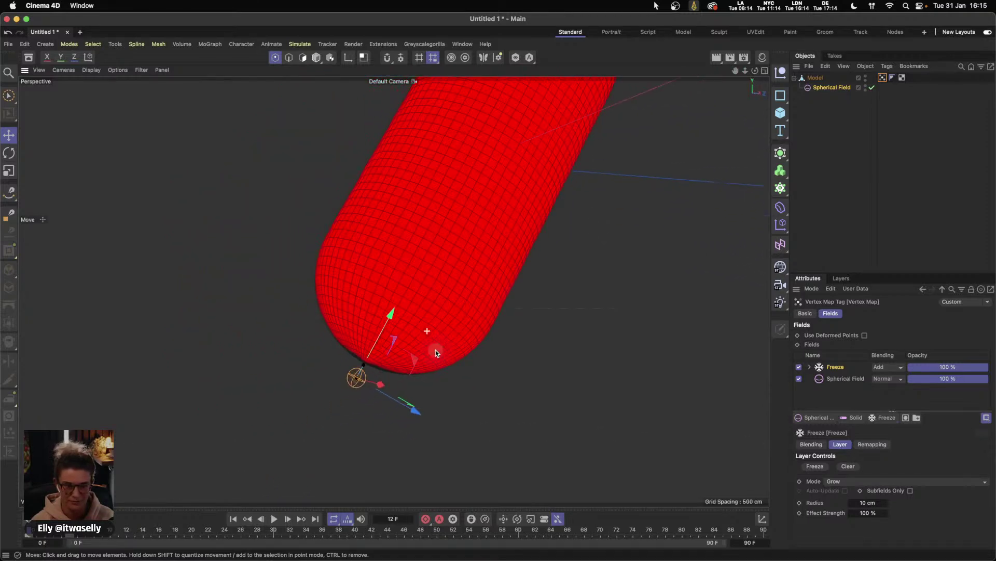
pyautogui.click(274, 518)
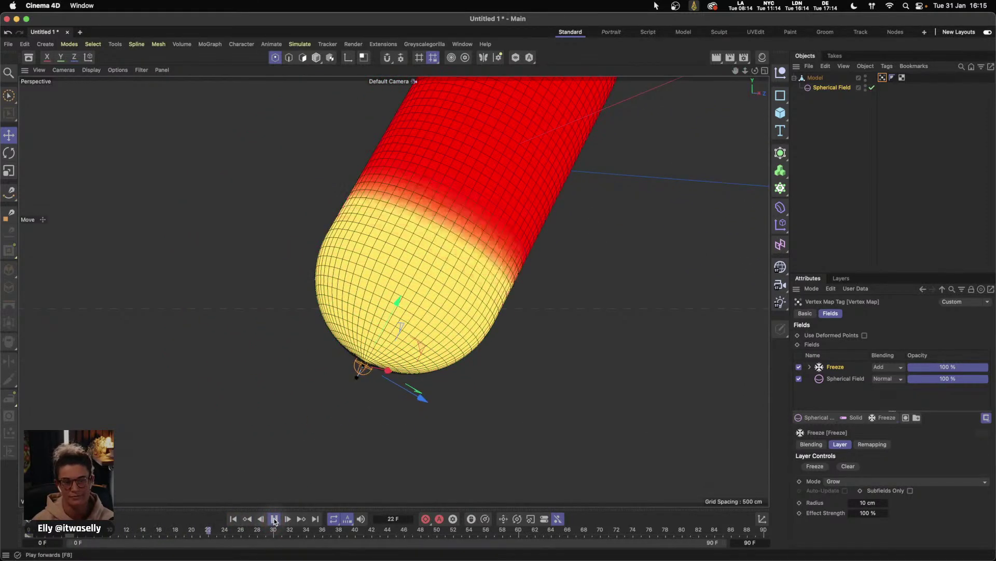
pyautogui.click(274, 519)
pyautogui.keyDown('alt'); pyautogui.moveTo(459, 408); pyautogui.dragTo(512, 379); pyautogui.keyUp('alt')
pyautogui.click(233, 519)
pyautogui.click(274, 518)
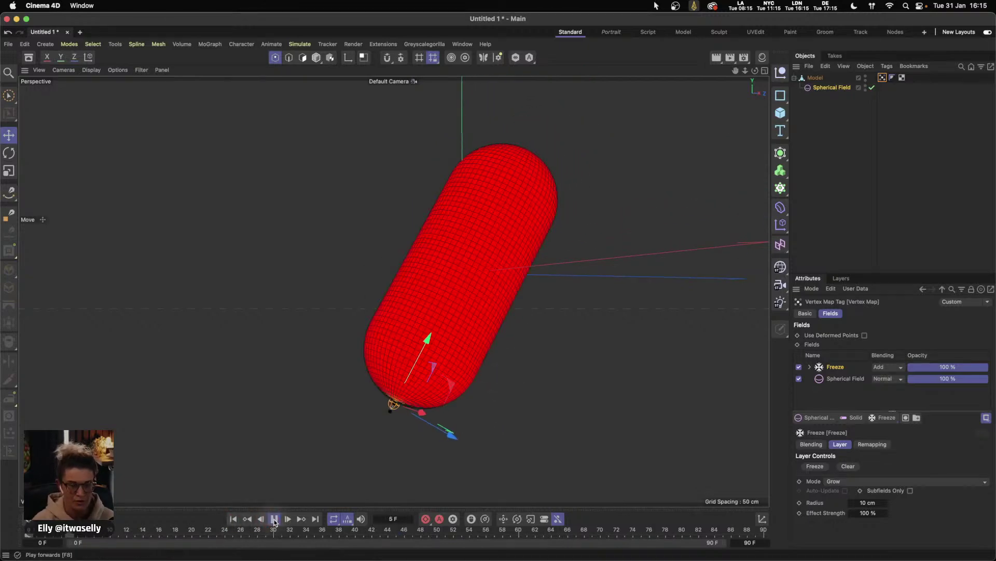
pyautogui.click(274, 518)
pyautogui.keyDown('alt'); pyautogui.moveTo(495, 349); pyautogui.dragTo(446, 363); pyautogui.keyUp('alt')
pyautogui.click(233, 518)
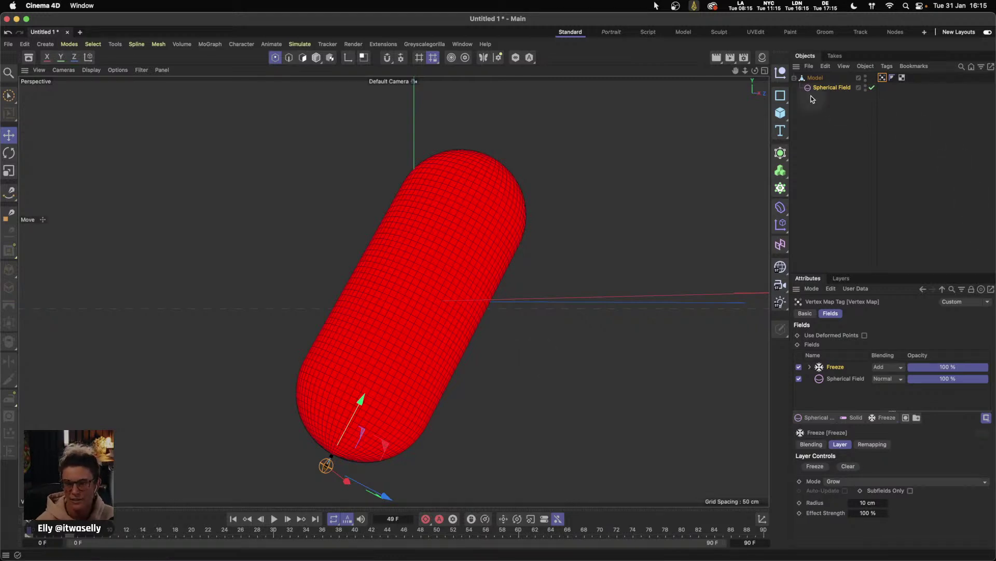
# - Enlarge the icons in the object list and give the attributes area more height
pyautogui.click(843, 66)
pyautogui.moveTo(877, 84)
pyautogui.click(940, 94)
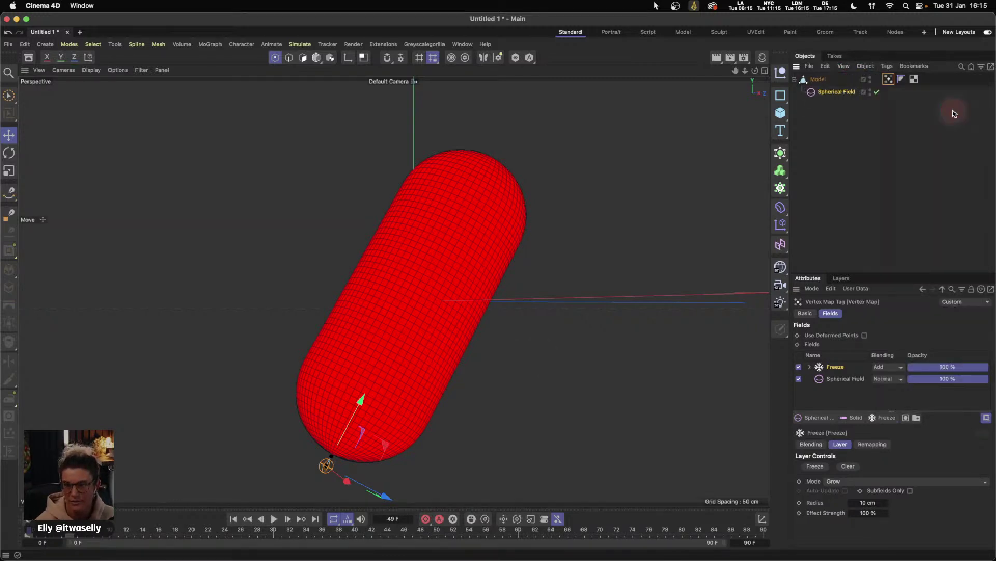
pyautogui.moveTo(884, 273); pyautogui.dragTo(883, 177)
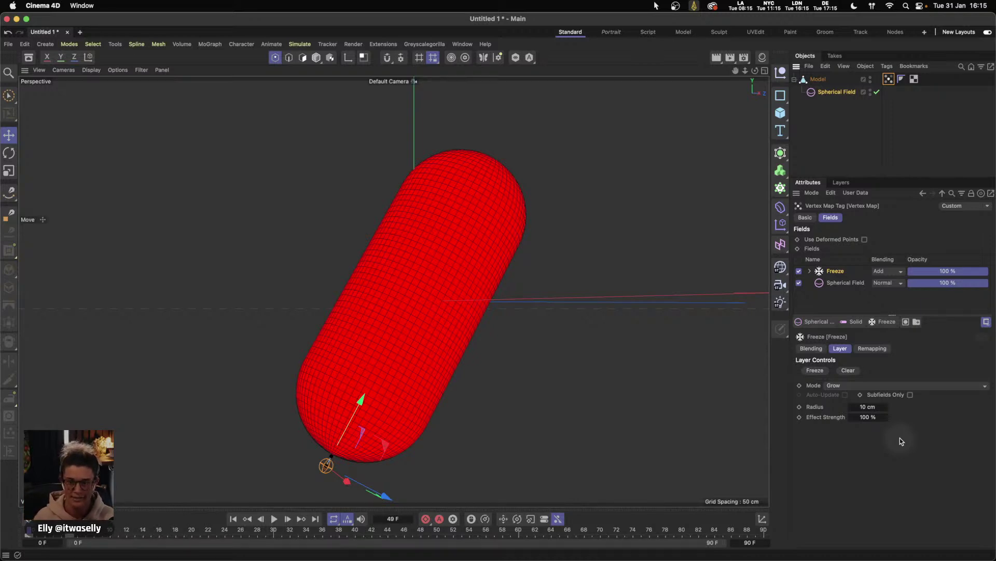
# - Try a radius of 1 cm on the Freeze layer and play the animation from the first frame
pyautogui.click(868, 407)
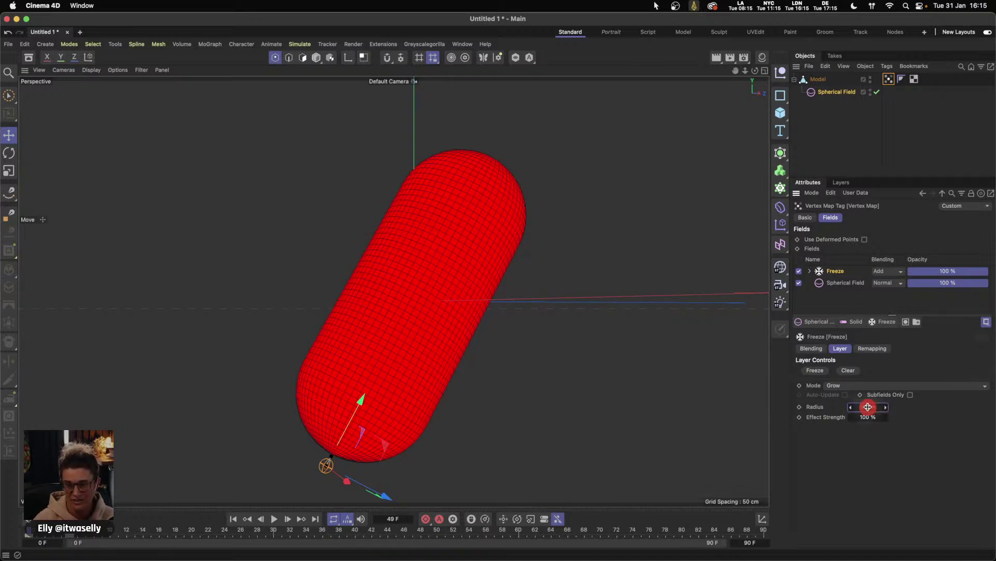
pyautogui.doubleClick(877, 407)
pyautogui.write('1')
pyautogui.press('Return')
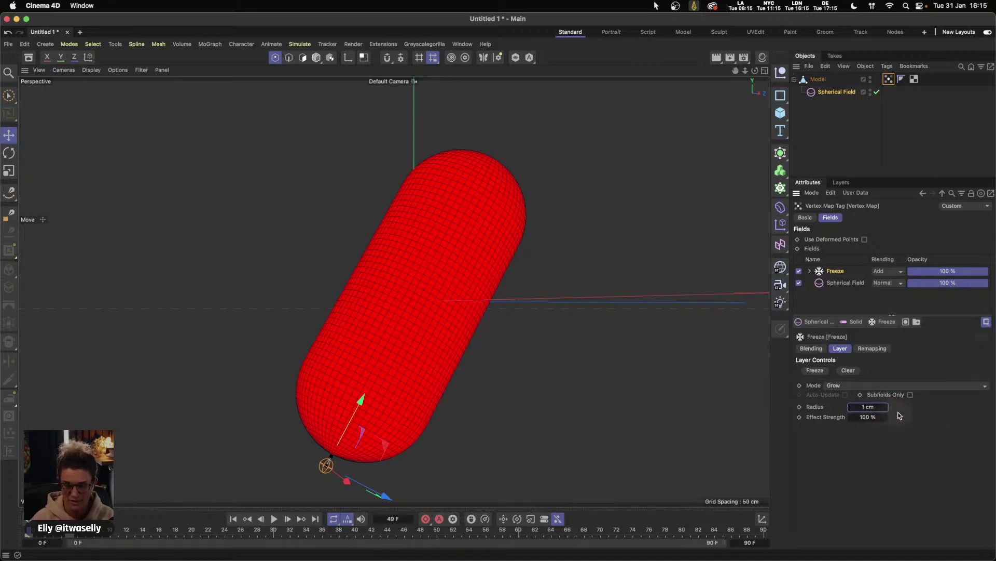
pyautogui.click(233, 519)
pyautogui.click(274, 518)
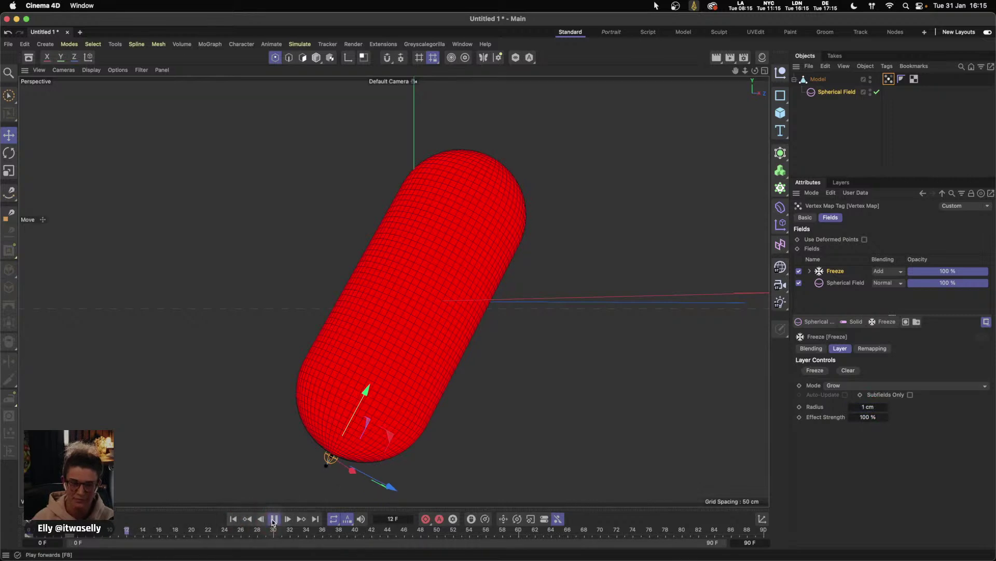
pyautogui.click(273, 518)
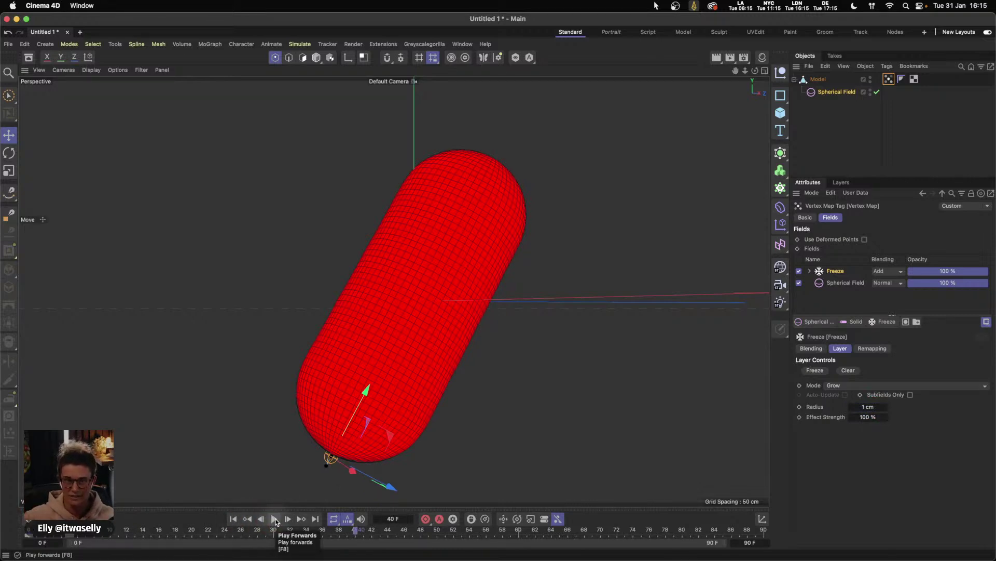
# - Try a Freeze radius of 50 cm, play the growth from the start, and rewind
pyautogui.doubleClick(868, 407)
pyautogui.write('50')
pyautogui.press('Return')
pyautogui.click(233, 518)
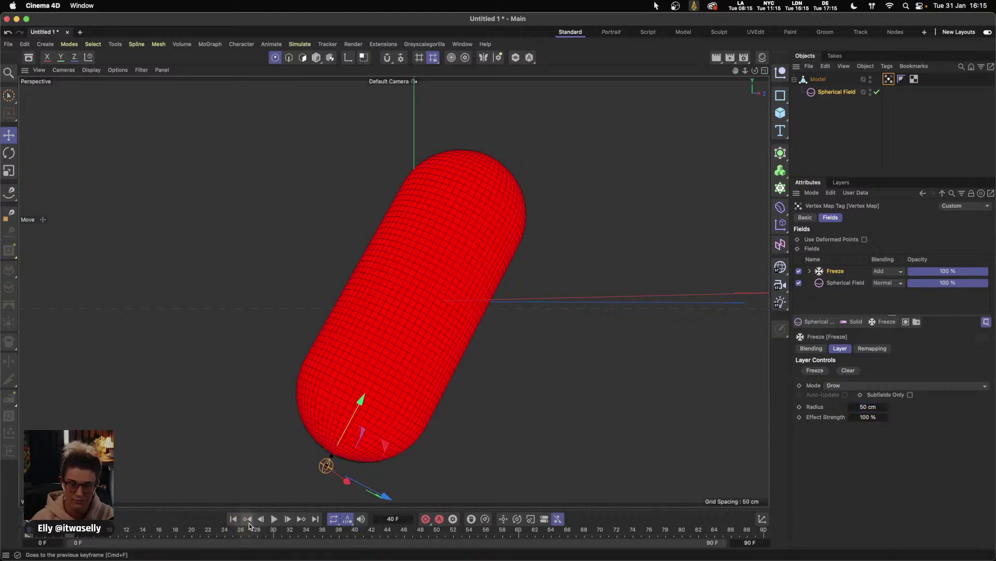
pyautogui.click(273, 519)
pyautogui.click(274, 518)
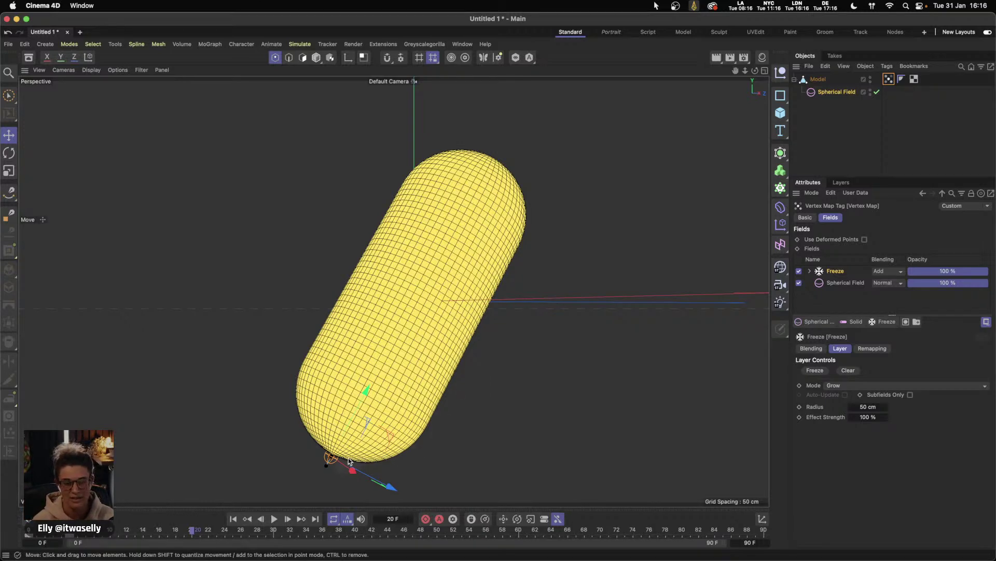
pyautogui.click(233, 518)
# - Set the Freeze layer's radius to 8 cm and its effect strength to 25%
pyautogui.doubleClick(868, 406)
pyautogui.write('8')
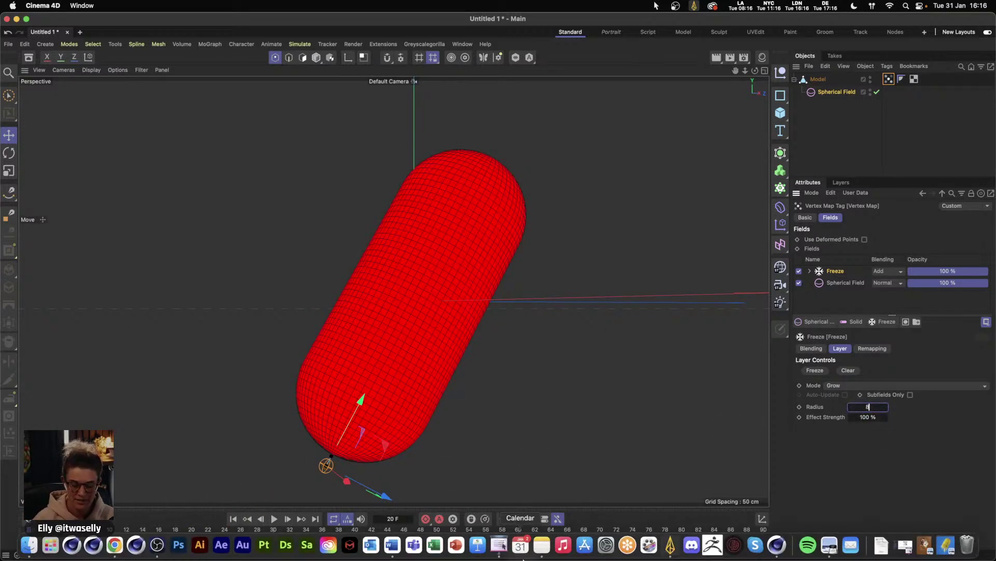
pyautogui.press('Return')
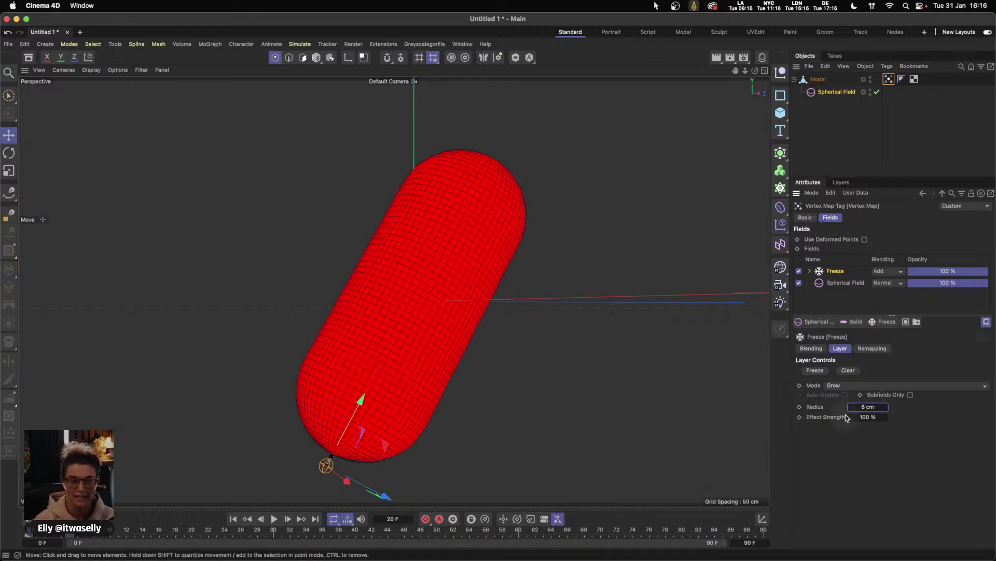
pyautogui.click(868, 417)
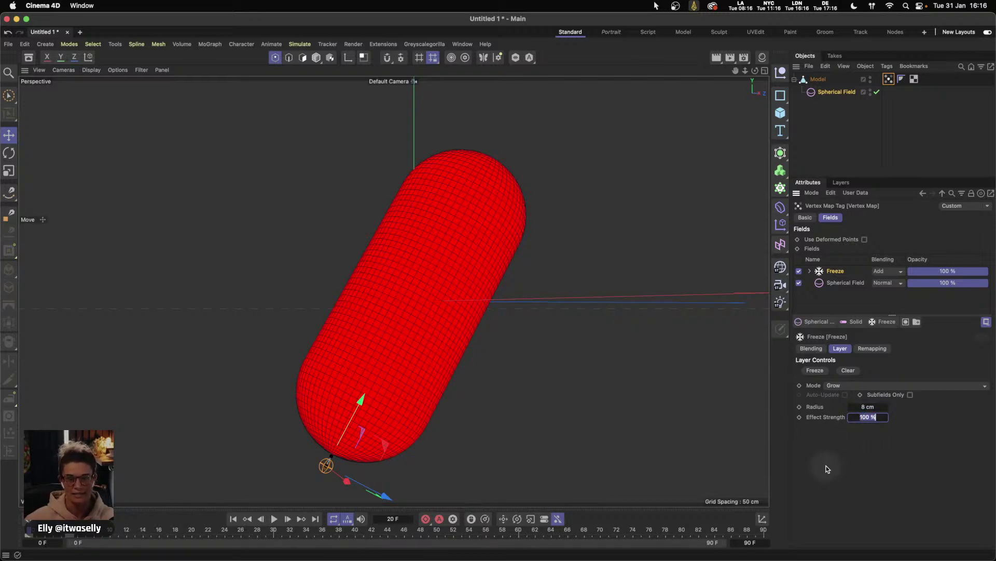
pyautogui.write('25')
pyautogui.press('Return')
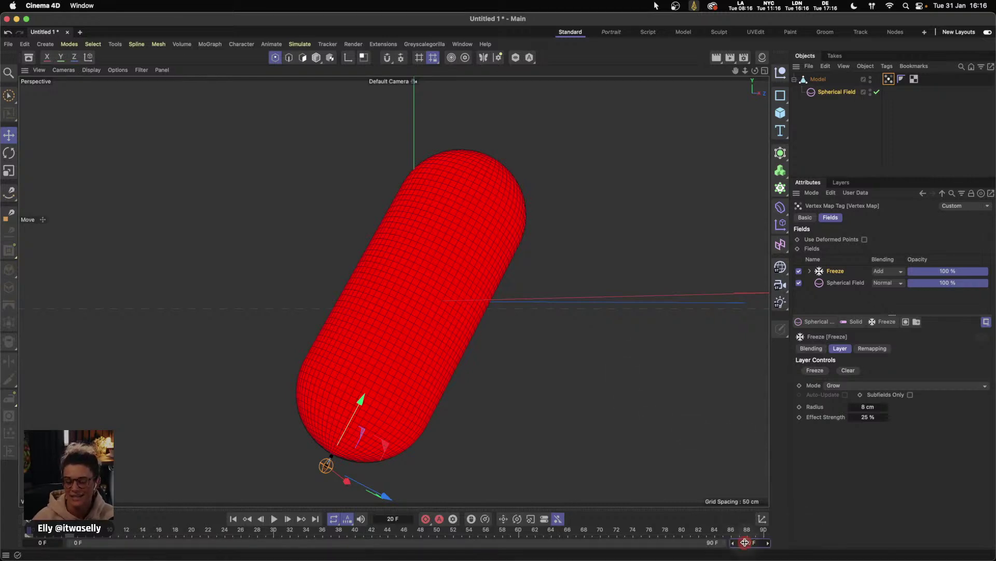
# - Extend the animation length to 210 frames and play the vertex map's growth over the capsule
pyautogui.moveTo(626, 559)
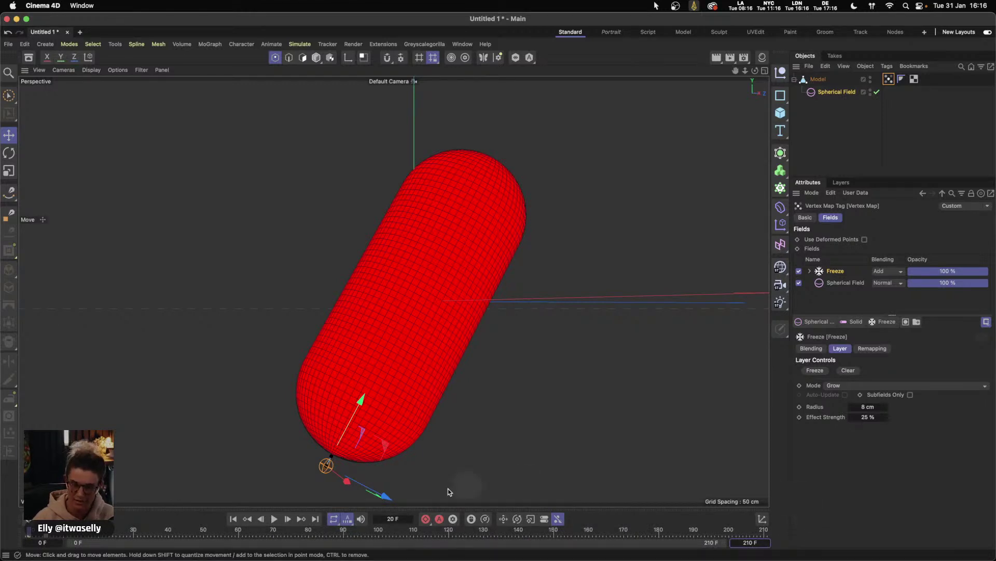
pyautogui.click(275, 519)
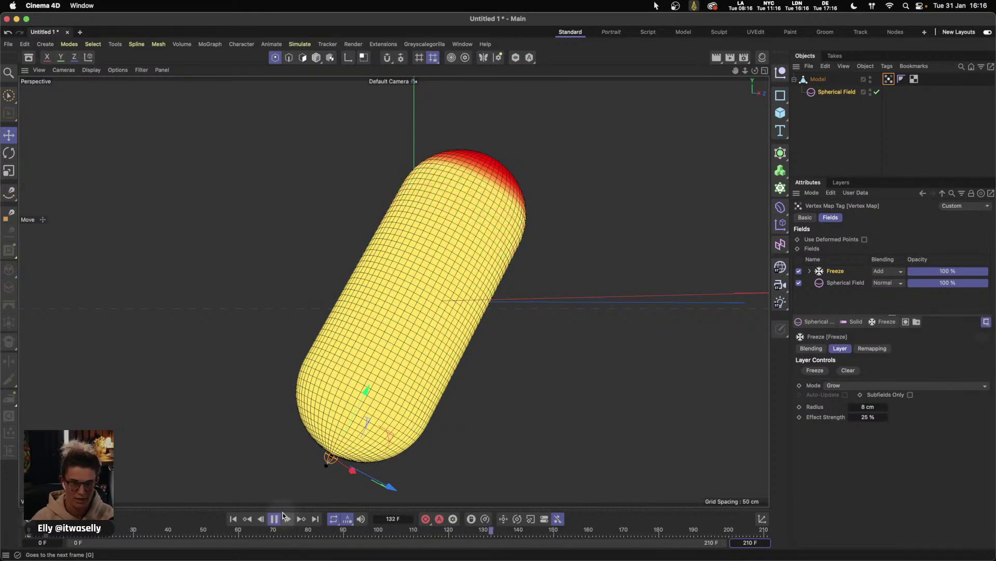
pyautogui.click(274, 519)
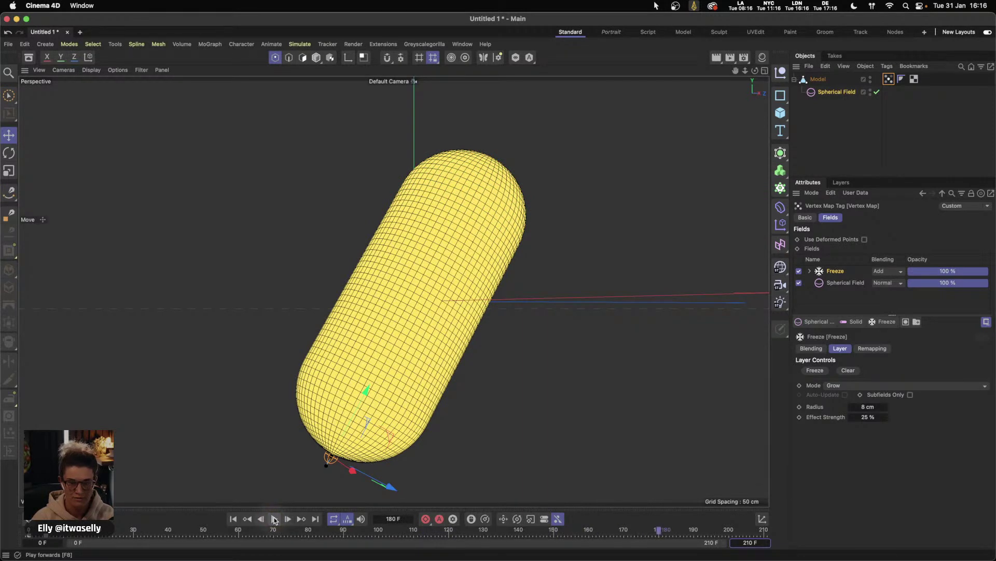
# - Replay the growth from the first frame and pause it partway along the capsule, at frame 76
pyautogui.keyDown('alt'); pyautogui.moveTo(378, 315); pyautogui.dragTo(437, 319); pyautogui.keyUp('alt')
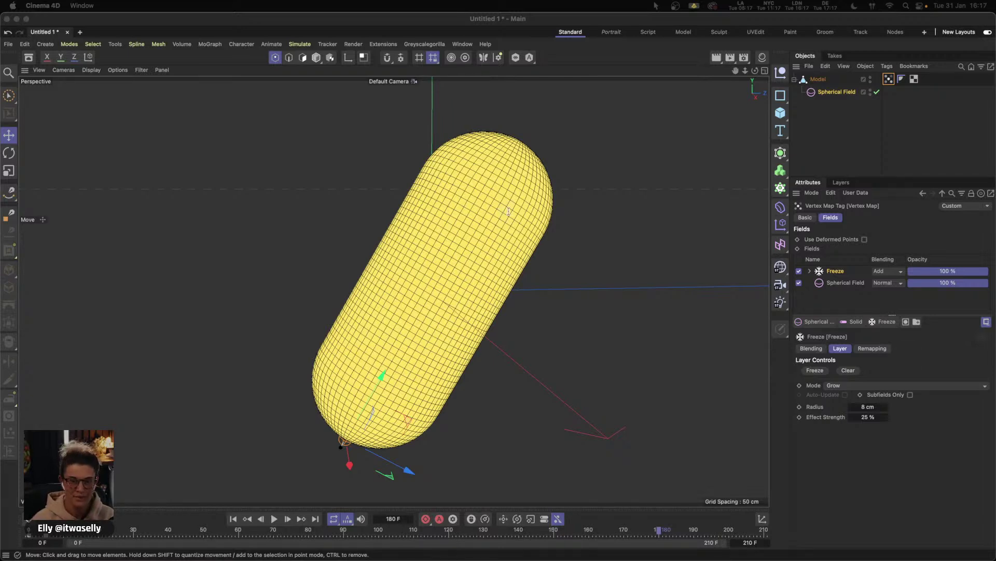
pyautogui.click(233, 519)
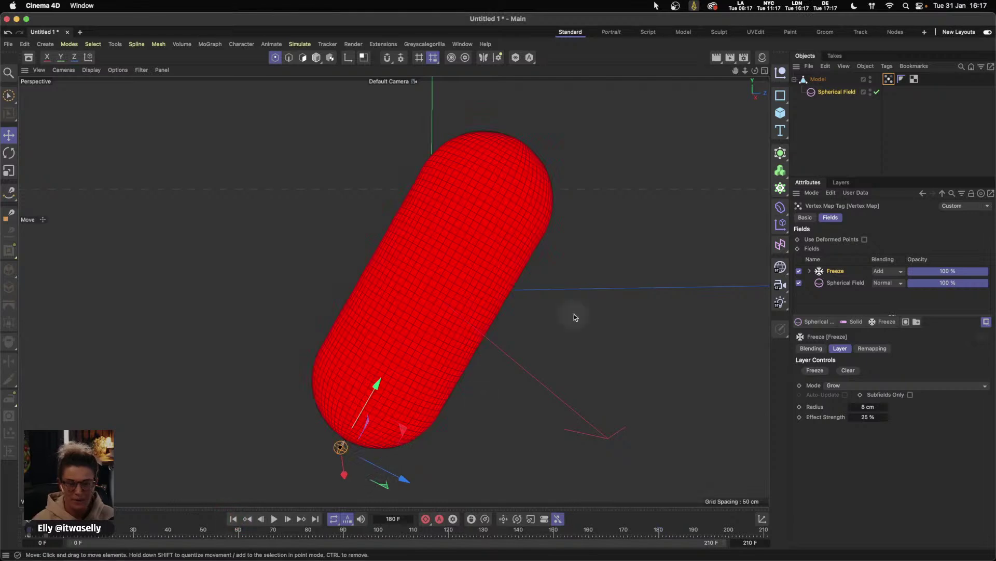
pyautogui.click(275, 519)
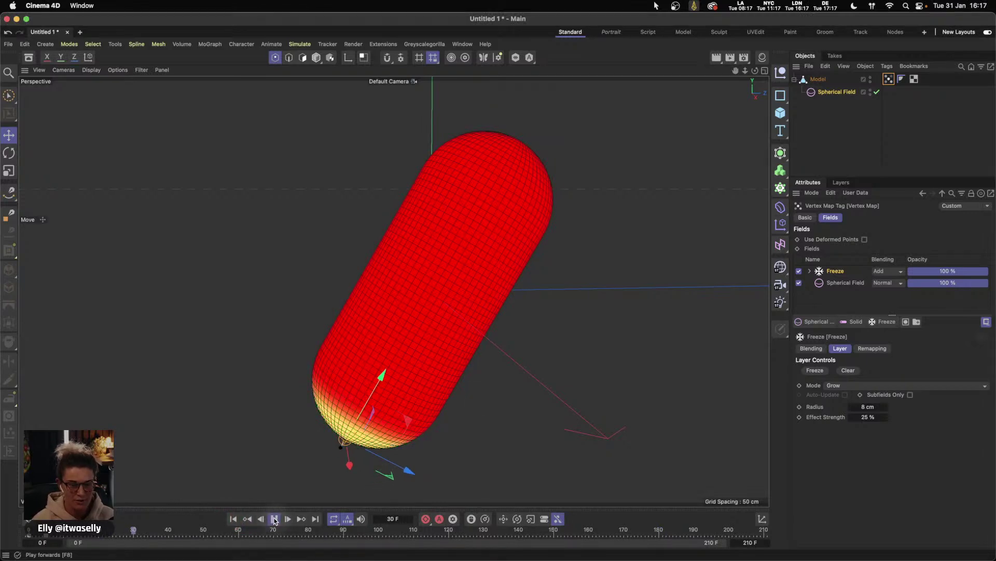
pyautogui.click(275, 519)
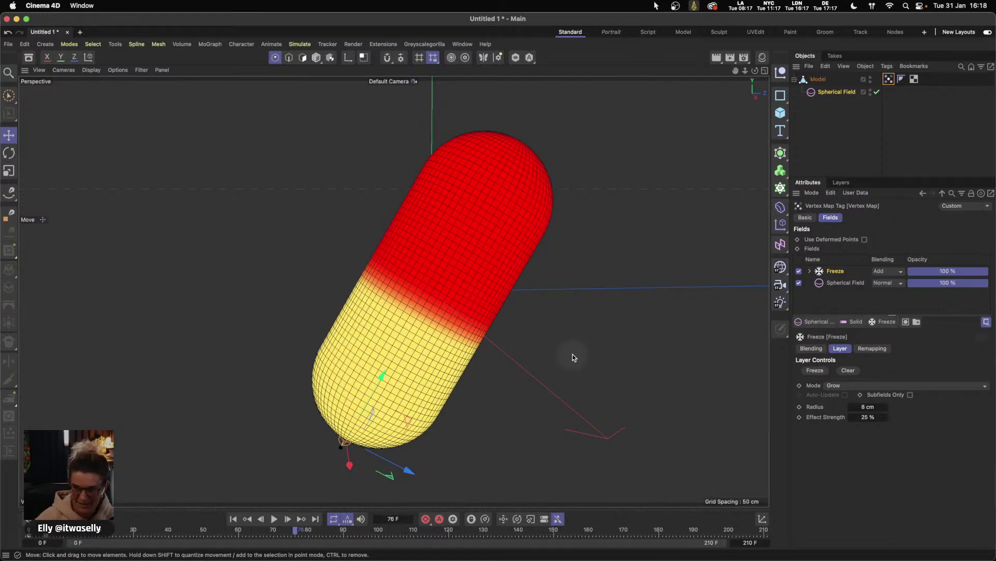
# - Add a Random Field above the Freeze layer with Overlay blending and a noise scale of 200%
pyautogui.click(815, 322)
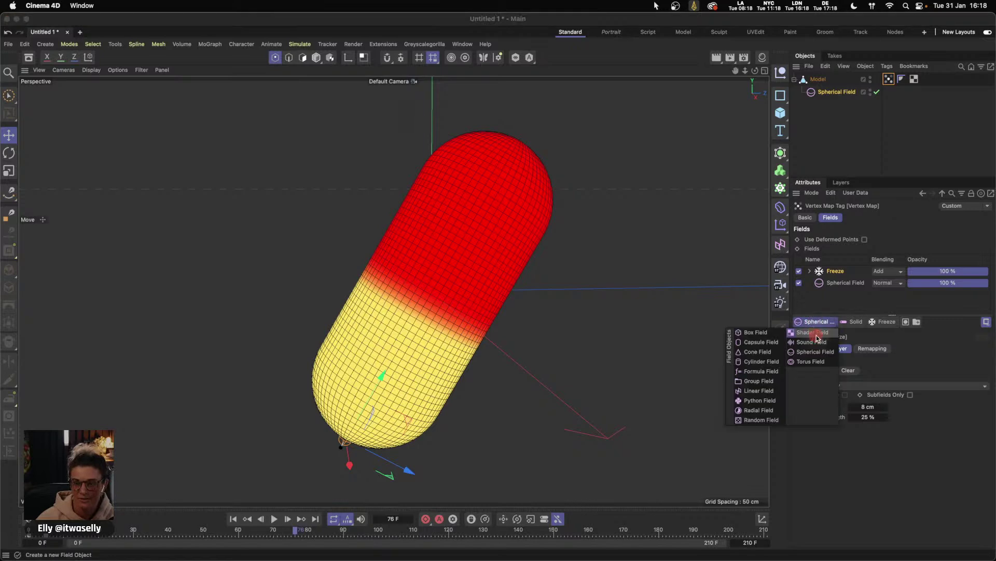
pyautogui.click(758, 420)
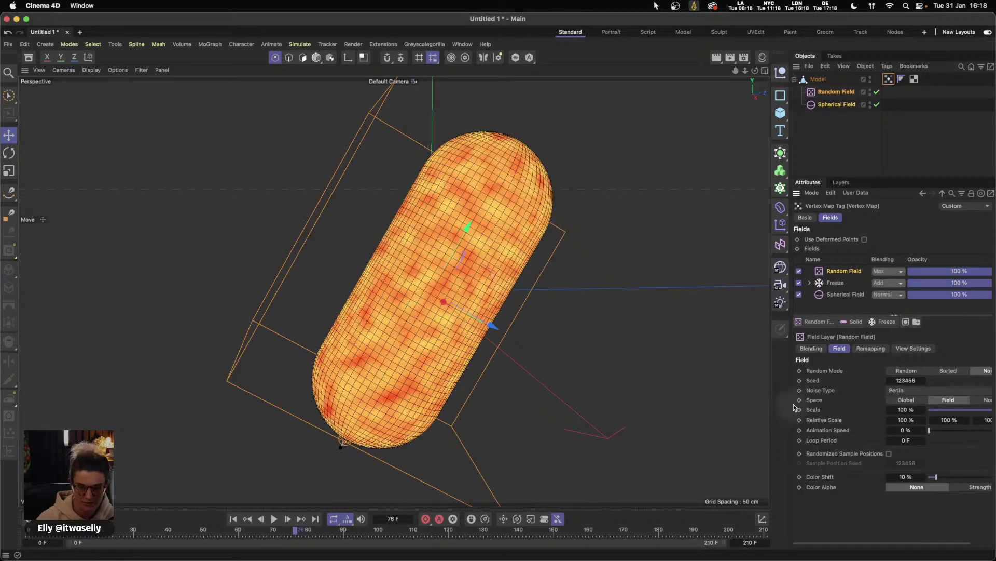
pyautogui.click(892, 271)
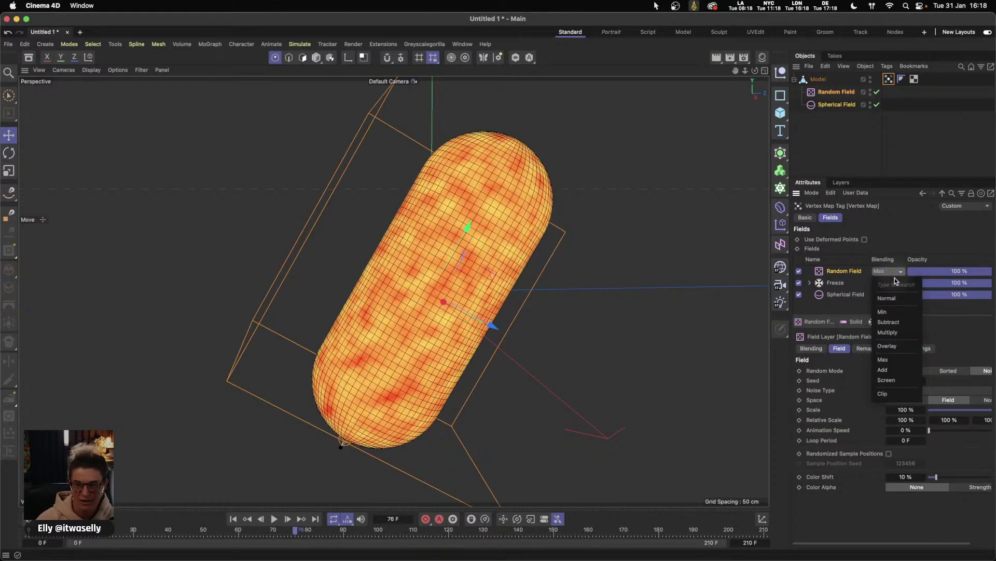
pyautogui.click(894, 345)
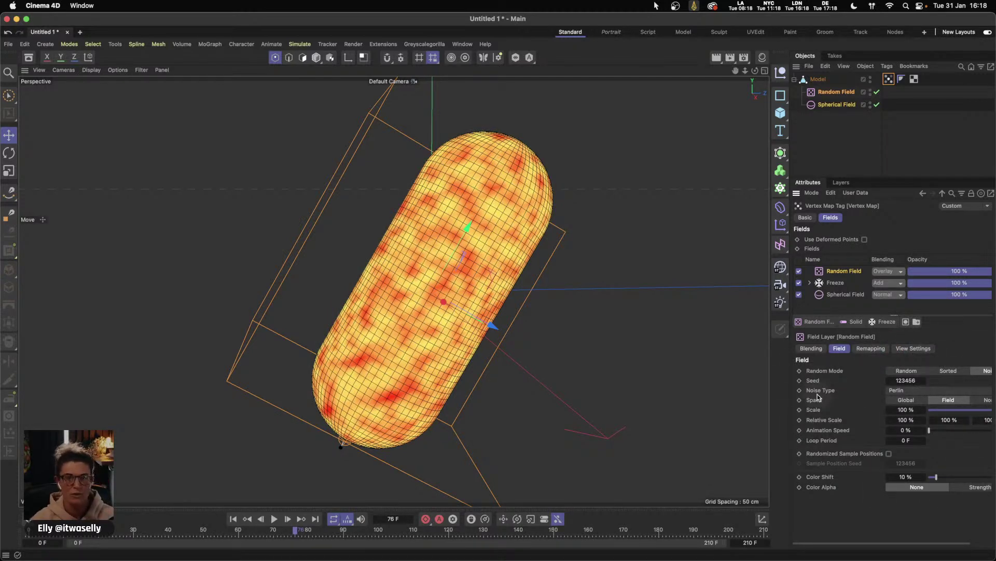
pyautogui.click(905, 410)
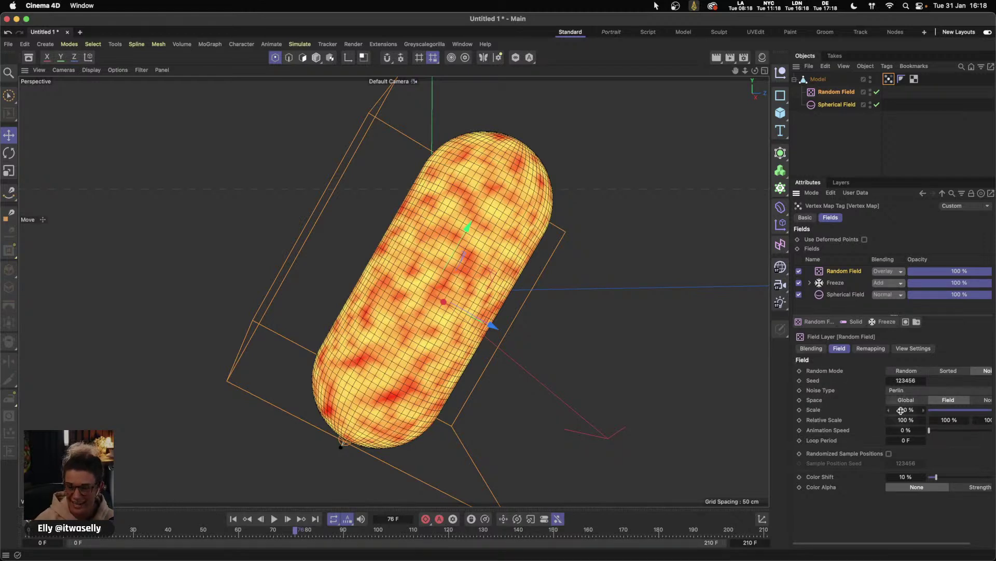
pyautogui.write('200')
pyautogui.press('Return')
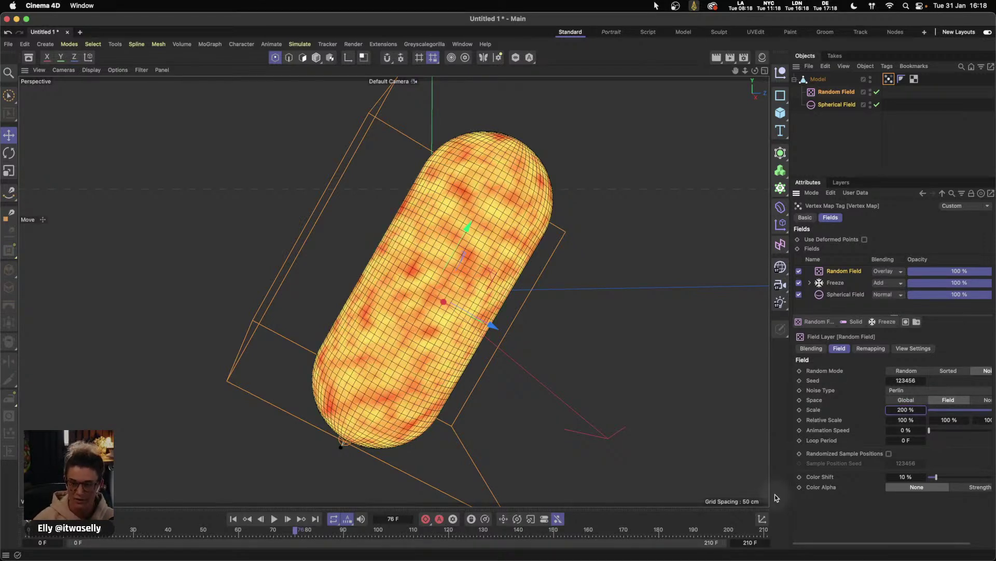
# - Play the noisy vertex map growth from the first frame and pause it near the capsule's far end
pyautogui.click(233, 519)
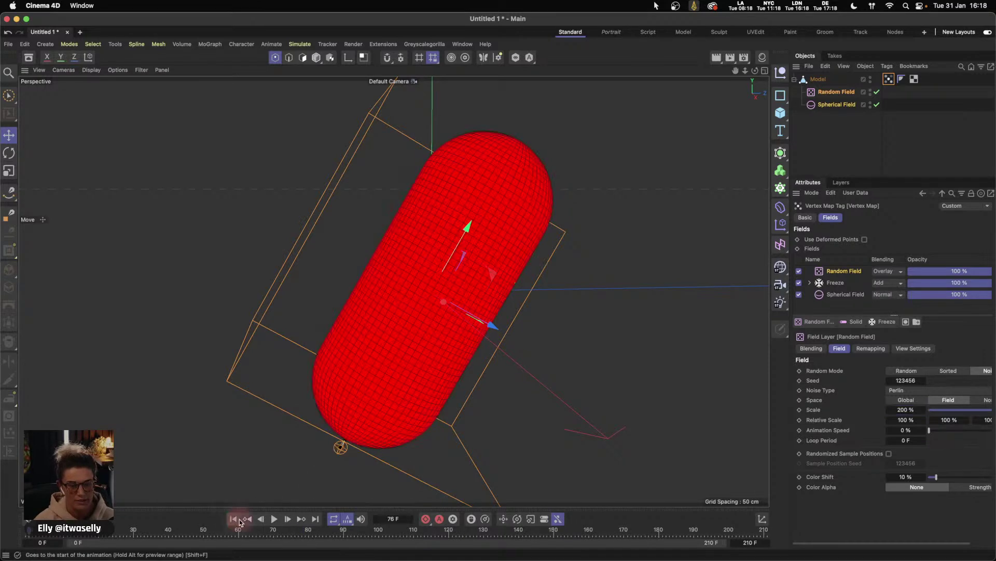
pyautogui.click(274, 519)
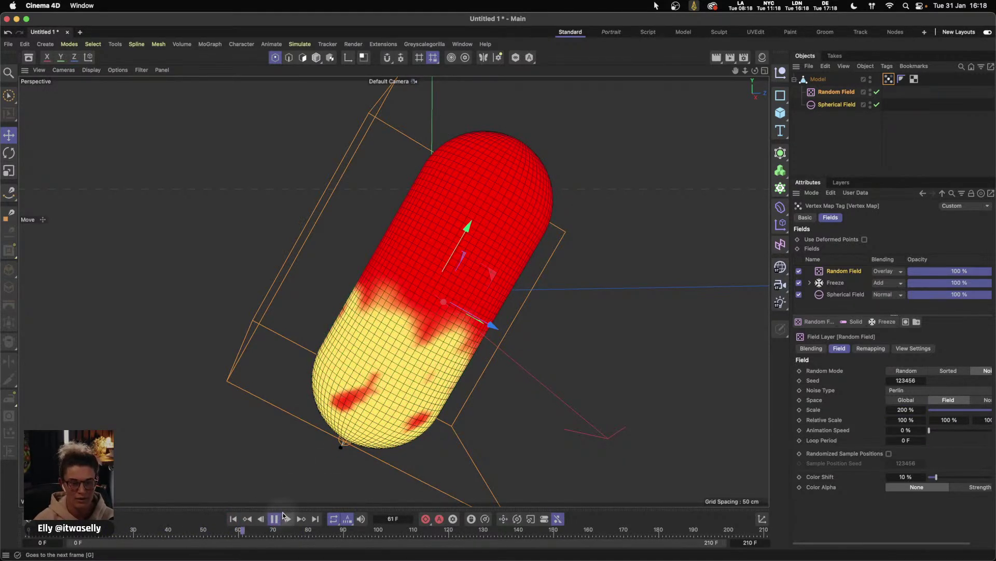
pyautogui.click(275, 518)
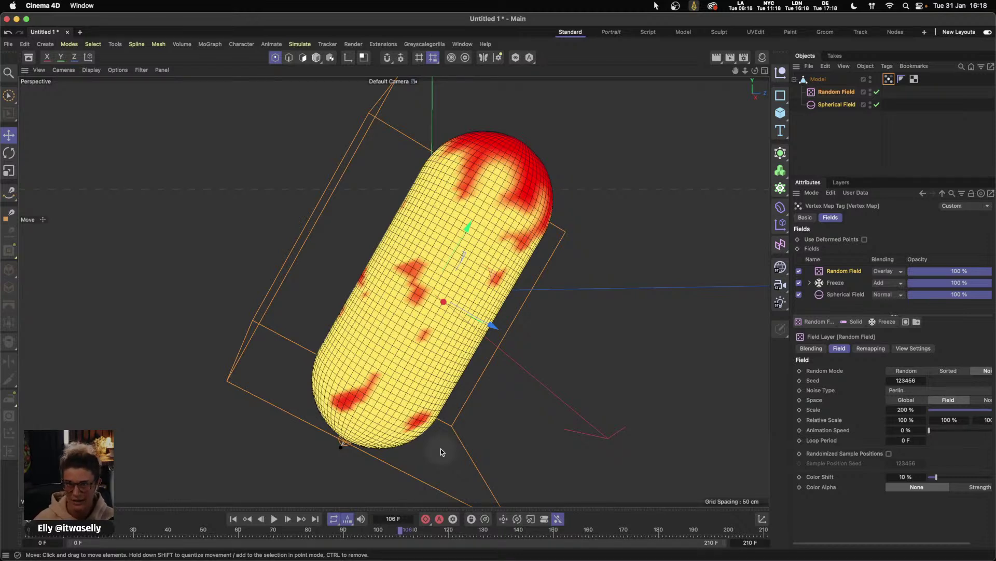
# - Set the Random Field layer's opacity to 30% and replay the growth from the start, pausing at frame 69
pyautogui.doubleClick(952, 268)
pyautogui.write('40')
pyautogui.press('Return')
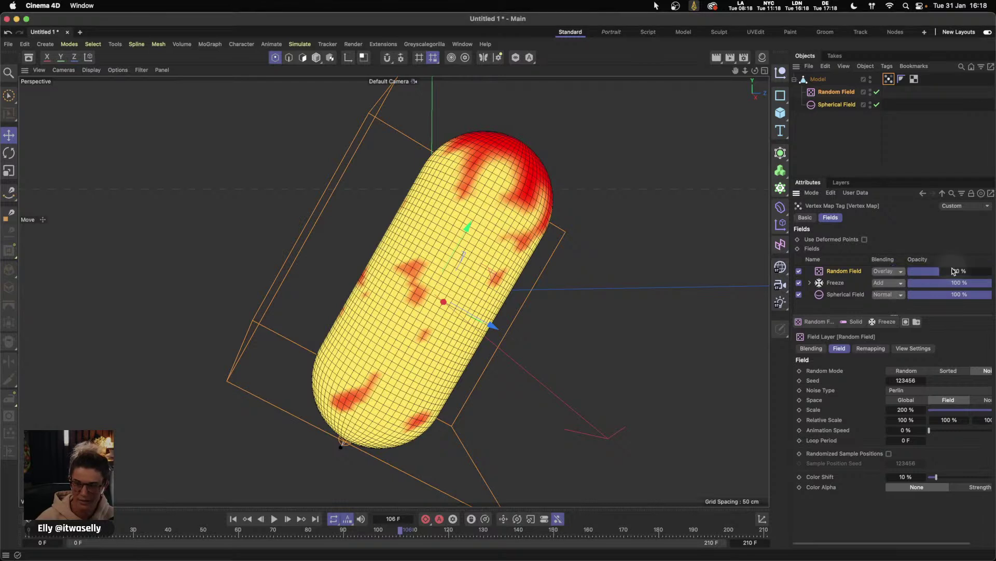
pyautogui.click(233, 519)
pyautogui.click(274, 519)
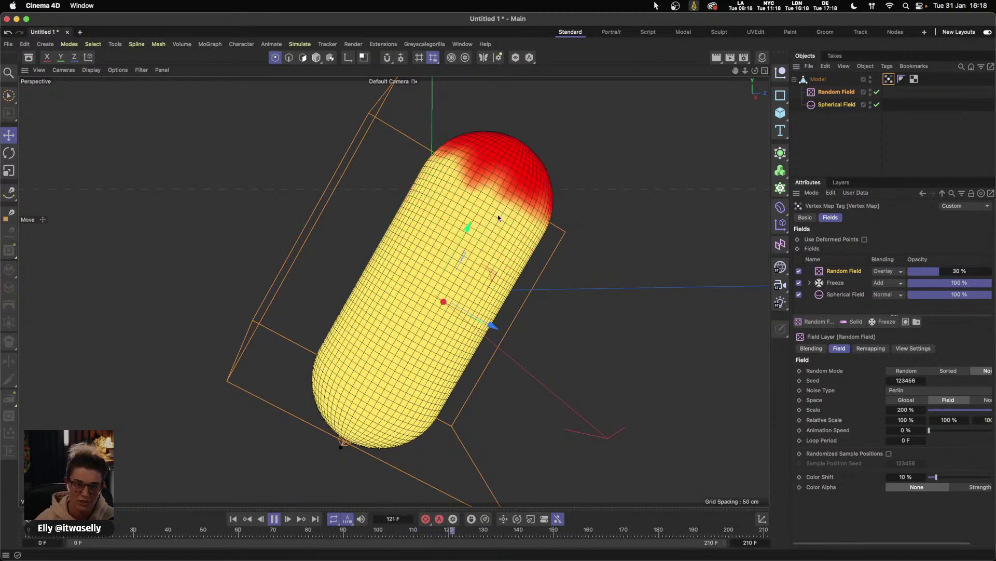
pyautogui.click(233, 518)
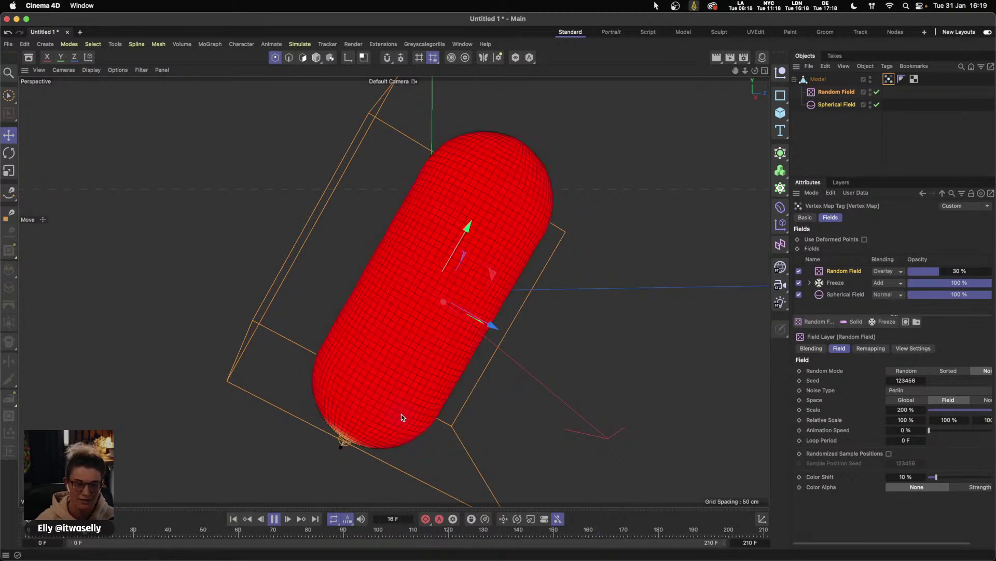
pyautogui.press('space')
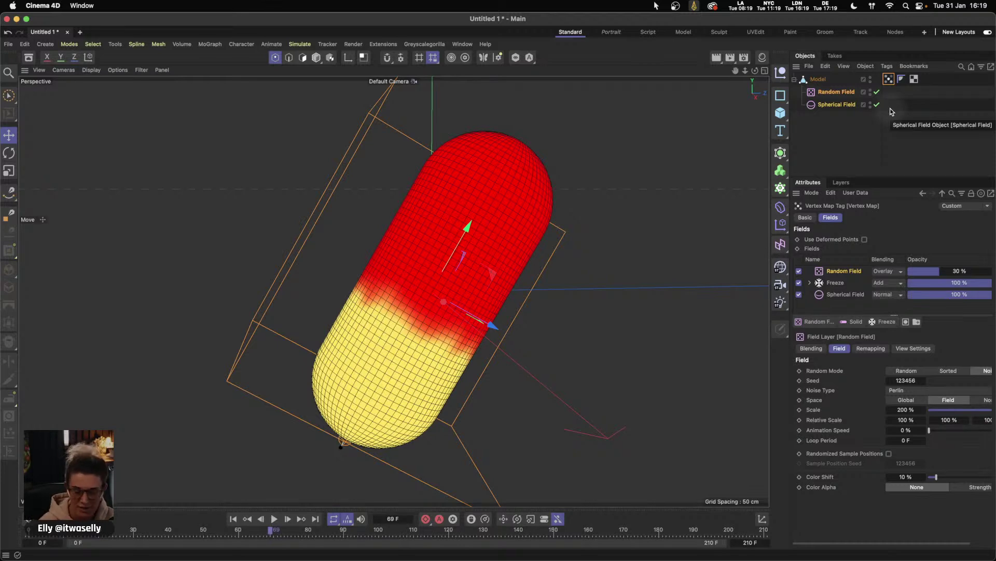
# - Rename the vertex map tag to "Opacity"
pyautogui.click(805, 218)
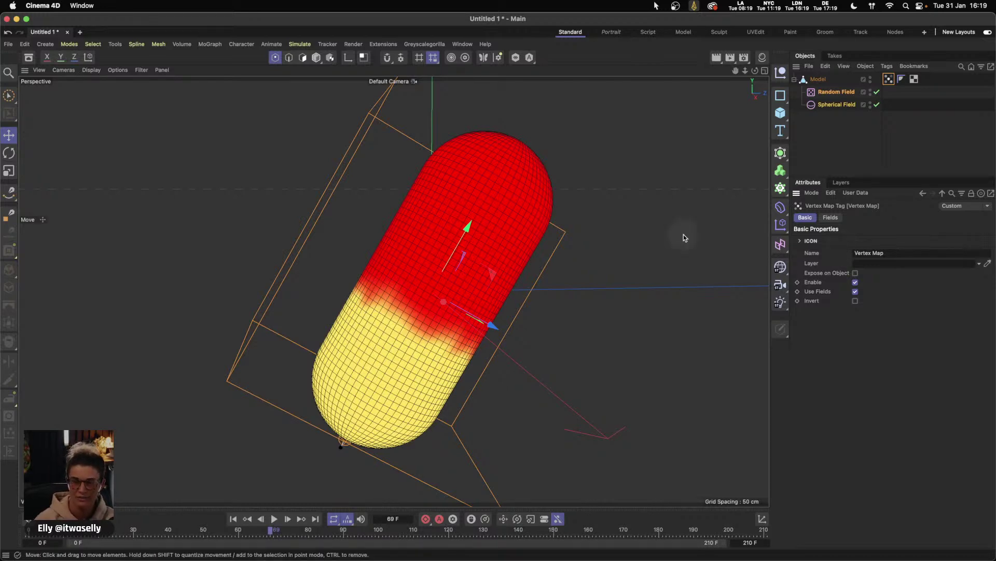
pyautogui.click(895, 253)
pyautogui.write('OPACITY')
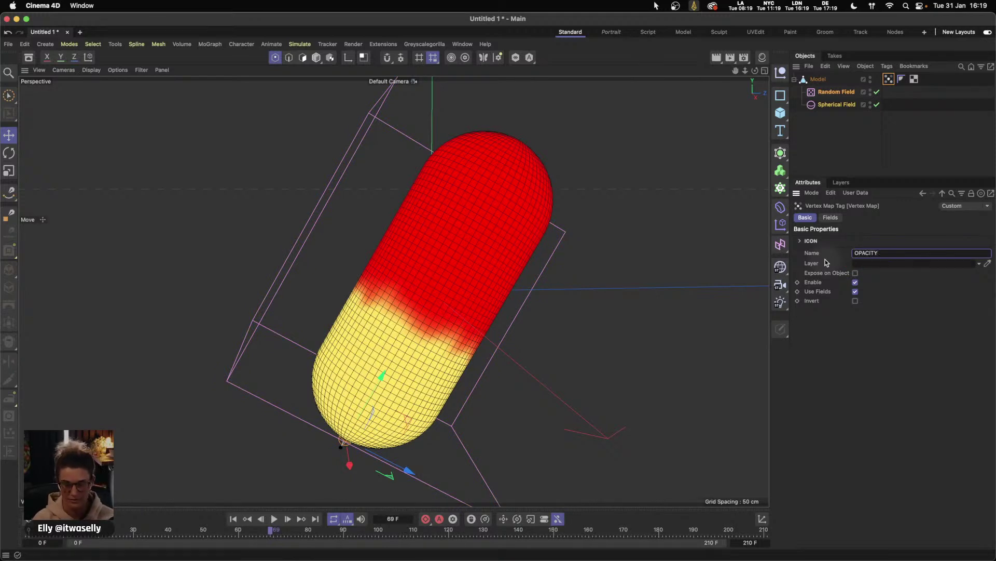
pyautogui.press('BackSpace')
pyautogui.press('BackSpace')
pyautogui.press('BackSpace')
pyautogui.press('BackSpace')
pyautogui.press('BackSpace')
pyautogui.press('BackSpace')
pyautogui.write('pacity')
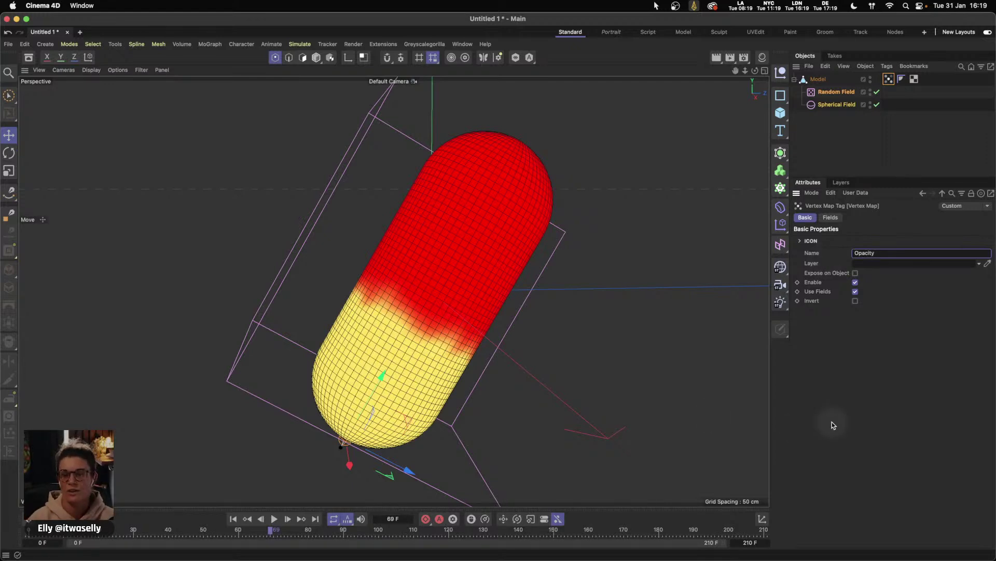
# - Duplicate the Opacity vertex map tag on the Model object and name the copy "Density"
pyautogui.press('Return')
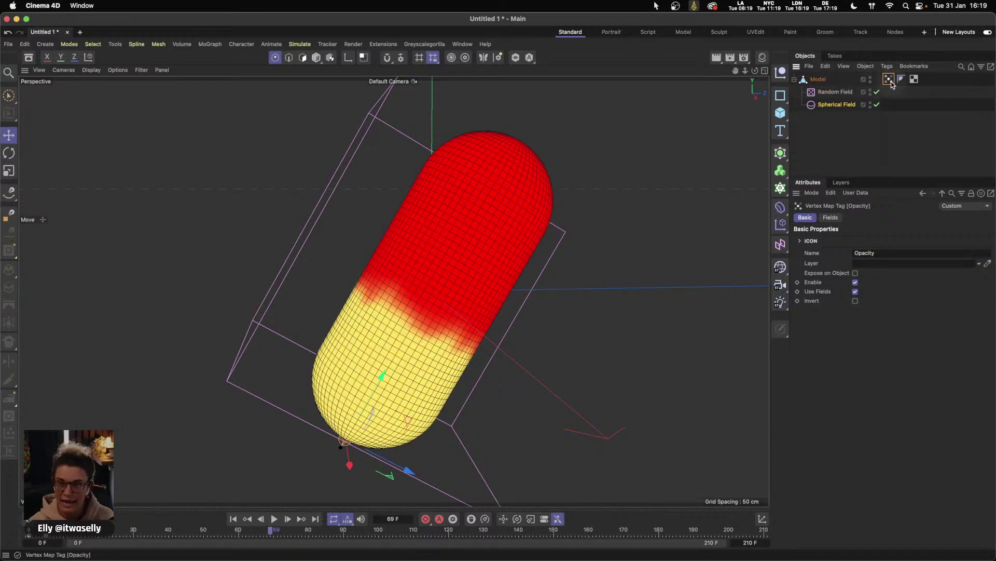
pyautogui.keyDown('ctrl'); pyautogui.moveTo(889, 83); pyautogui.dragTo(901, 83); pyautogui.keyUp('ctrl')
pyautogui.doubleClick(854, 254)
pyautogui.write('Density')
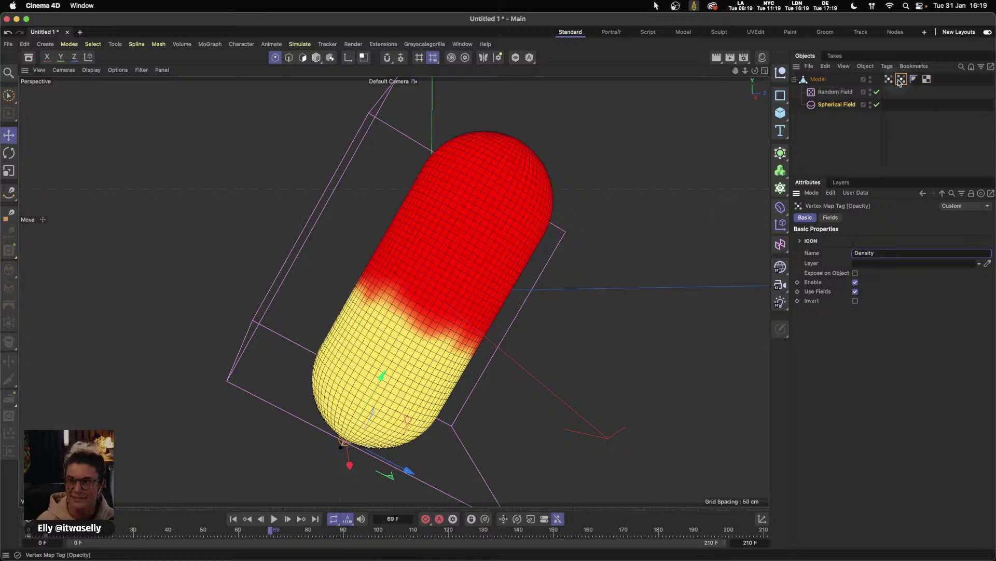
pyautogui.press('Return')
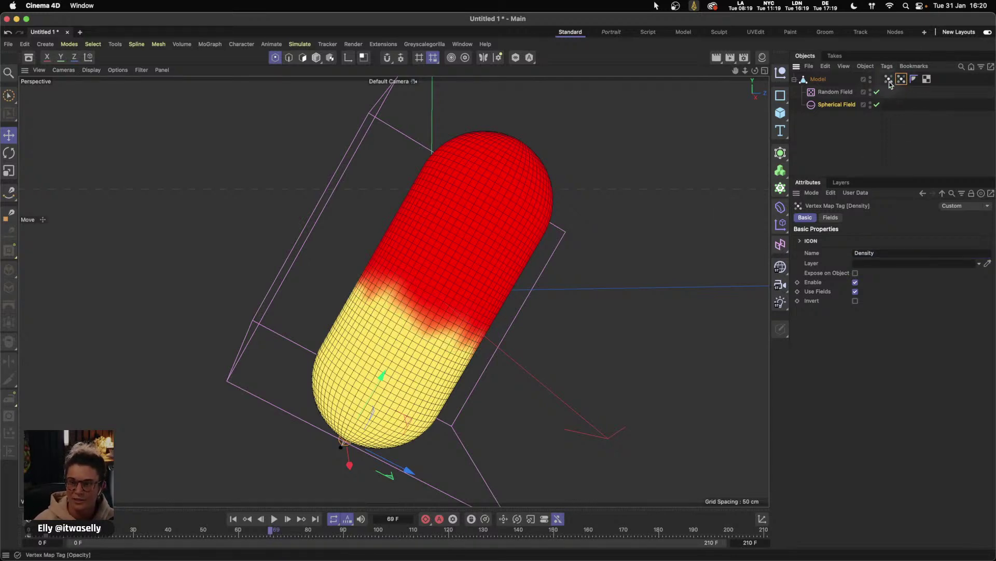
# - Delete all field layers from the Density vertex map and add the Opacity vertex map tag as its field
pyautogui.click(832, 218)
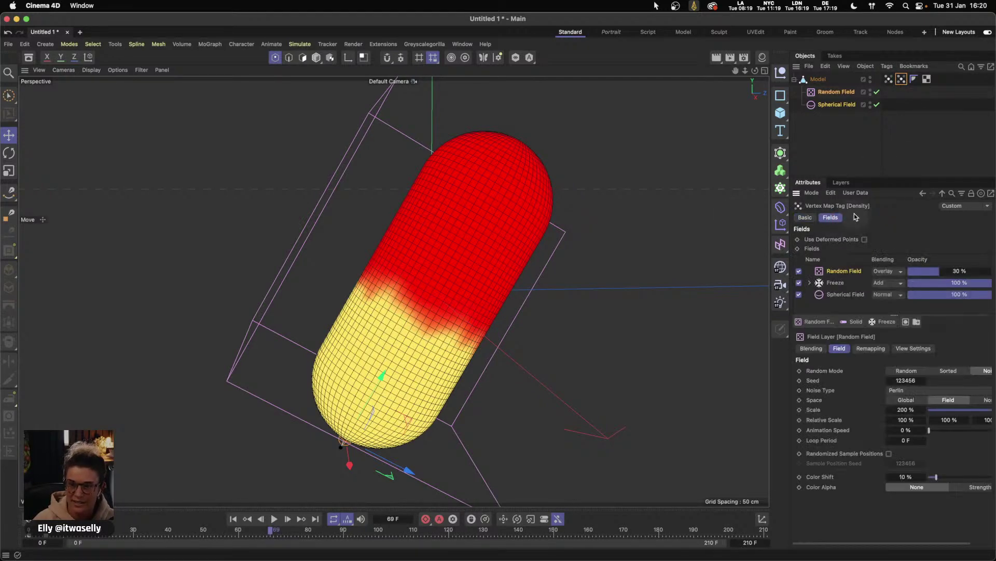
pyautogui.click(835, 272)
pyautogui.moveTo(835, 273); pyautogui.dragTo(868, 250)
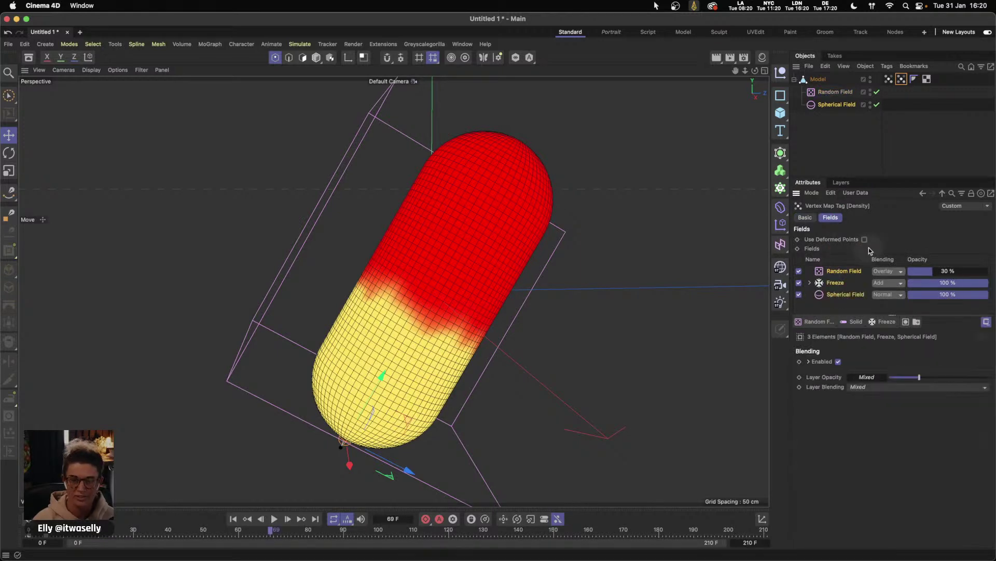
pyautogui.press('Delete')
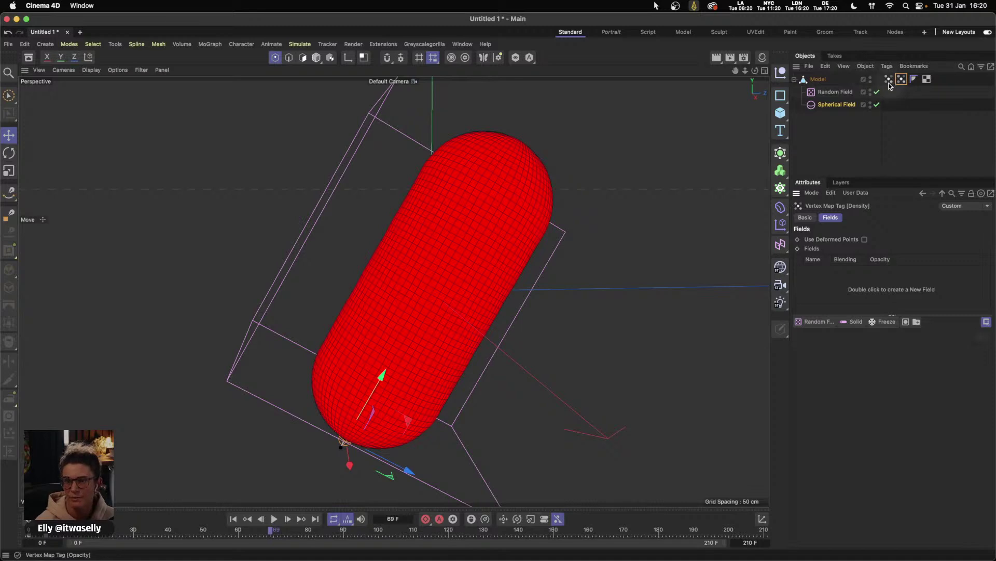
pyautogui.moveTo(888, 92); pyautogui.dragTo(812, 283)
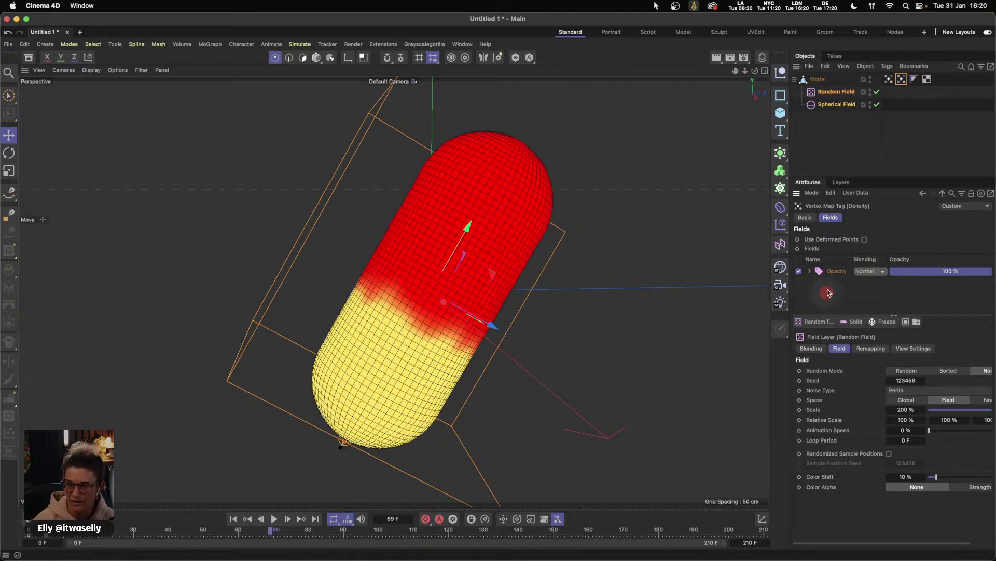
# - Enable Use Deformed Points and Constant Update on the Density map's Opacity field layer
pyautogui.click(836, 270)
pyautogui.click(866, 383)
pyautogui.click(866, 393)
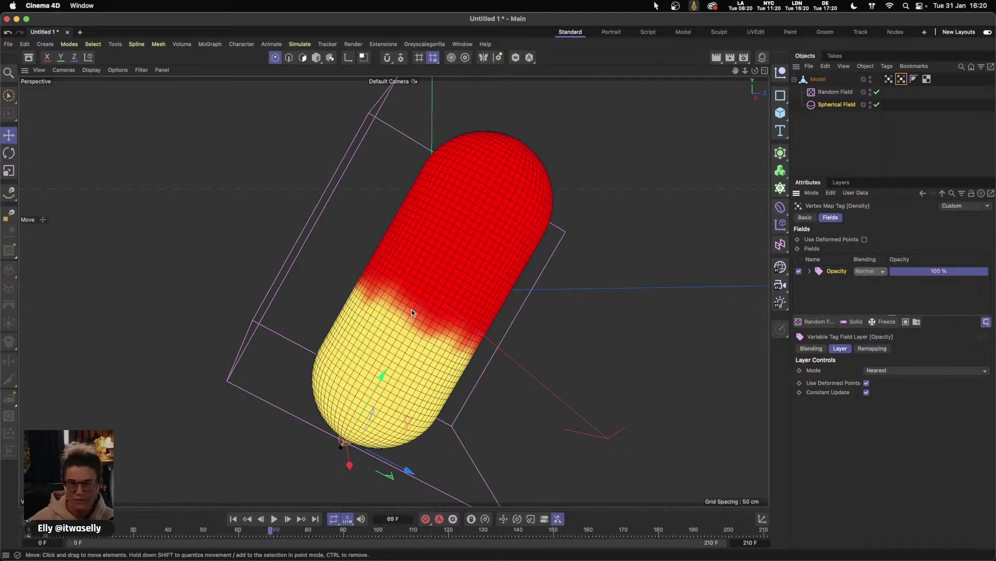
# - Try the Average mode with a 10 cm radius on the Opacity field layer, and undo both changes
pyautogui.click(893, 370)
pyautogui.click(902, 425)
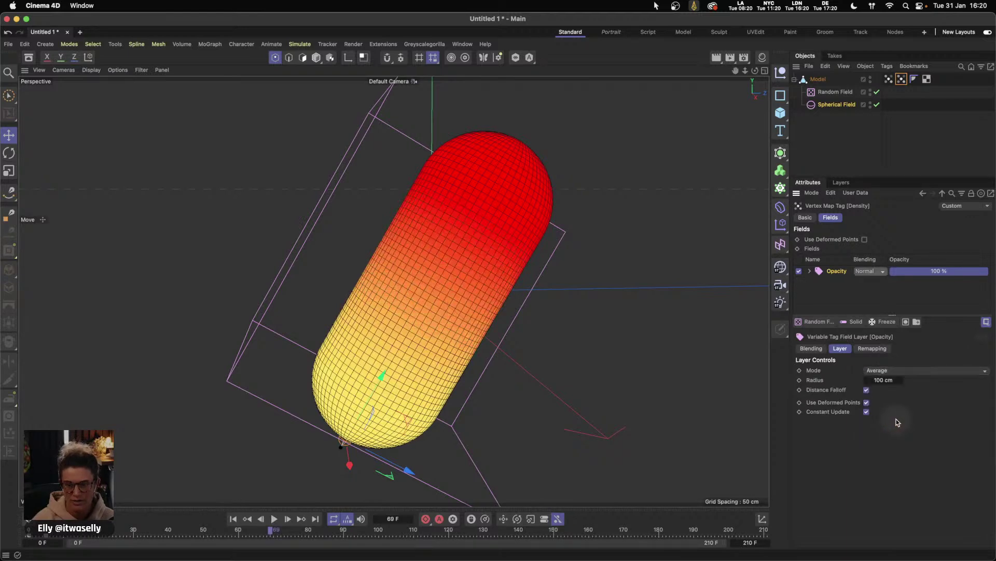
pyautogui.click(884, 380)
pyautogui.write('10')
pyautogui.press('Return')
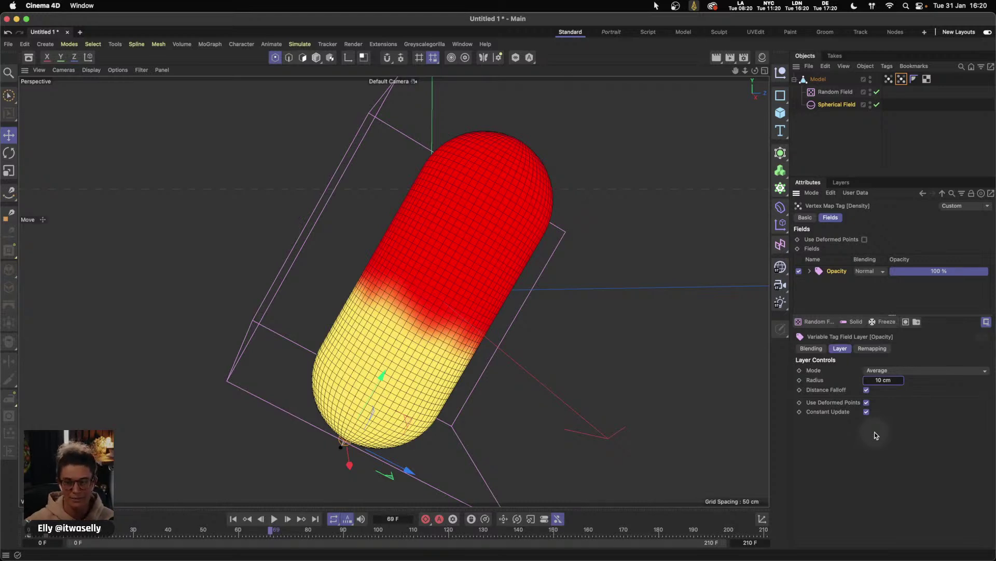
pyautogui.hotkey('ctrl', 'z')
pyautogui.hotkey('ctrl', 'z')
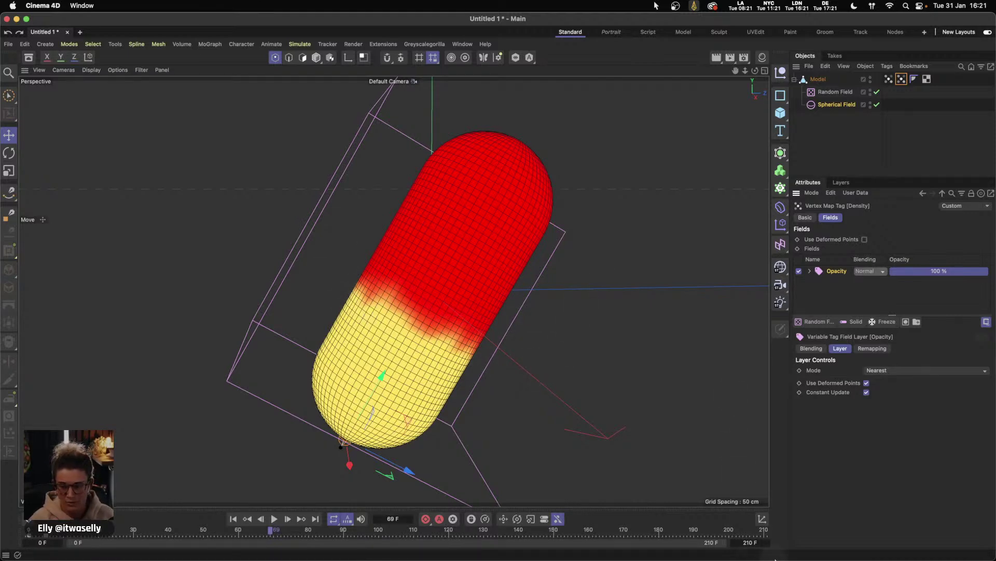
# - Switch to Preview to examine the sand edge in NikeAirJordan_PyroSandReveal.jpg, and minimise the image
pyautogui.moveTo(786, 558)
pyautogui.click(925, 545)
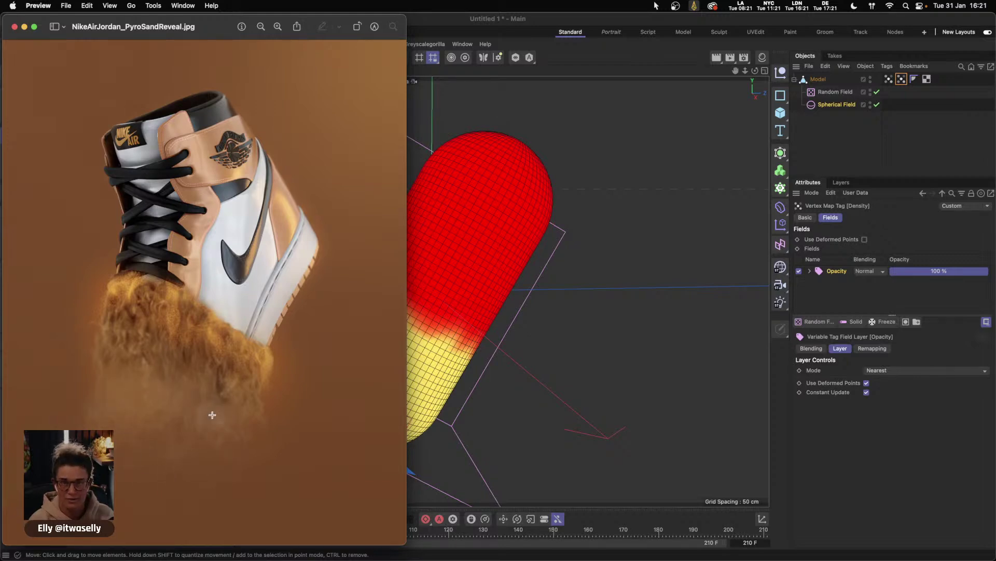
pyautogui.click(24, 27)
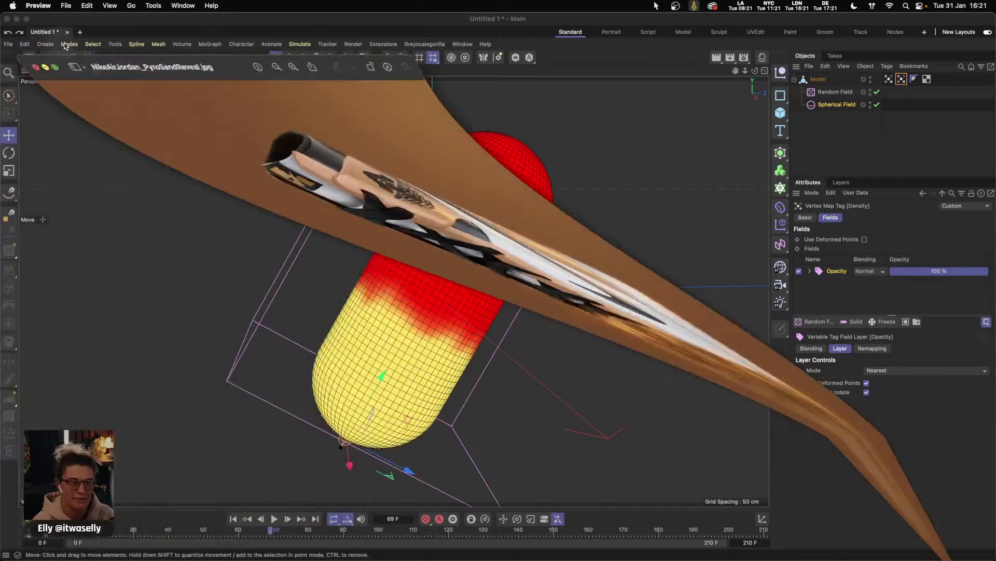
# - Add a Curve modifier layer above the Opacity layer in the Density map and apply the Linear spline preset
pyautogui.click(830, 292)
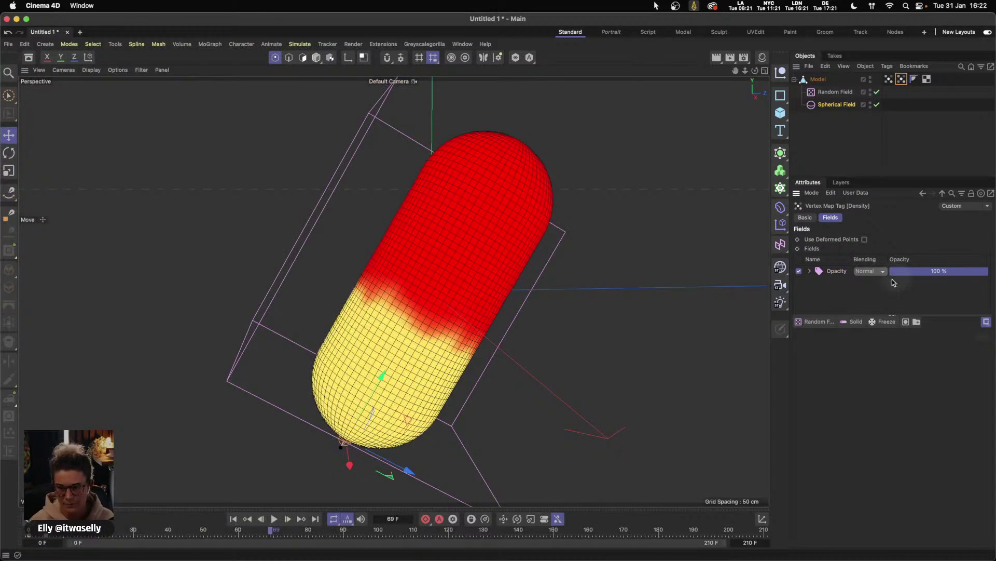
pyautogui.click(887, 322)
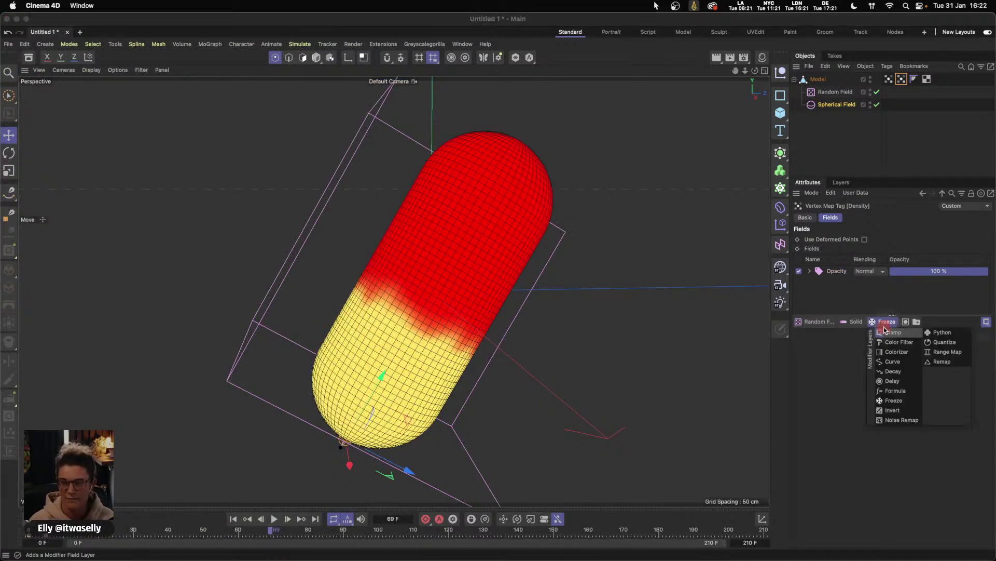
pyautogui.click(902, 363)
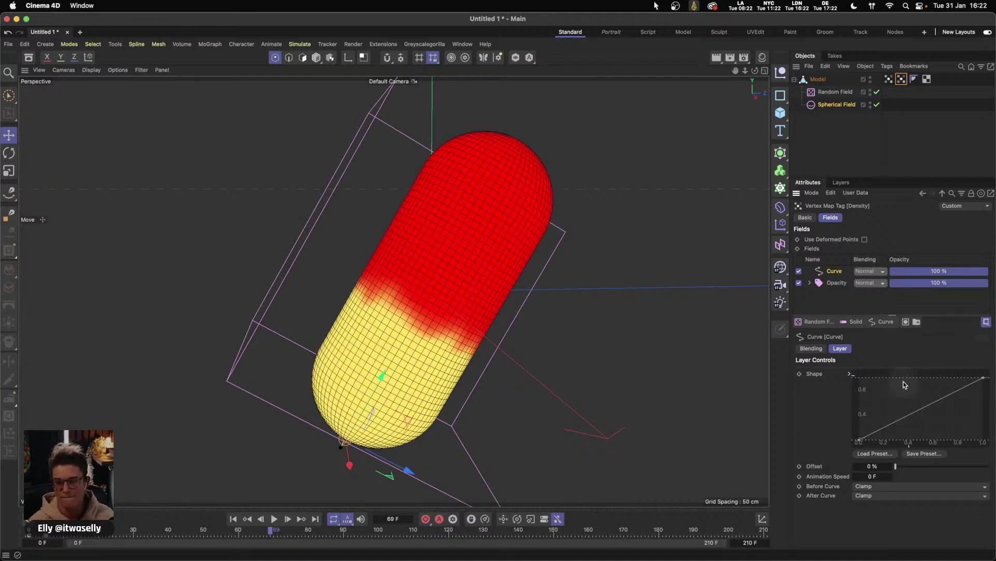
pyautogui.rightClick(897, 401)
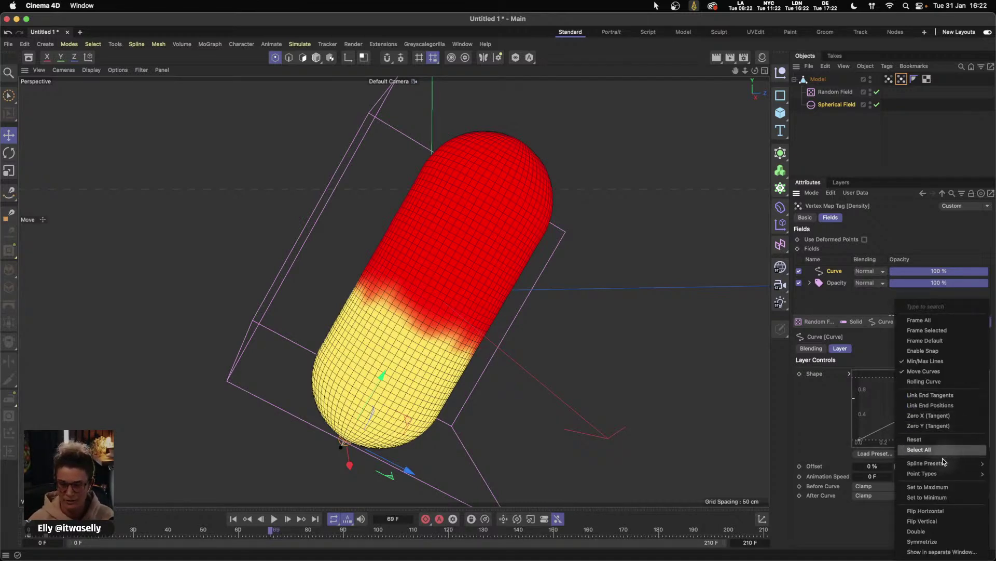
pyautogui.moveTo(932, 463)
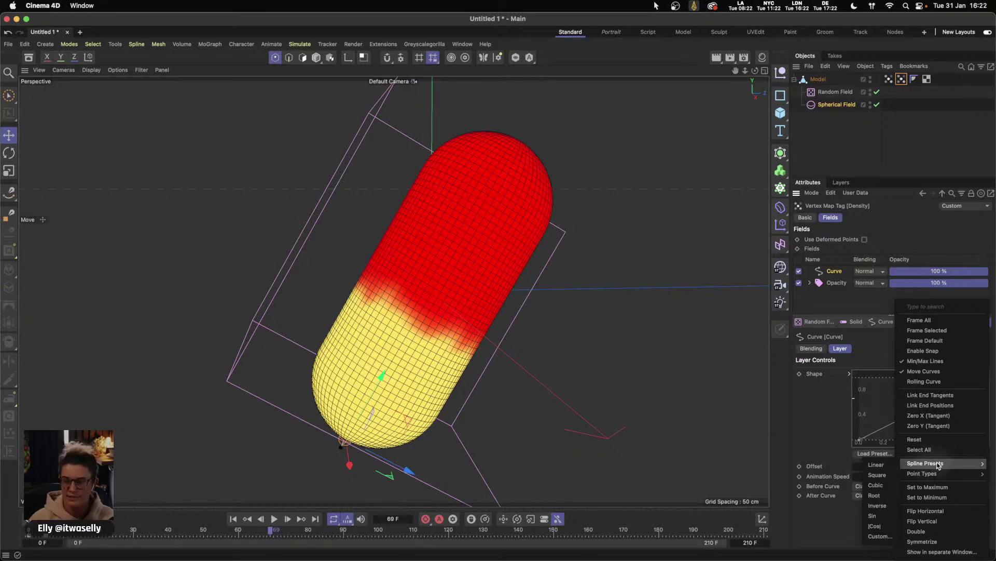
pyautogui.click(882, 466)
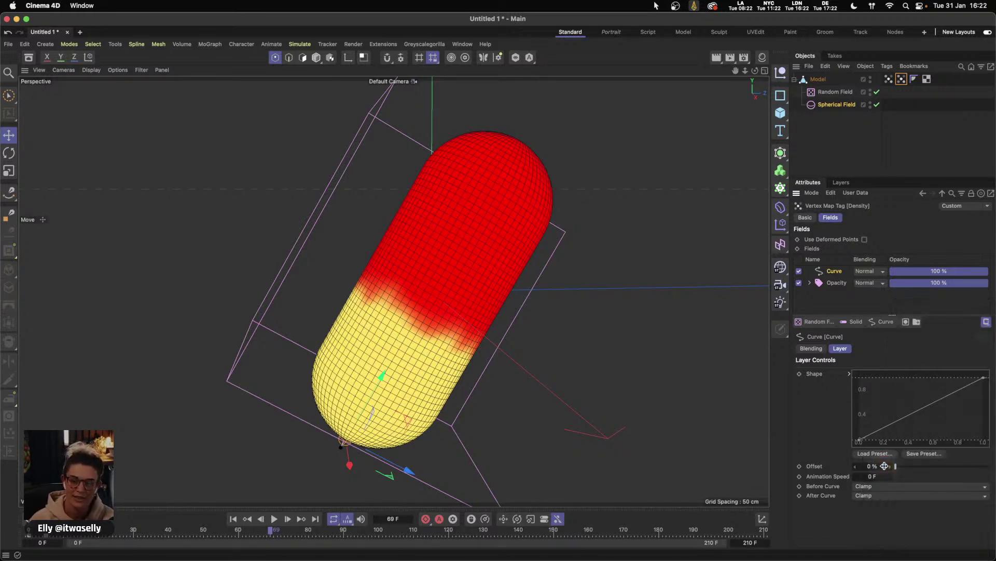
# - Shape the curve into a triangle with a new full-height point at about 0.3 and the end point at zero near 0.57
pyautogui.keyDown('ctrl'); pyautogui.click(899, 423); pyautogui.keyUp('ctrl')
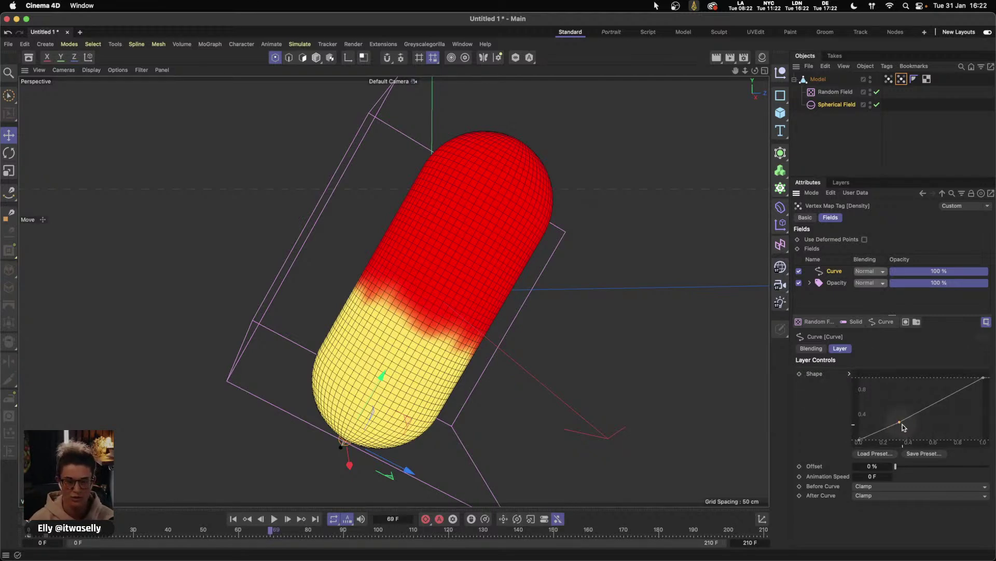
pyautogui.click(900, 421)
pyautogui.moveTo(900, 421); pyautogui.dragTo(894, 378)
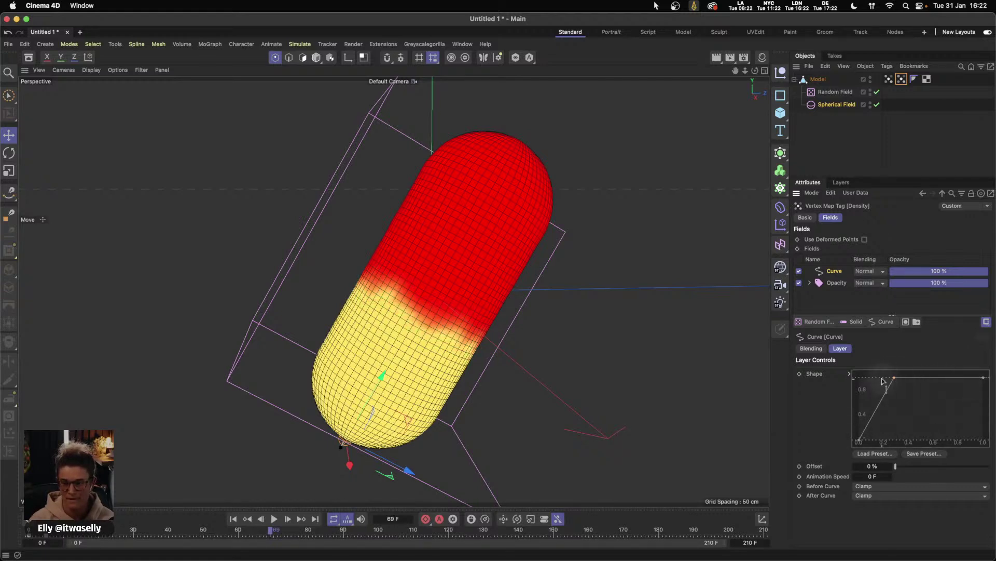
pyautogui.click(984, 378)
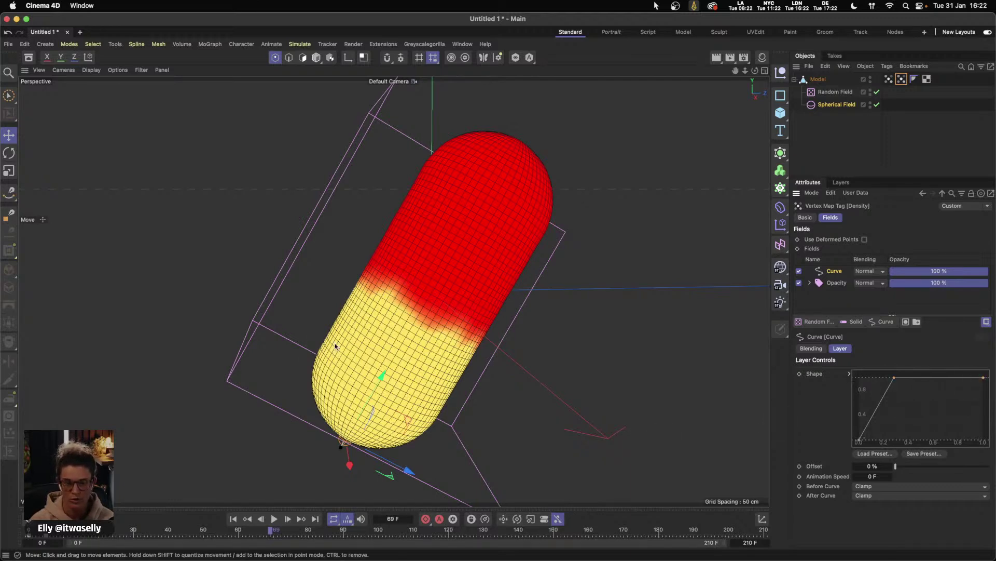
pyautogui.click(984, 378)
pyautogui.moveTo(984, 378); pyautogui.dragTo(937, 437)
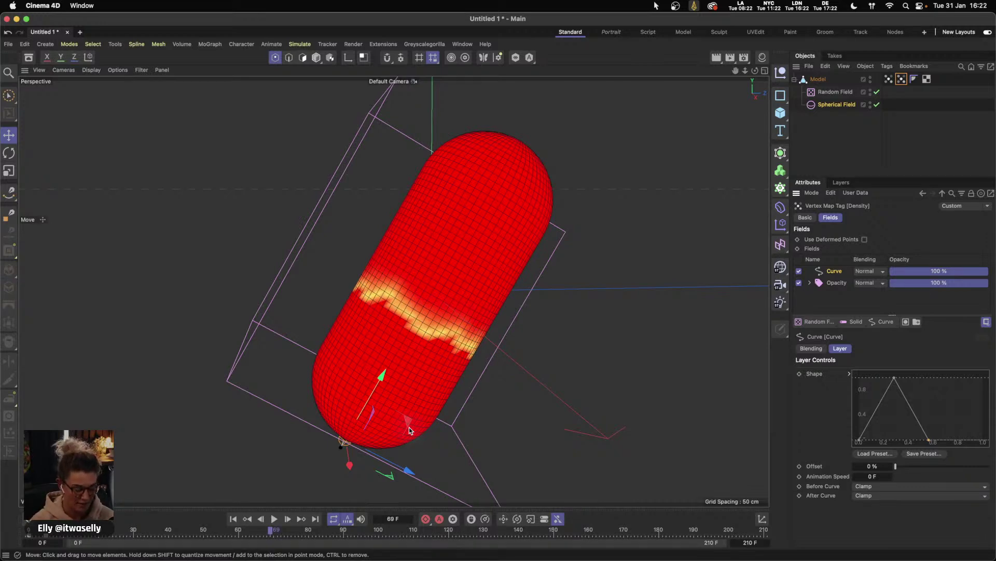
# - Widen the curve's peak into a plateau from about 0.13 to 0.44 with another point, and play the animation
pyautogui.keyDown('ctrl'); pyautogui.click(909, 403); pyautogui.keyUp('ctrl')
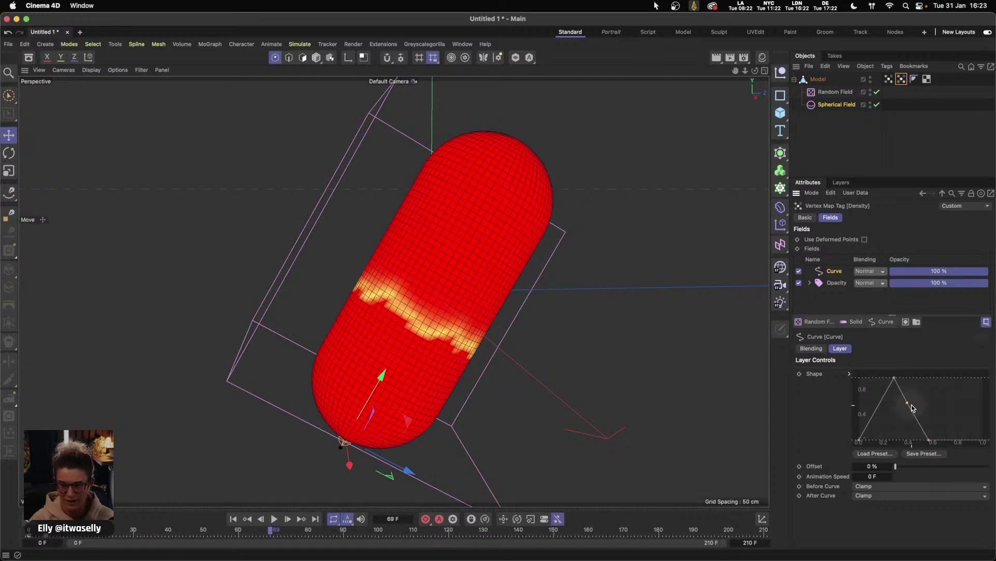
pyautogui.moveTo(912, 406); pyautogui.dragTo(913, 381)
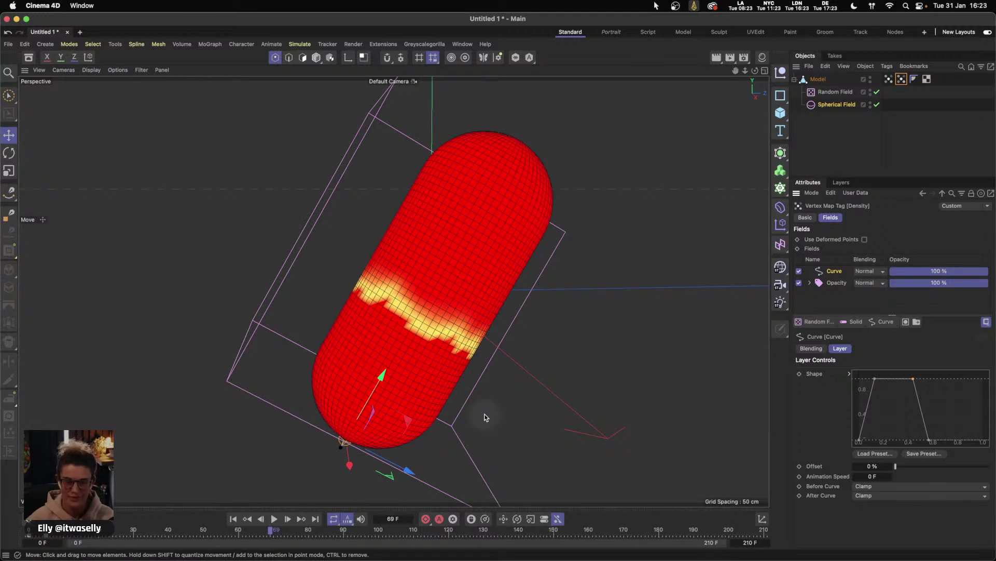
pyautogui.click(274, 519)
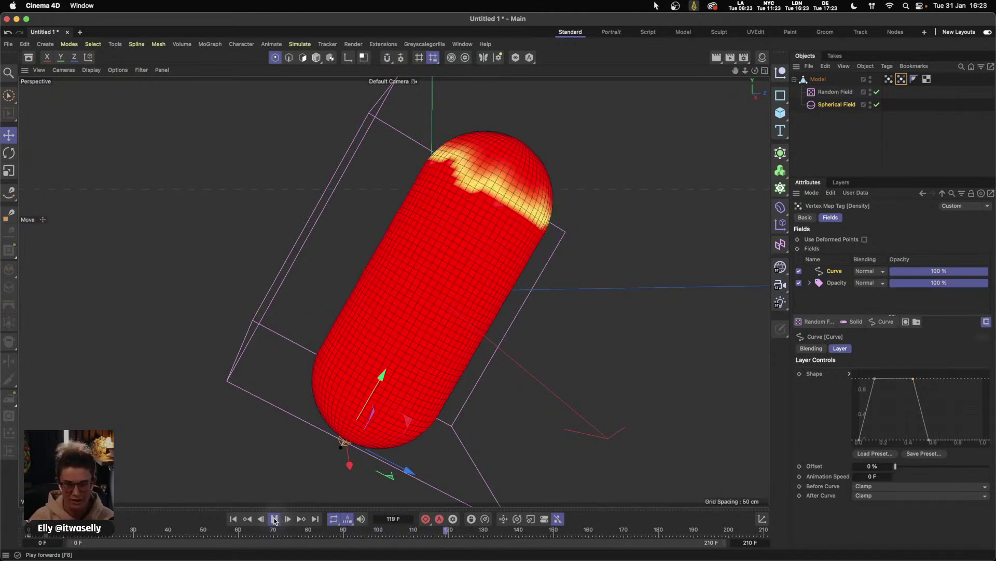
pyautogui.click(274, 519)
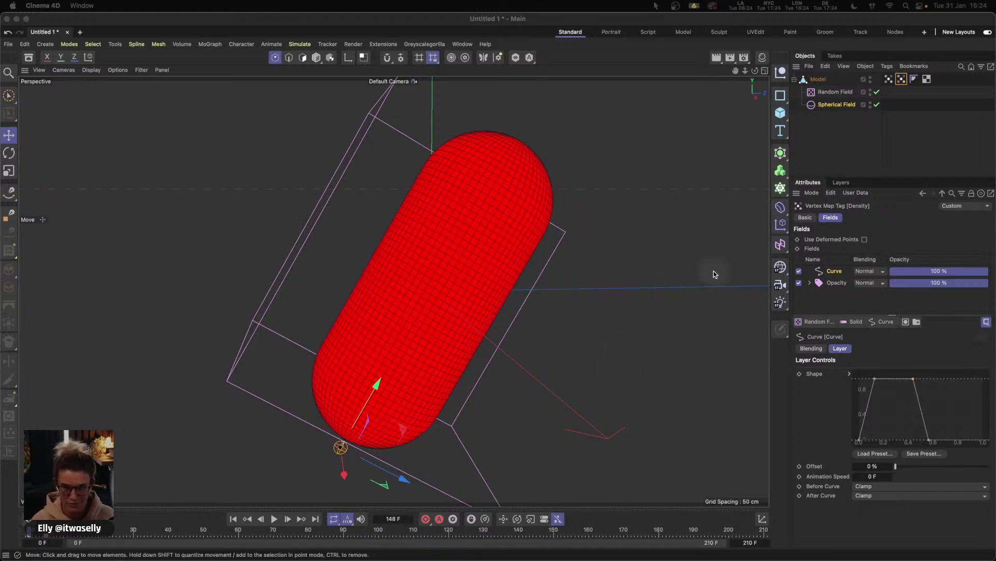
# - Examine the Alembic baking commands available for the Model object
pyautogui.click(830, 126)
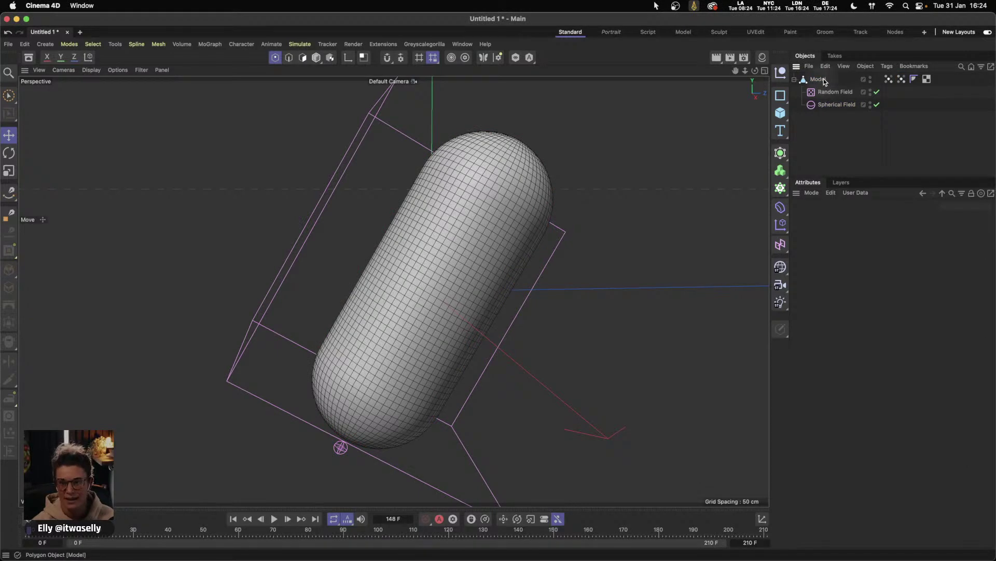
pyautogui.rightClick(821, 80)
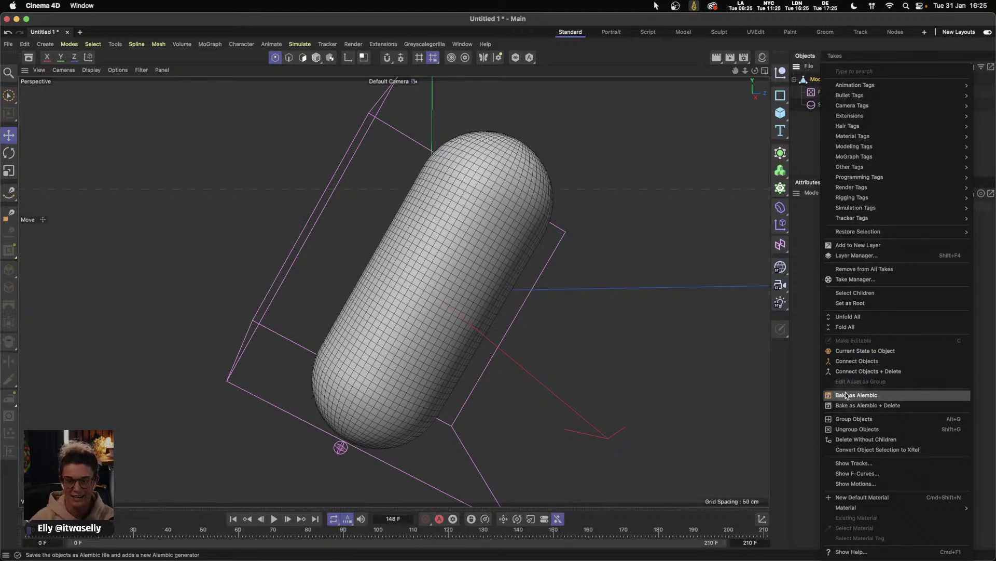
pyautogui.click(804, 144)
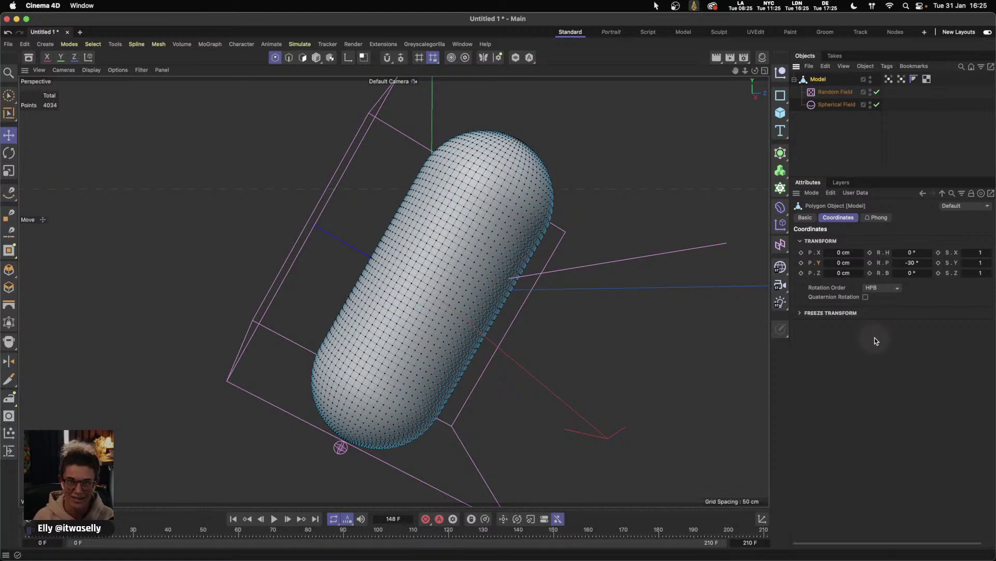
# - In the Alembic export preferences, disable Particles (Geometry) and enable Vertex Maps
pyautogui.click(24, 43)
pyautogui.click(57, 200)
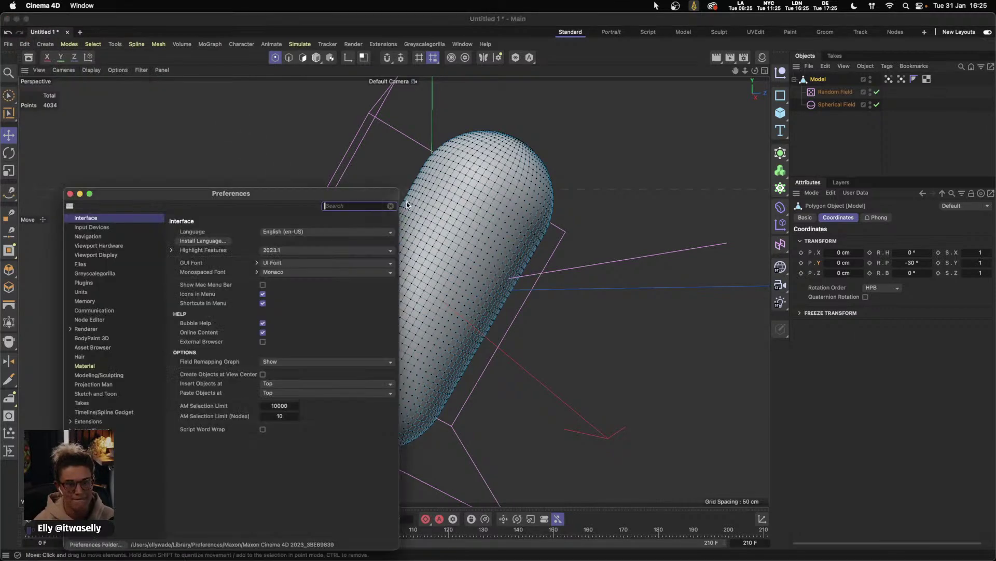
pyautogui.moveTo(298, 197); pyautogui.dragTo(507, 105)
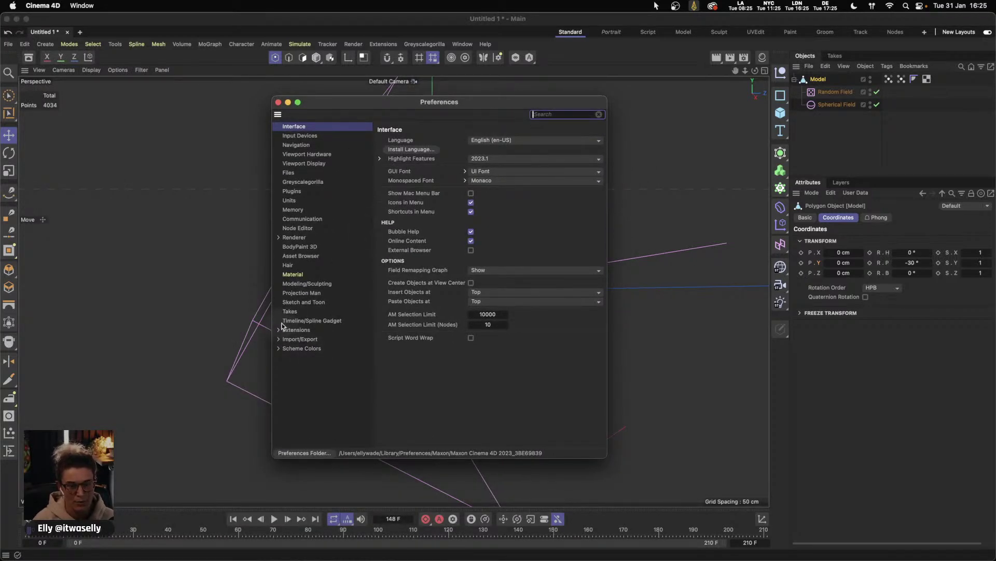
pyautogui.click(278, 339)
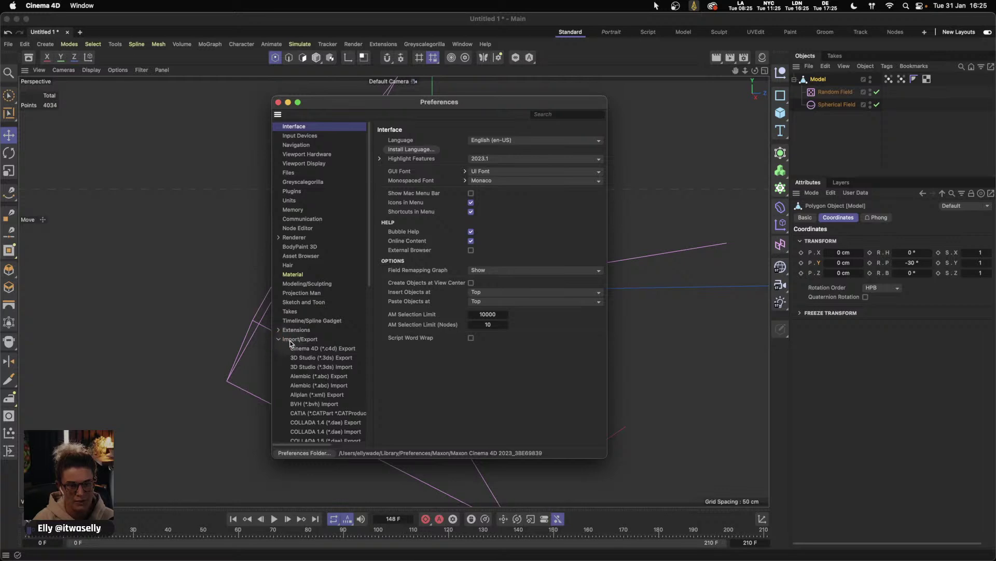
pyautogui.click(343, 378)
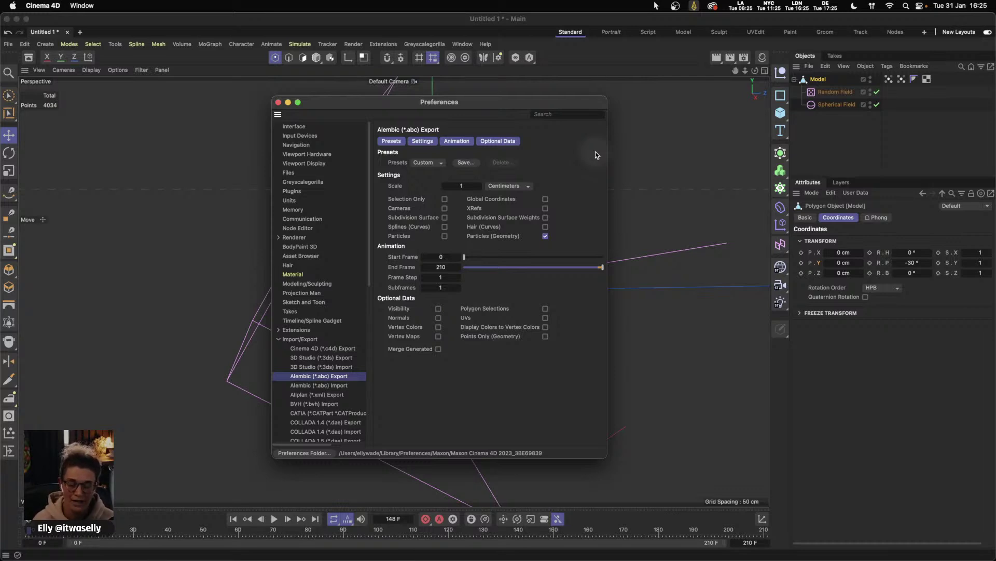
pyautogui.click(545, 235)
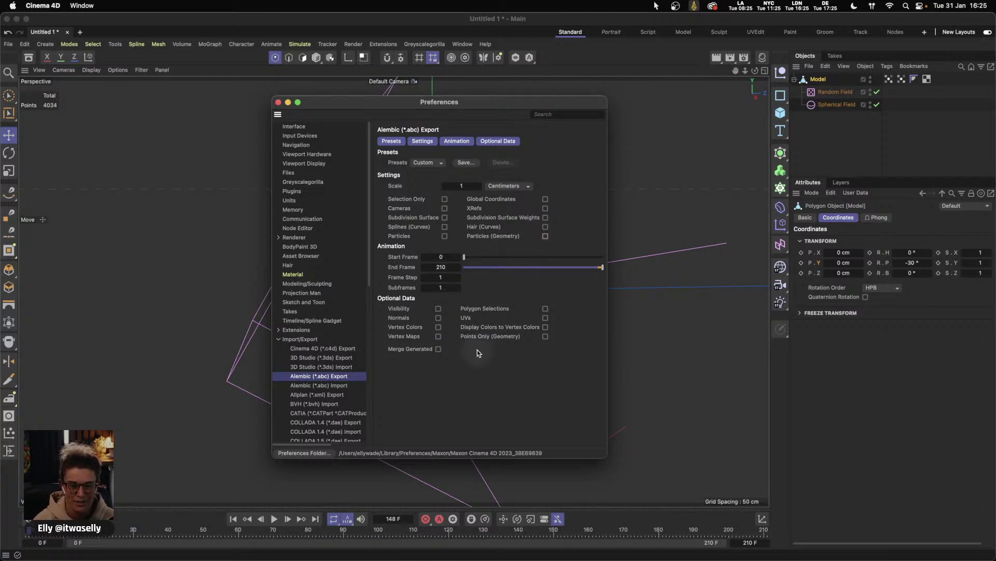
pyautogui.click(437, 336)
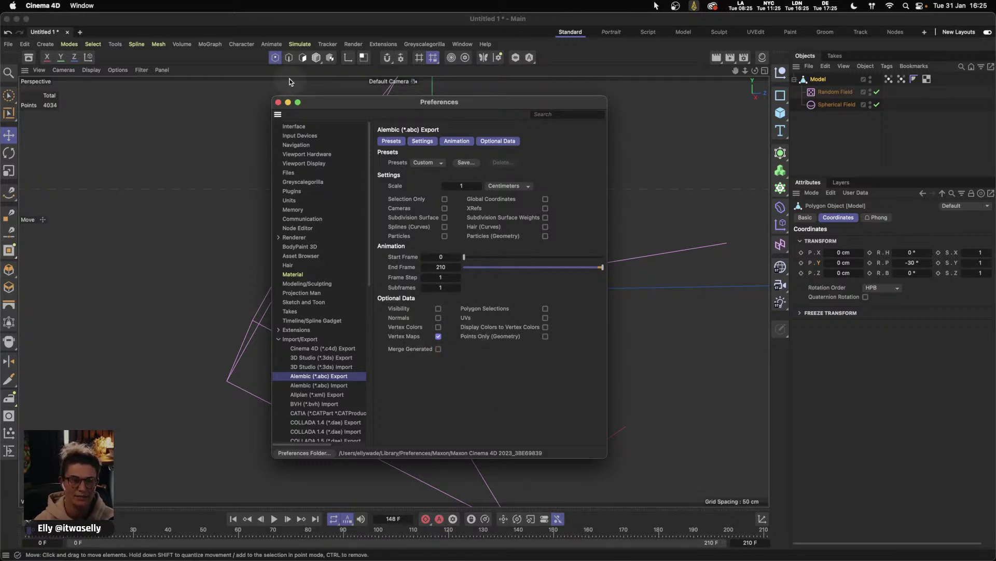
pyautogui.click(278, 102)
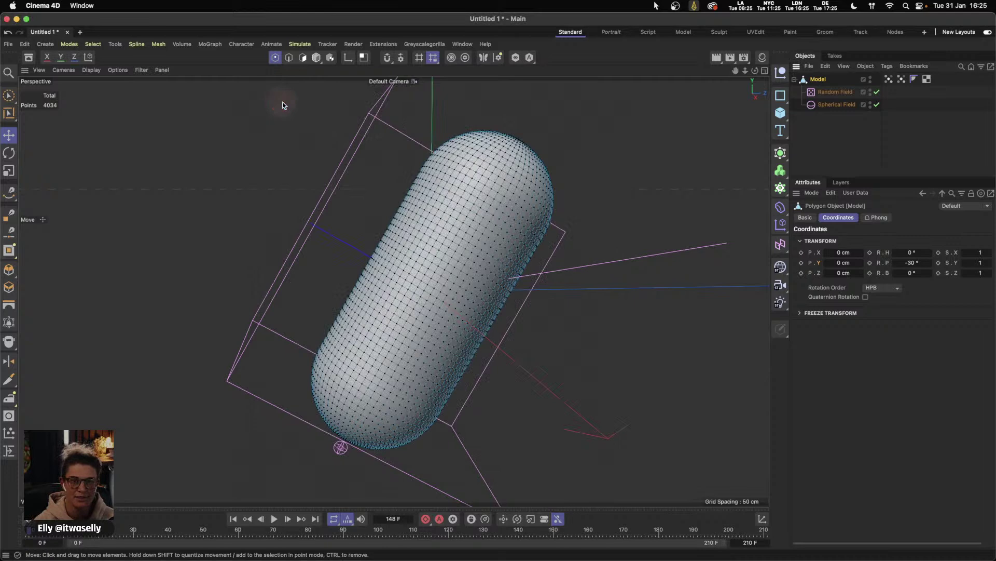
# - Bake the Model object as Alembic, saving the file to a folder on disk
pyautogui.rightClick(821, 83)
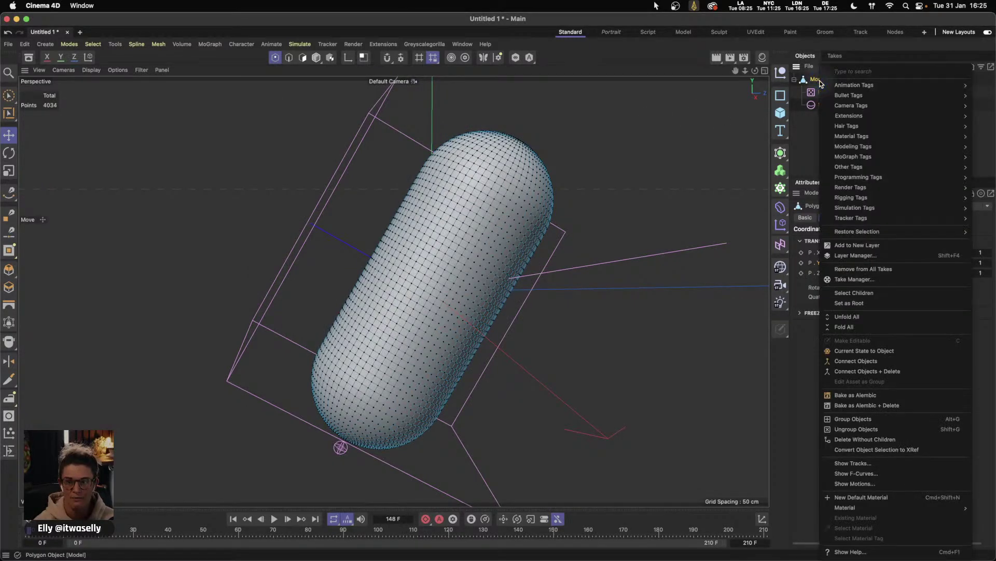
pyautogui.click(879, 394)
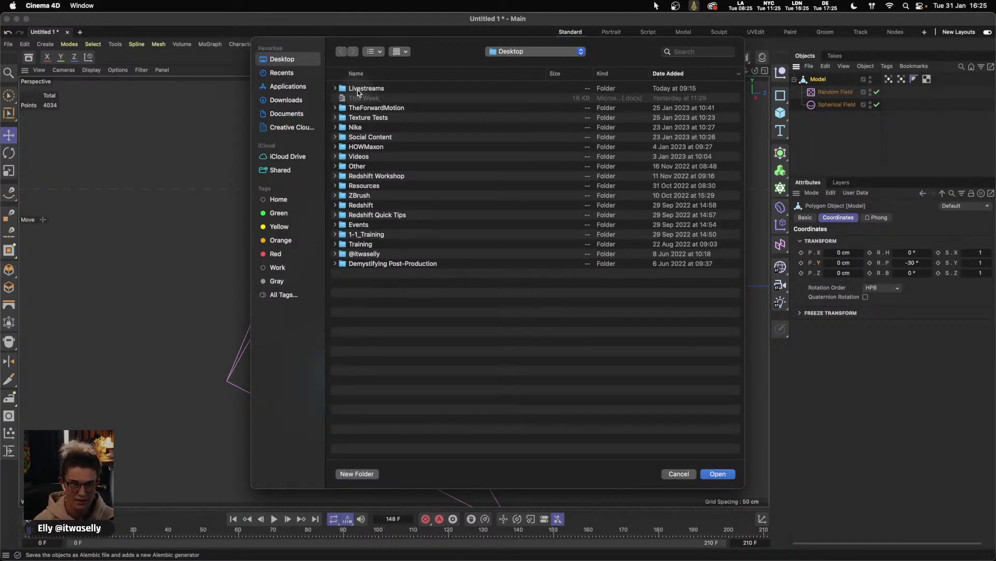
pyautogui.click(726, 473)
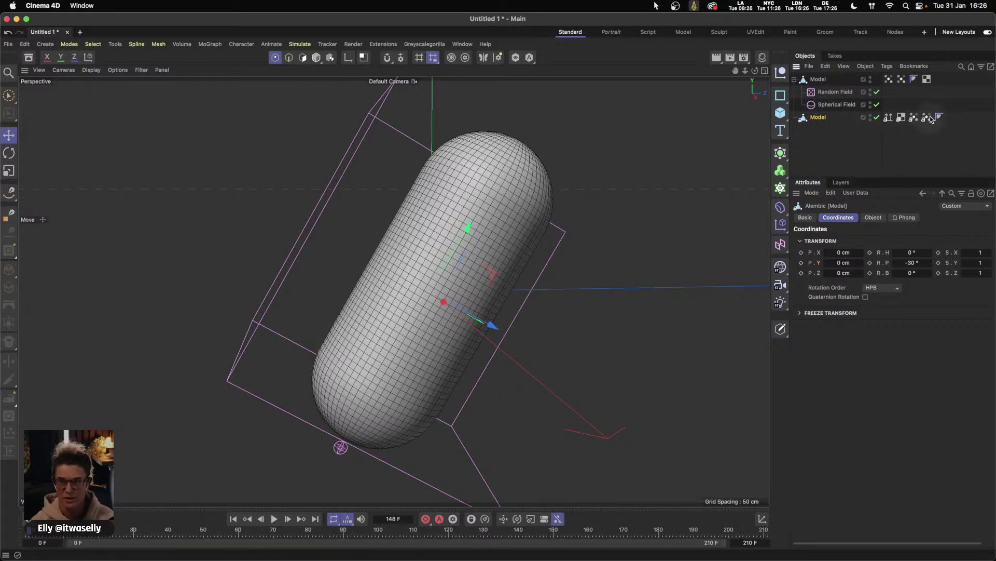
# - Select the original Model's Opacity and Density vertex map tags together and disable both
pyautogui.click(818, 79)
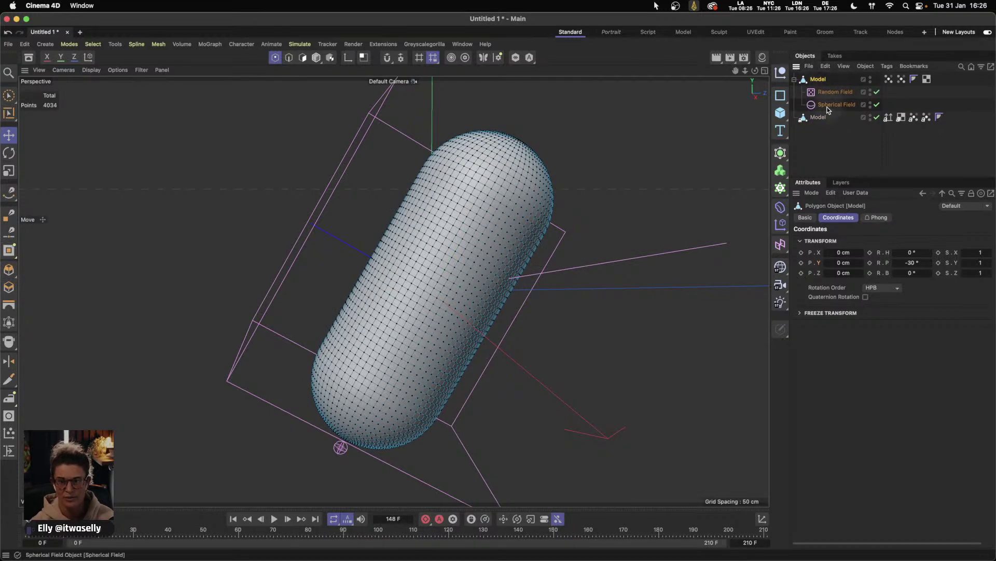
pyautogui.click(889, 78)
pyautogui.keyDown('shift'); pyautogui.click(901, 79); pyautogui.keyUp('shift')
pyautogui.click(805, 217)
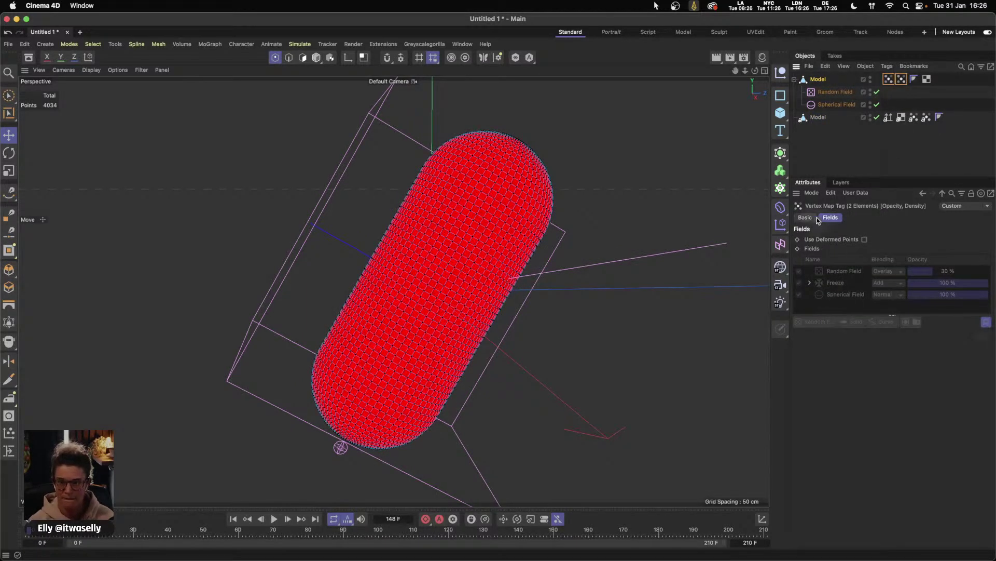
pyautogui.click(855, 282)
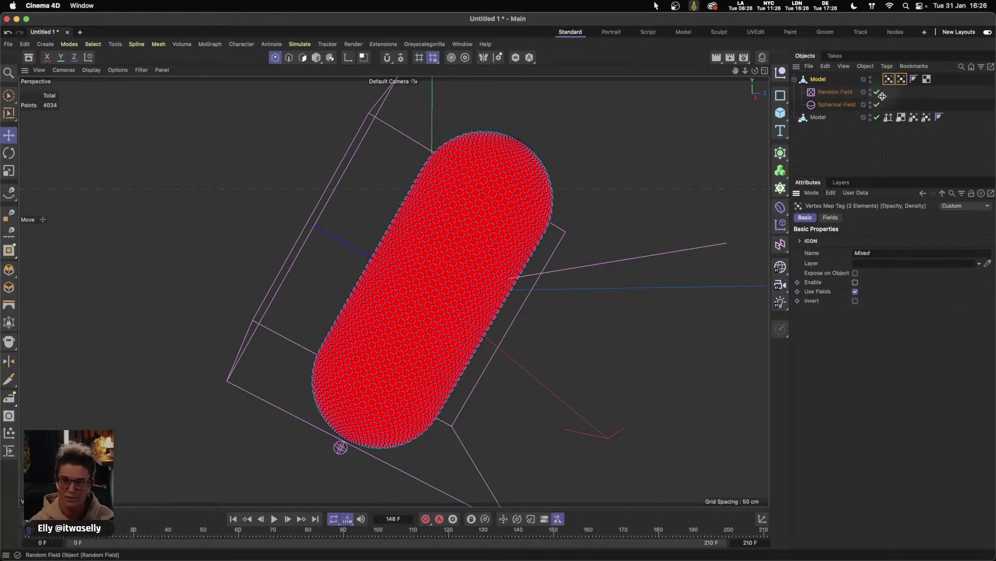
# - Disable the Random and Spherical Fields and hide the original Model with its hierarchy collapsed
pyautogui.moveTo(877, 92); pyautogui.dragTo(877, 105)
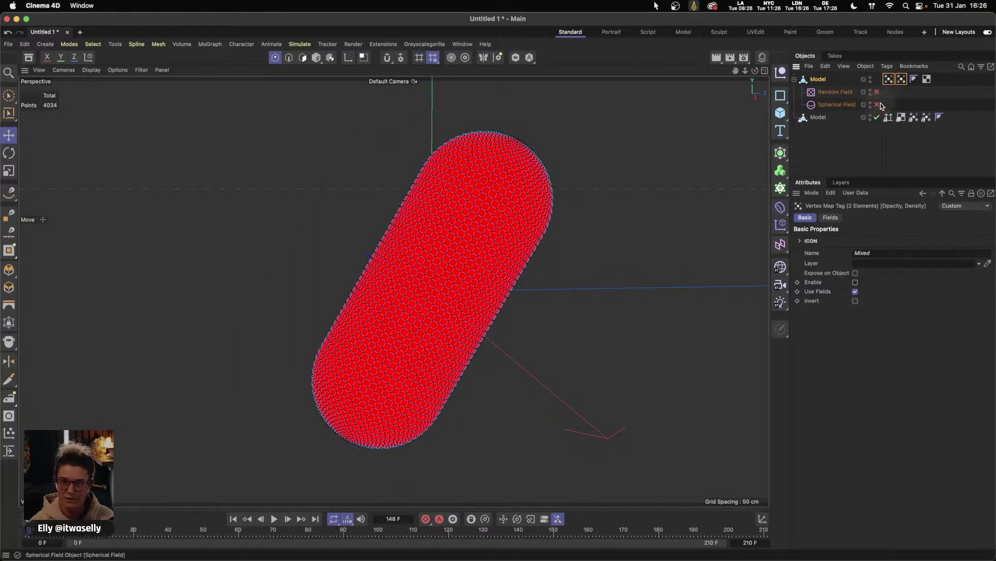
pyautogui.click(871, 77)
pyautogui.click(794, 79)
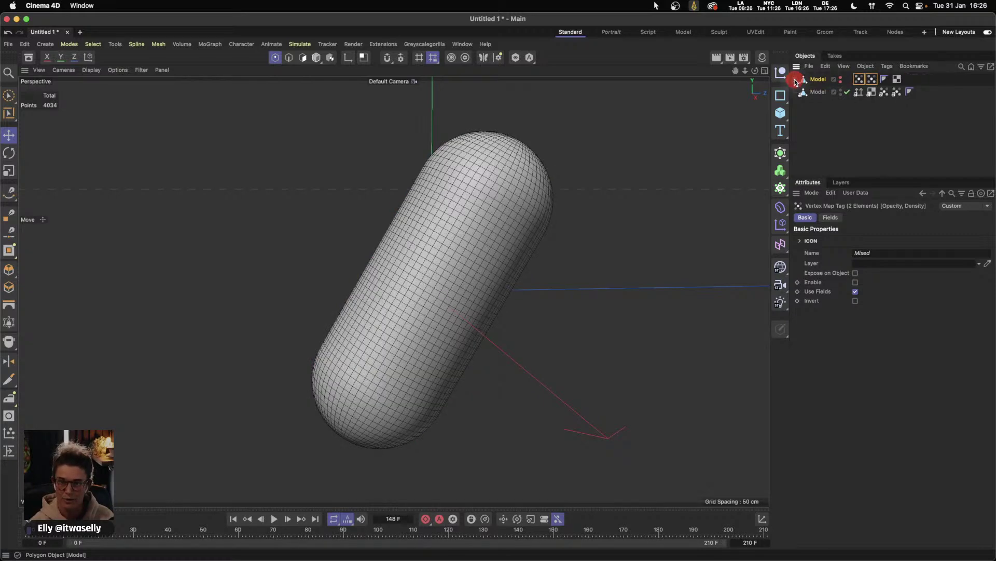
# - Check the baked Opacity and Density vertex maps on the Alembic Model, scrubbing the timeline to about frame 95
pyautogui.click(820, 94)
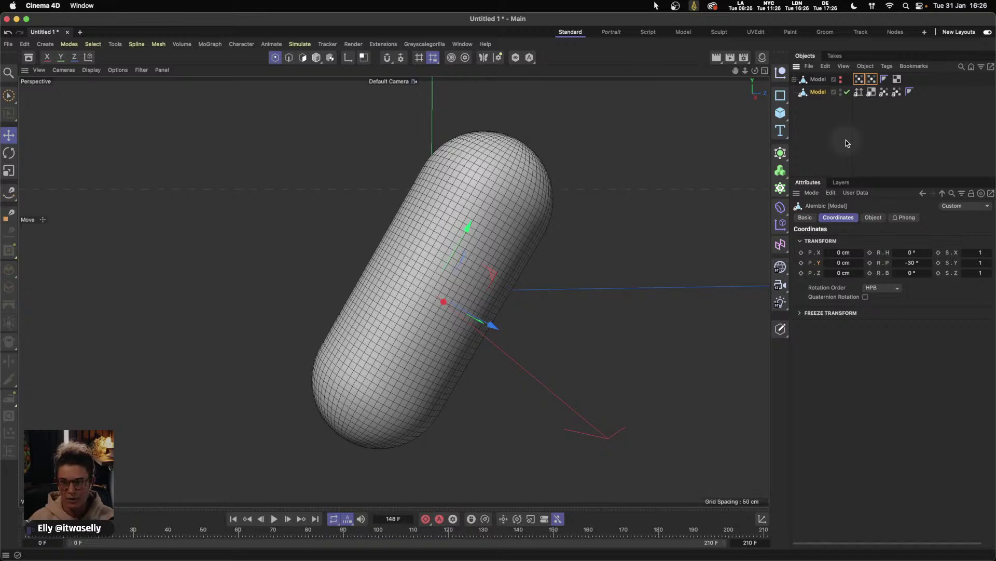
pyautogui.click(884, 92)
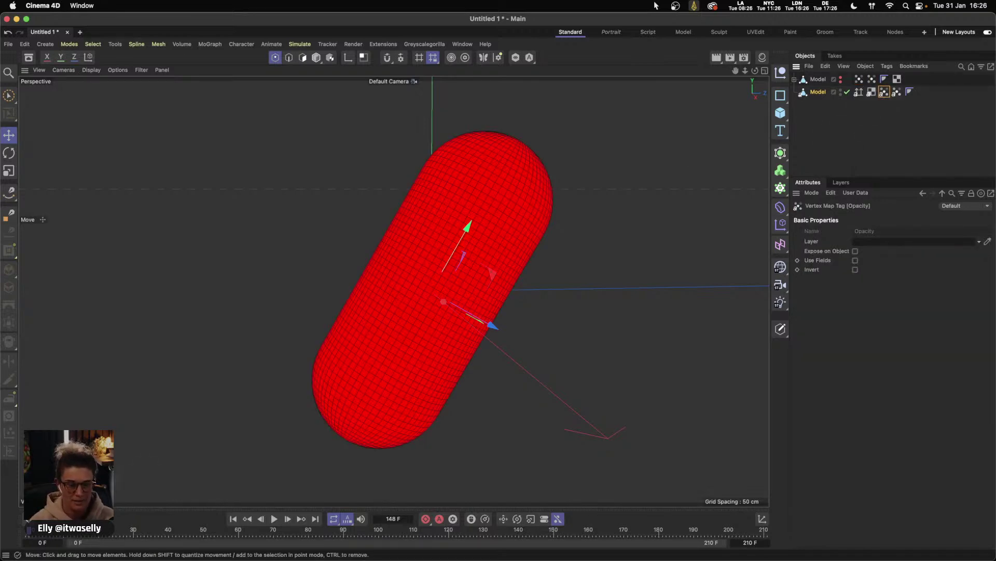
pyautogui.moveTo(29, 533); pyautogui.dragTo(362, 530)
pyautogui.click(897, 92)
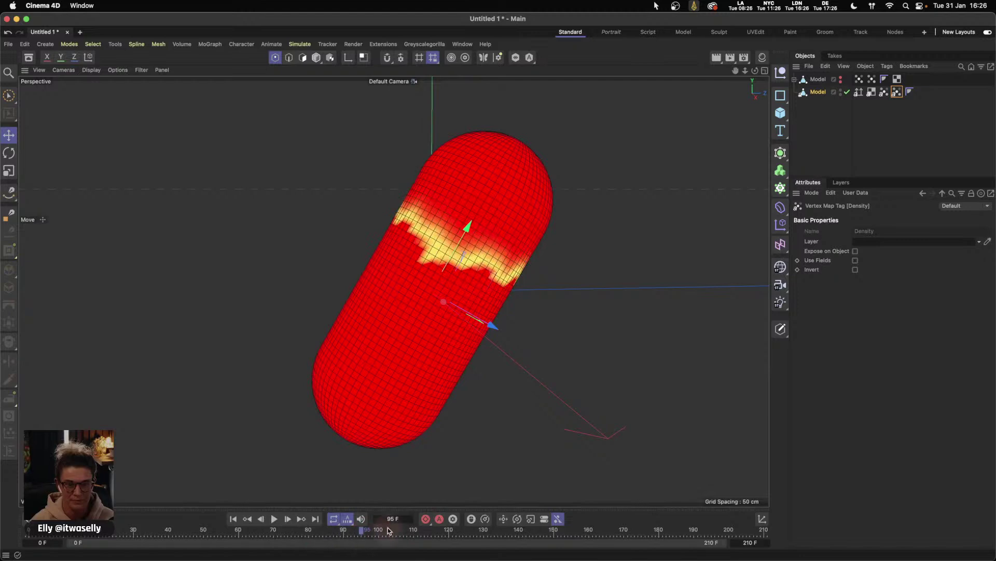
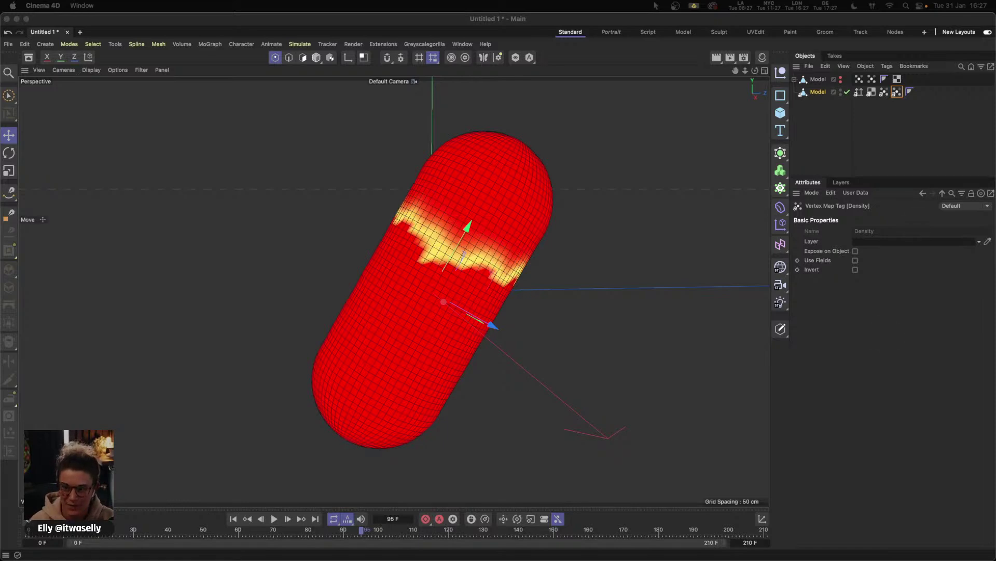
pyautogui.click(466, 229)
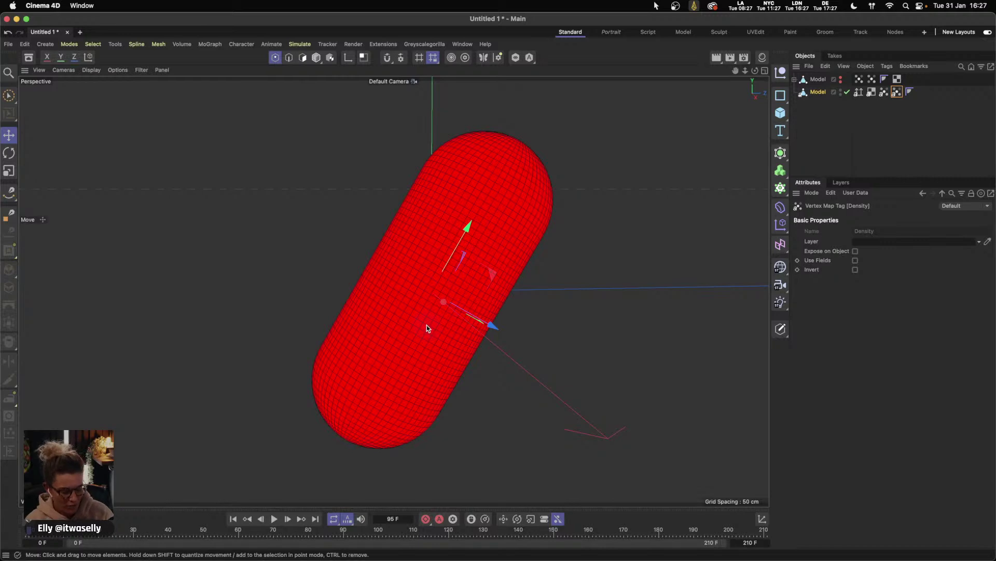
pyautogui.keyDown('alt'); pyautogui.moveTo(519, 331); pyautogui.dragTo(508, 332, button='middle'); pyautogui.keyUp('alt')
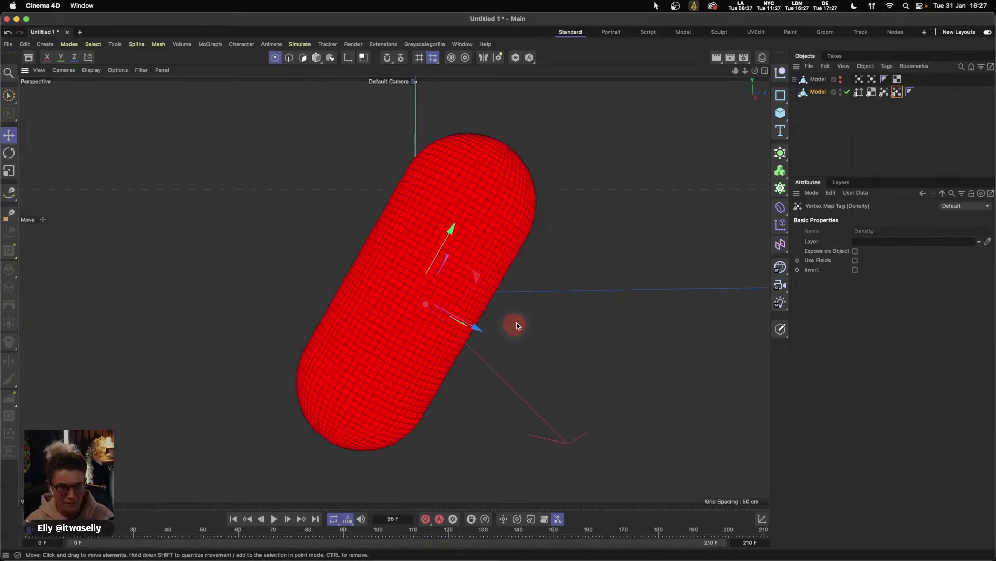
# - Add a Pyro simulation tag to the baked Alembic Model and show its tag properties
pyautogui.click(831, 100)
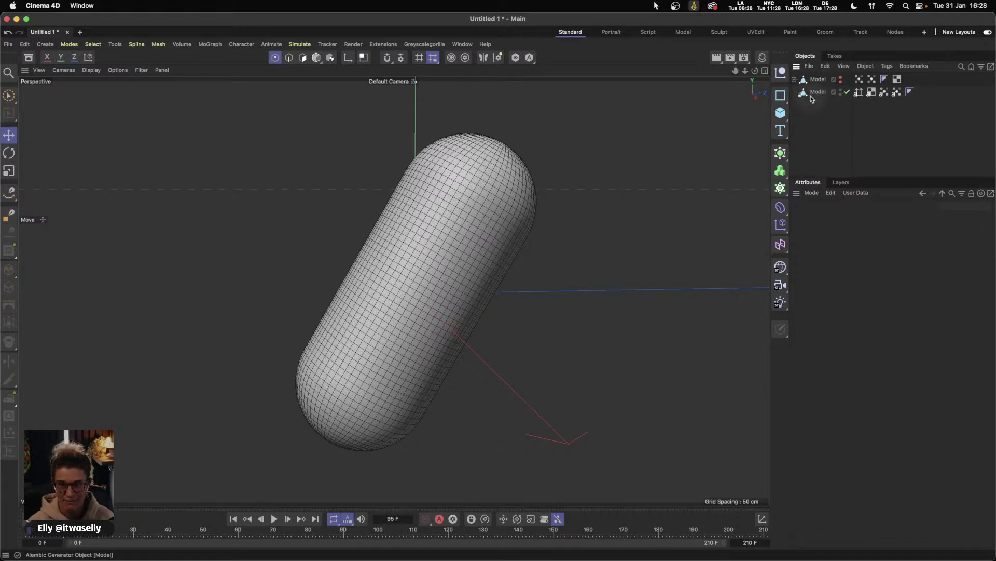
pyautogui.rightClick(818, 92)
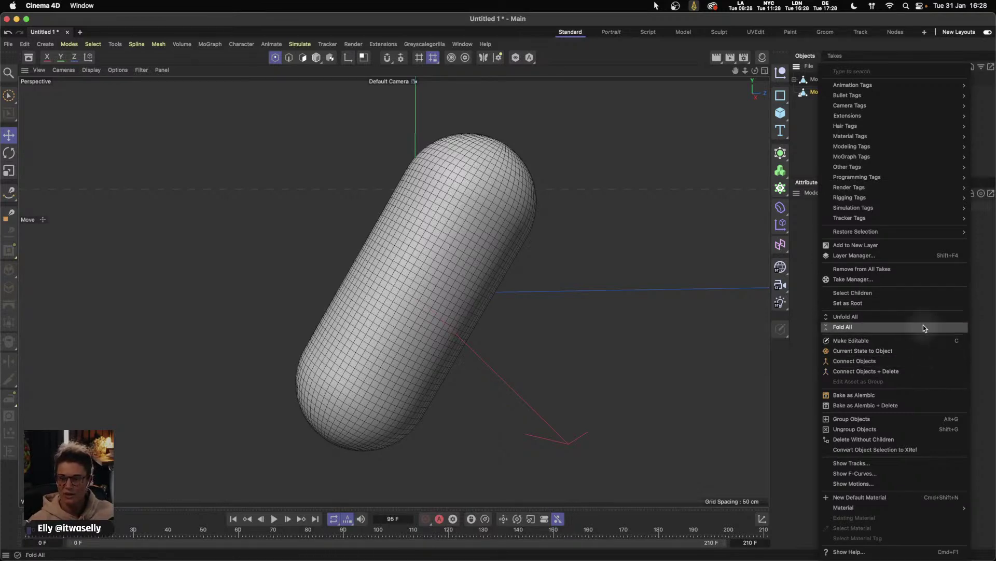
pyautogui.moveTo(892, 209)
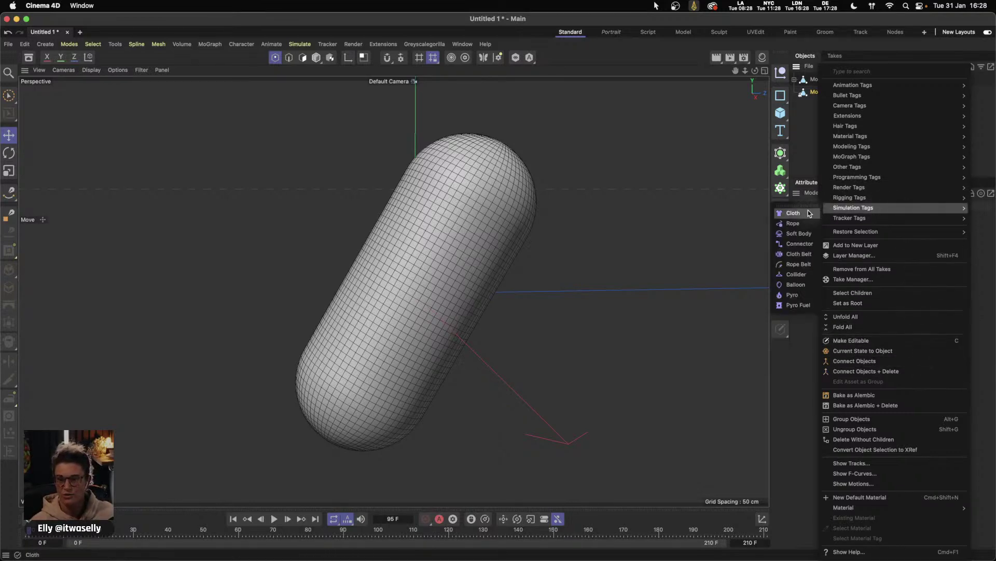
pyautogui.click(795, 295)
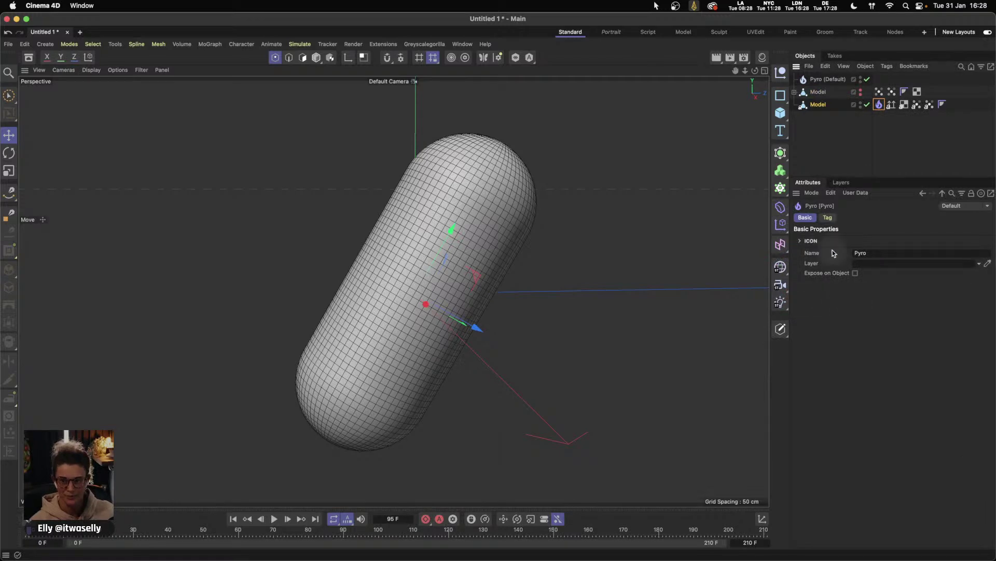
pyautogui.click(828, 218)
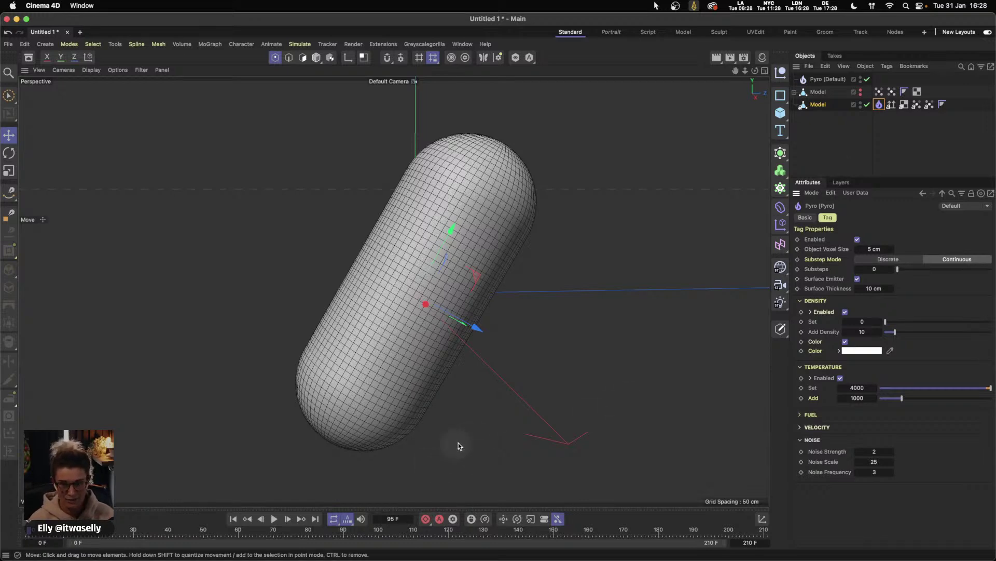
# - Play the Pyro simulation with its default settings from frame 0 and stop it at about frame 29
pyautogui.click(233, 519)
pyautogui.click(275, 518)
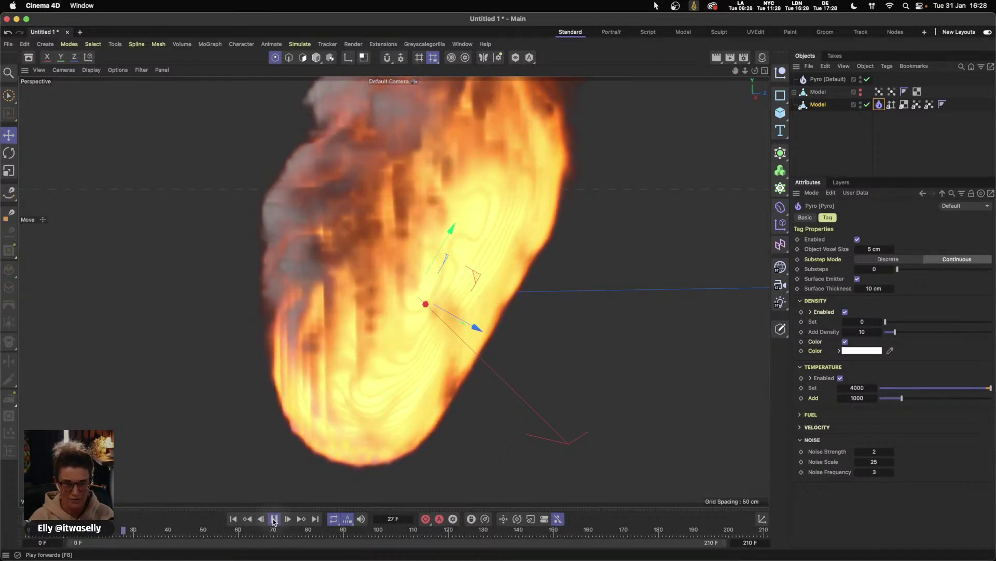
pyautogui.click(274, 519)
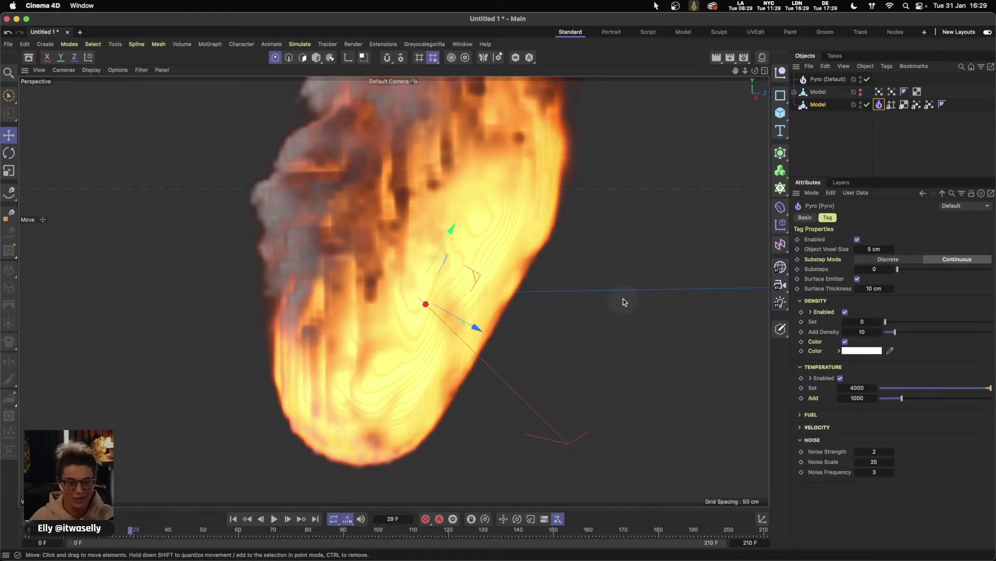
# - Disable Temperature in the Pyro tag and replay the simulation from the start
pyautogui.click(840, 377)
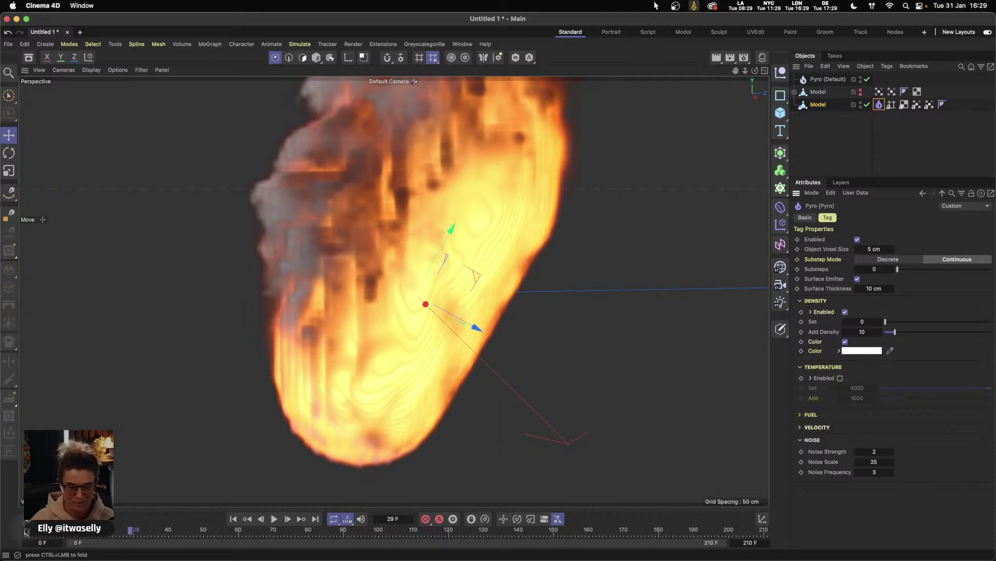
pyautogui.click(233, 518)
pyautogui.click(273, 519)
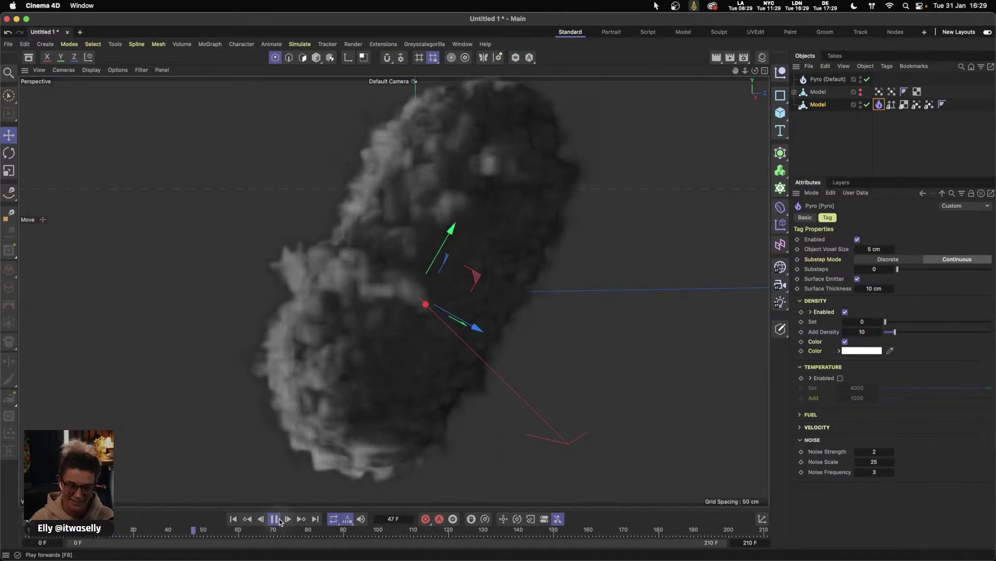
pyautogui.click(260, 519)
pyautogui.click(235, 517)
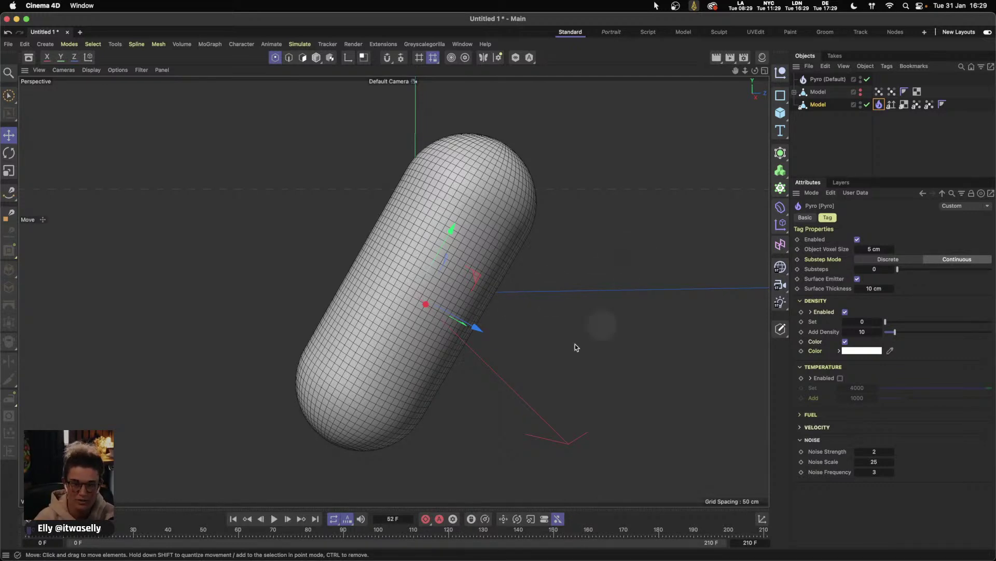
pyautogui.click(273, 518)
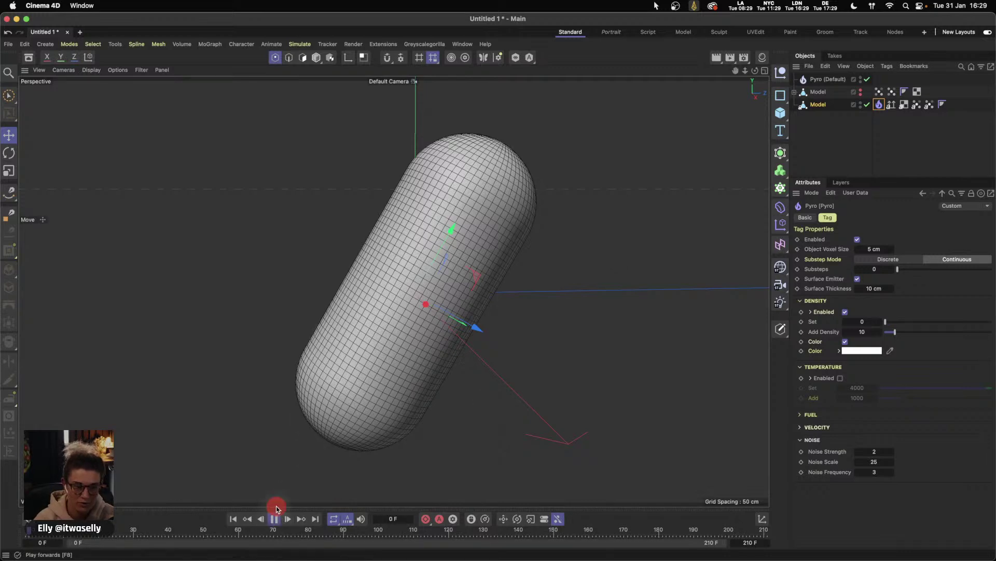
pyautogui.click(270, 521)
# - Set the Pyro tag's Surface Thickness to 2 cm and play the simulation
pyautogui.click(891, 288)
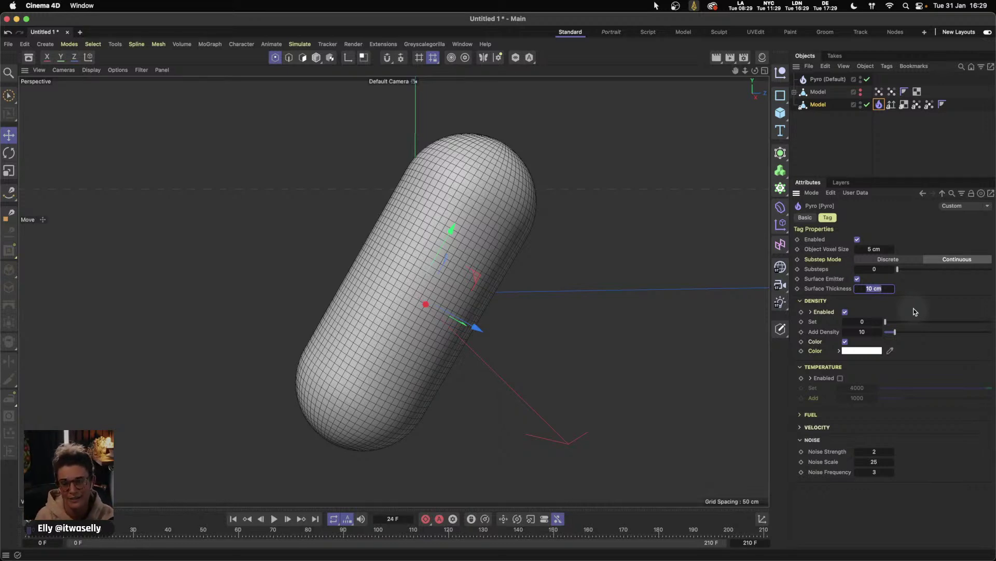
pyautogui.write('2')
pyautogui.press('Return')
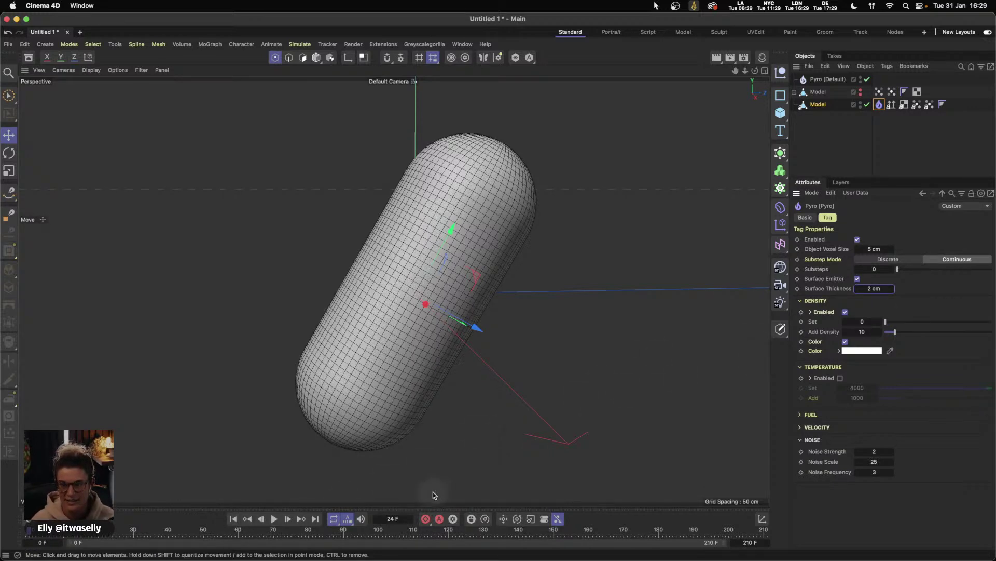
pyautogui.click(274, 519)
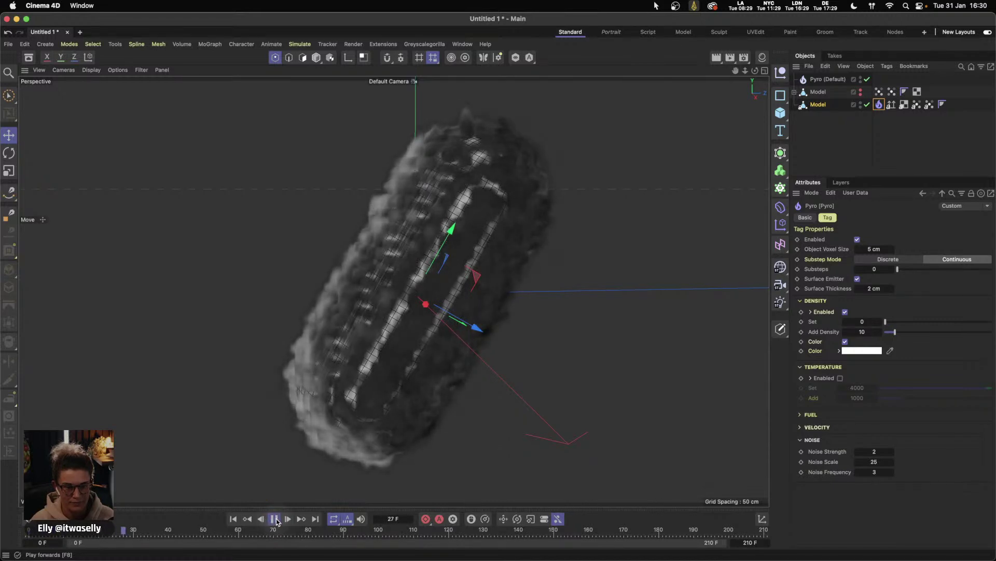
# - Rewind the simulation and assign the baked Model's Density vertex map as the Pyro tag's Density Map
pyautogui.click(275, 520)
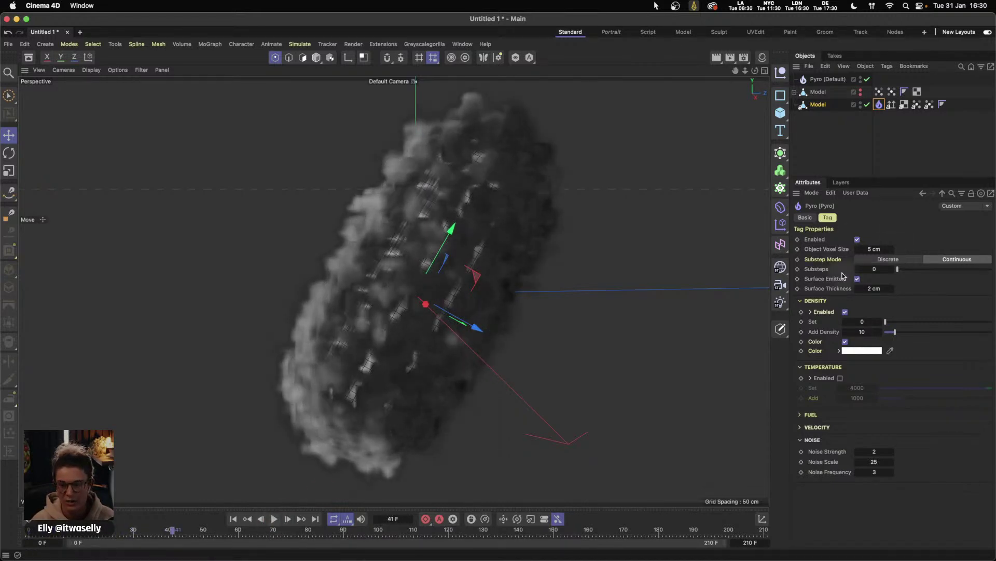
pyautogui.click(236, 520)
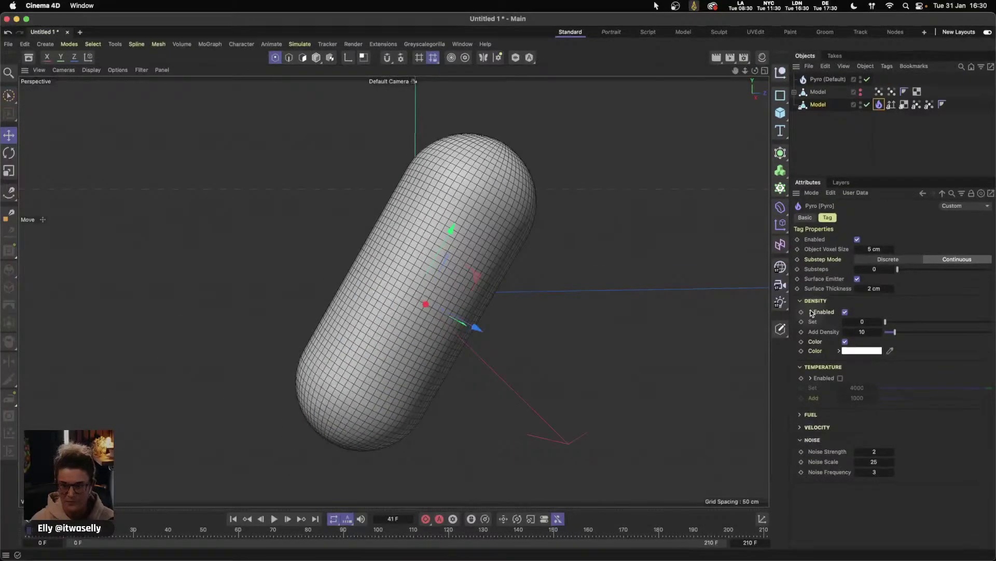
pyautogui.click(807, 312)
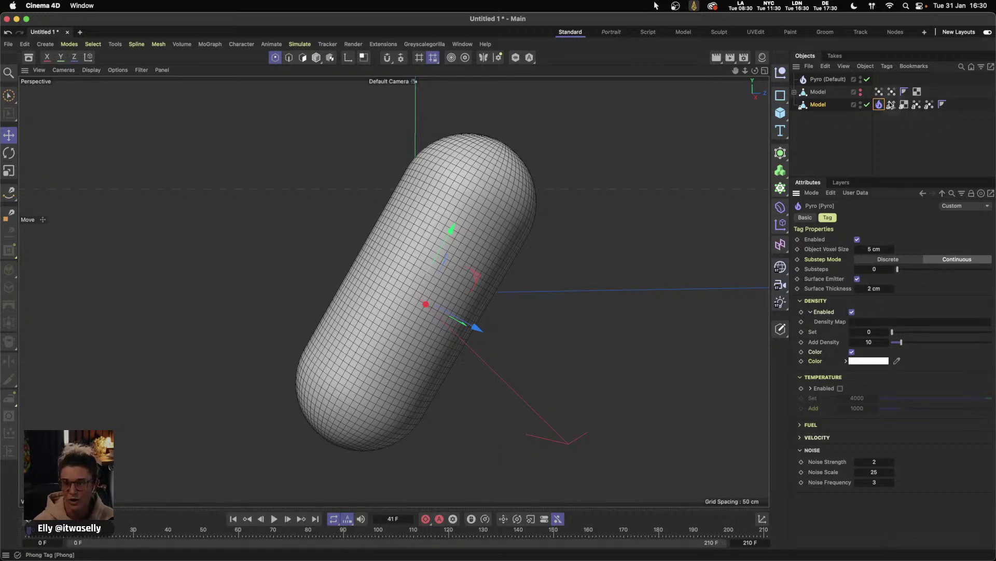
pyautogui.click(929, 104)
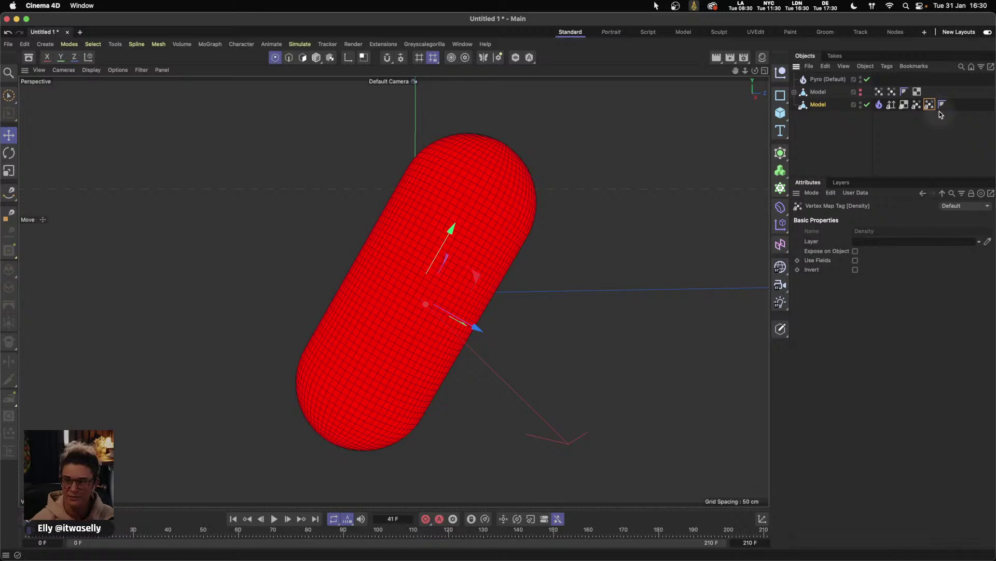
pyautogui.click(880, 105)
pyautogui.moveTo(929, 105); pyautogui.dragTo(890, 320)
# - Play the simulation from the start with the Density vertex map shown on the capsule, and rewind it
pyautogui.click(233, 518)
pyautogui.click(274, 518)
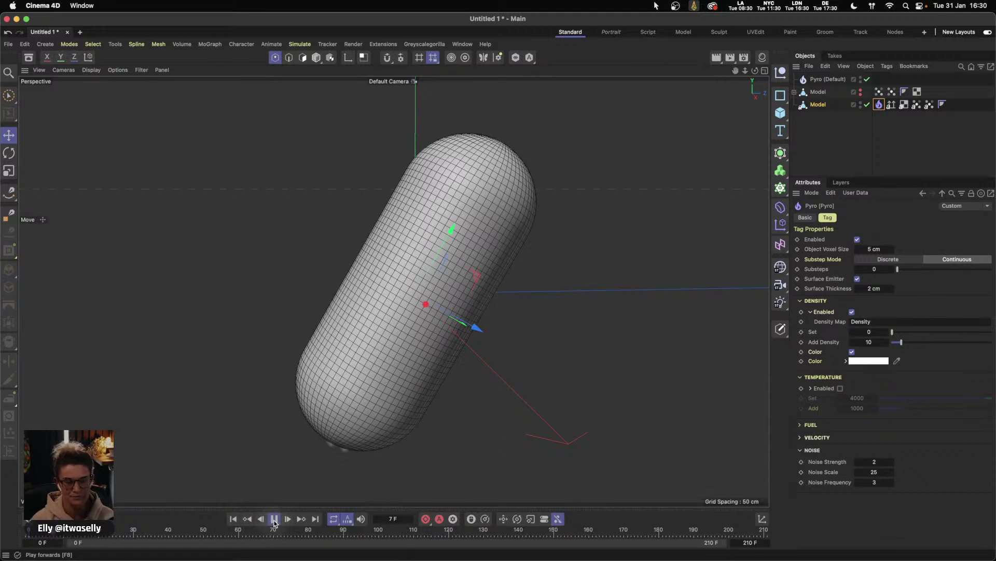
pyautogui.click(929, 105)
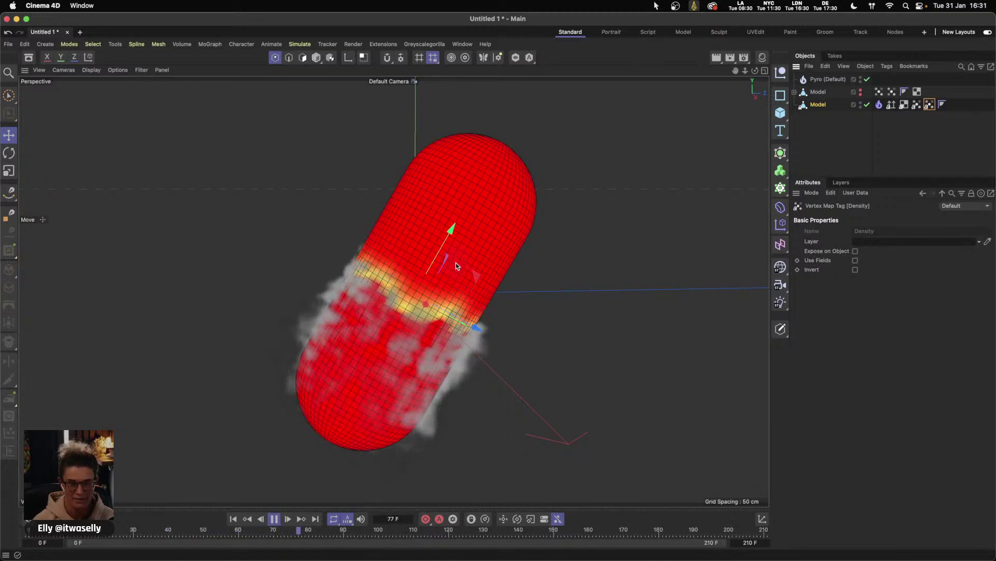
pyautogui.click(274, 519)
pyautogui.click(233, 519)
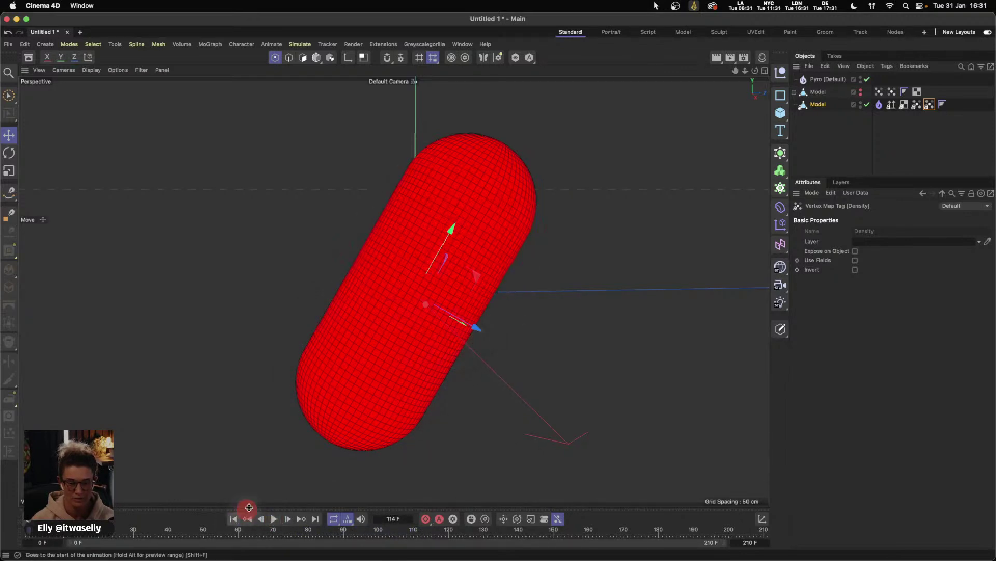
# - Show the Pyro tag's settings again and replay the density-driven smoke up to frame 22
pyautogui.click(856, 141)
pyautogui.click(929, 104)
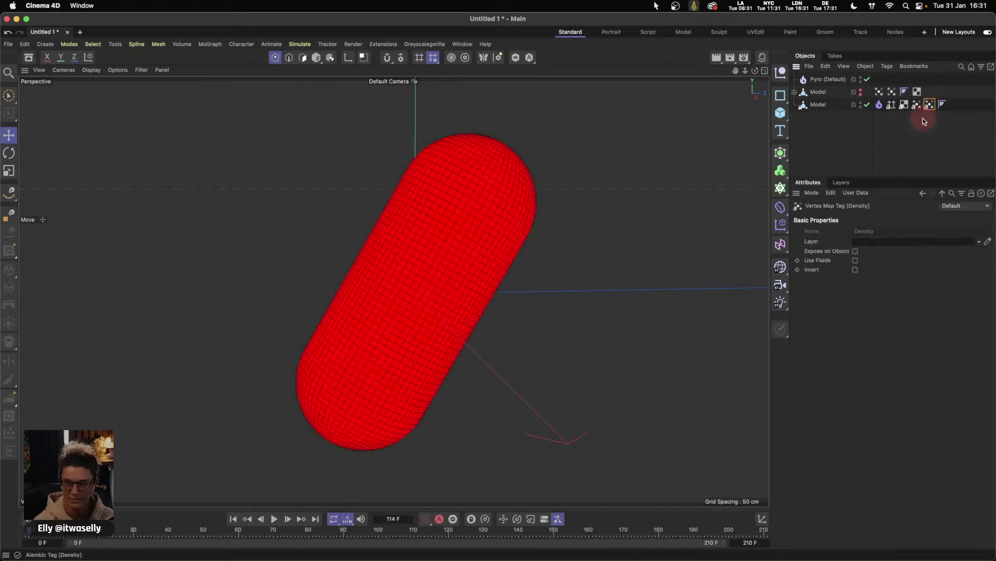
pyautogui.click(880, 105)
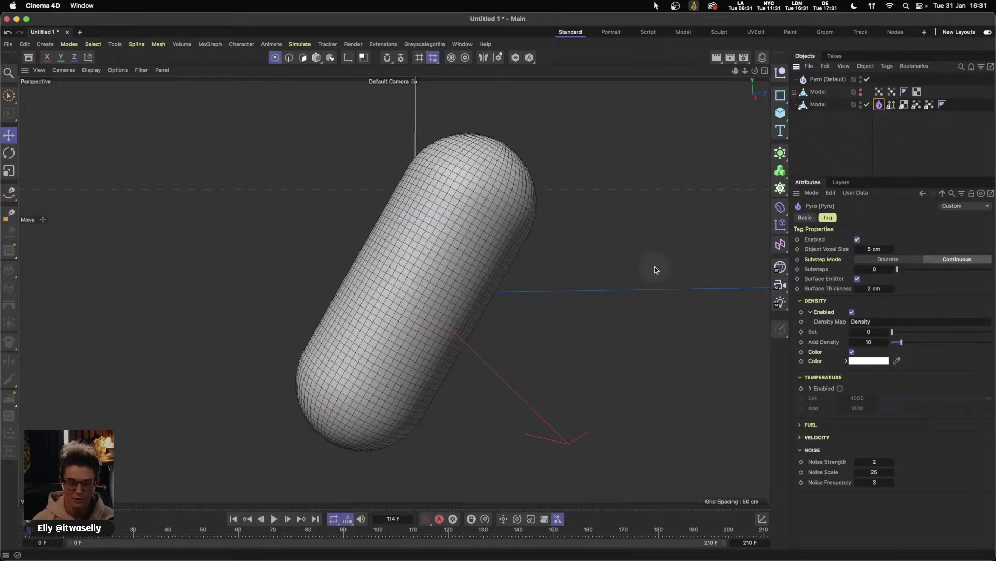
pyautogui.click(275, 519)
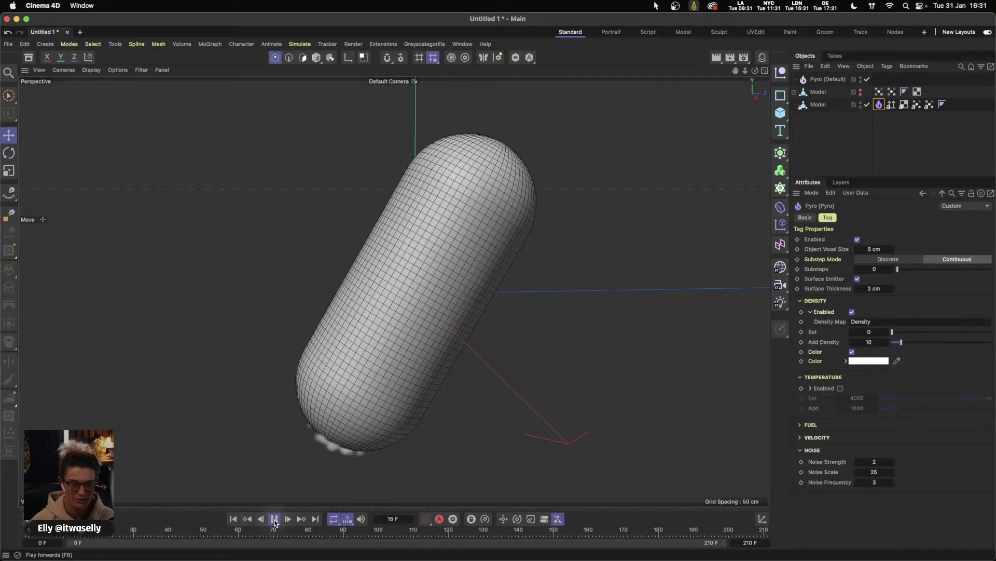
pyautogui.click(410, 450)
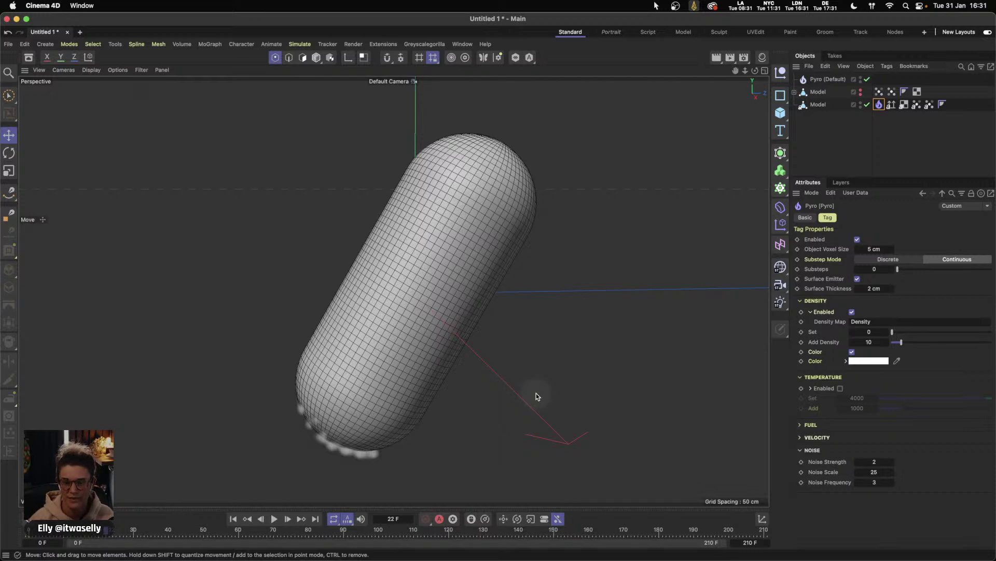
# - Set the Pyro tag's Velocity Type to Change Direction with a Y direction of -2, and play the simulation to frame 57
pyautogui.click(799, 437)
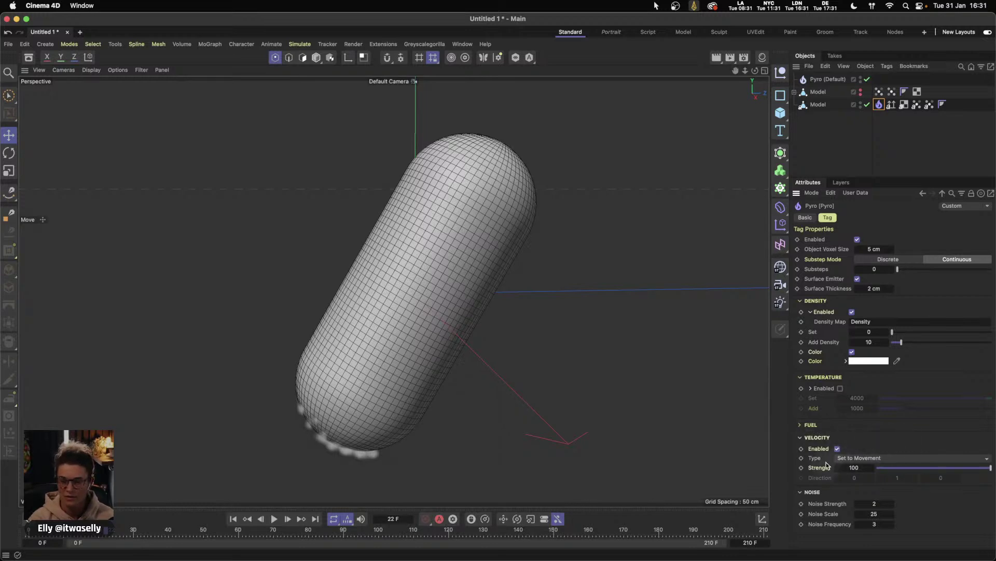
pyautogui.click(859, 457)
pyautogui.click(869, 489)
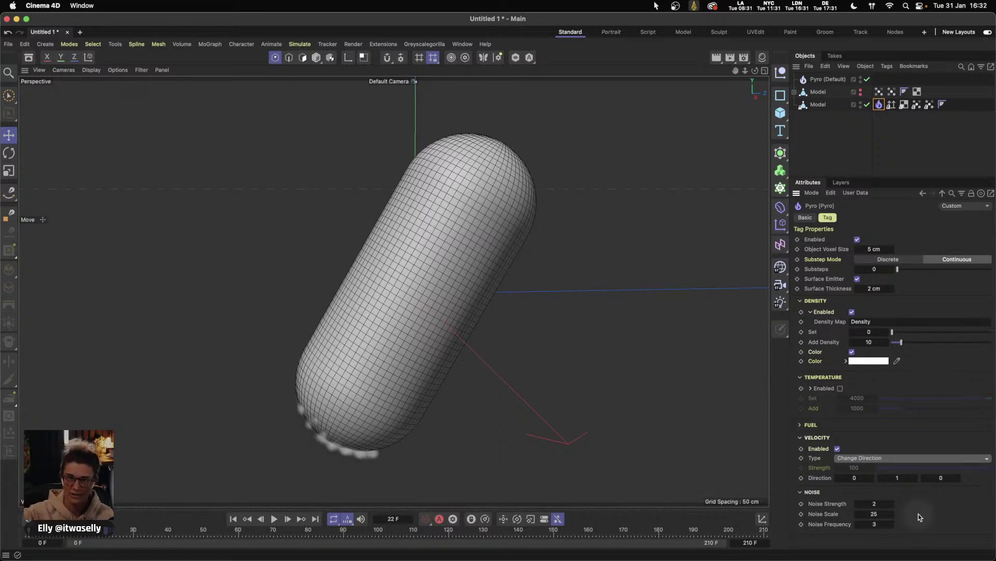
pyautogui.click(912, 478)
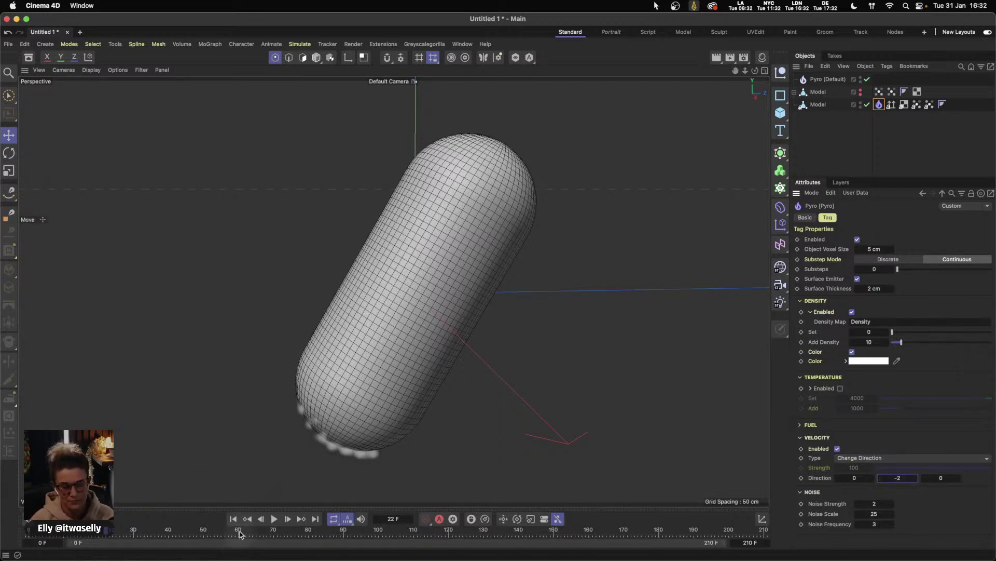
pyautogui.press('Return')
pyautogui.click(274, 519)
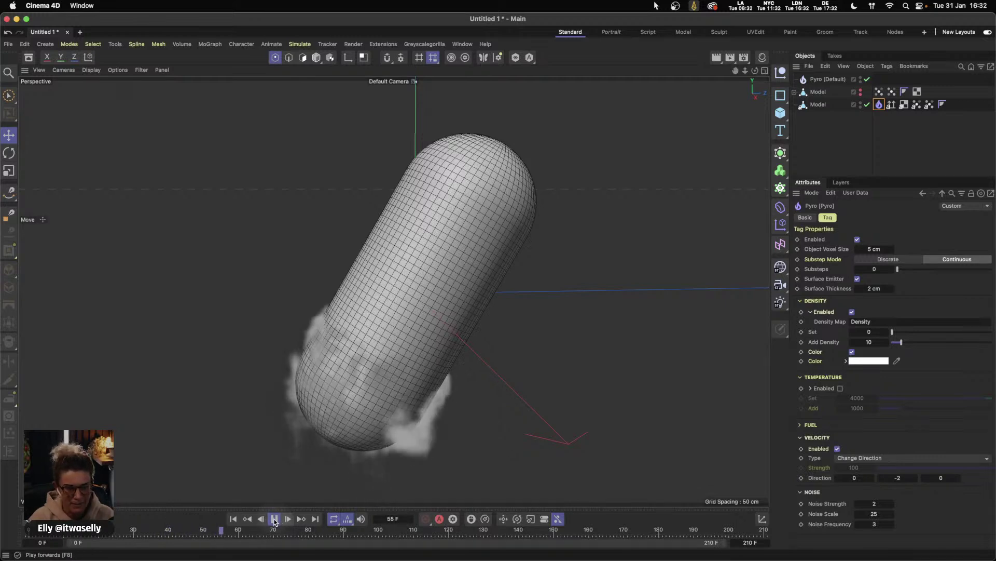
pyautogui.click(274, 519)
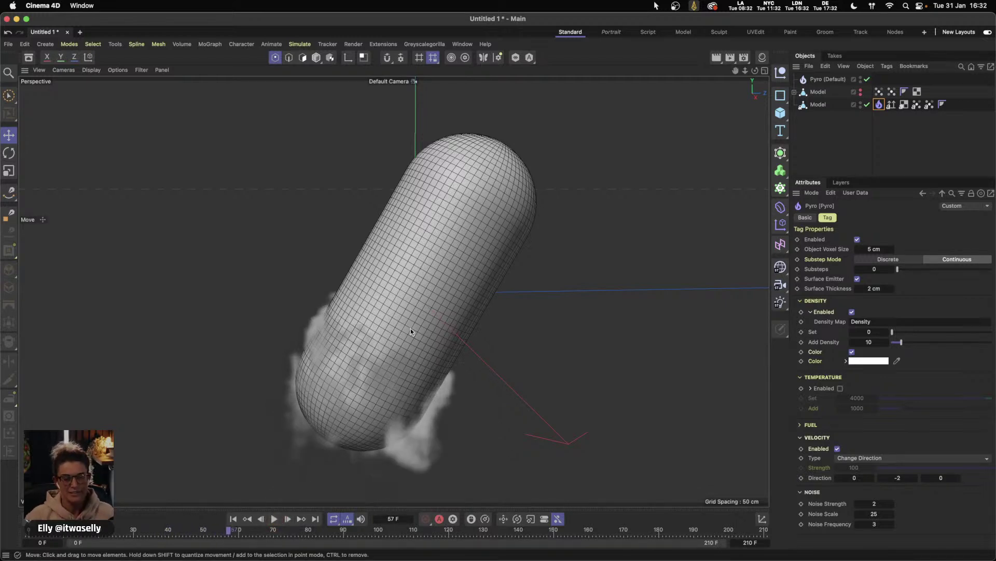
# - Set the Pyro object's Density Buoyancy to 5, play the simulation and rewind it
pyautogui.click(830, 79)
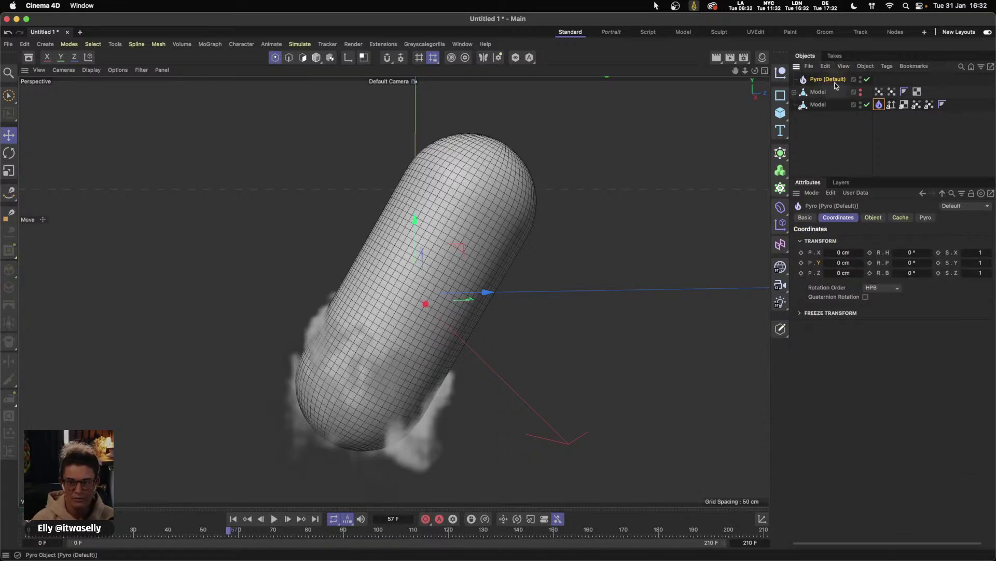
pyautogui.click(926, 218)
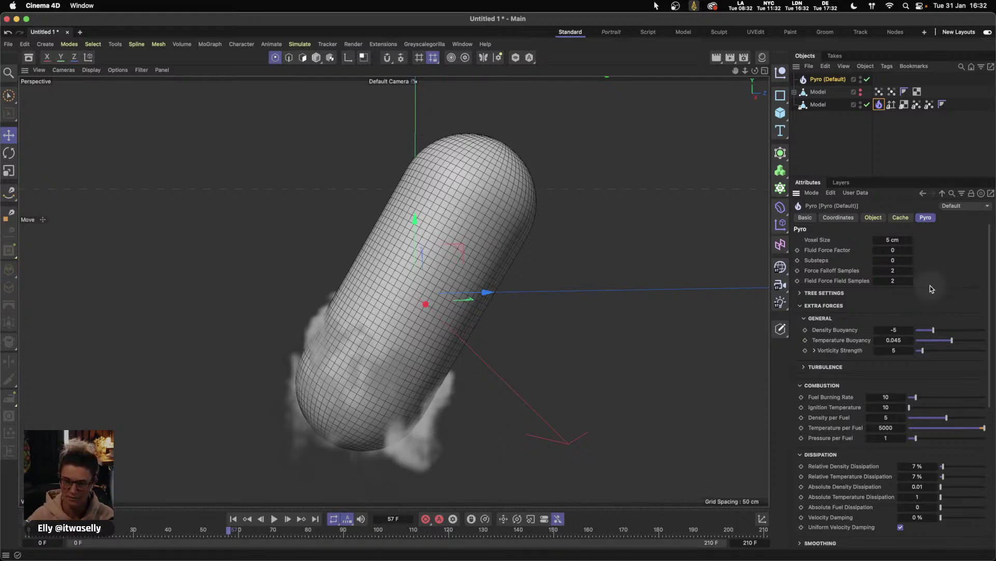
pyautogui.click(892, 329)
pyautogui.write('5')
pyautogui.press('Return')
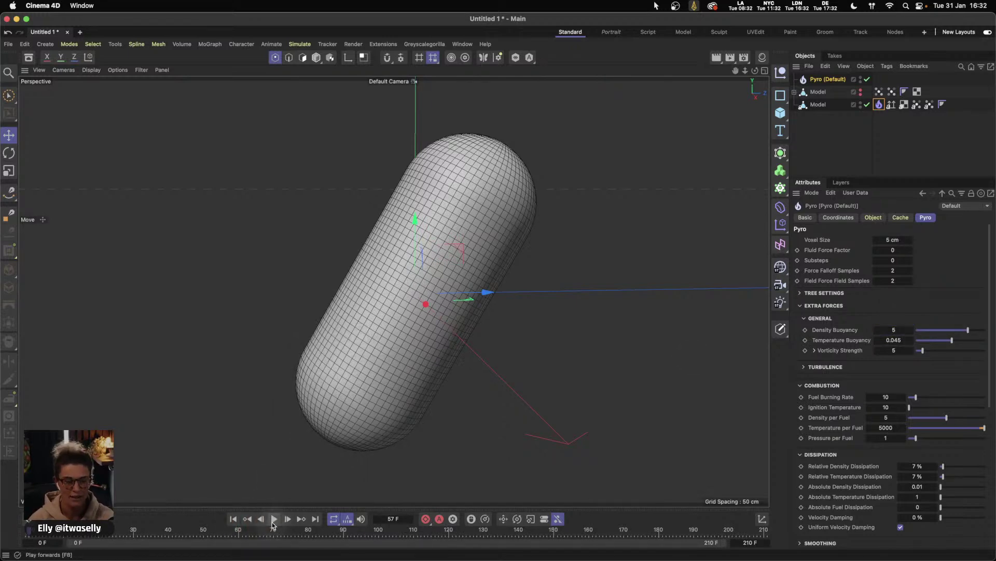
pyautogui.click(273, 520)
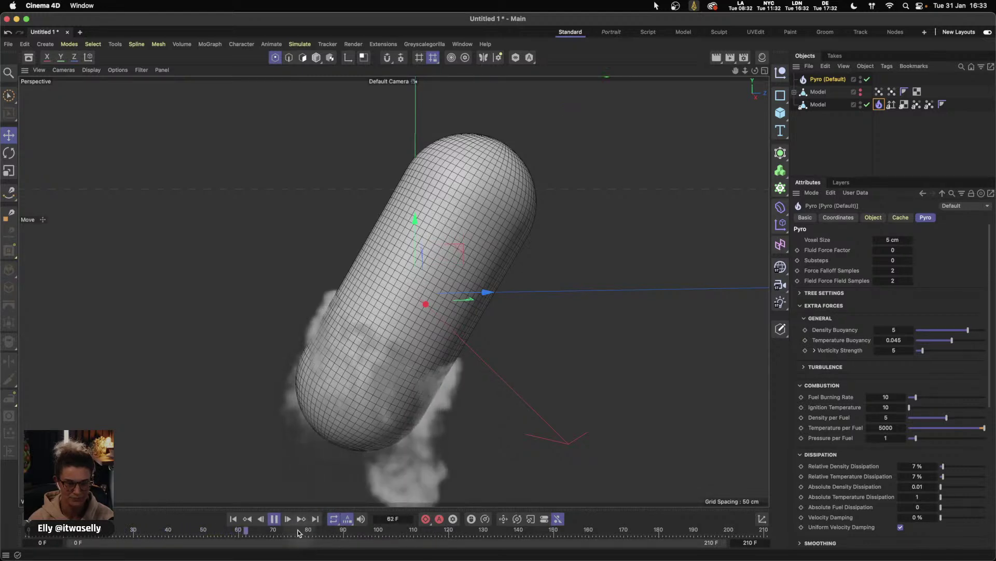
pyautogui.press('space')
pyautogui.click(233, 518)
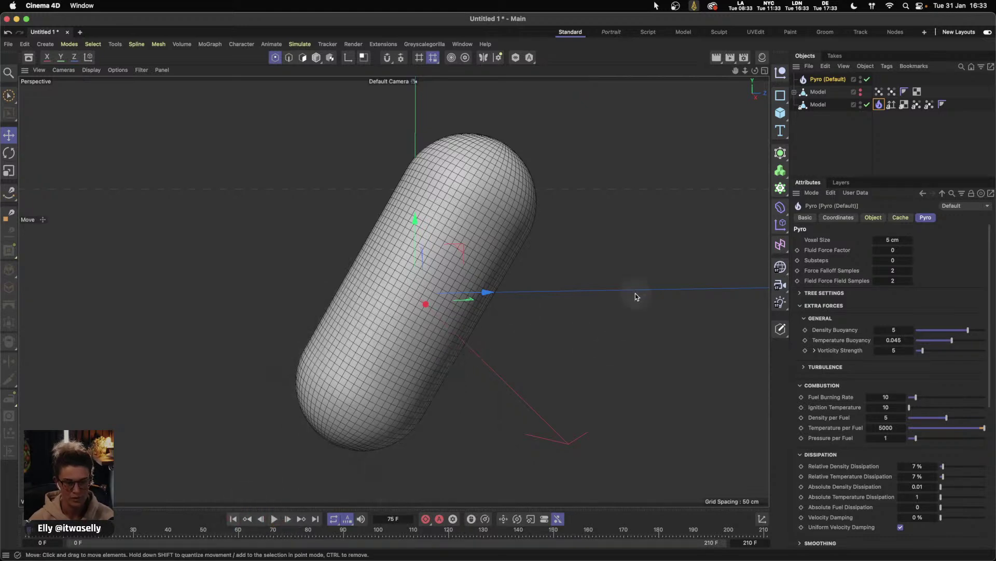
# - Set the Pyro tag's Noise Strength to 1 and Noise Frequency to 1, and return to the start of the animation
pyautogui.click(881, 218)
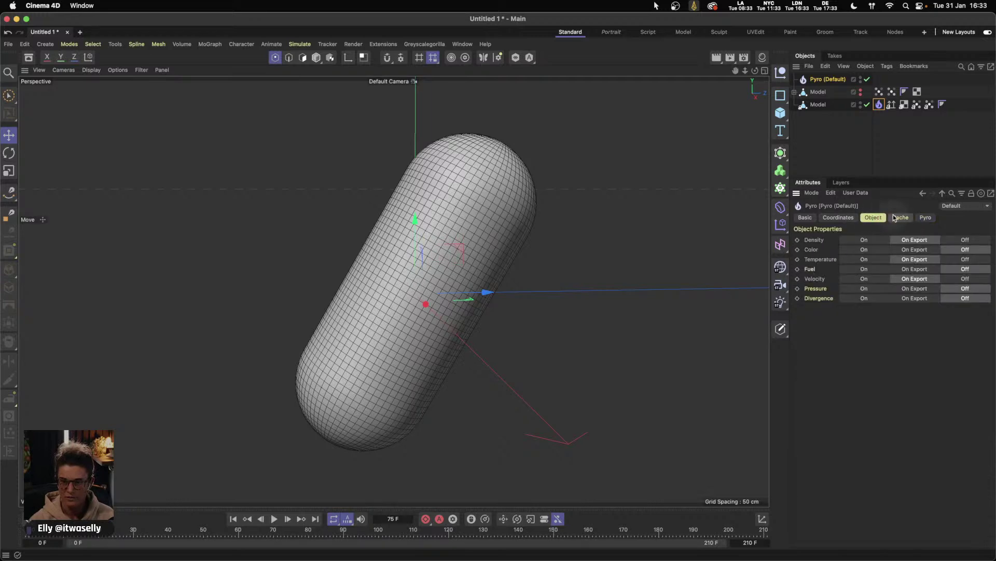
pyautogui.click(878, 104)
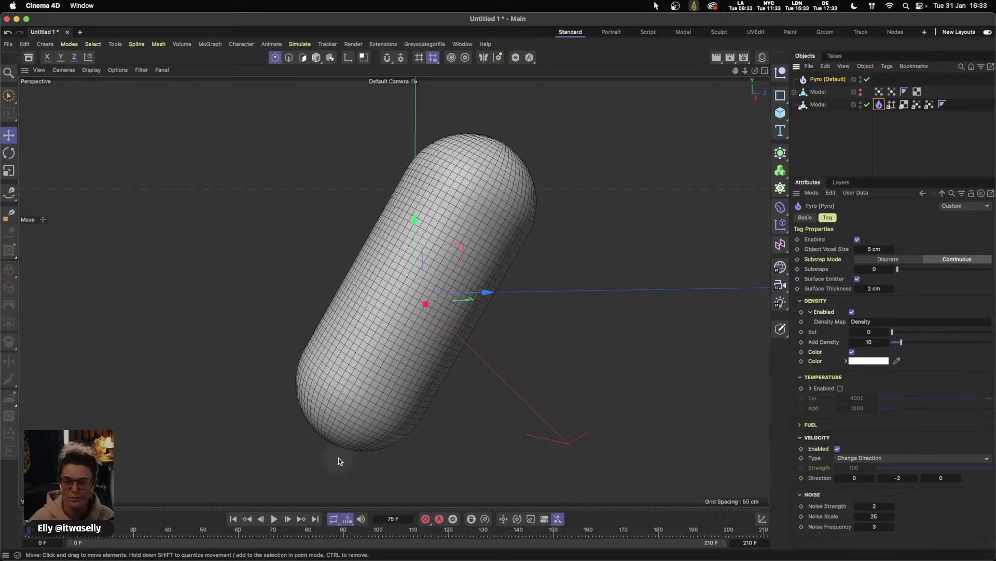
pyautogui.click(875, 506)
pyautogui.write('1')
pyautogui.click(874, 527)
pyautogui.write('1')
pyautogui.click(876, 516)
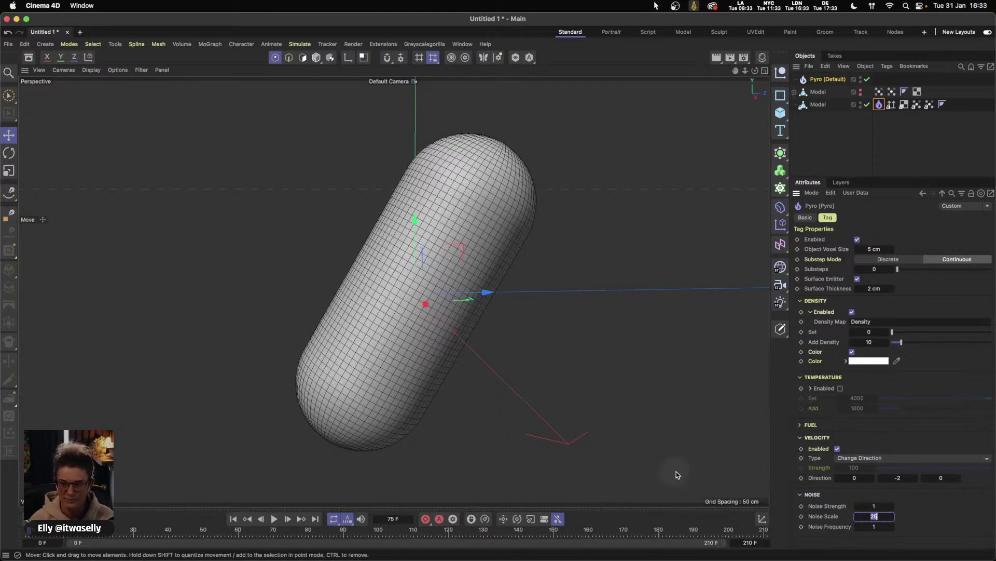
pyautogui.click(233, 518)
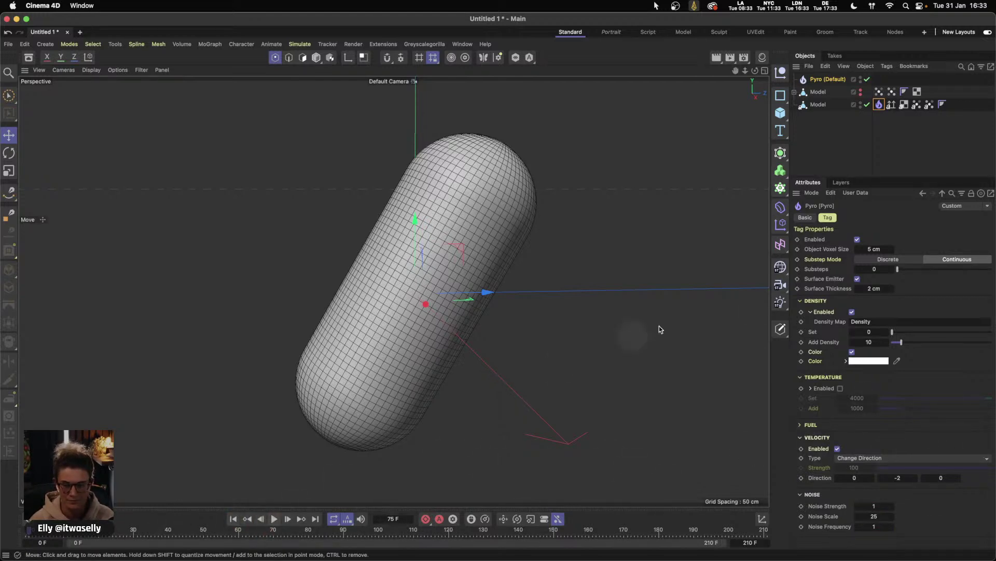
# - Set the Pyro tag's Object Voxel Size and the Pyro object's Voxel Size to 2 cm, and play the simulation to frame 75
pyautogui.click(874, 249)
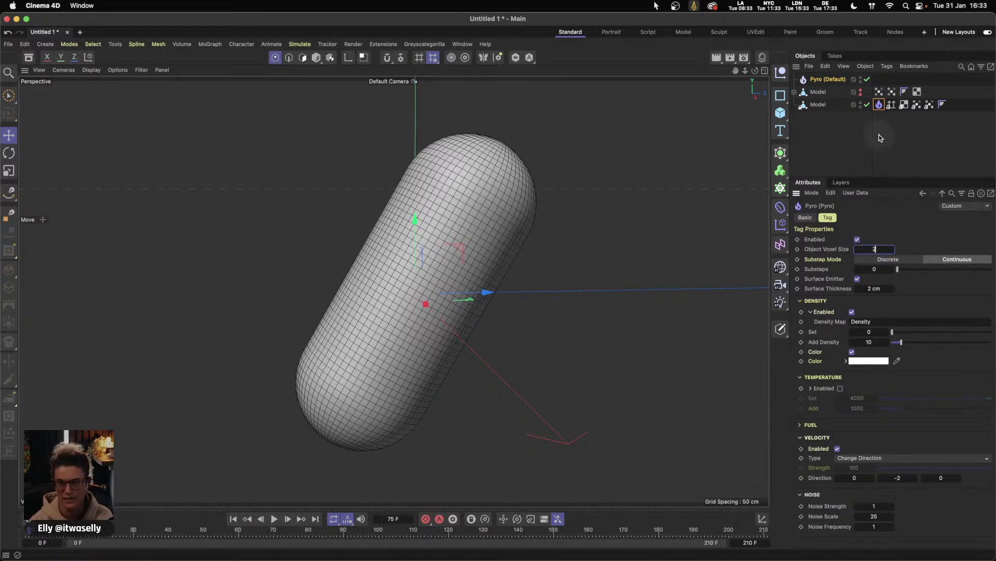
pyautogui.click(825, 77)
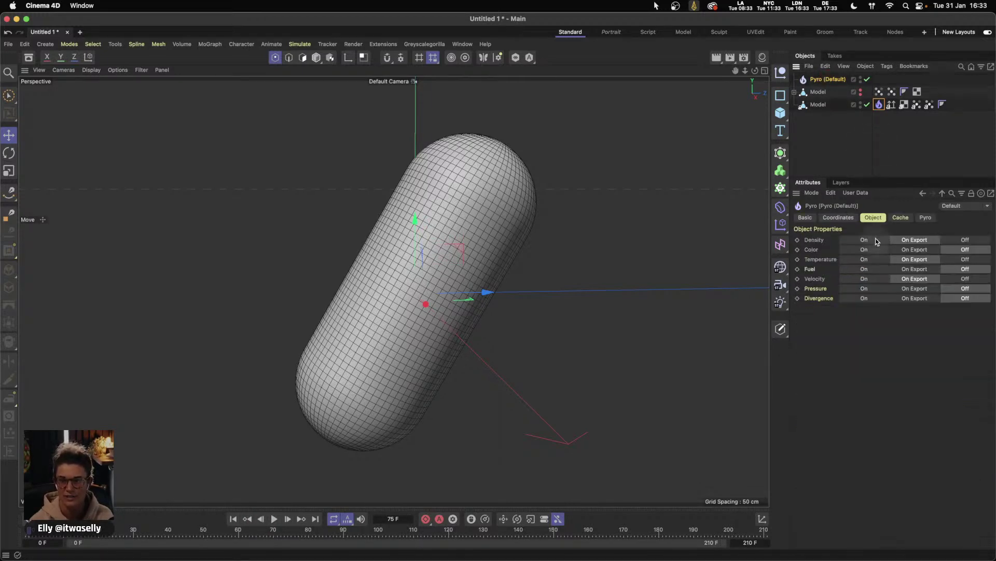
pyautogui.click(925, 217)
pyautogui.click(241, 520)
pyautogui.click(274, 519)
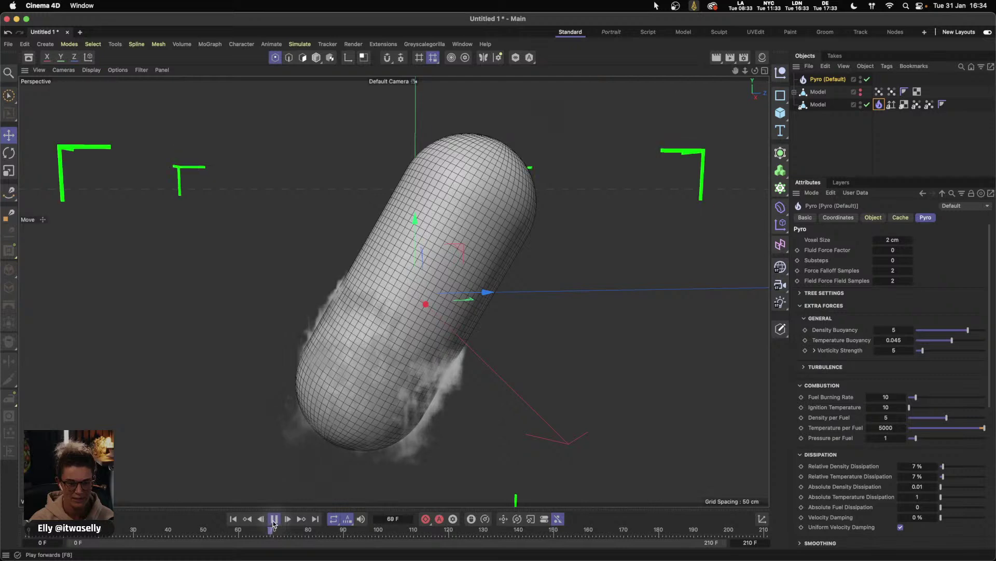
pyautogui.click(272, 522)
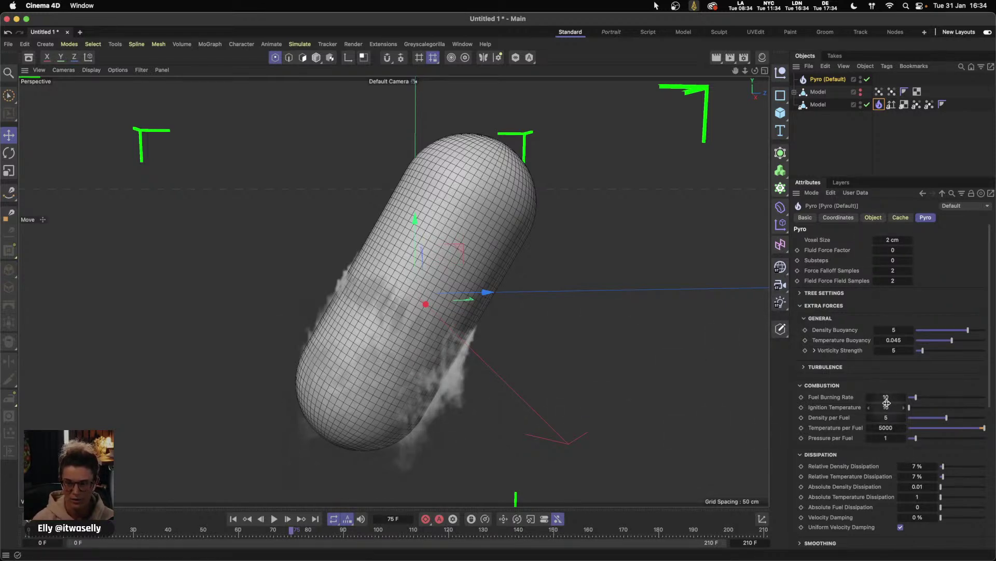
# - Try a Relative Density Dissipation of 2 % on the Pyro object, replay the simulation and rewind it
pyautogui.scroll(-6, 981, 366)
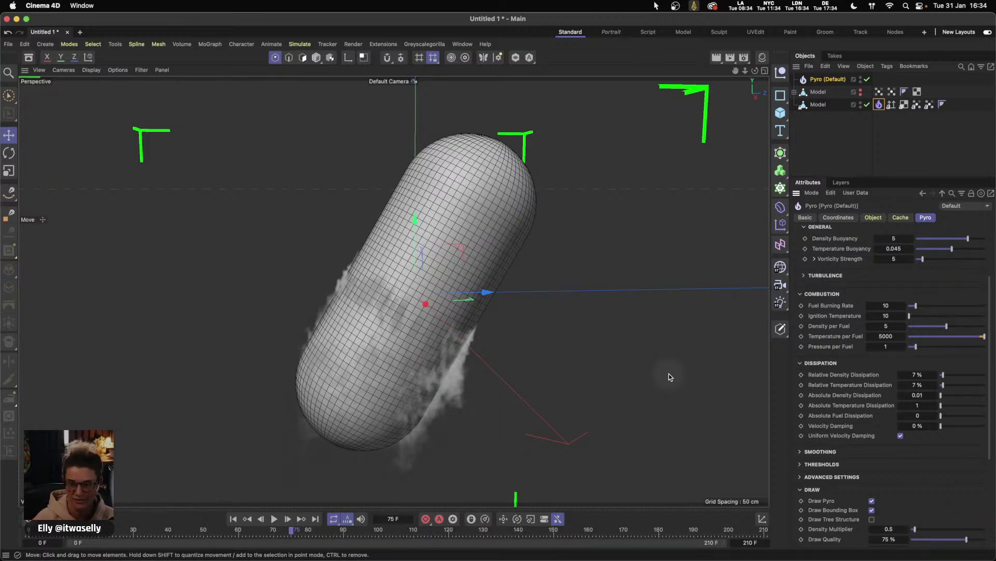
pyautogui.click(922, 372)
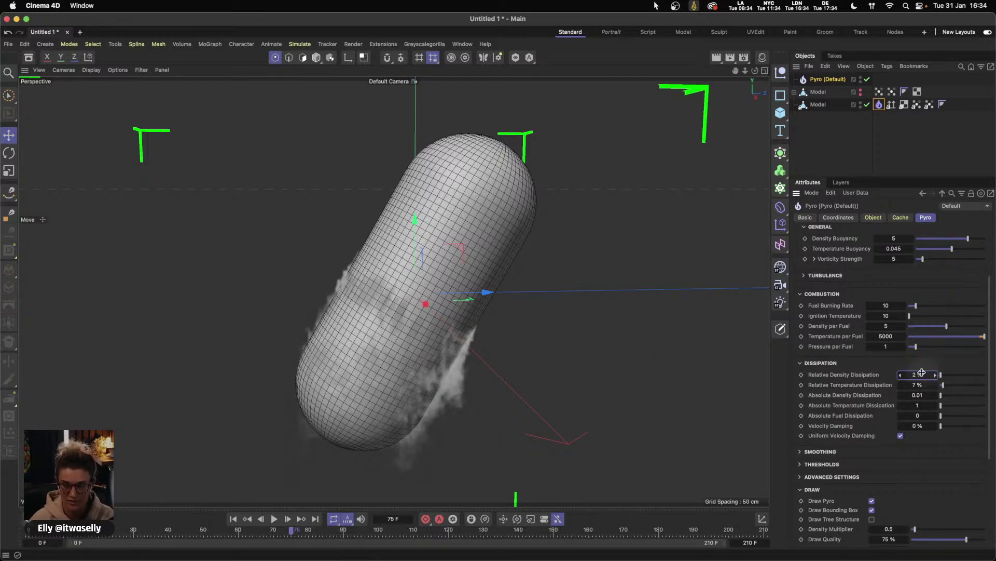
pyautogui.click(245, 519)
pyautogui.click(275, 520)
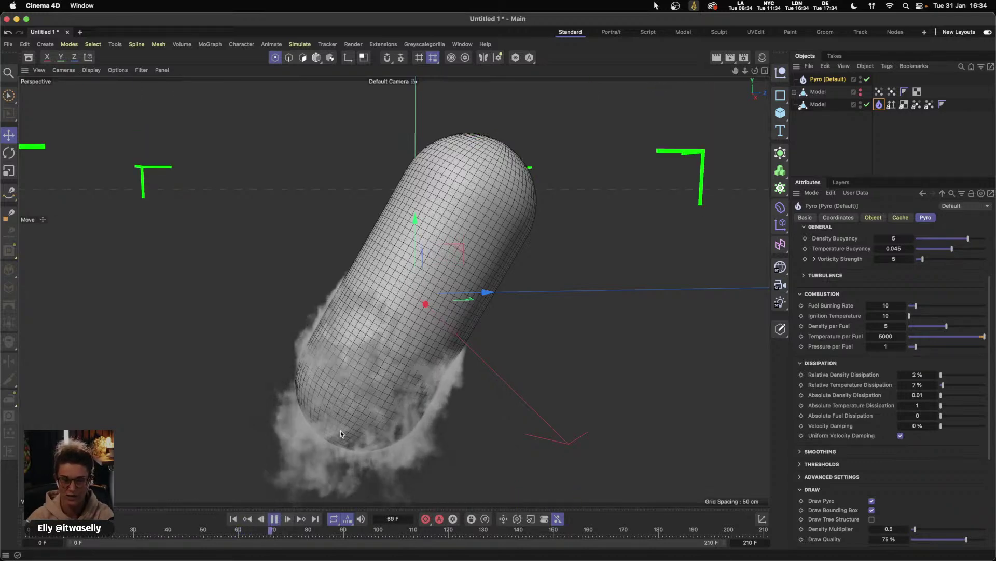
pyautogui.click(235, 519)
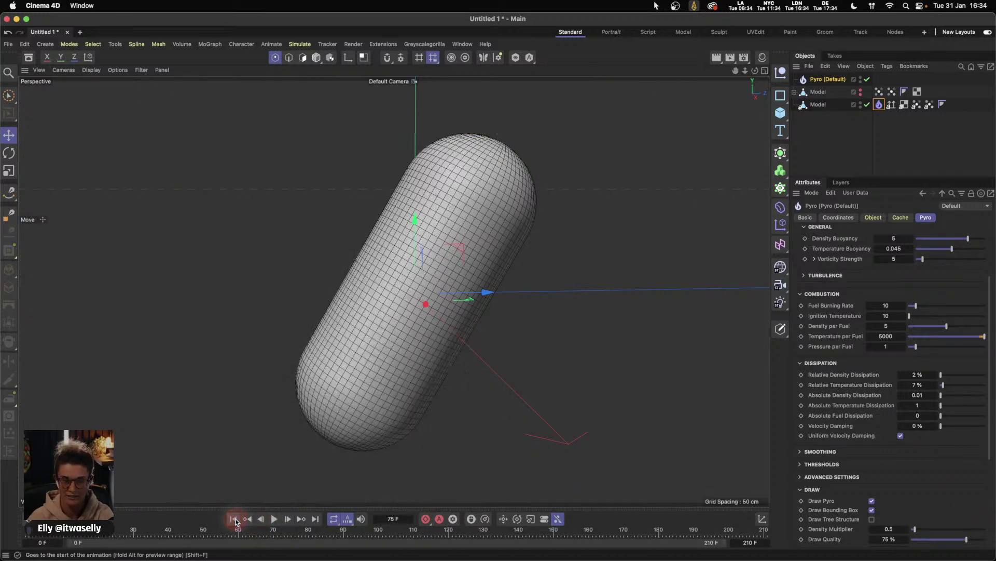
# - Set the Pyro object's Relative Density Dissipation to 9 % and play the simulation from the start
pyautogui.click(917, 374)
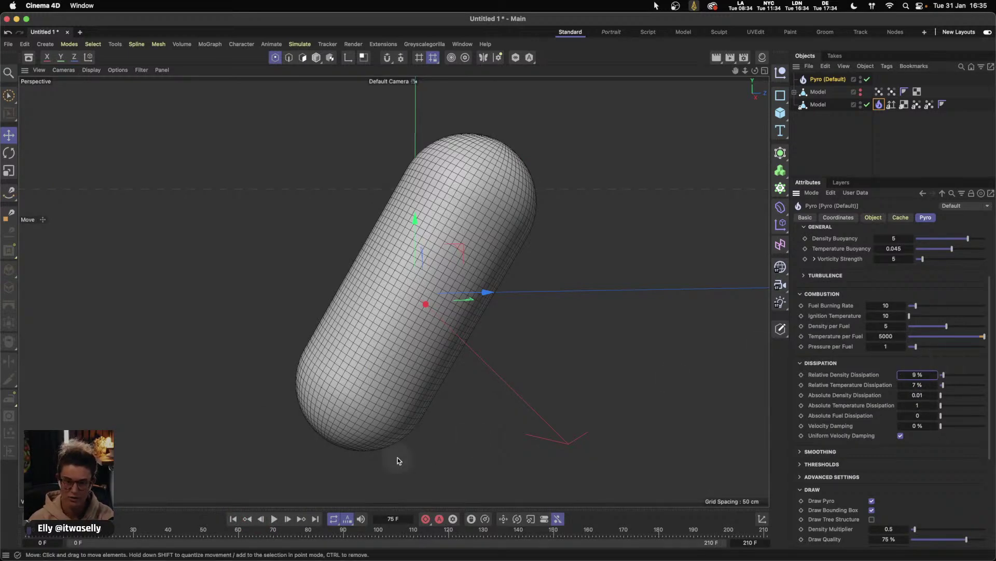
pyautogui.click(274, 519)
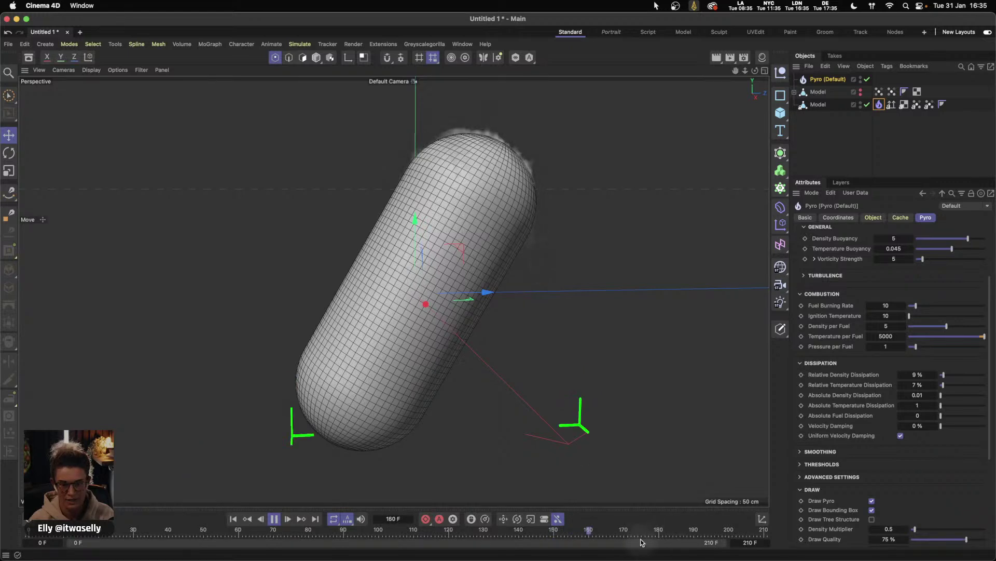
# - Set the Pyro object's Density Smooth Factor to 30 % and play the simulation to frame 56
pyautogui.click(274, 519)
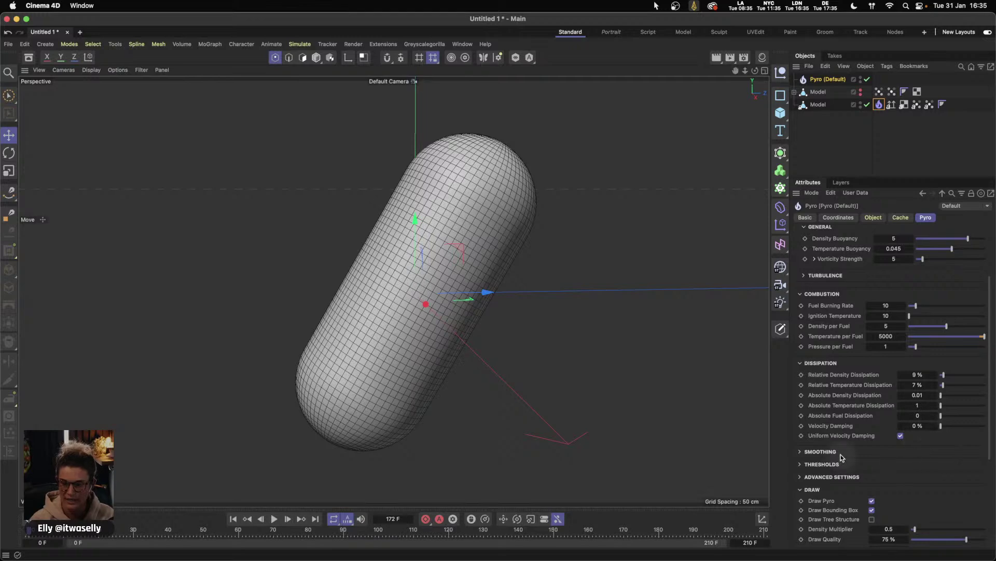
pyautogui.click(818, 452)
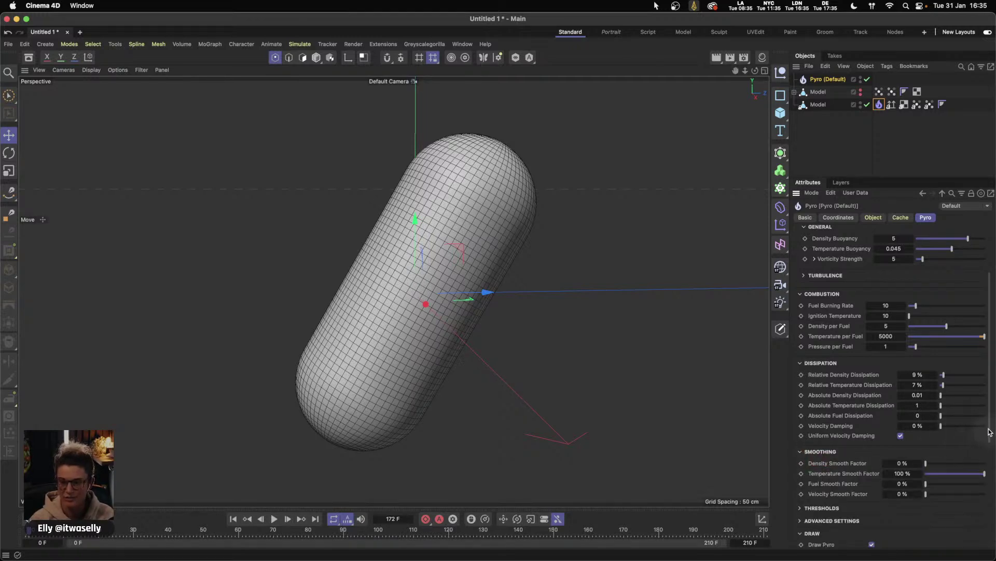
pyautogui.moveTo(989, 432); pyautogui.dragTo(986, 452)
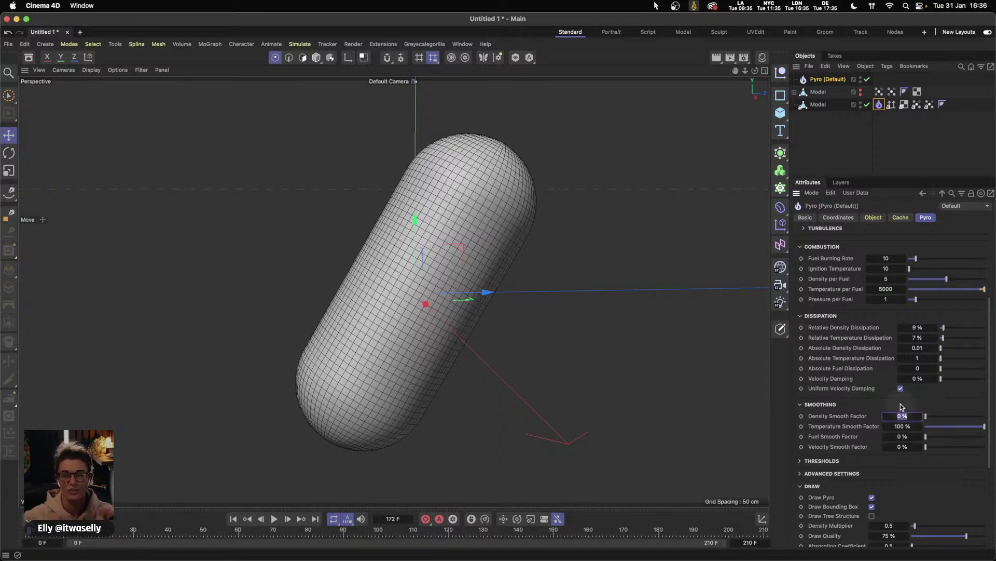
pyautogui.write('30')
pyautogui.press('Return')
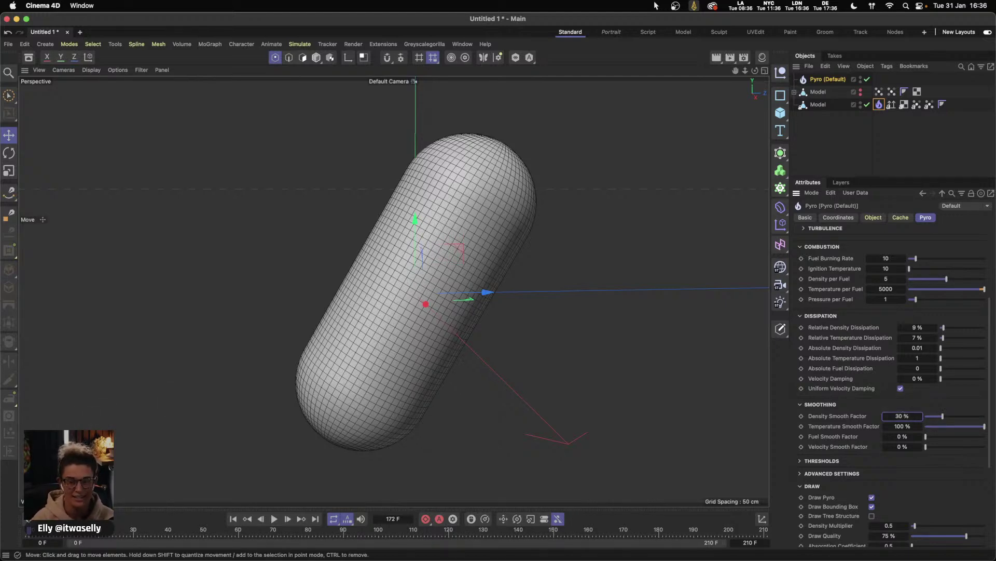
pyautogui.click(275, 519)
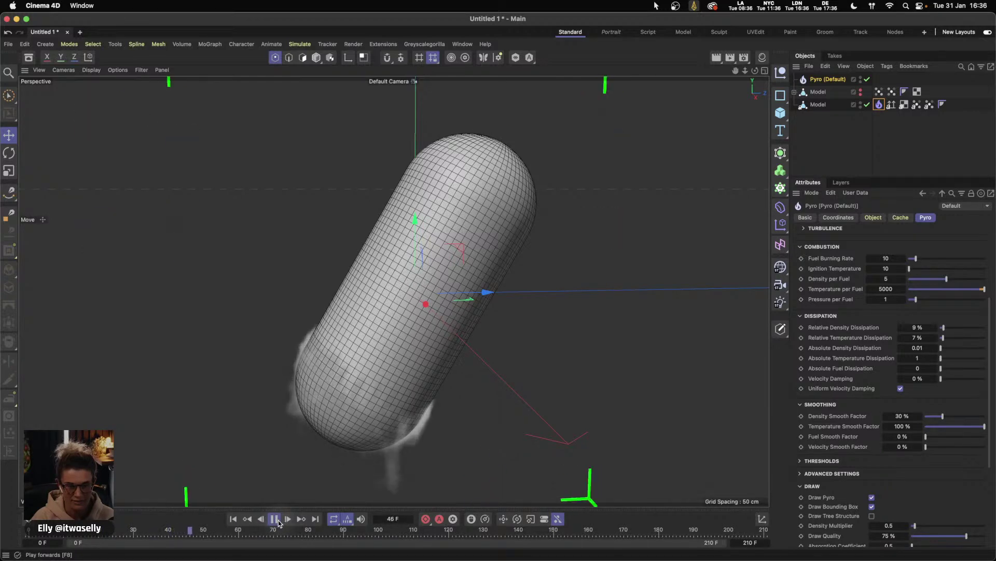
pyautogui.click(274, 520)
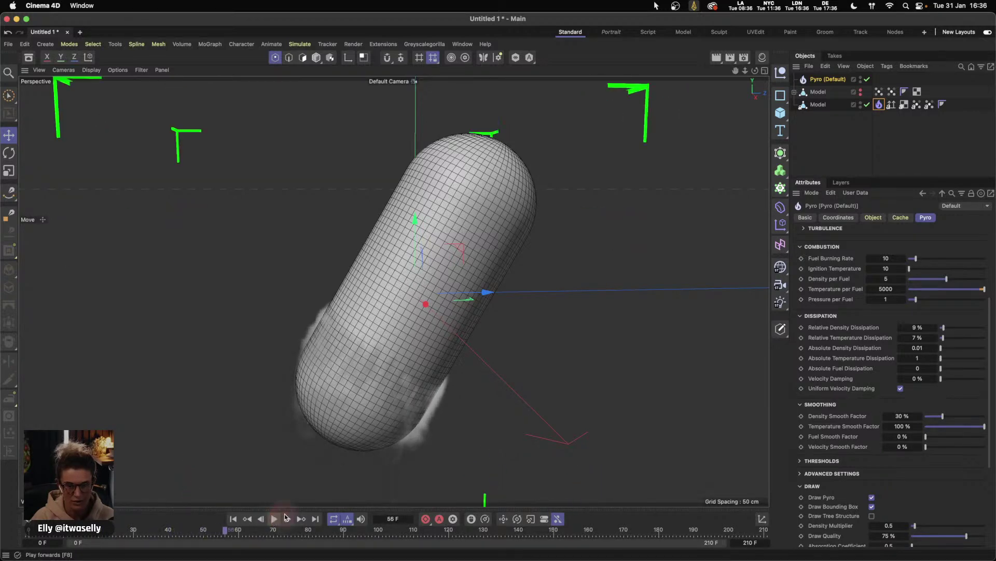
# - Set the Pyro object's Relative Density Dissipation to 8 %
pyautogui.click(931, 332)
pyautogui.write('8')
pyautogui.press('Return')
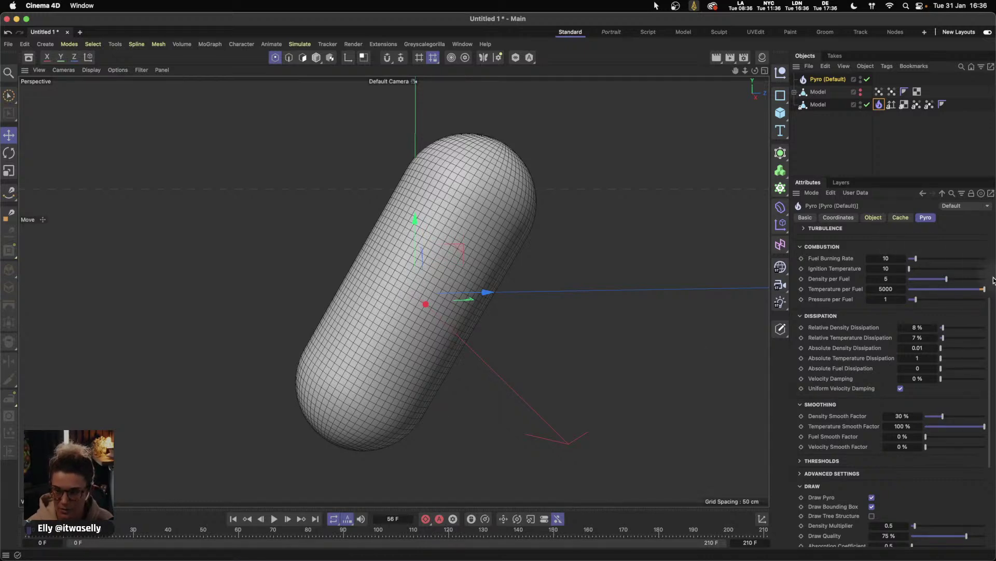
pyautogui.moveTo(992, 304); pyautogui.dragTo(991, 198)
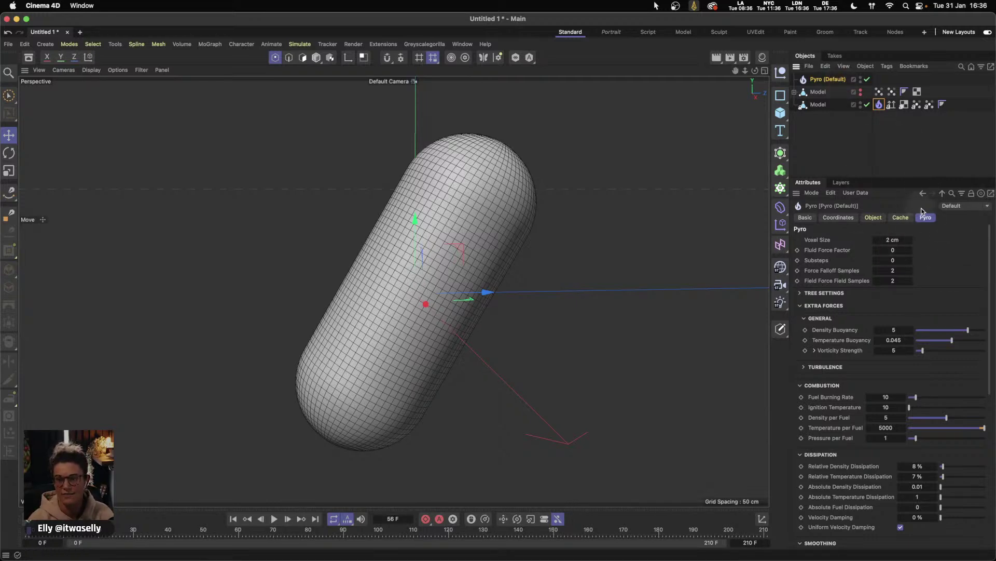
# - Set the Temperature output in the Pyro object's Object Properties to Off
pyautogui.click(879, 106)
pyautogui.click(831, 79)
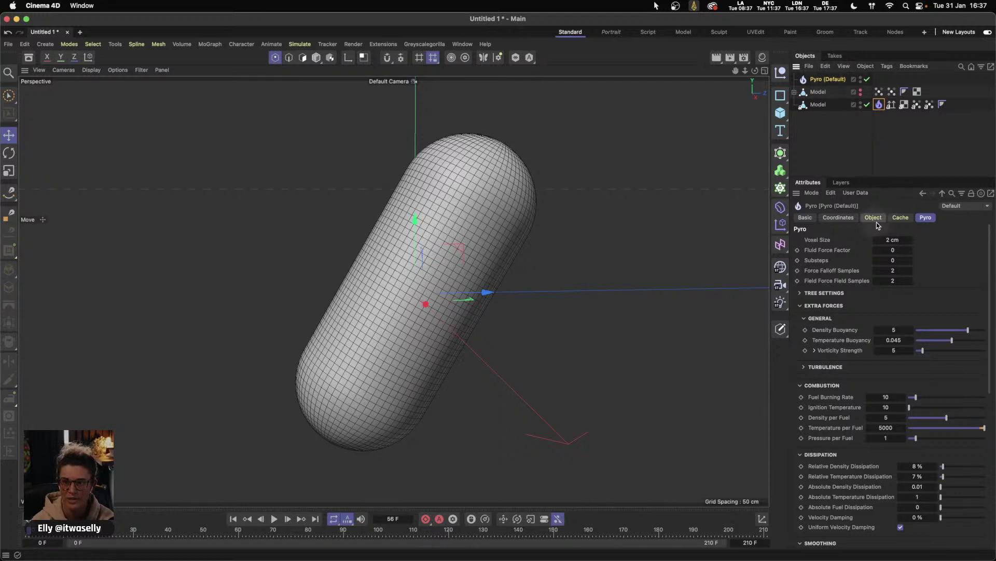
pyautogui.click(902, 218)
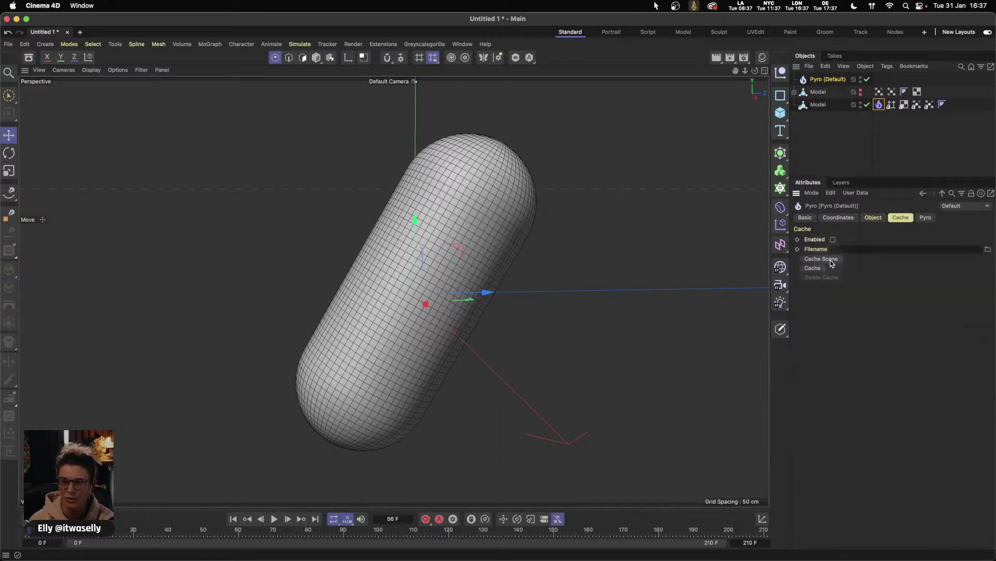
pyautogui.click(874, 218)
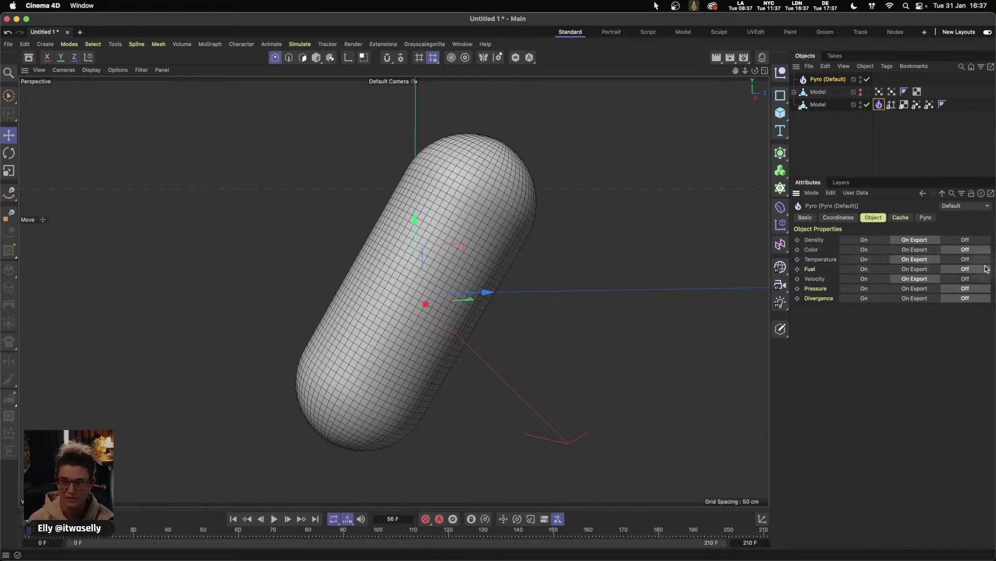
pyautogui.click(968, 260)
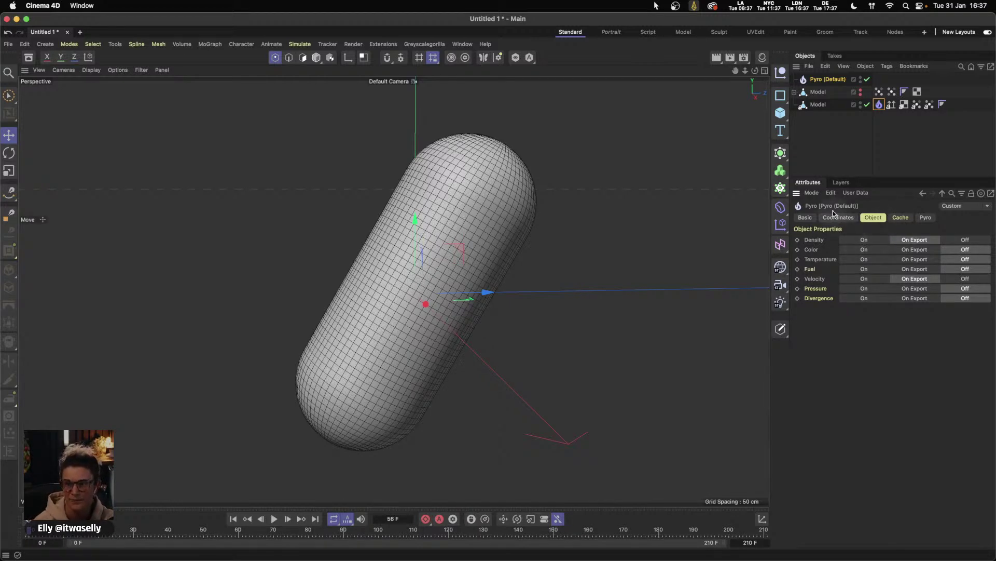
# - Cache the Pyro scene as "Simulation Scene" in a new Desktop folder named "live demo"
pyautogui.click(900, 216)
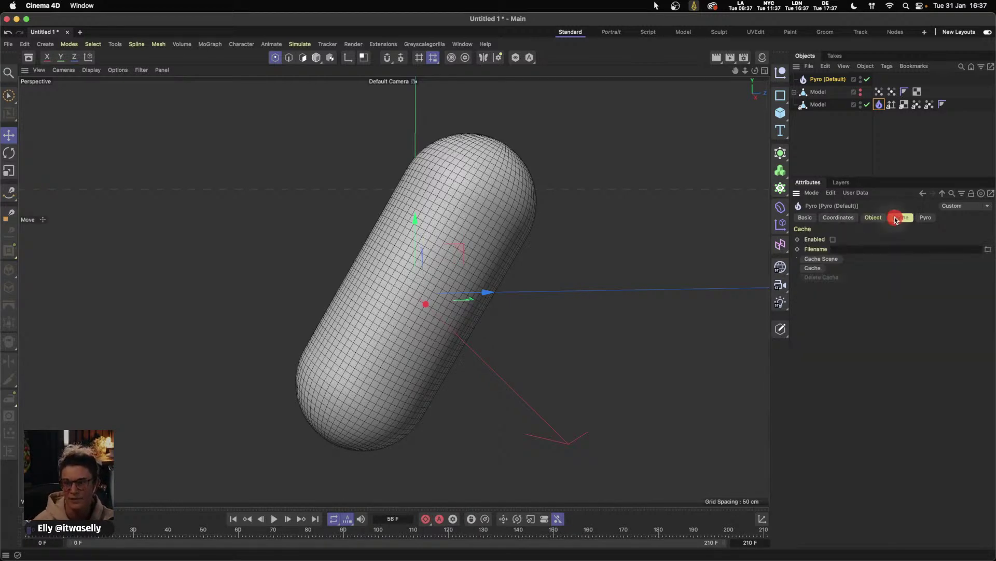
pyautogui.click(831, 259)
pyautogui.click(282, 87)
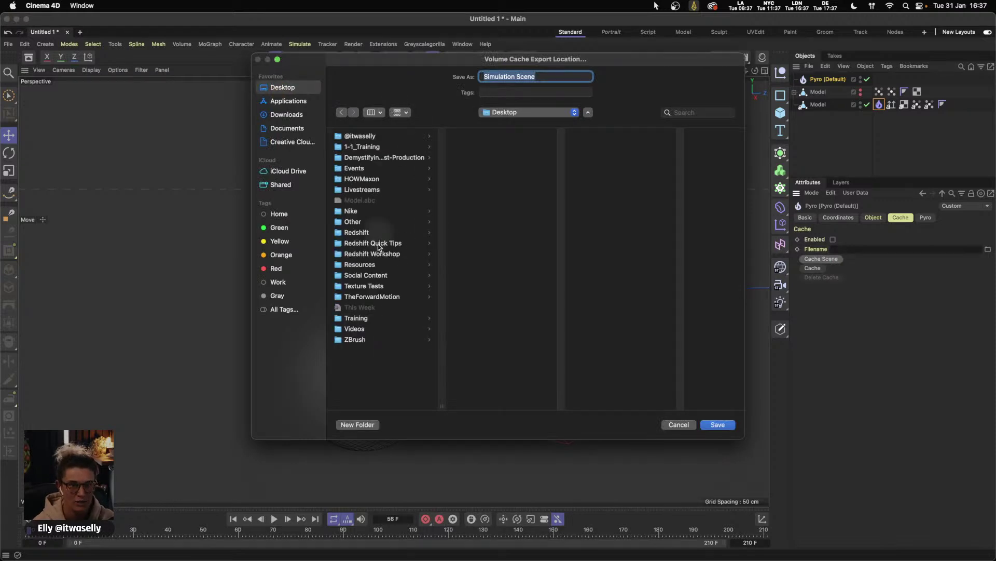
pyautogui.click(356, 424)
pyautogui.write('live demo')
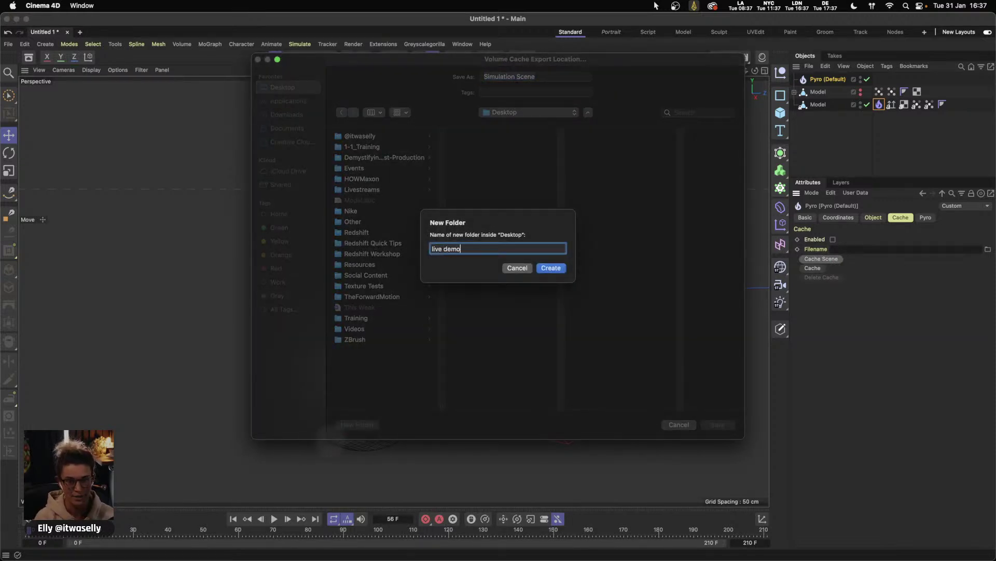
pyautogui.press('Return')
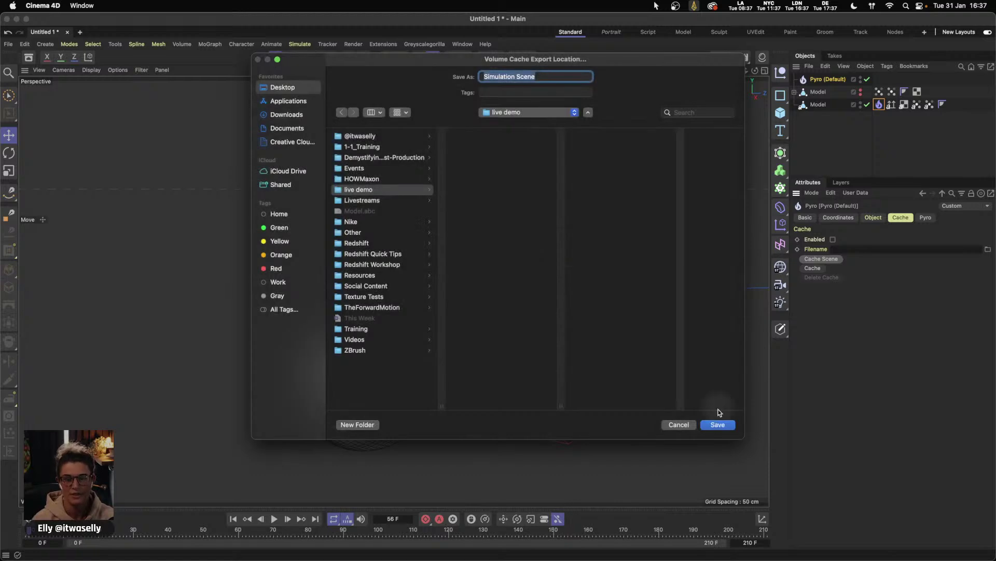
pyautogui.click(719, 424)
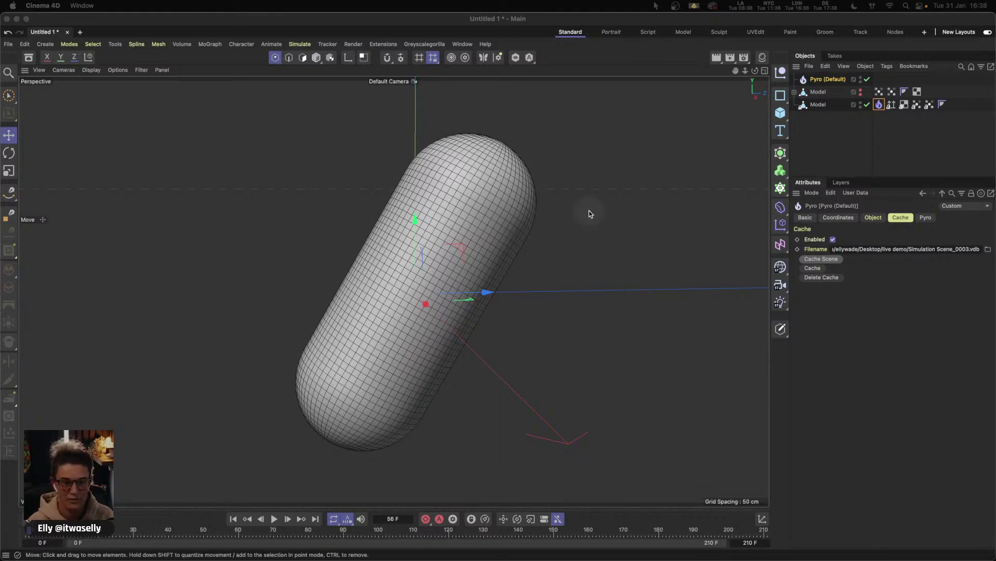
# - Disable the Pyro tag on the visible Model object and deselect everything
pyautogui.click(879, 105)
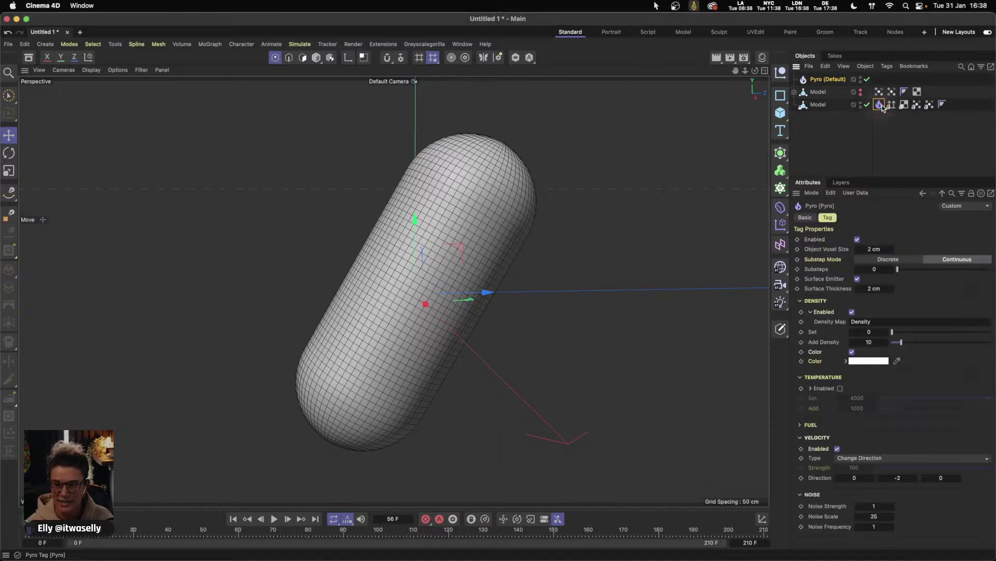
pyautogui.click(858, 240)
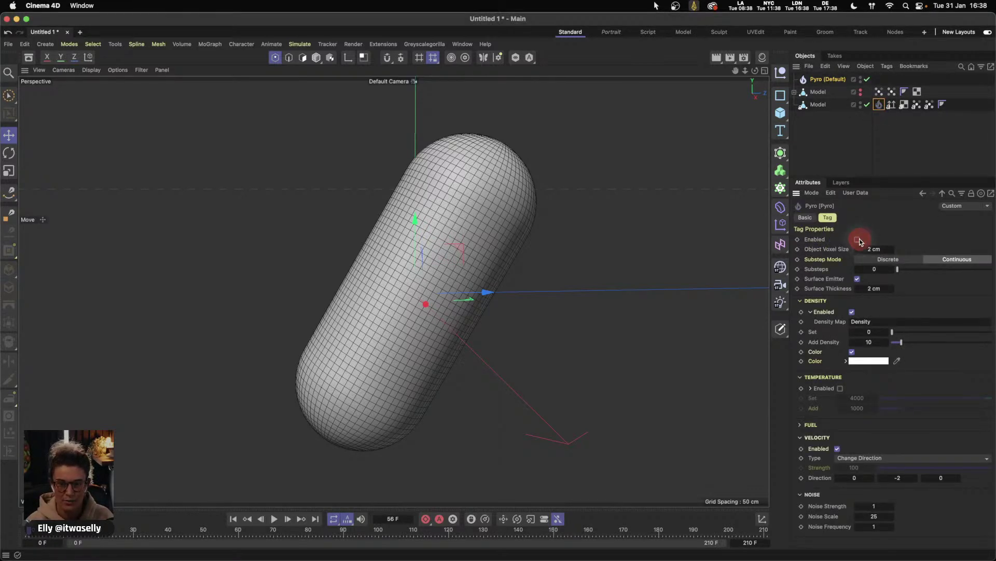
pyautogui.click(845, 144)
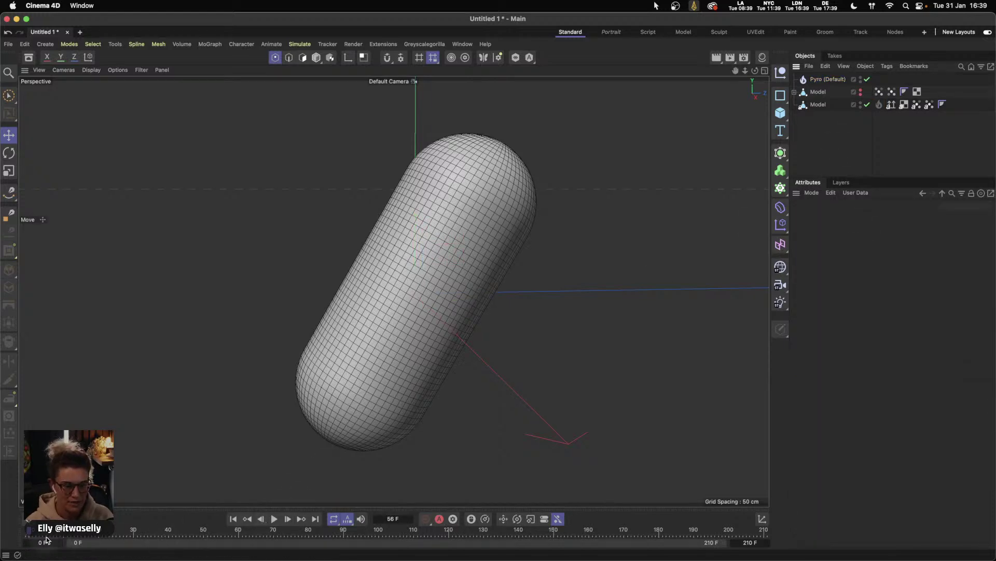
# - Scrub the cached simulation to frame 93, back to frame 26, and return to frame 0
pyautogui.moveTo(29, 535); pyautogui.dragTo(354, 526)
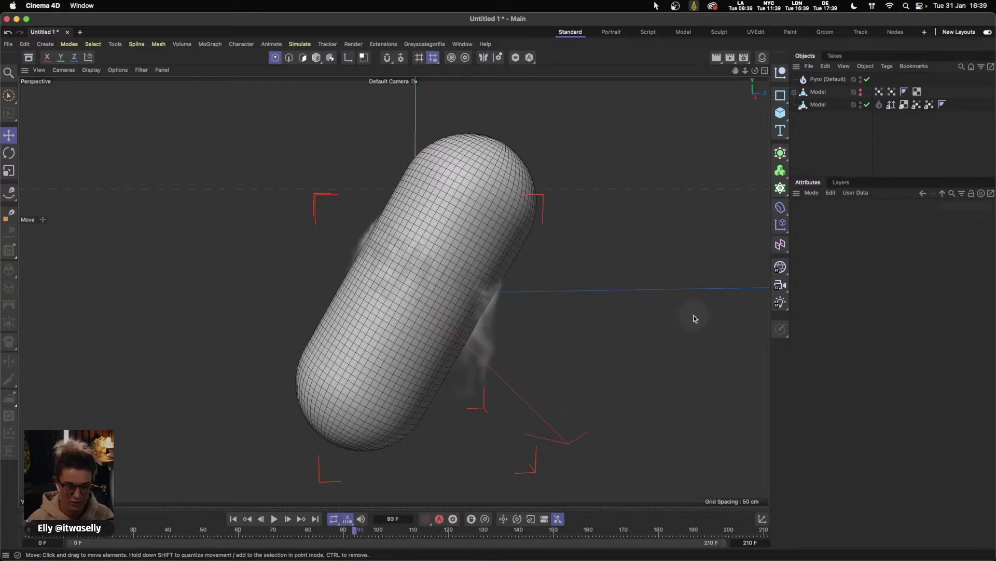
pyautogui.moveTo(354, 529); pyautogui.dragTo(120, 519)
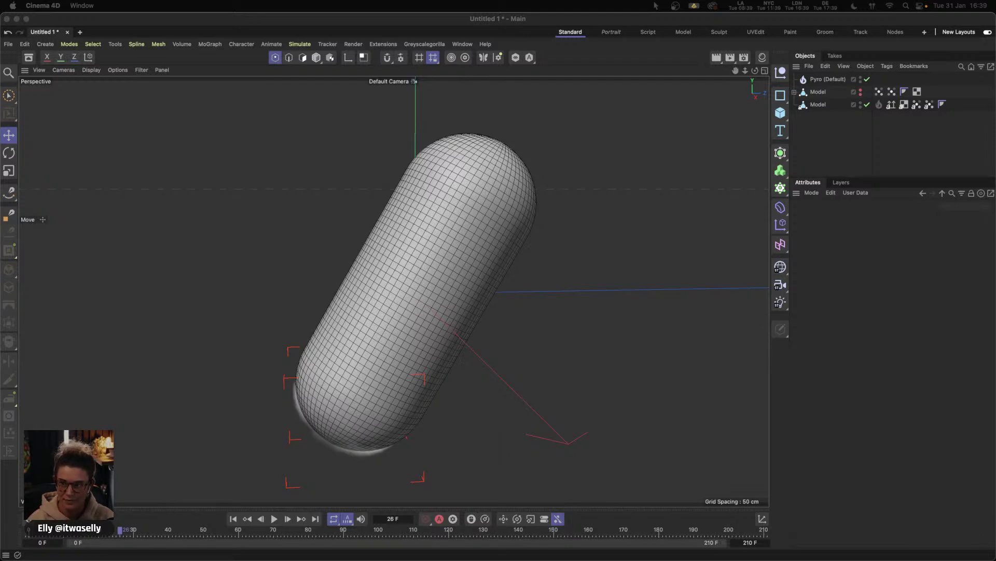
pyautogui.moveTo(120, 530); pyautogui.dragTo(29, 530)
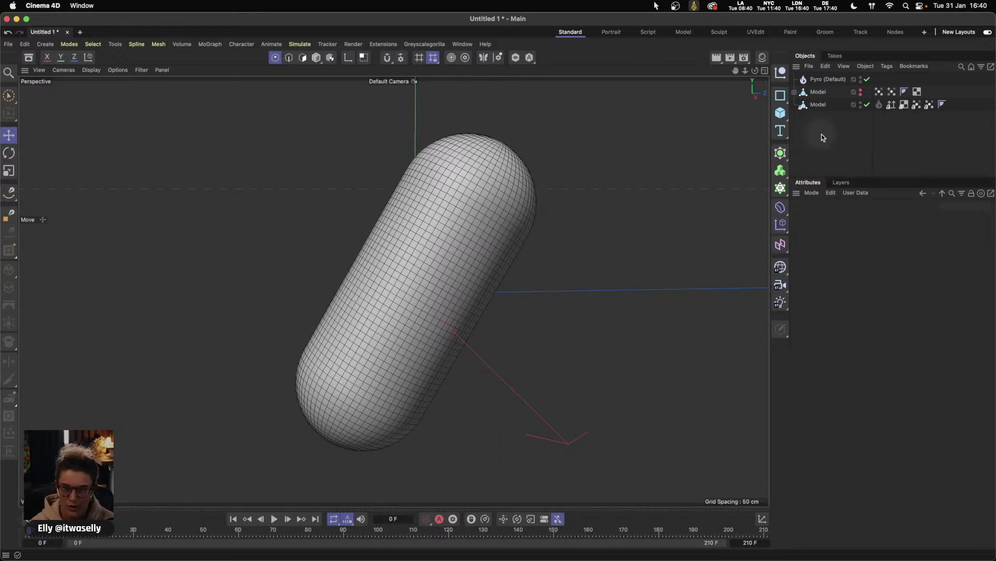
# - Add a null object and rename it "Xpresso"
pyautogui.keyDown('alt'); pyautogui.moveTo(612, 228); pyautogui.dragTo(591, 220, button='middle'); pyautogui.keyUp('alt')
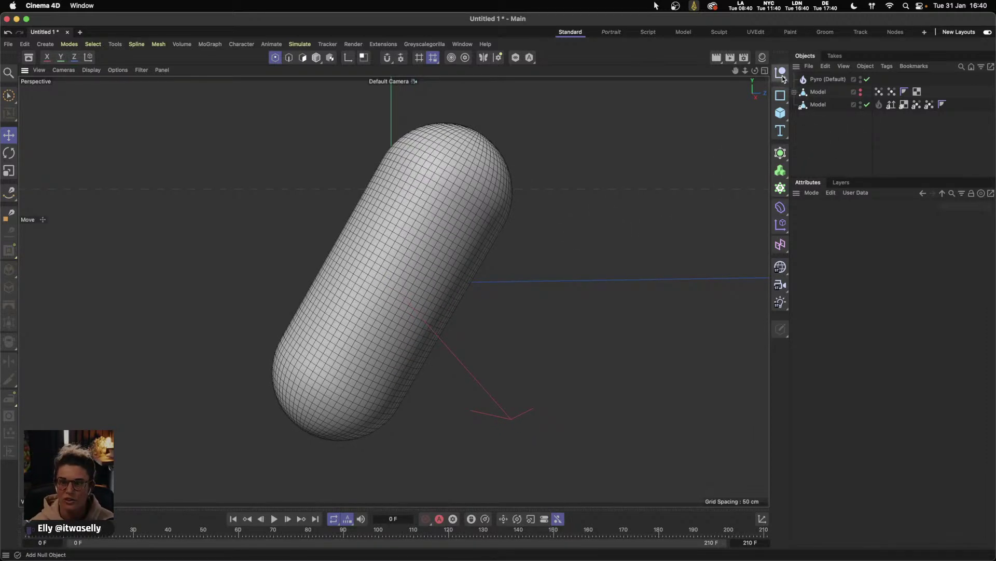
pyautogui.click(782, 73)
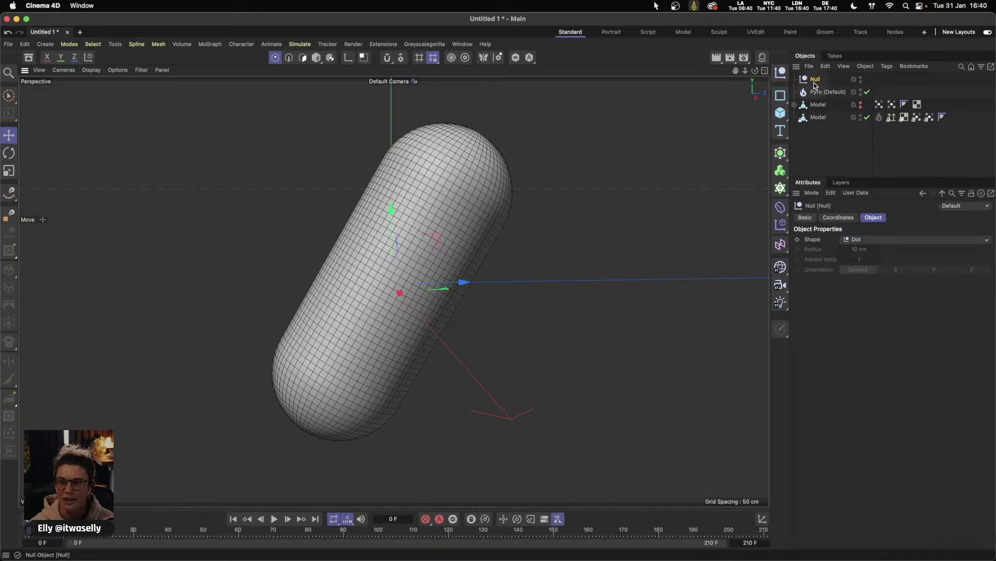
pyautogui.doubleClick(816, 80)
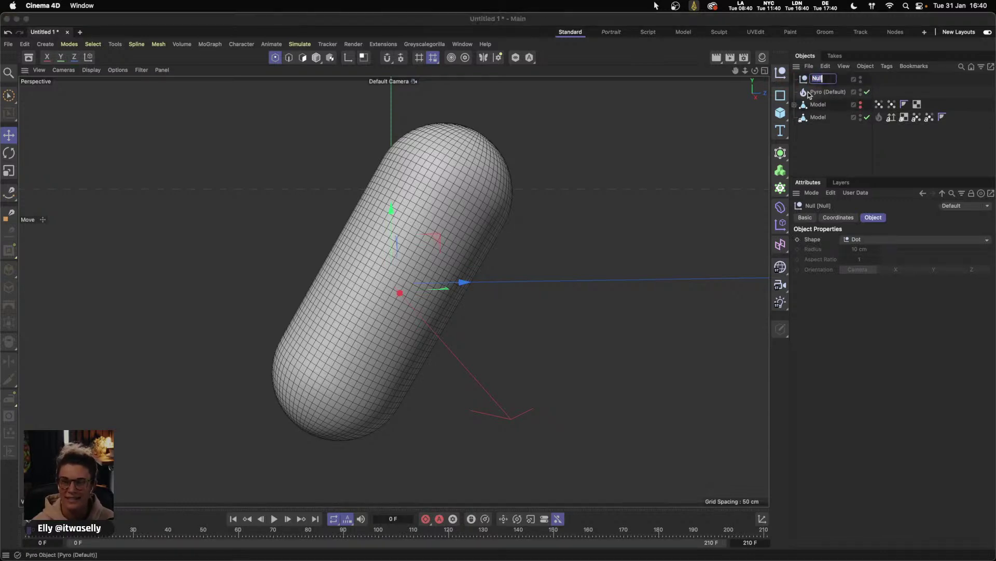
pyautogui.moveTo(211, 558)
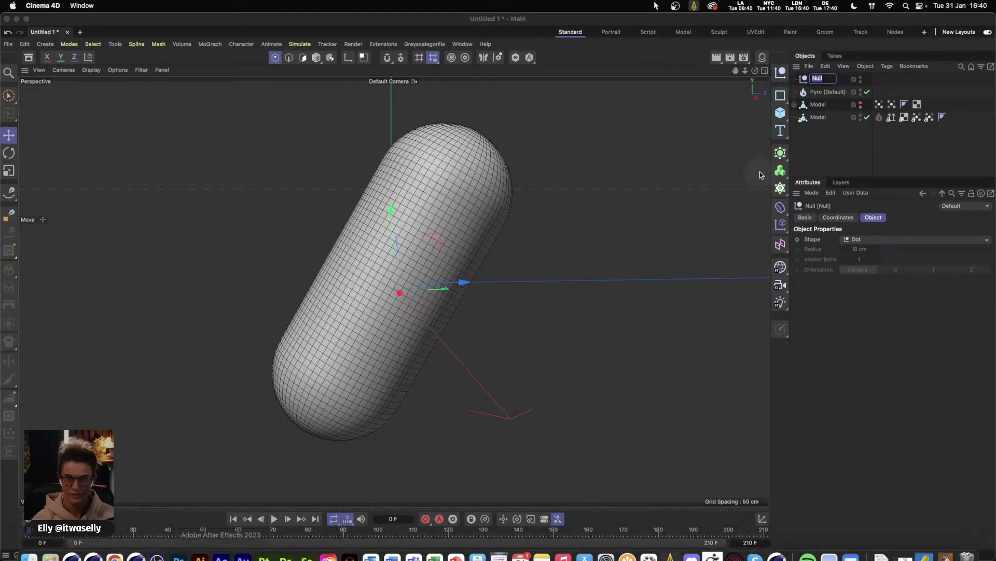
pyautogui.write('Xpresso')
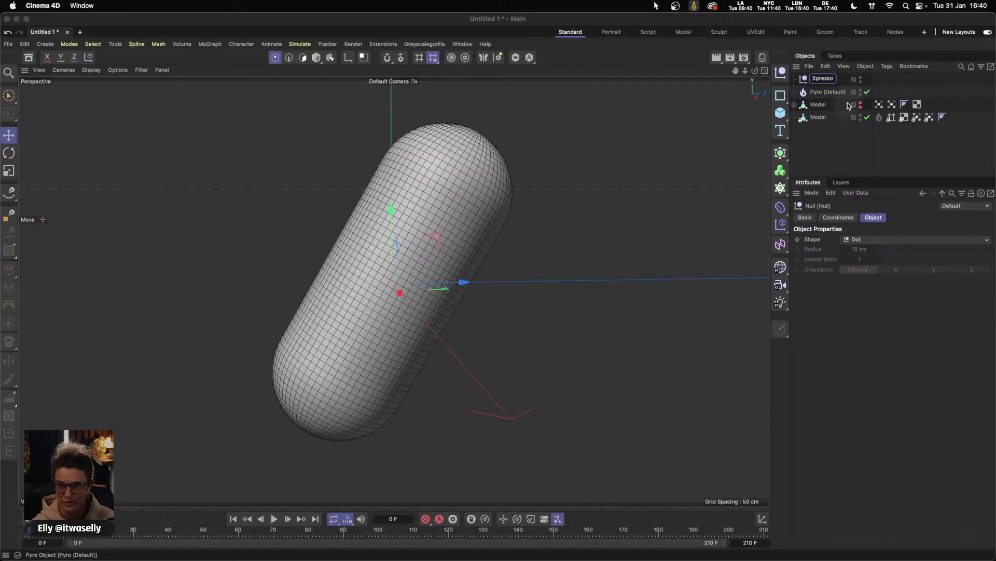
pyautogui.press('Return')
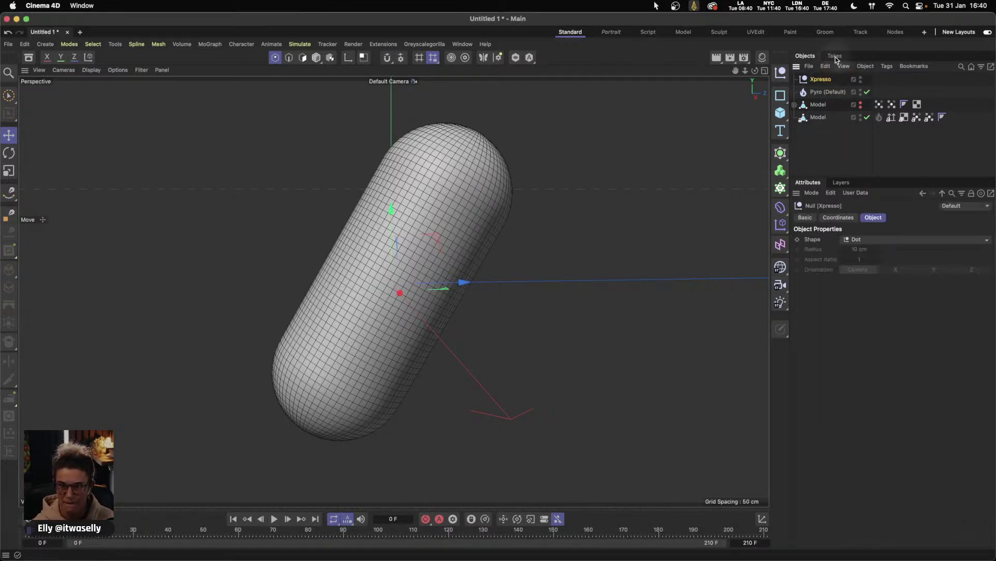
# - Add an XPresso tag to the Xpresso null and place its editor window beside the capsule
pyautogui.rightClick(823, 80)
pyautogui.write('xpr')
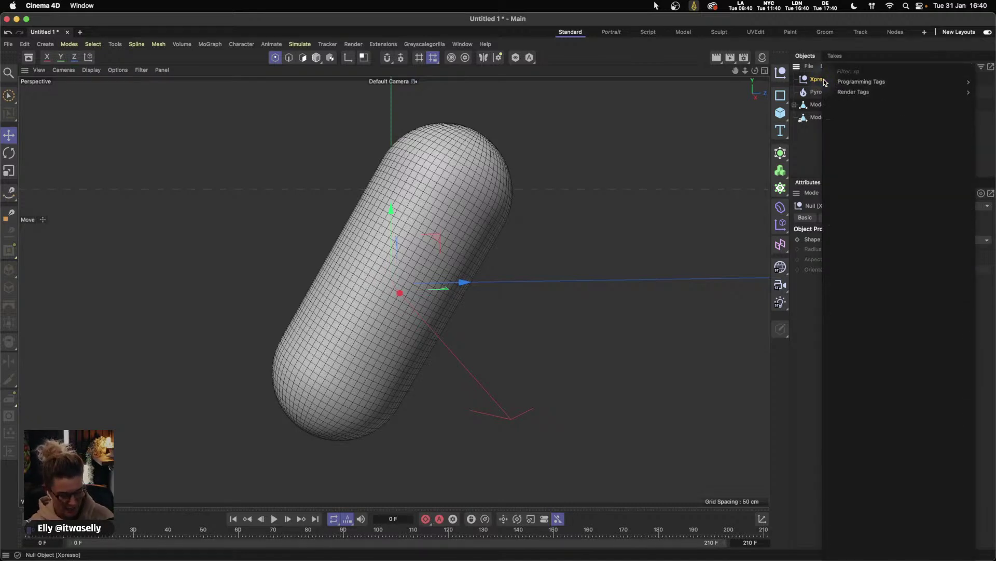
pyautogui.moveTo(826, 81)
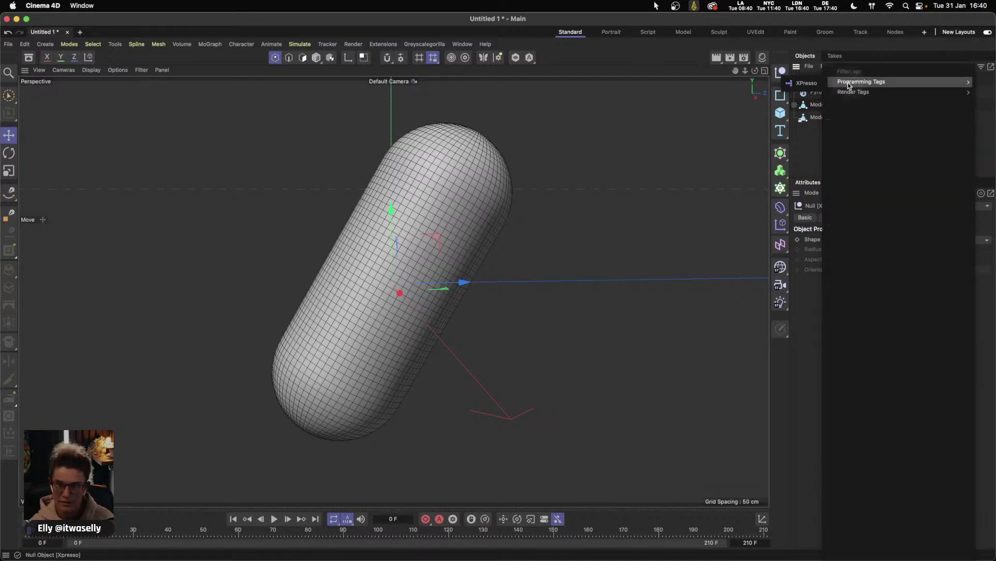
pyautogui.click(806, 85)
pyautogui.moveTo(836, 84); pyautogui.dragTo(690, 126)
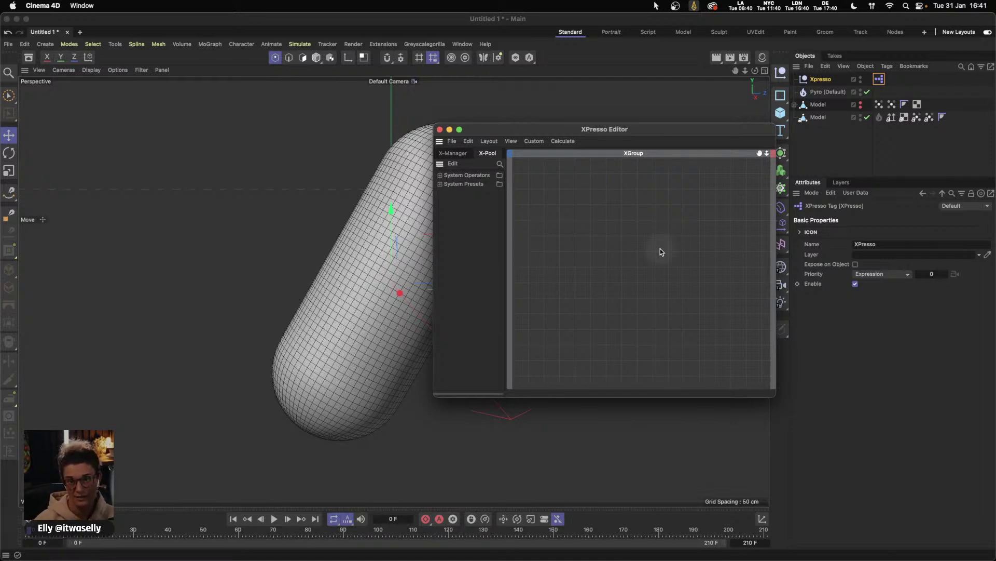
pyautogui.moveTo(609, 131); pyautogui.dragTo(221, 98)
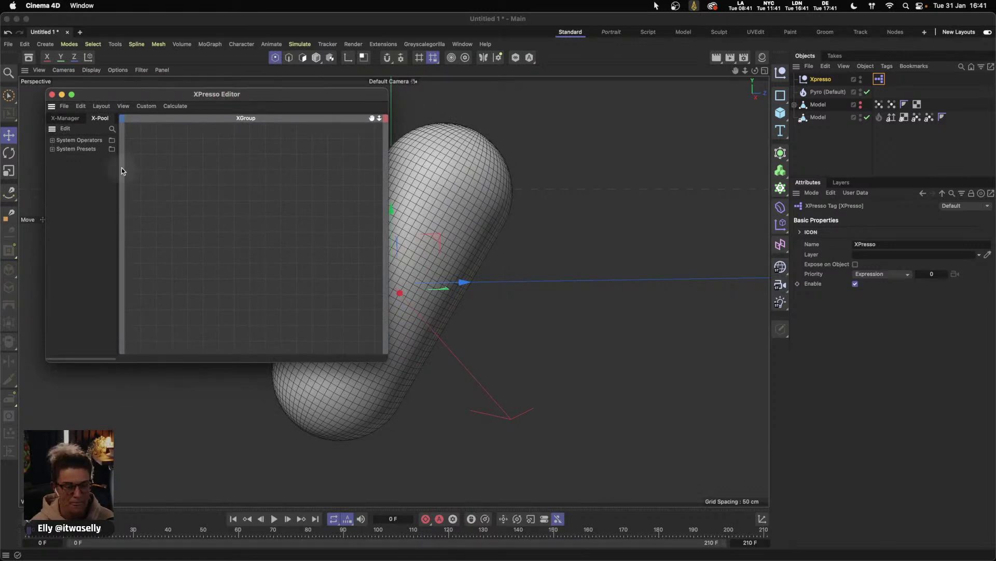
# - Add a Thinking Particles PMatterWaves node to the XPresso graph and place it in the XGroup
pyautogui.rightClick(171, 166)
pyautogui.write('matter')
pyautogui.moveTo(208, 183)
pyautogui.moveTo(261, 184)
pyautogui.moveTo(314, 186)
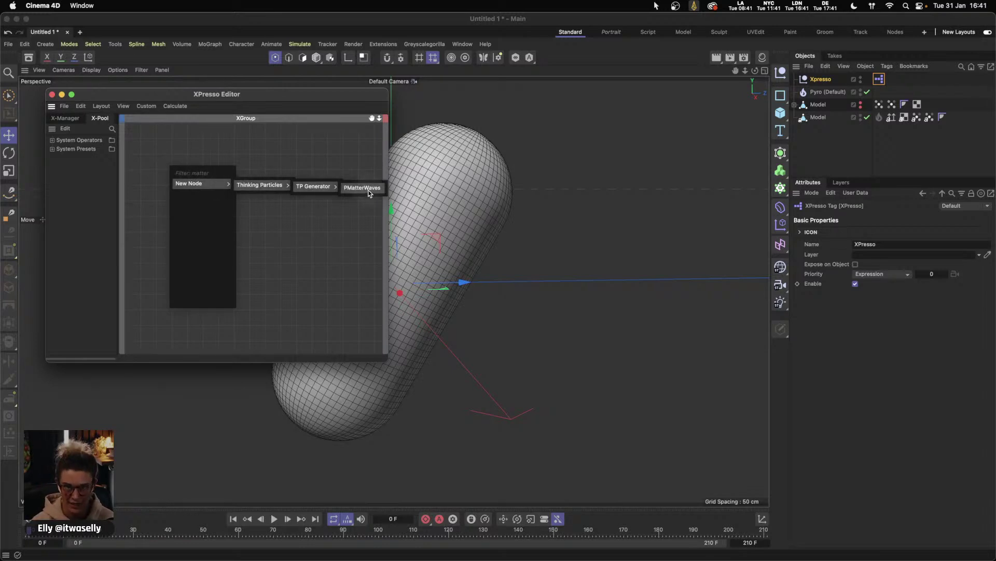
pyautogui.click(368, 192)
pyautogui.moveTo(174, 167); pyautogui.dragTo(181, 207)
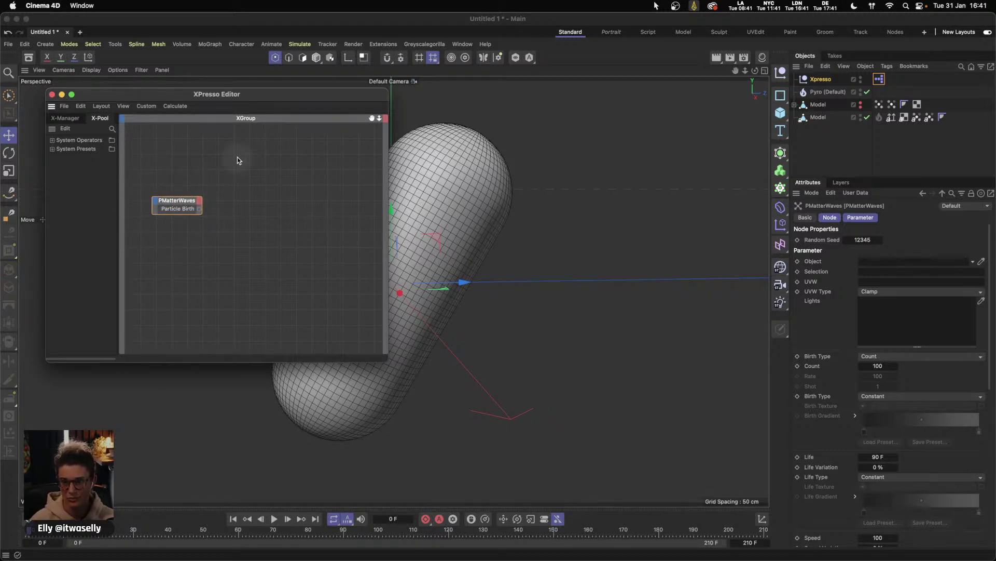
# - Assign the hidden polygon Model as the emitting object of the PMatterWaves node and shift the XPresso window clear of the capsule
pyautogui.click(860, 217)
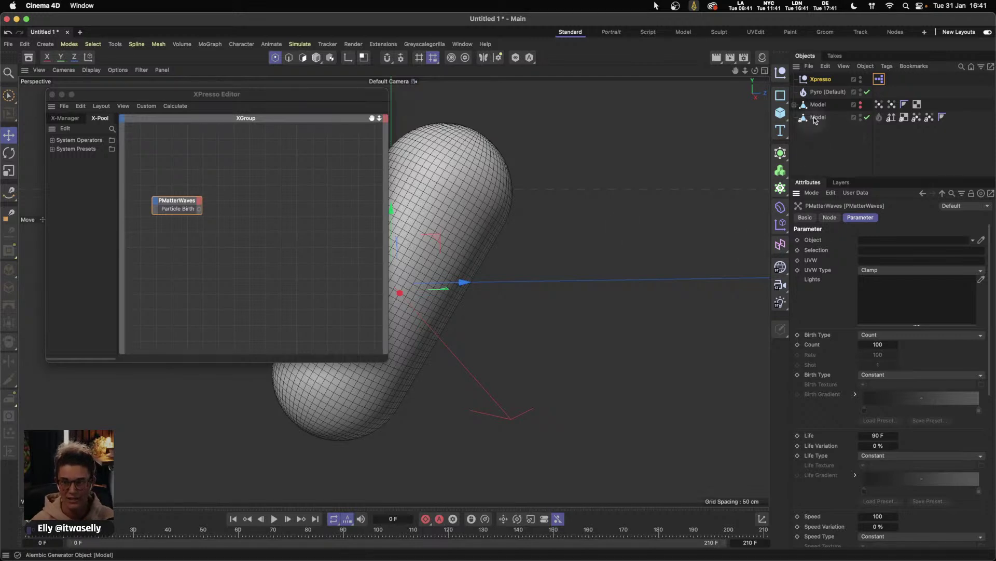
pyautogui.moveTo(819, 104); pyautogui.dragTo(878, 244)
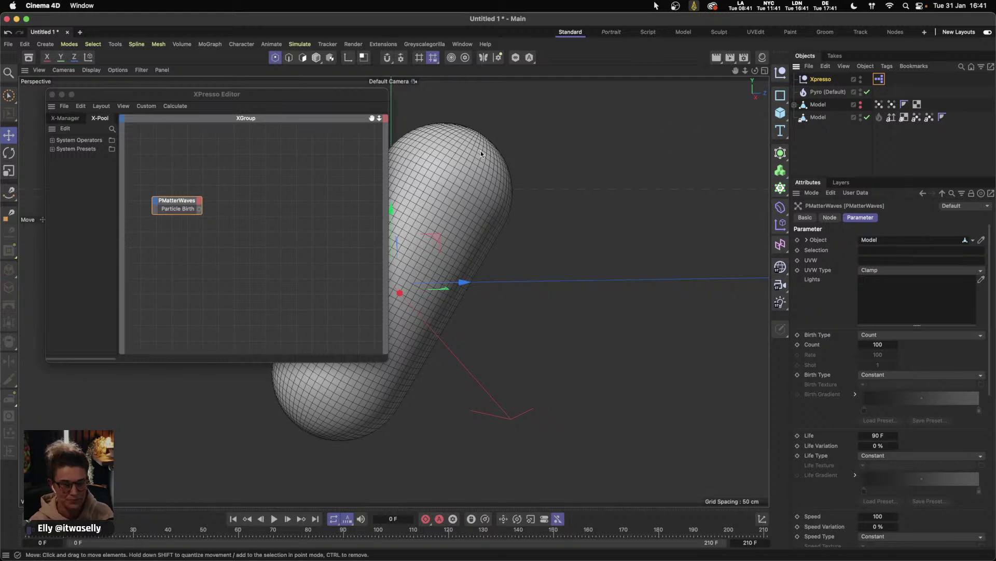
pyautogui.moveTo(261, 102); pyautogui.dragTo(212, 93)
# - Disable the Pyro (Default) object and play the animation to preview the particle emission without smoke
pyautogui.click(274, 519)
pyautogui.press('F8')
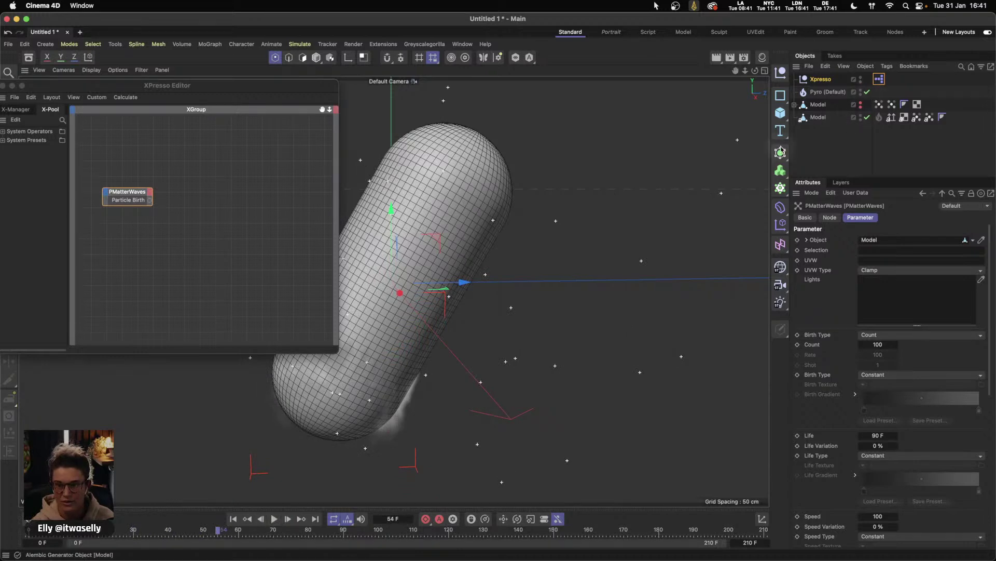
pyautogui.click(233, 518)
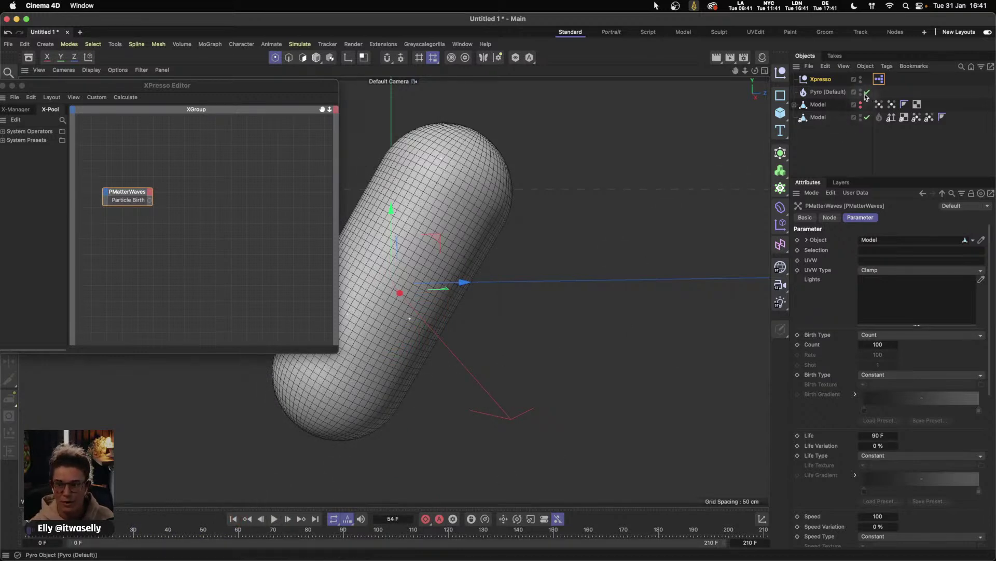
pyautogui.click(868, 91)
pyautogui.click(274, 519)
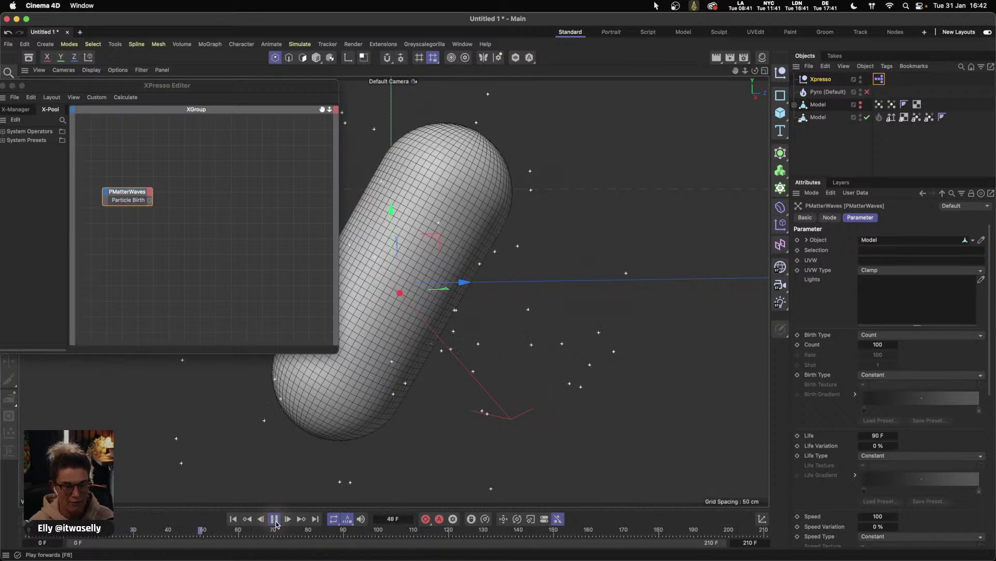
pyautogui.click(274, 519)
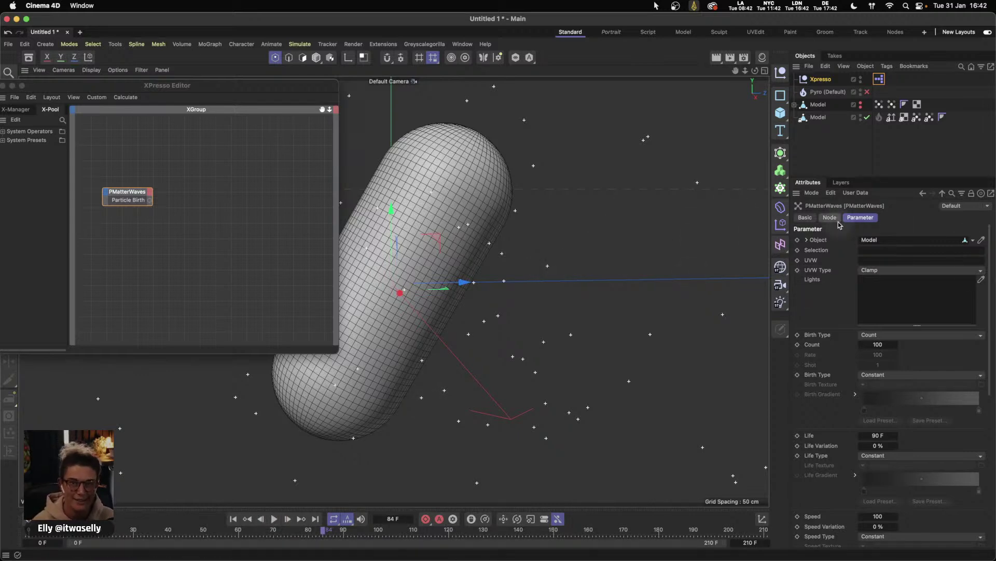
# - Set the PMatterWaves particle count to 1000, keeping the Count birth type, and return to frame 0
pyautogui.moveTo(993, 319); pyautogui.dragTo(991, 369)
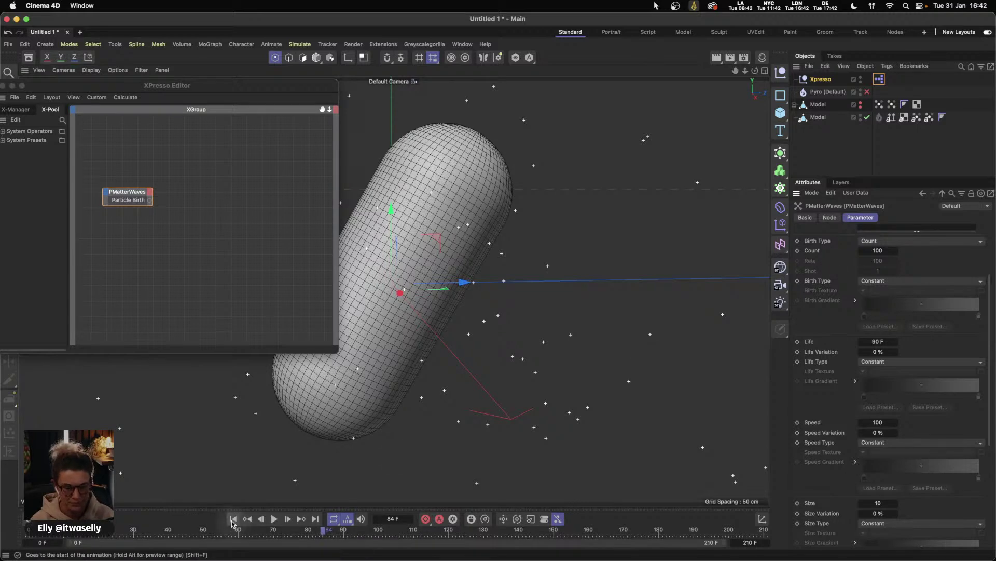
pyautogui.click(912, 242)
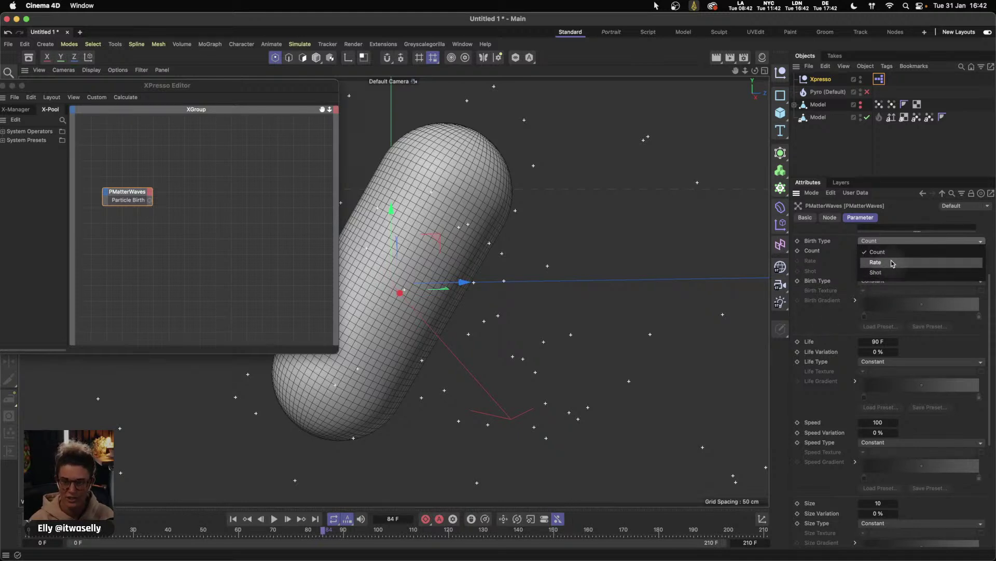
pyautogui.click(823, 320)
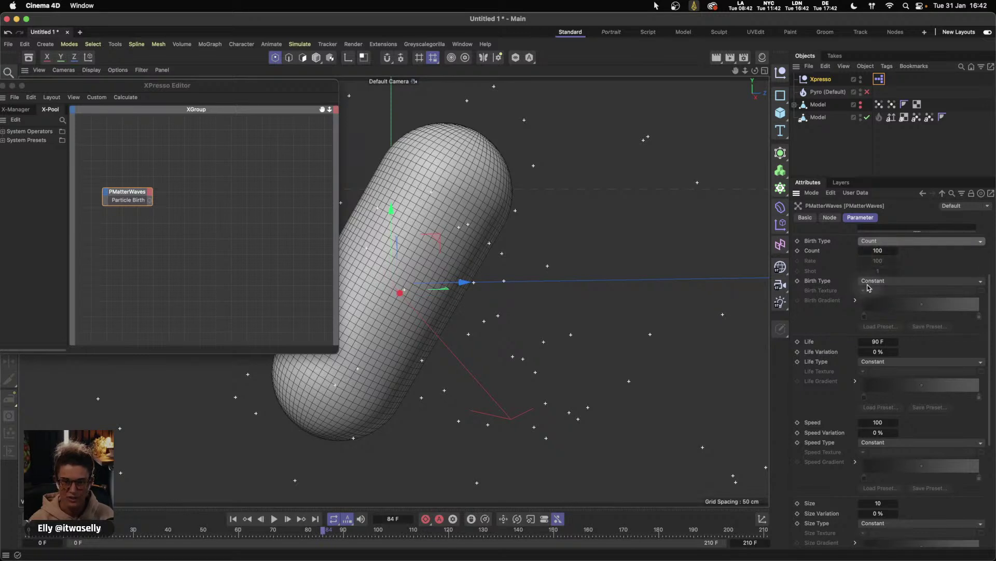
pyautogui.click(883, 250)
pyautogui.write('1000')
pyautogui.press('Return')
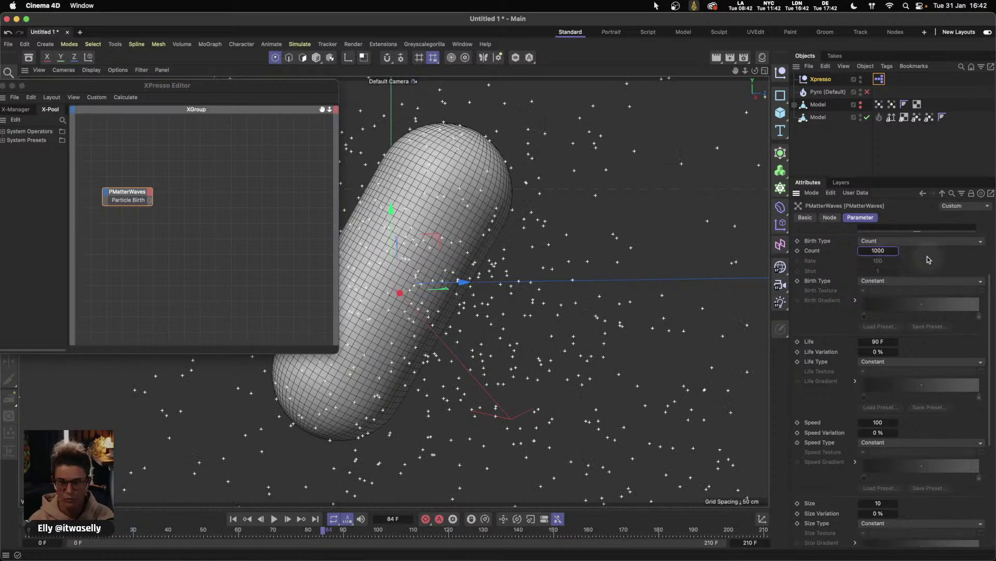
pyautogui.click(233, 519)
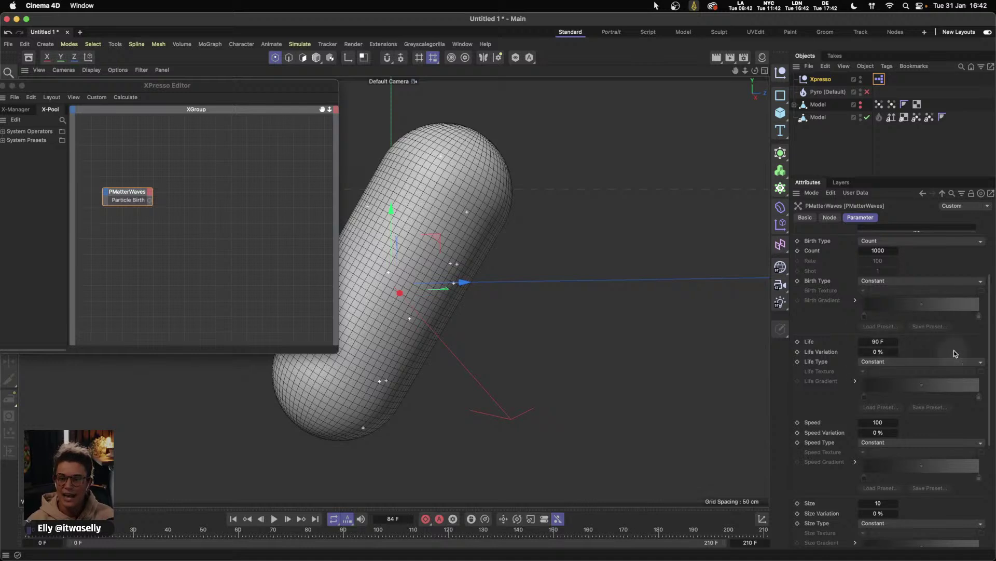
# - Set the PMatterWaves particle life to 30 F and its life variation to 100%
pyautogui.scroll(-3, 939, 357)
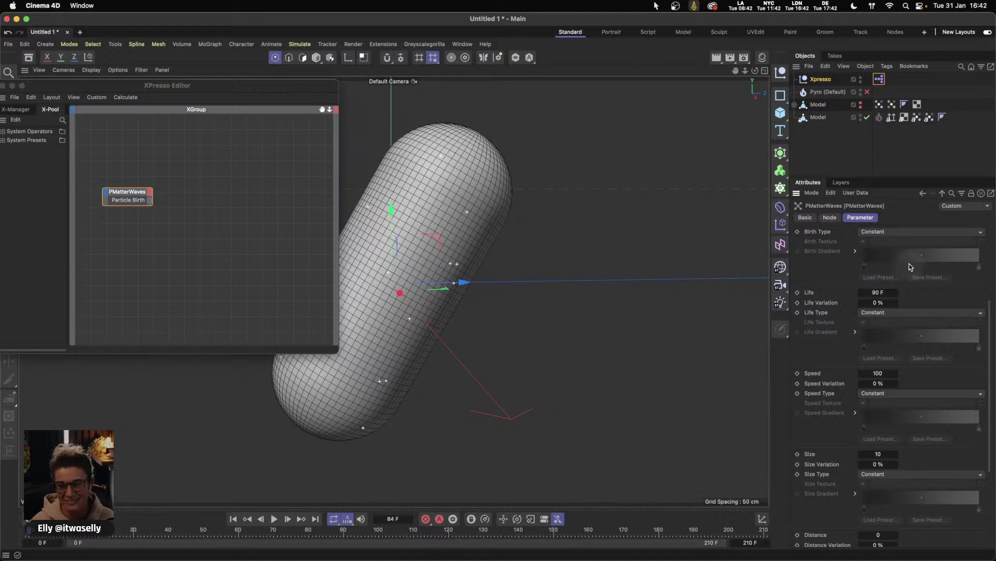
pyautogui.click(877, 292)
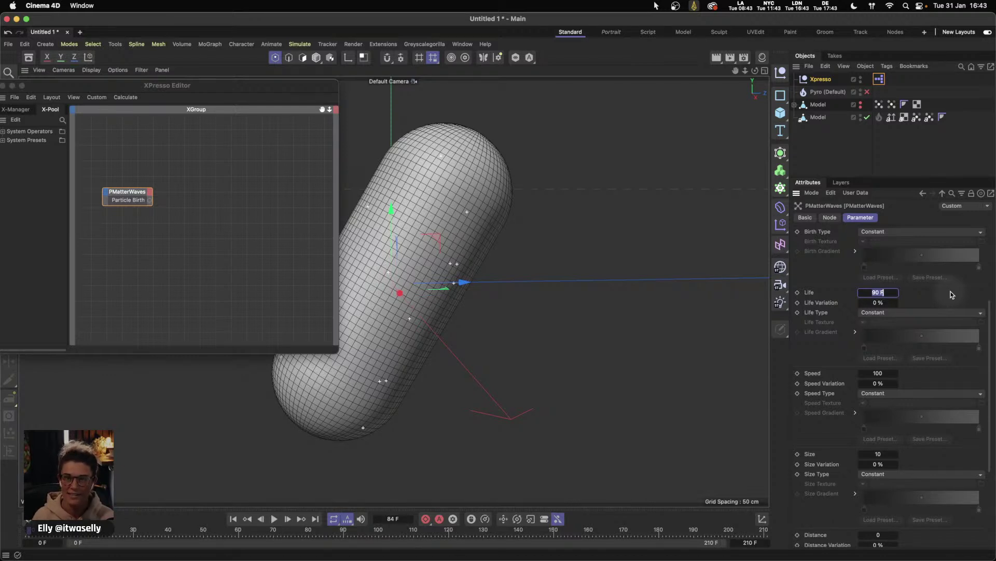
pyautogui.write('30')
pyautogui.press('Return')
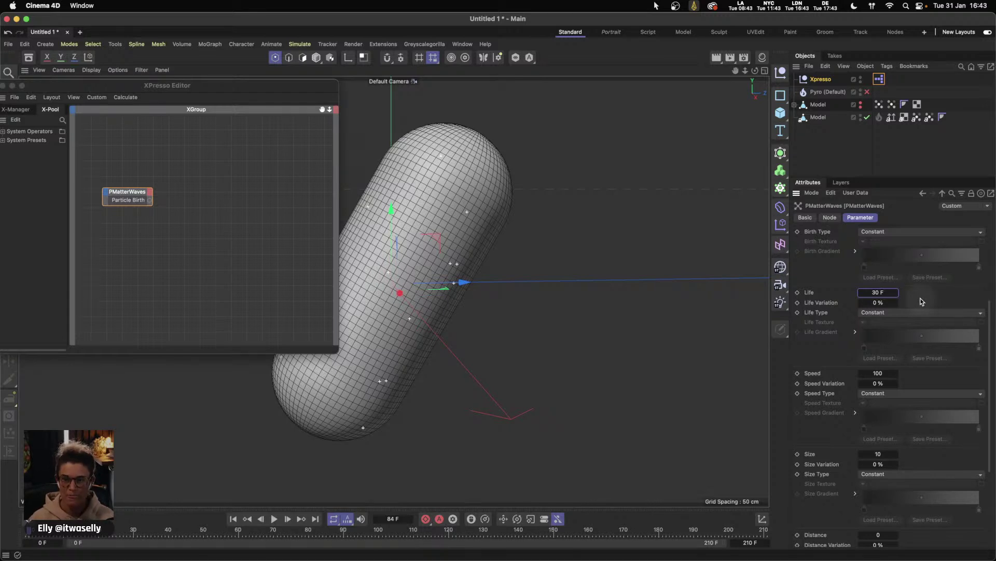
pyautogui.press('Tab')
pyautogui.write('100')
pyautogui.press('Return')
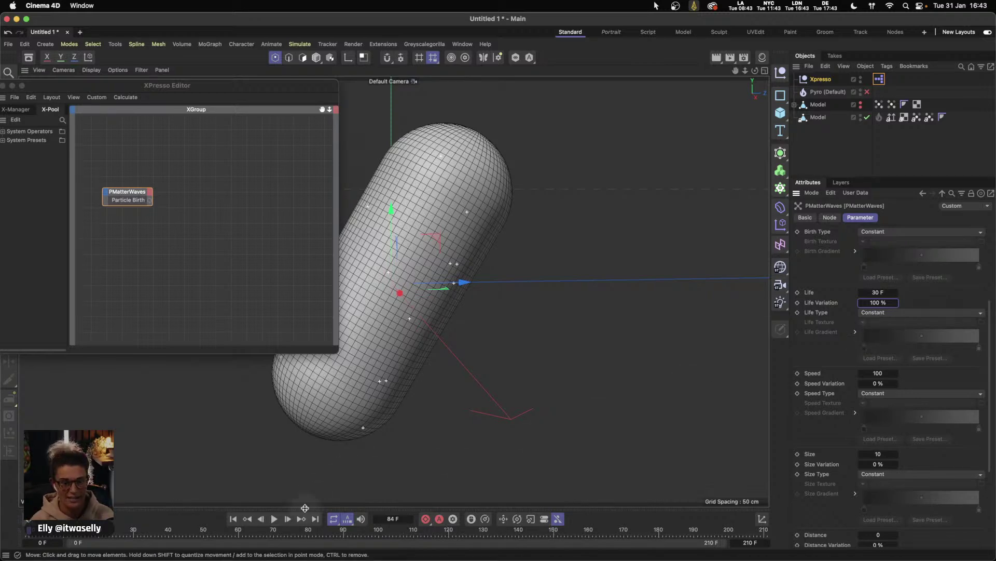
# - Play the animation to check the shortened particle life, and return to frame 0
pyautogui.click(240, 519)
pyautogui.click(273, 519)
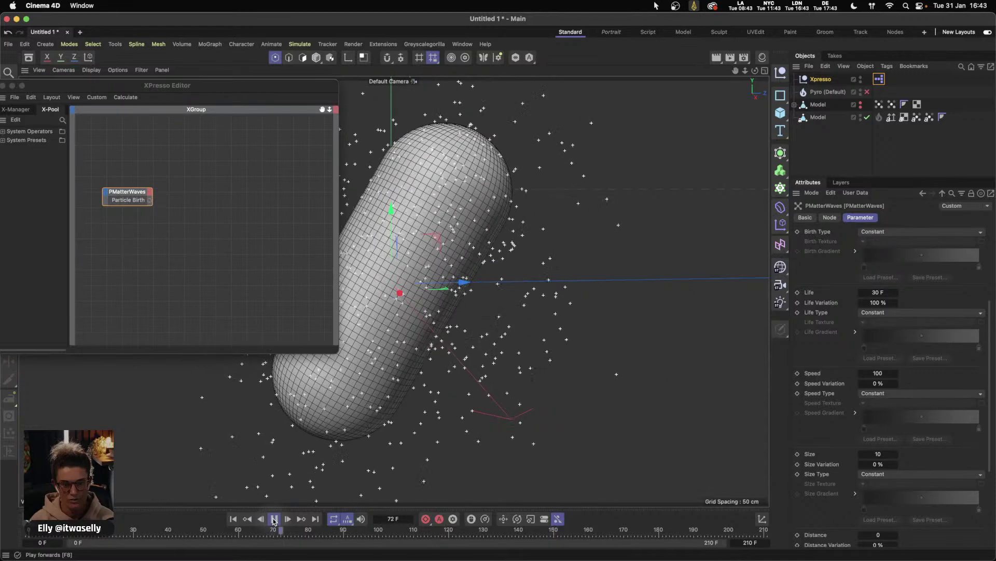
pyautogui.click(274, 519)
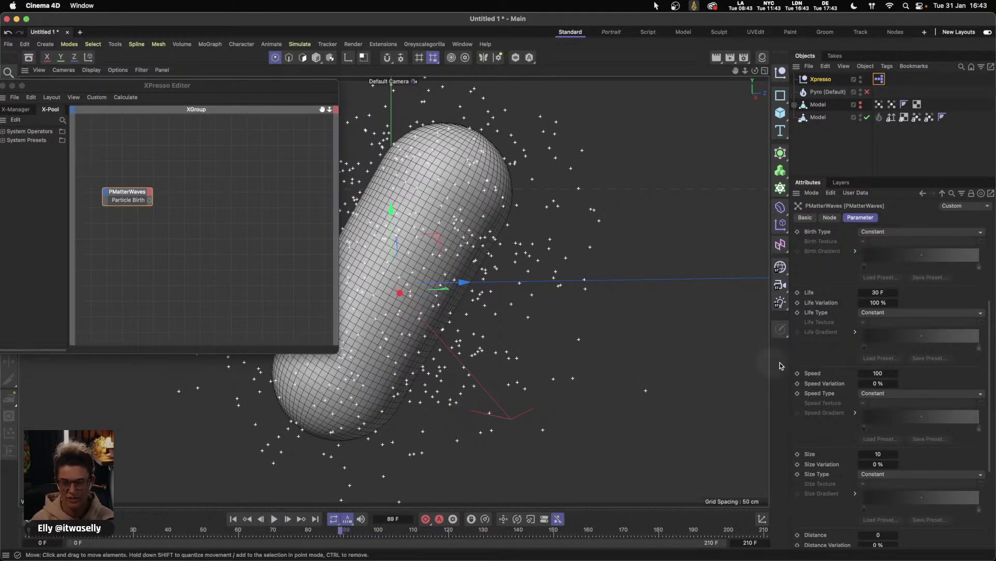
pyautogui.click(233, 519)
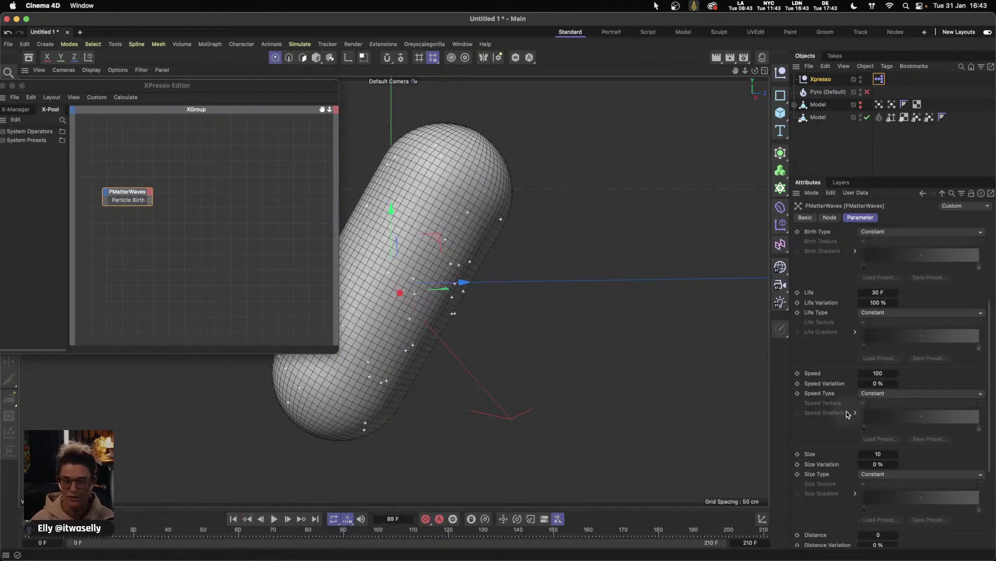
# - Set the PMatterWaves particle speed to 0 and play the animation to preview the result
pyautogui.click(889, 375)
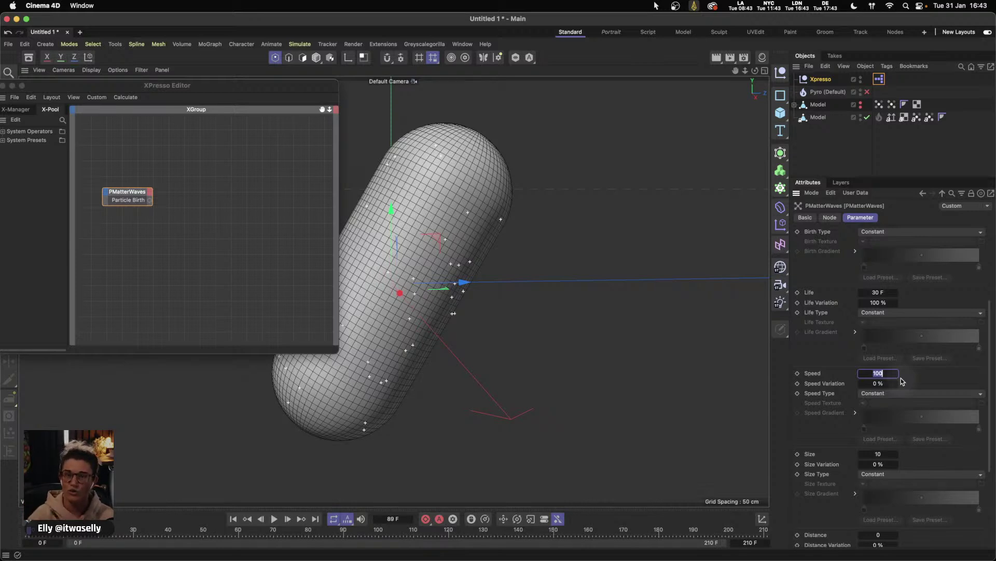
pyautogui.write('0')
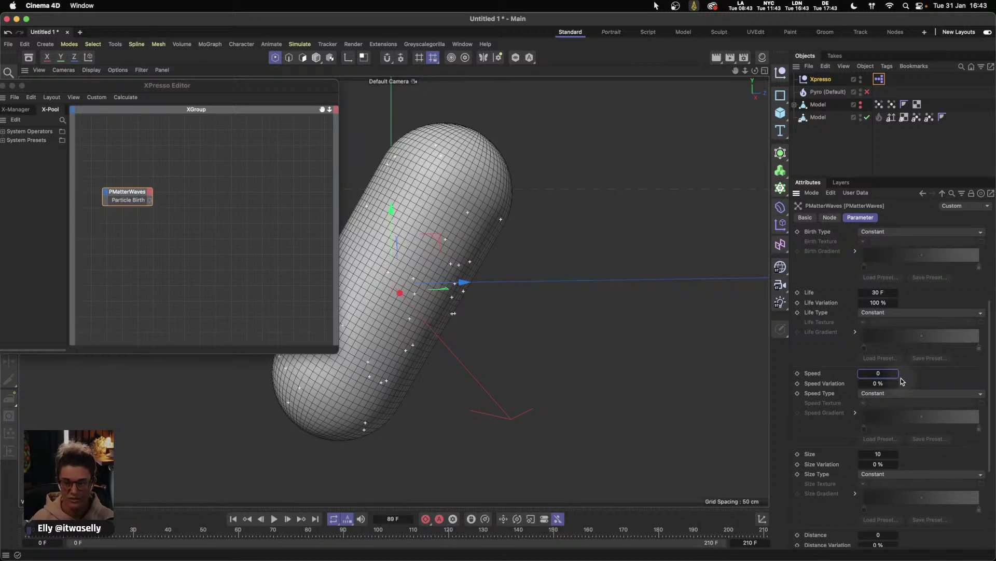
pyautogui.press('Return')
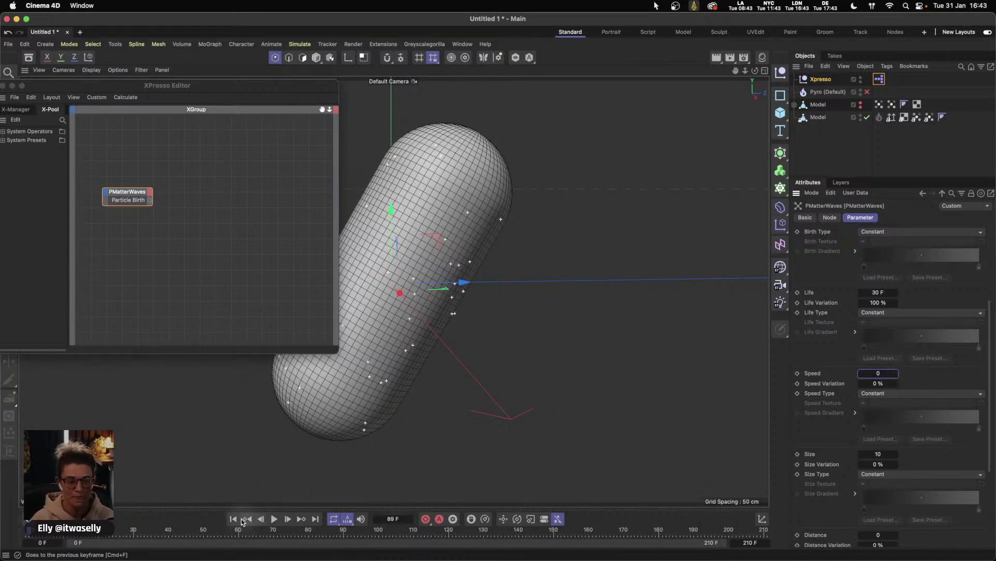
pyautogui.click(274, 519)
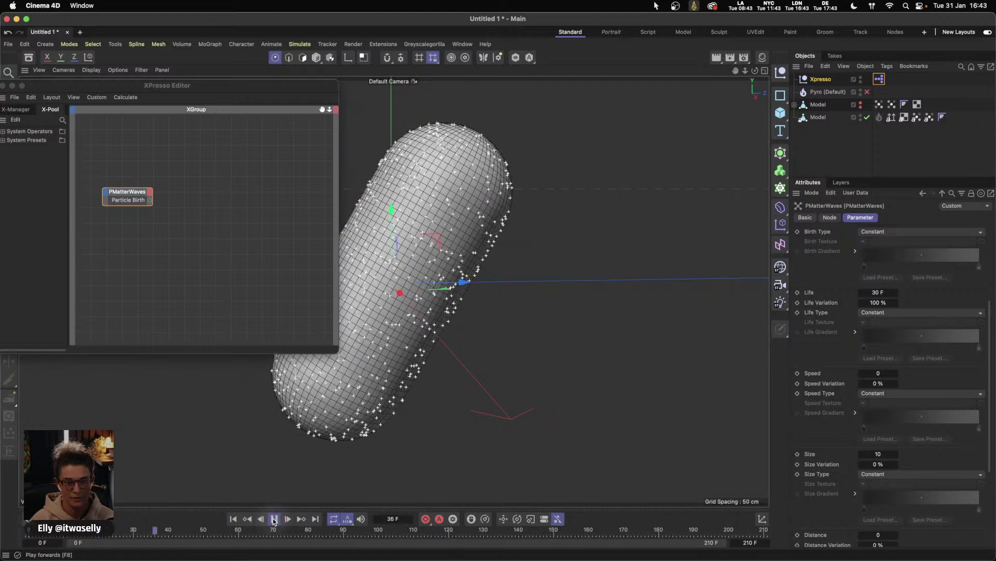
pyautogui.click(275, 519)
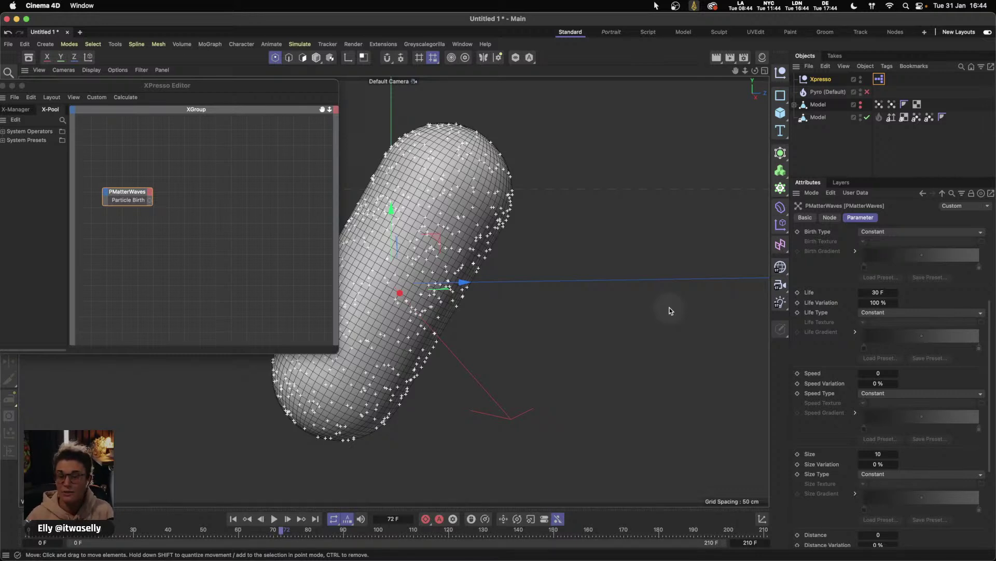
# - Close the XPresso Editor and return the animation to frame 0
pyautogui.moveTo(989, 312); pyautogui.dragTo(991, 207)
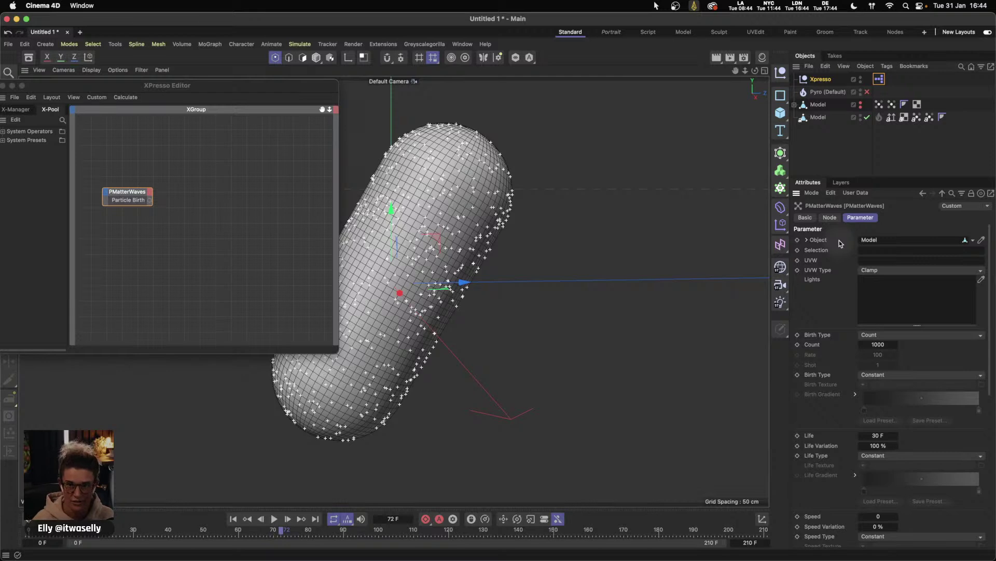
pyautogui.moveTo(236, 89); pyautogui.dragTo(303, 91)
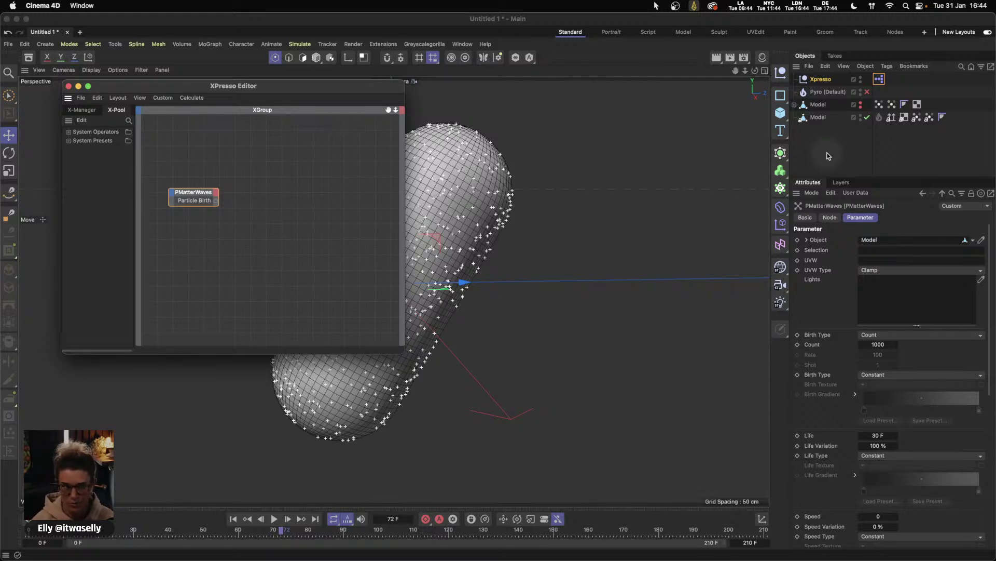
pyautogui.click(68, 86)
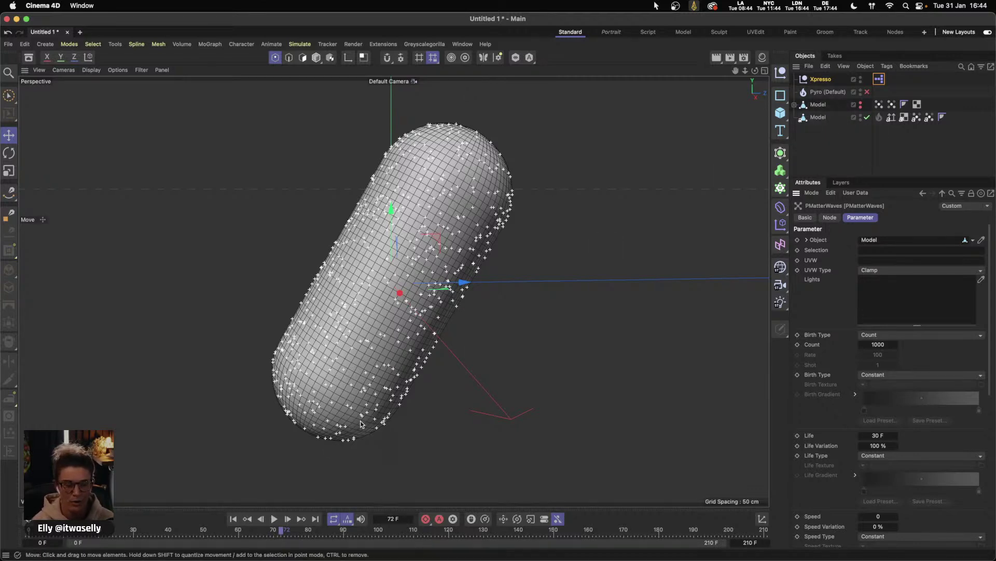
pyautogui.click(233, 518)
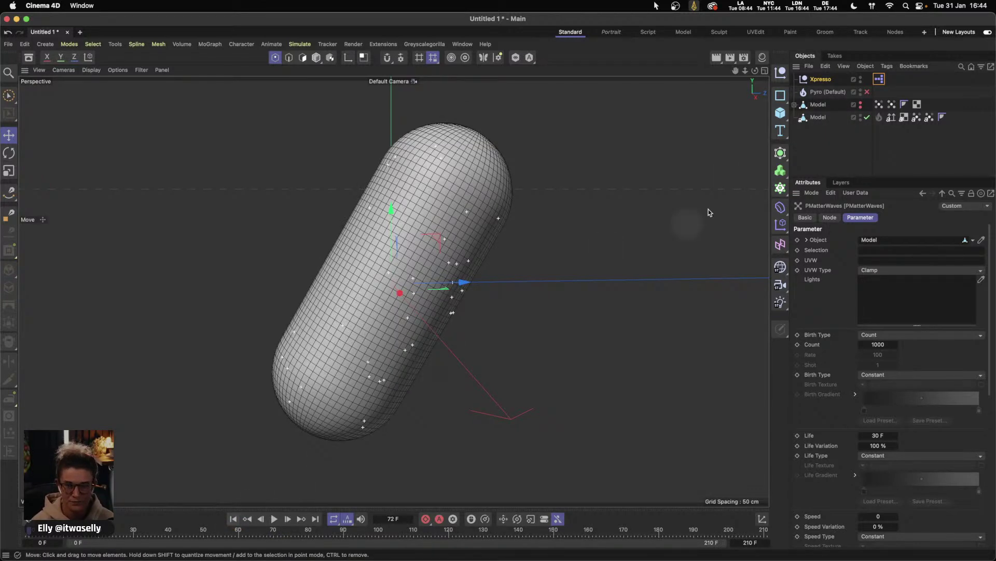
# - Add a Polygon Selection tag to the hidden polygon Model and name it "Particles"
pyautogui.rightClick(819, 107)
pyautogui.write('pol')
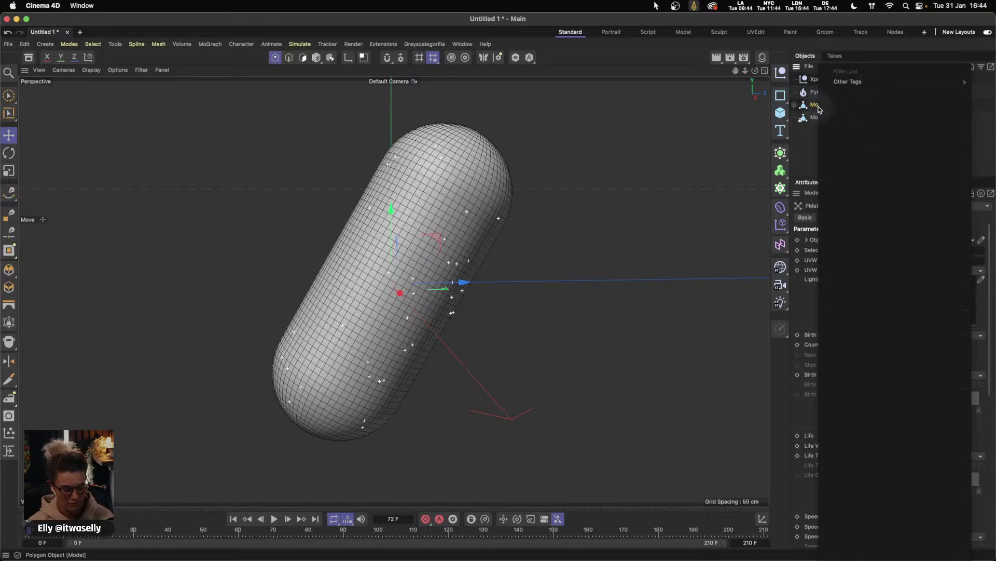
pyautogui.moveTo(851, 82)
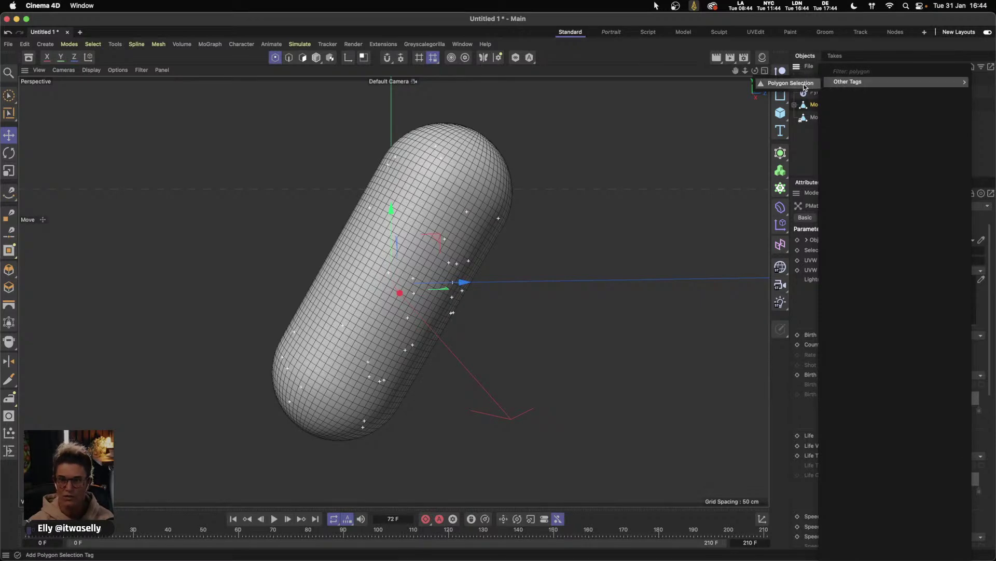
pyautogui.click(808, 89)
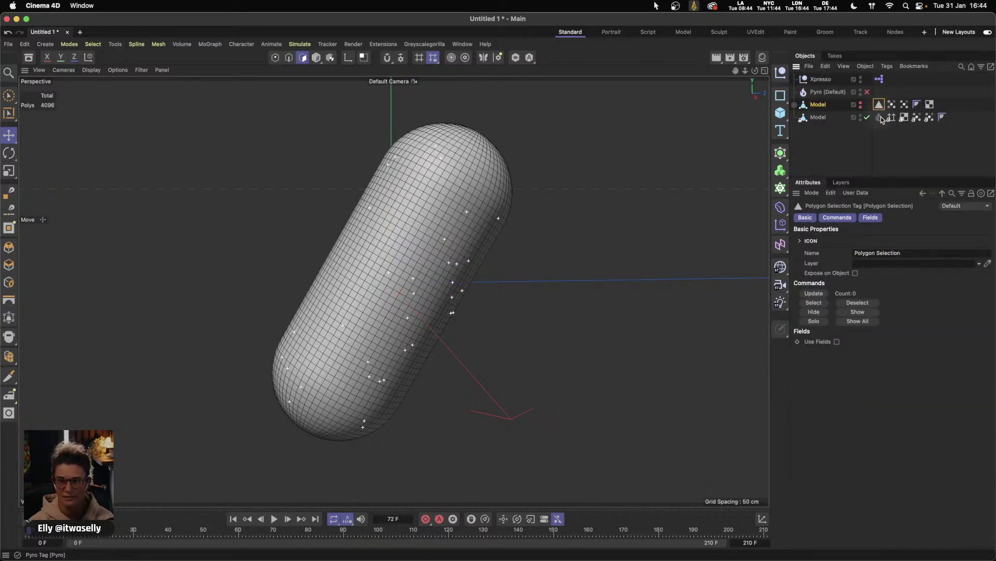
pyautogui.click(914, 255)
pyautogui.write('P')
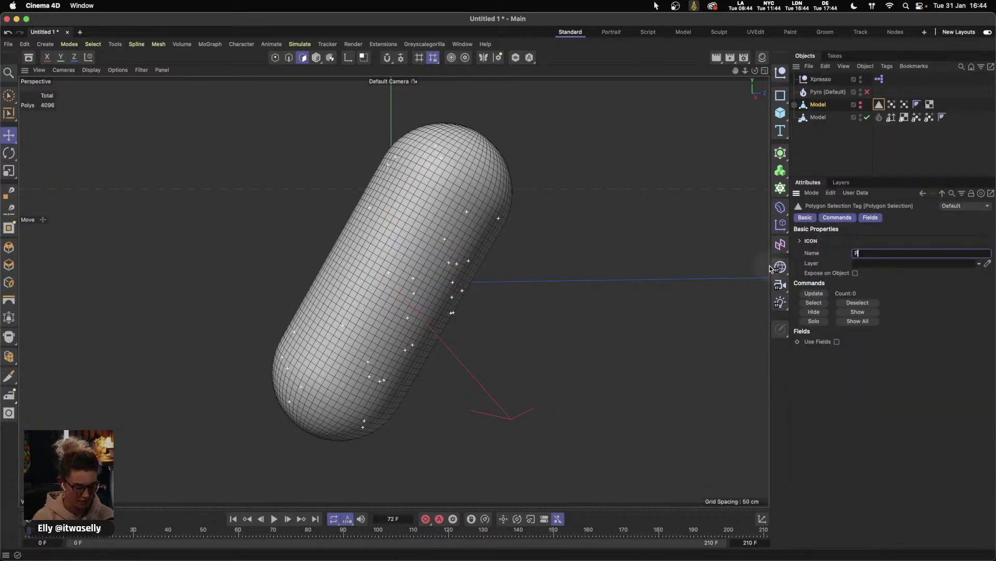
pyautogui.write('articles')
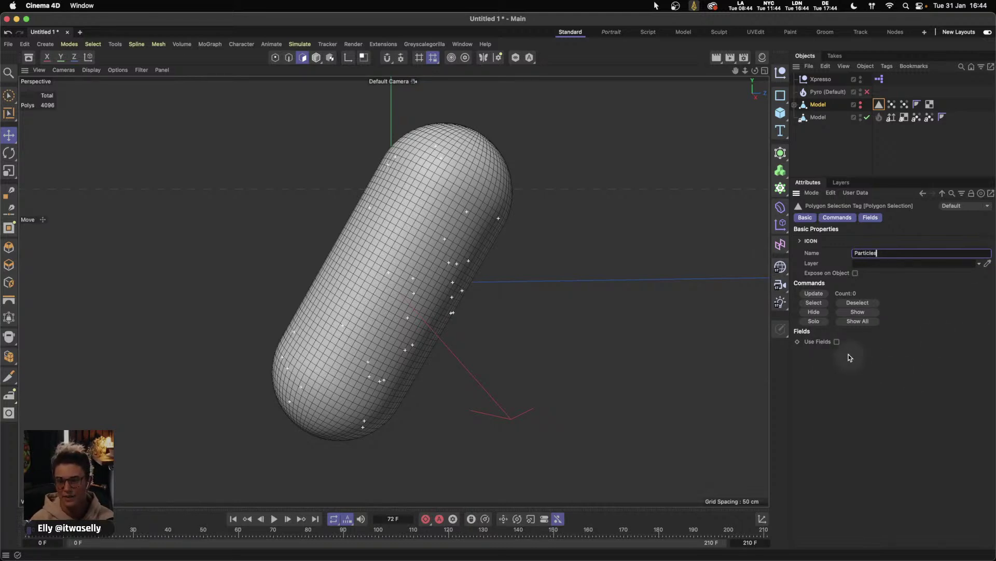
# - Enable fields on the Particles selection tag and replace its Freeze layer with the Alembic Model's Density tag
pyautogui.click(837, 342)
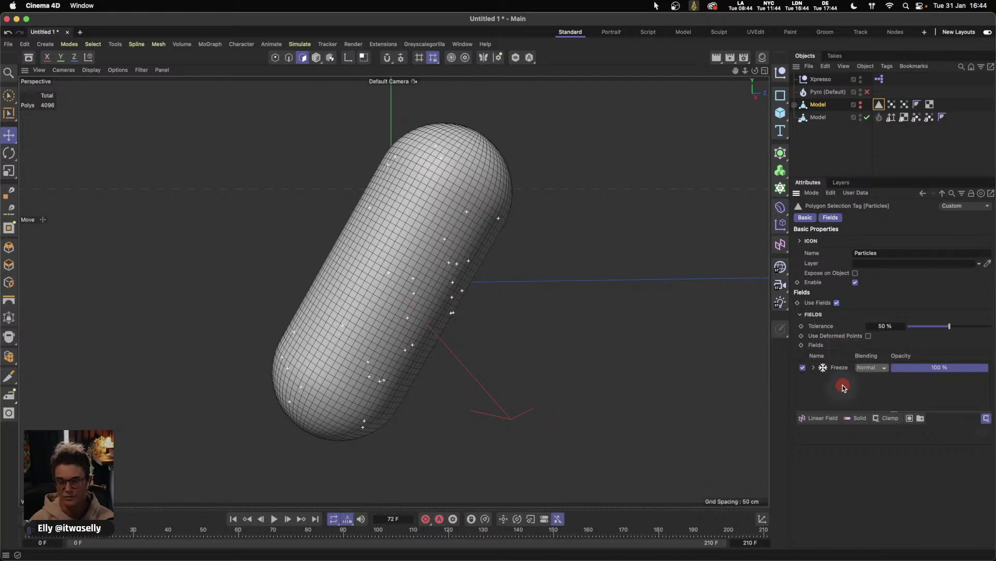
pyautogui.click(838, 367)
pyautogui.press('Delete')
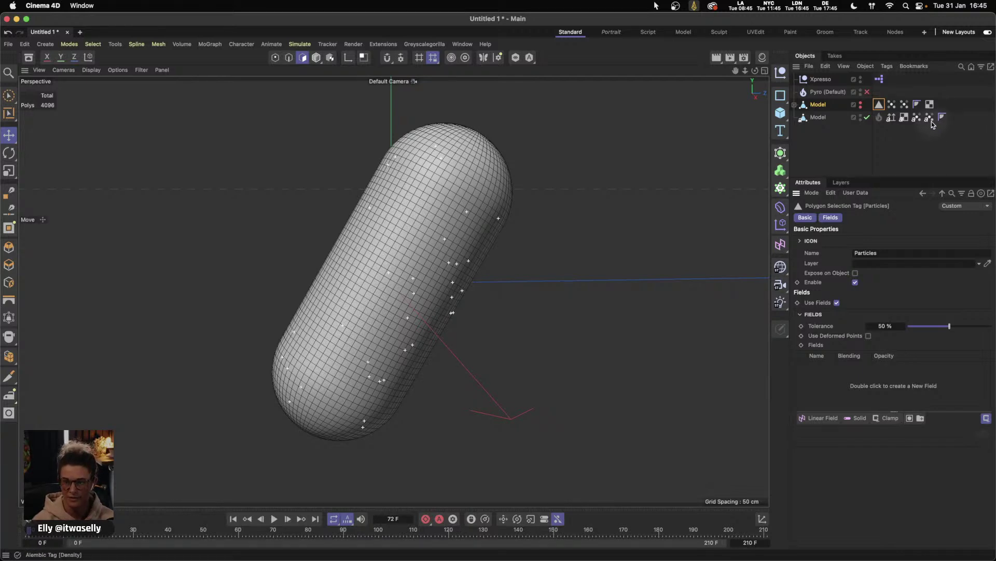
pyautogui.moveTo(930, 117); pyautogui.dragTo(824, 371)
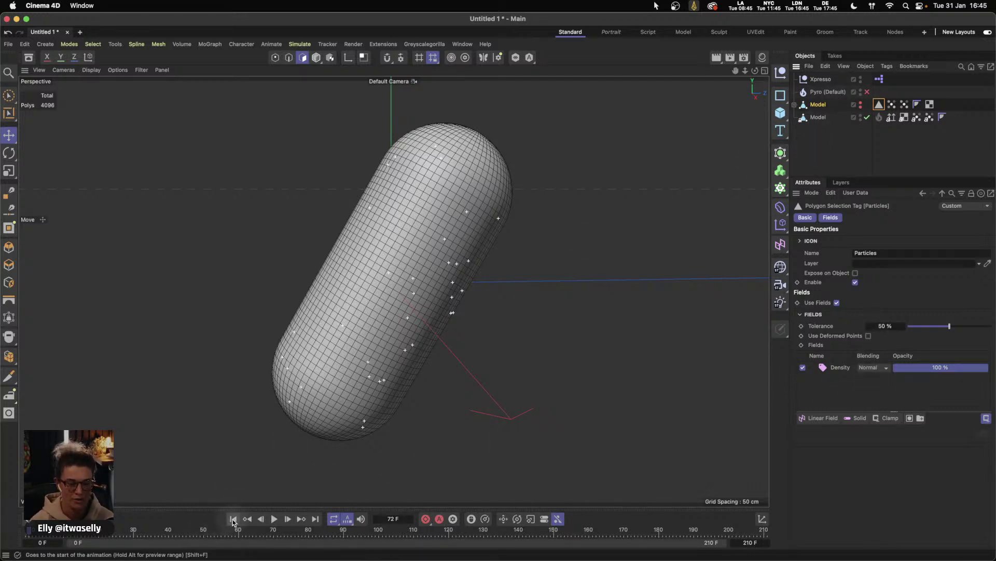
# - Play the animation to preview the particle emission on the capsule, and return to the first frame
pyautogui.click(274, 519)
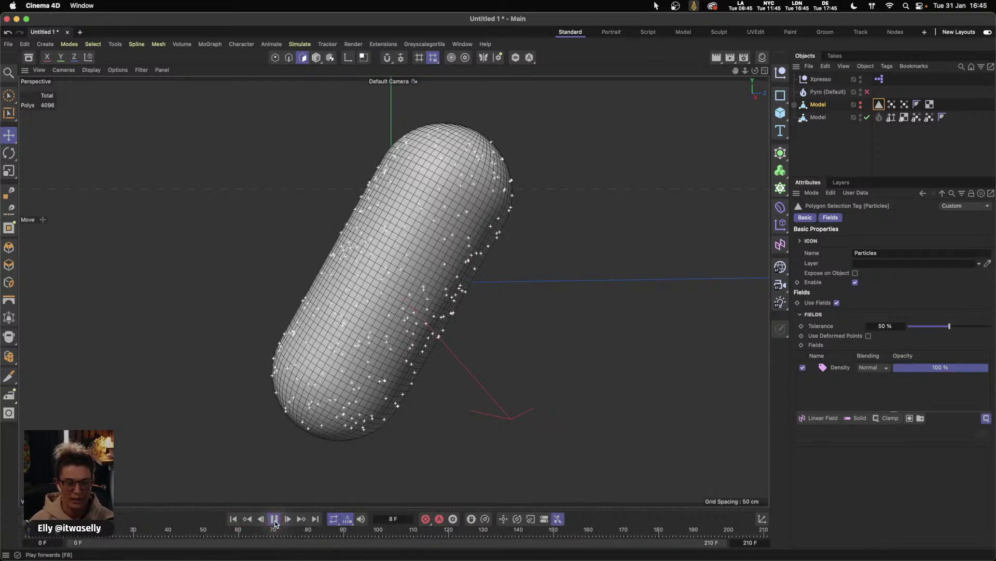
pyautogui.click(274, 519)
pyautogui.click(233, 519)
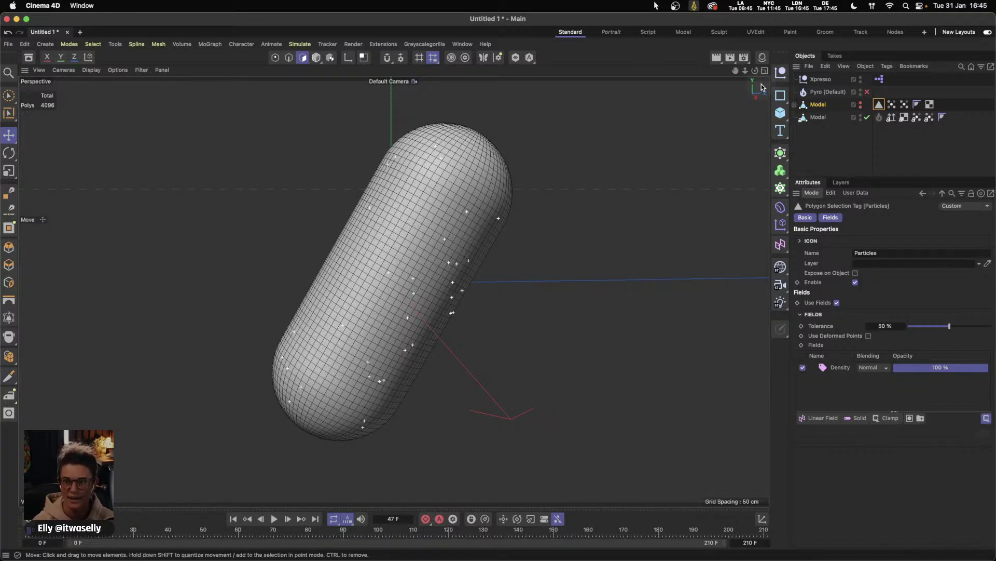
# - Create a new material, assign it to the hidden polygon Model, and colour it teal with H 189°, S 69% and V 80%
pyautogui.click(763, 57)
pyautogui.doubleClick(637, 103)
pyautogui.click(638, 103)
pyautogui.moveTo(640, 105); pyautogui.dragTo(828, 111)
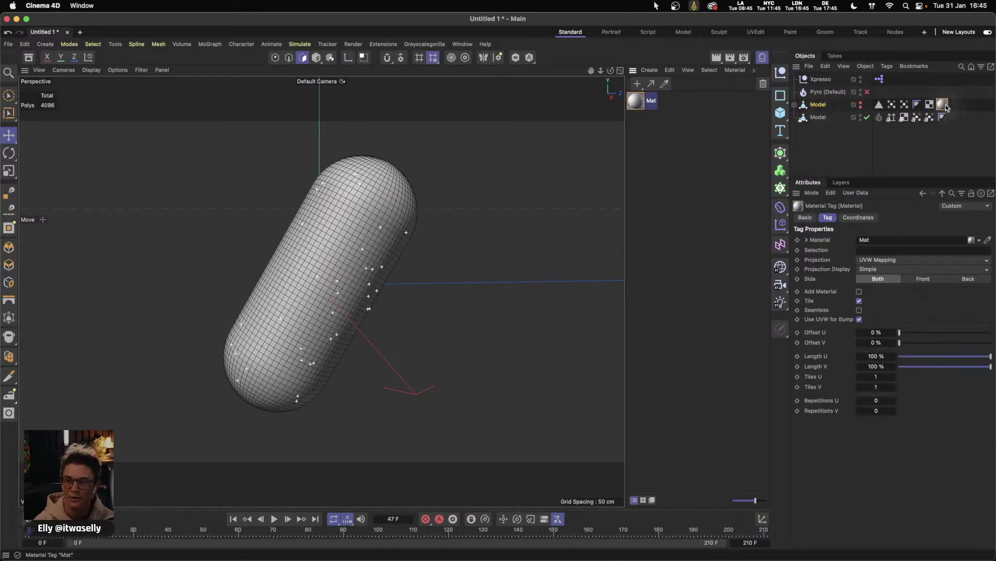
pyautogui.click(636, 101)
pyautogui.moveTo(934, 327); pyautogui.dragTo(953, 338)
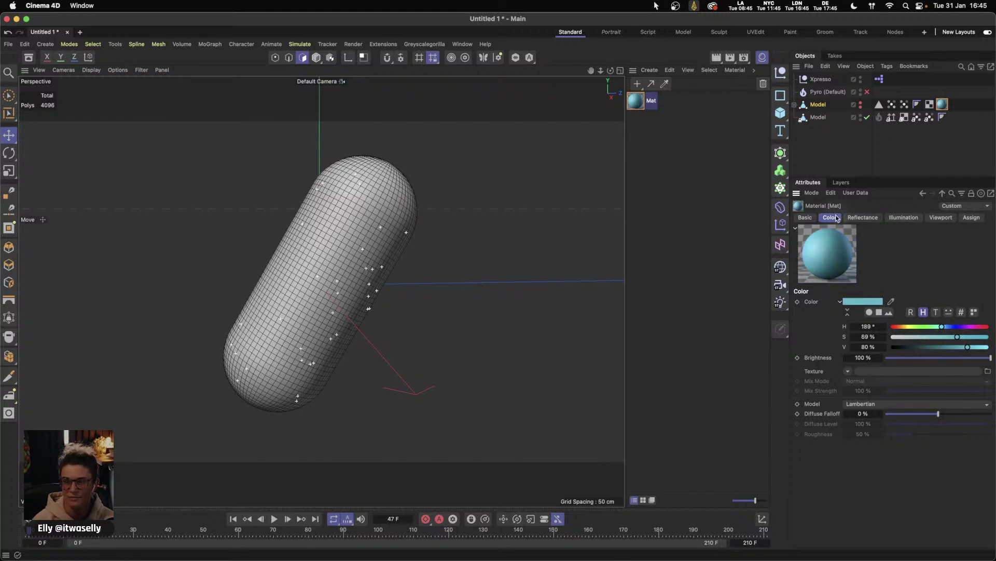
# - Limit the material to the Particles selection, hide the Alembic Model and show the polygon Model
pyautogui.click(942, 104)
pyautogui.moveTo(879, 105); pyautogui.dragTo(885, 250)
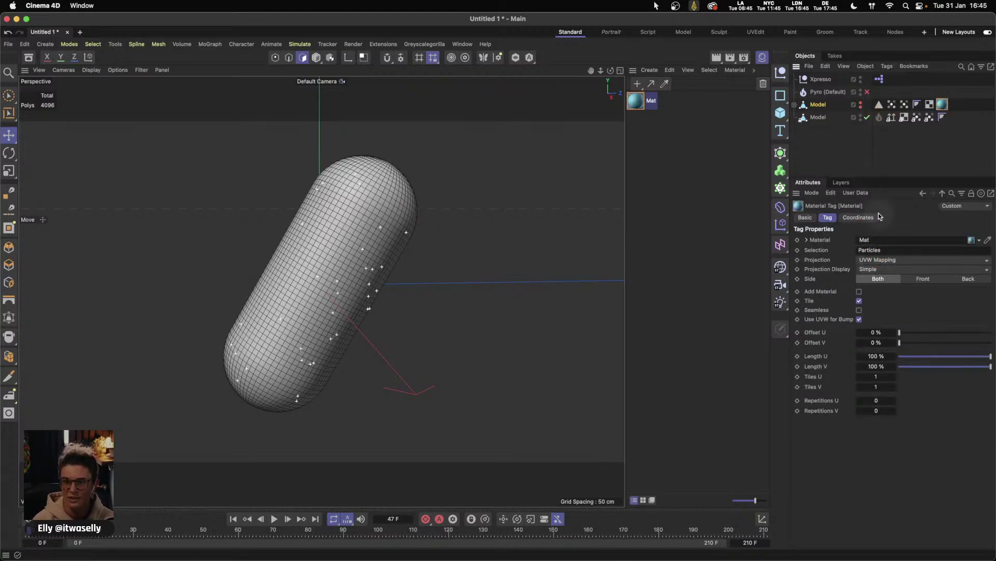
pyautogui.click(861, 116)
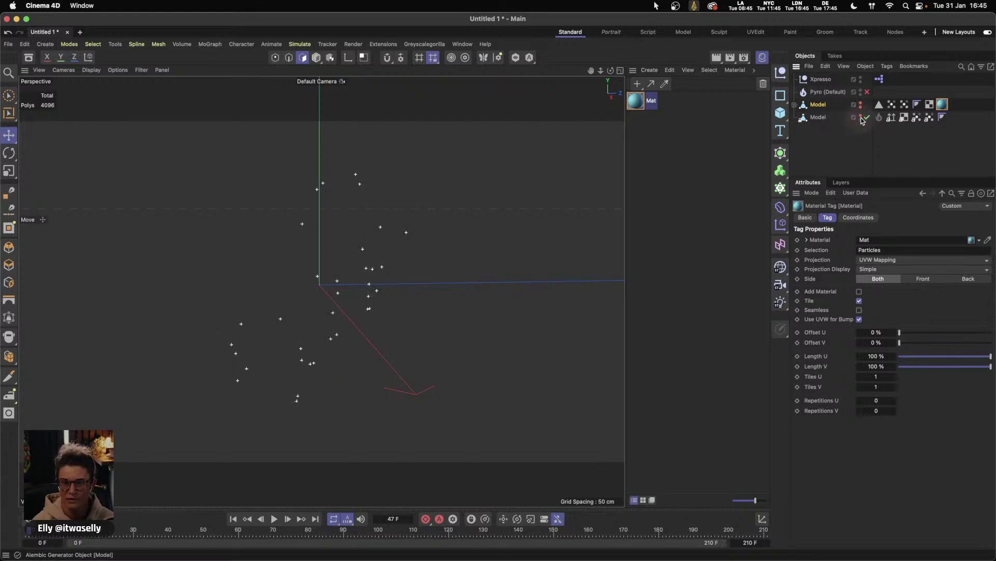
pyautogui.click(861, 108)
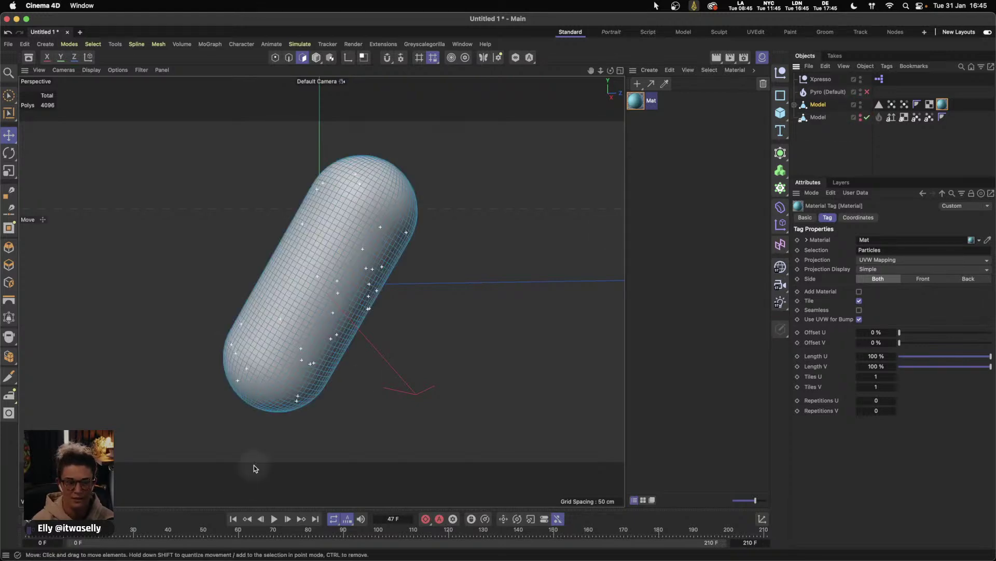
# - Deselect everything, switch to Model mode and play the animation to examine how the Particles selection travels along the capsule
pyautogui.click(871, 166)
pyautogui.click(316, 57)
pyautogui.click(276, 519)
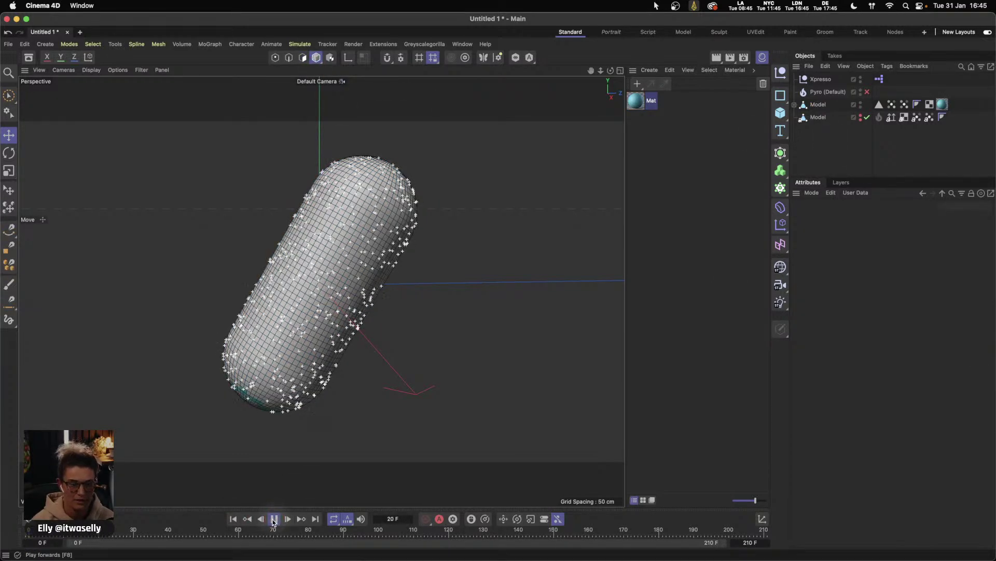
pyautogui.click(274, 519)
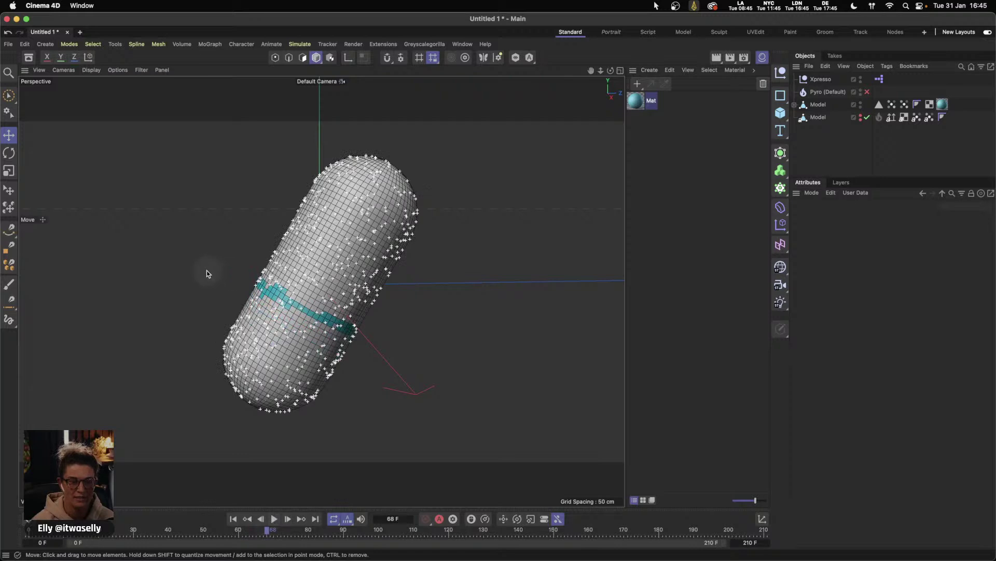
pyautogui.click(274, 518)
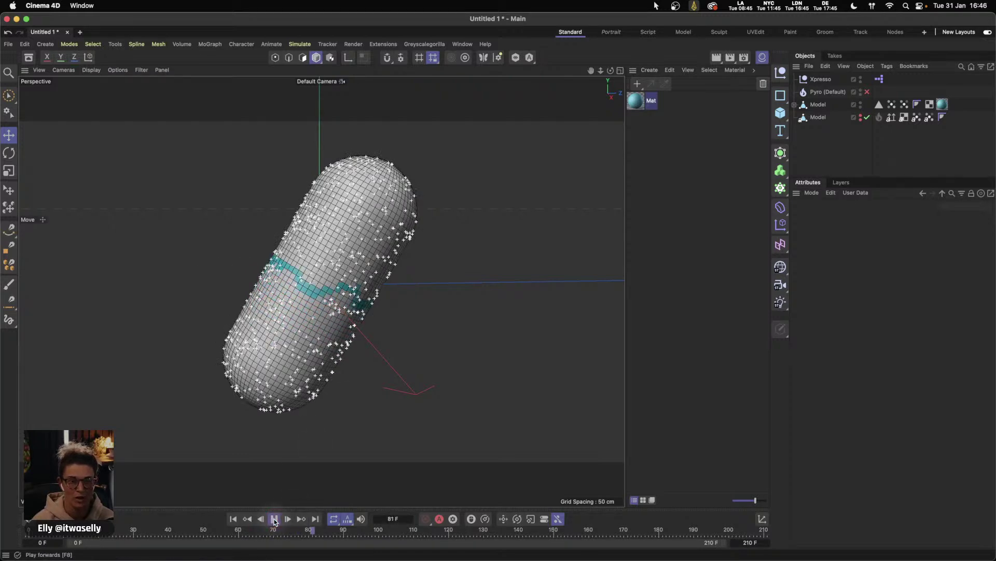
pyautogui.click(274, 519)
pyautogui.click(296, 480)
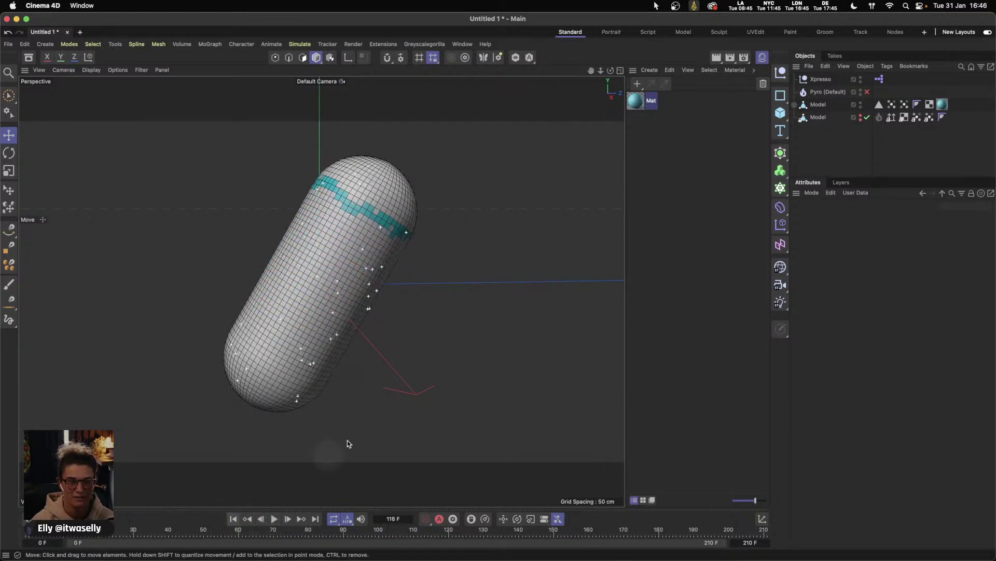
# - Delete the material tag, hide the polygon Model, show the Alembic Model again and close the Material Manager
pyautogui.click(942, 104)
pyautogui.press('Delete')
pyautogui.click(861, 104)
pyautogui.click(860, 104)
pyautogui.click(863, 118)
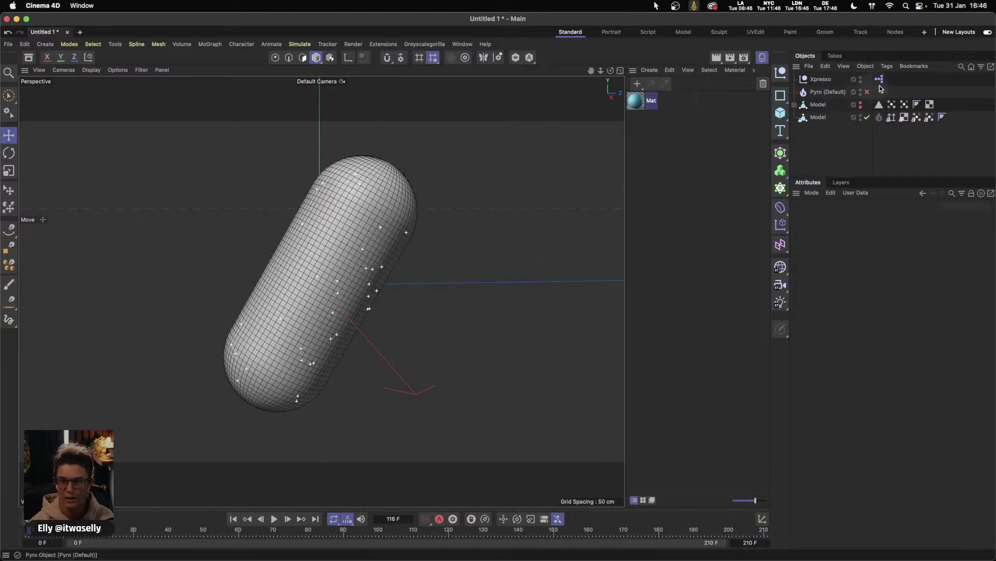
pyautogui.click(762, 57)
# - Reopen the XPresso Editor and set the Particles selection tag as the Selection of the PMatterWaves node
pyautogui.doubleClick(879, 79)
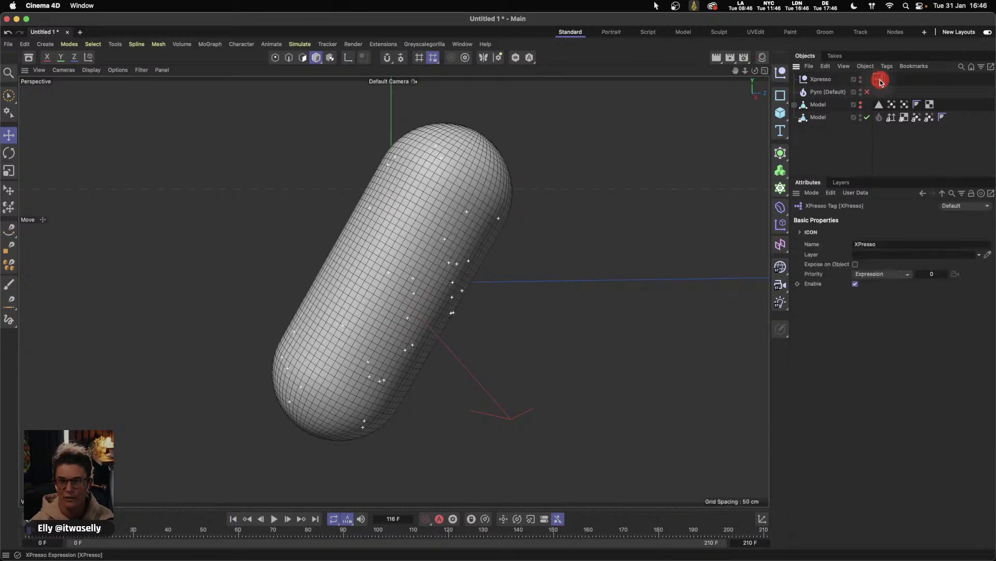
pyautogui.moveTo(885, 92); pyautogui.dragTo(697, 60)
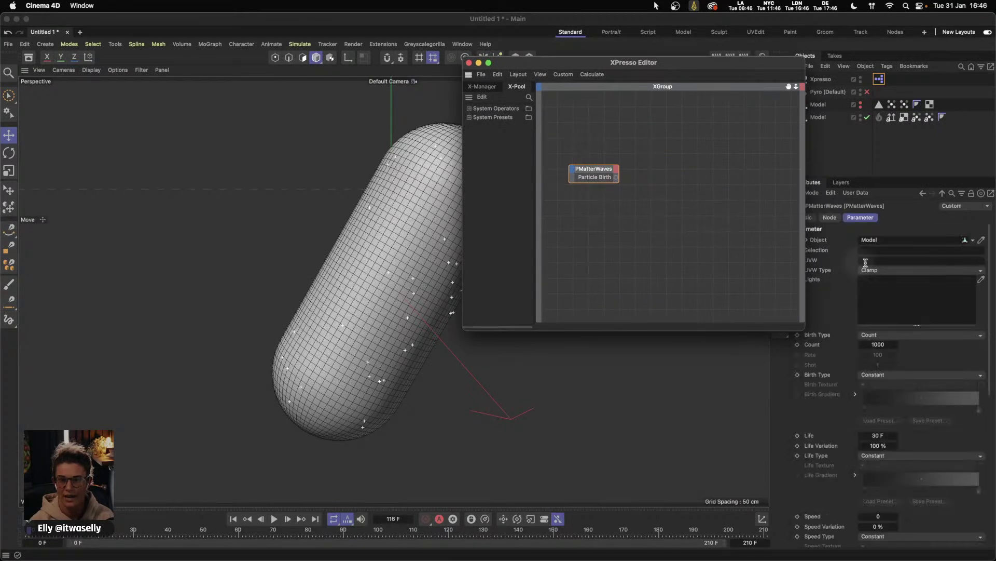
pyautogui.moveTo(770, 63); pyautogui.dragTo(672, 59)
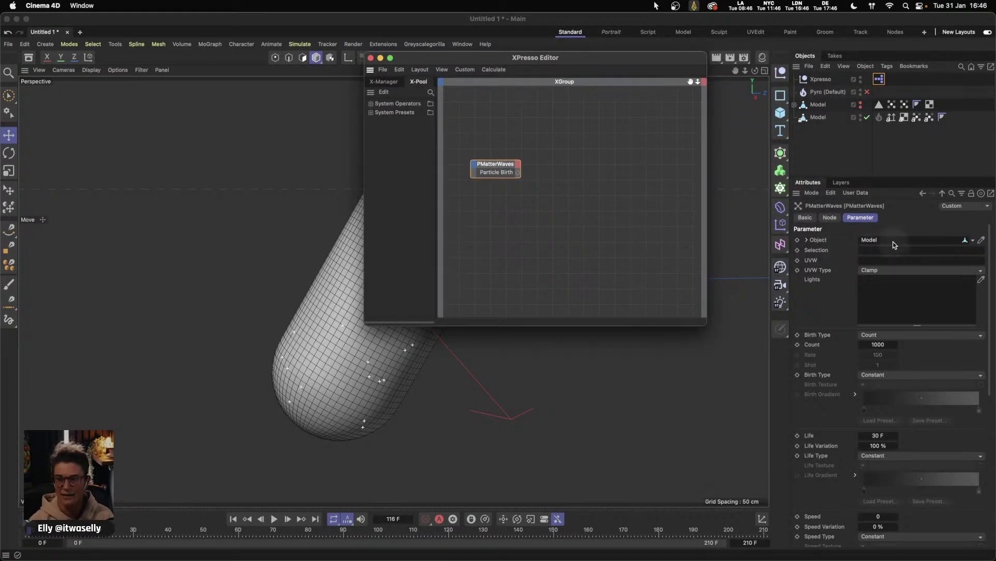
pyautogui.moveTo(885, 118); pyautogui.dragTo(882, 251)
pyautogui.moveTo(581, 57); pyautogui.dragTo(242, 54)
# - Play the animation from the start to check that emission follows the selection, keeping the XPresso Editor beside the capsule
pyautogui.click(233, 520)
pyautogui.click(274, 519)
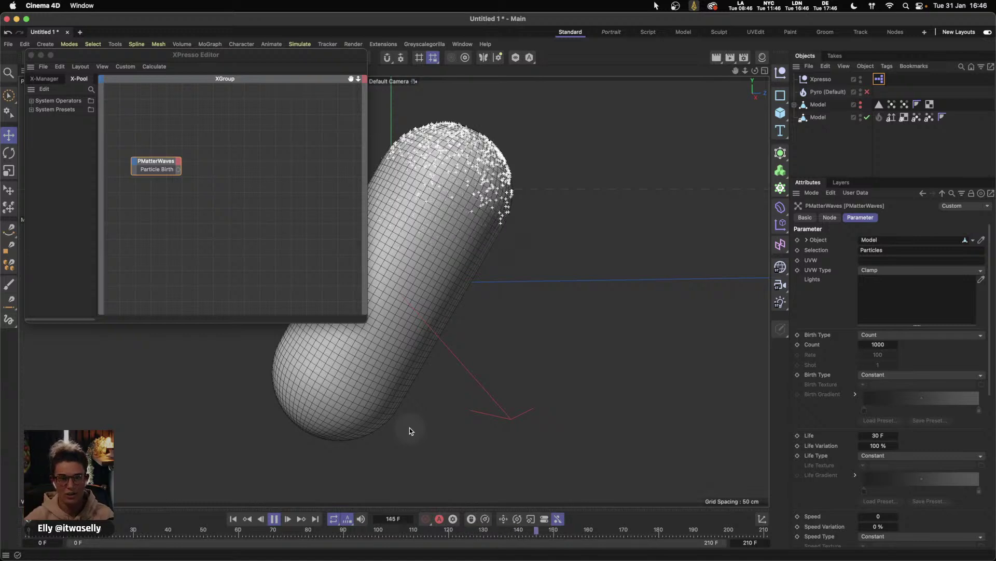
pyautogui.click(274, 520)
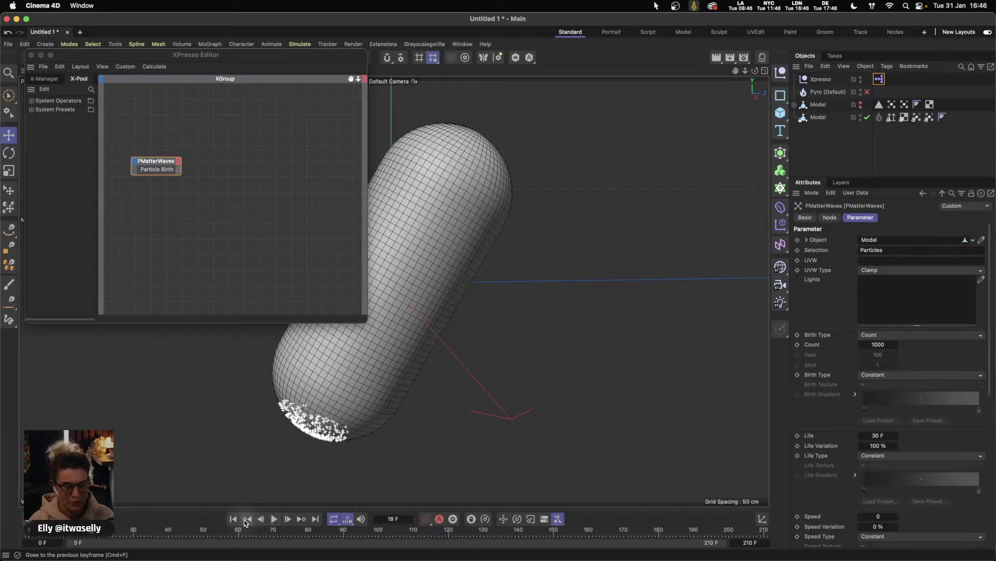
pyautogui.click(263, 58)
pyautogui.moveTo(263, 60); pyautogui.dragTo(257, 72)
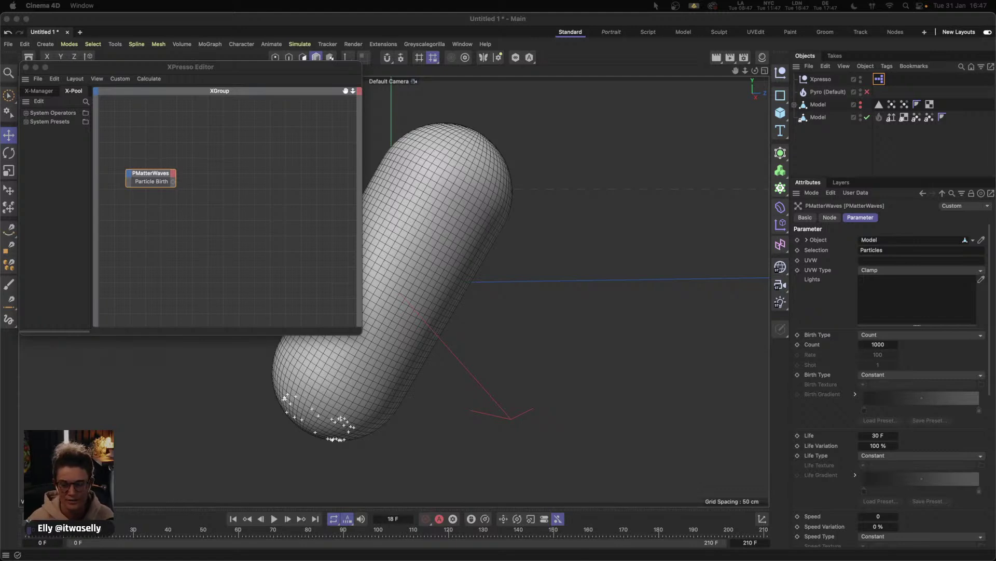
# - Add a Gravity force to the scene and play the animation to check whether it affects the particles
pyautogui.click(302, 45)
pyautogui.moveTo(317, 61)
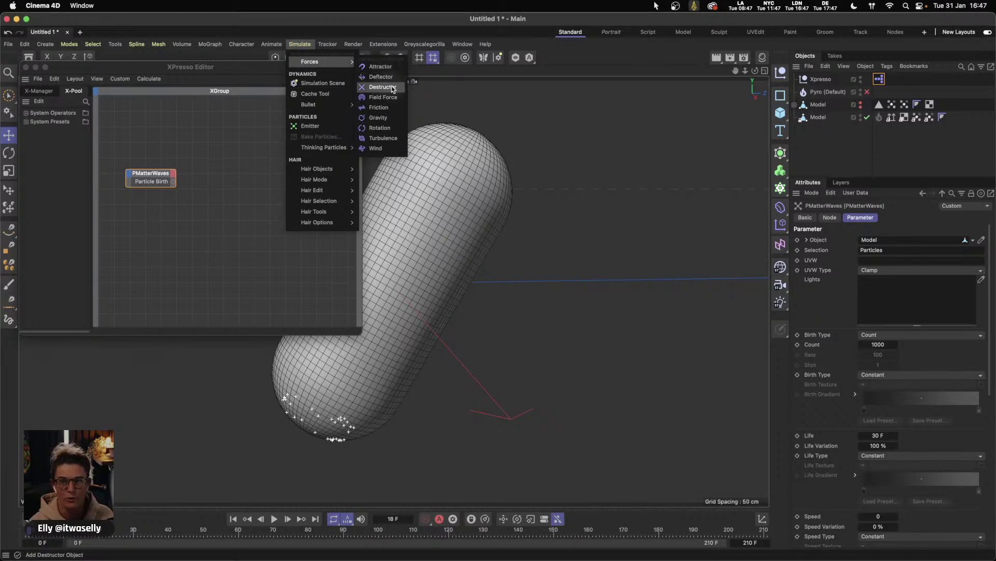
pyautogui.click(386, 118)
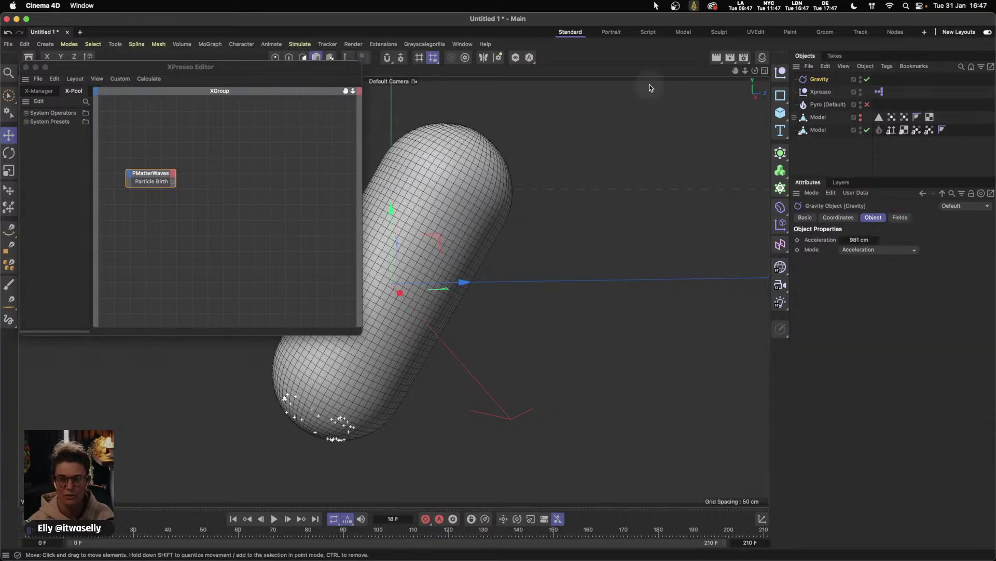
pyautogui.click(274, 519)
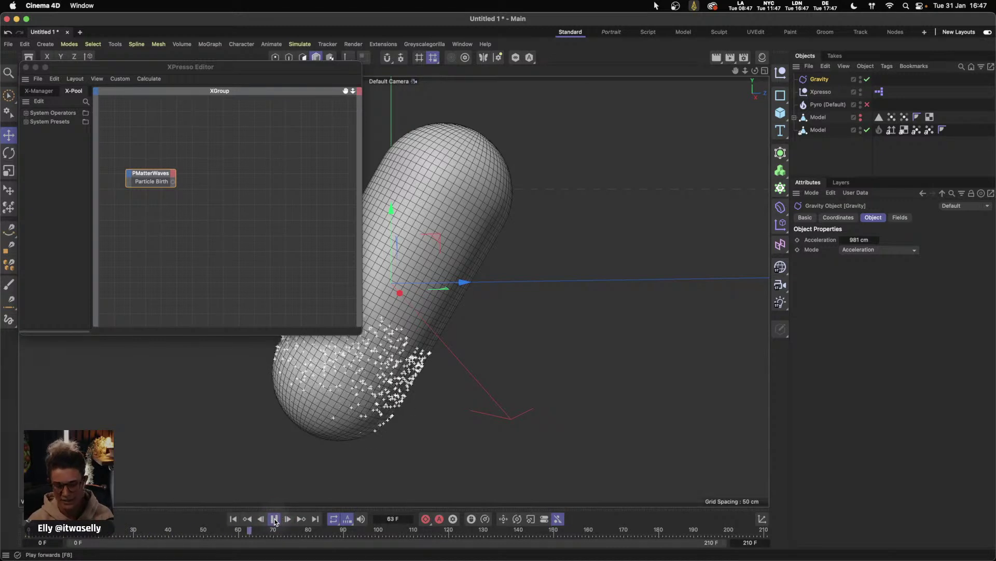
pyautogui.click(274, 519)
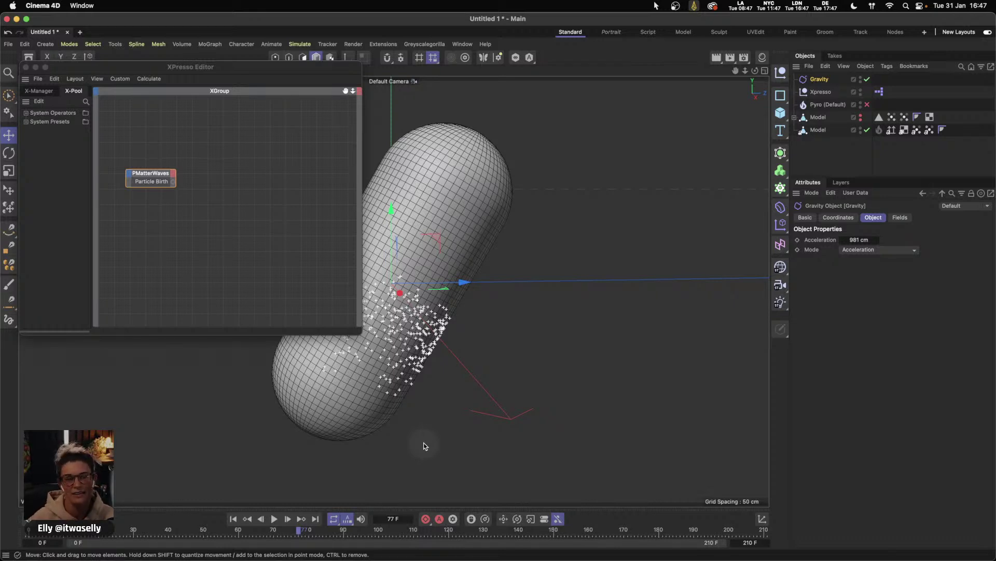
pyautogui.click(300, 44)
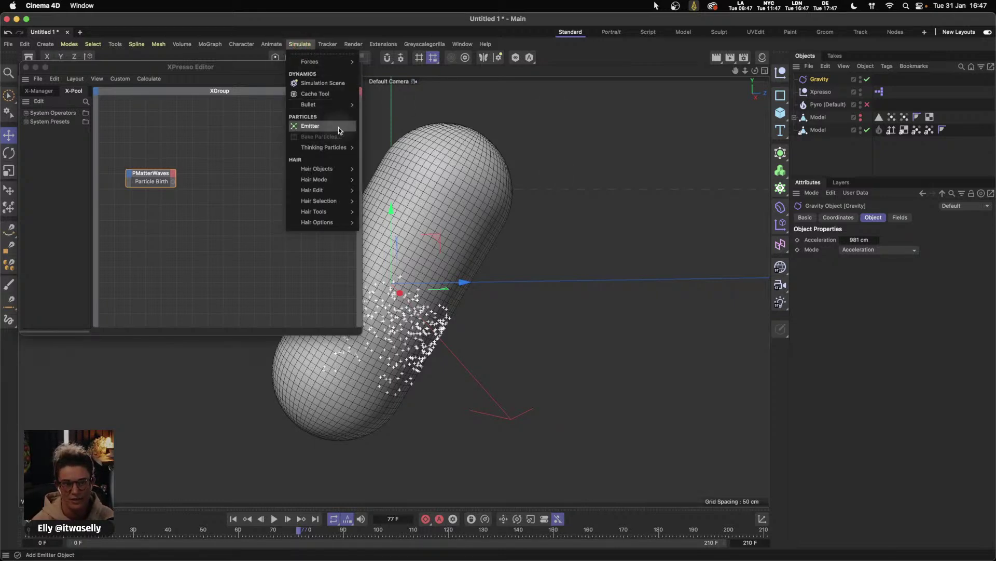
pyautogui.click(266, 121)
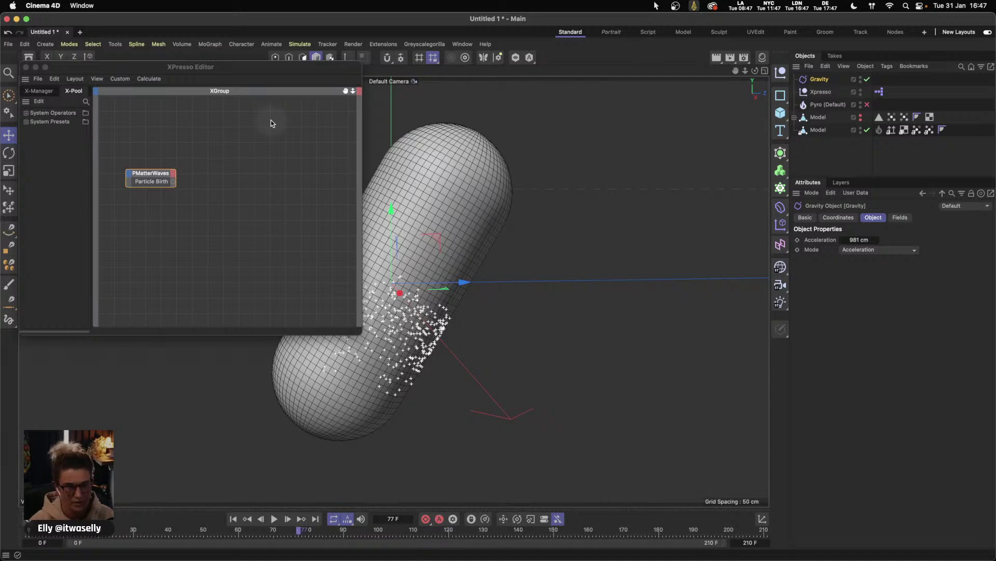
# - Add a PForceObject node to the XPresso graph and arrange it beside the PMatterWaves node
pyautogui.moveTo(171, 181); pyautogui.dragTo(165, 199)
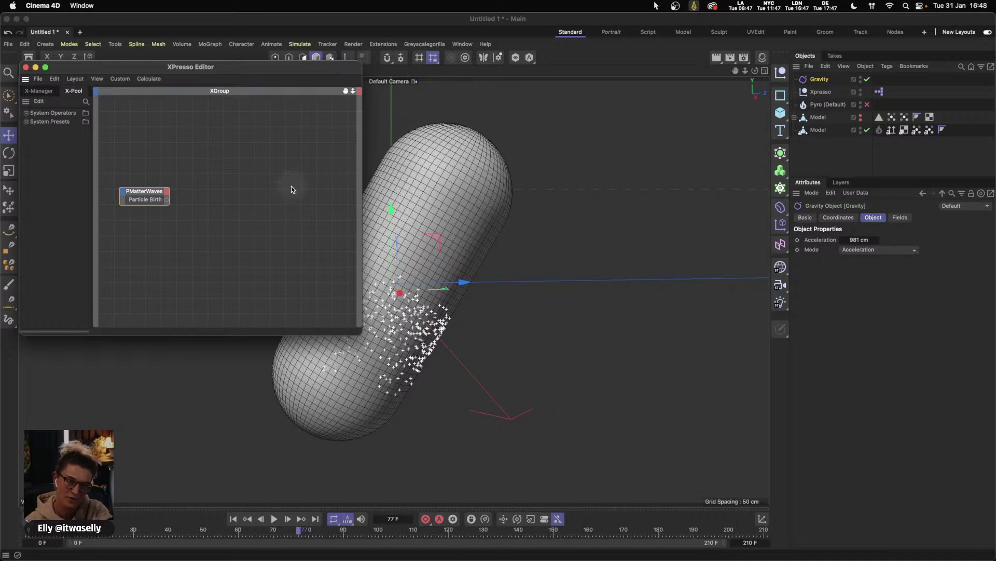
pyautogui.rightClick(253, 175)
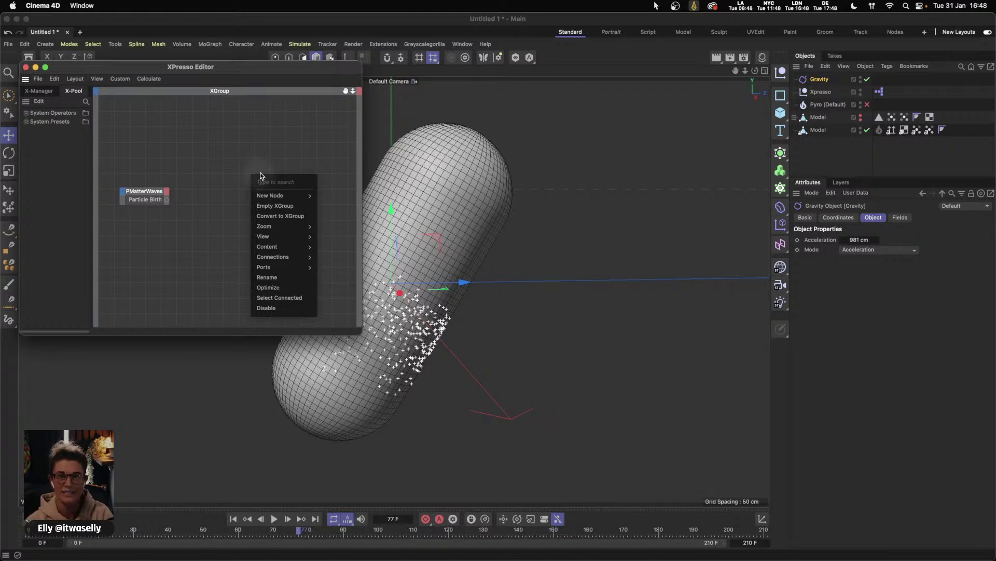
pyautogui.write('formu')
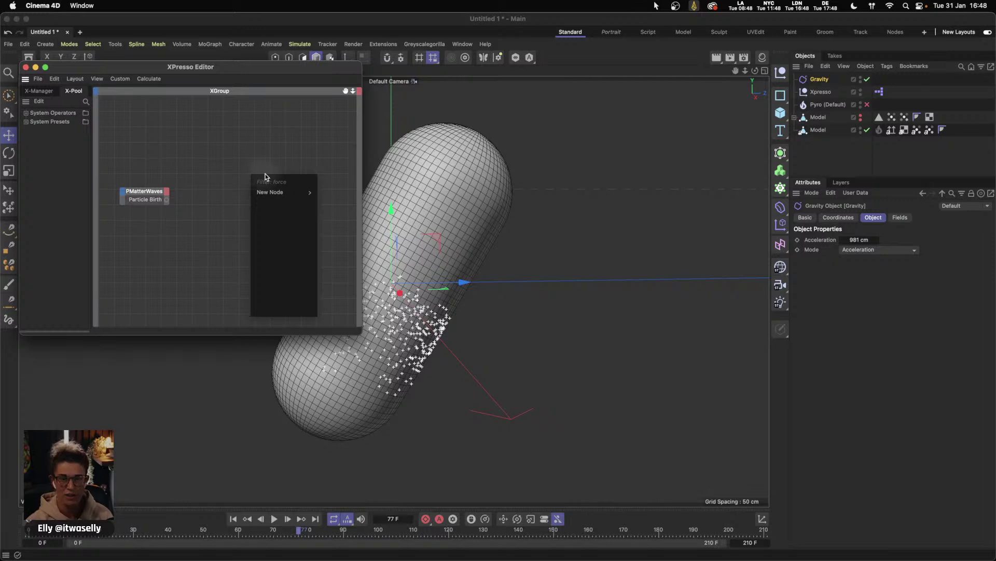
pyautogui.moveTo(301, 192)
pyautogui.moveTo(335, 196)
pyautogui.moveTo(394, 195)
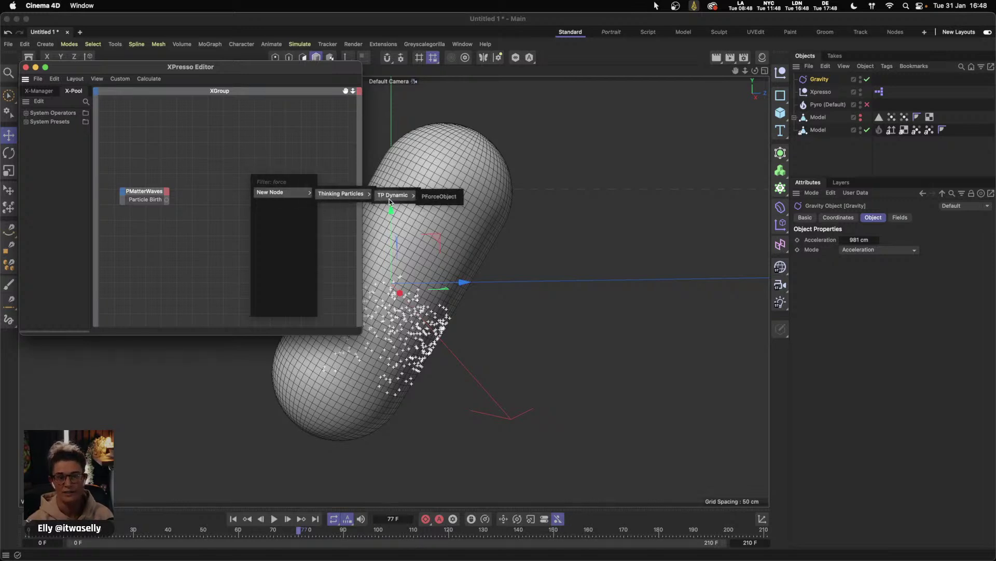
pyautogui.click(442, 200)
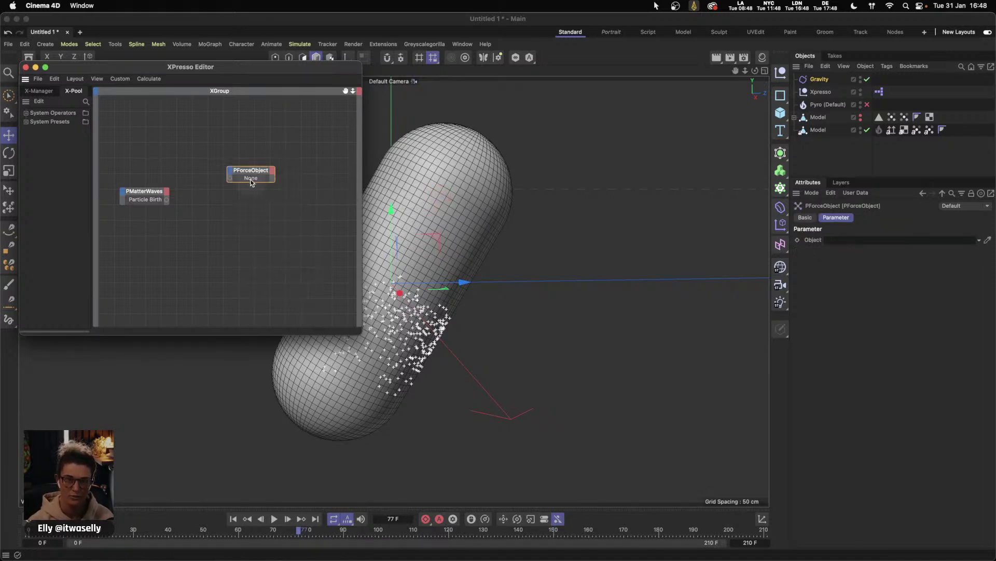
pyautogui.moveTo(254, 175); pyautogui.dragTo(271, 190)
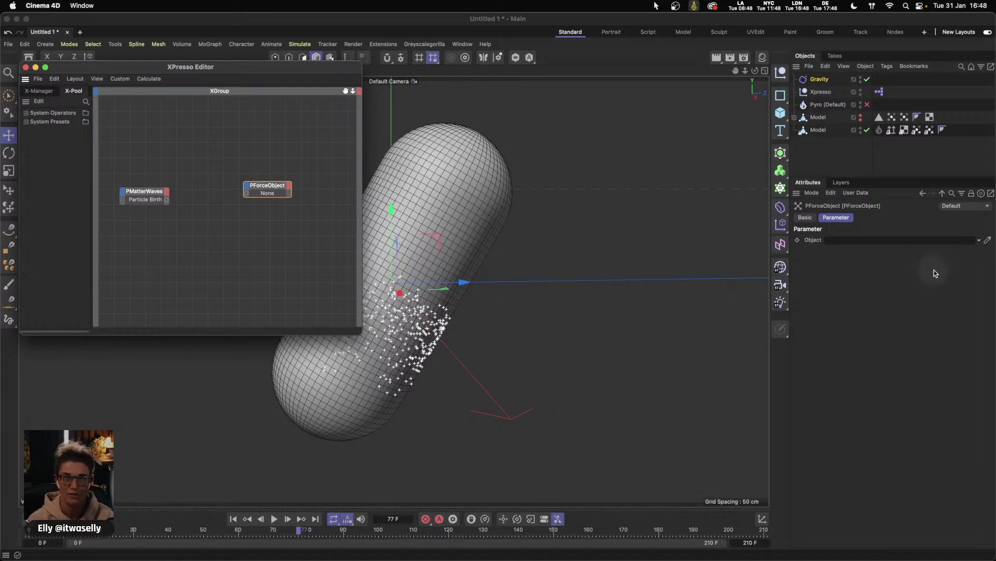
# - Assign the Gravity object to the PForceObject node and connect PMatterWaves' Particle Birth output to its input
pyautogui.click(820, 80)
pyautogui.moveTo(820, 81); pyautogui.dragTo(844, 239)
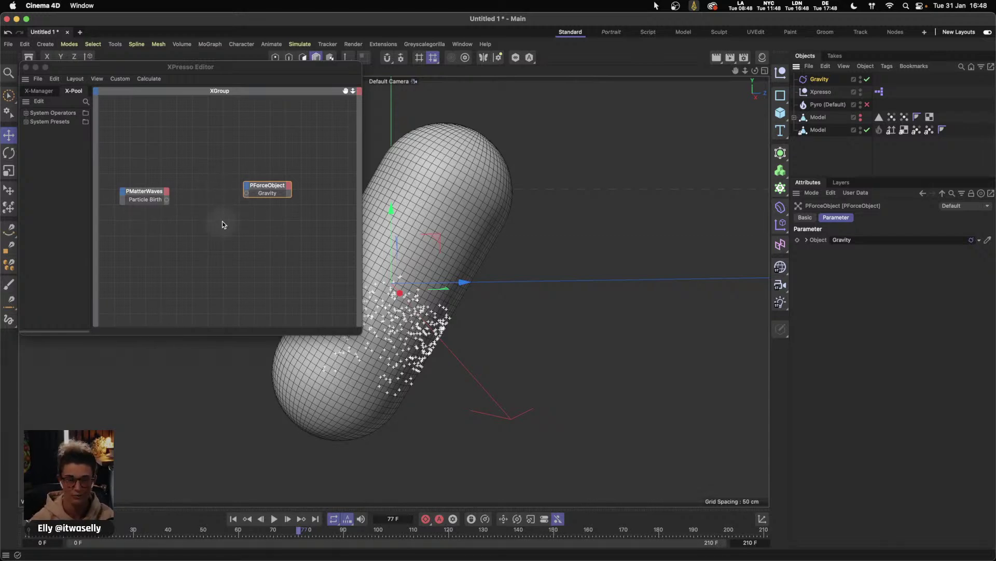
pyautogui.moveTo(167, 200); pyautogui.dragTo(250, 195)
pyautogui.moveTo(166, 199); pyautogui.dragTo(247, 197)
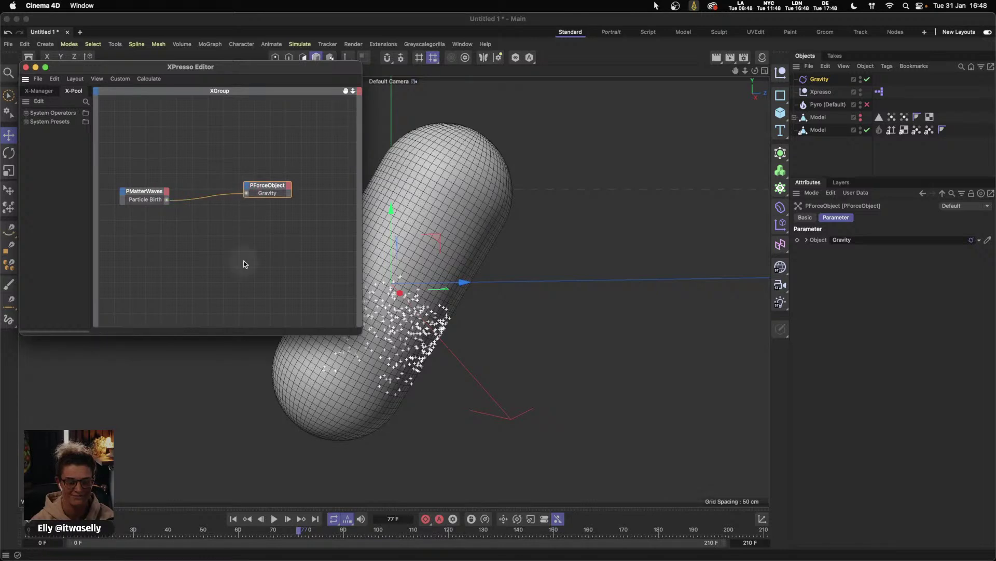
# - Play the animation to preview gravity on the particles and move the PForceObject node slightly higher in the graph
pyautogui.click(279, 522)
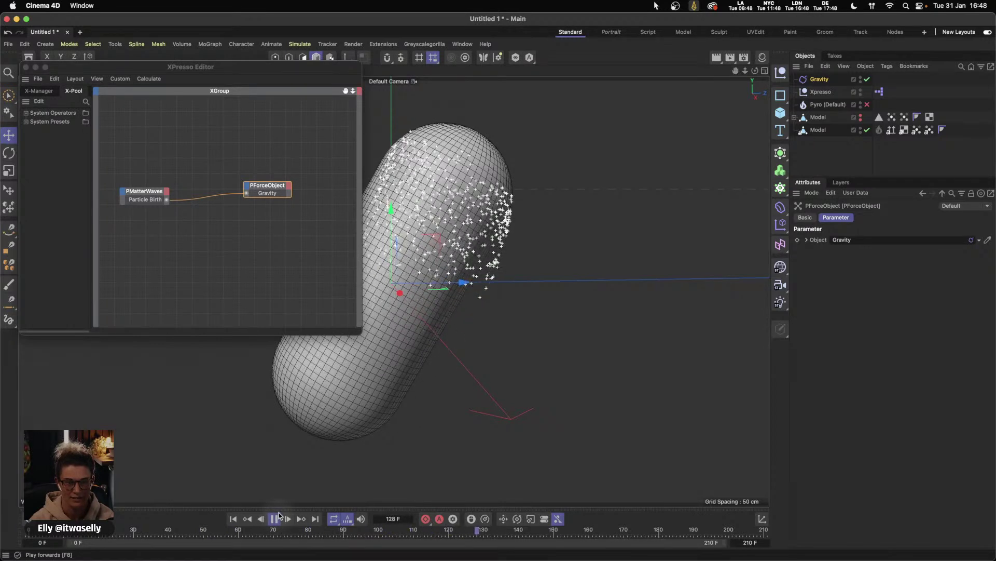
pyautogui.click(273, 519)
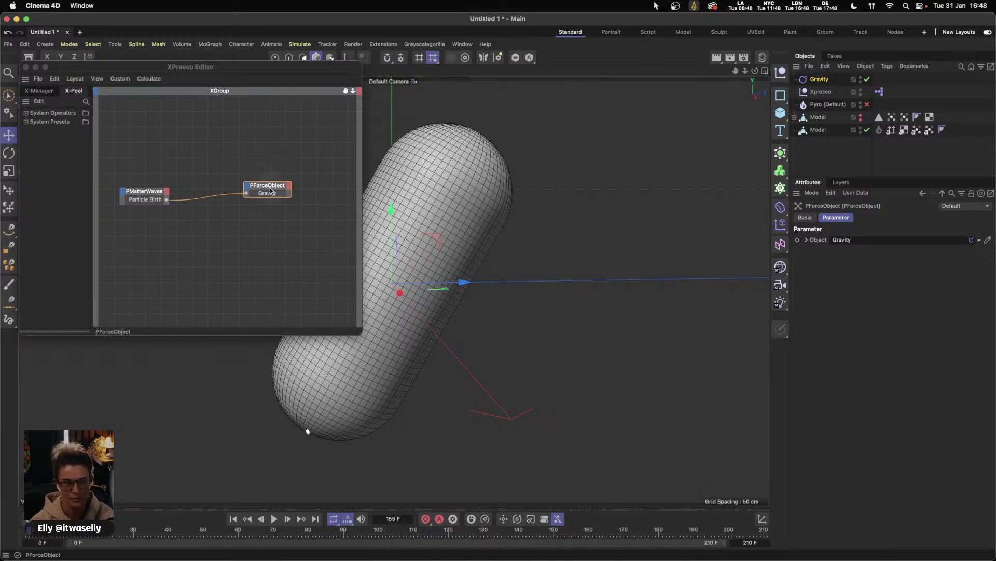
pyautogui.moveTo(278, 192); pyautogui.dragTo(280, 174)
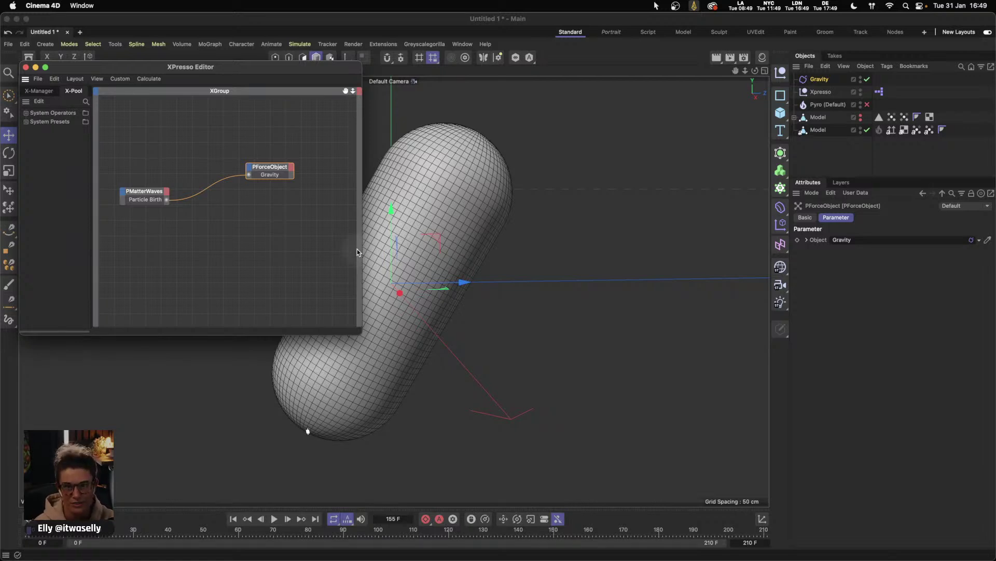
# - Add a Turbulence force to the scene
pyautogui.click(300, 44)
pyautogui.moveTo(320, 61)
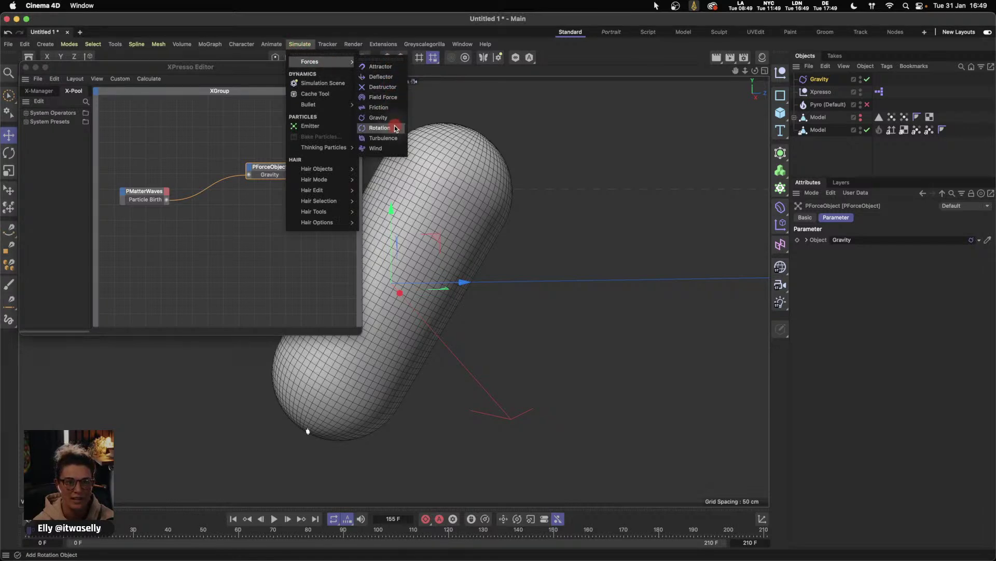
pyautogui.click(384, 138)
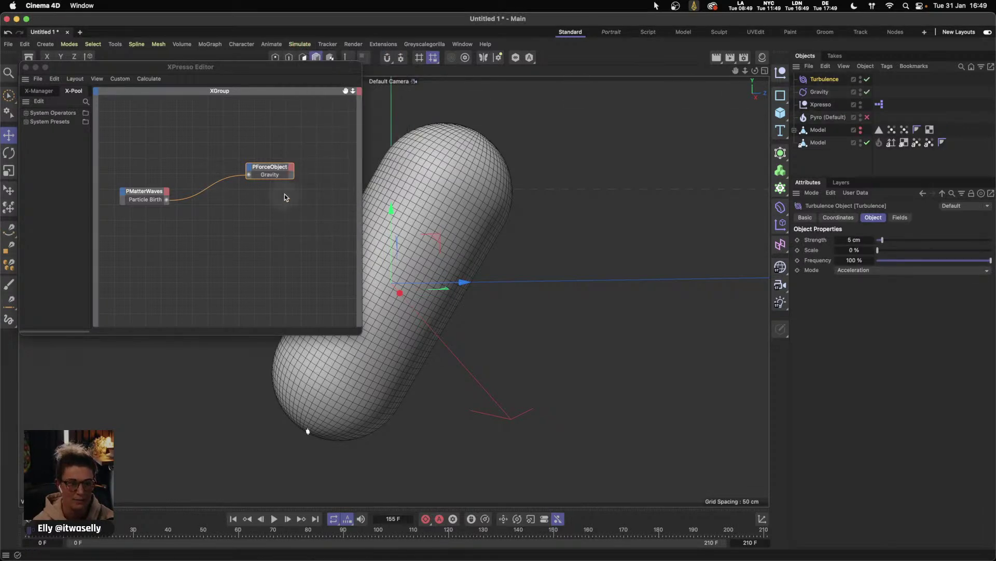
# - Move the PMatterWaves node slightly lower in the XPresso graph and add a second PForceObject node below the Gravity one
pyautogui.moveTo(153, 192); pyautogui.dragTo(157, 204)
pyautogui.rightClick(259, 224)
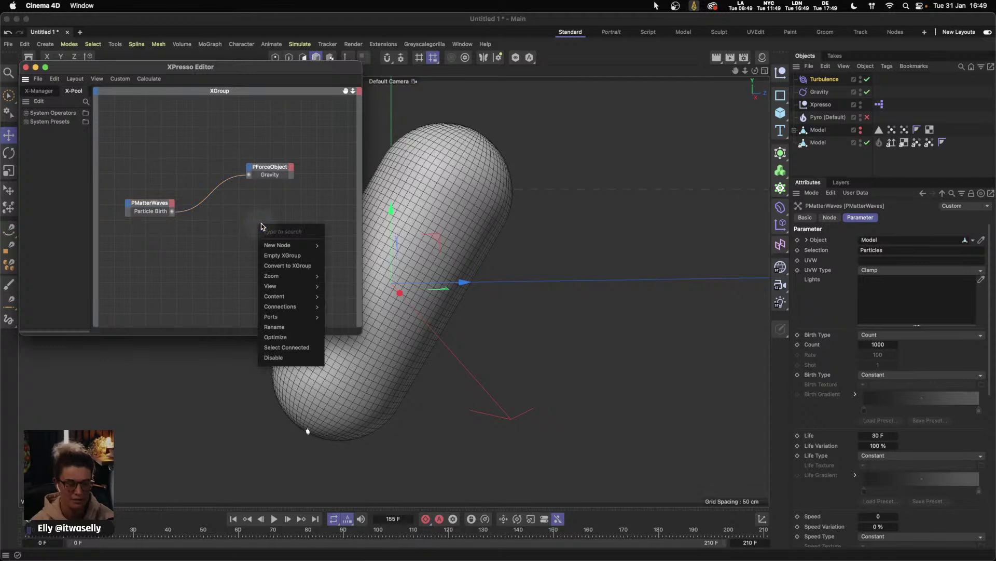
pyautogui.write('force')
pyautogui.moveTo(291, 242)
pyautogui.moveTo(352, 244)
pyautogui.moveTo(402, 245)
pyautogui.click(451, 246)
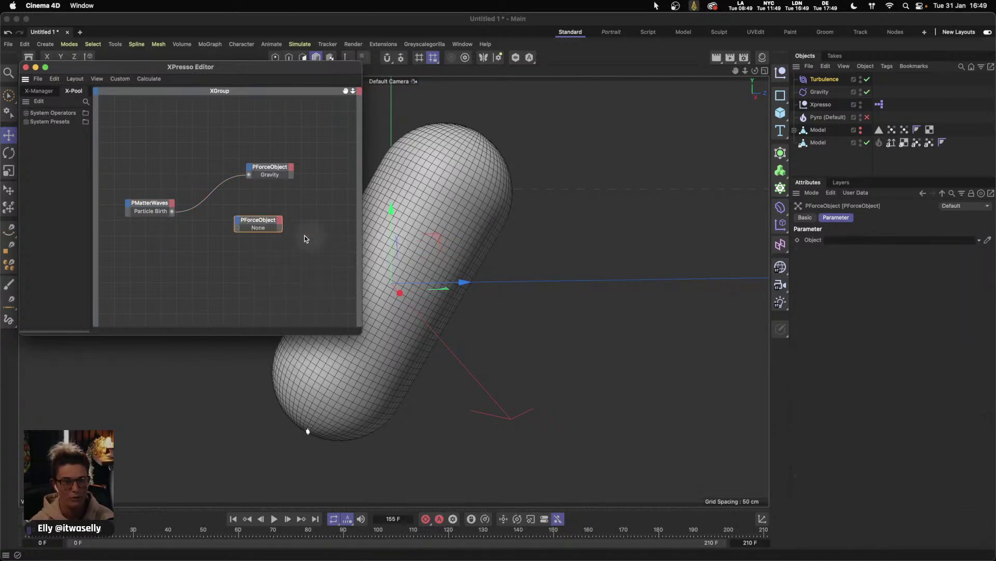
# - Assign the Turbulence object to the new PForceObject node and connect PMatterWaves' Particle Birth output to its input
pyautogui.moveTo(837, 81); pyautogui.dragTo(858, 240)
pyautogui.moveTo(171, 211); pyautogui.dragTo(245, 231)
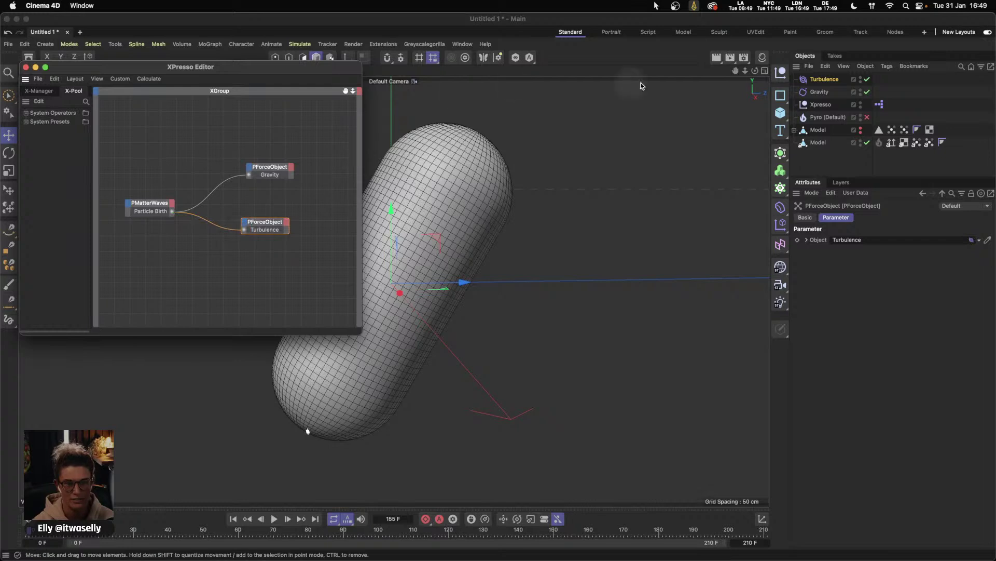
# - Close the XPresso editor, set the Turbulence force's scale to 1 % and play the animation to preview the particles
pyautogui.click(825, 79)
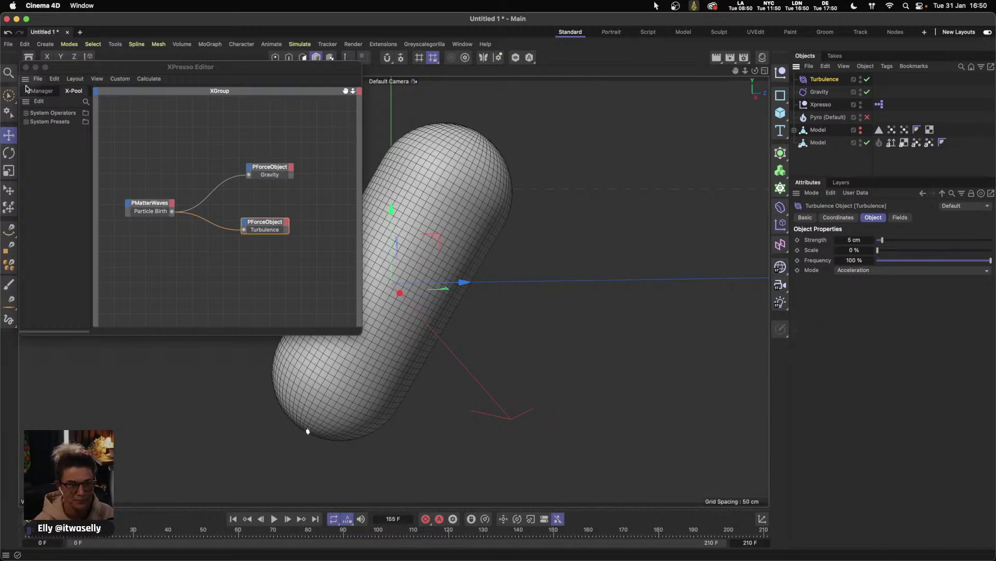
pyautogui.click(26, 67)
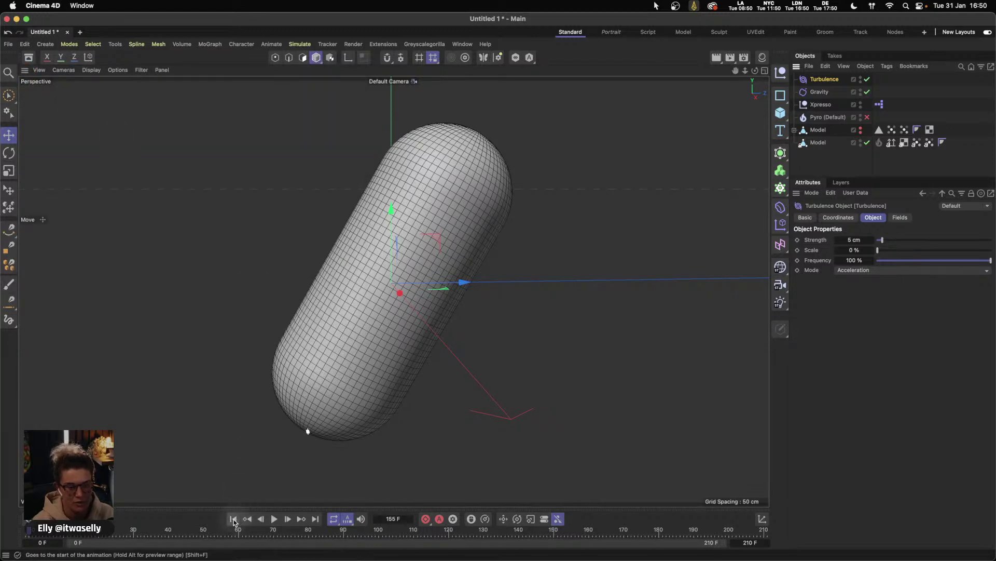
pyautogui.doubleClick(854, 250)
pyautogui.write('1')
pyautogui.press('Return')
pyautogui.click(274, 519)
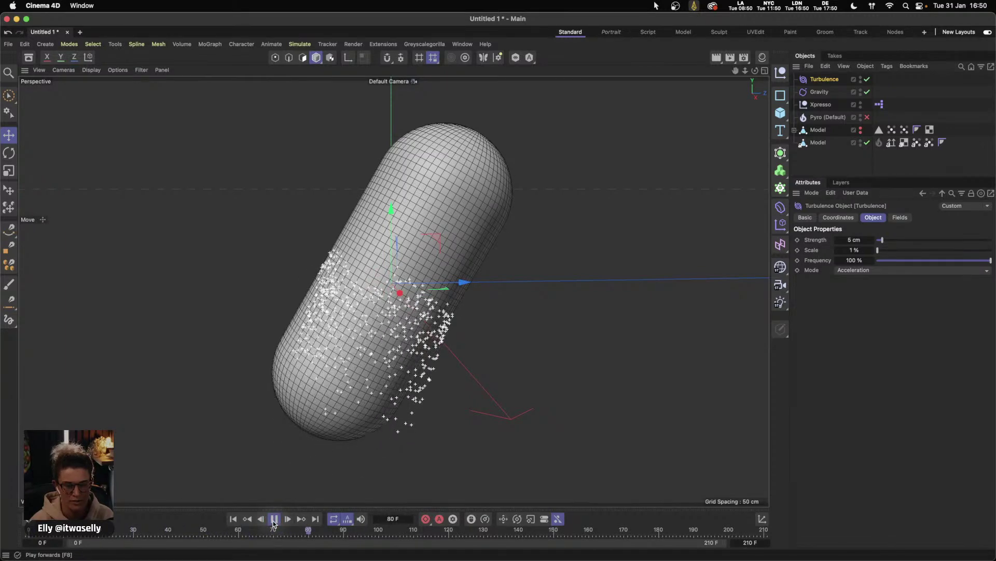
pyautogui.click(273, 519)
# - Set the Turbulence force's scale to 100 % and play the animation from the start to preview the particles
pyautogui.click(233, 519)
pyautogui.click(848, 249)
pyautogui.write('100')
pyautogui.press('Return')
pyautogui.click(273, 519)
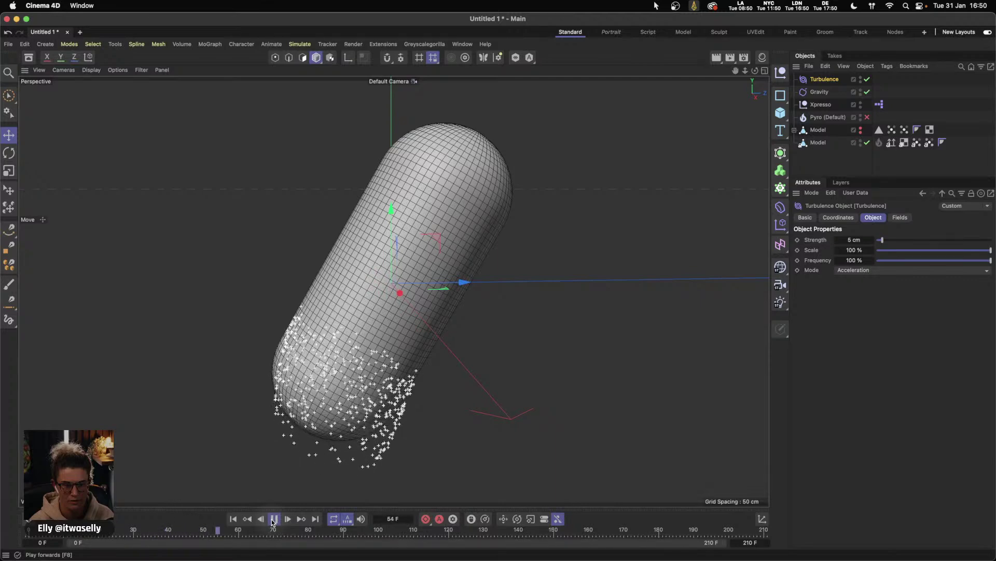
pyautogui.click(273, 519)
# - Reopen the XPresso graph, set the PMatterWaves node's particle count to 10000 and play the animation to preview it
pyautogui.doubleClick(879, 105)
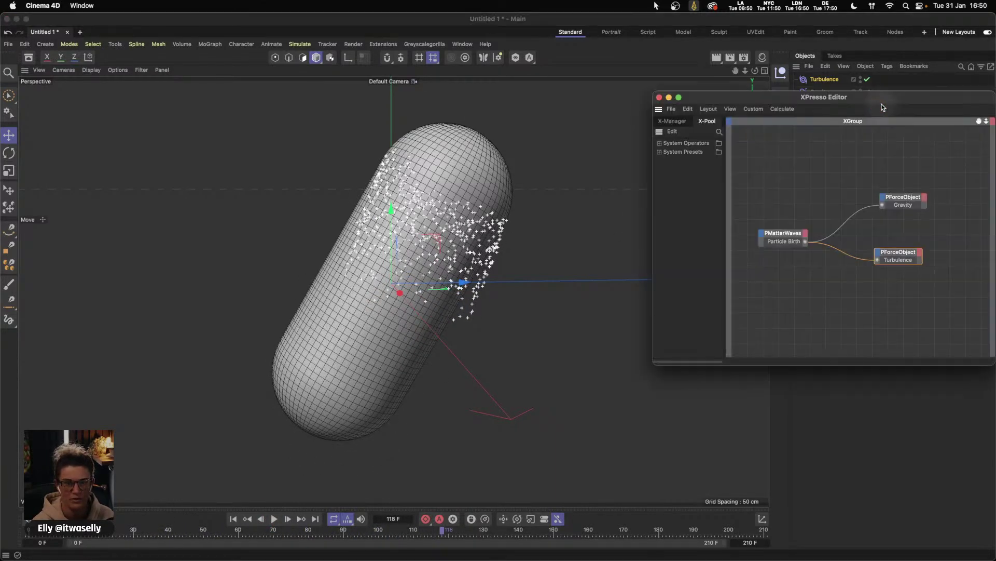
pyautogui.moveTo(882, 104); pyautogui.dragTo(623, 94)
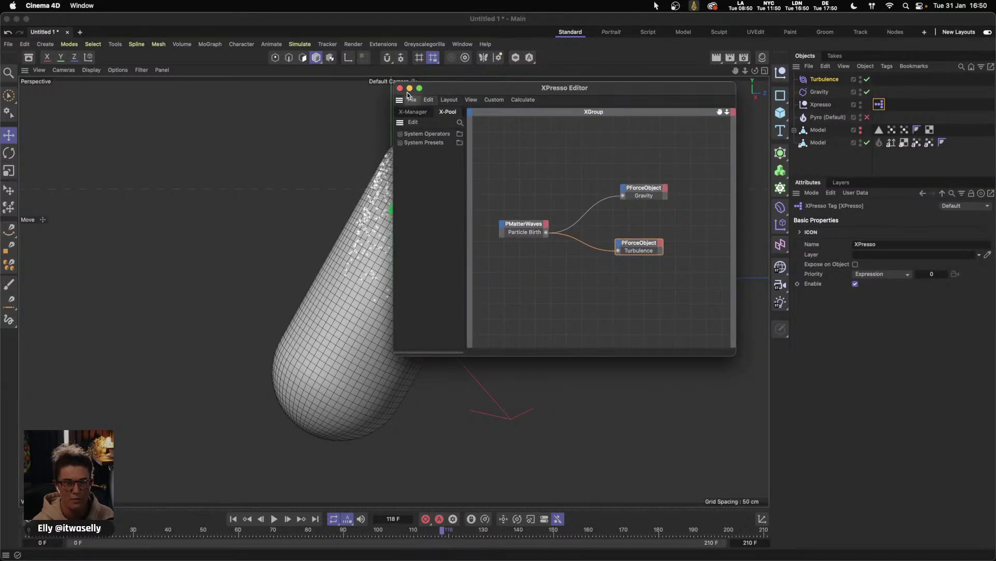
pyautogui.moveTo(521, 89); pyautogui.dragTo(141, 77)
pyautogui.moveTo(111, 172); pyautogui.dragTo(140, 222)
pyautogui.click(886, 345)
pyautogui.press('Return')
pyautogui.write('0000')
pyautogui.press('Return')
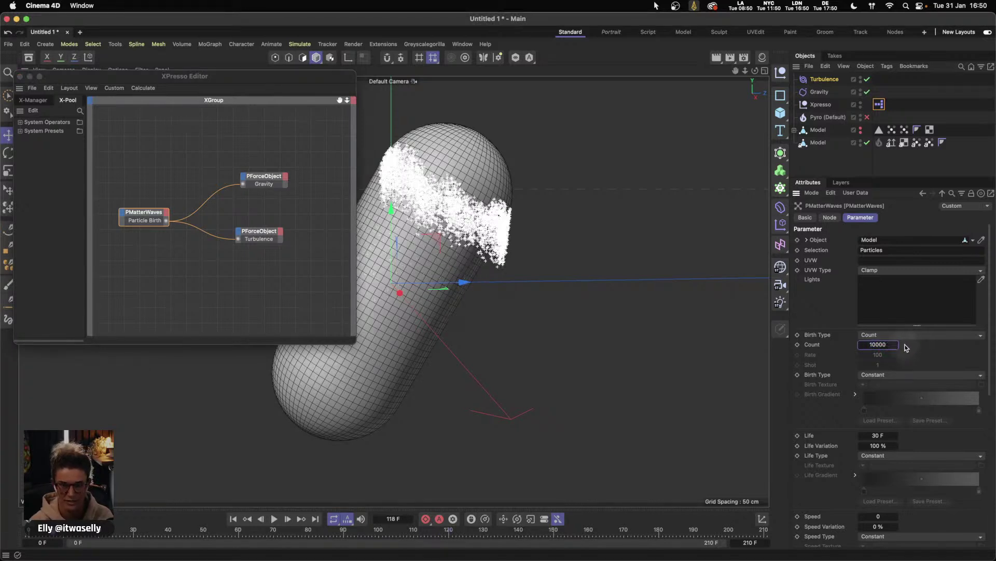
pyautogui.click(274, 519)
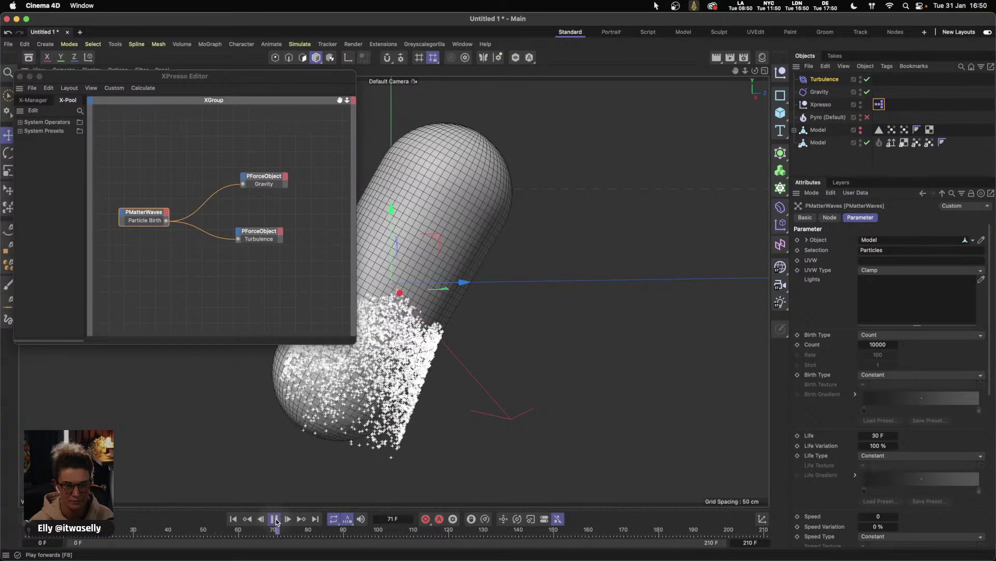
pyautogui.click(274, 519)
# - Set the Turbulence force's strength to 50 cm and play the animation to preview its effect on the particles
pyautogui.click(823, 81)
pyautogui.click(853, 250)
pyautogui.click(854, 240)
pyautogui.write('50')
pyautogui.press('Return')
pyautogui.click(246, 518)
pyautogui.click(274, 519)
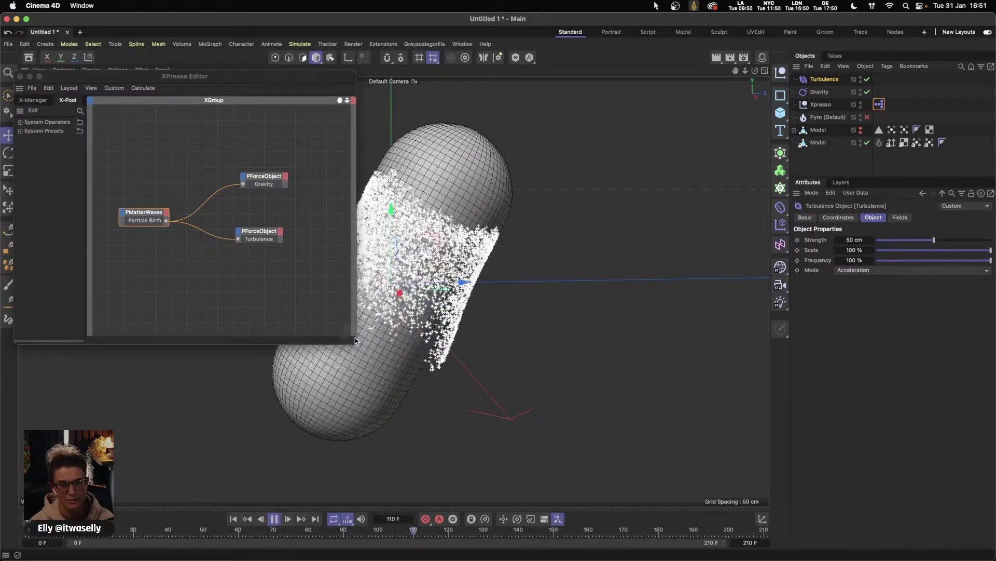
# - Set the Turbulence object's Scale to 20 % and play the particle simulation to check its effect
pyautogui.moveTo(355, 342); pyautogui.dragTo(263, 320)
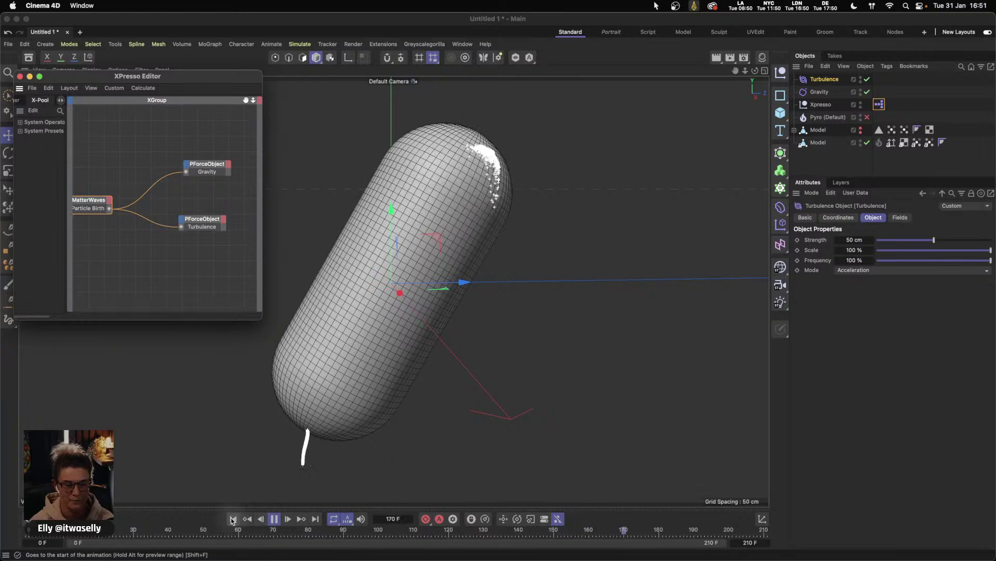
pyautogui.click(273, 519)
pyautogui.click(863, 252)
pyautogui.write('20')
pyautogui.press('Return')
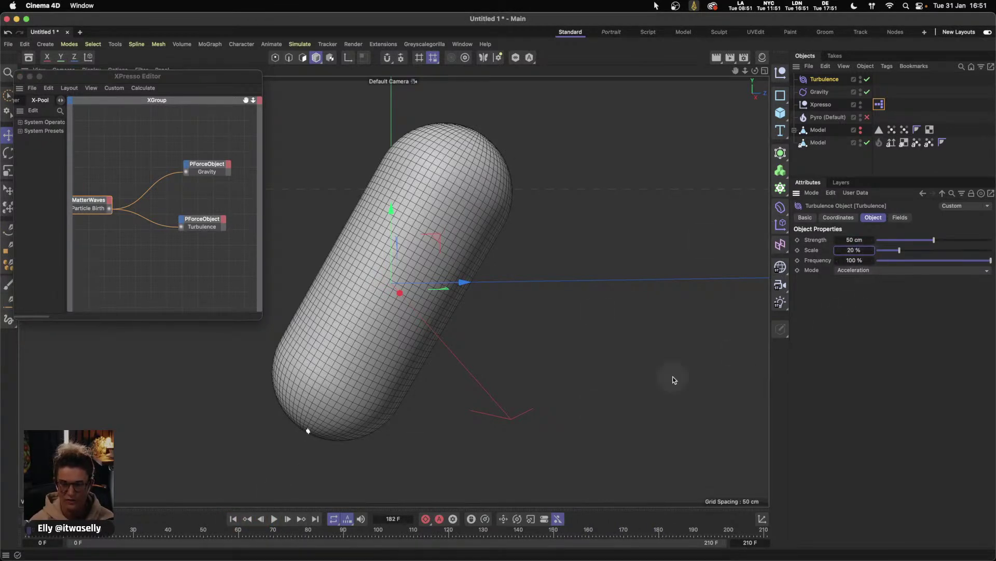
pyautogui.click(275, 519)
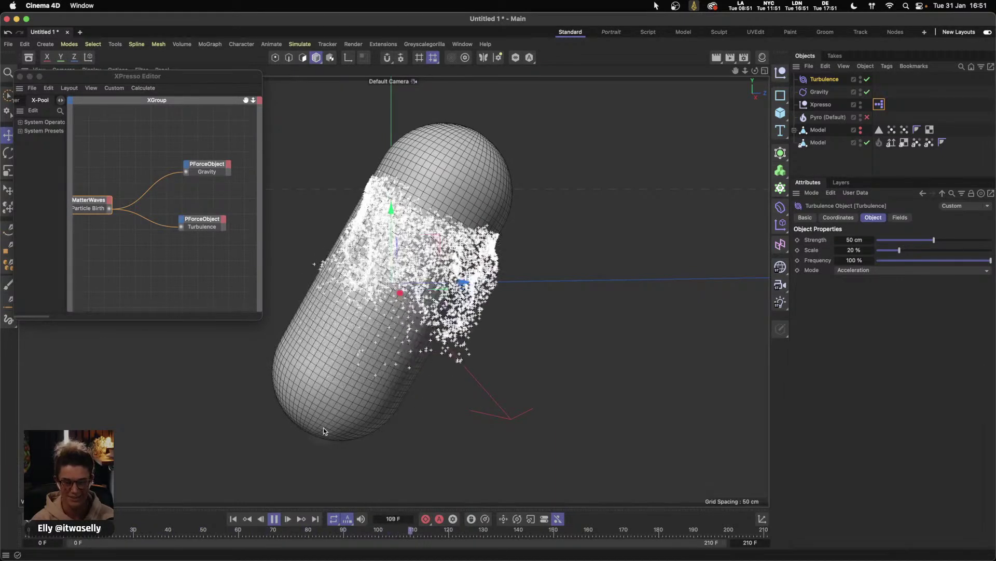
pyautogui.click(274, 518)
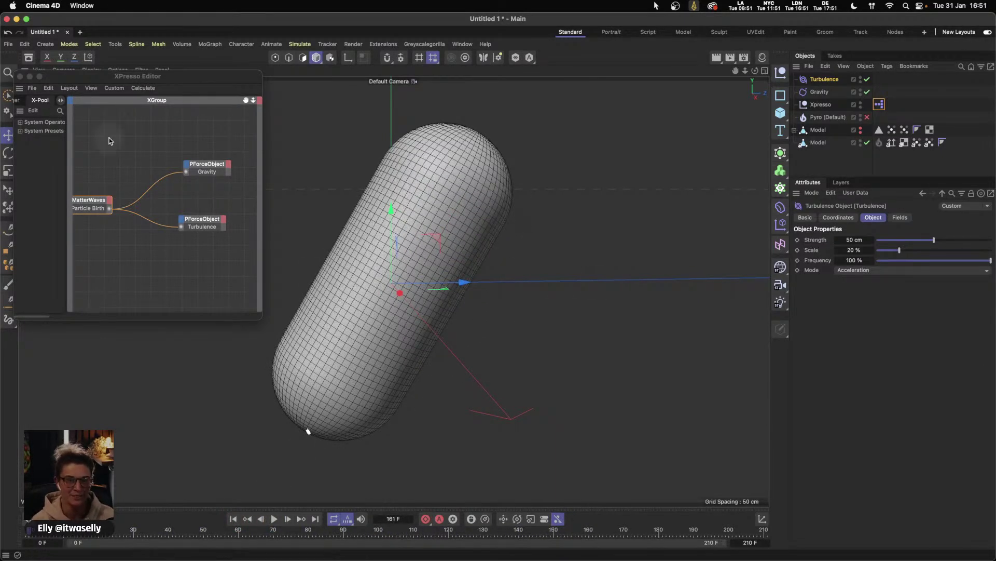
# - Enable automatic keyframing and keyframe the PMatterWaves node's Count at 0 at the start of the animation
pyautogui.moveTo(131, 158); pyautogui.dragTo(142, 160, button='middle')
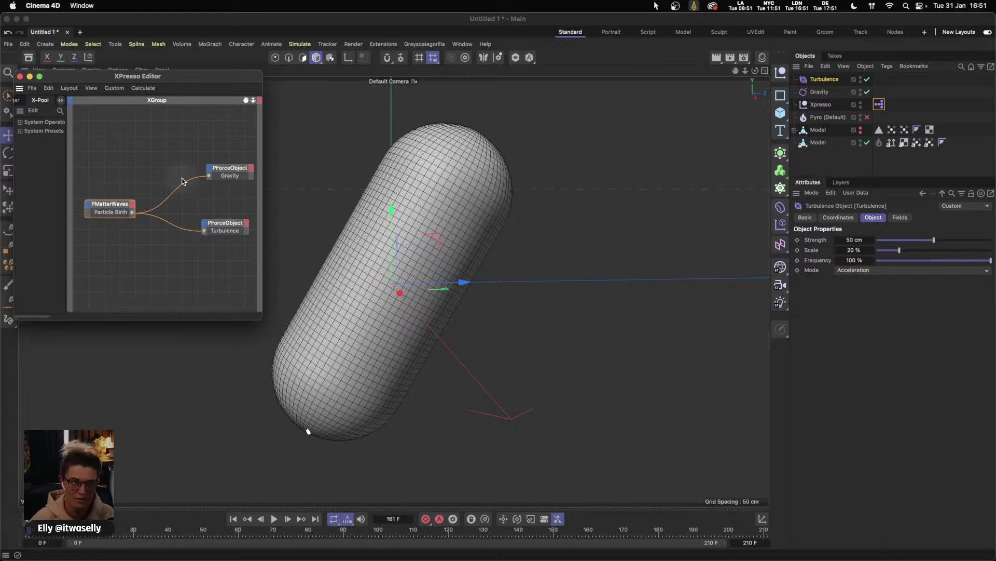
pyautogui.click(108, 204)
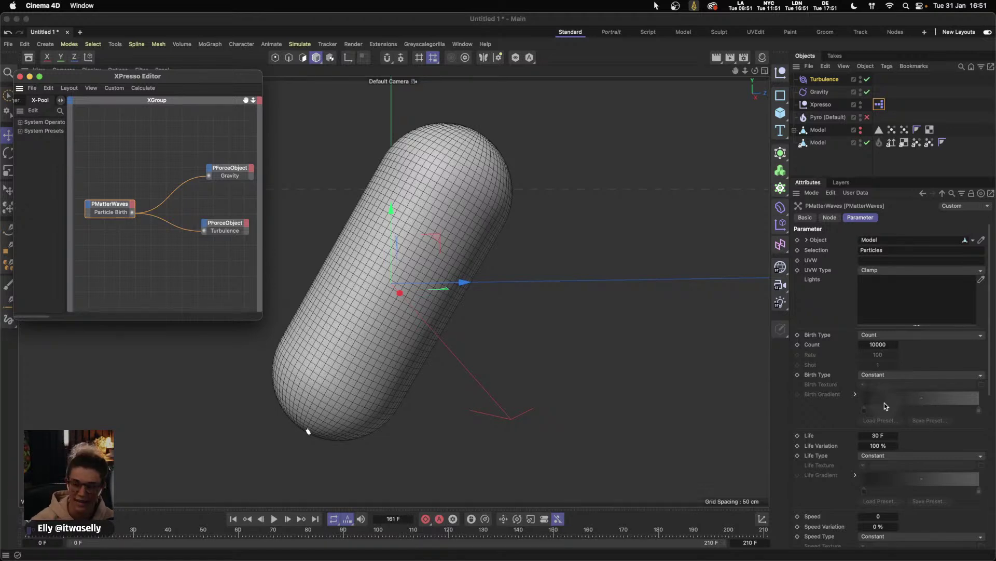
pyautogui.scroll(-1, 802, 344)
pyautogui.click(836, 337)
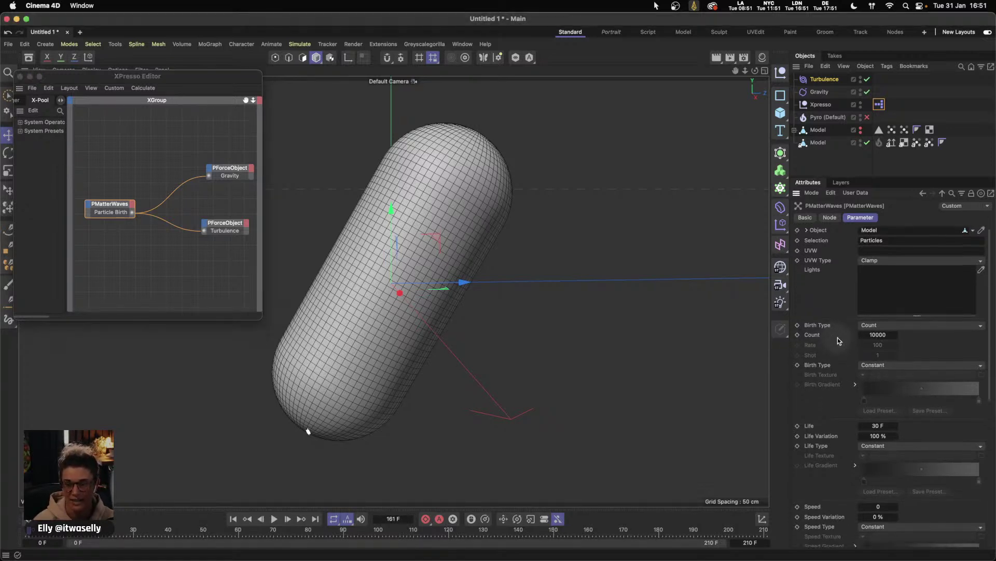
pyautogui.scroll(-5, 837, 338)
pyautogui.scroll(-3, 839, 425)
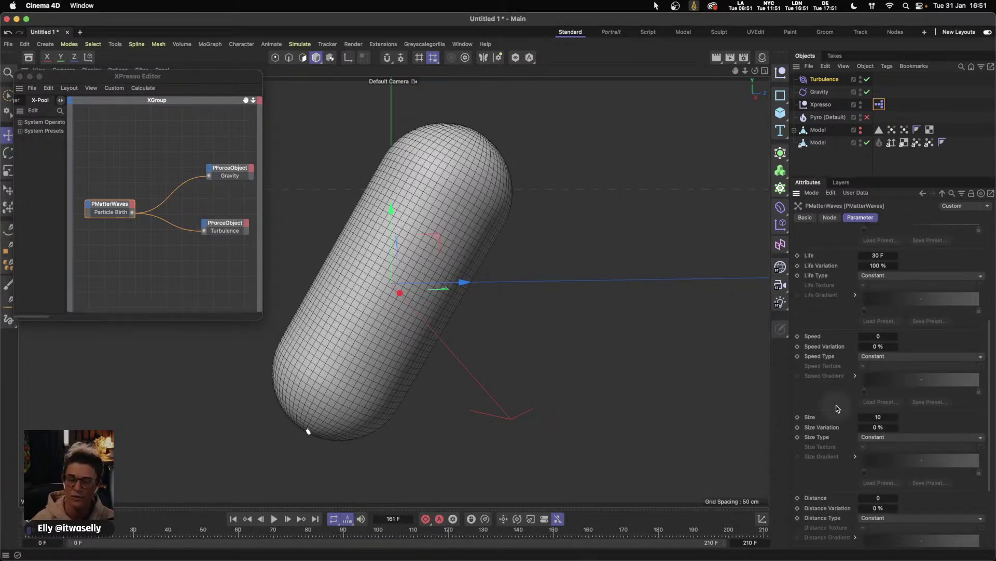
pyautogui.scroll(8, 990, 338)
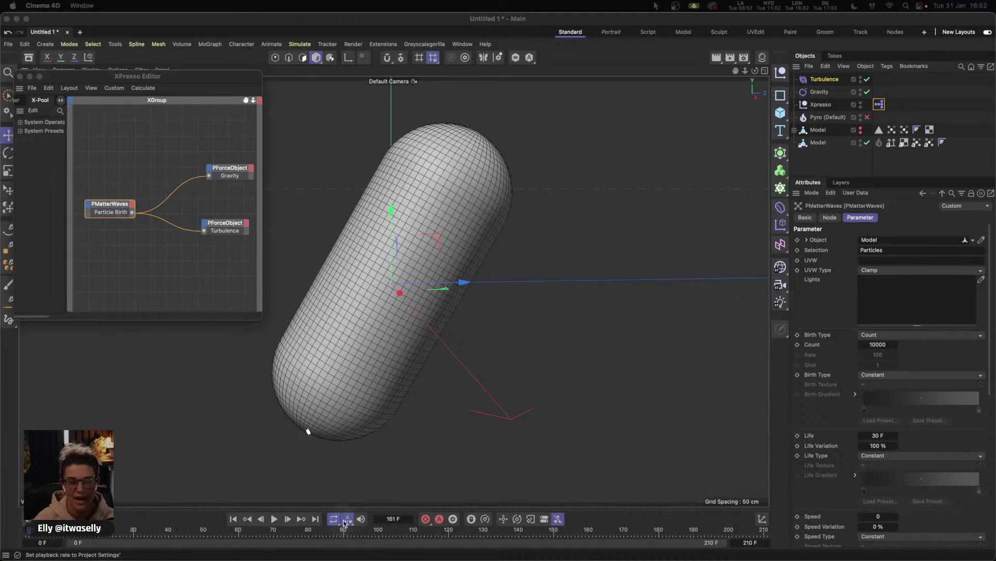
pyautogui.click(439, 521)
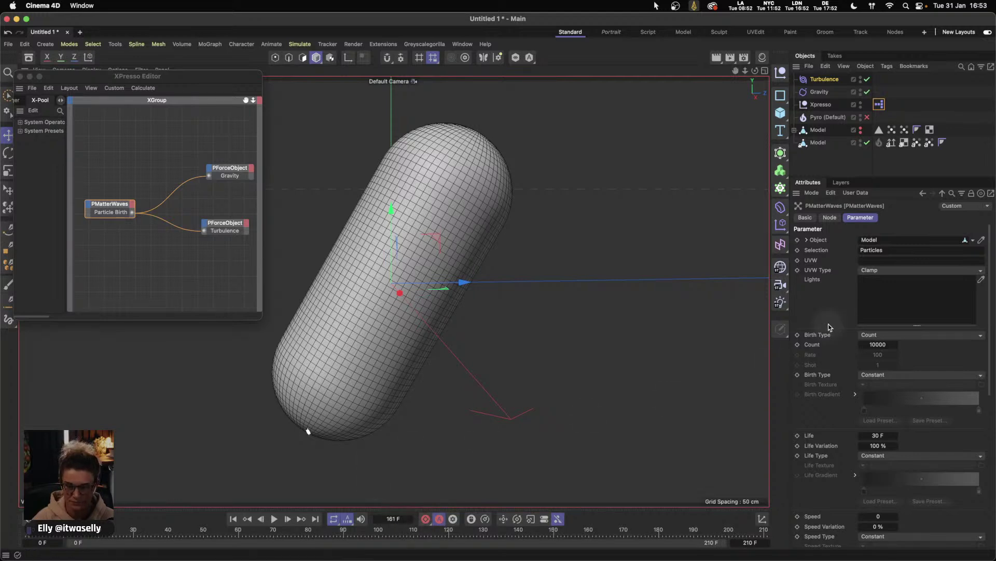
pyautogui.doubleClick(878, 345)
pyautogui.write('0')
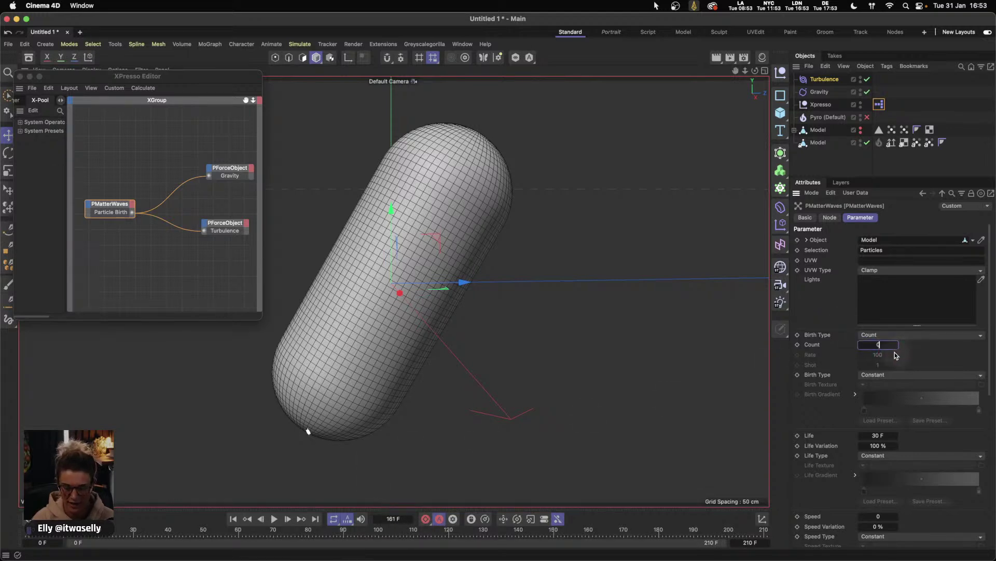
pyautogui.click(798, 345)
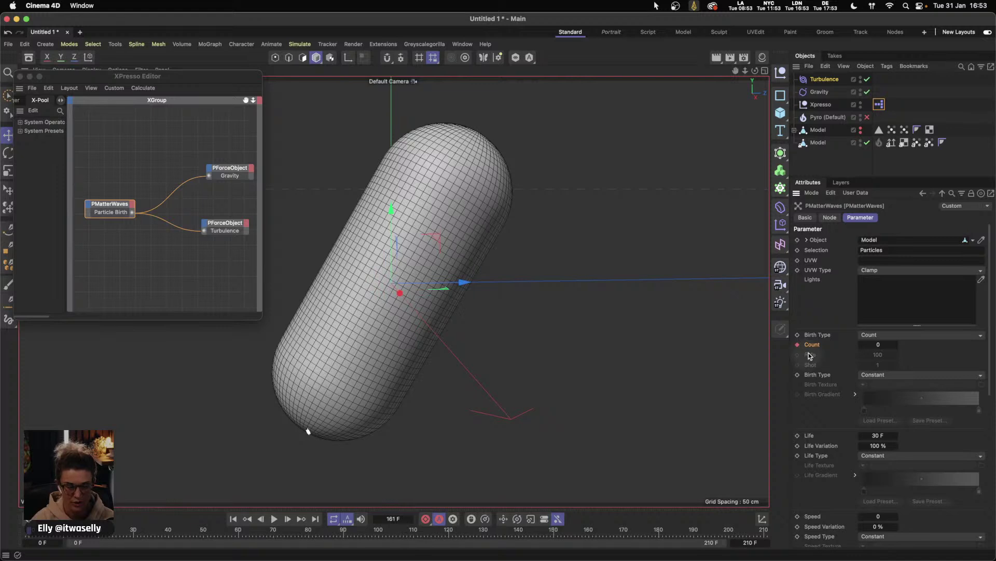
# - At frame 5, set the PMatterWaves Count to 100000 and play the animation from the start
pyautogui.click(44, 531)
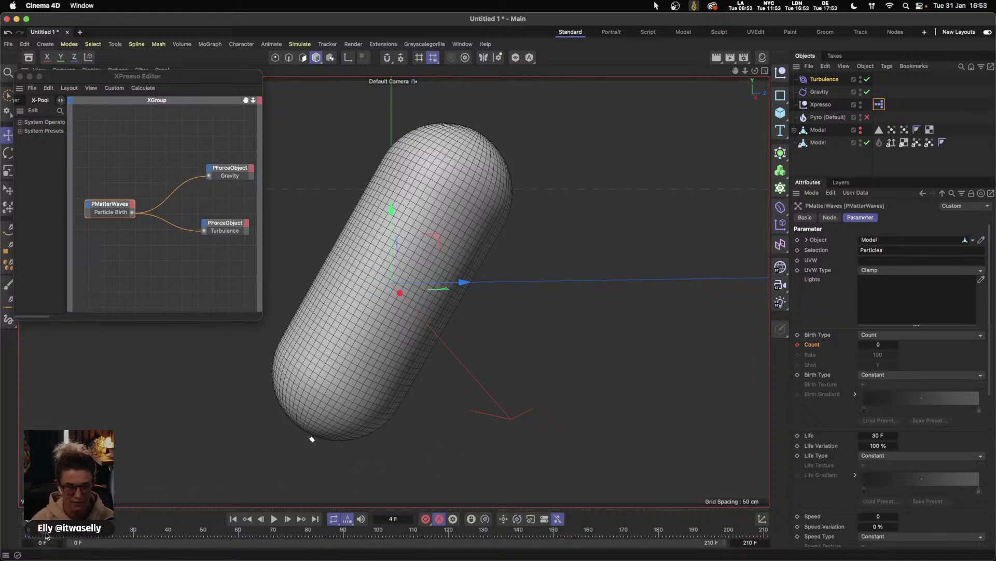
pyautogui.doubleClick(895, 345)
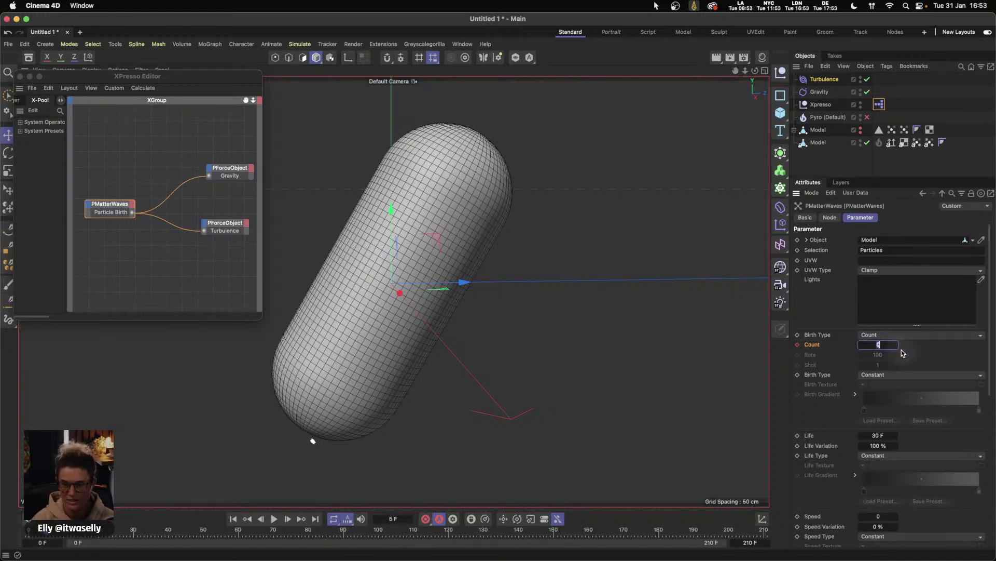
pyautogui.write('1000')
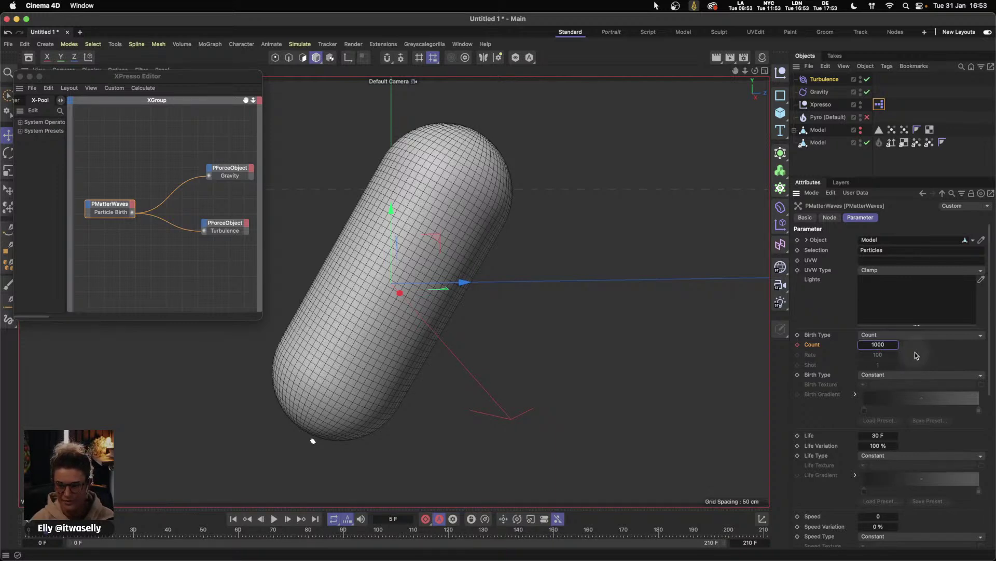
pyautogui.write('00')
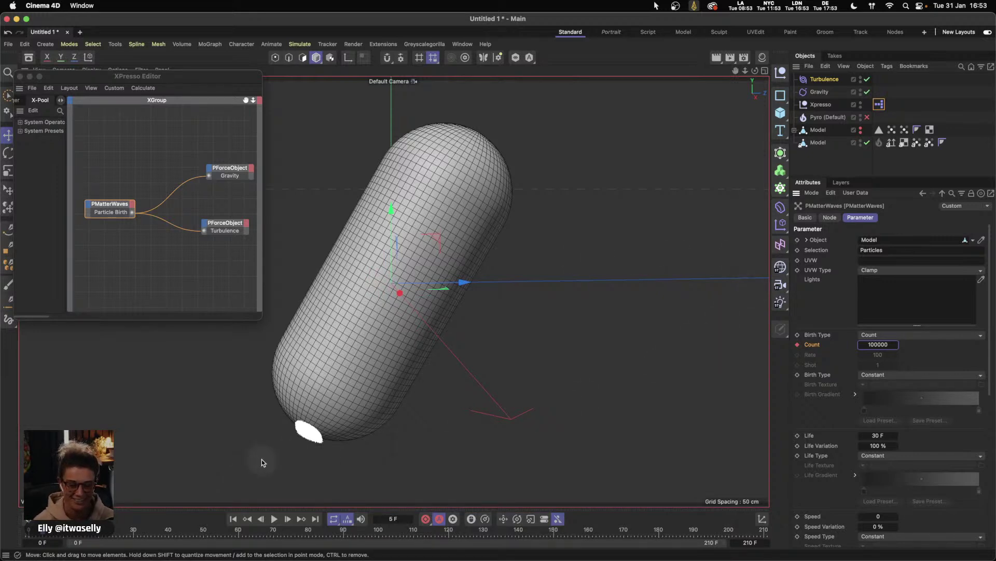
pyautogui.click(234, 518)
pyautogui.click(274, 518)
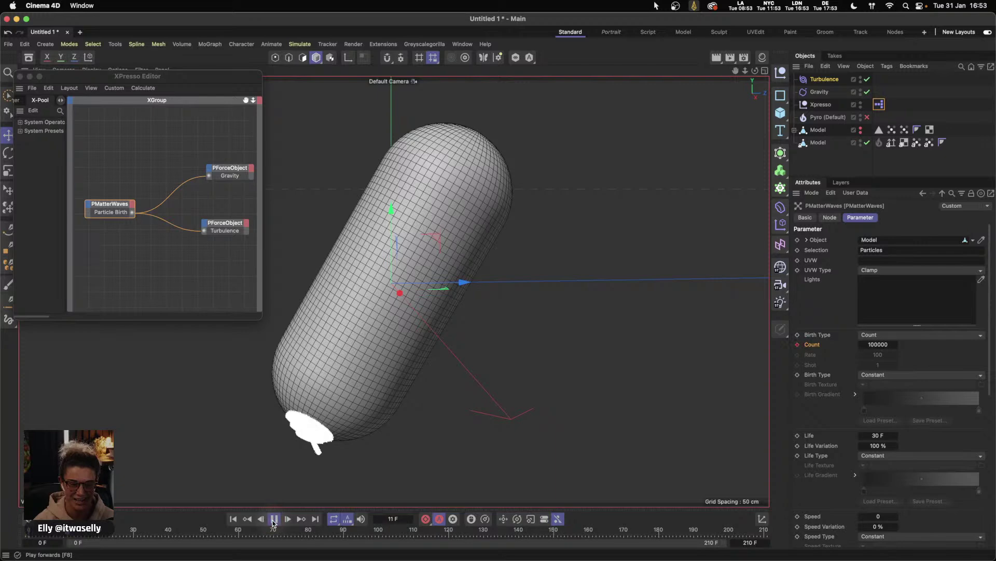
pyautogui.click(275, 521)
# - Keyframe the PMatterWaves Count at 100000 on frame 149 and at 0 on the following frame
pyautogui.click(513, 535)
pyautogui.moveTo(514, 537); pyautogui.dragTo(553, 533)
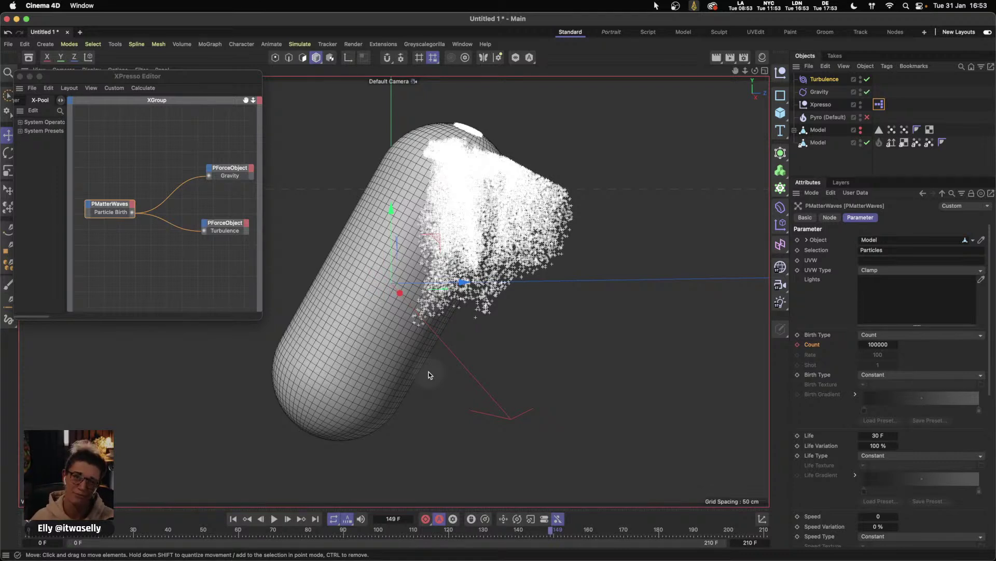
pyautogui.click(798, 345)
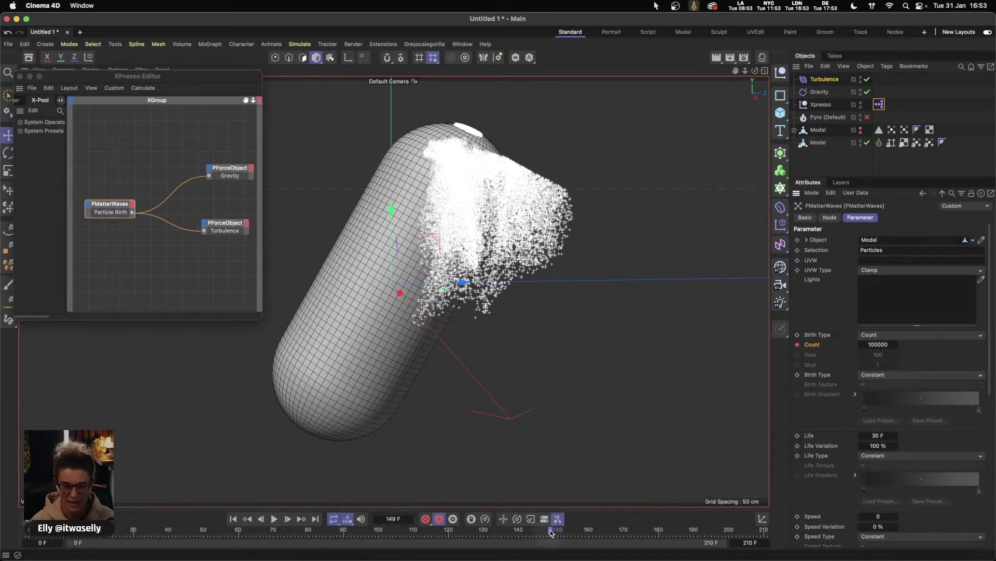
pyautogui.click(555, 531)
pyautogui.doubleClick(885, 345)
pyautogui.write('0')
pyautogui.click(798, 345)
# - Play the animation from the start to check how the keyframed particle emission behaves
pyautogui.click(233, 519)
pyautogui.click(274, 518)
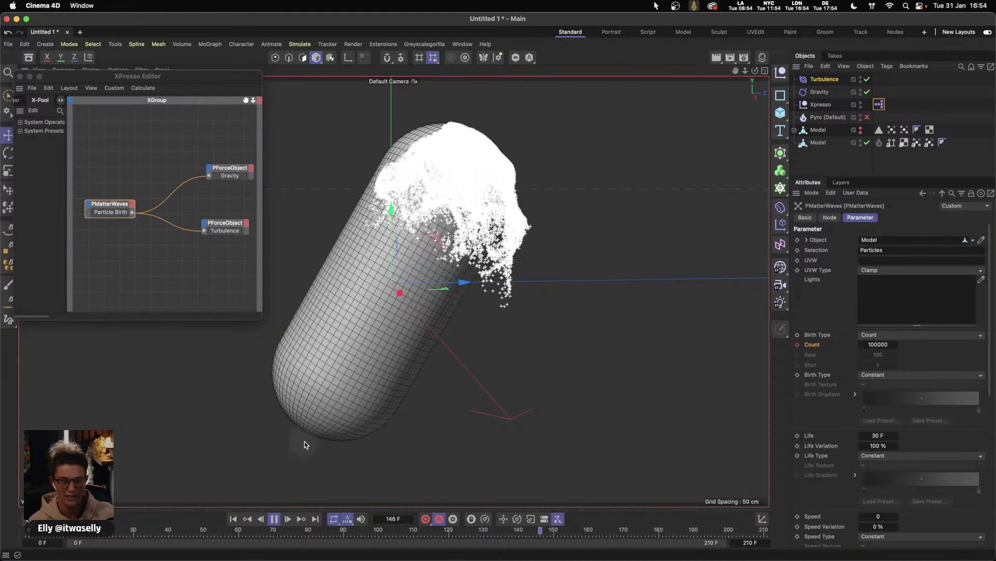
pyautogui.click(274, 518)
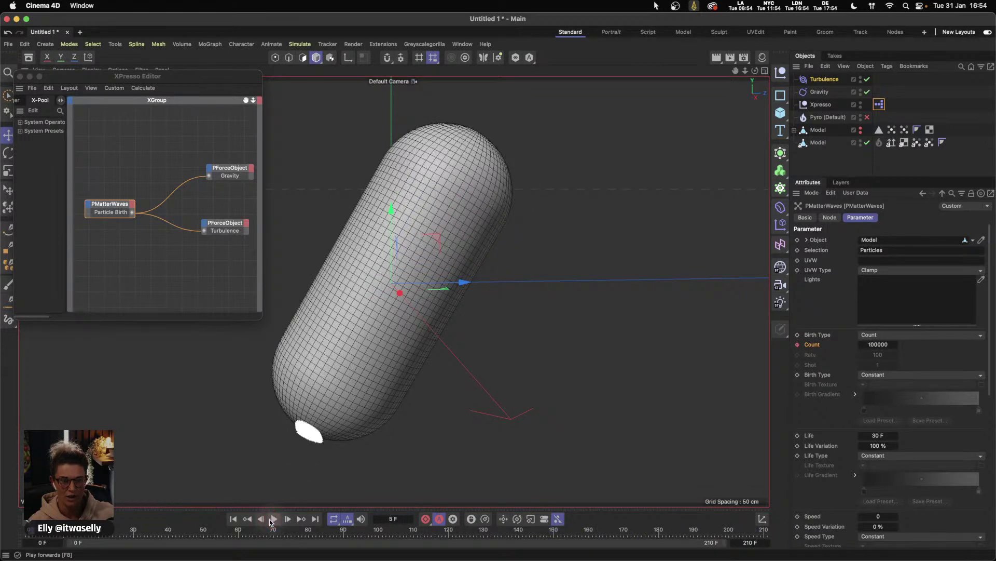
pyautogui.click(237, 520)
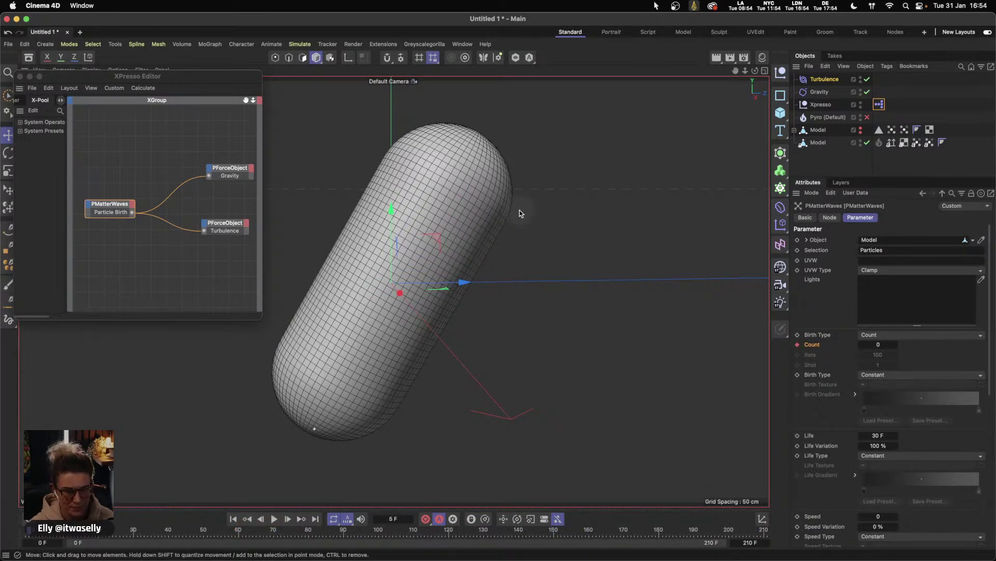
# - Set the Thinking Particles view type to Dots and play the simulation with the new particle display
pyautogui.keyDown('alt'); pyautogui.moveTo(379, 343); pyautogui.dragTo(384, 347, button='middle'); pyautogui.keyUp('alt')
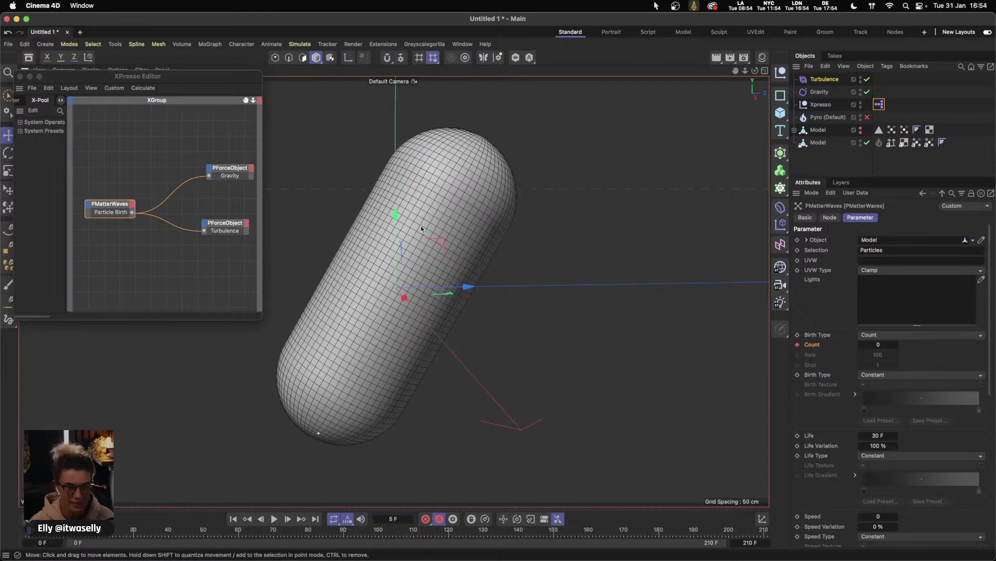
pyautogui.click(301, 44)
pyautogui.moveTo(343, 148)
pyautogui.click(376, 163)
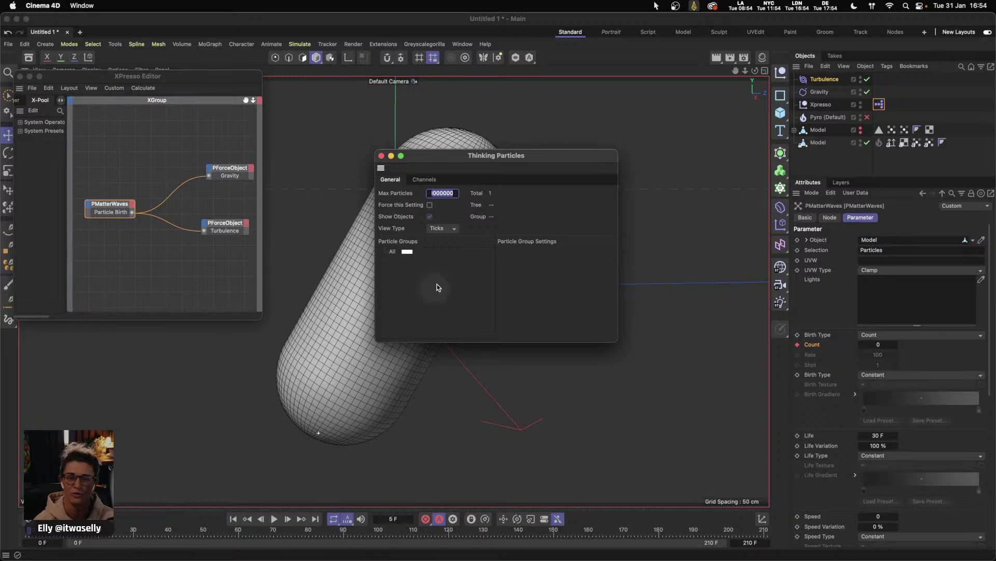
pyautogui.click(451, 229)
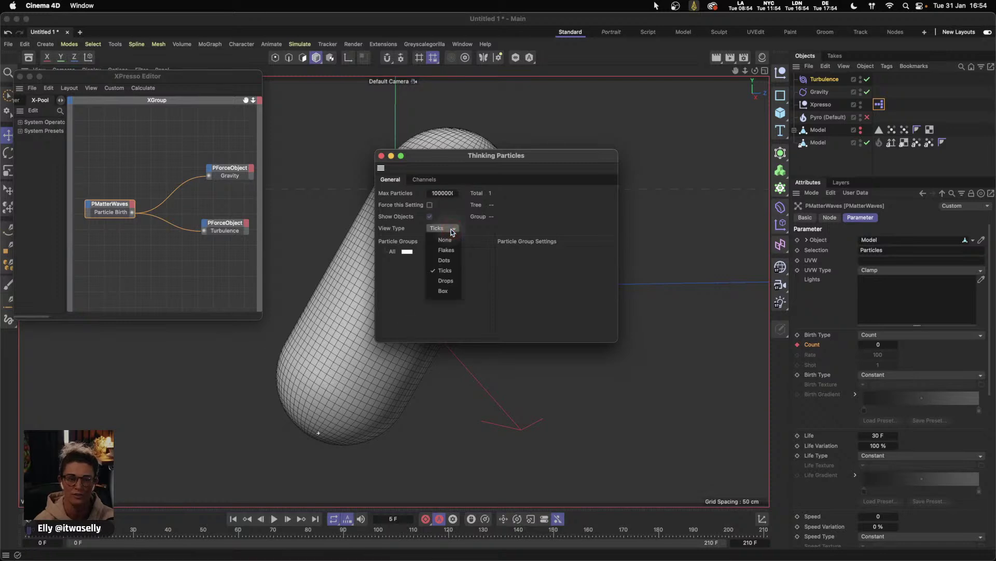
pyautogui.click(445, 260)
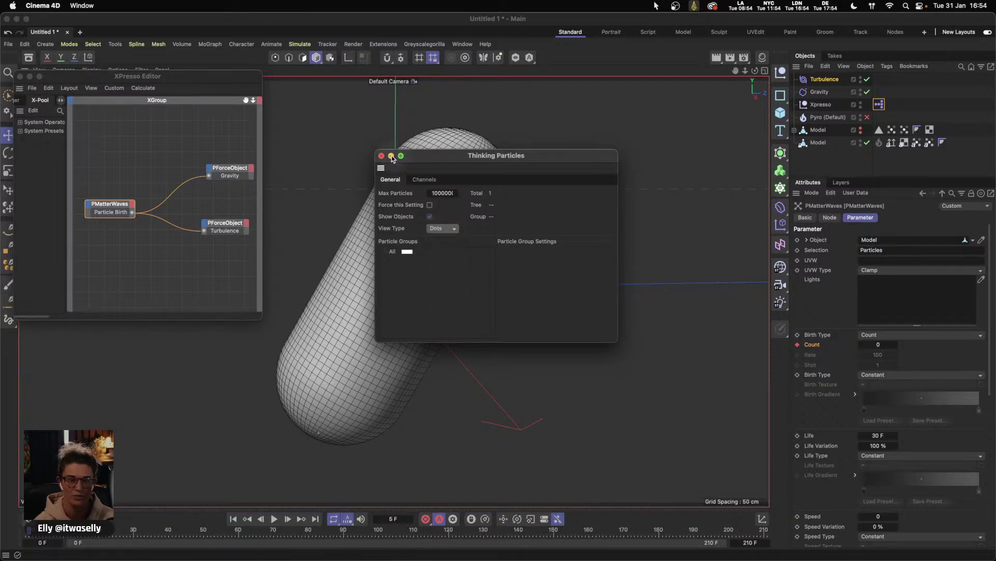
pyautogui.click(379, 157)
pyautogui.click(245, 506)
pyautogui.click(274, 519)
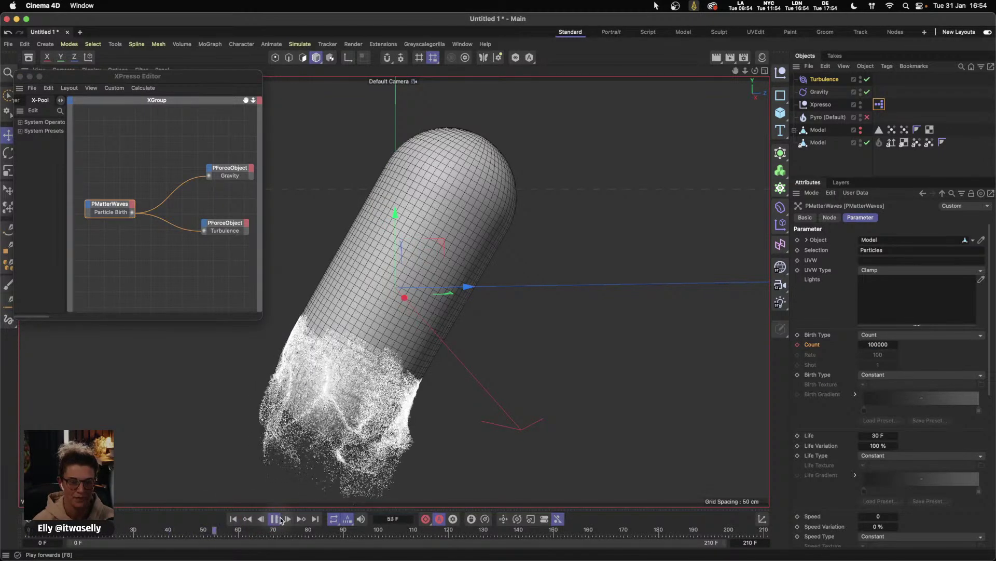
pyautogui.click(274, 519)
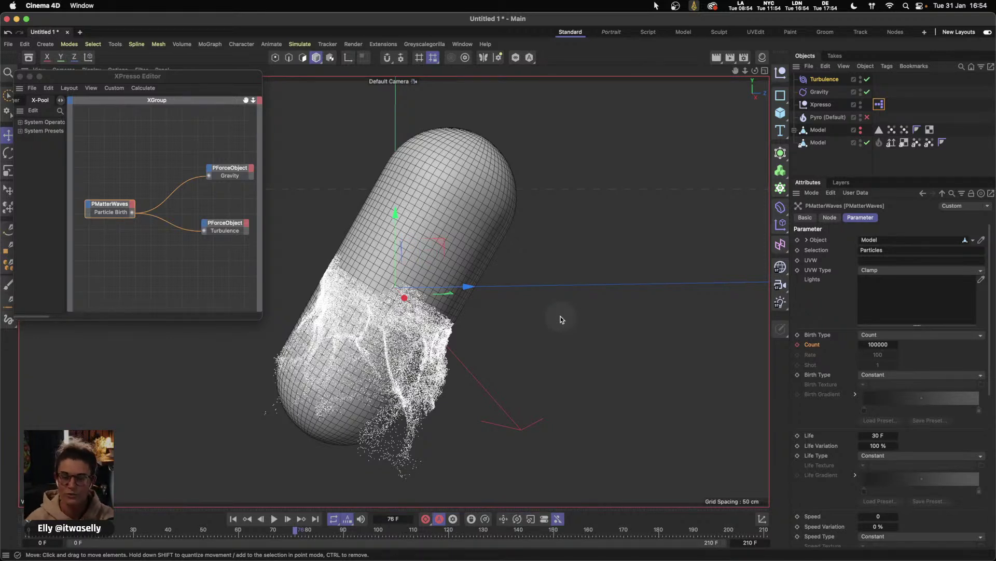
# - Close the XPresso Editor, rewind the animation and add a TP Geometry object to the scene
pyautogui.click(19, 77)
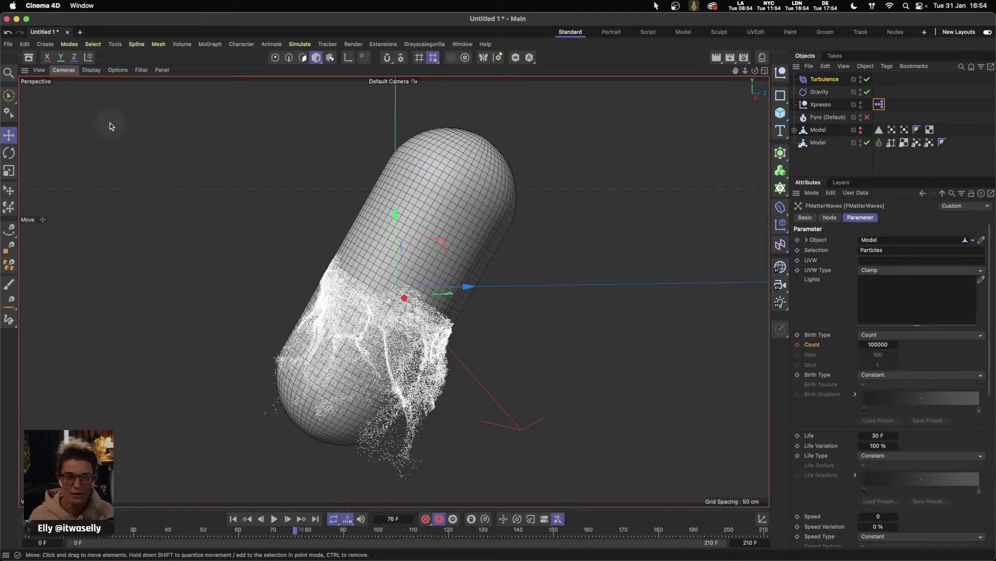
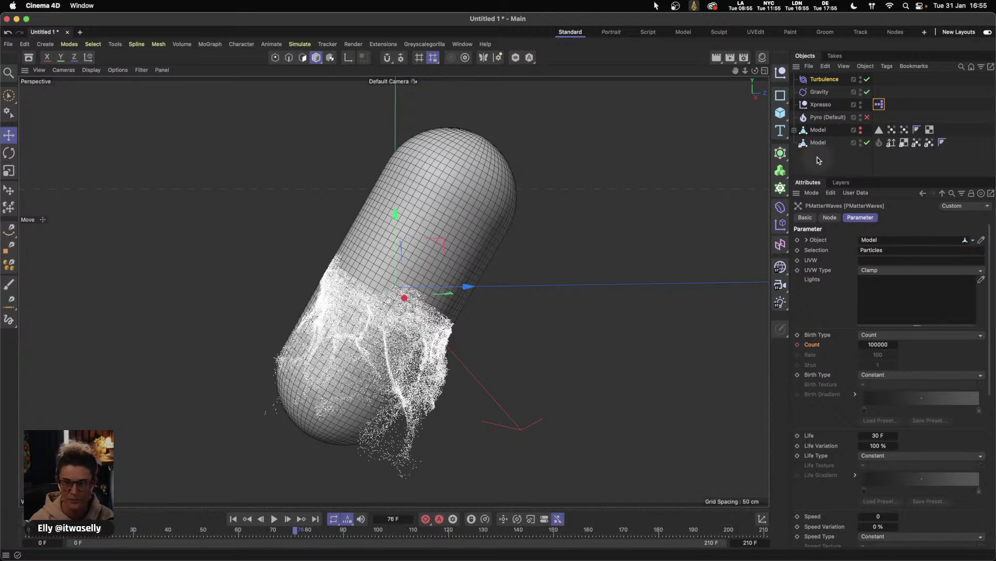
pyautogui.click(233, 519)
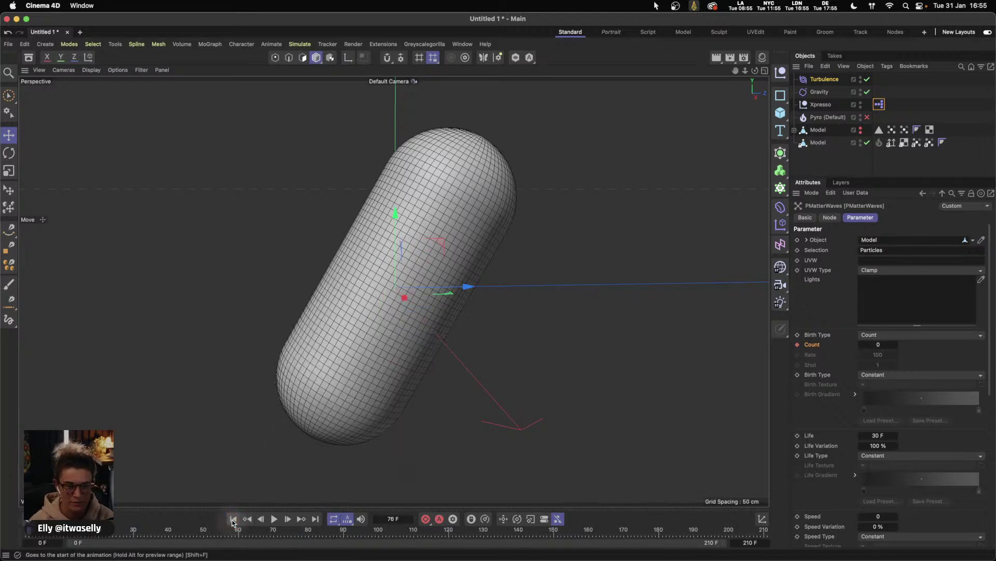
pyautogui.click(300, 45)
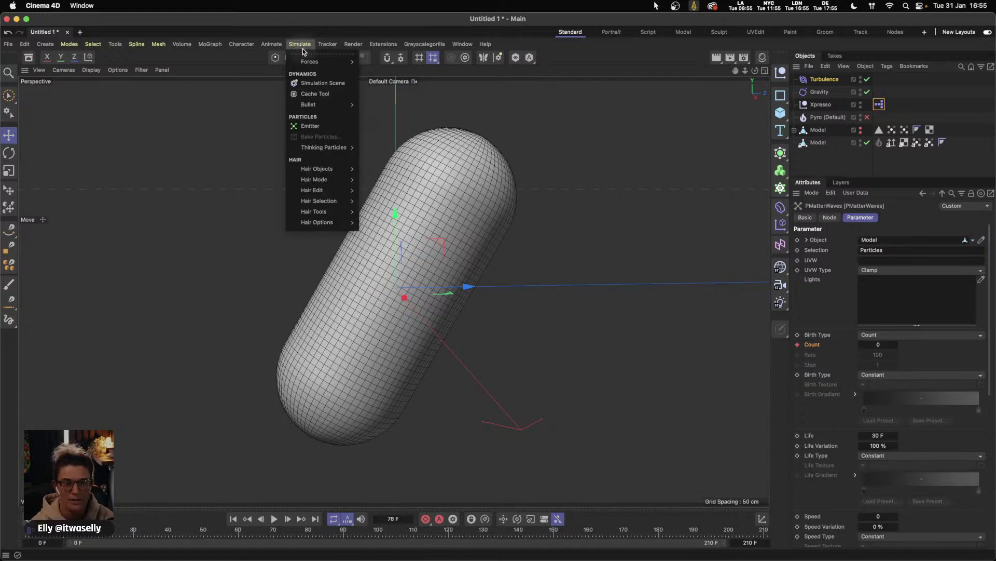
pyautogui.moveTo(357, 148)
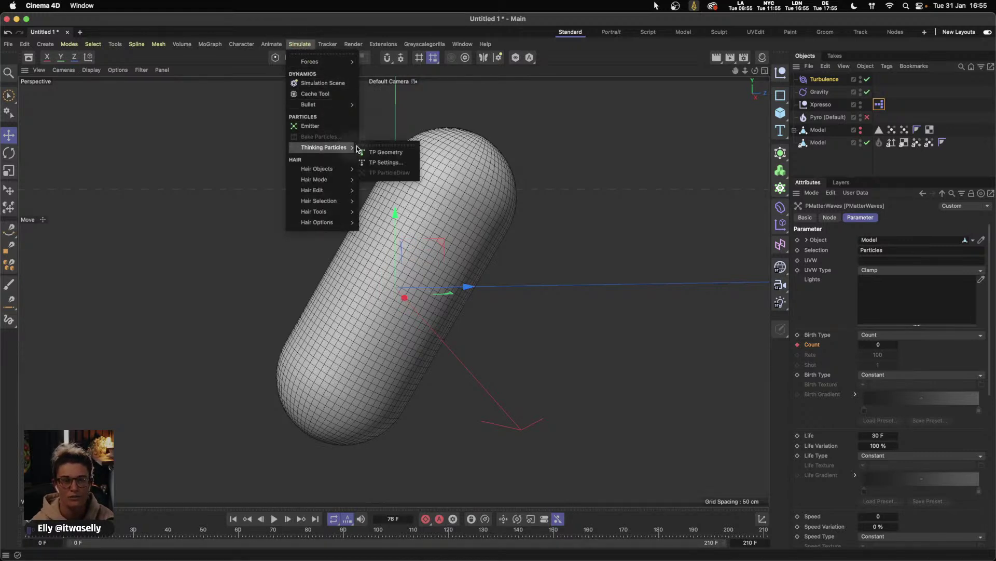
pyautogui.click(389, 154)
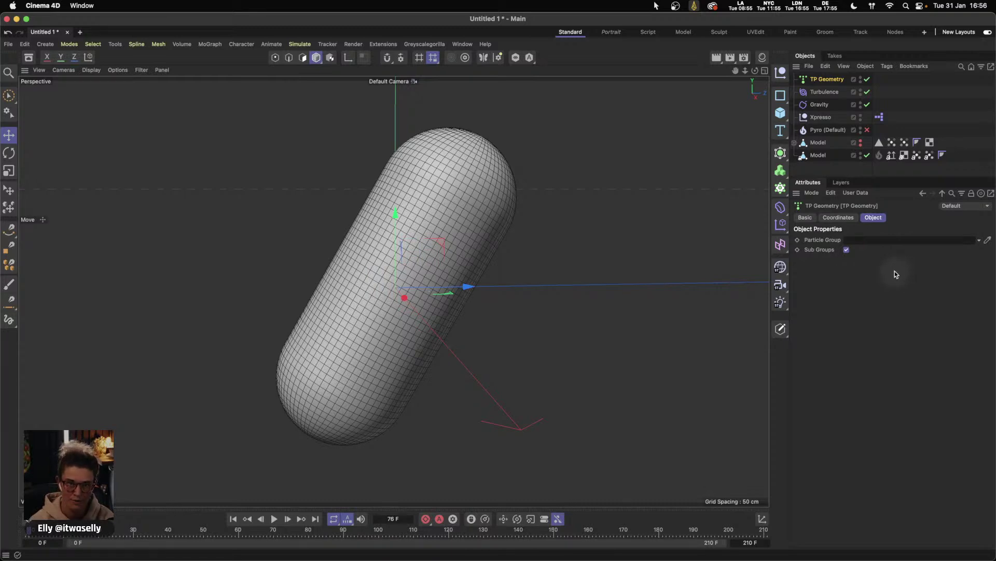
# - Assign the All particle group from the Thinking Particles settings to the TP Geometry object's Particle Group and close the settings
pyautogui.click(300, 45)
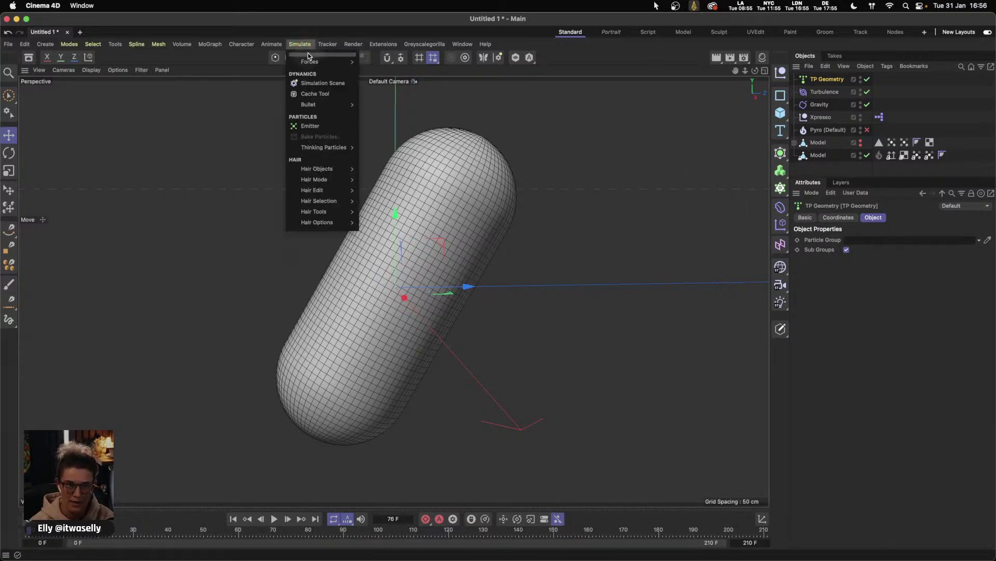
pyautogui.moveTo(324, 148)
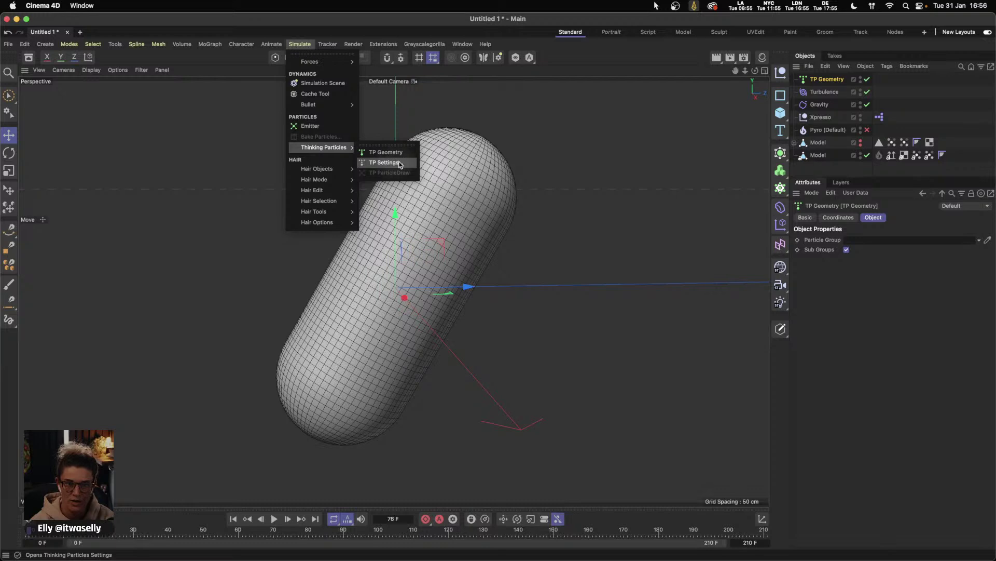
pyautogui.click(393, 164)
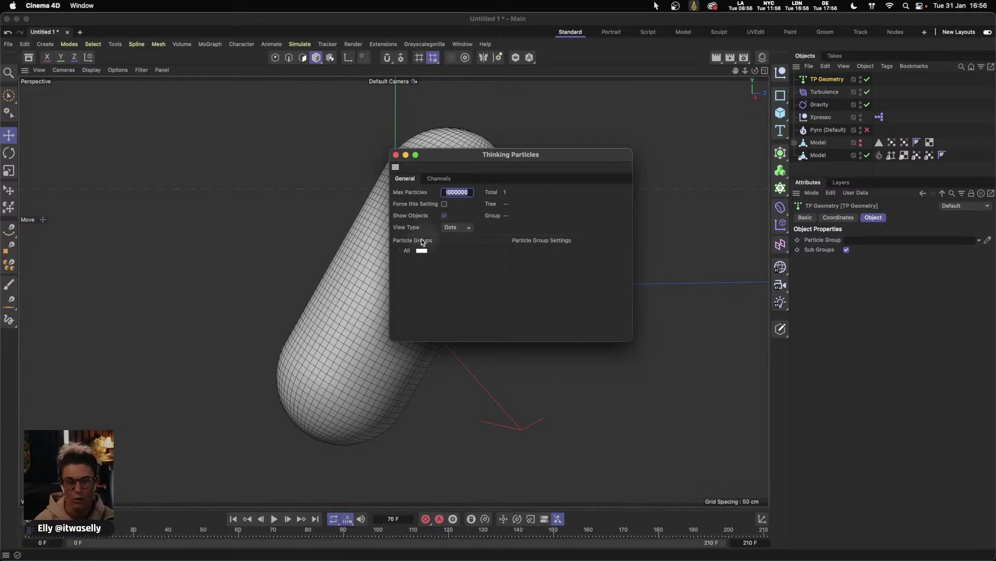
pyautogui.moveTo(407, 251); pyautogui.dragTo(871, 240)
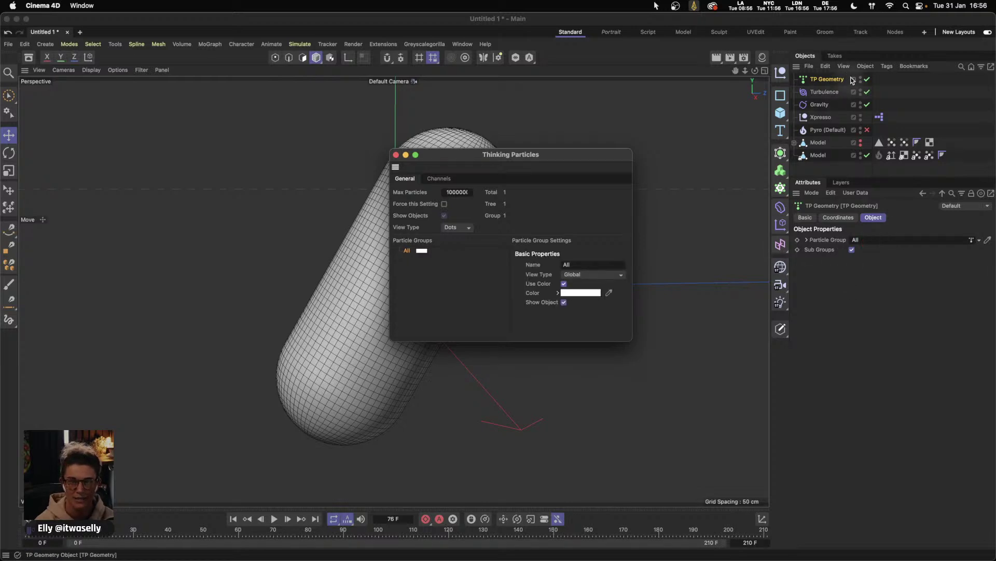
pyautogui.click(396, 155)
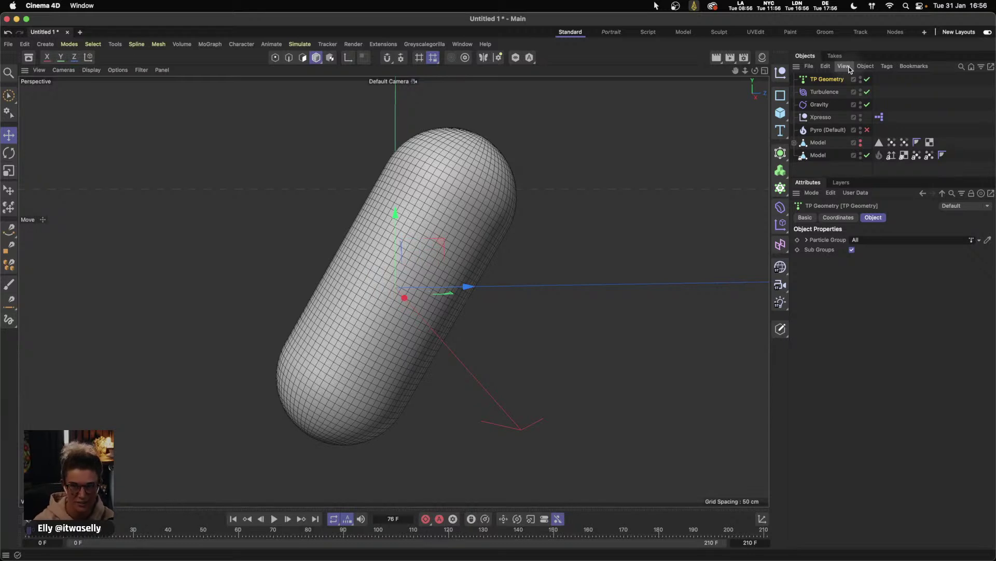
# - In the Alembic export preferences, disable Vertex Maps and enable Particles (Geometry), and close the preferences
pyautogui.click(24, 44)
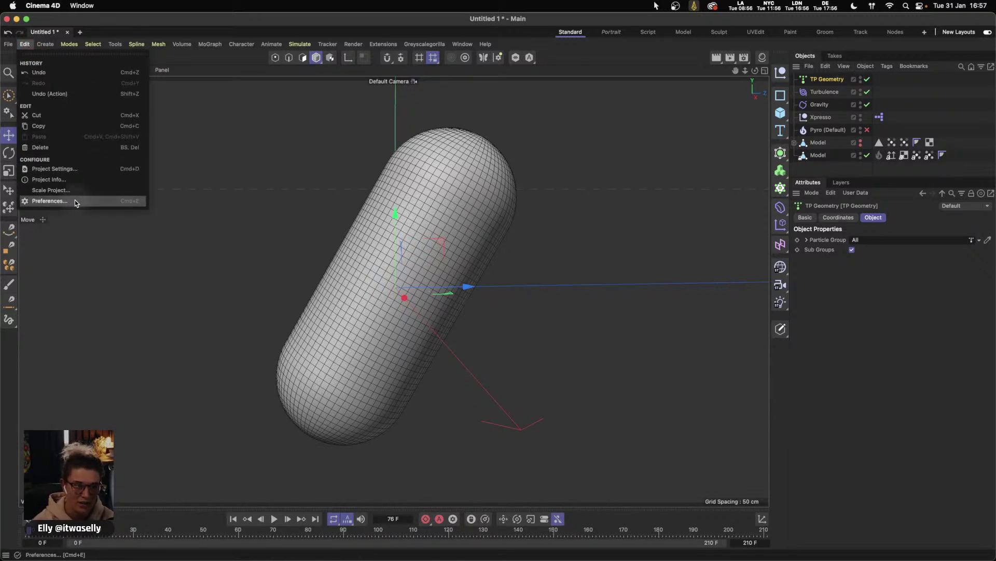
pyautogui.click(50, 201)
pyautogui.moveTo(239, 195); pyautogui.dragTo(500, 109)
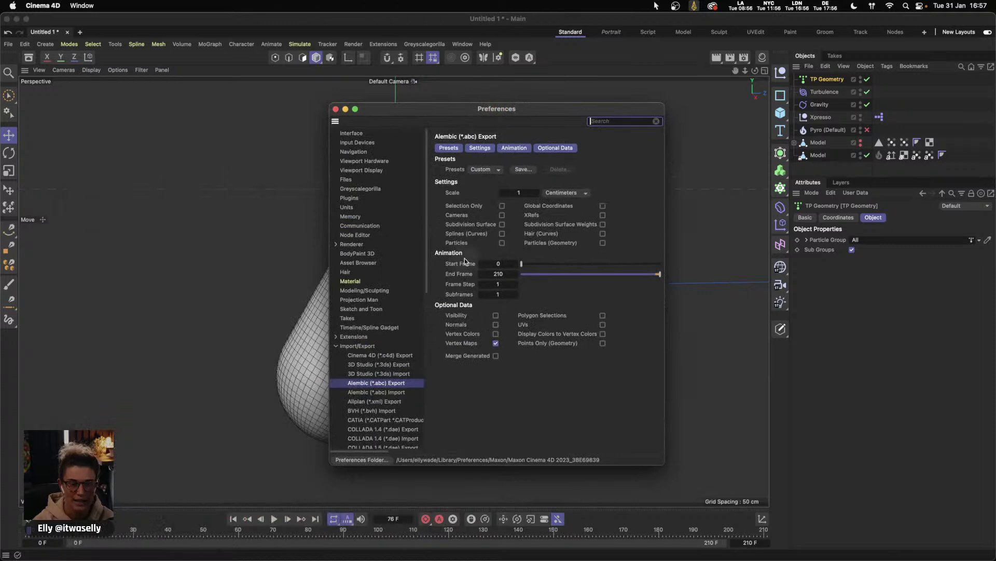
pyautogui.click(495, 343)
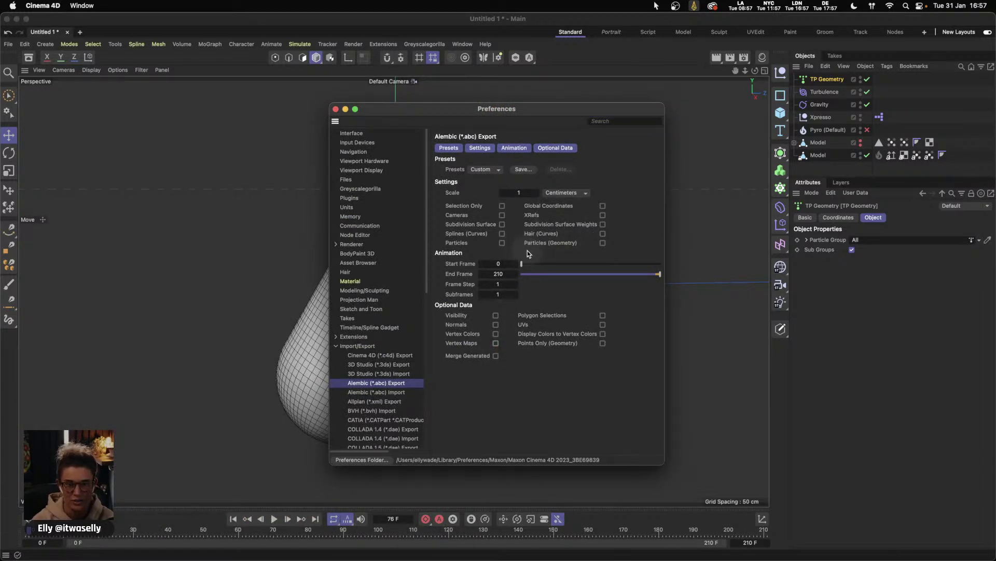
pyautogui.click(602, 243)
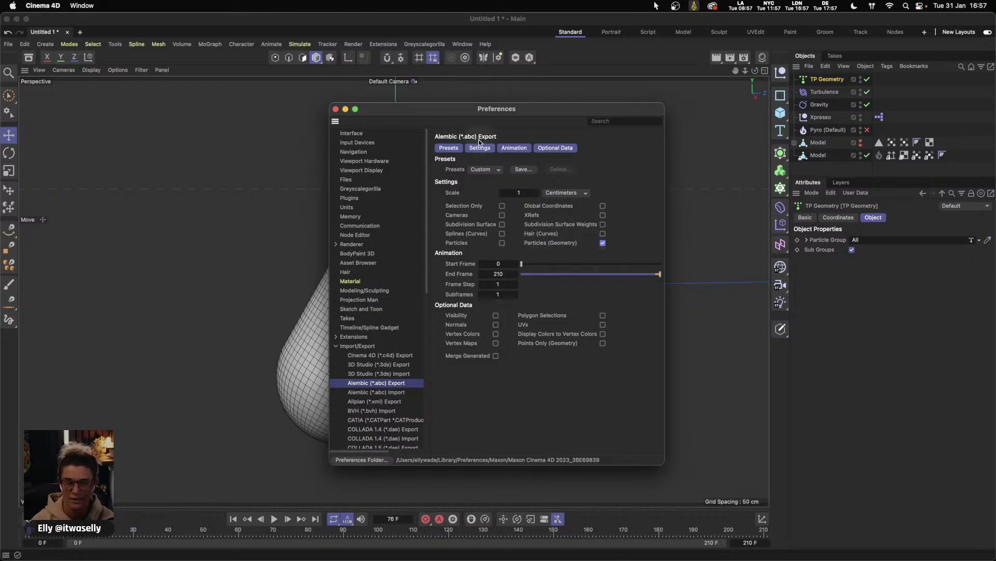
pyautogui.click(336, 109)
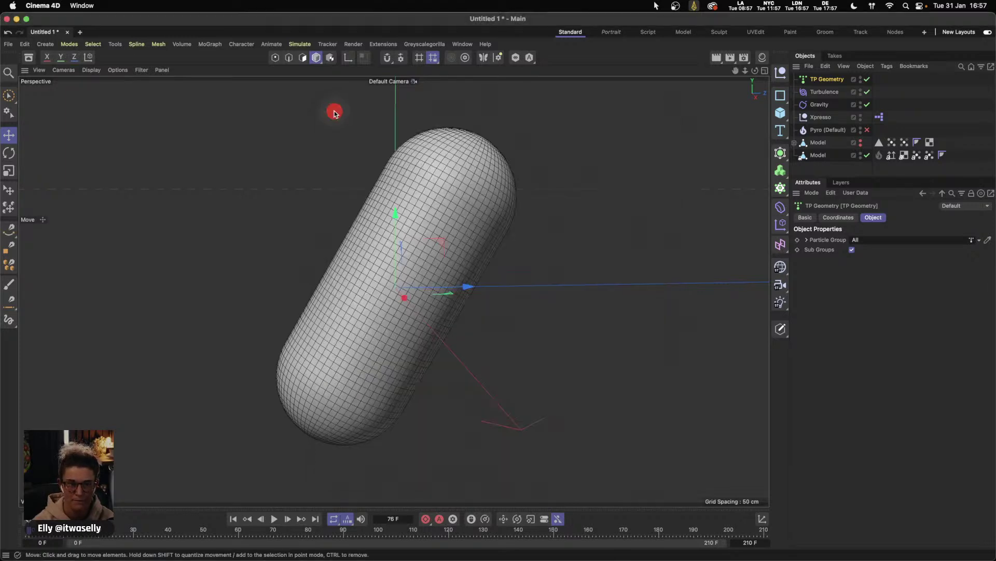
# - Bake the TP Geometry object as Alembic into the Desktop folder
pyautogui.rightClick(821, 82)
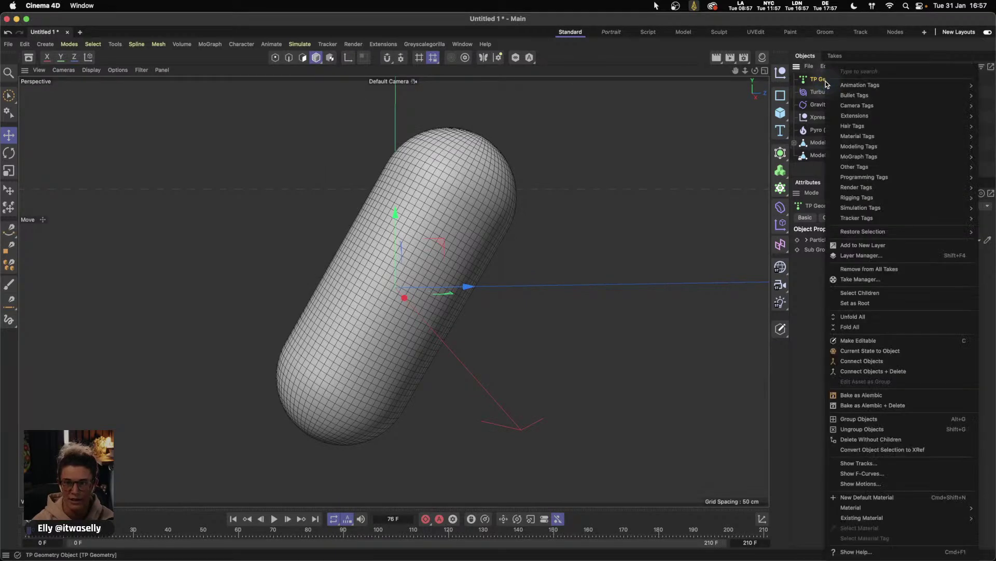
pyautogui.click(882, 394)
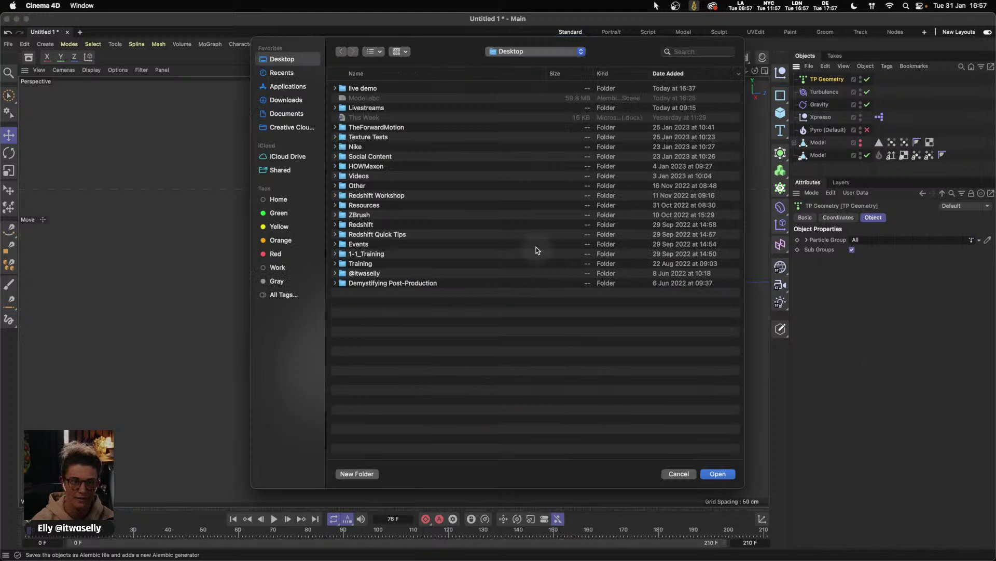
pyautogui.click(719, 473)
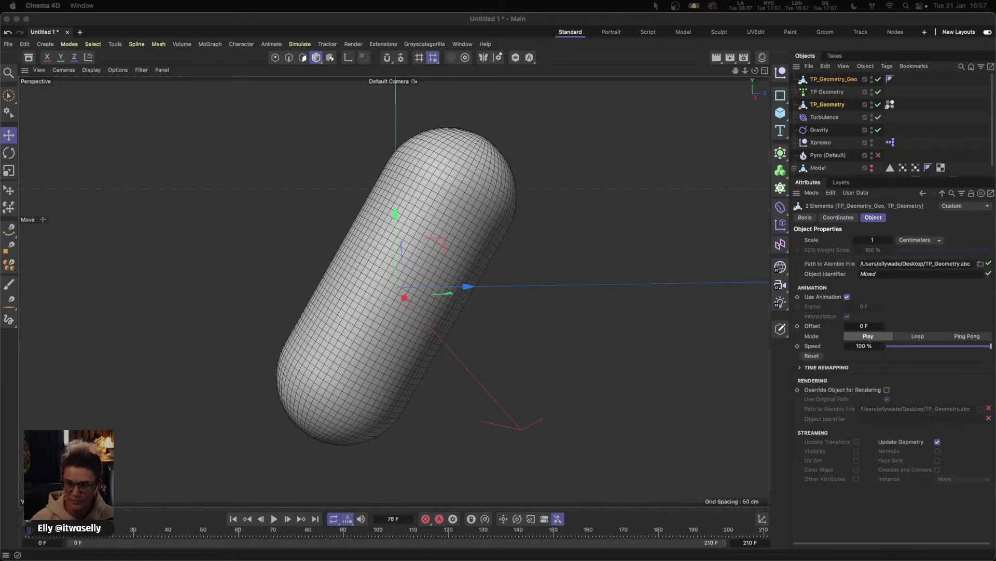
# - Play the animation from the start to check the baked particles alongside the live emission
pyautogui.click(233, 518)
pyautogui.click(274, 519)
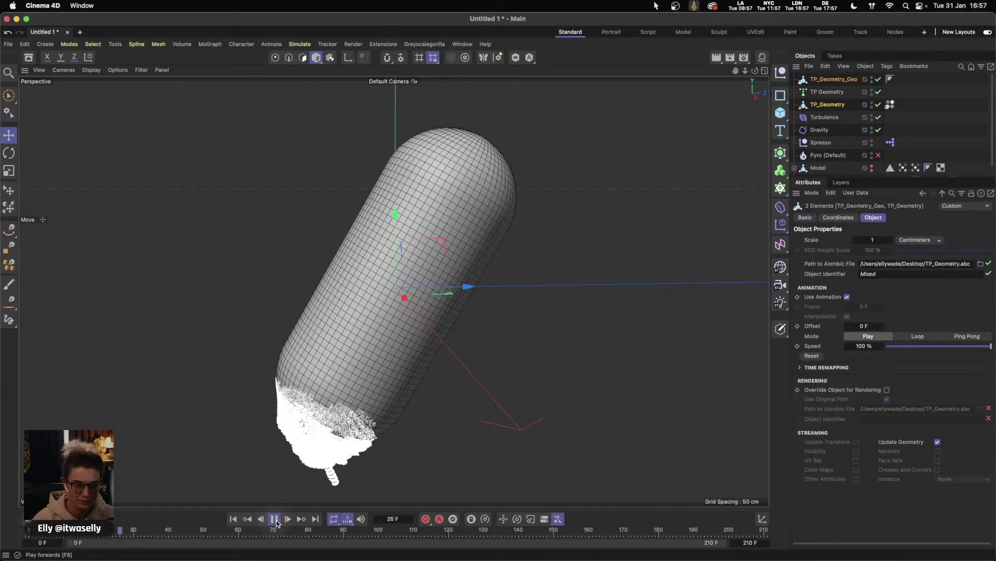
pyautogui.click(274, 519)
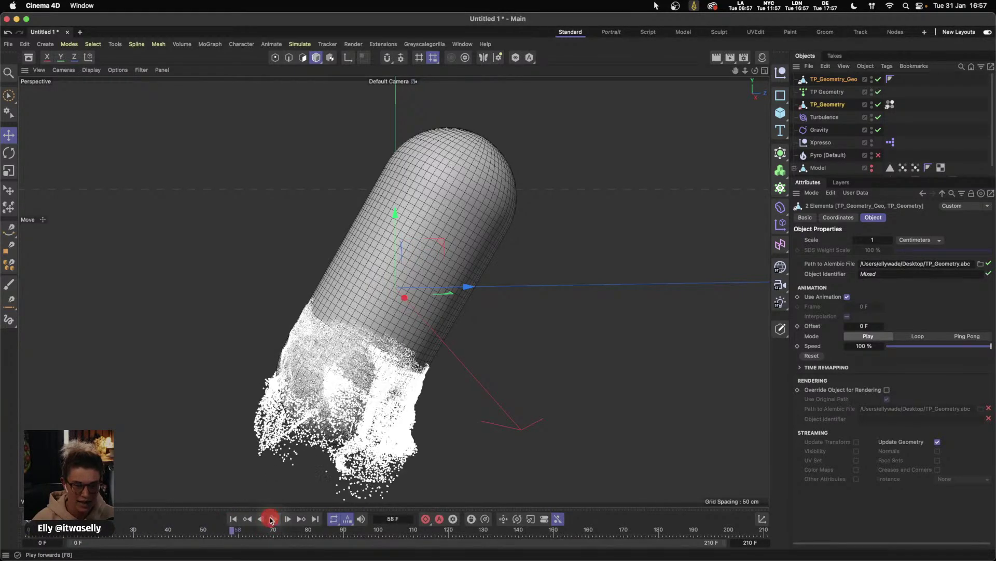
# - Disable the PMatterWaves node in the Xpresso object's setup and close the XPresso Editor
pyautogui.click(890, 142)
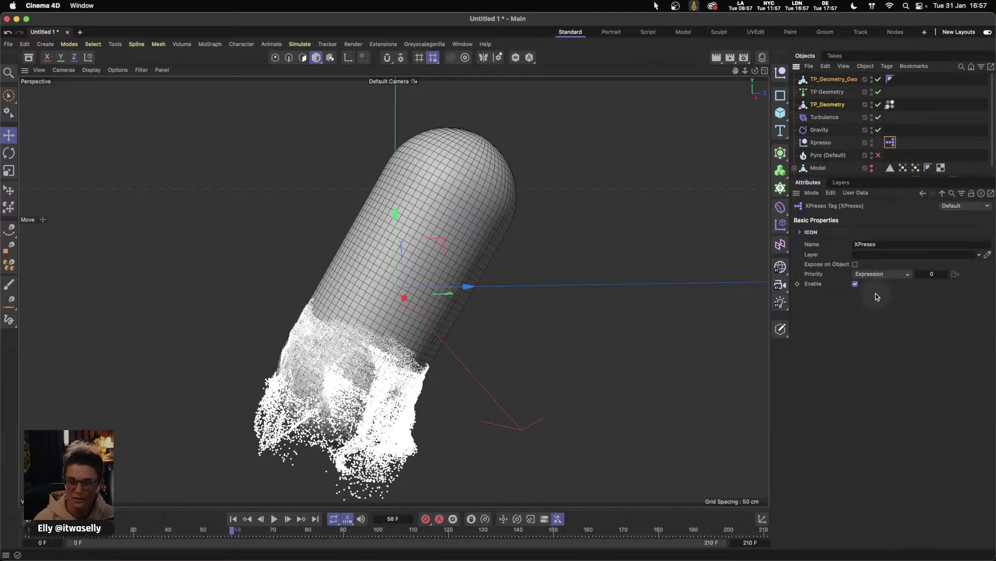
pyautogui.doubleClick(891, 143)
pyautogui.click(841, 272)
pyautogui.moveTo(882, 137); pyautogui.dragTo(710, 83)
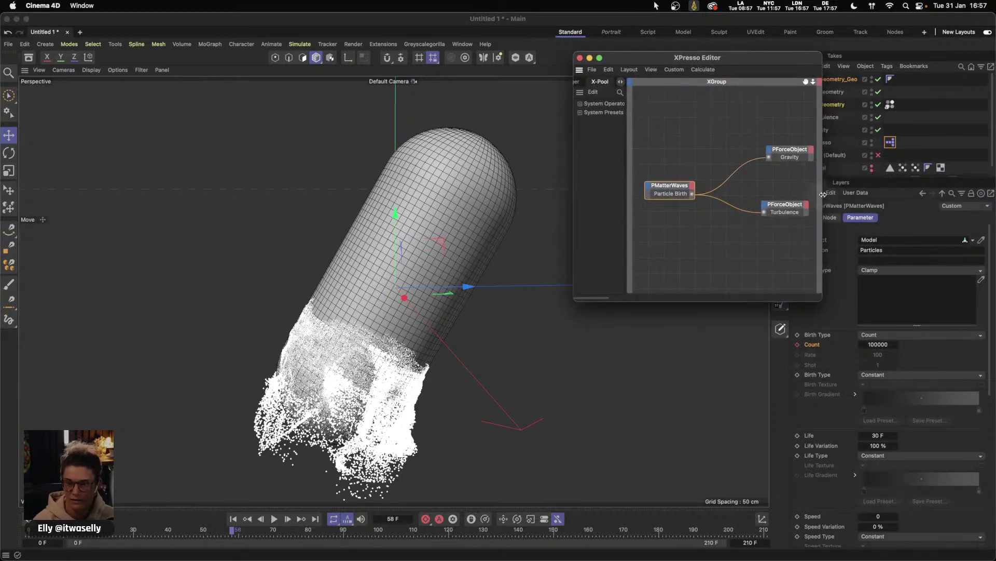
pyautogui.moveTo(783, 82); pyautogui.dragTo(691, 60)
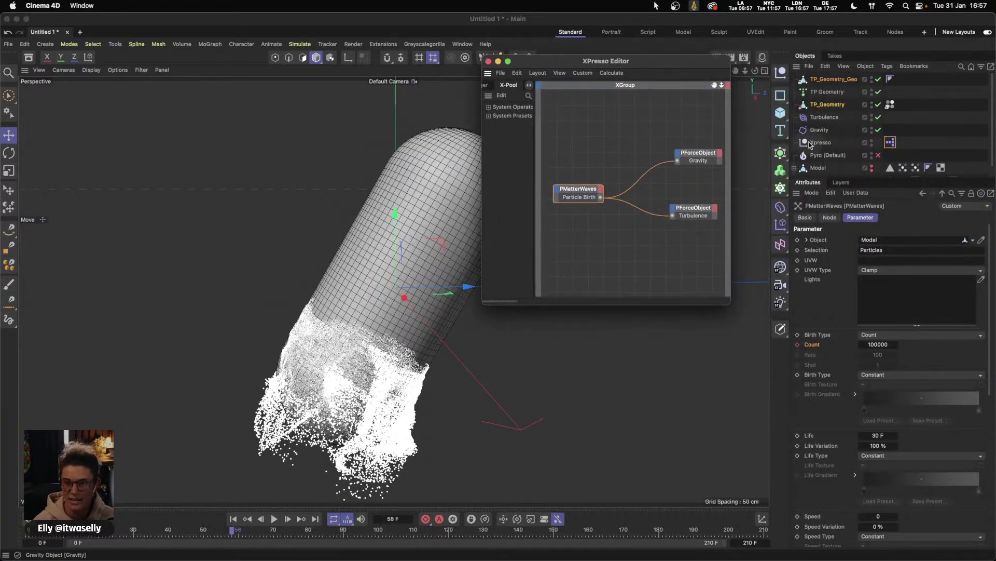
pyautogui.click(805, 218)
pyautogui.click(842, 251)
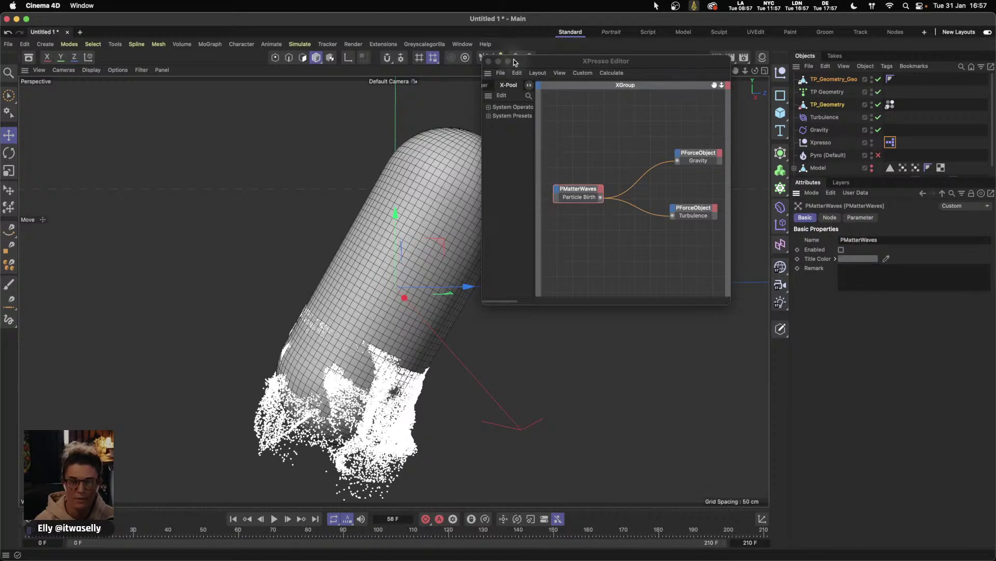
pyautogui.click(488, 61)
# - Play the animation from the start to check the Alembic particles on their own, and rewind it
pyautogui.click(233, 519)
pyautogui.click(274, 518)
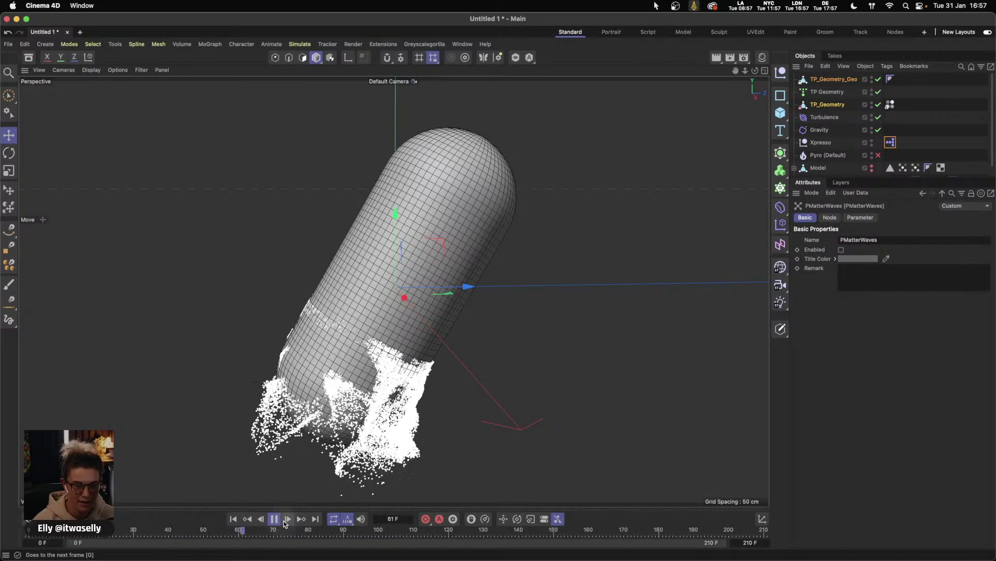
pyautogui.click(274, 519)
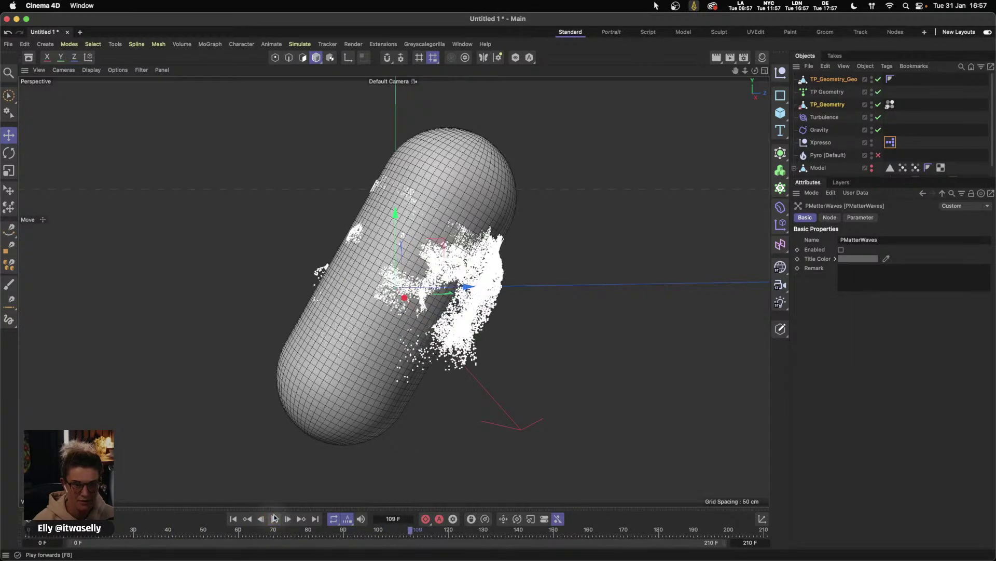
pyautogui.click(233, 519)
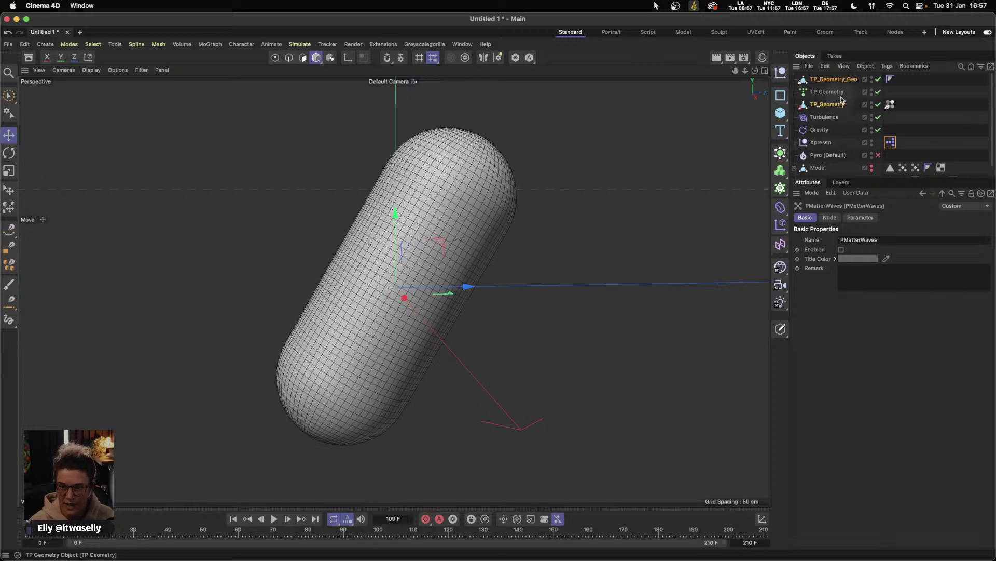
# - Move TP Geometry below the baked TP_Geometry and group it with Turbulence, Gravity and Xpresso under a collapsed null
pyautogui.moveTo(837, 102); pyautogui.dragTo(828, 86)
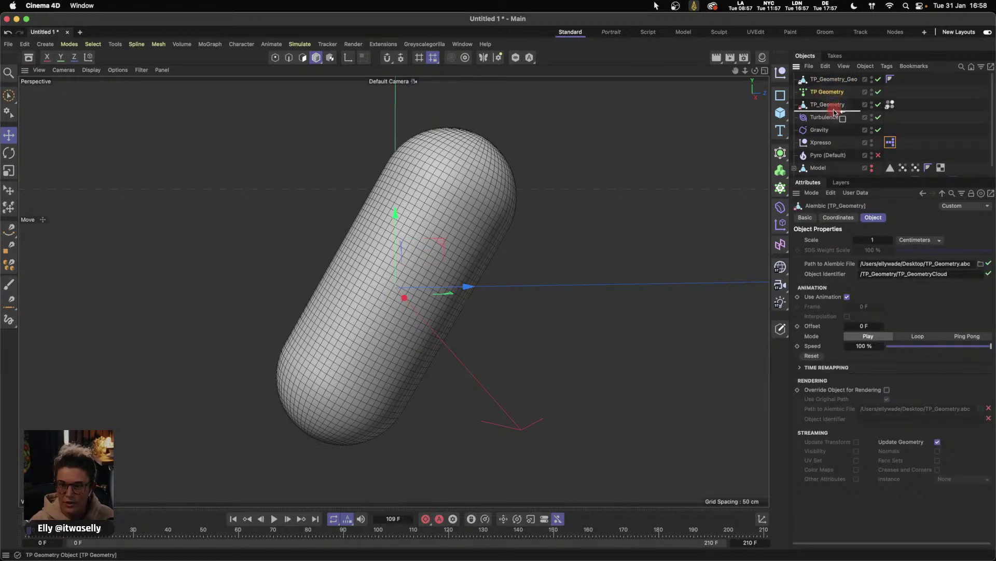
pyautogui.click(828, 104)
pyautogui.keyDown('shift'); pyautogui.click(824, 143); pyautogui.keyUp('shift')
pyautogui.hotkey('alt', 'g')
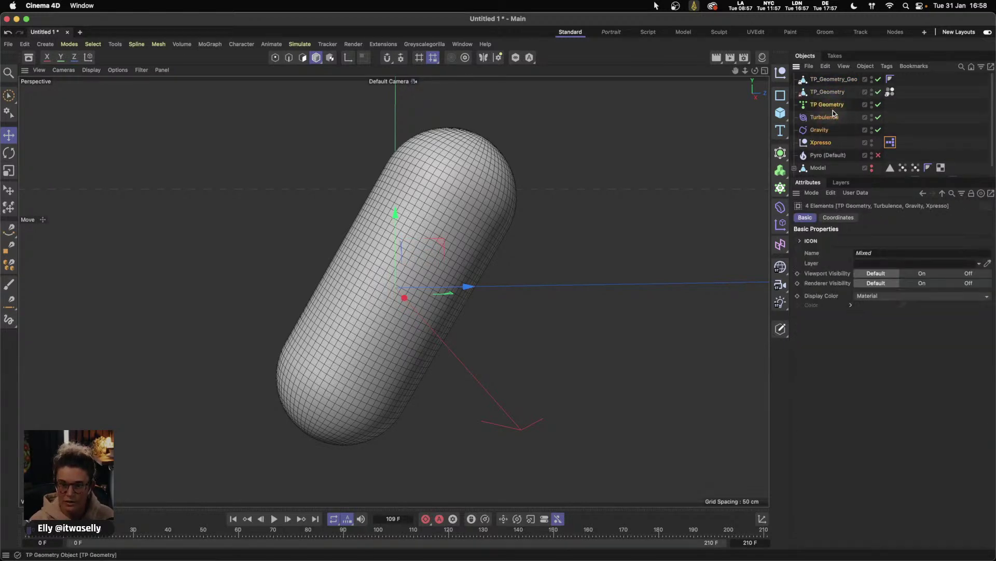
pyautogui.click(794, 104)
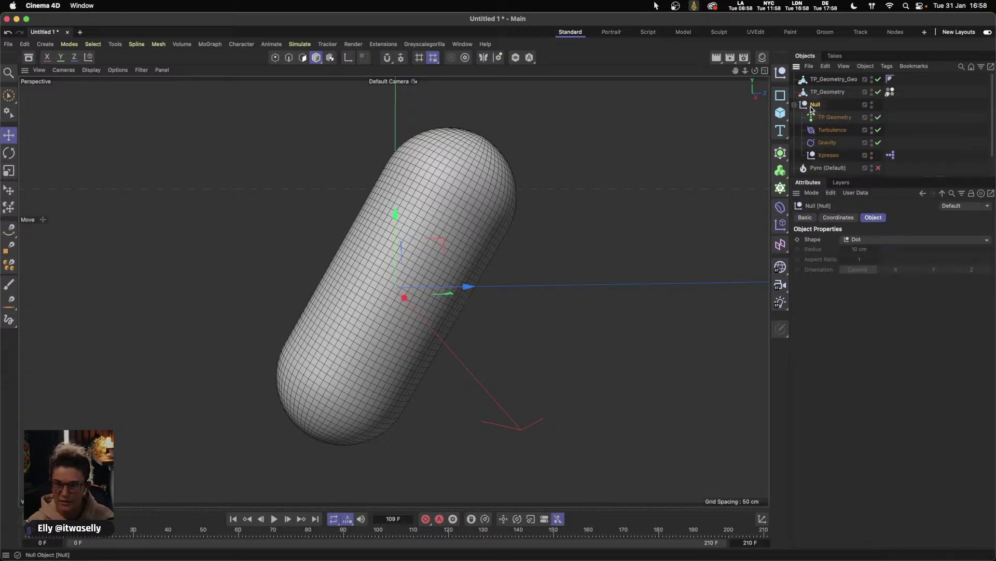
pyautogui.click(794, 104)
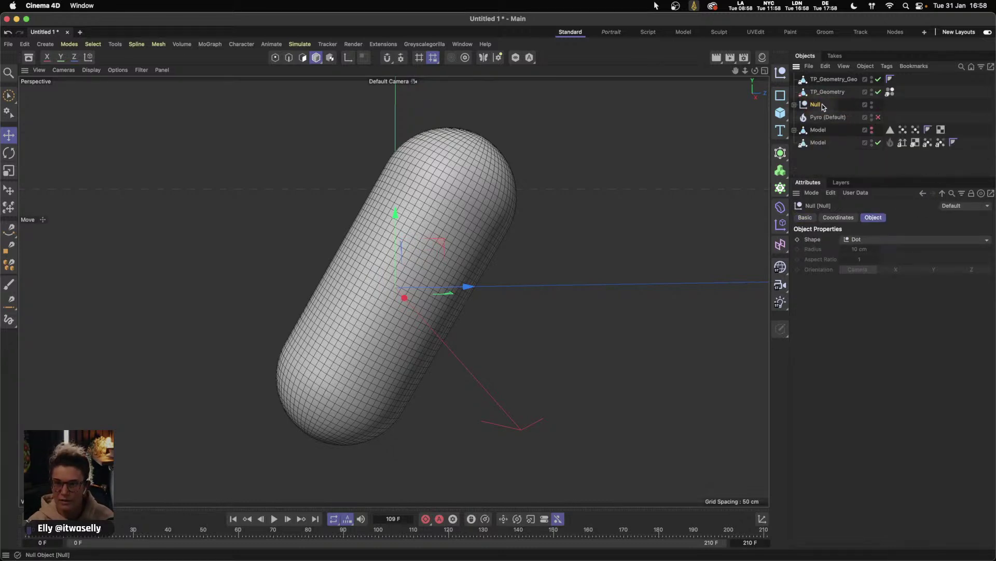
# - Enable the Pyro (Default) object and play the simulation from the start together with the baked particles
pyautogui.click(878, 118)
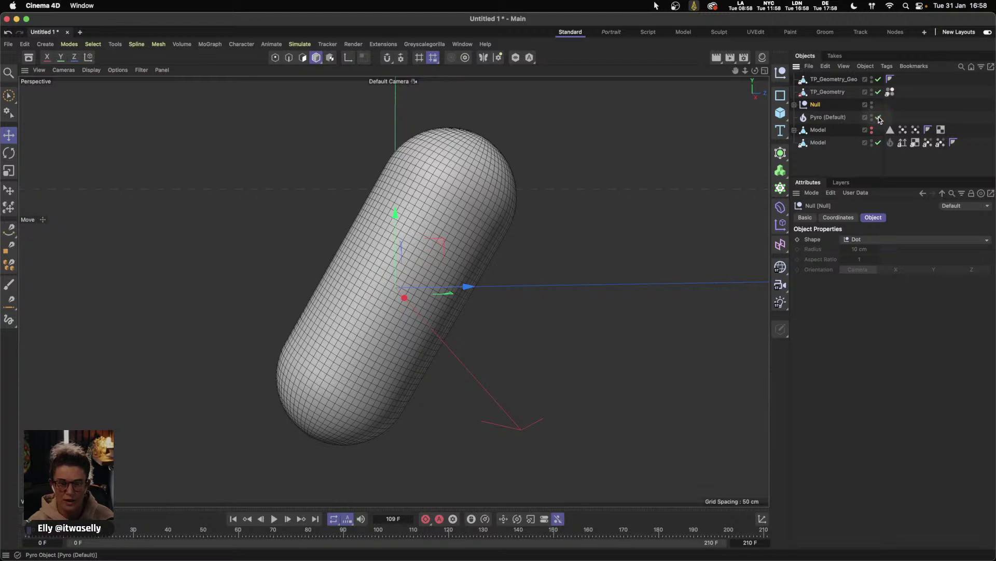
pyautogui.click(275, 519)
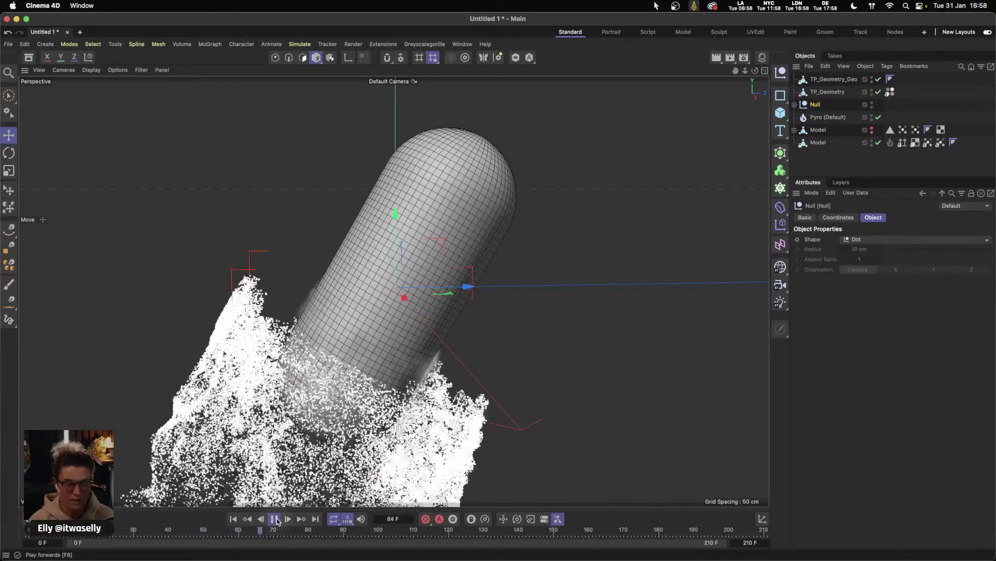
pyautogui.click(274, 519)
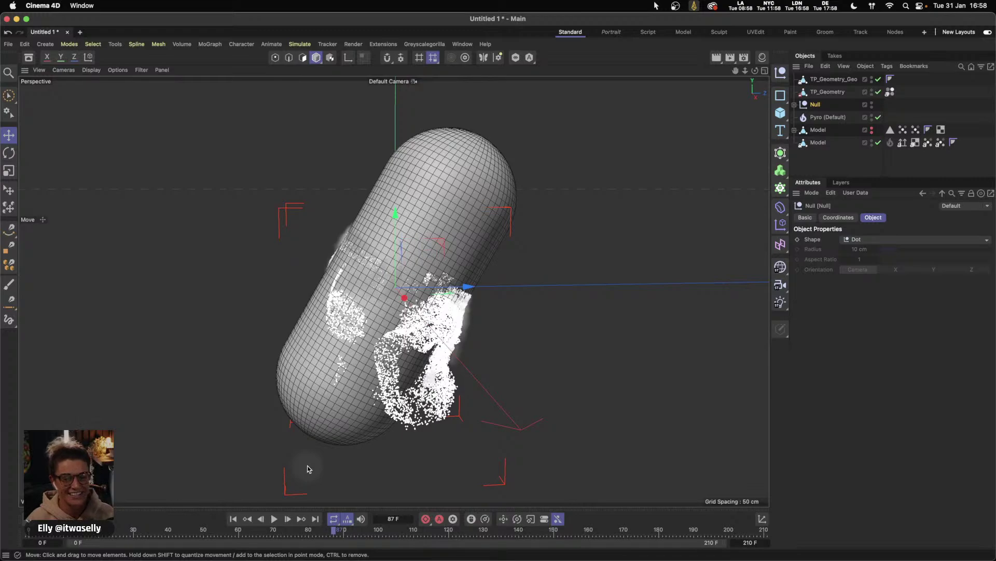
pyautogui.click(233, 518)
pyautogui.click(275, 519)
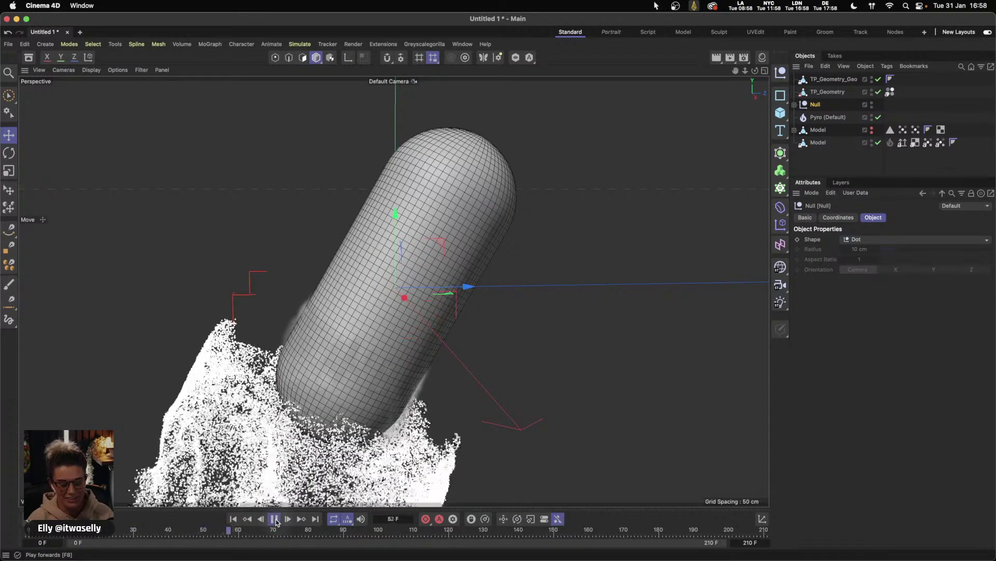
pyautogui.click(275, 519)
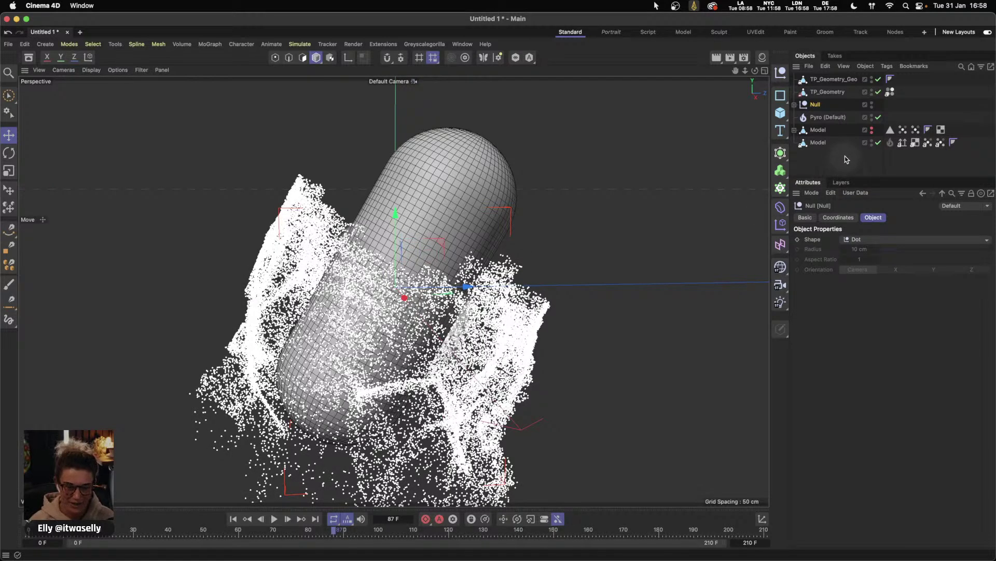
pyautogui.click(846, 162)
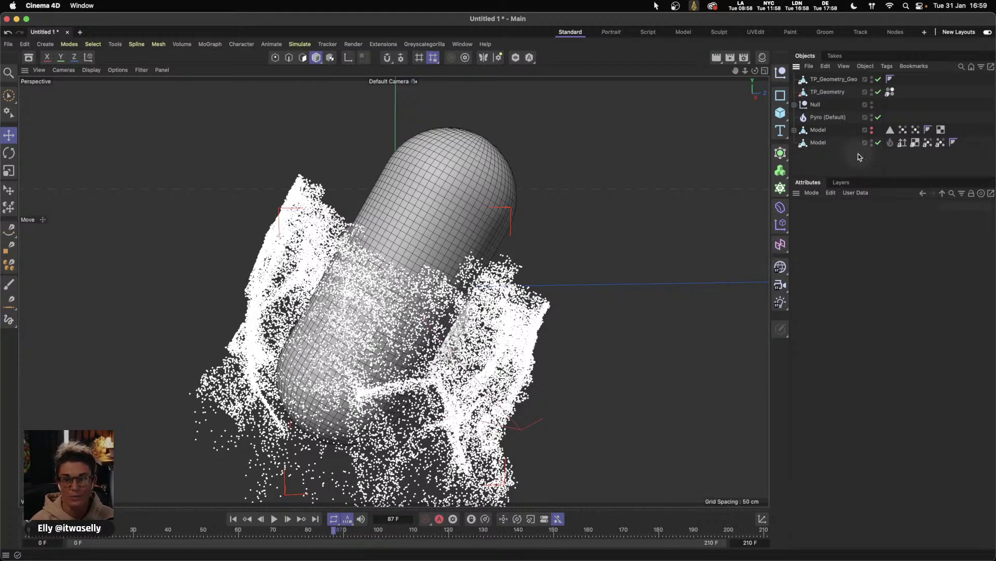
pyautogui.rightClick(835, 82)
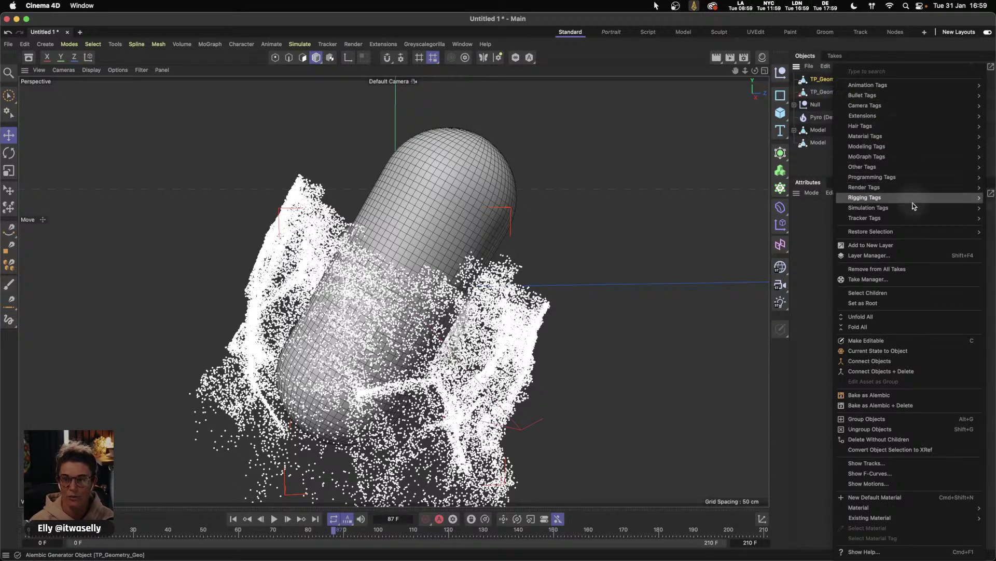
pyautogui.moveTo(883, 198)
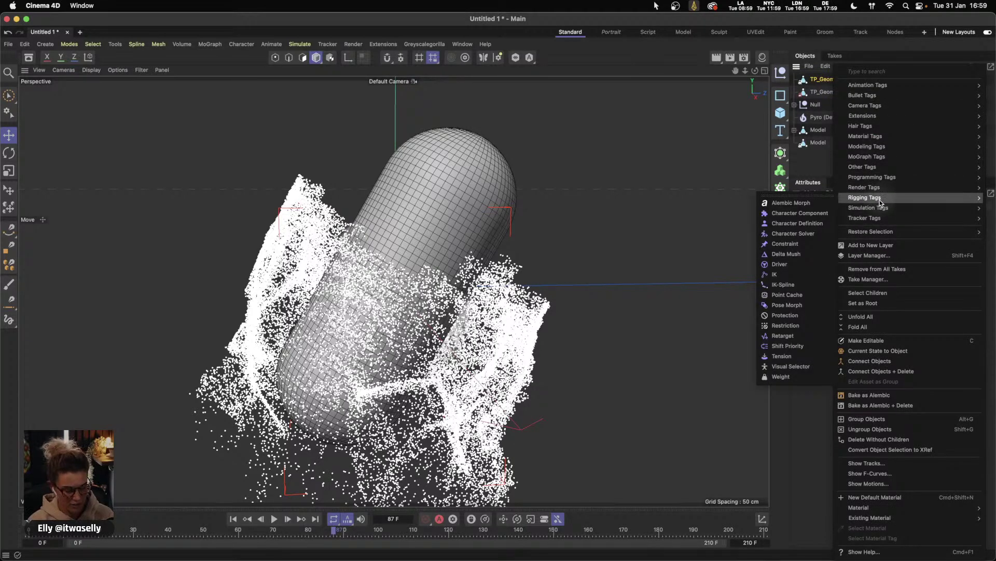
pyautogui.write('rs')
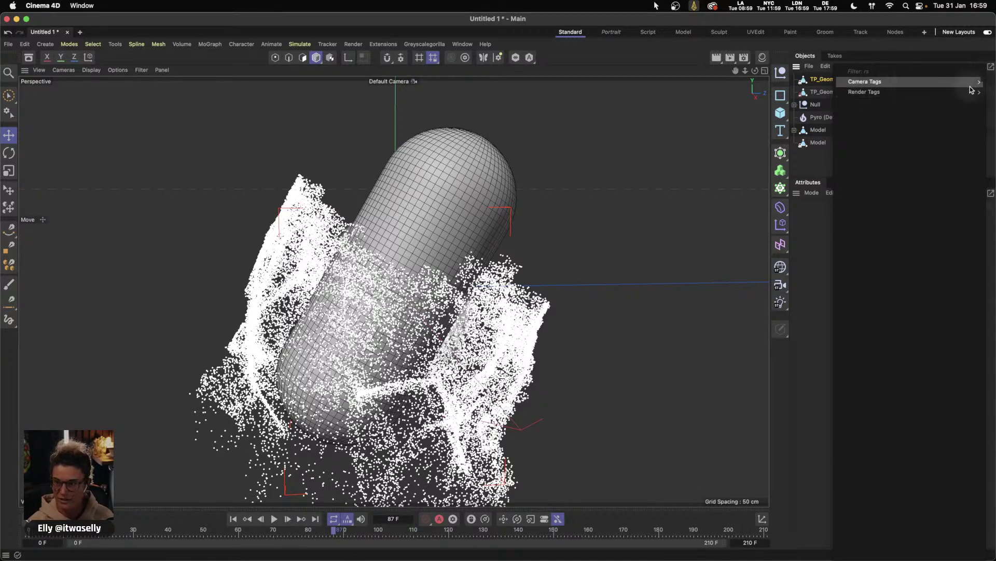
pyautogui.press('Escape')
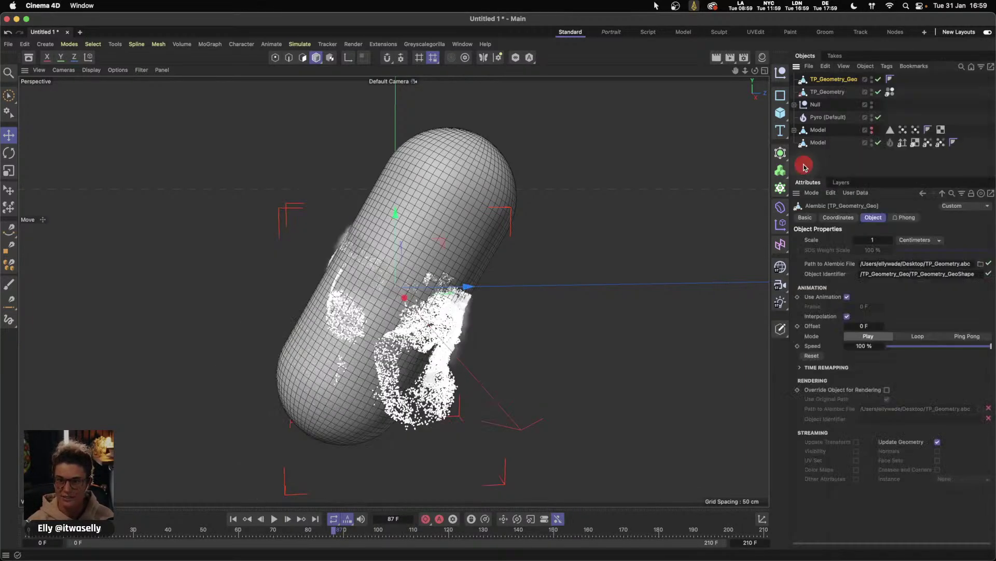
pyautogui.rightClick(851, 85)
pyautogui.moveTo(895, 177)
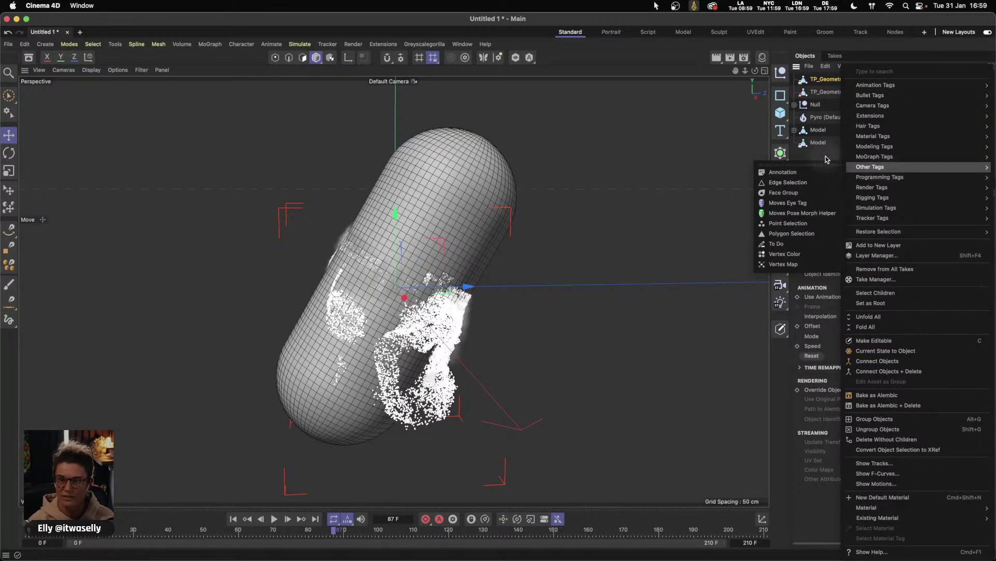
pyautogui.press('Escape')
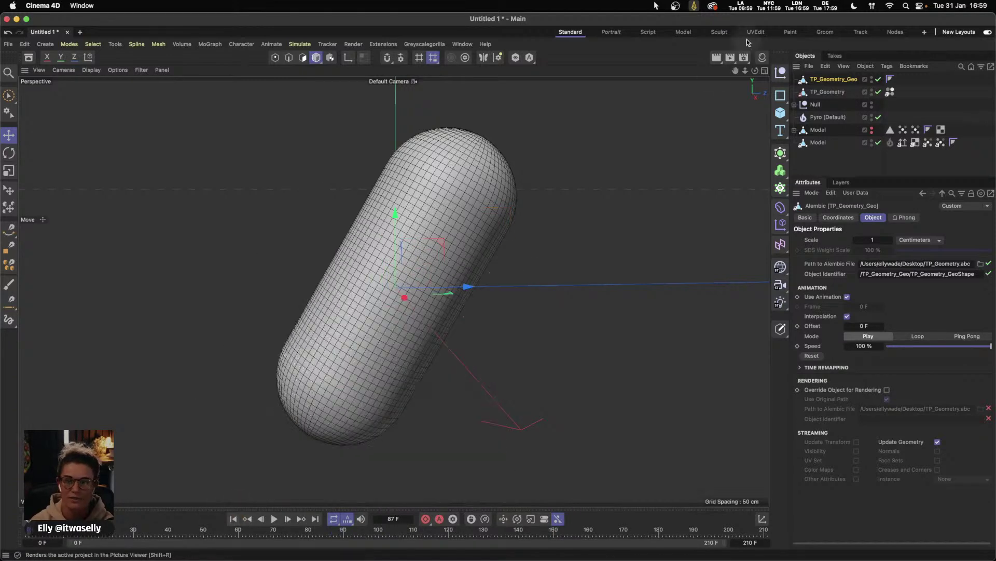
# - Switch the renderer in the render settings to Redshift and close the settings
pyautogui.click(744, 57)
pyautogui.click(684, 75)
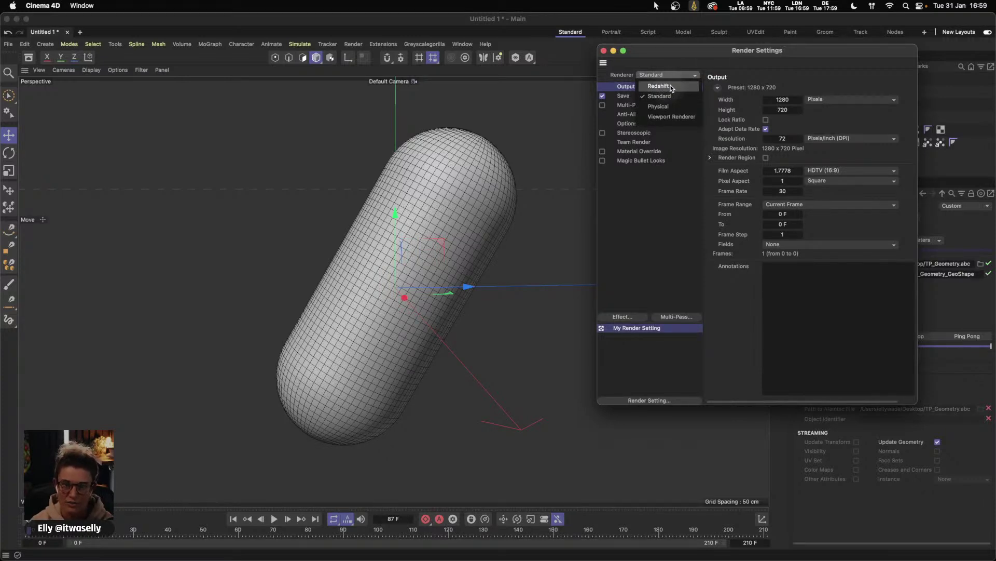
pyautogui.click(671, 87)
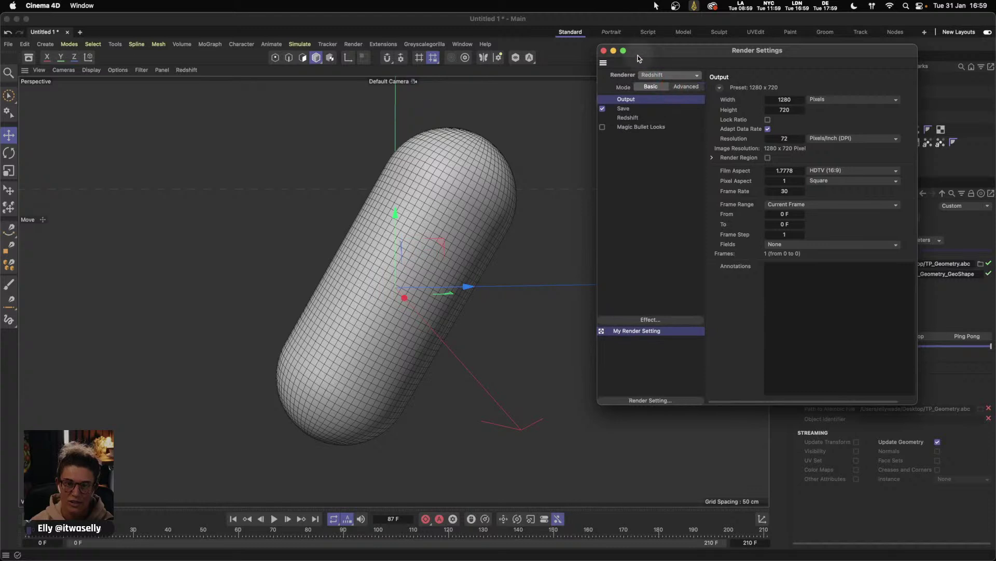
pyautogui.click(604, 50)
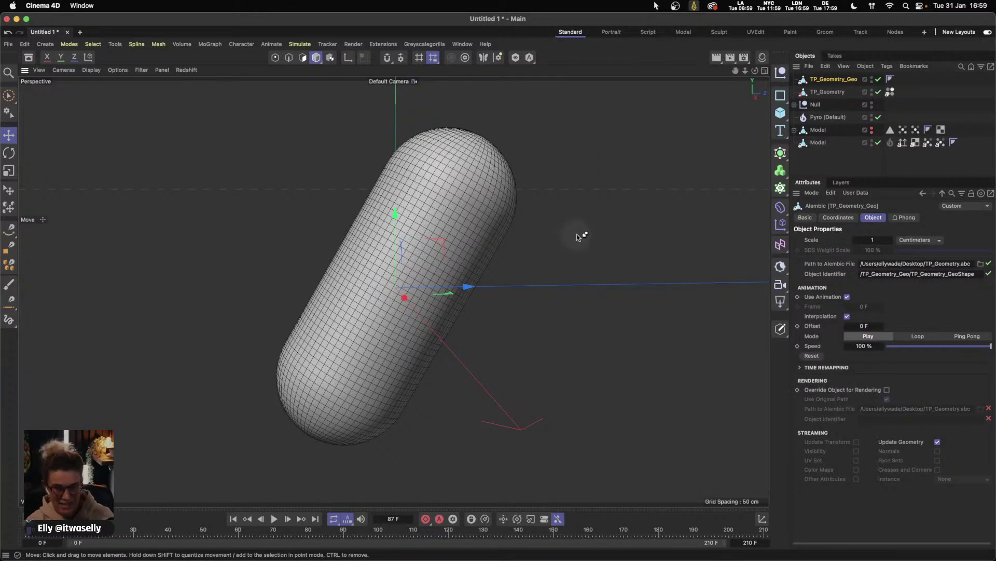
# - Save the project to the Desktop as LiveDemo
pyautogui.press('super+s')
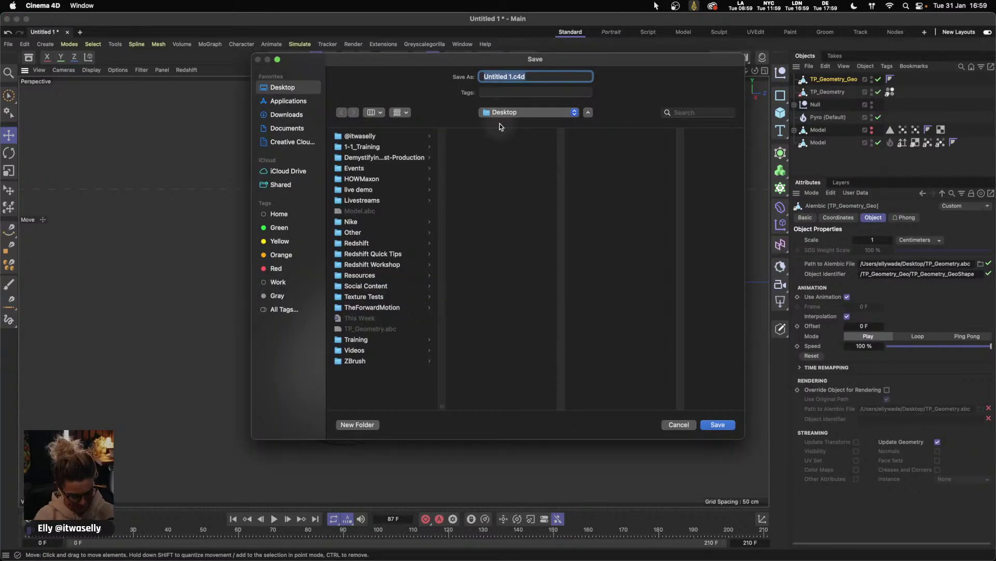
pyautogui.write('LiveDemo')
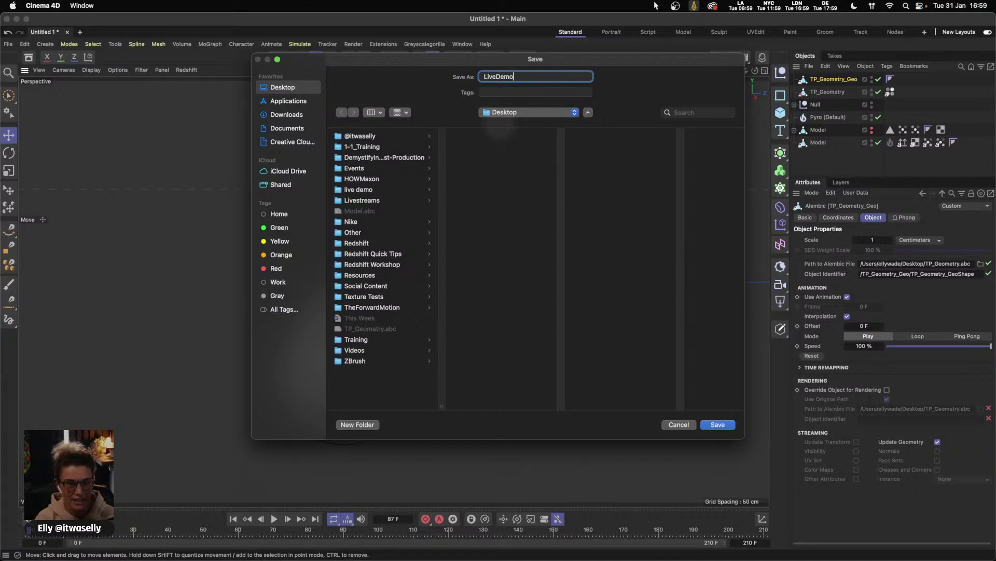
pyautogui.click(721, 425)
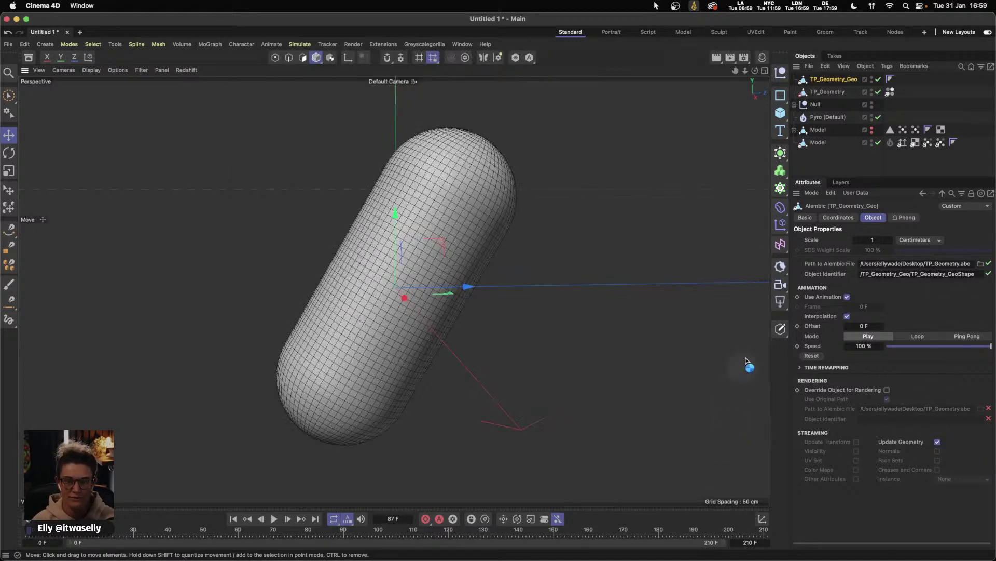
# - Try adding a Redshift Object tag to the baked TP_Geometry_Geo Alembic
pyautogui.rightClick(827, 81)
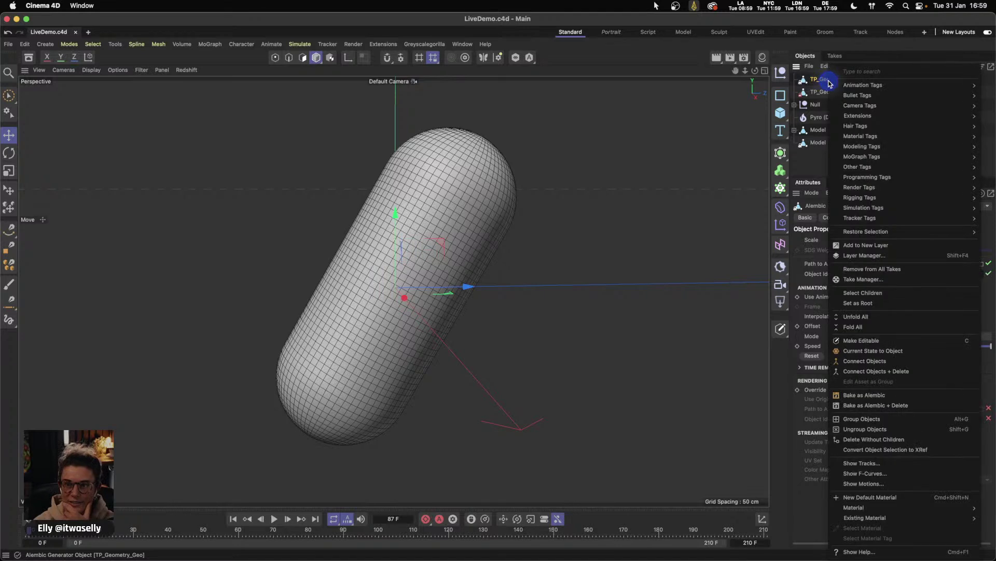
pyautogui.write('rs')
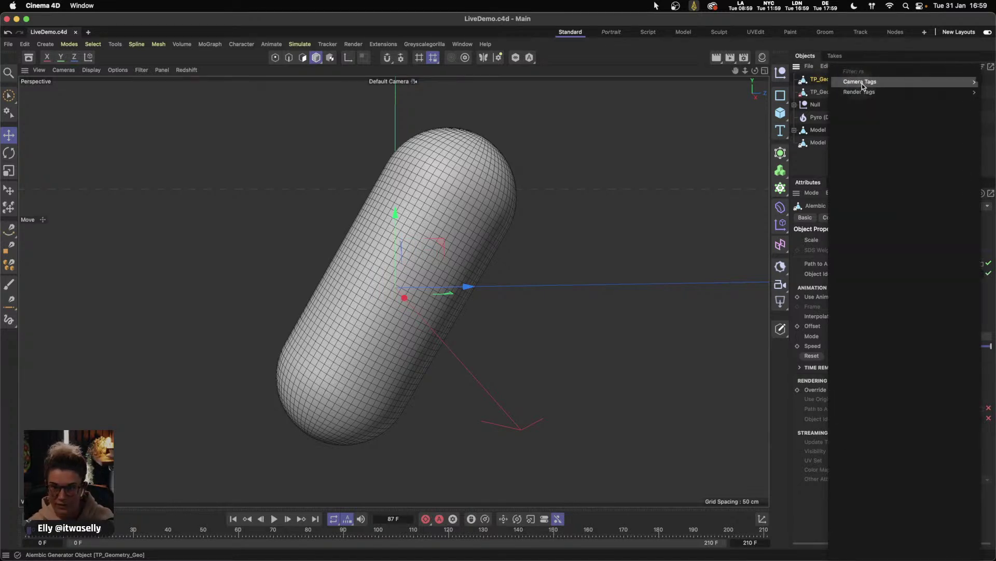
pyautogui.click(811, 93)
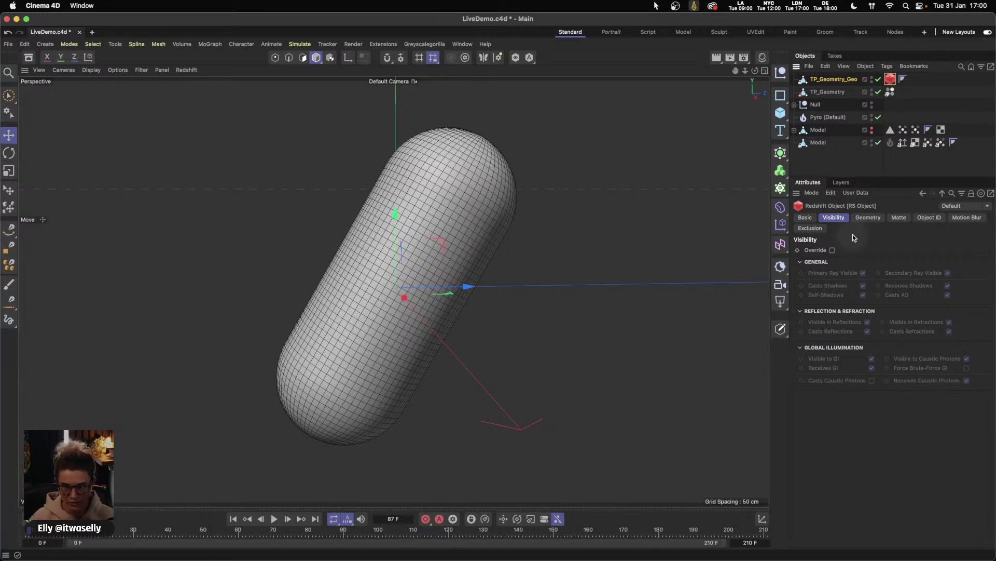
# - Try a Redshift Object tag on the TP Geometry object inside the null, and delete that tag
pyautogui.click(794, 104)
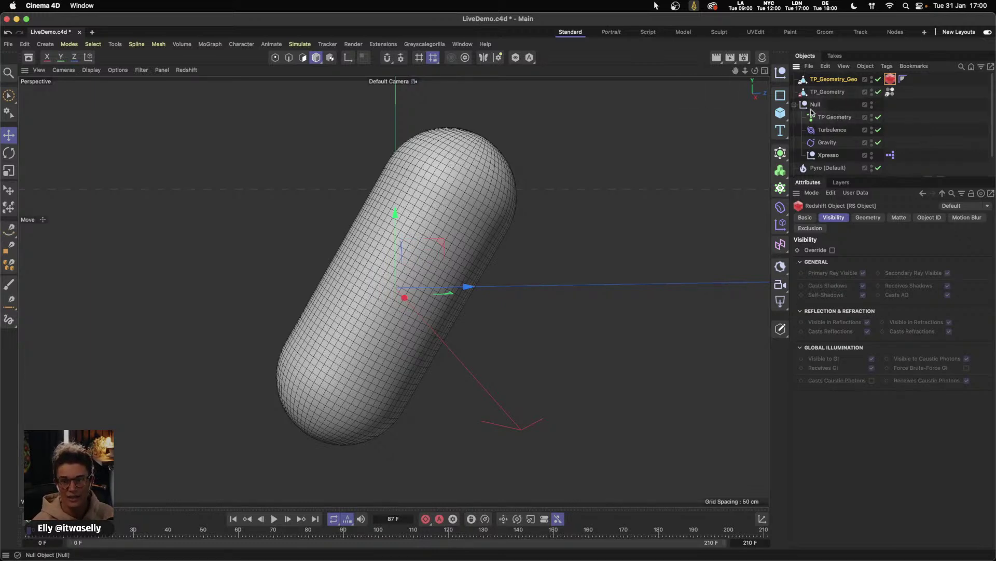
pyautogui.rightClick(835, 120)
pyautogui.write('rs')
pyautogui.moveTo(867, 91)
pyautogui.click(824, 93)
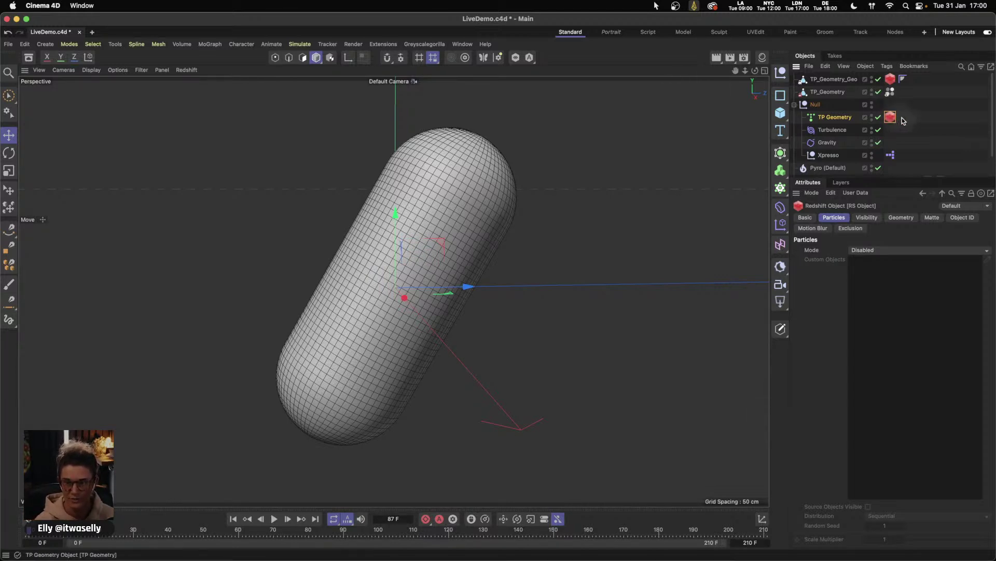
pyautogui.press('Delete')
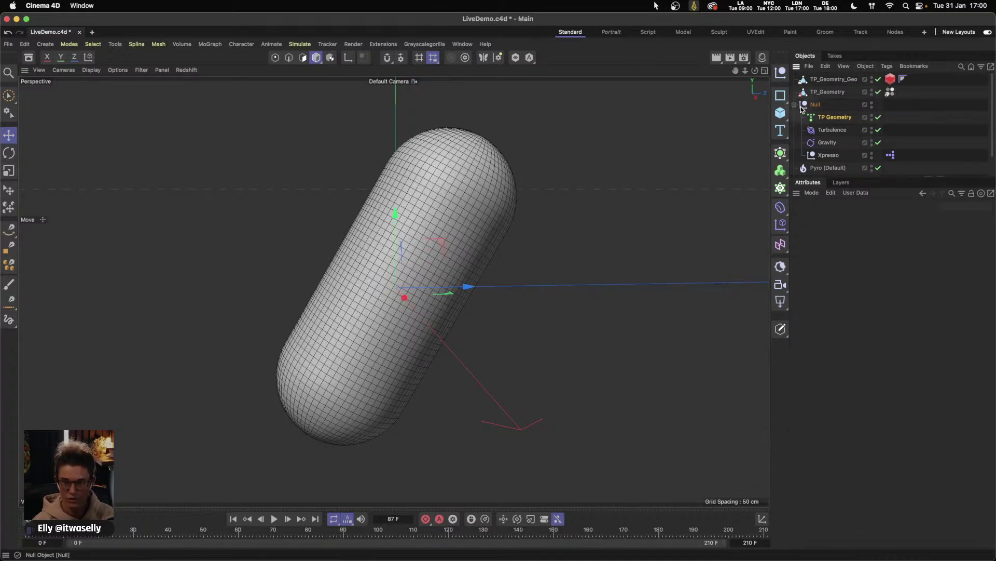
# - Collapse the null and remove the Redshift Object tag from TP_Geometry_Geo
pyautogui.click(794, 105)
pyautogui.click(891, 79)
pyautogui.press('Delete')
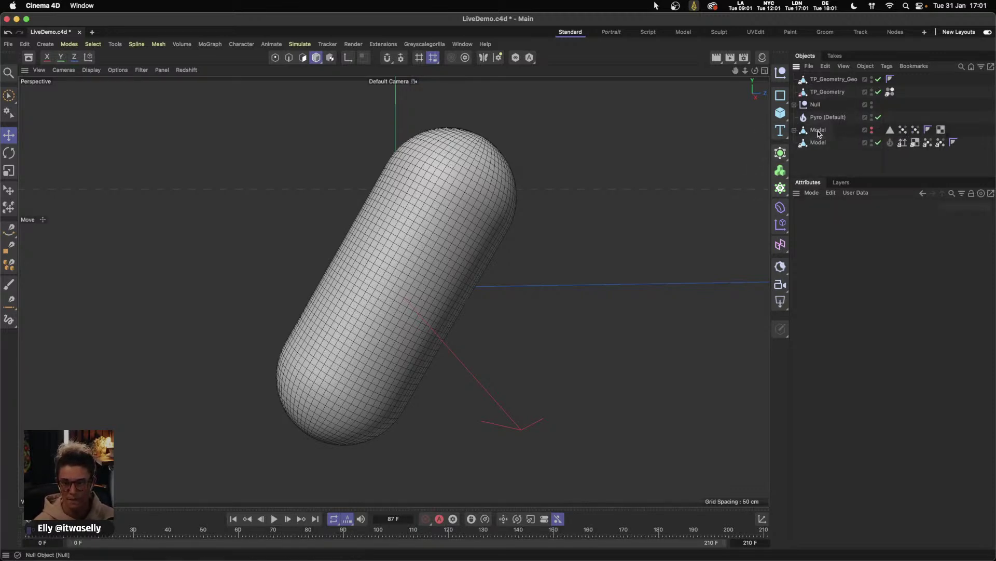
# - Add a Matrix Scatter object and set its mode to Object
pyautogui.click(780, 189)
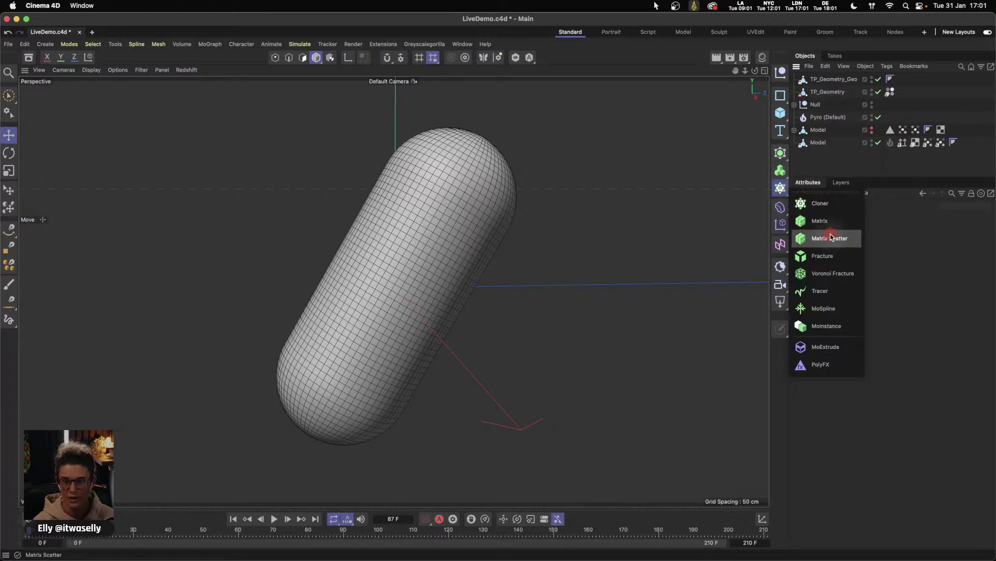
pyautogui.click(837, 230)
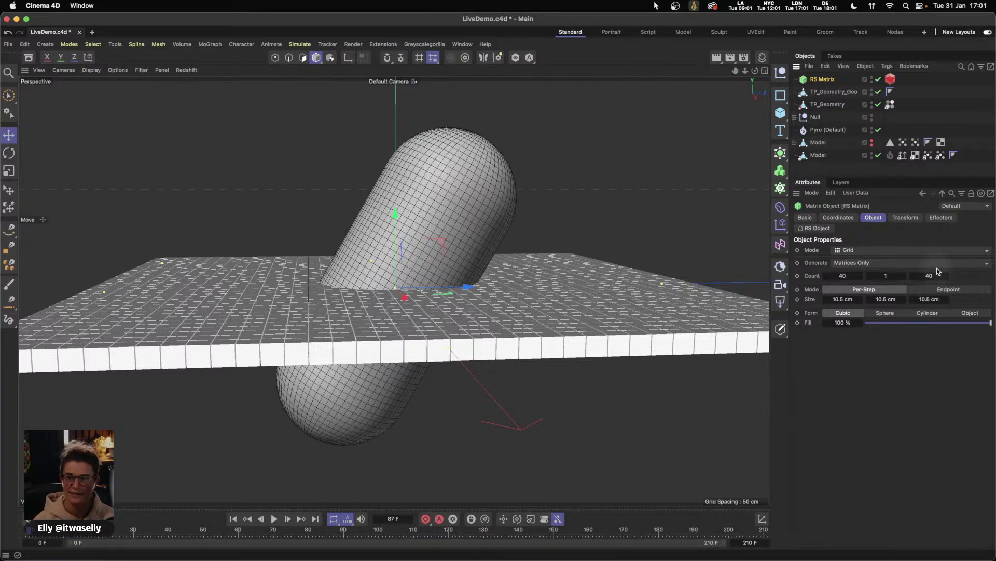
pyautogui.click(867, 251)
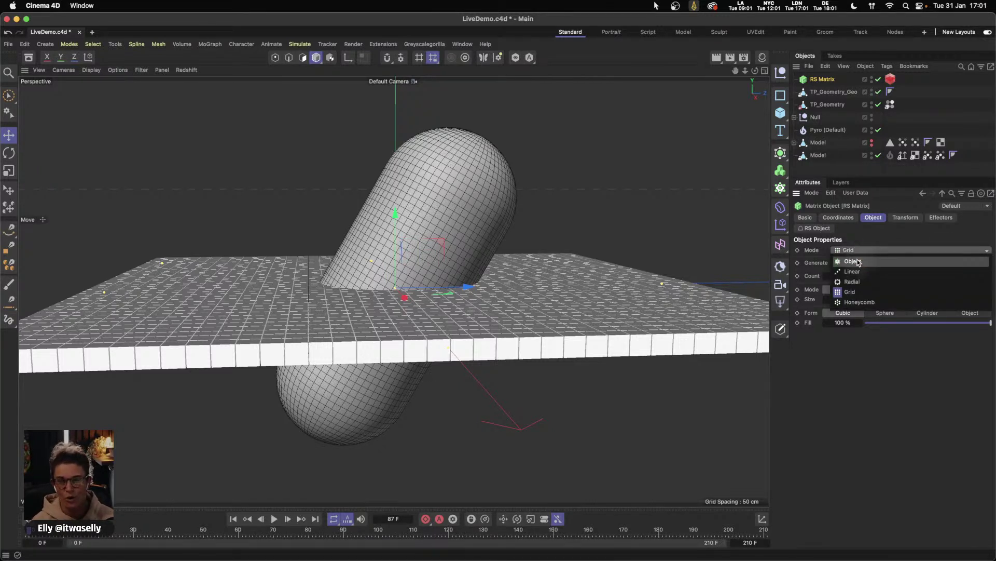
pyautogui.click(855, 261)
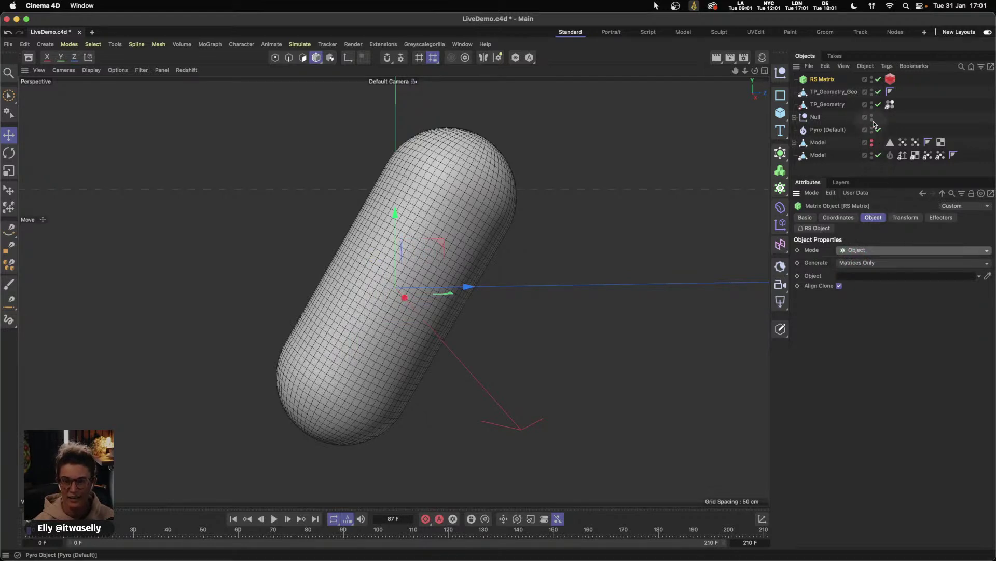
# - Play the simulation until particles appear, disable TP_Geometry_Geo, and assign TP_Geometry as the RS Matrix's source object
pyautogui.click(273, 518)
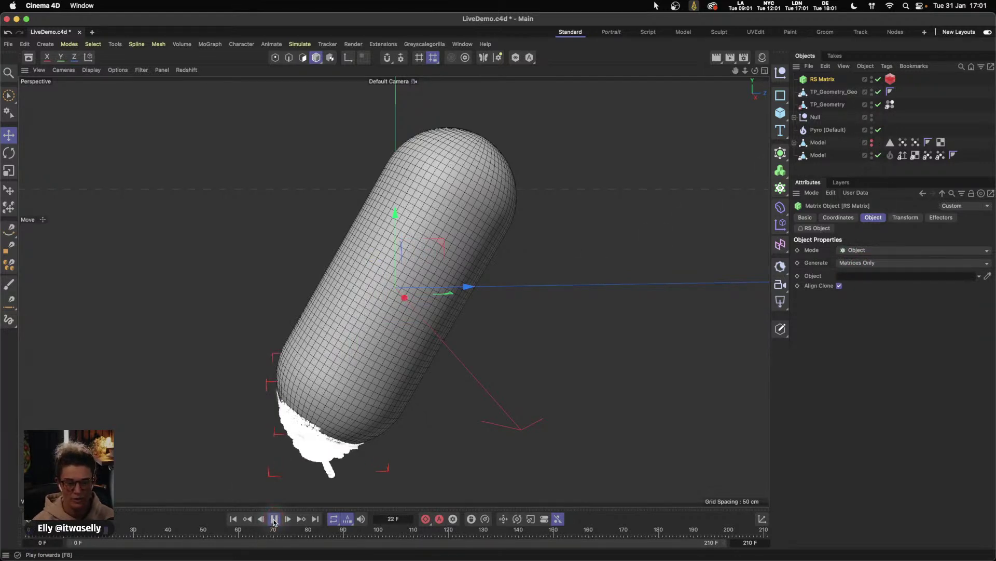
pyautogui.click(878, 92)
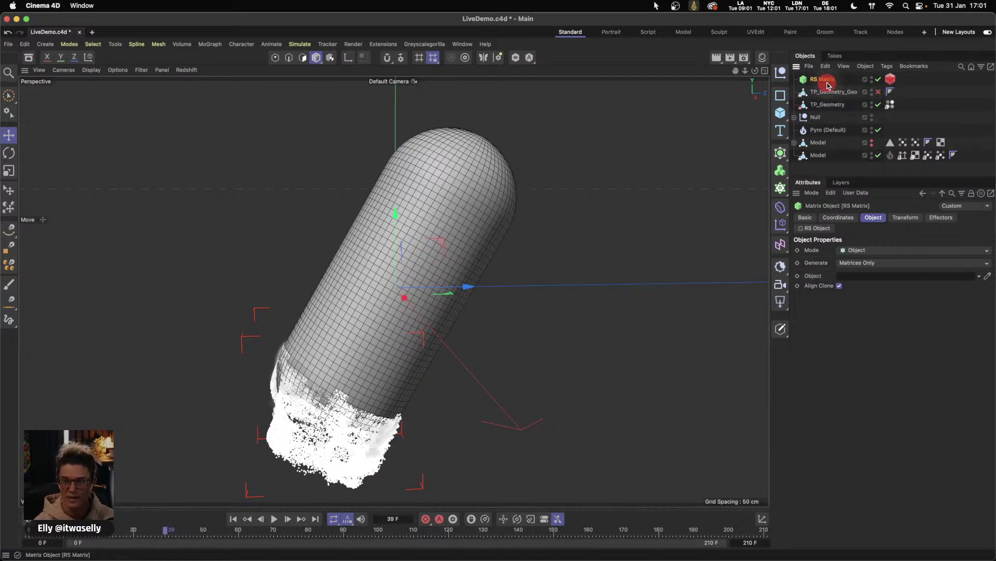
pyautogui.moveTo(829, 104); pyautogui.dragTo(854, 275)
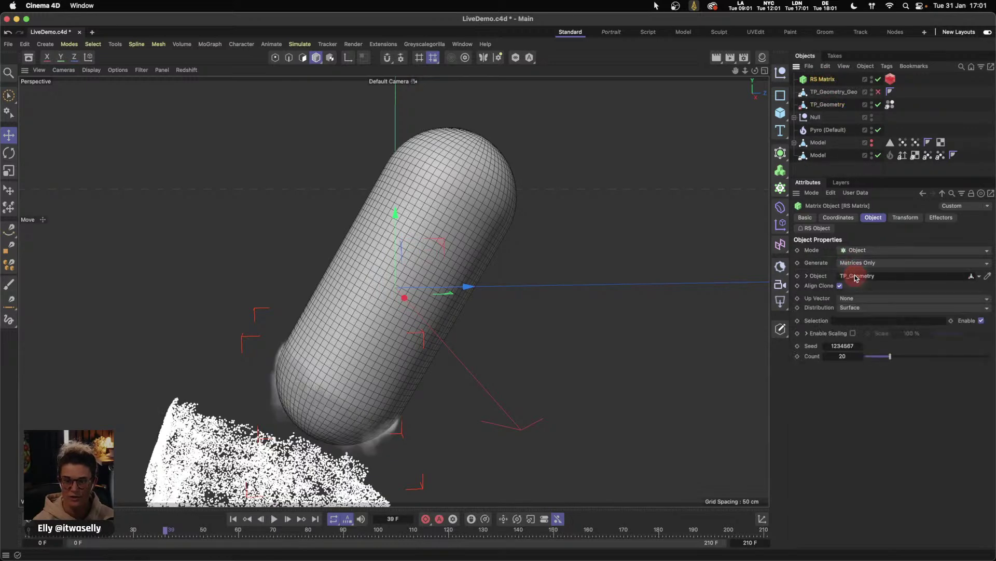
# - Play the simulation from the start to check the particles with the RS Matrix linked, and stop it partway
pyautogui.click(234, 518)
pyautogui.click(274, 519)
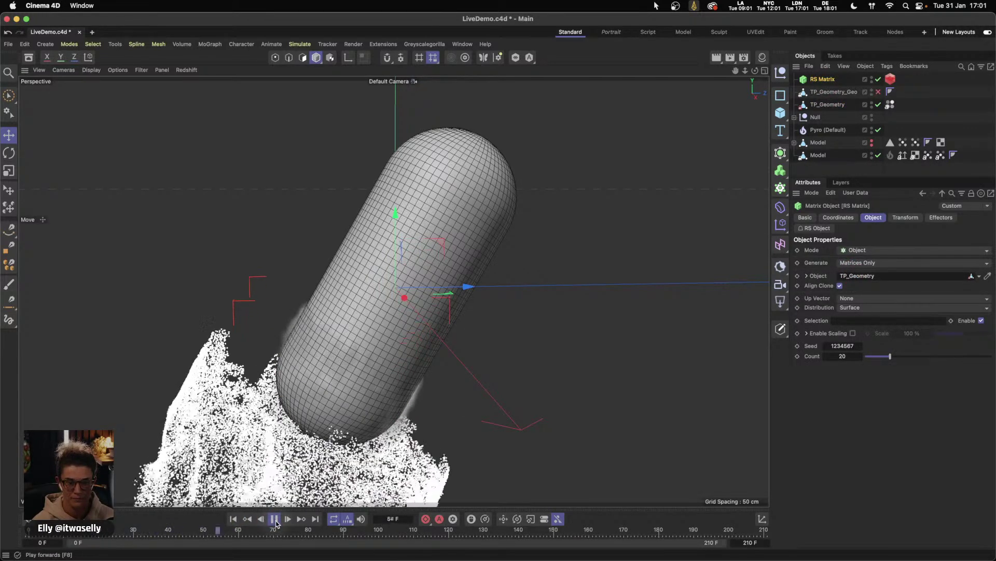
pyautogui.click(274, 518)
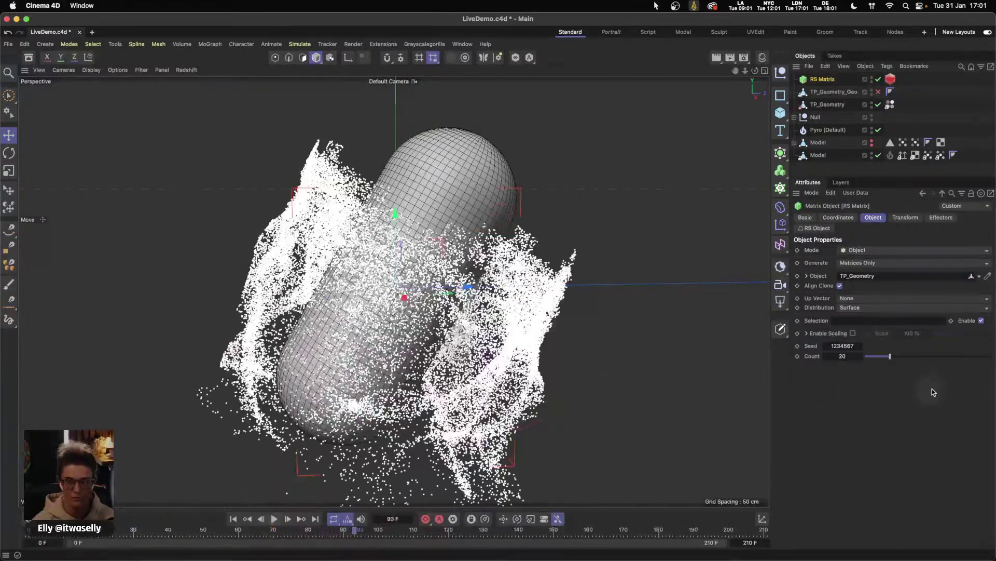
# - Hide the TP_Geometry Alembic and set the RS Matrix's distribution to Vertex
pyautogui.click(880, 167)
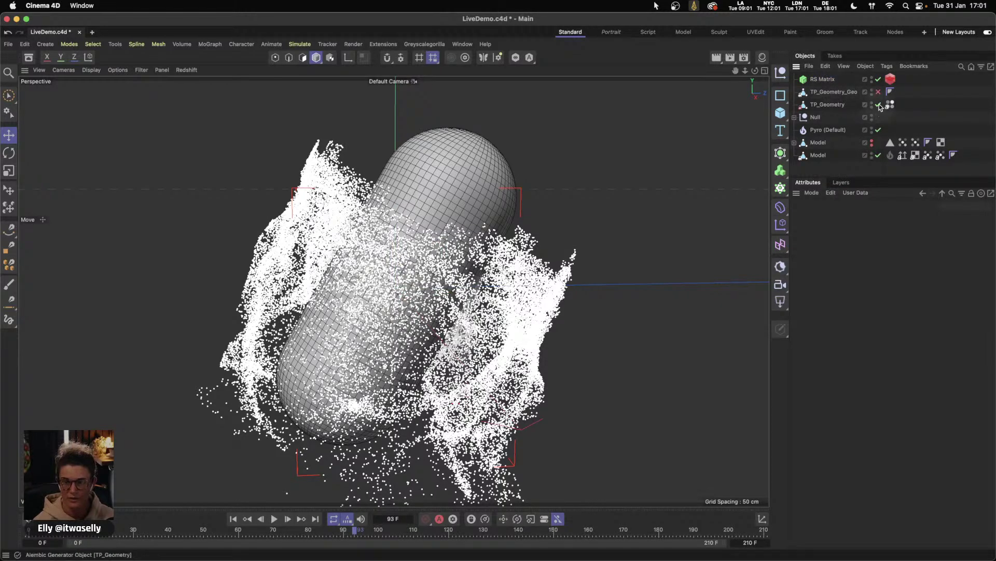
pyautogui.click(827, 104)
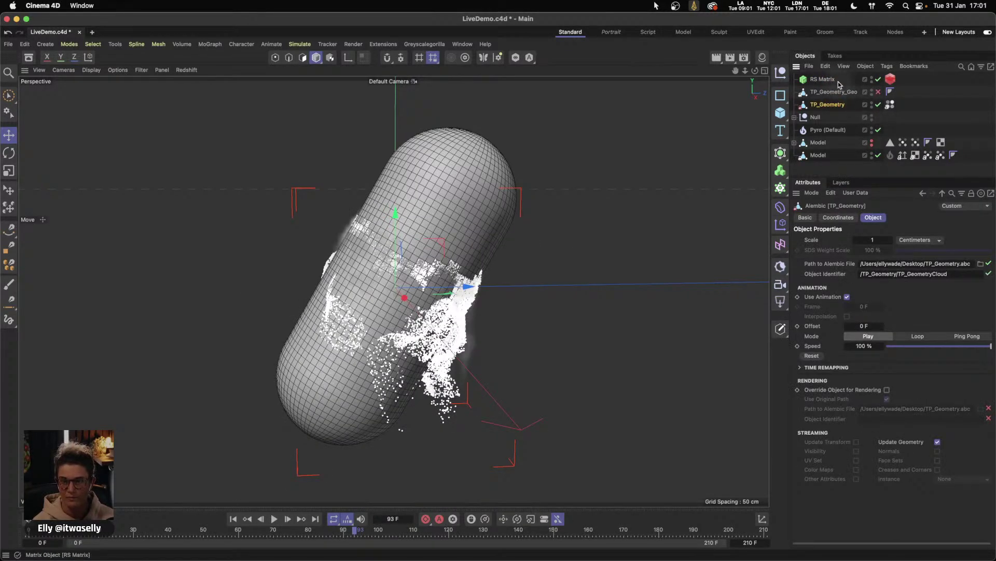
pyautogui.click(826, 80)
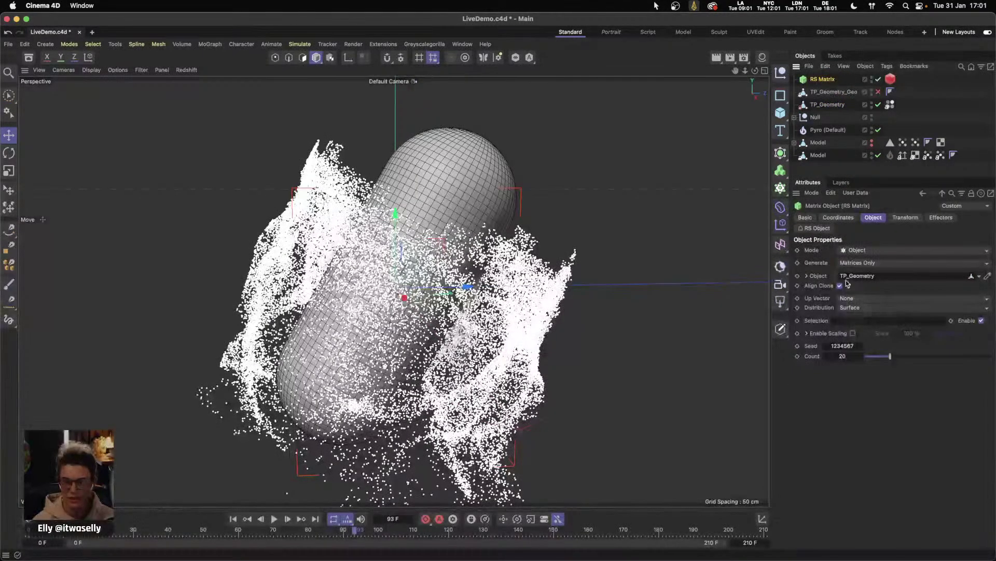
pyautogui.click(872, 103)
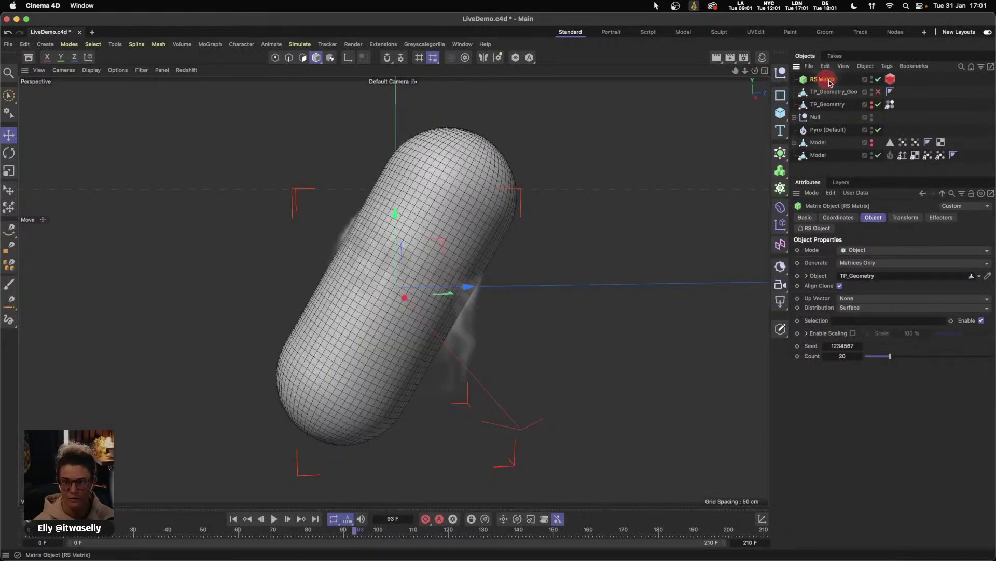
pyautogui.click(857, 307)
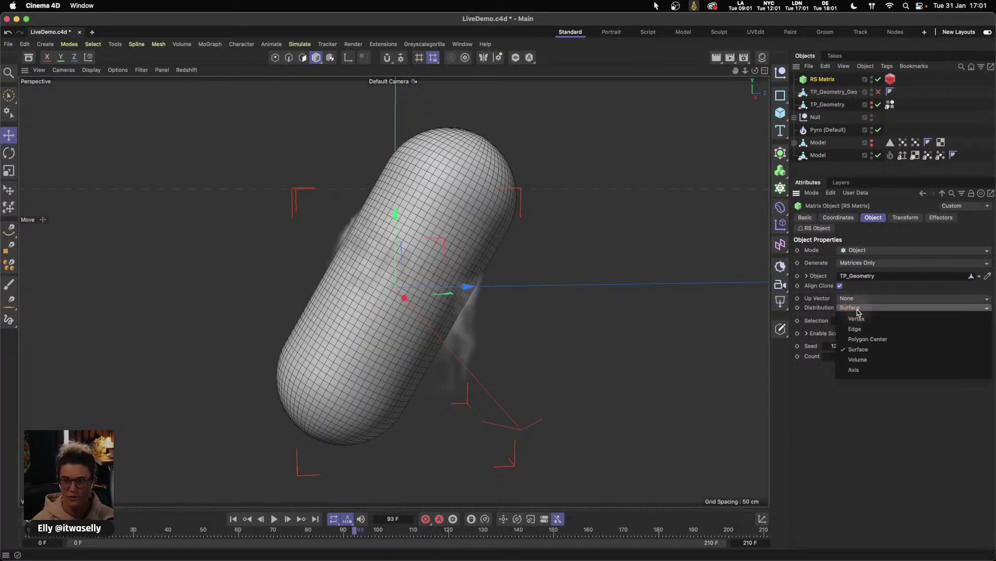
pyautogui.click(865, 319)
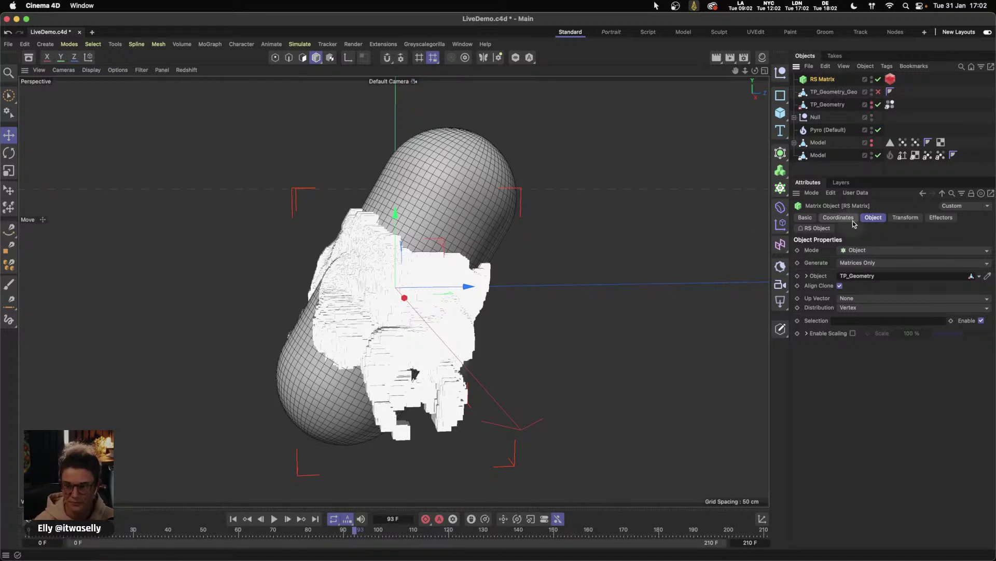
# - Set the RS Matrix's transform scale to 0.1 on X, Y and Z
pyautogui.click(901, 217)
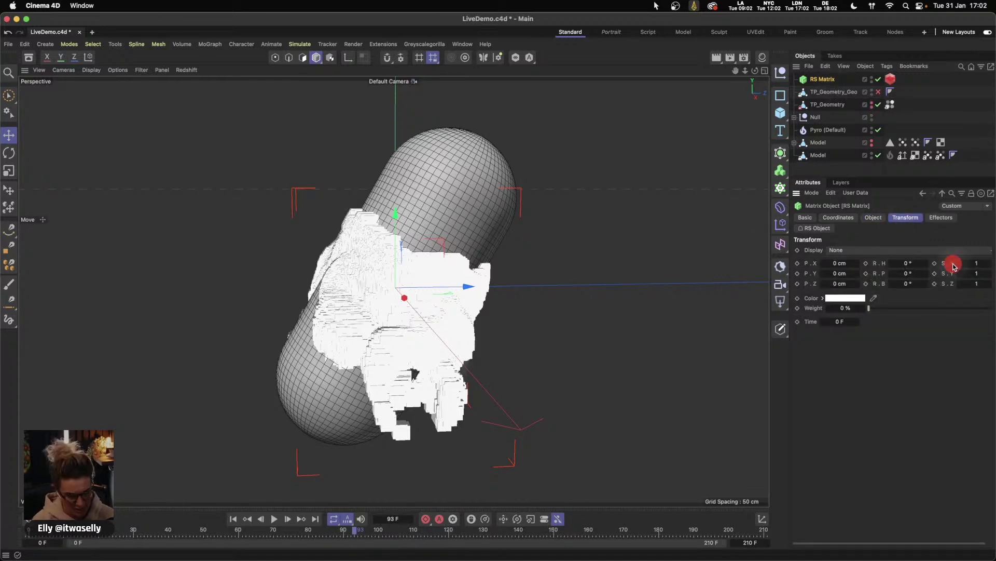
pyautogui.click(972, 266)
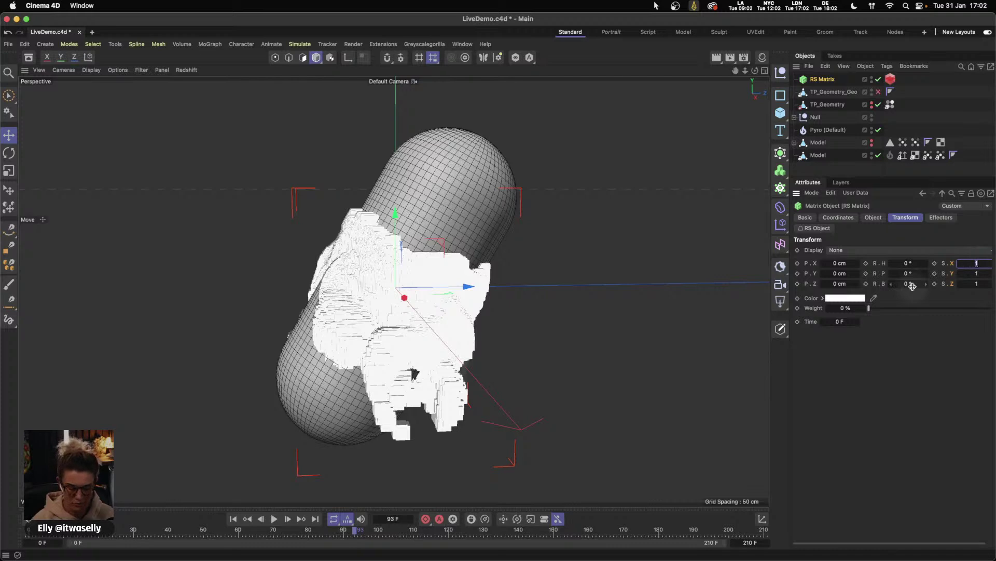
pyautogui.press('Return')
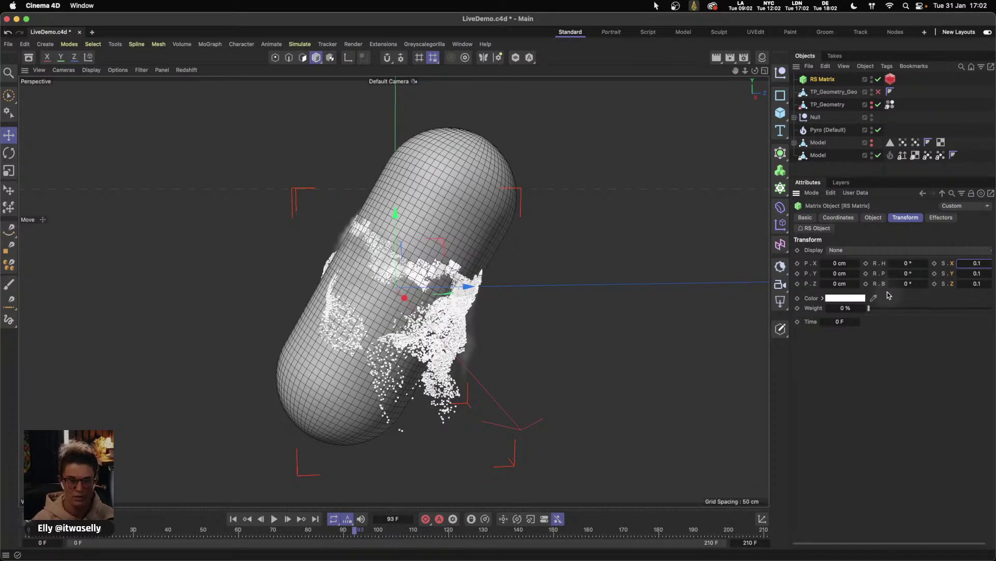
# - Play the simulation from the start to check the smaller matrices, stop it, and move to frame 95
pyautogui.click(233, 518)
pyautogui.click(274, 518)
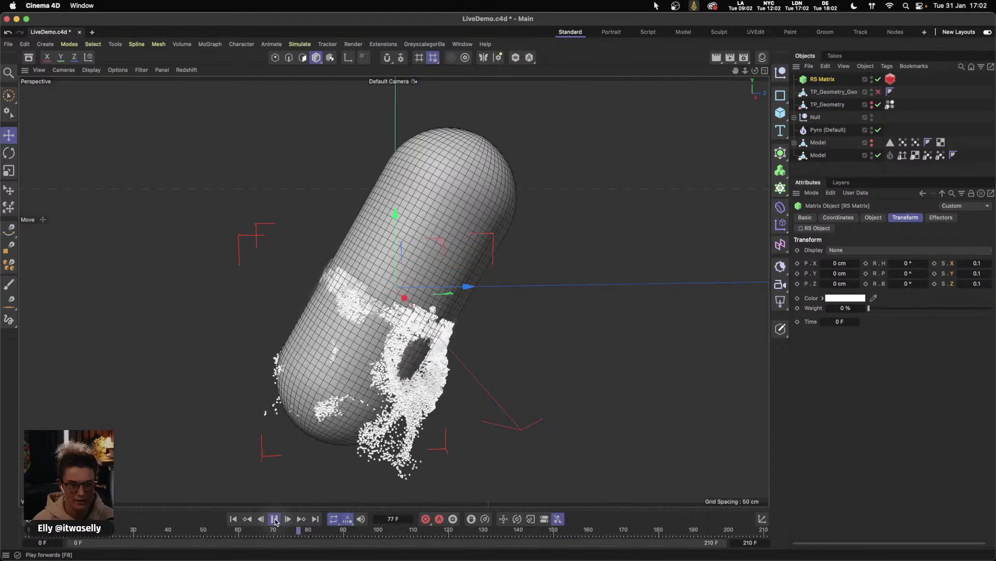
pyautogui.click(274, 519)
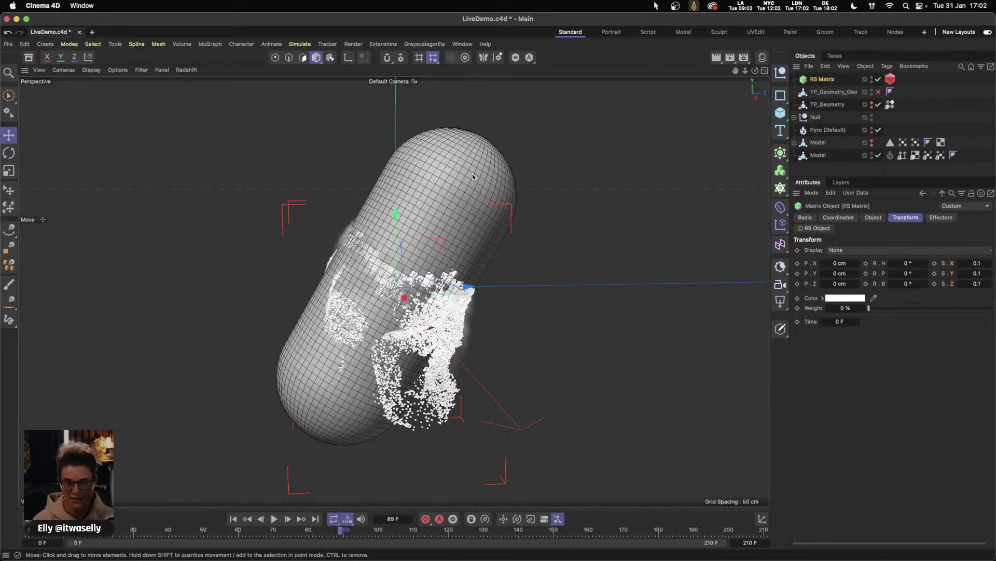
pyautogui.moveTo(341, 529); pyautogui.dragTo(362, 536)
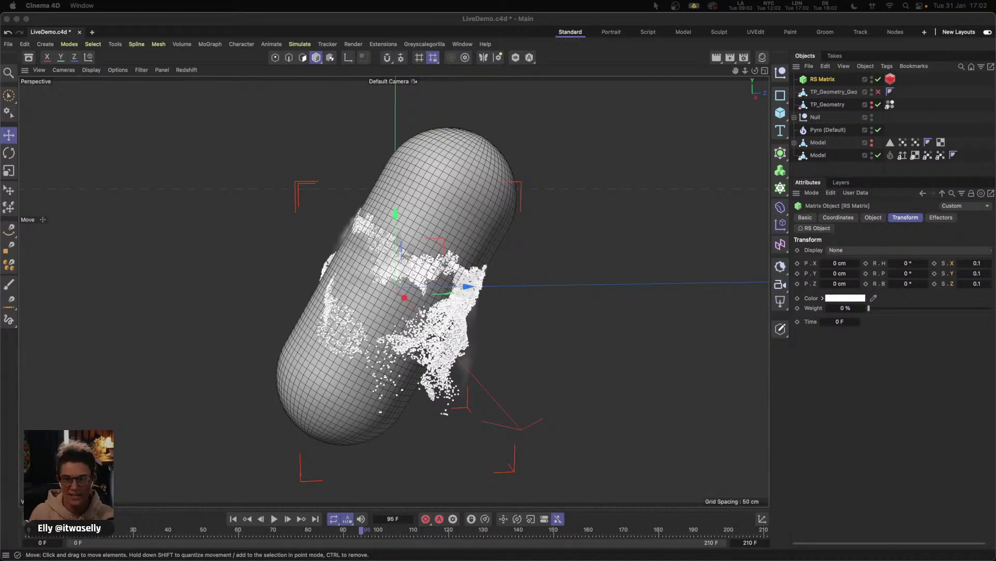
# - Open the render settings to check the renderer and output settings, and close them without changes
pyautogui.click(744, 57)
pyautogui.moveTo(791, 49); pyautogui.dragTo(557, 73)
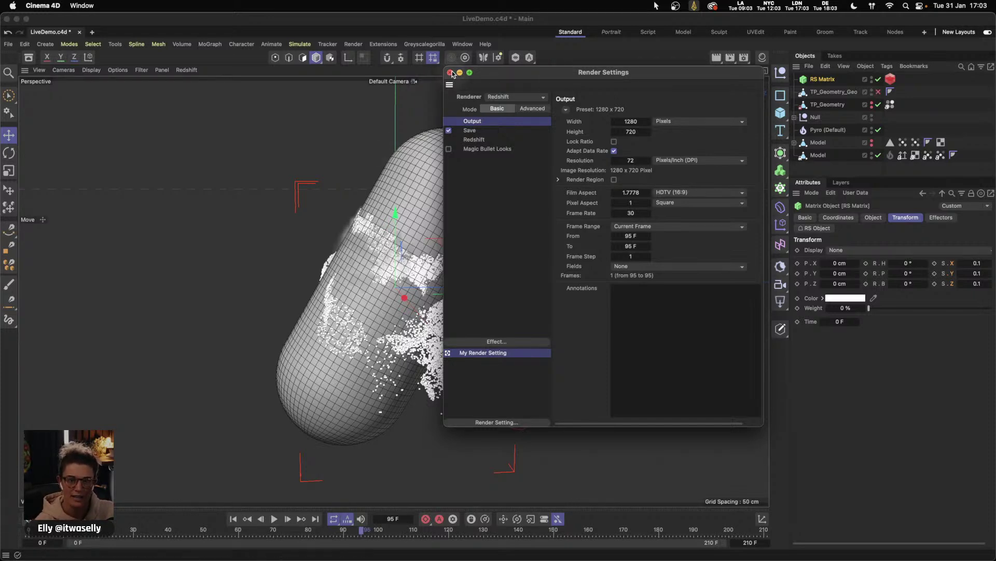
pyautogui.click(484, 293)
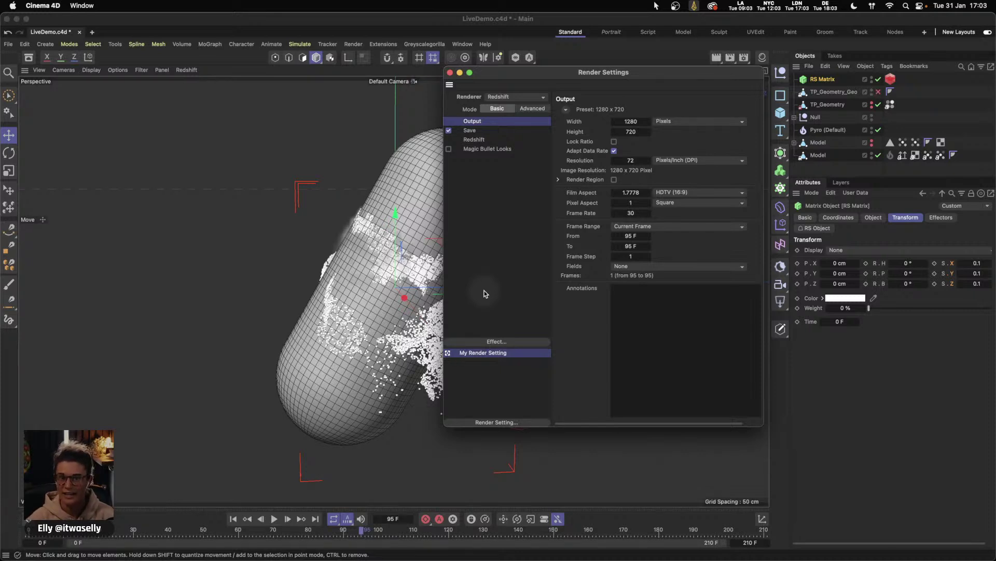
pyautogui.click(450, 73)
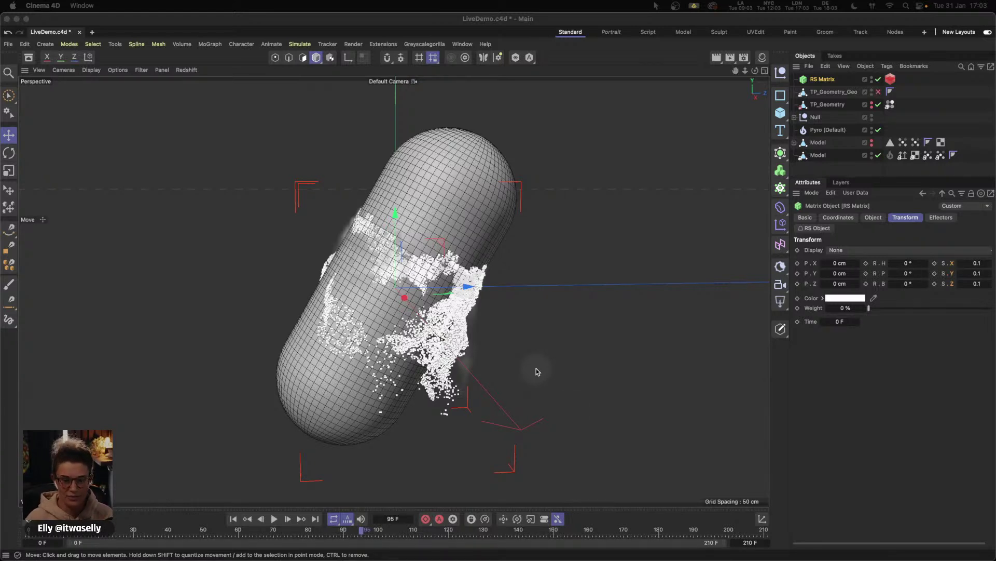
# - View the reference images Demo Render.jpg and NikeAirJordan_PyroSandReveal.jpg side by side in Preview, and put both windows away
pyautogui.moveTo(700, 559)
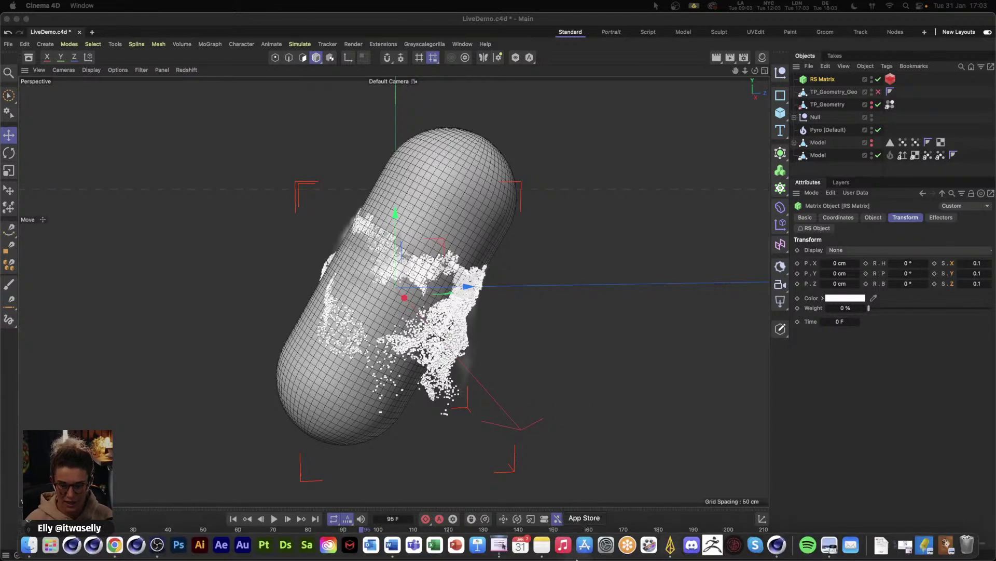
pyautogui.click(925, 544)
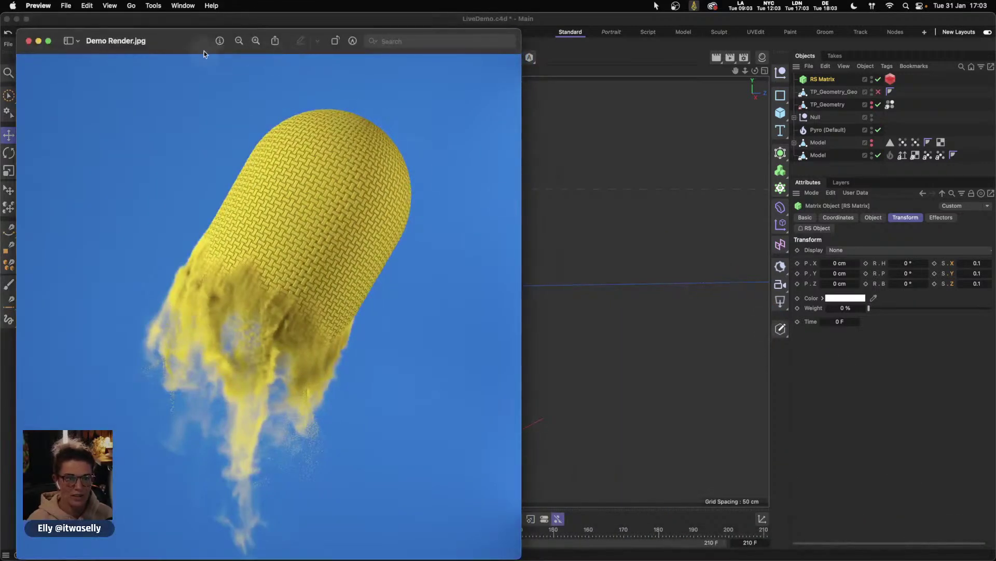
pyautogui.moveTo(213, 45); pyautogui.dragTo(374, 30)
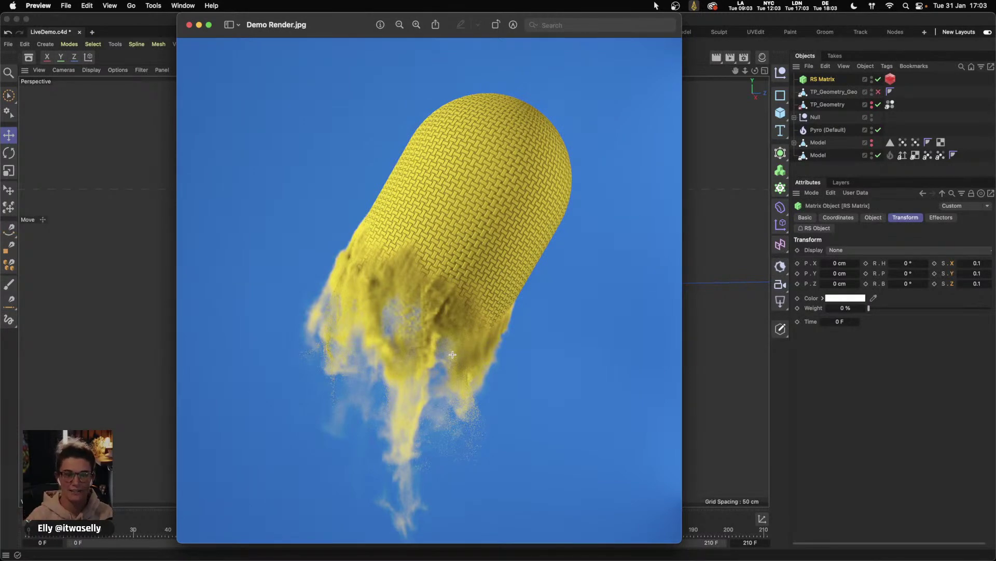
pyautogui.moveTo(847, 557)
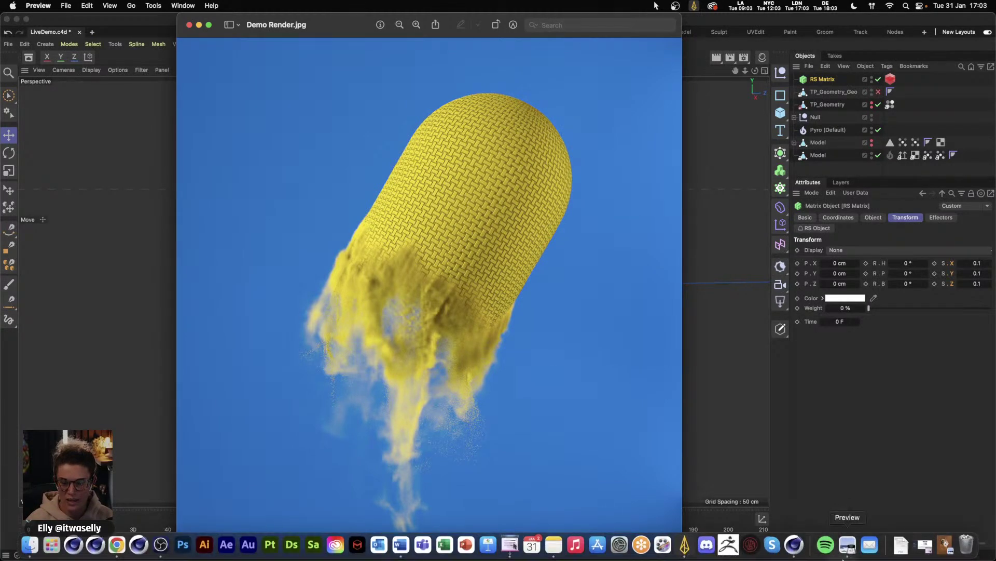
pyautogui.click(945, 546)
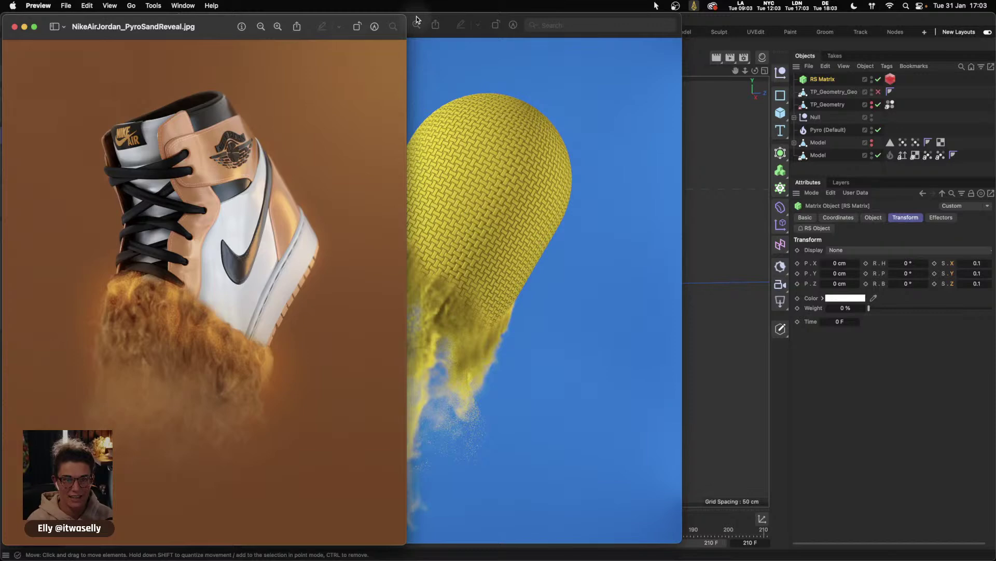
pyautogui.click(416, 20)
pyautogui.moveTo(298, 39); pyautogui.dragTo(536, 39)
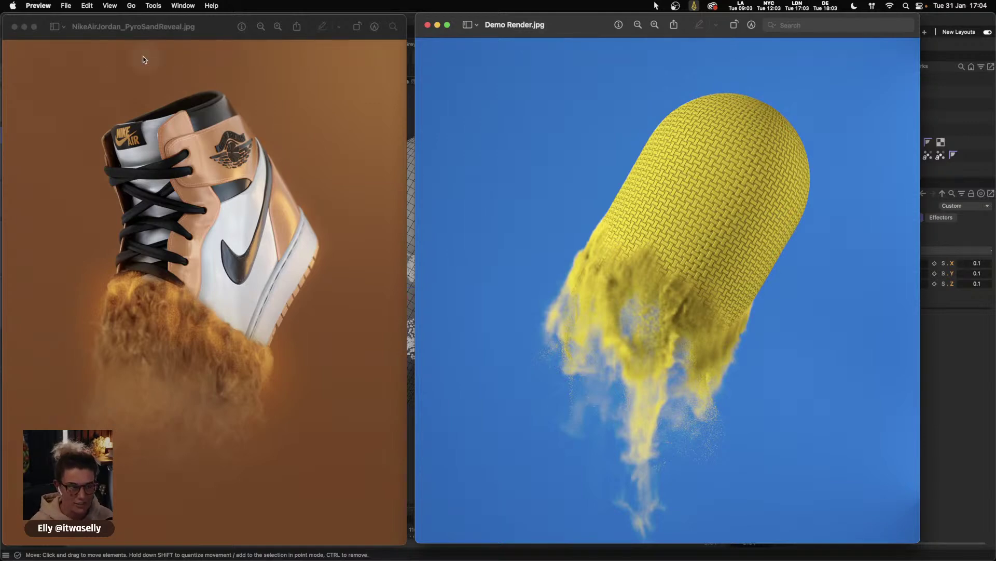
pyautogui.click(24, 27)
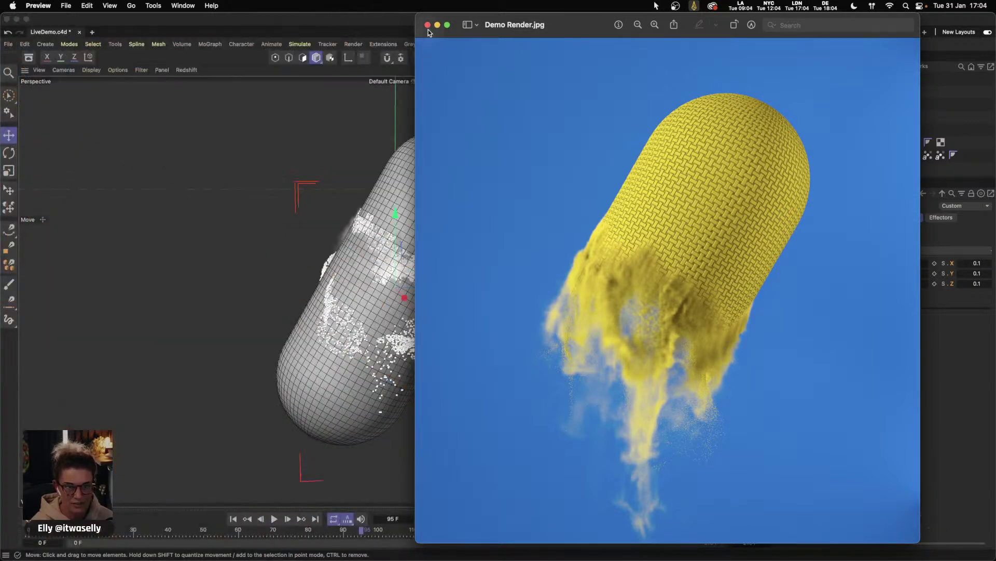
pyautogui.click(437, 26)
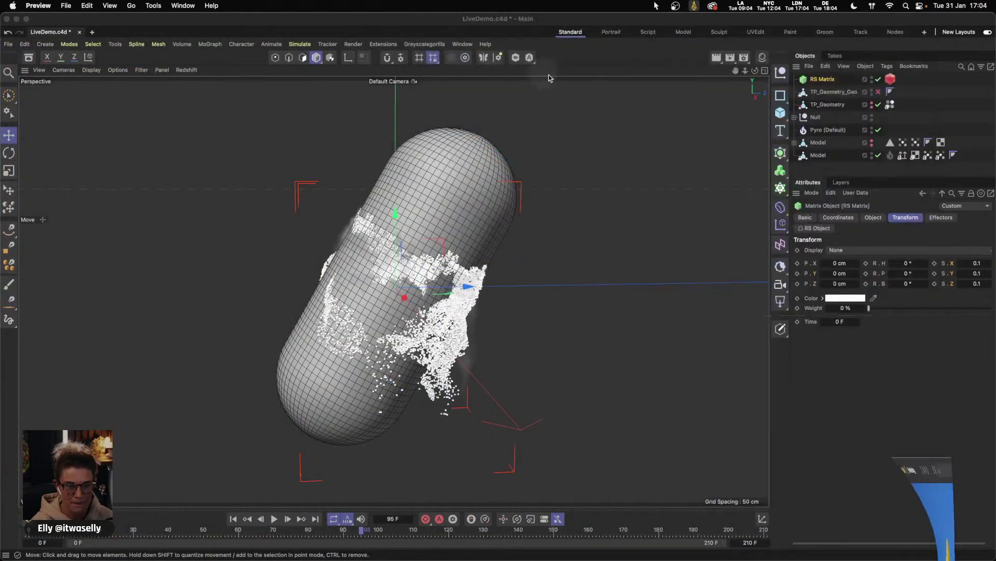
# - Set the render output height to 1280 pixels for a square frame, and save the project
pyautogui.click(746, 60)
pyautogui.moveTo(778, 41); pyautogui.dragTo(704, 40)
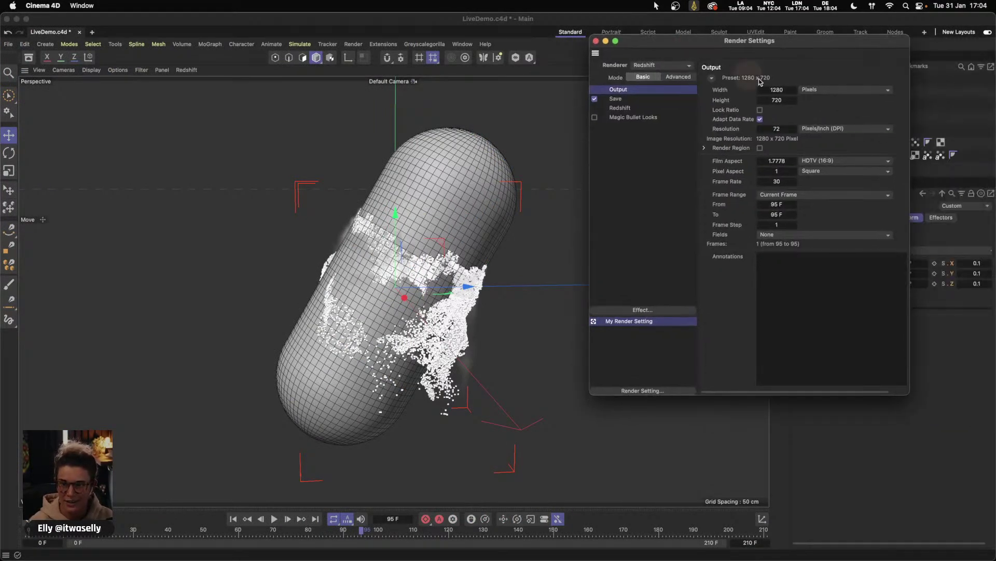
pyautogui.click(782, 100)
pyautogui.write('1280')
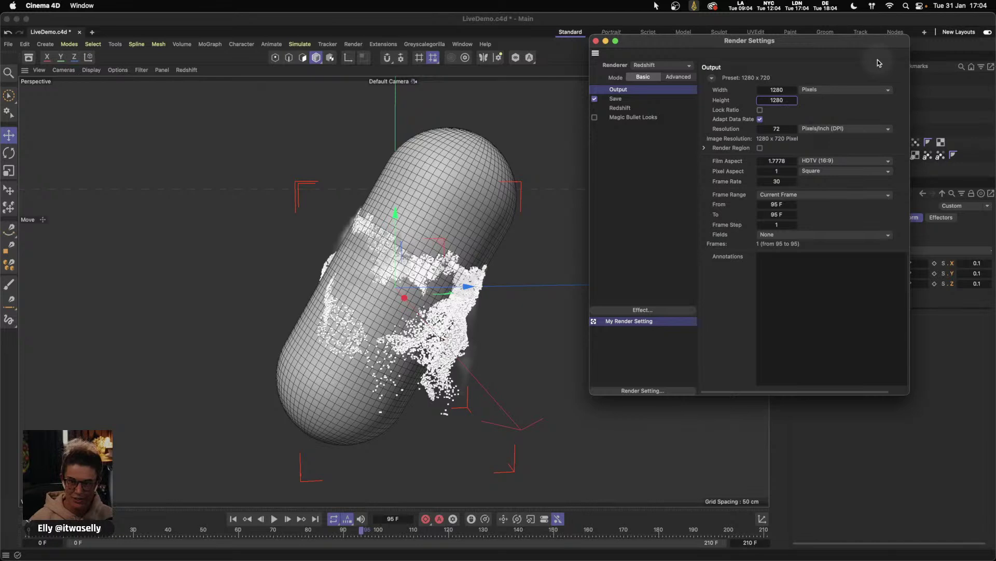
pyautogui.press('Return')
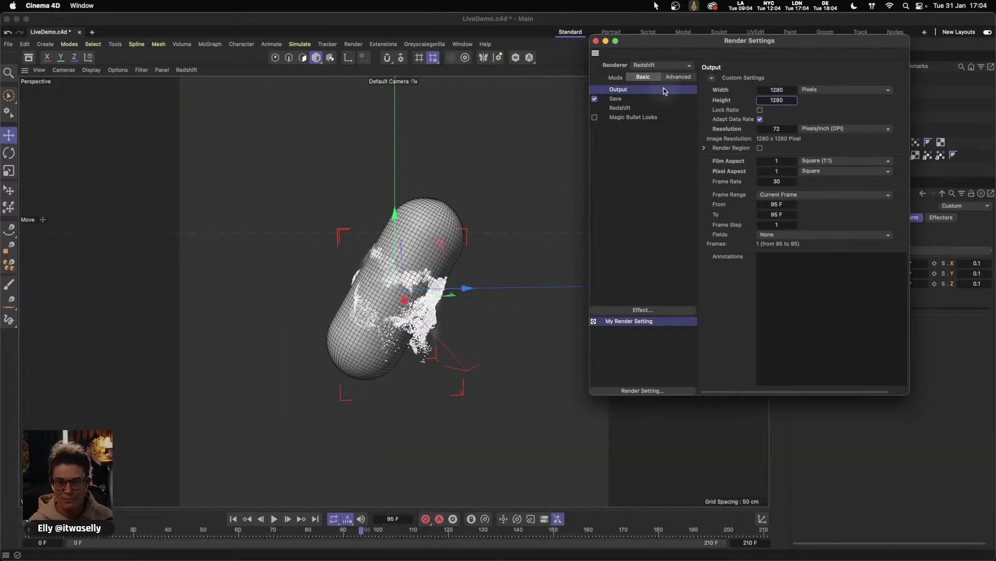
pyautogui.click(594, 42)
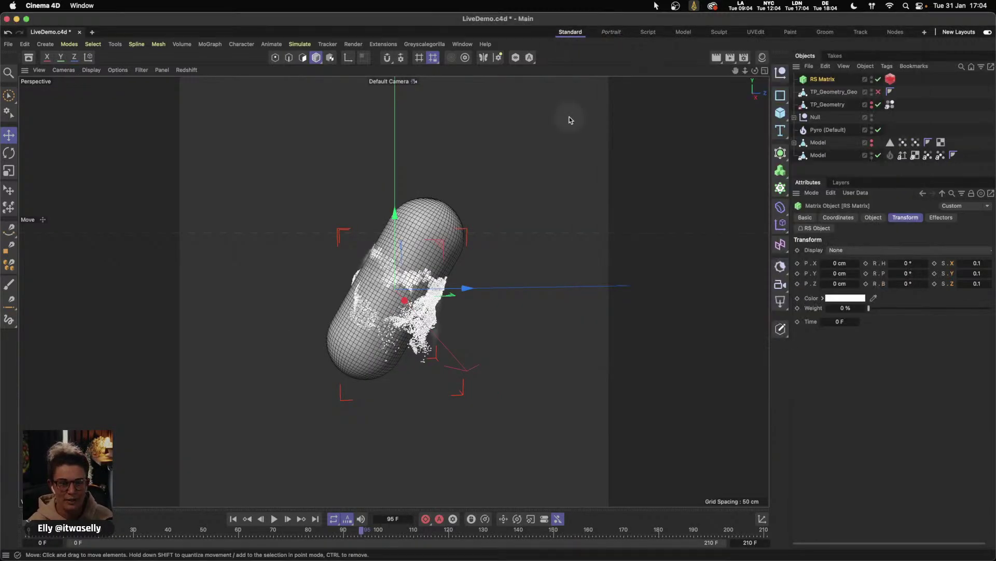
pyautogui.keyDown('alt'); pyautogui.moveTo(391, 255); pyautogui.dragTo(426, 286); pyautogui.keyUp('alt')
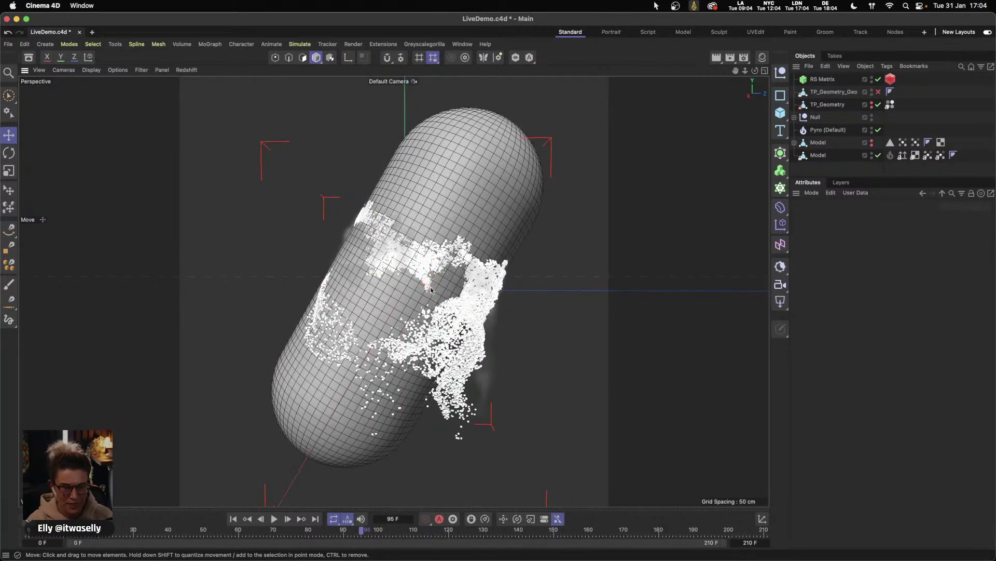
pyautogui.press('super+s')
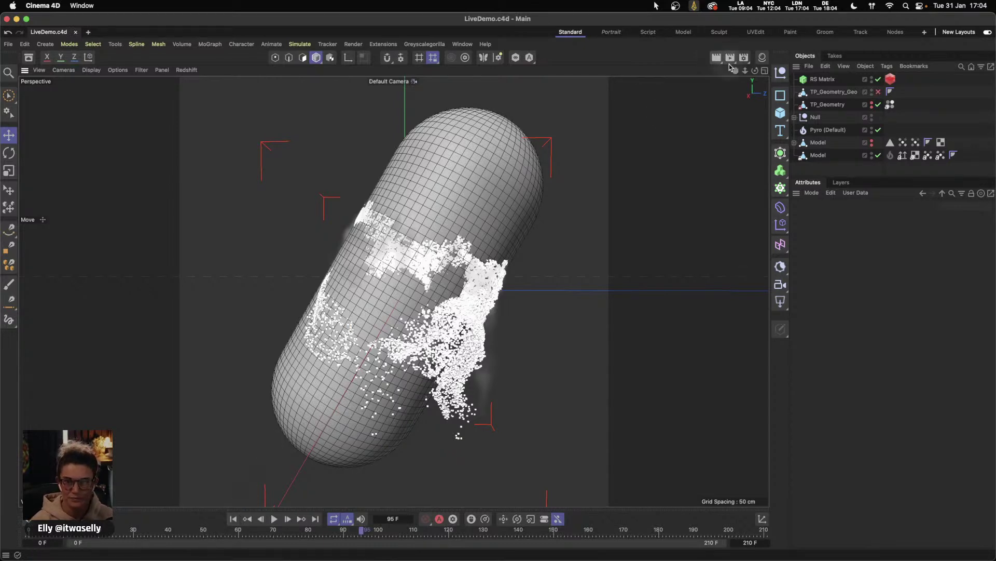
# - Dock the Redshift RenderView beside the viewport, try to start an interactive render, and stop it
pyautogui.click(456, 45)
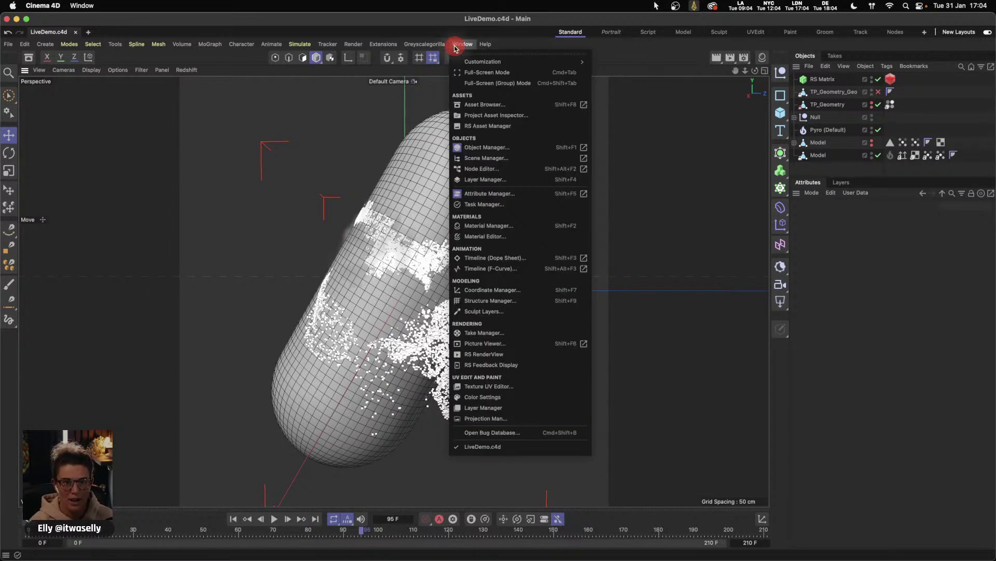
pyautogui.click(502, 354)
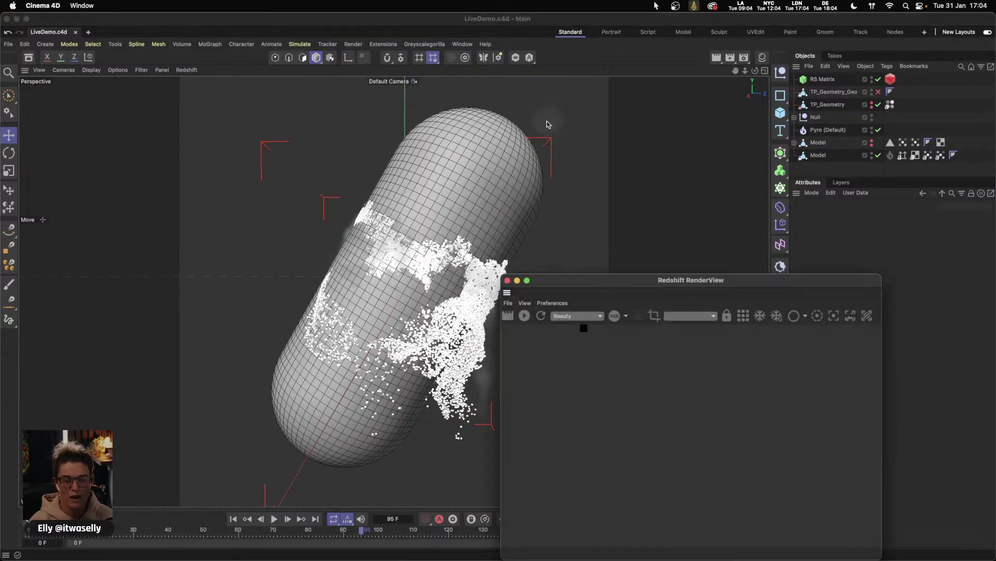
pyautogui.moveTo(95, 251); pyautogui.dragTo(96, 252)
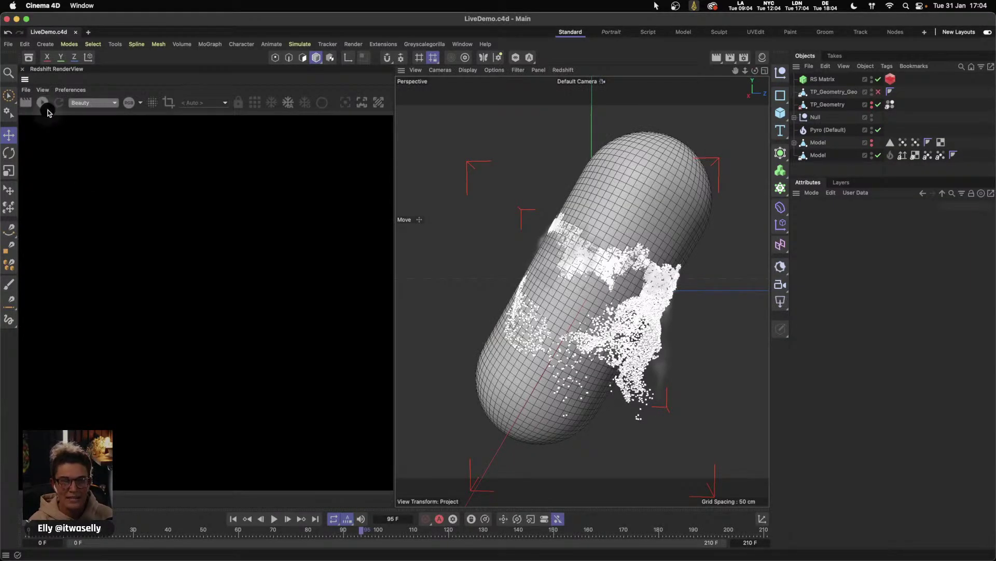
pyautogui.click(42, 103)
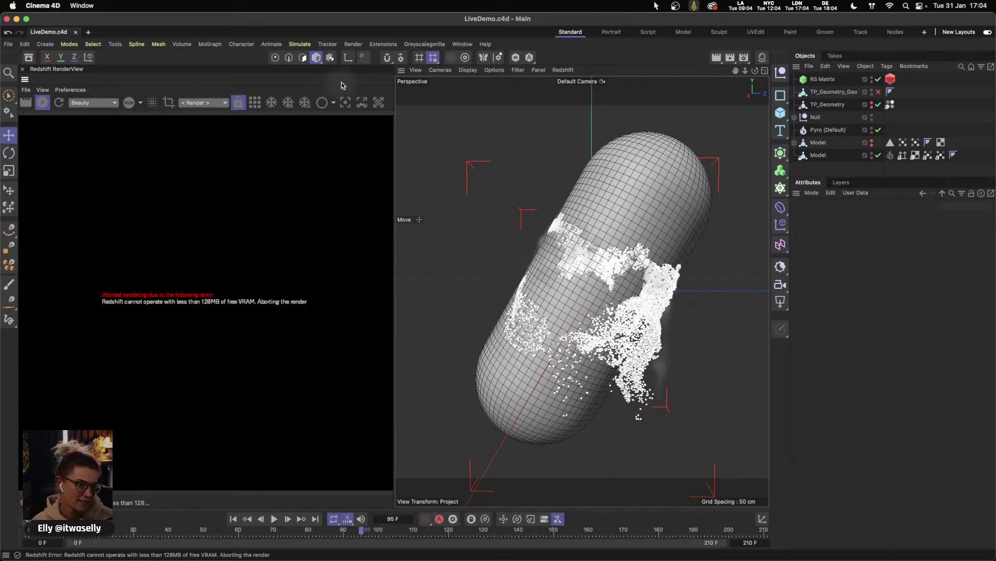
pyautogui.click(46, 103)
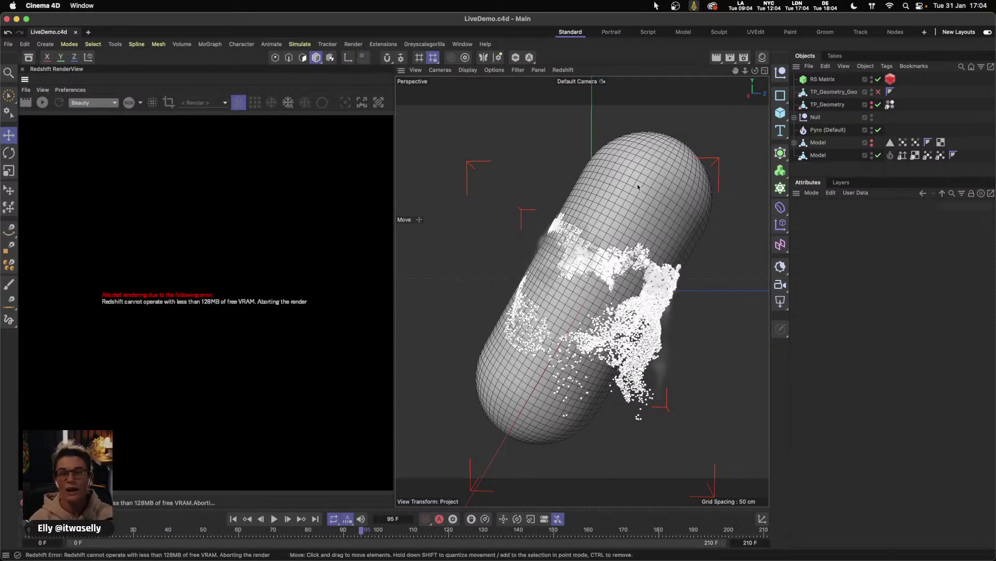
# - Quit and relaunch Cinema 4D, and reopen the recent LiveDemo project
pyautogui.moveTo(659, 557)
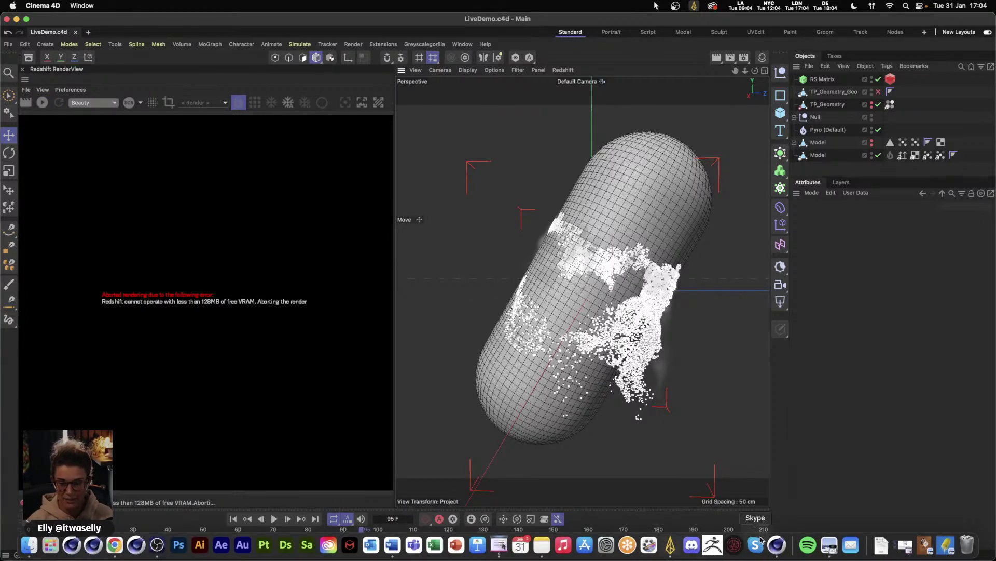
pyautogui.rightClick(777, 545)
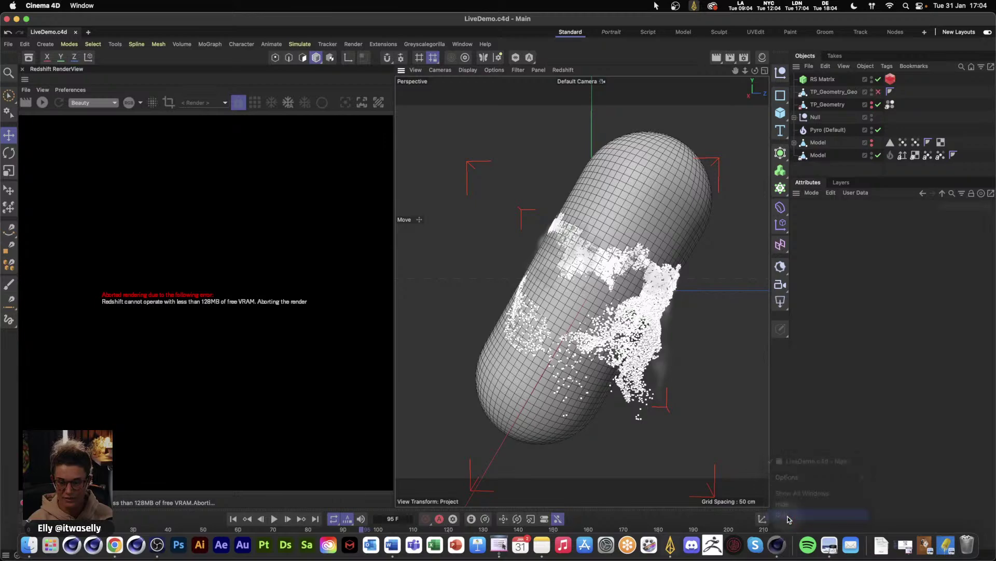
pyautogui.click(788, 516)
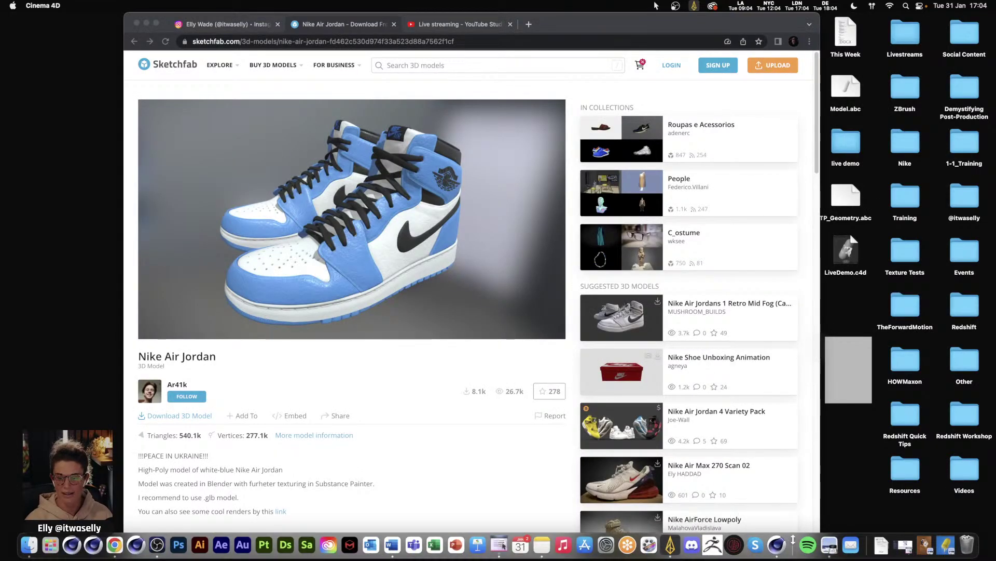
pyautogui.moveTo(777, 558)
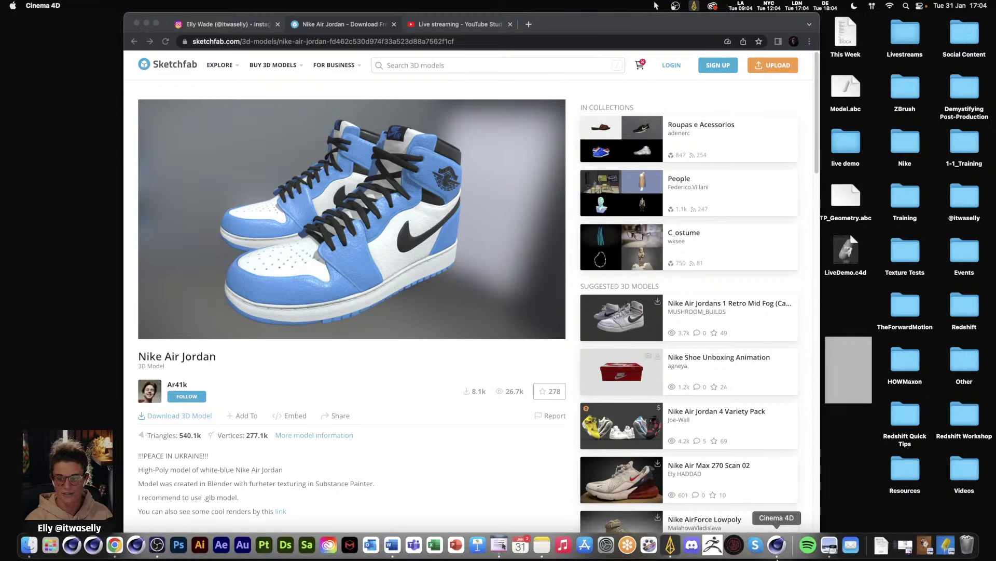
pyautogui.click(776, 546)
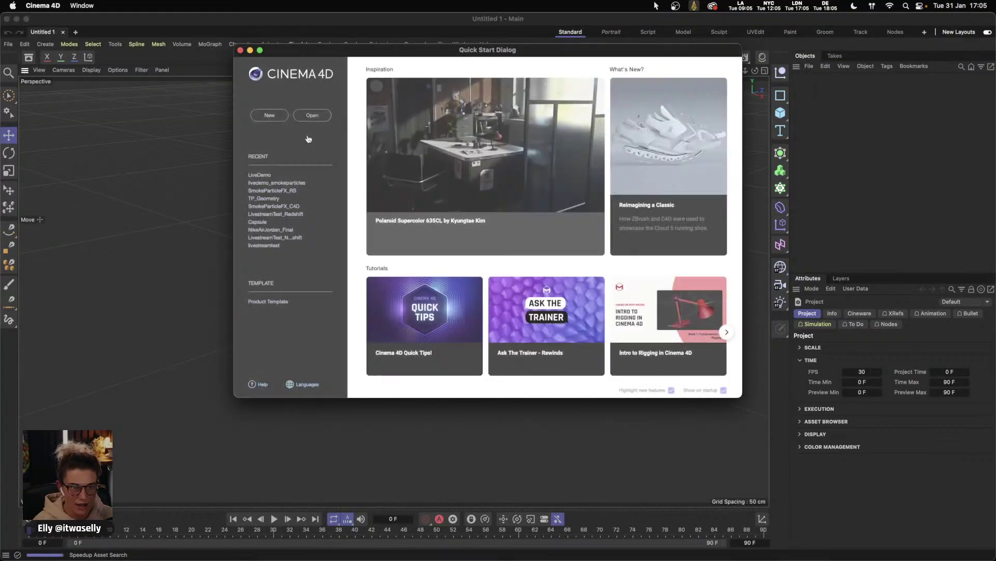
pyautogui.click(259, 174)
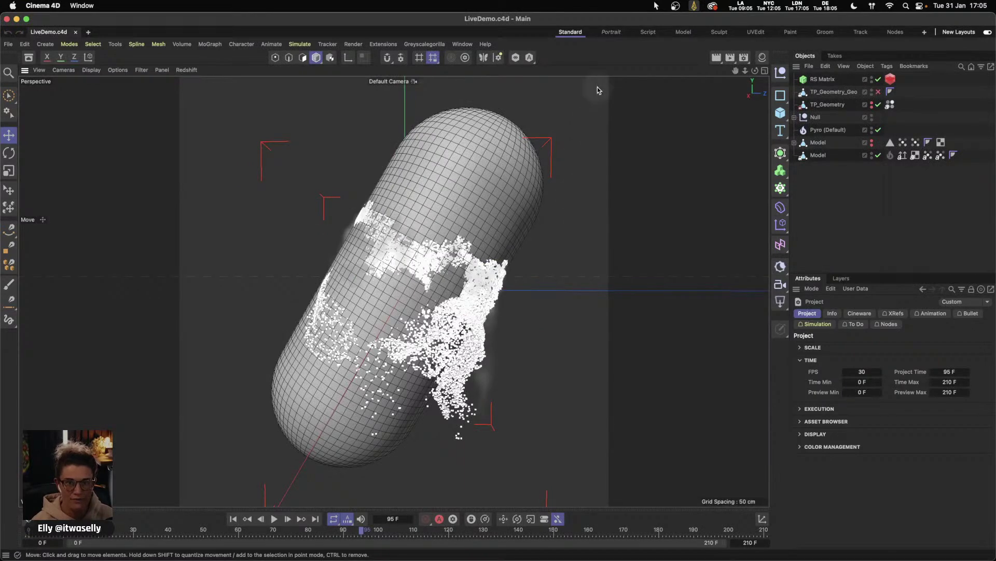
# - Open the Redshift RenderView, dock it beside the viewport, and start an interactive render of the capsule
pyautogui.click(463, 44)
pyautogui.click(493, 357)
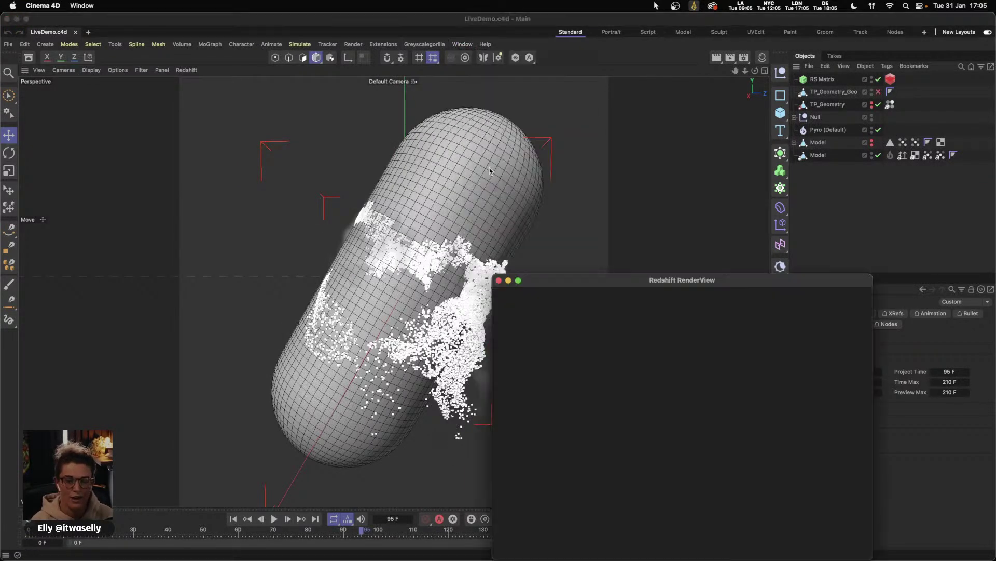
pyautogui.moveTo(167, 266); pyautogui.dragTo(168, 268)
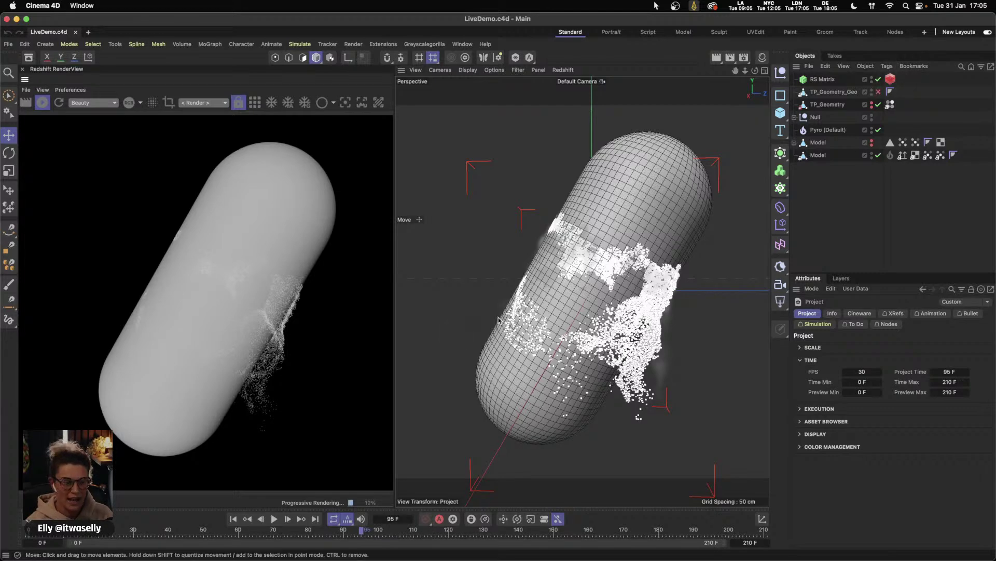
pyautogui.keyDown('alt'); pyautogui.moveTo(720, 275); pyautogui.dragTo(695, 302); pyautogui.keyUp('alt')
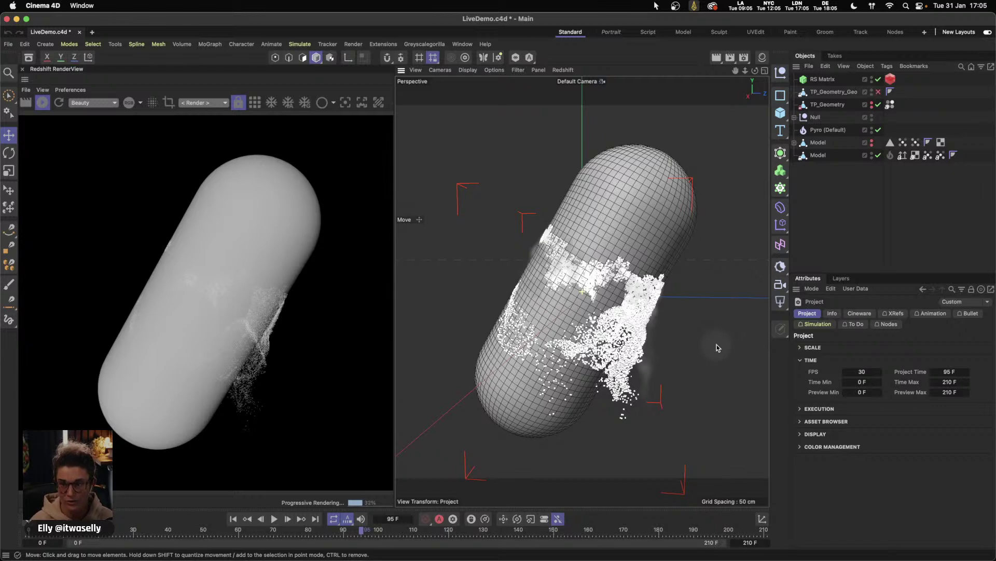
# - Set the particle mode of the RS Matrix's Redshift Object tag to Disabled
pyautogui.click(891, 79)
pyautogui.click(889, 360)
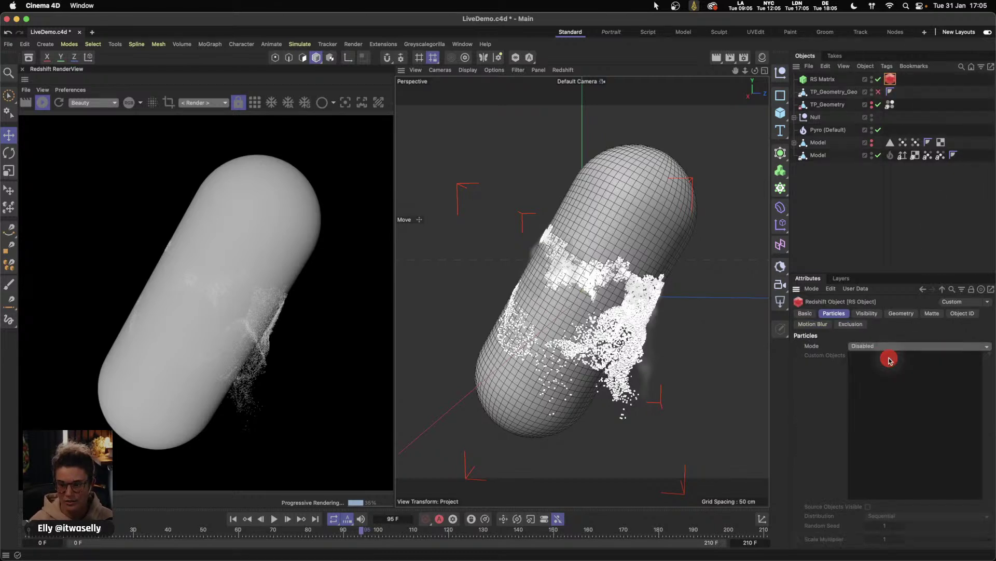
pyautogui.click(833, 196)
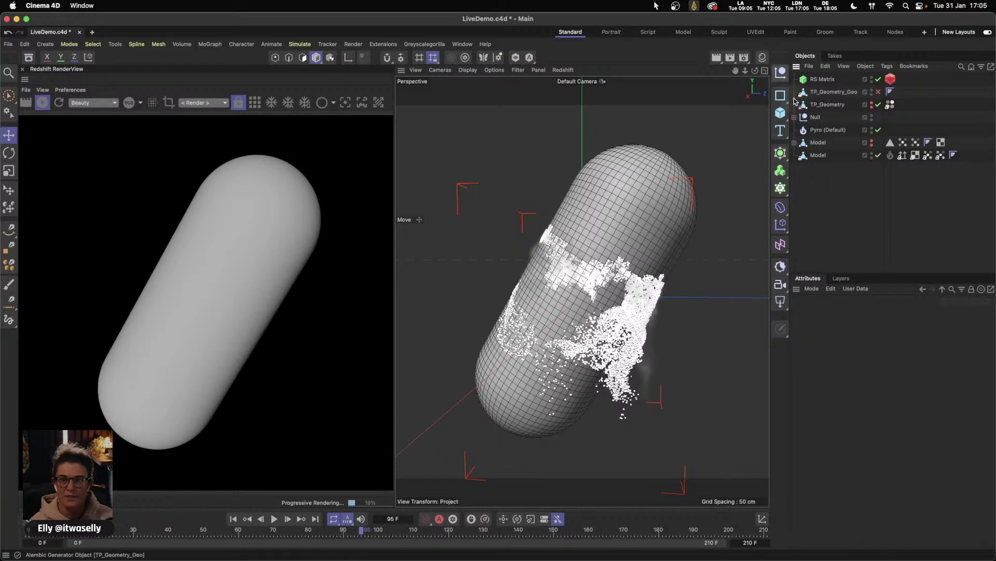
# - Add a Redshift Dome Light and load the MR_HDRI image from the Resources folder as its texture
pyautogui.click(780, 301)
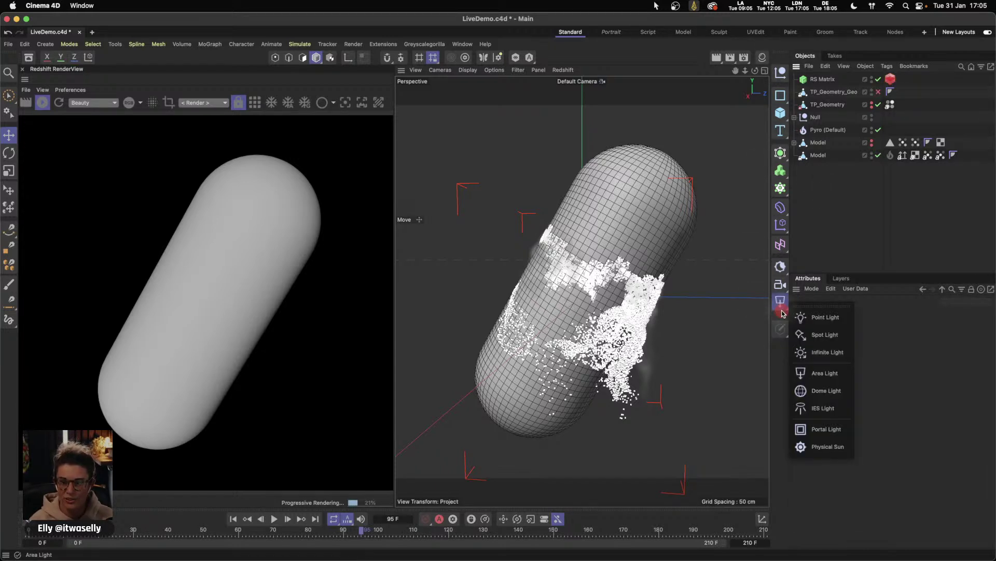
pyautogui.click(832, 390)
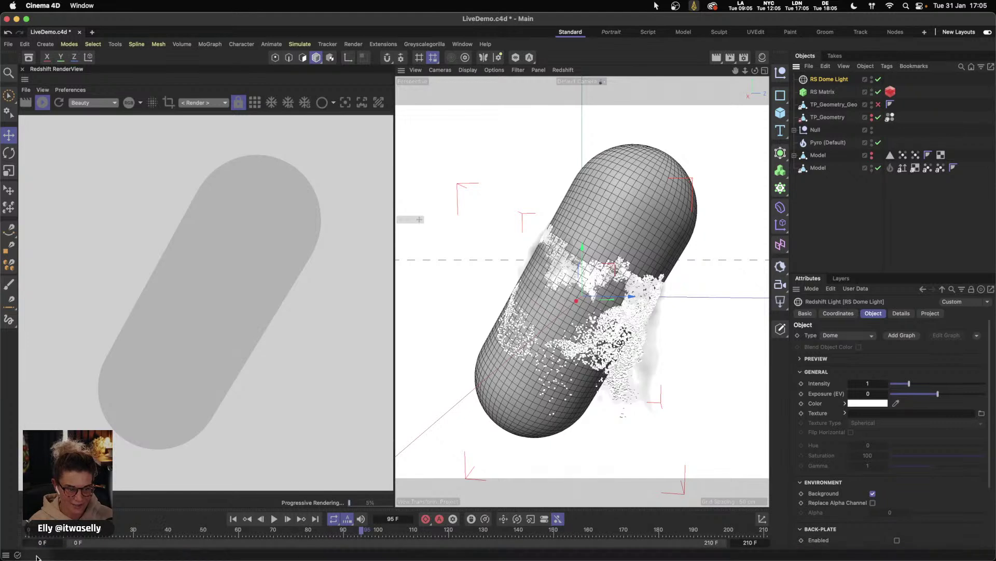
pyautogui.click(136, 544)
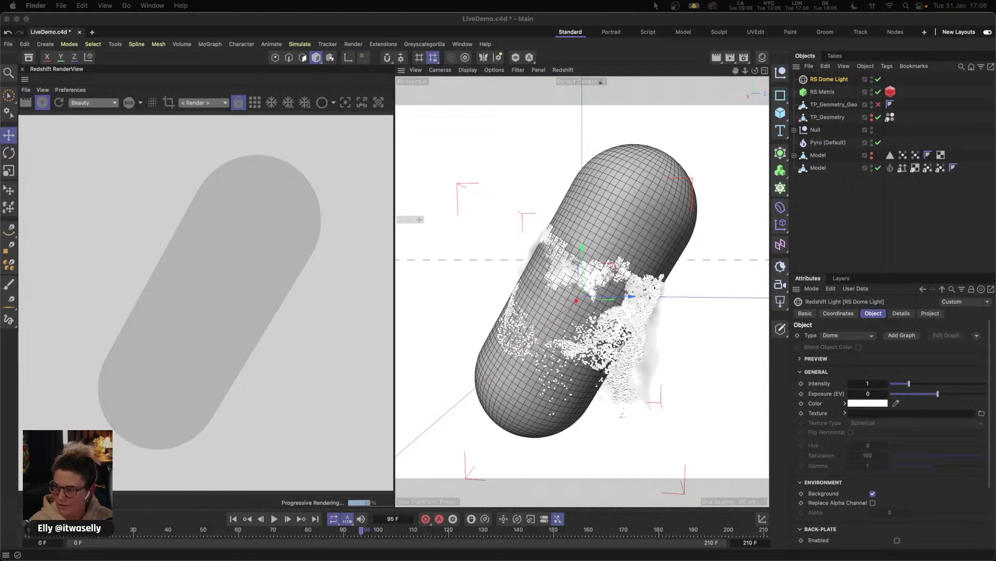
pyautogui.moveTo(926, 555); pyautogui.dragTo(928, 413)
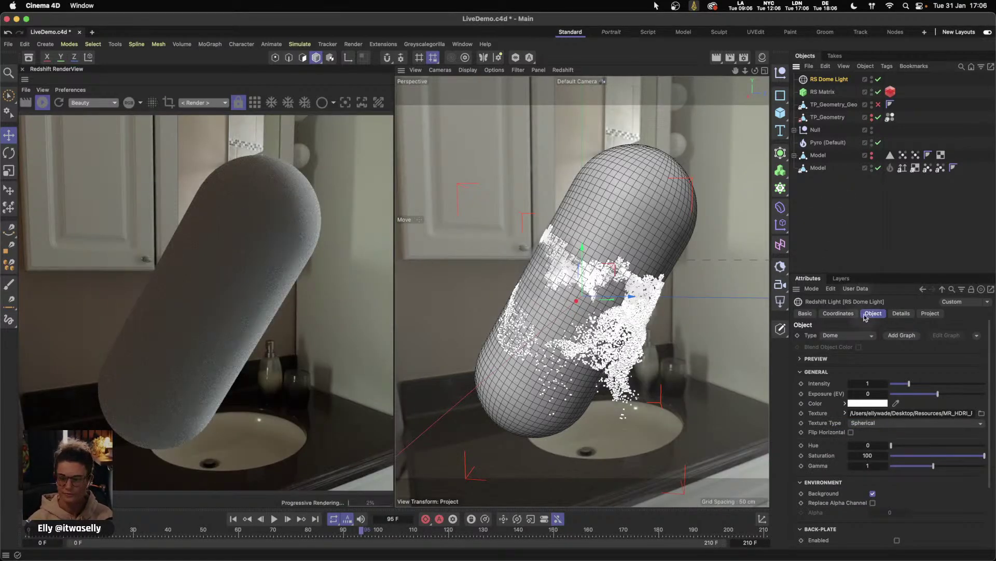
# - Rotate the RS Dome Light to change the lighting on the capsule, and disable its environment background
pyautogui.press('r')
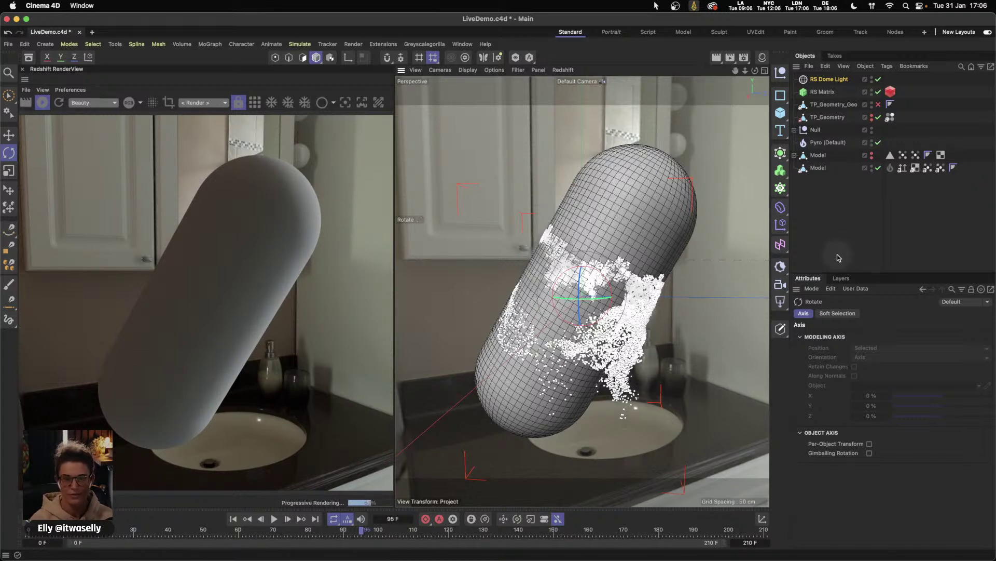
pyautogui.moveTo(564, 304); pyautogui.dragTo(698, 283)
pyautogui.moveTo(582, 285); pyautogui.dragTo(592, 297)
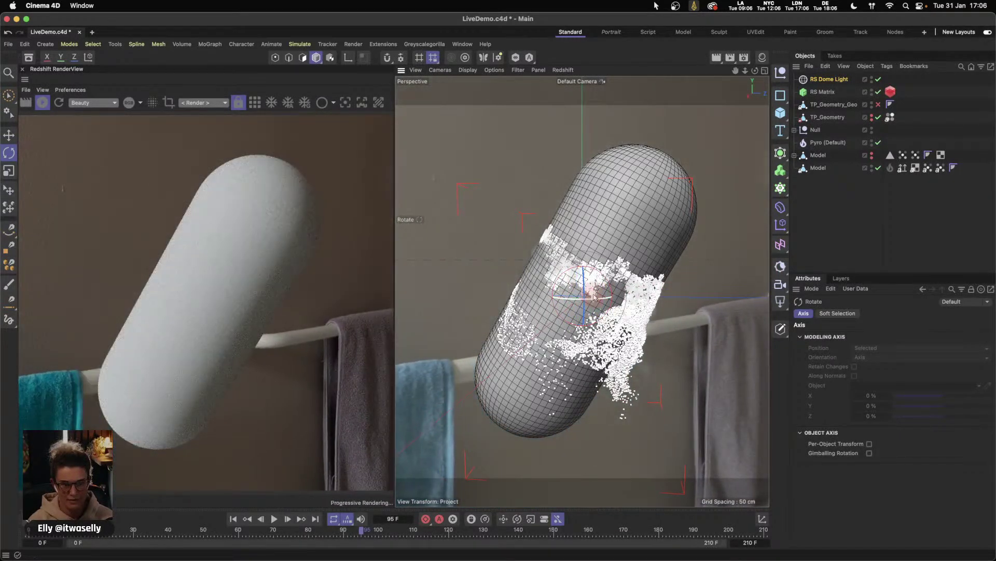
pyautogui.click(835, 81)
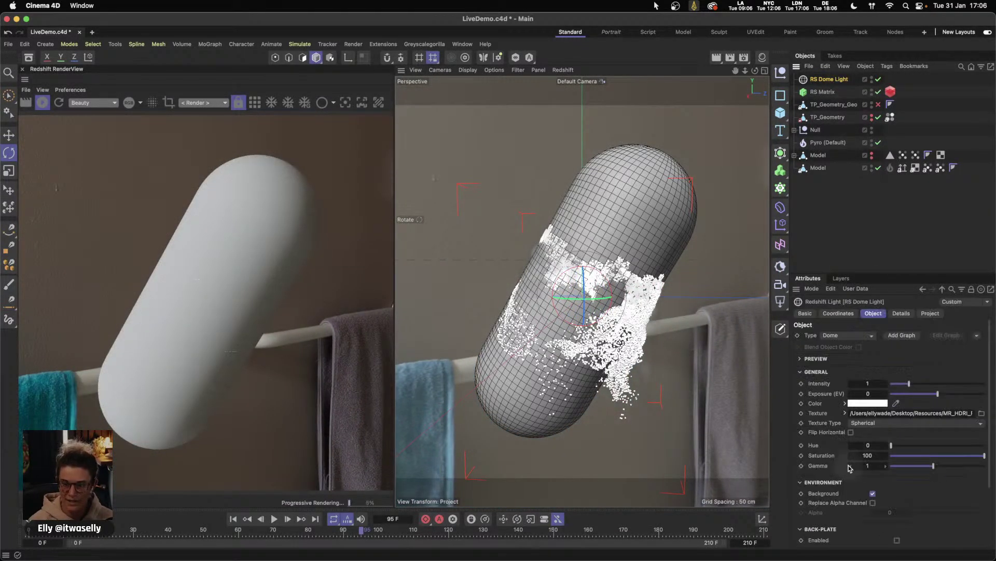
pyautogui.click(873, 493)
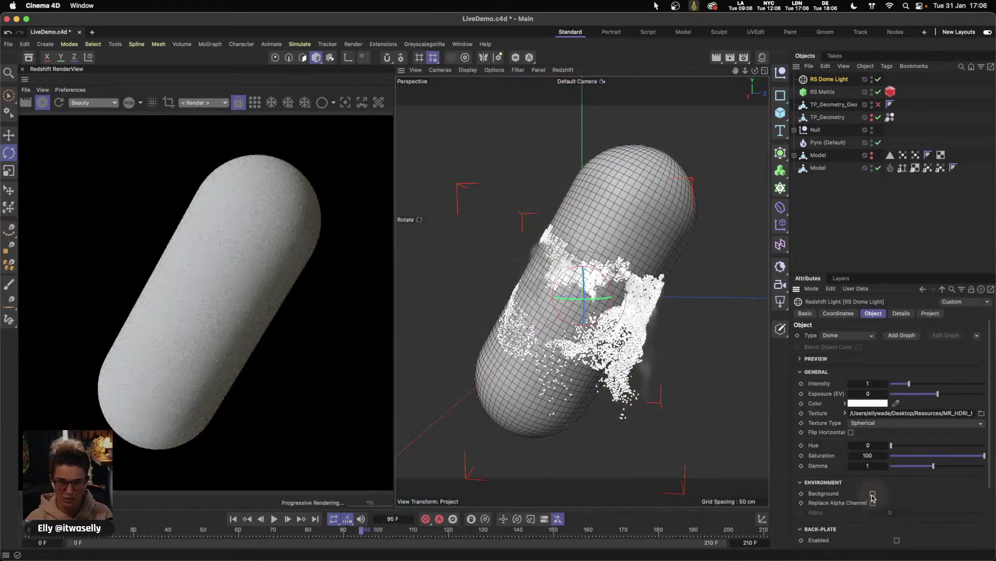
# - Add a Plane primitive to the scene and set the viewport display to Gouraud Shading without lines
pyautogui.click(854, 207)
pyautogui.click(780, 113)
pyautogui.click(810, 149)
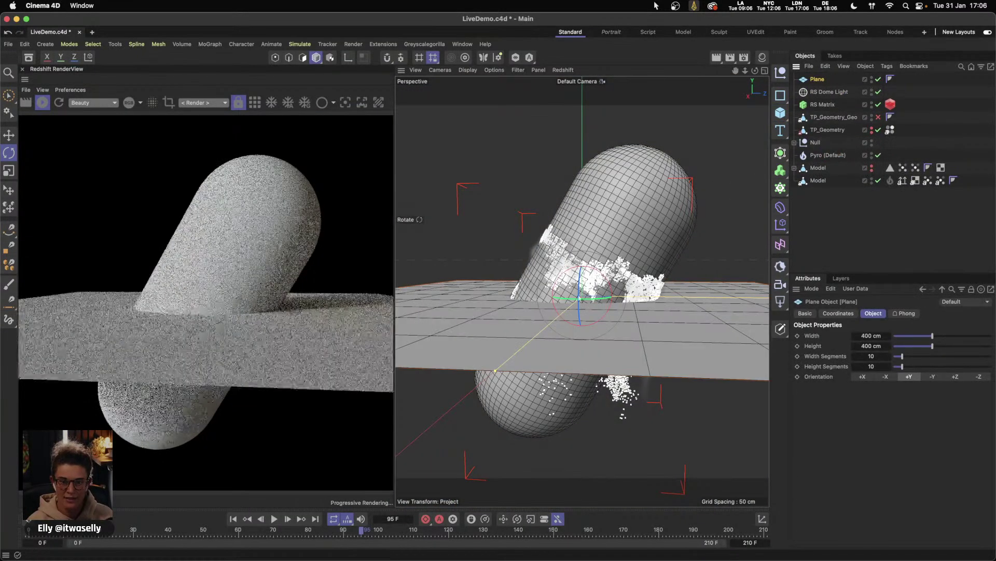
pyautogui.moveTo(595, 288)
pyautogui.keyDown('alt'); pyautogui.mouseDown()
pyautogui.moveTo(577, 297)
pyautogui.moveTo(607, 399)
pyautogui.mouseUp(); pyautogui.keyUp('alt')
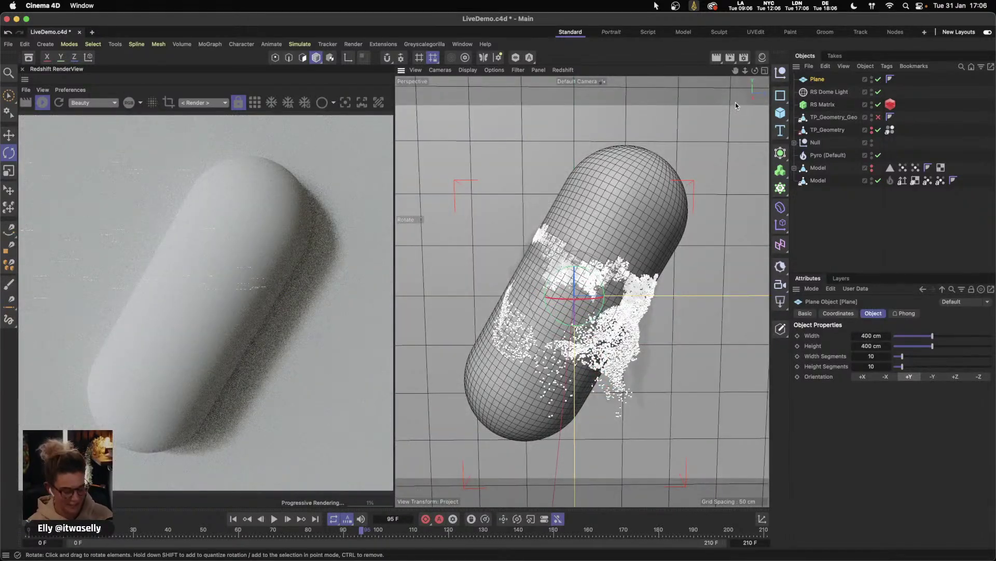
pyautogui.press('n')
pyautogui.press('a')
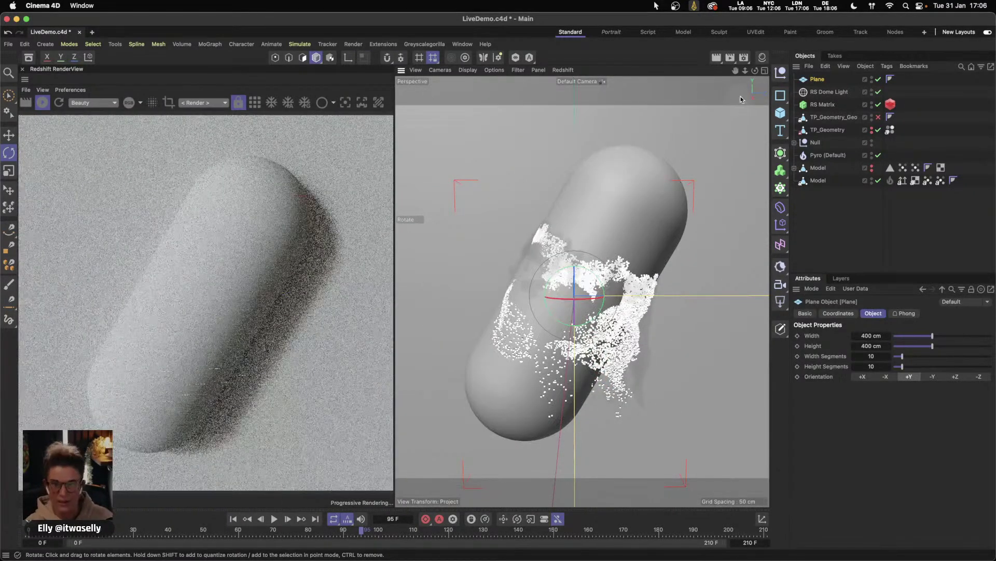
# - Move the plane behind the capsule along the X axis and scale it up to fill the background
pyautogui.click(766, 71)
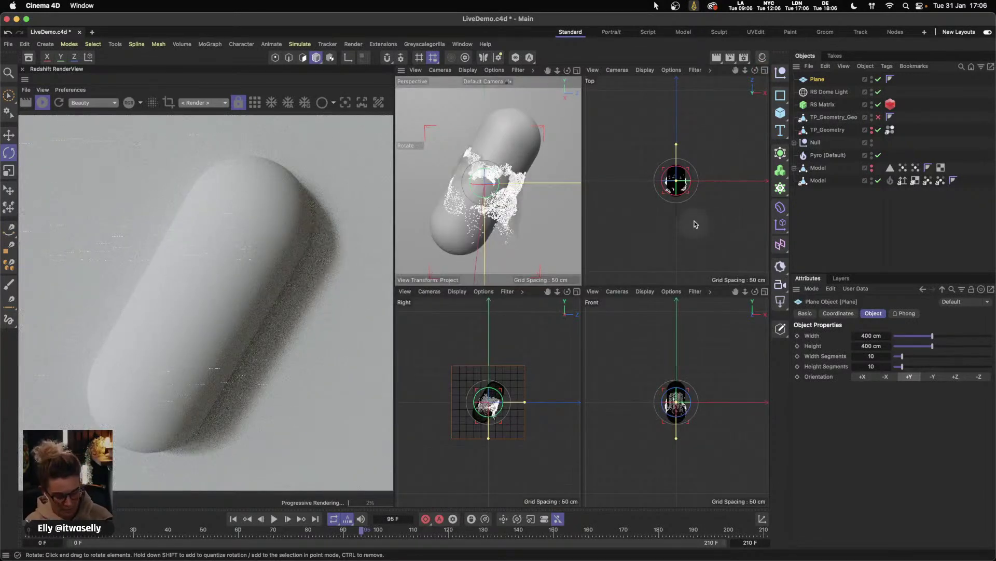
pyautogui.press('e')
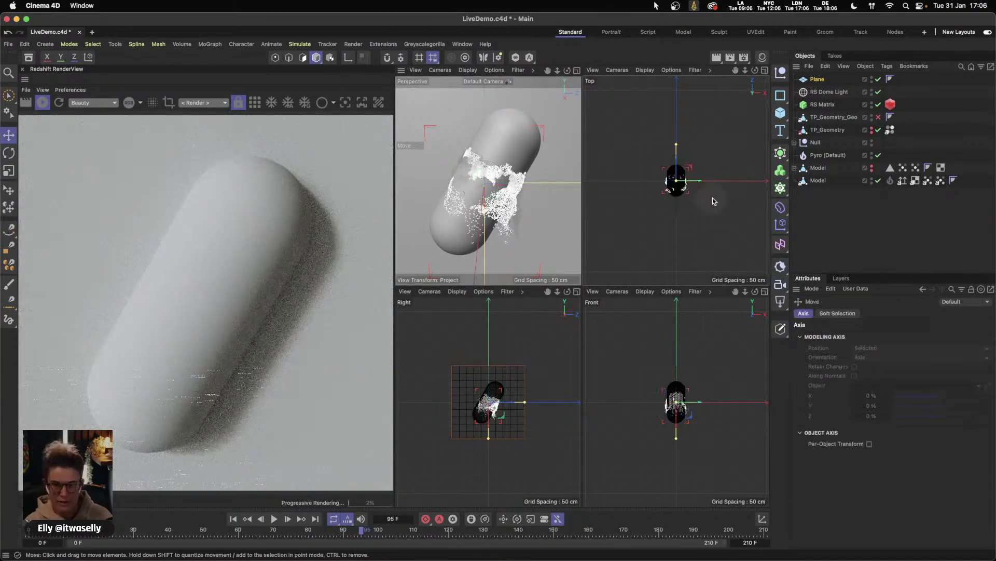
pyautogui.moveTo(697, 182); pyautogui.dragTo(649, 185)
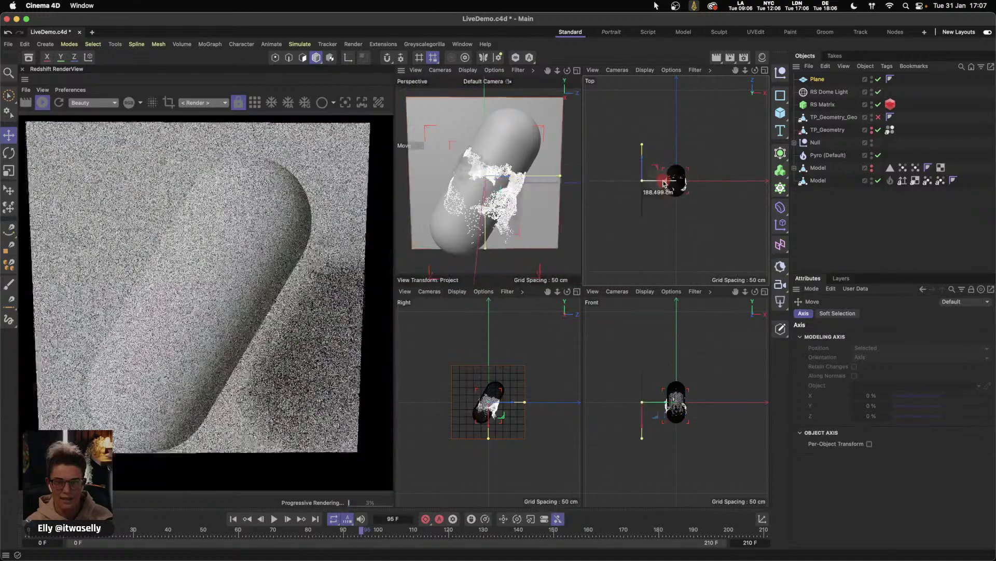
pyautogui.press('t')
pyautogui.moveTo(621, 232); pyautogui.dragTo(818, 187)
pyautogui.press('e')
pyautogui.moveTo(725, 213); pyautogui.dragTo(732, 218)
pyautogui.click(577, 70)
pyautogui.moveTo(568, 298)
pyautogui.mouseDown()
pyautogui.moveTo(569, 290)
pyautogui.moveTo(592, 307)
pyautogui.mouseUp()
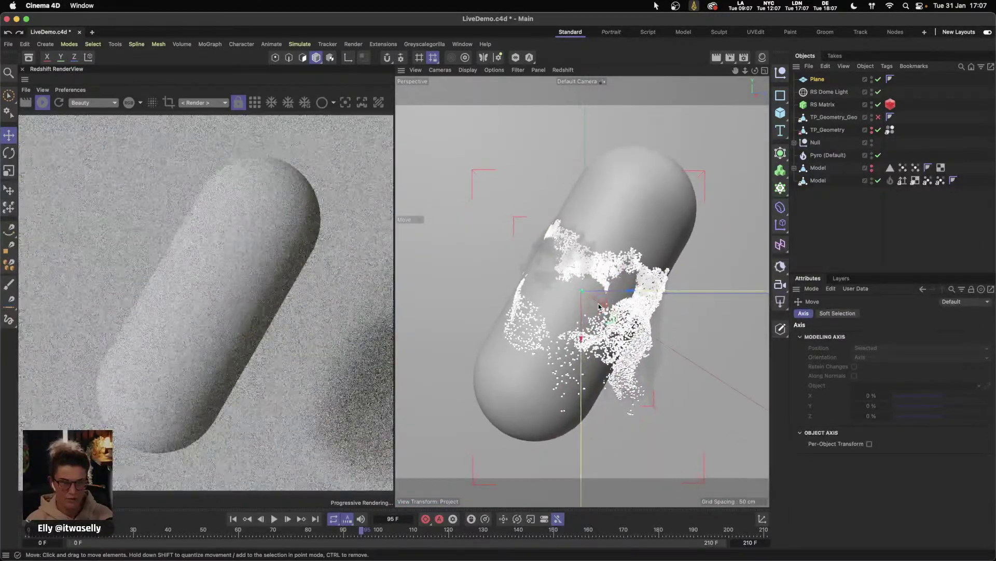
# - Add a second Plane primitive and rotate it upright so it stands perpendicular to the background plane
pyautogui.click(780, 113)
pyautogui.click(810, 189)
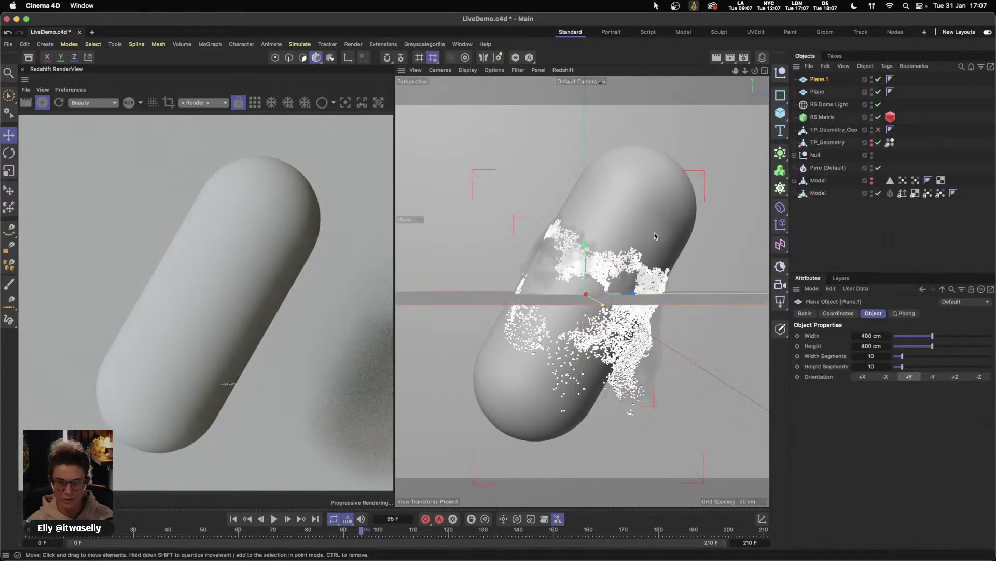
pyautogui.press('r')
pyautogui.click(566, 273)
pyautogui.moveTo(566, 273); pyautogui.dragTo(531, 333)
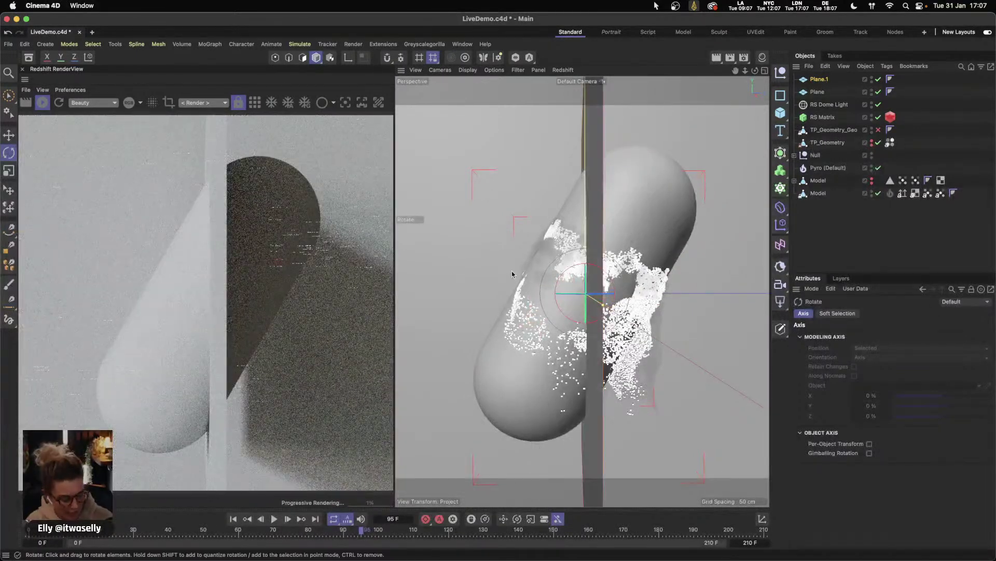
# - Move the second plane along the Z axis to the capsule's side, just outside the camera frame
pyautogui.press('e')
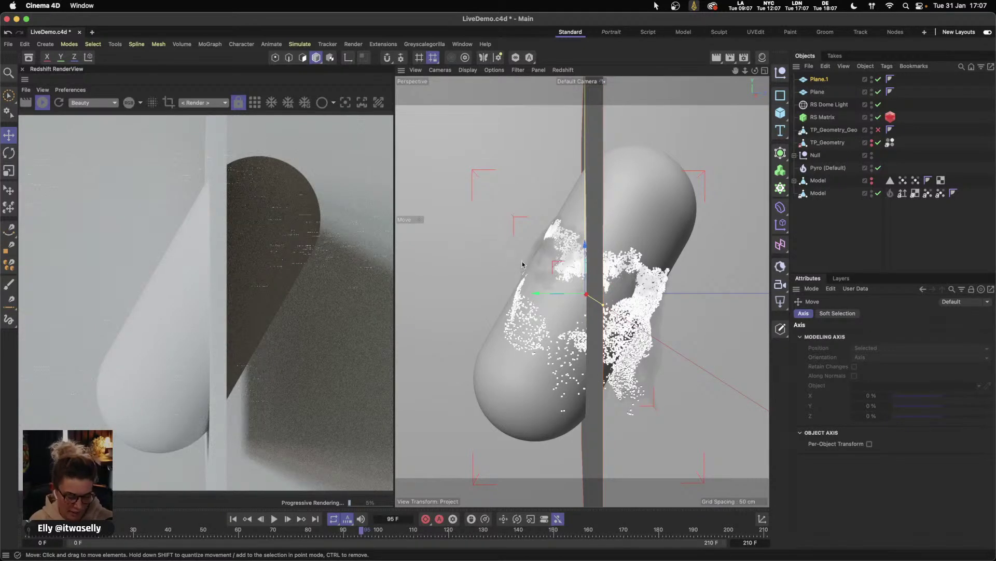
pyautogui.moveTo(538, 296); pyautogui.dragTo(836, 275)
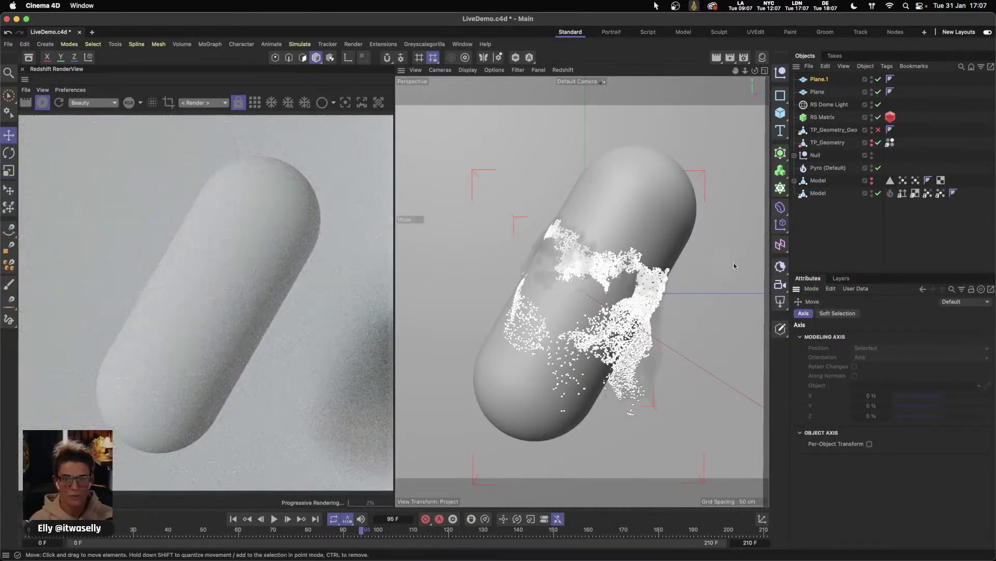
pyautogui.click(764, 71)
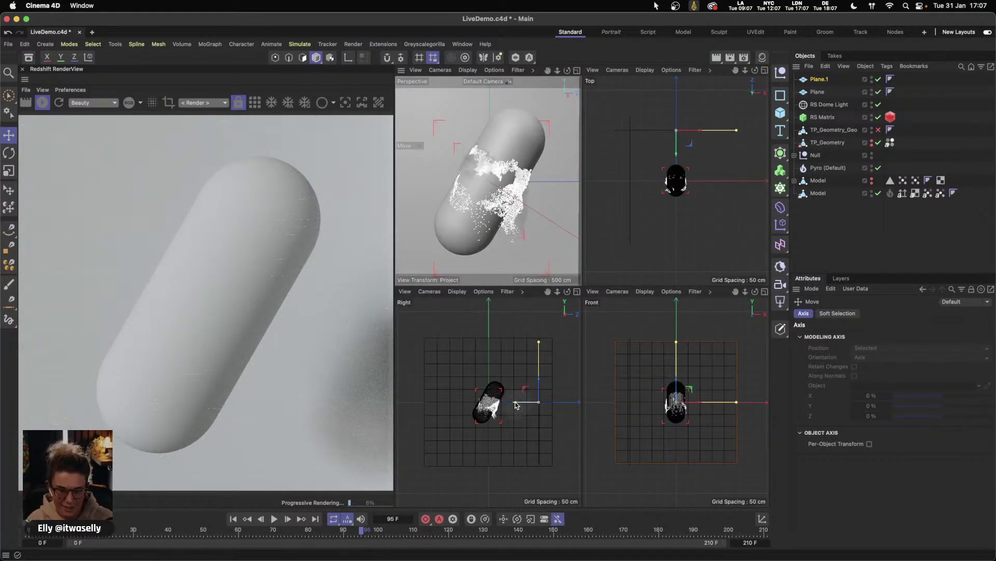
pyautogui.moveTo(515, 405); pyautogui.dragTo(524, 404)
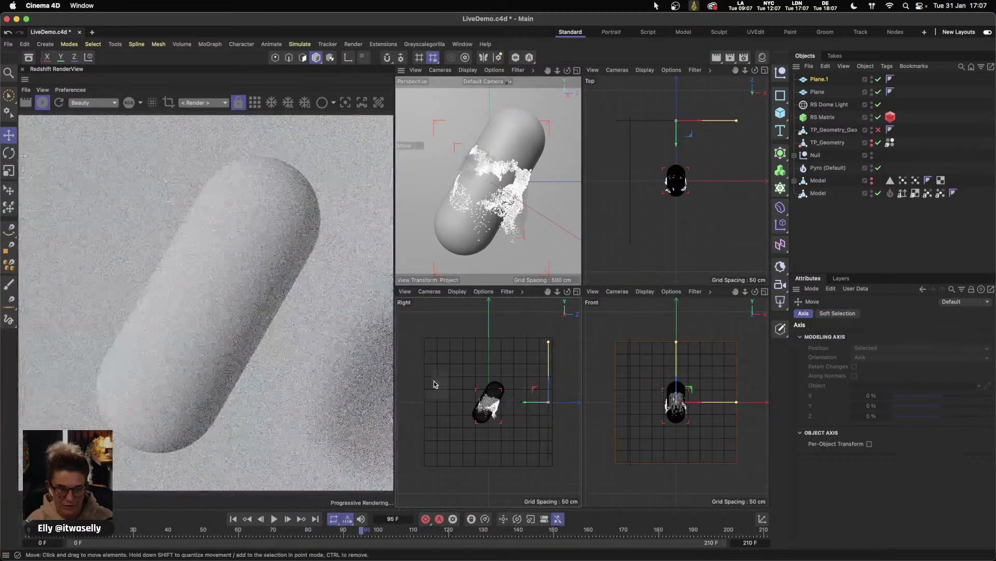
pyautogui.click(577, 70)
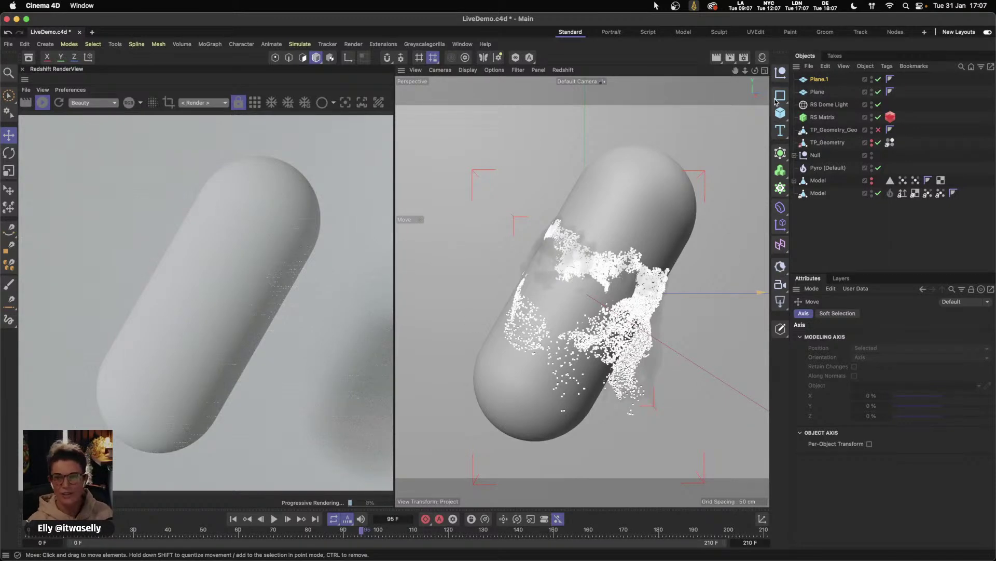
# - Compare the render with the second plane disabled and enabled again, and save the project
pyautogui.click(878, 79)
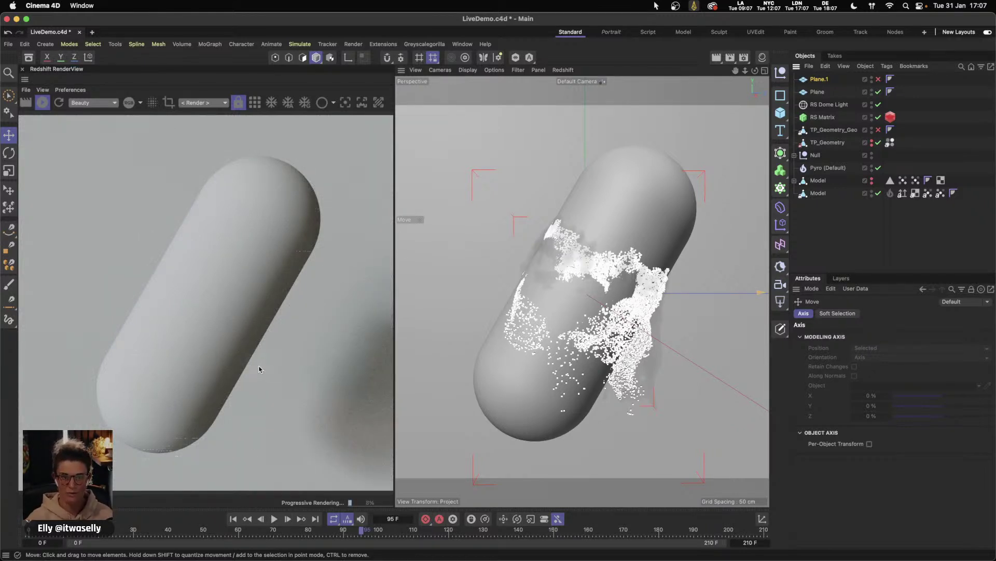
pyautogui.click(878, 79)
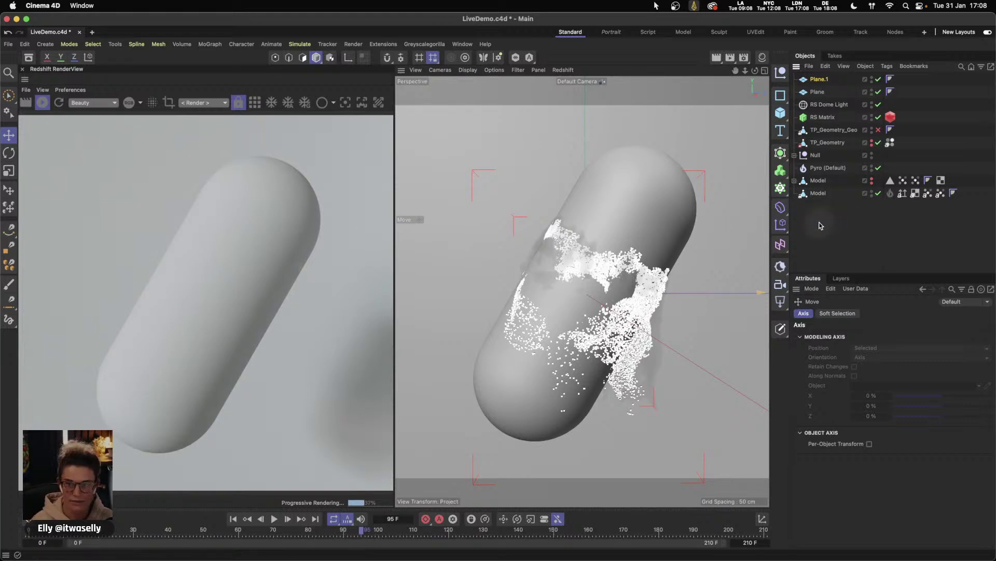
pyautogui.keyDown('alt'); pyautogui.moveTo(683, 266); pyautogui.dragTo(681, 263); pyautogui.keyUp('alt')
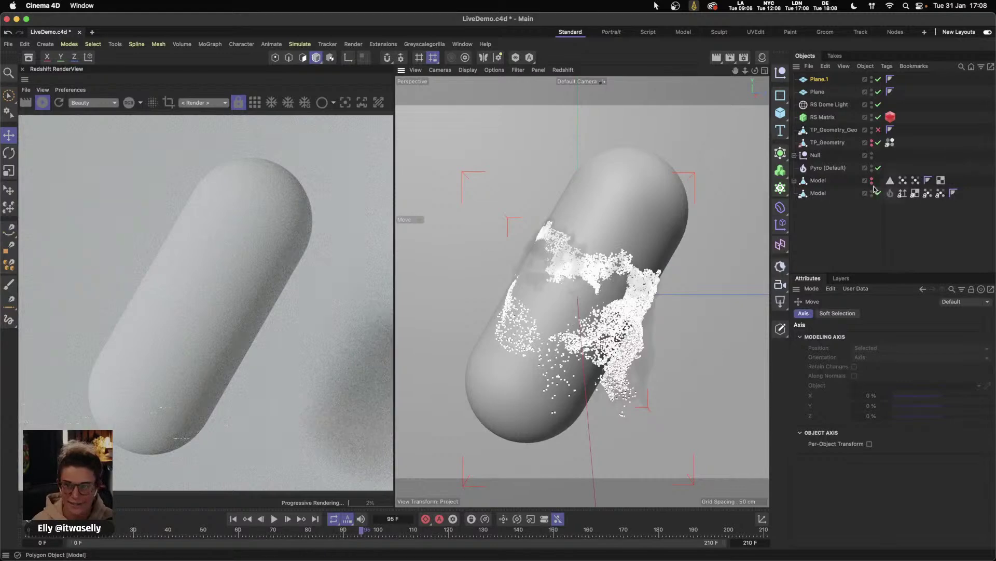
pyautogui.press('super+s')
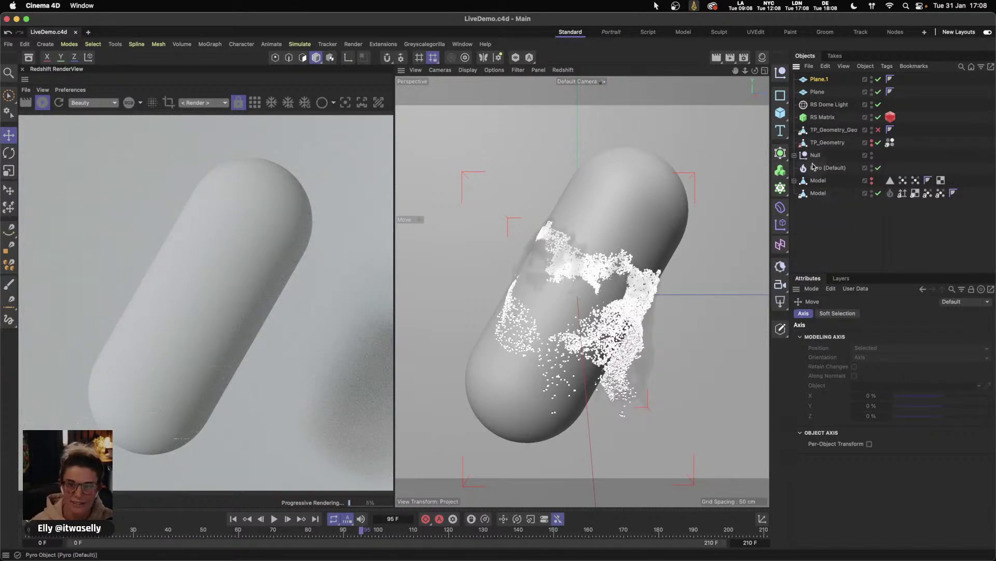
# - Show the Material Manager and create a new material named BG
pyautogui.click(761, 57)
pyautogui.click(709, 102)
pyautogui.press('Delete')
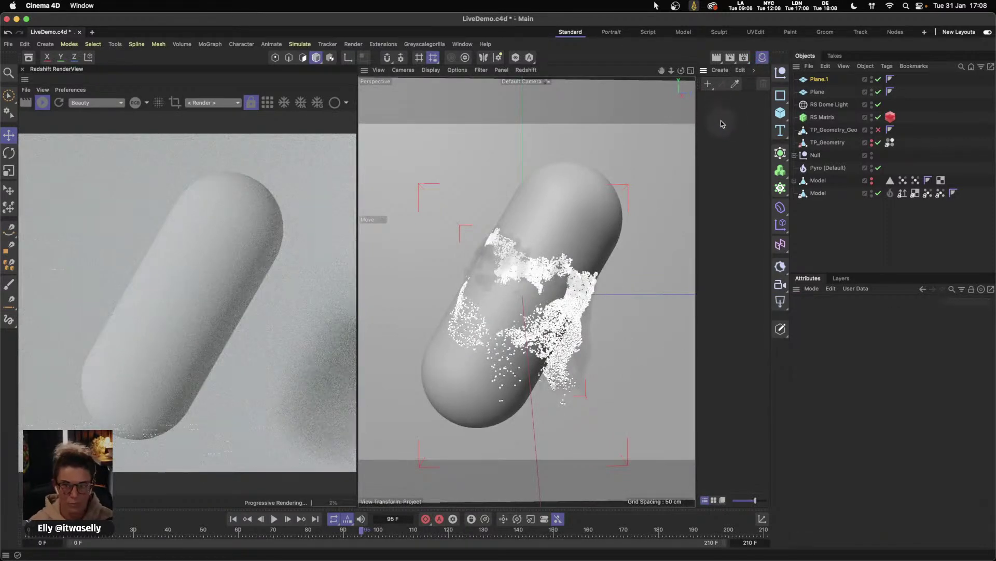
pyautogui.press('super+z')
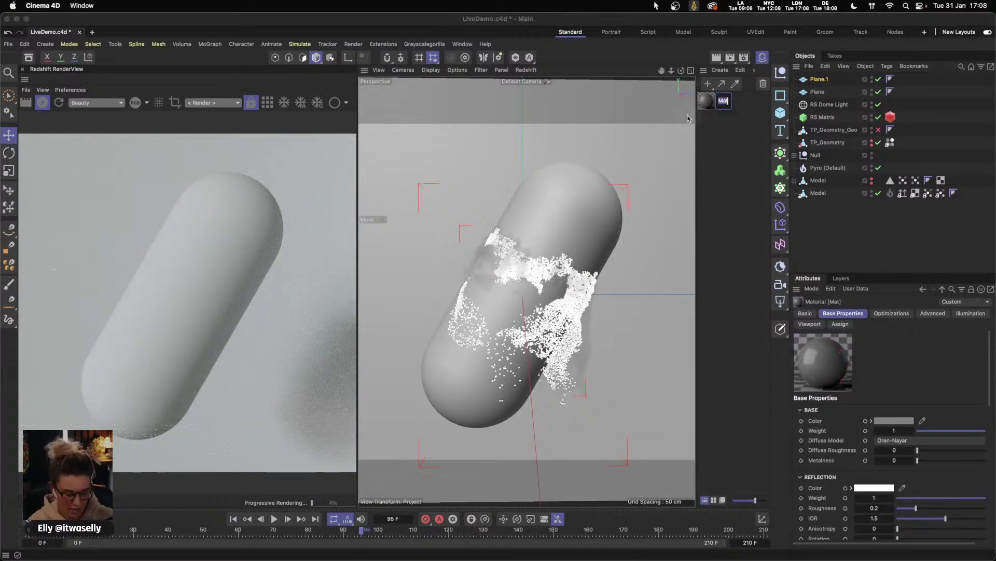
pyautogui.click(715, 128)
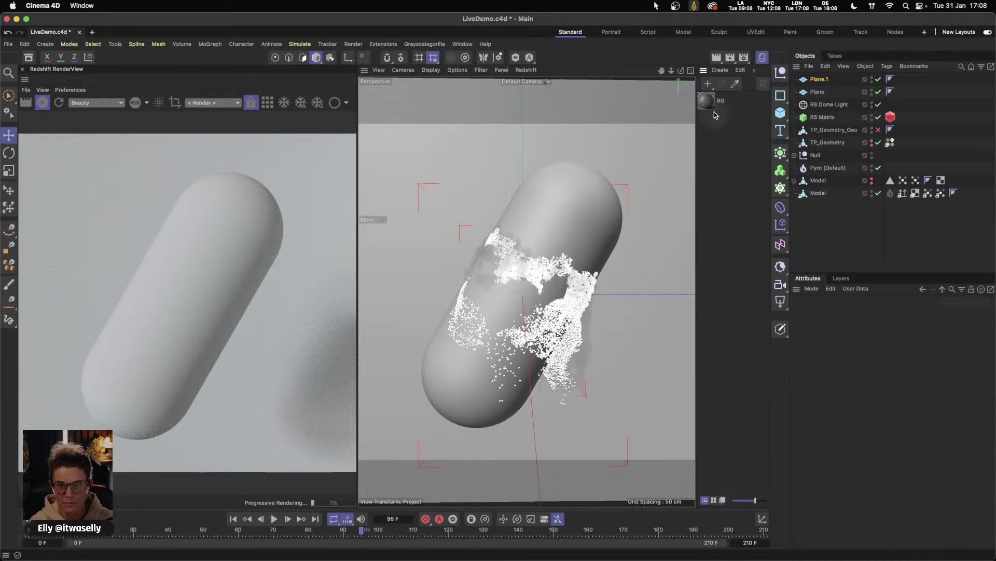
pyautogui.press('9')
pyautogui.doubleClick(715, 124)
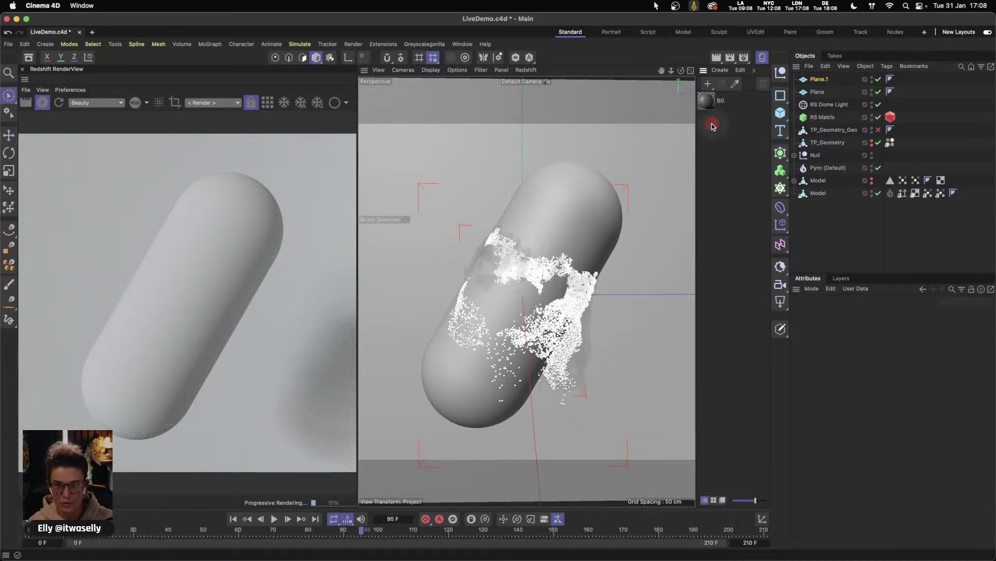
# - Create a second material named Model, and assign BG to the background plane and Model to the capsule
pyautogui.doubleClick(721, 102)
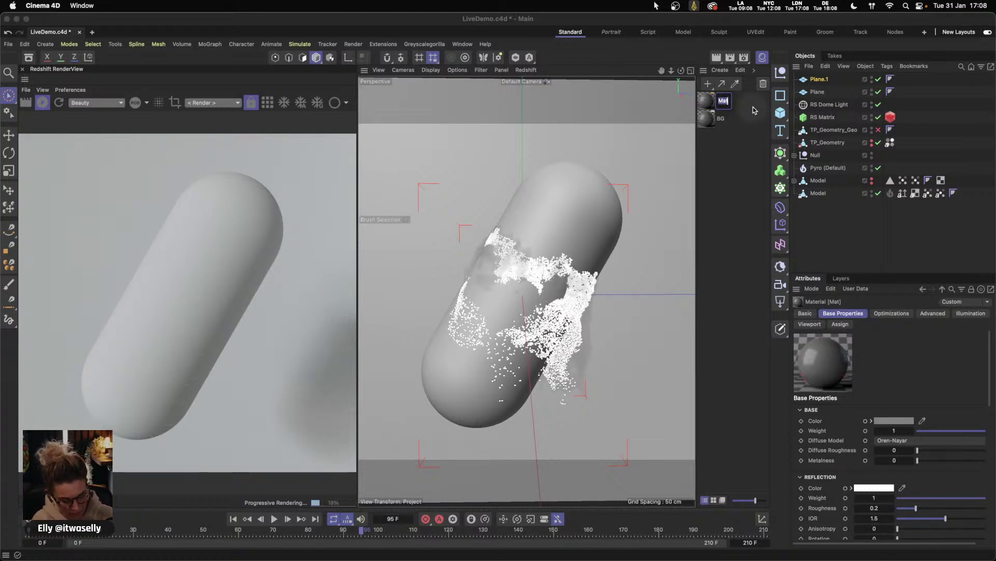
pyautogui.write('Model')
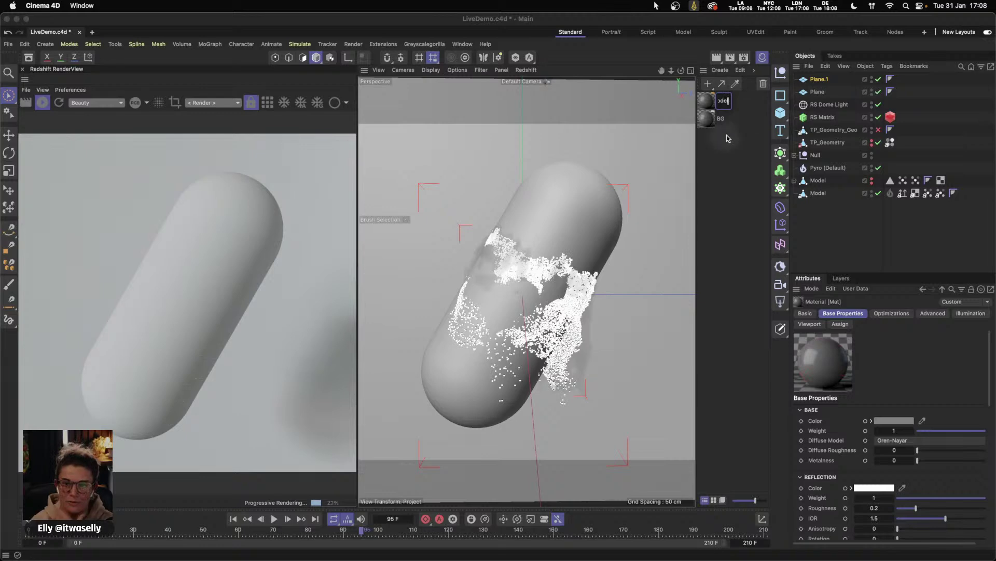
pyautogui.press('Return')
pyautogui.moveTo(707, 118); pyautogui.dragTo(685, 156)
pyautogui.moveTo(706, 101); pyautogui.dragTo(584, 212)
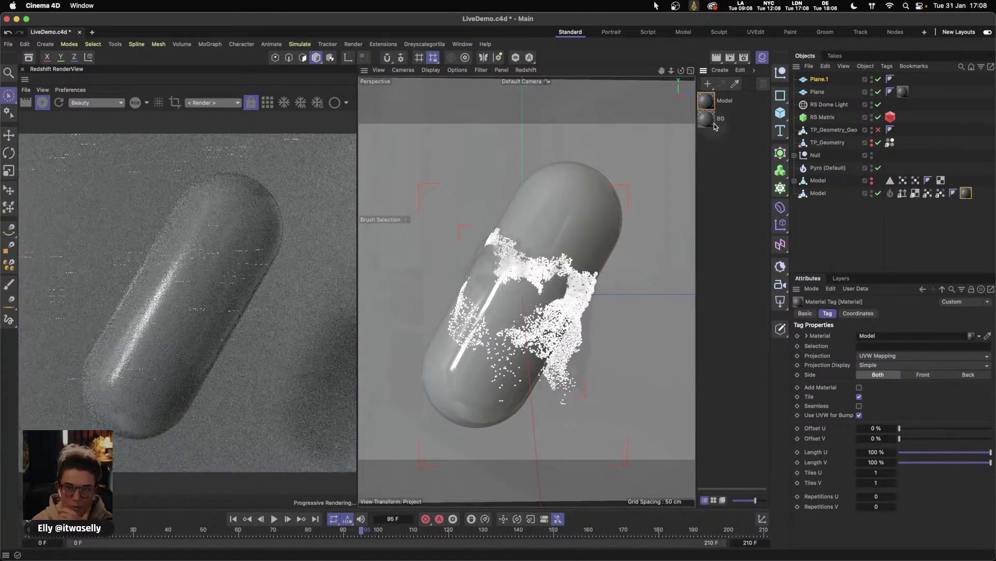
# - Set the BG material's reflection weight to 0 and its base color to a bright blue with R 10 and B 255
pyautogui.click(706, 118)
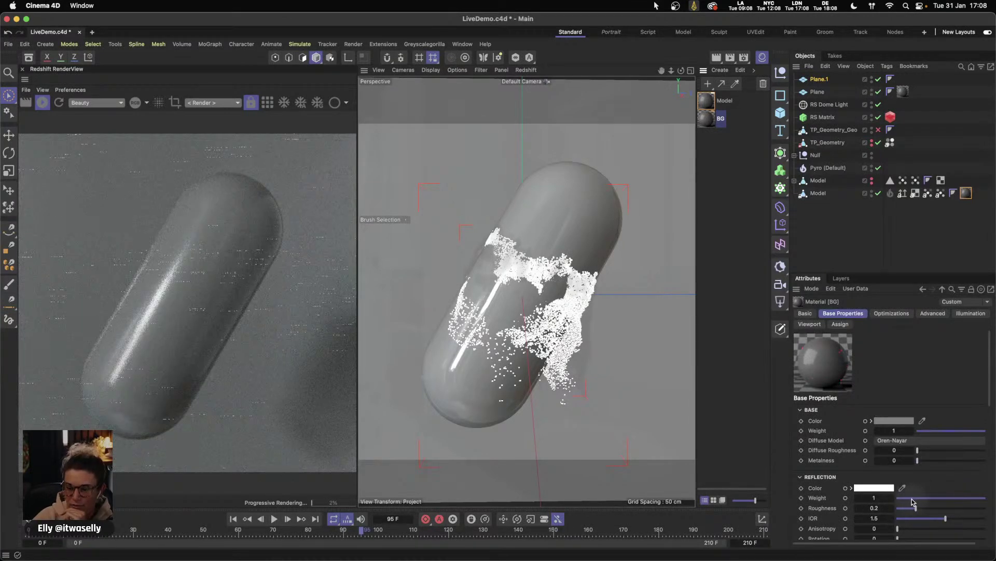
pyautogui.moveTo(912, 498); pyautogui.dragTo(882, 499)
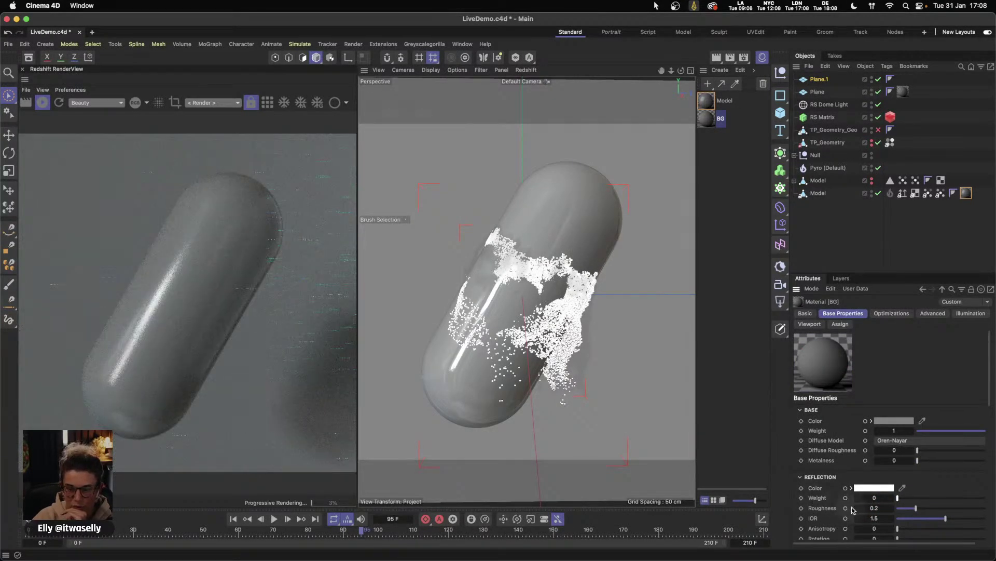
pyautogui.click(893, 420)
pyautogui.moveTo(943, 507); pyautogui.dragTo(913, 473)
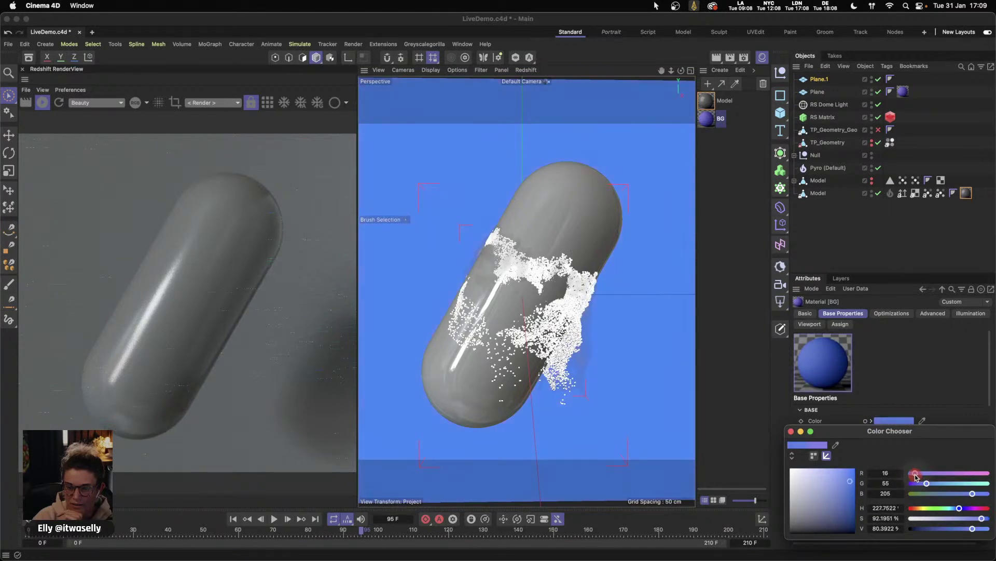
pyautogui.moveTo(973, 493); pyautogui.dragTo(992, 497)
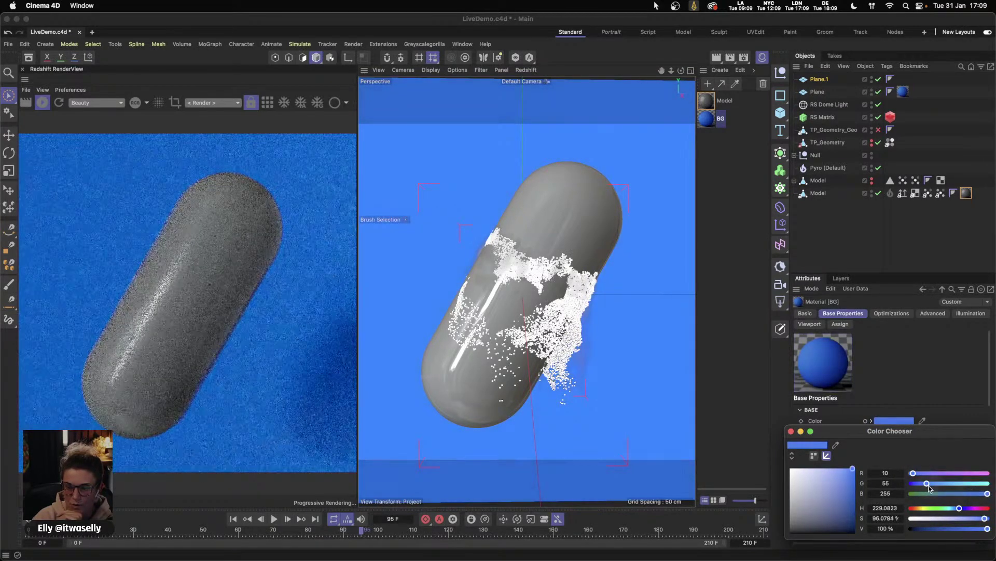
pyautogui.moveTo(930, 482); pyautogui.dragTo(931, 483)
pyautogui.click(791, 432)
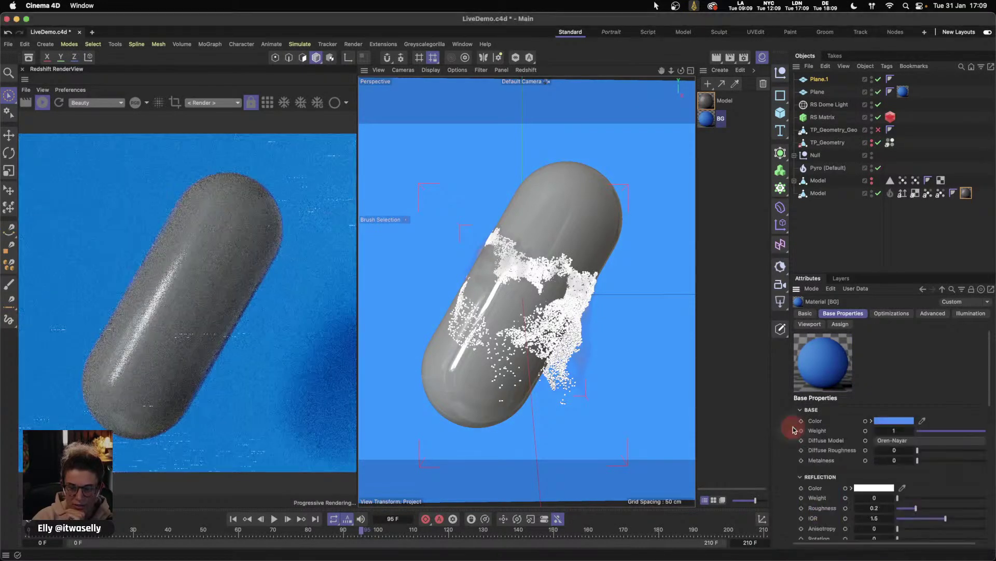
# - Open the Model material's node graph, dock the Node Editor below the viewport, and space out the RS Standard and Output nodes
pyautogui.doubleClick(709, 106)
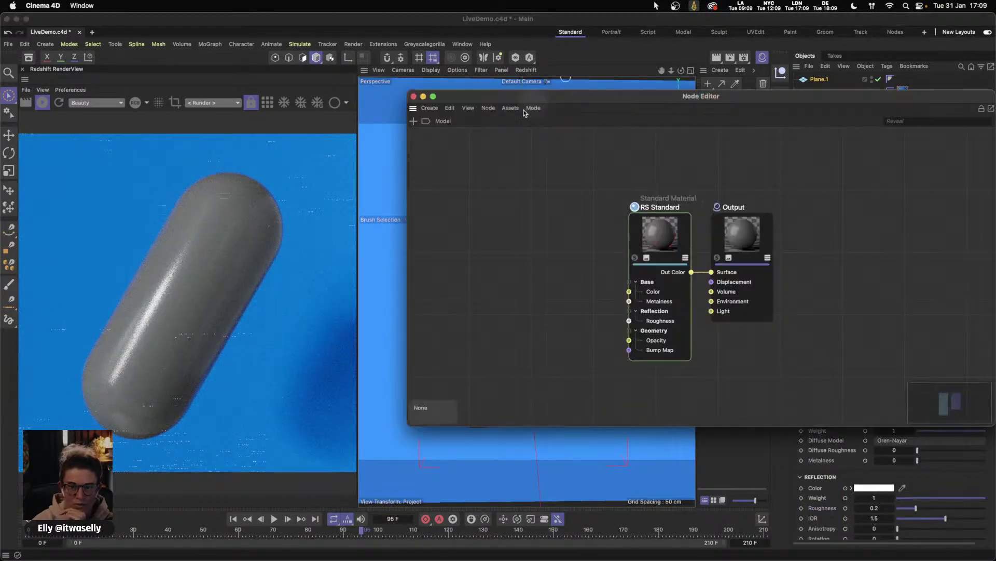
pyautogui.moveTo(453, 381); pyautogui.dragTo(445, 464)
pyautogui.press('h')
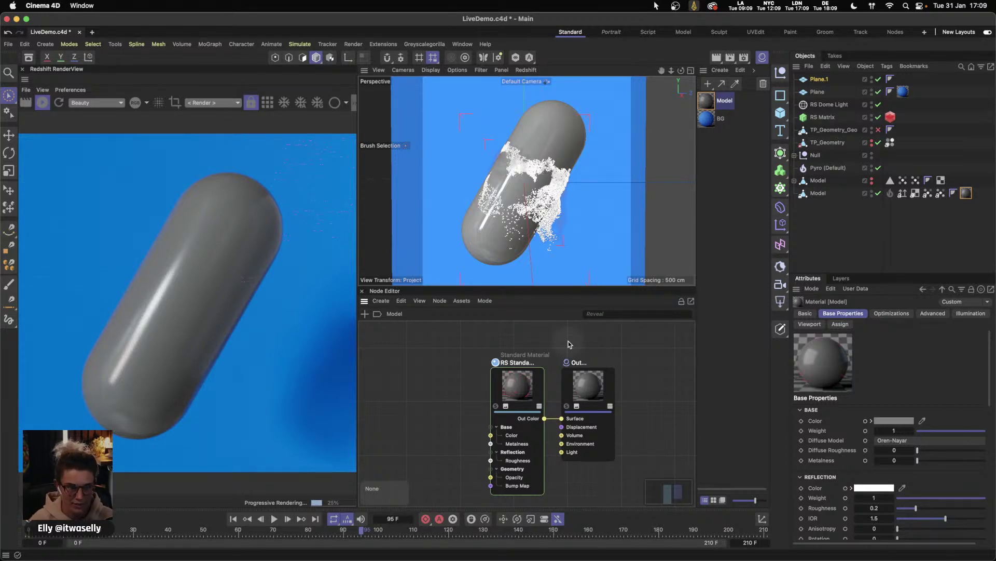
pyautogui.moveTo(609, 376); pyautogui.dragTo(675, 360)
pyautogui.moveTo(518, 394); pyautogui.dragTo(564, 367)
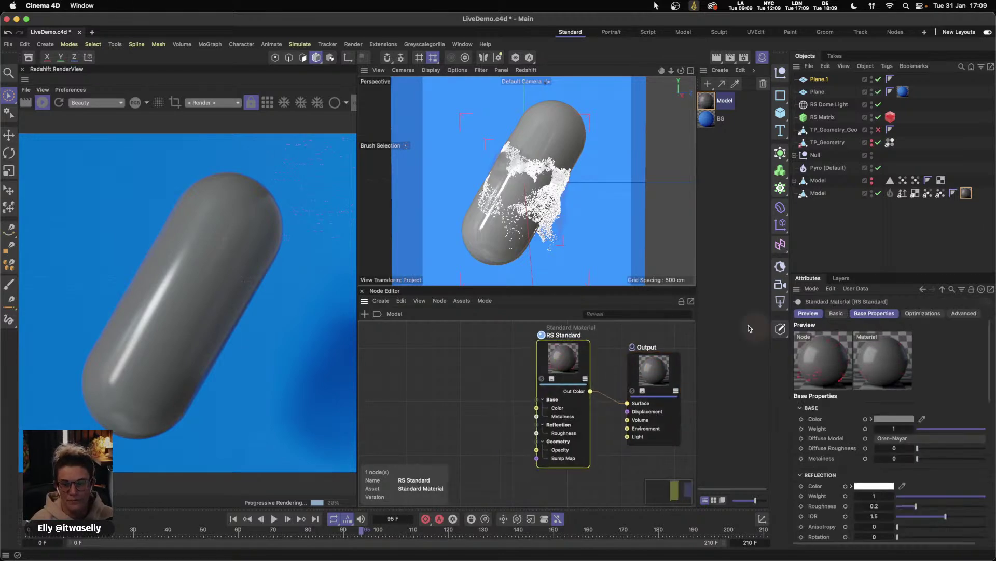
# - Set the RS Standard node's reflection roughness to 0.8 and shift the nodes aside to leave room for a texture
pyautogui.doubleClick(883, 506)
pyautogui.write('.8')
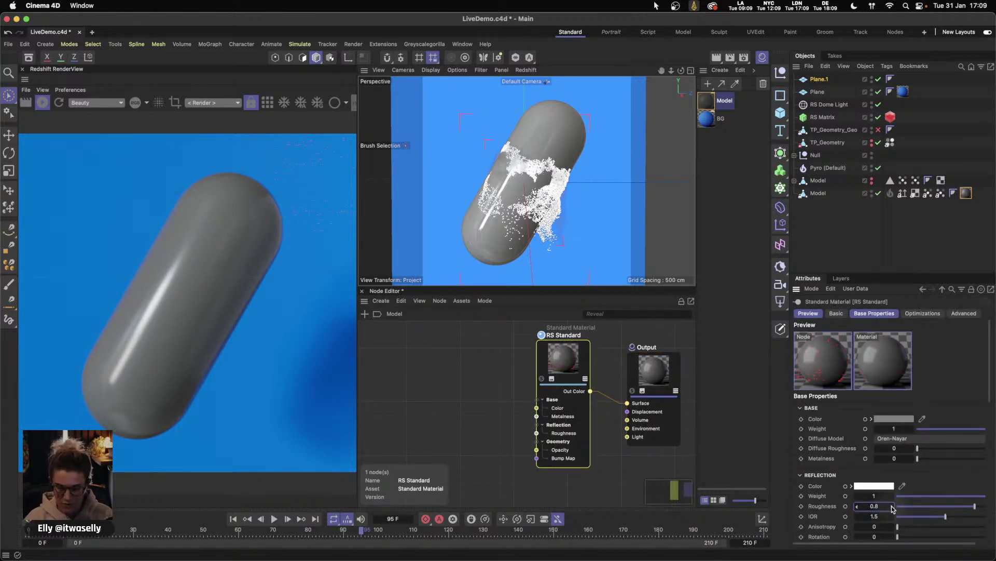
pyautogui.press('Return')
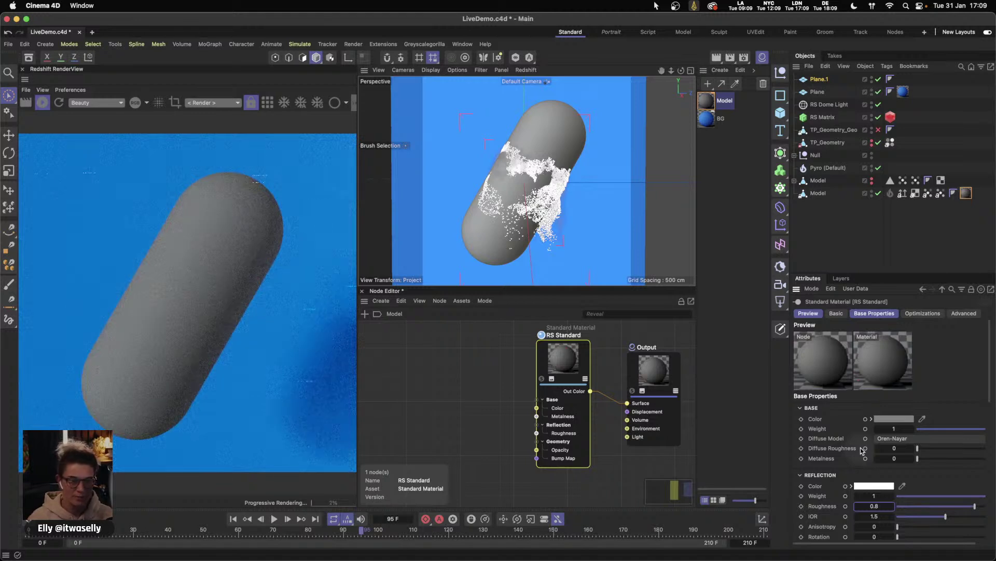
pyautogui.moveTo(566, 370)
pyautogui.mouseDown()
pyautogui.moveTo(589, 362)
pyautogui.moveTo(548, 371)
pyautogui.moveTo(579, 361)
pyautogui.mouseUp()
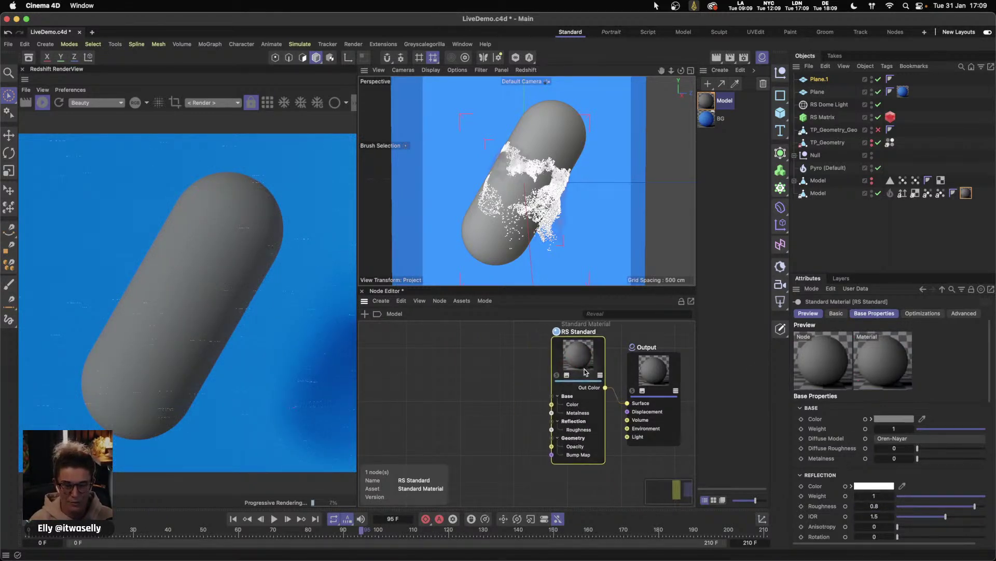
pyautogui.moveTo(653, 371); pyautogui.dragTo(660, 373)
pyautogui.moveTo(578, 363); pyautogui.dragTo(584, 376)
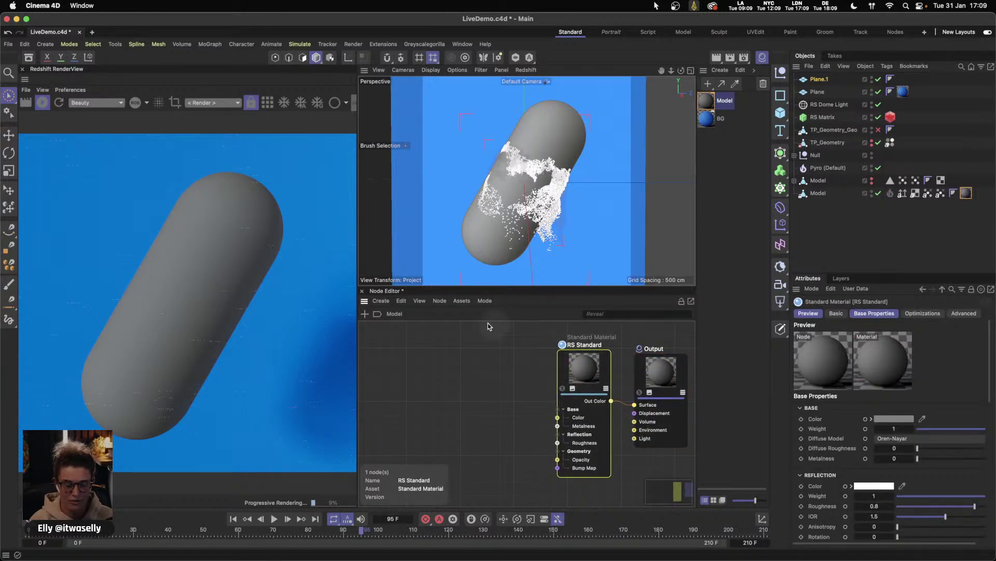
# - Add a Tiles node to the Model material graph and solo it in the render
pyautogui.click(443, 373)
pyautogui.hotkey('shift', 'c')
pyautogui.write('clot')
pyautogui.press('BackSpace')
pyautogui.press('BackSpace')
pyautogui.press('BackSpace')
pyautogui.press('BackSpace')
pyautogui.write('tile')
pyautogui.click(470, 281)
pyautogui.click(411, 380)
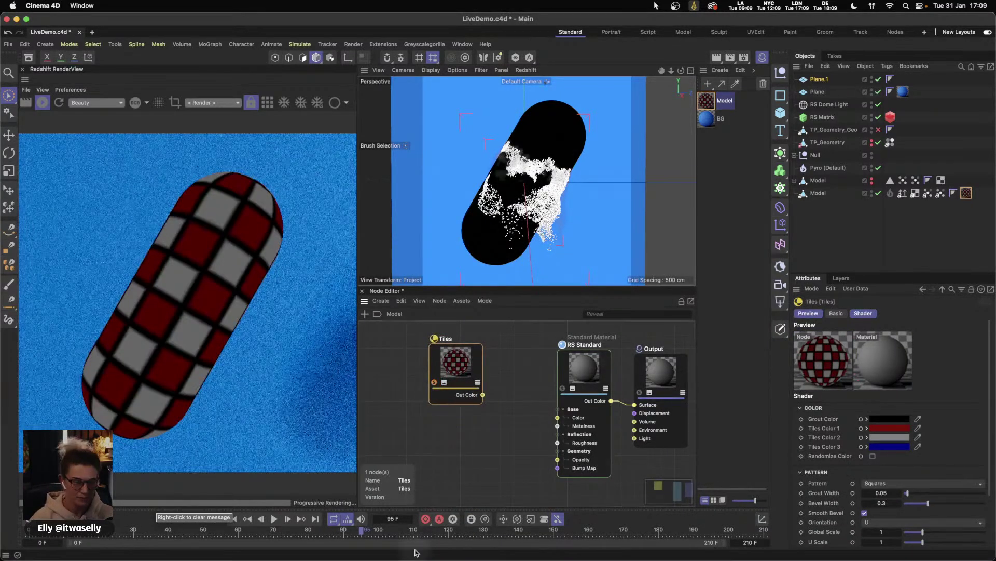
# - Set the Tiles pattern to Weave and its Global Scale to 0.1, after trying 0.5
pyautogui.click(884, 483)
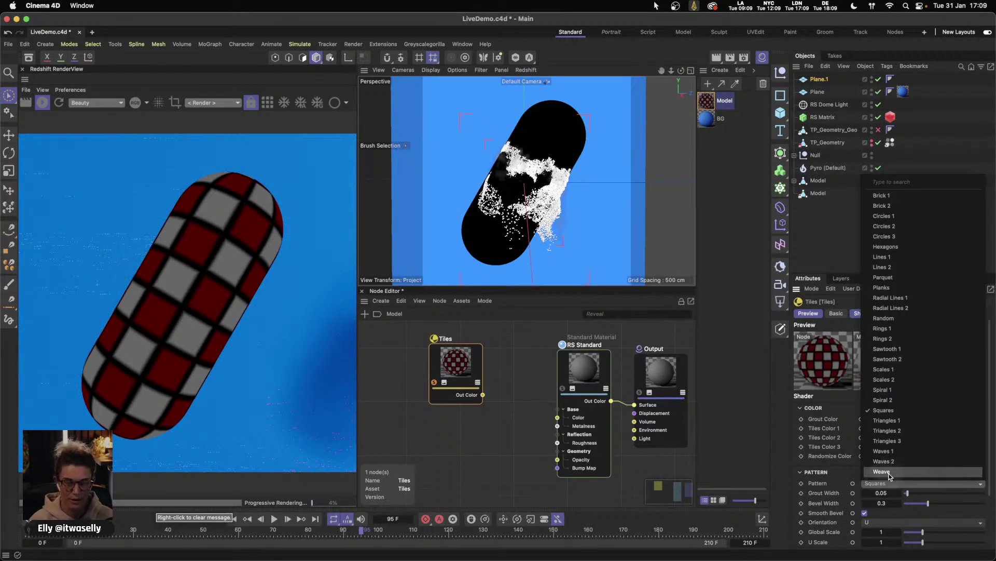
pyautogui.click(889, 472)
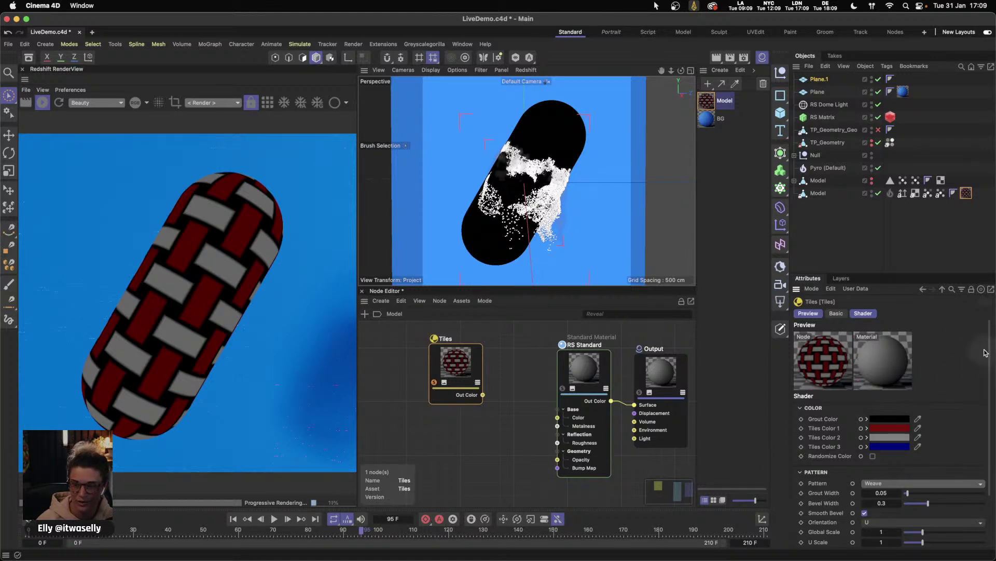
pyautogui.moveTo(888, 272); pyautogui.dragTo(888, 212)
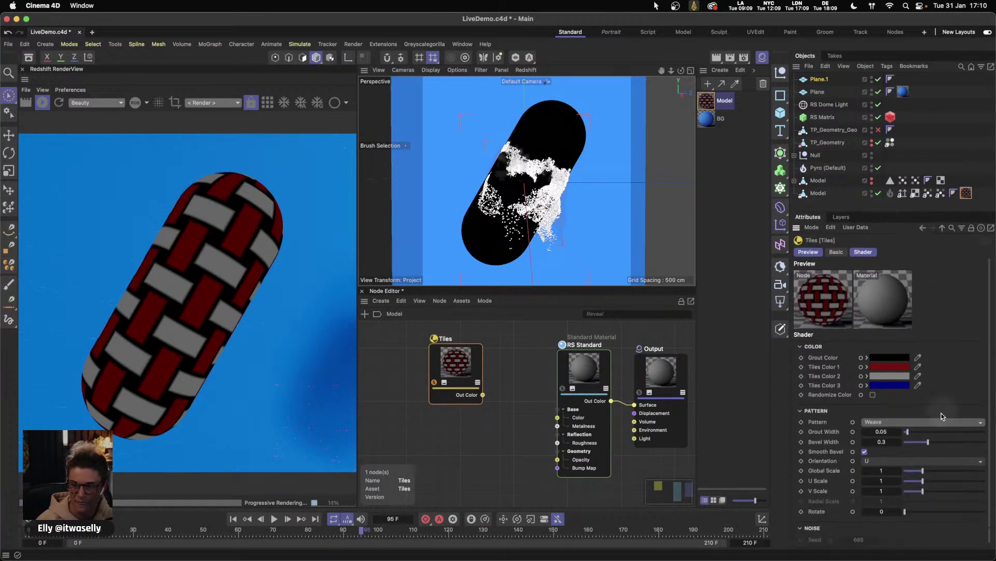
pyautogui.doubleClick(890, 471)
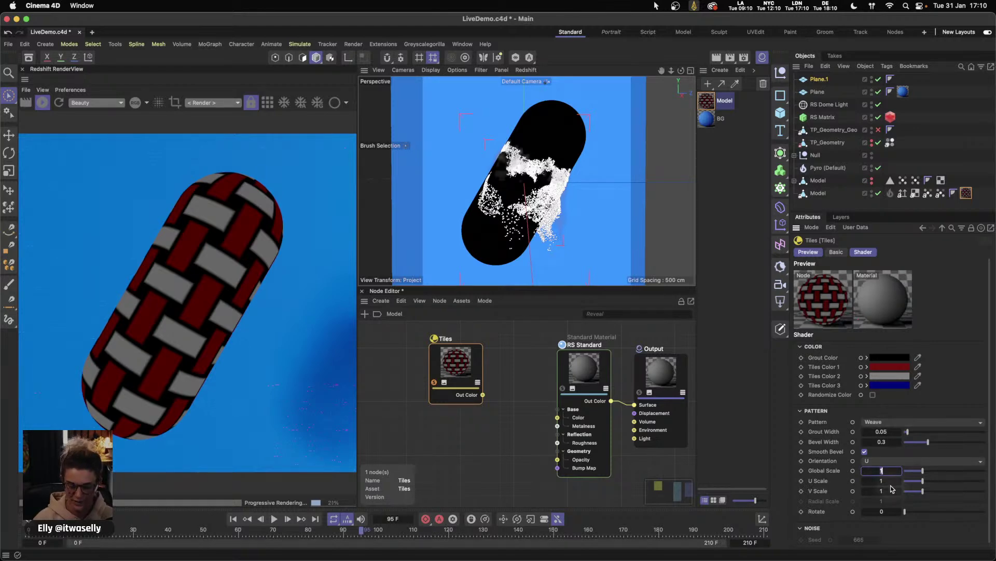
pyautogui.press('Return')
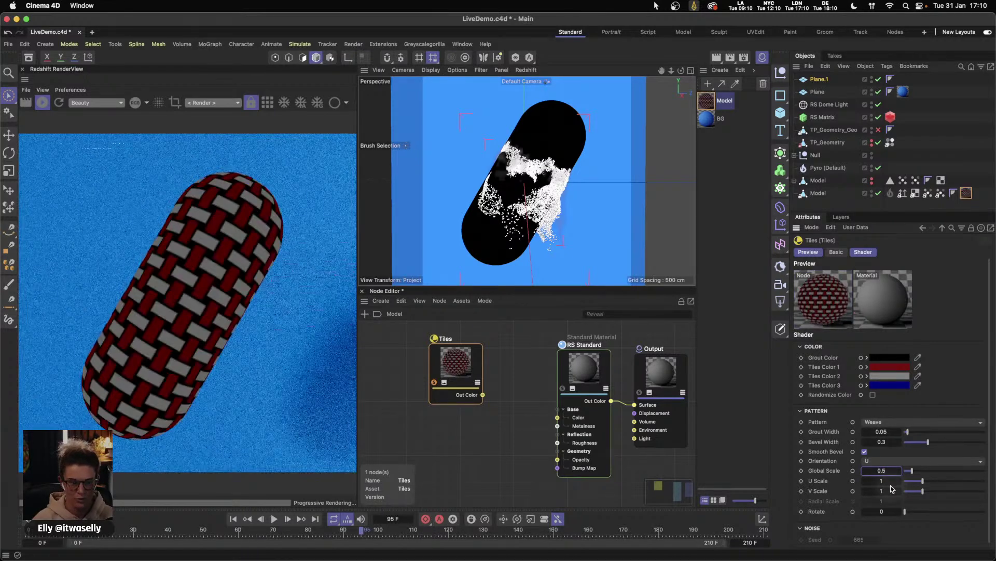
pyautogui.doubleClick(894, 469)
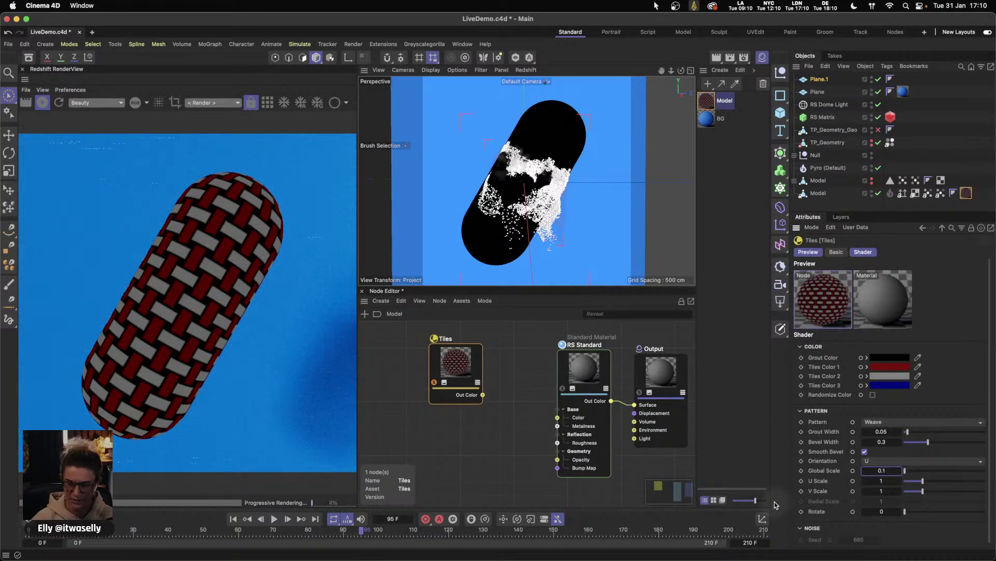
pyautogui.write('.1')
pyautogui.press('Return')
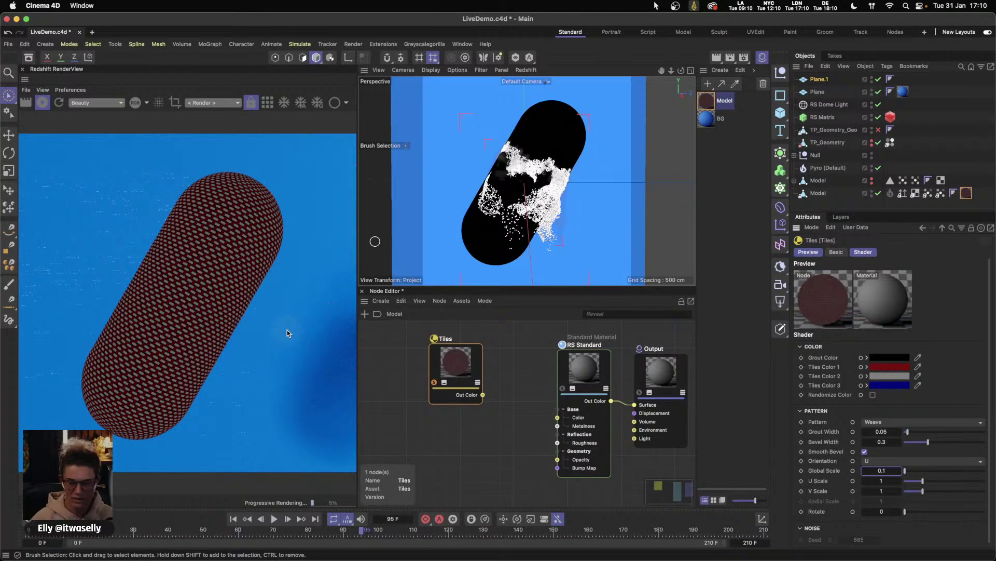
# - Set the Tiles grout color to a warm yellow with RGB 255, 193, 7
pyautogui.click(886, 357)
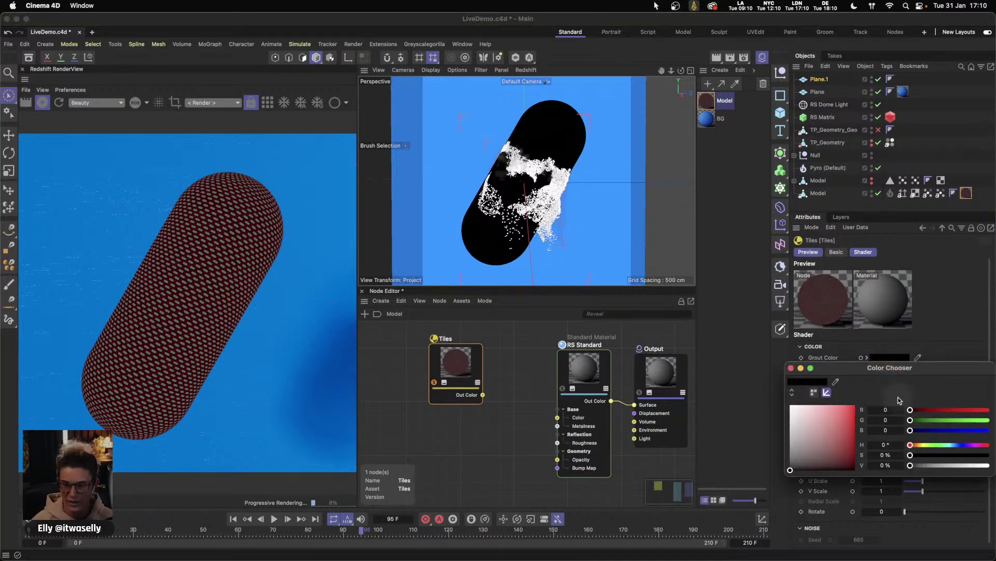
pyautogui.moveTo(926, 445); pyautogui.dragTo(921, 445)
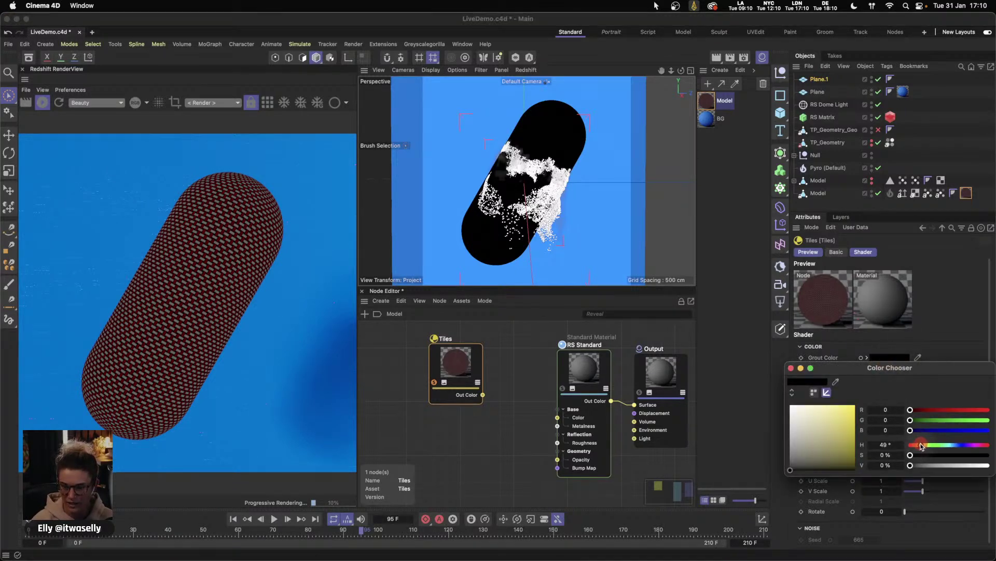
pyautogui.click(853, 405)
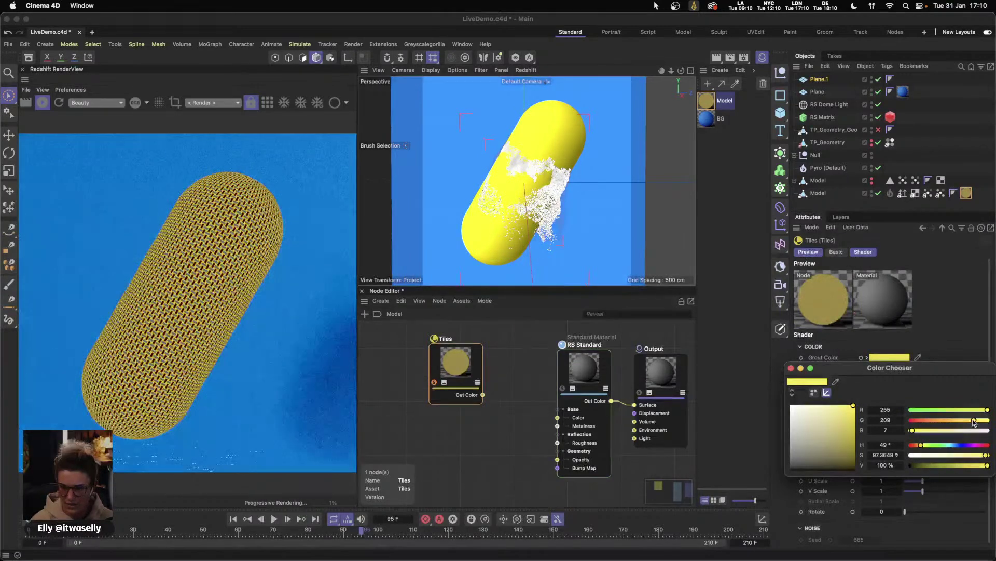
pyautogui.moveTo(970, 422); pyautogui.dragTo(969, 423)
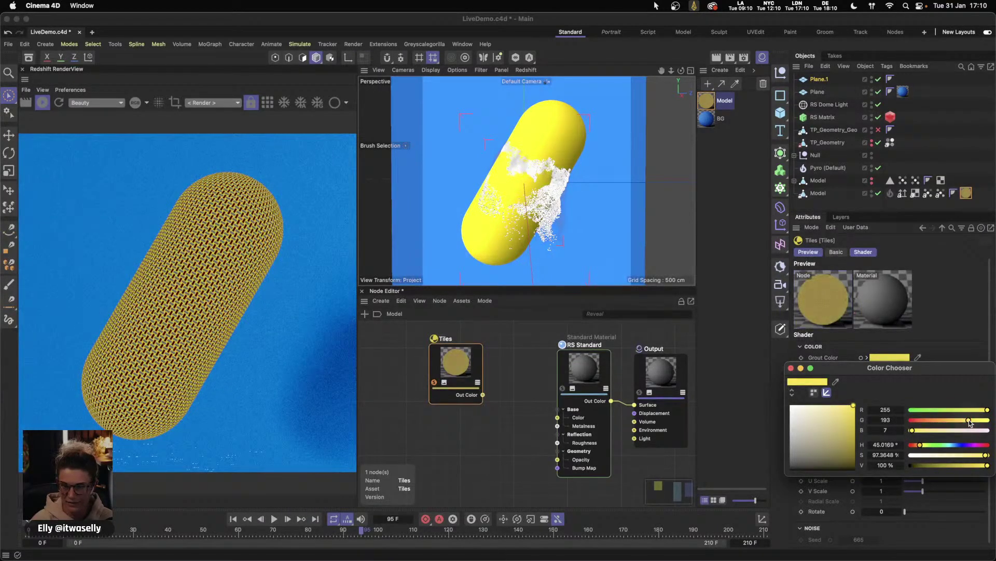
pyautogui.moveTo(794, 371); pyautogui.dragTo(793, 370)
pyautogui.click(790, 368)
# - Copy the yellow grout color to Tiles Color 1, Tiles Color 2 and Tiles Color 3
pyautogui.rightClick(899, 359)
pyautogui.click(920, 380)
pyautogui.rightClick(898, 366)
pyautogui.click(920, 397)
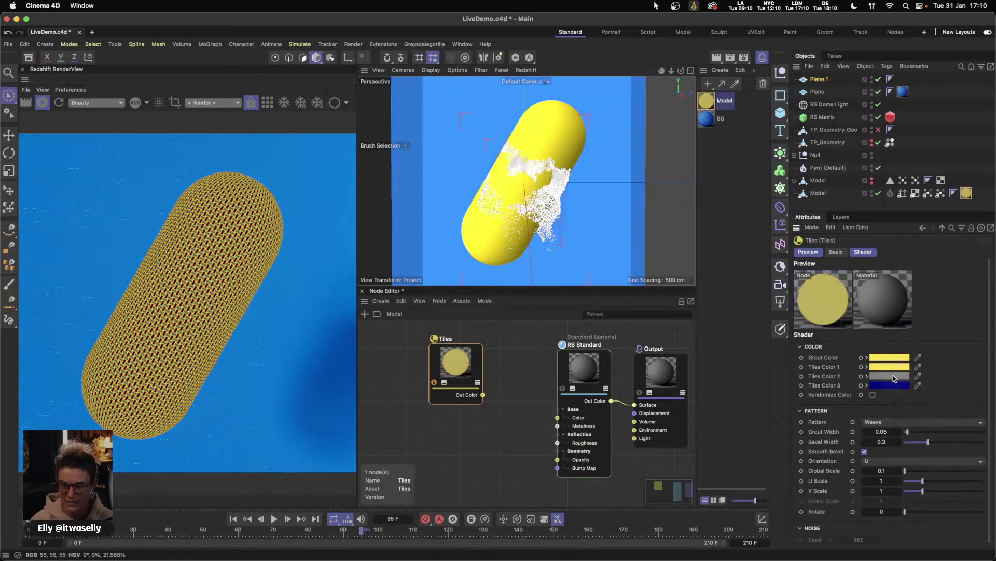
pyautogui.rightClick(890, 376)
pyautogui.click(914, 407)
pyautogui.rightClick(892, 385)
pyautogui.click(908, 415)
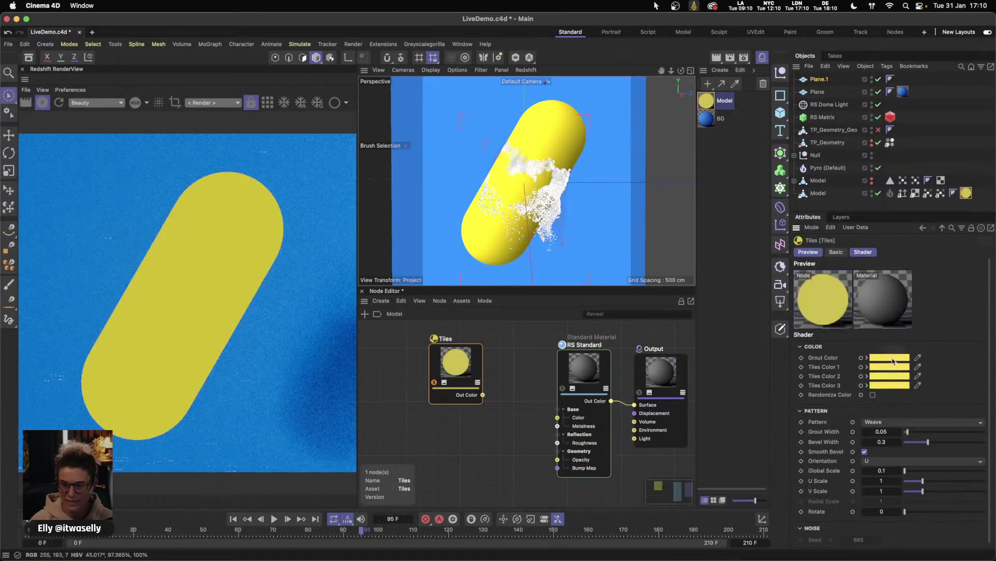
# - Darken the Tiles grout color by lowering its brightness value to 57%
pyautogui.click(889, 357)
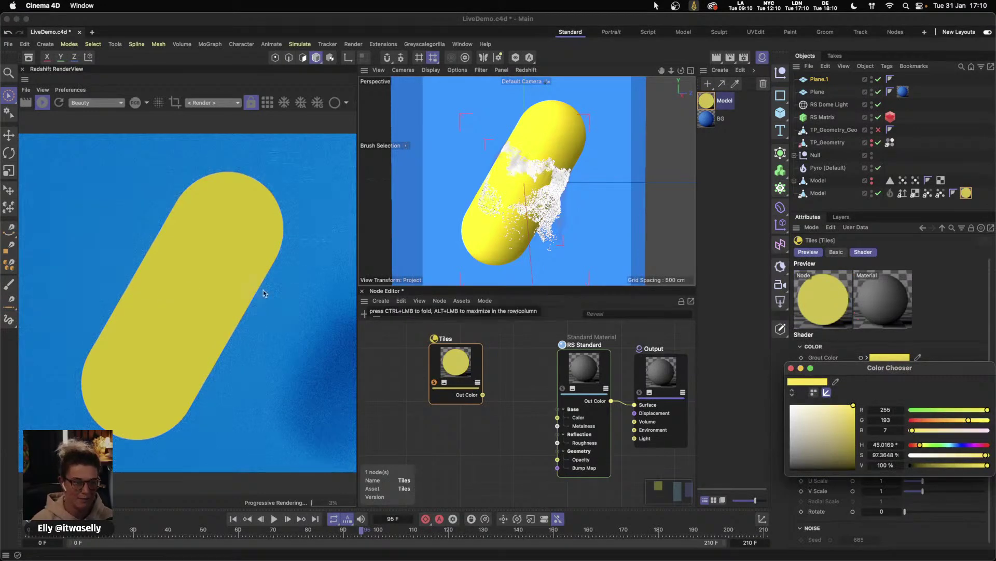
pyautogui.click(968, 465)
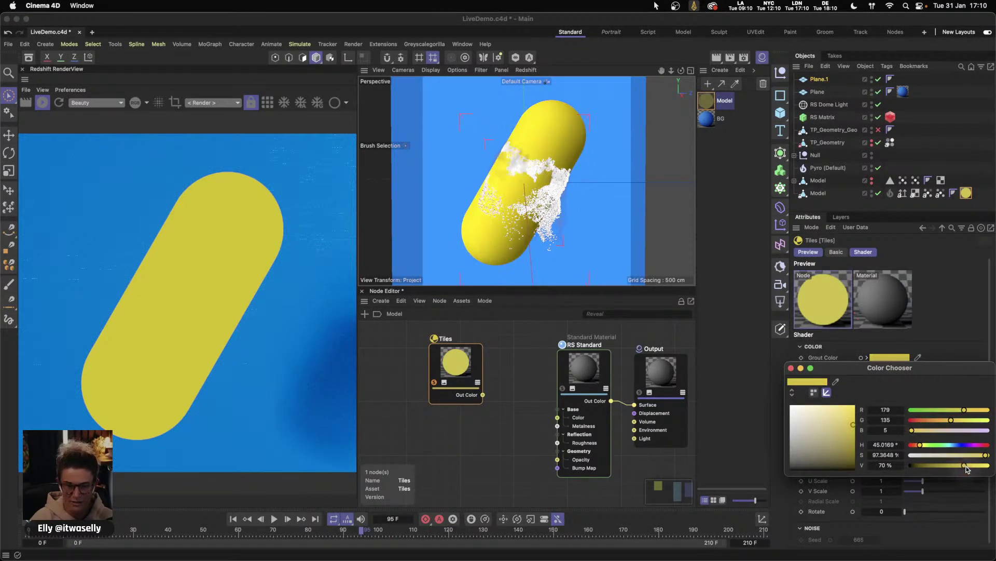
pyautogui.moveTo(964, 468); pyautogui.dragTo(954, 467)
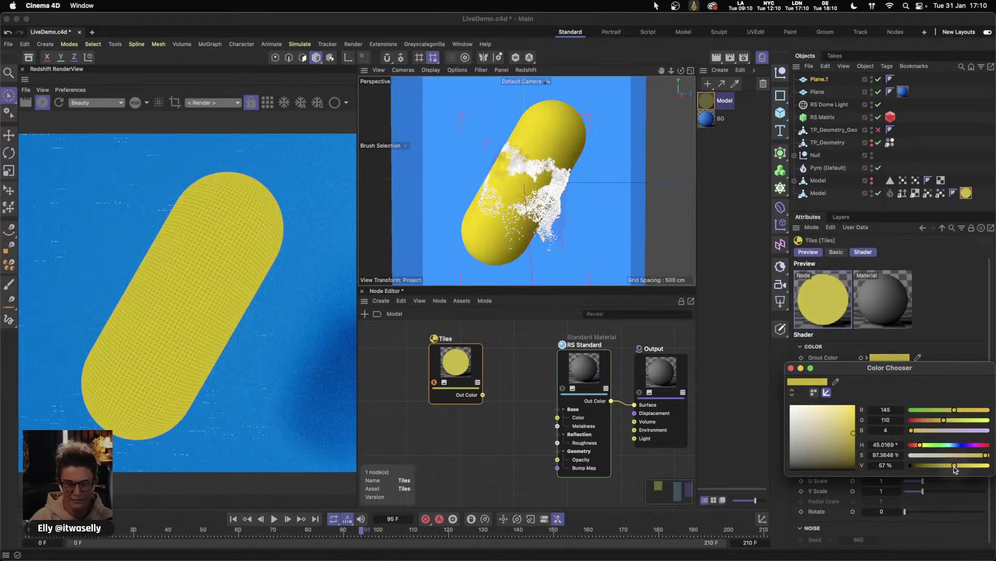
pyautogui.click(791, 369)
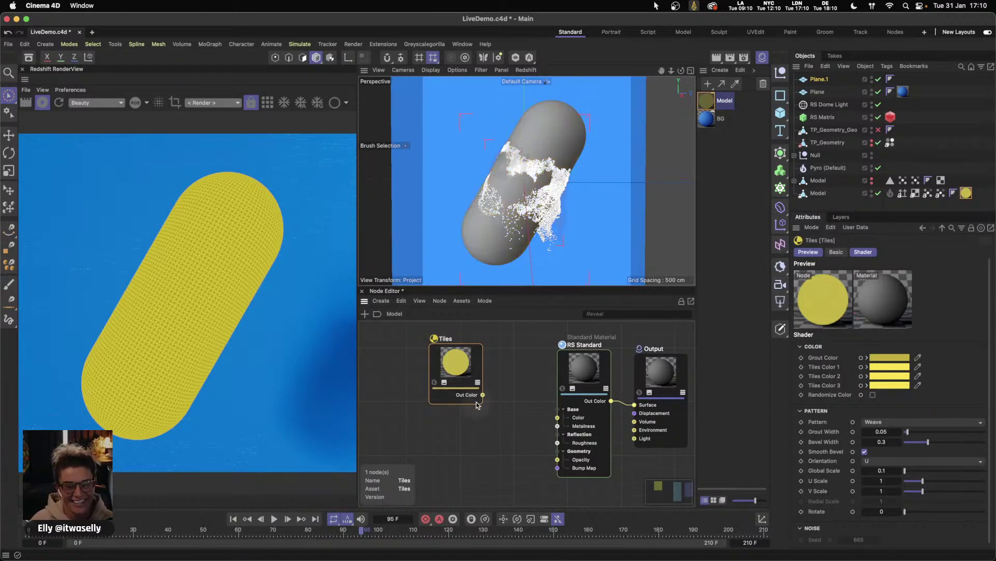
# - Connect the Tiles output color to the RS Standard base Color input and move the two nodes closer together
pyautogui.moveTo(482, 395); pyautogui.dragTo(557, 417)
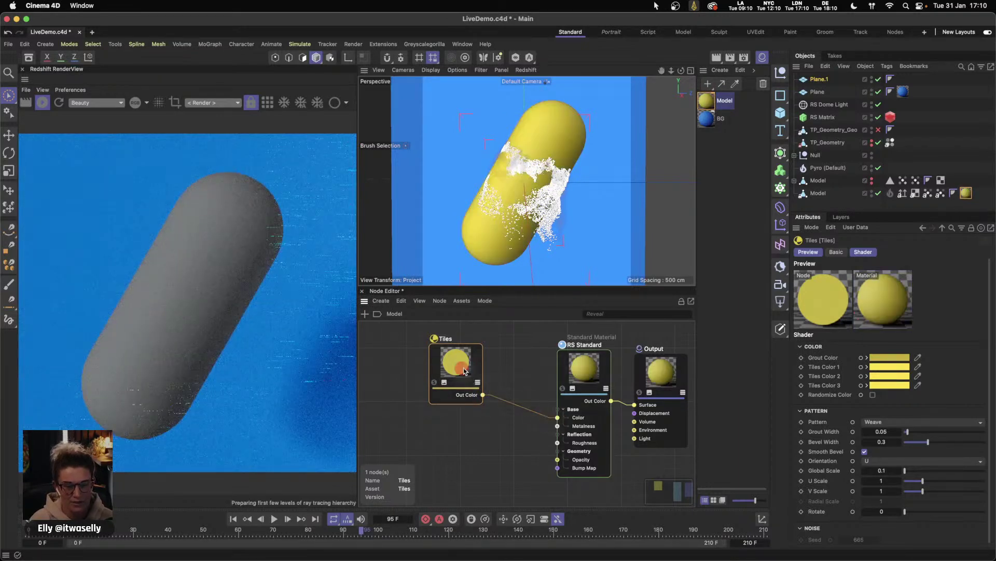
pyautogui.moveTo(457, 363); pyautogui.dragTo(488, 366)
pyautogui.moveTo(570, 404); pyautogui.dragTo(551, 398)
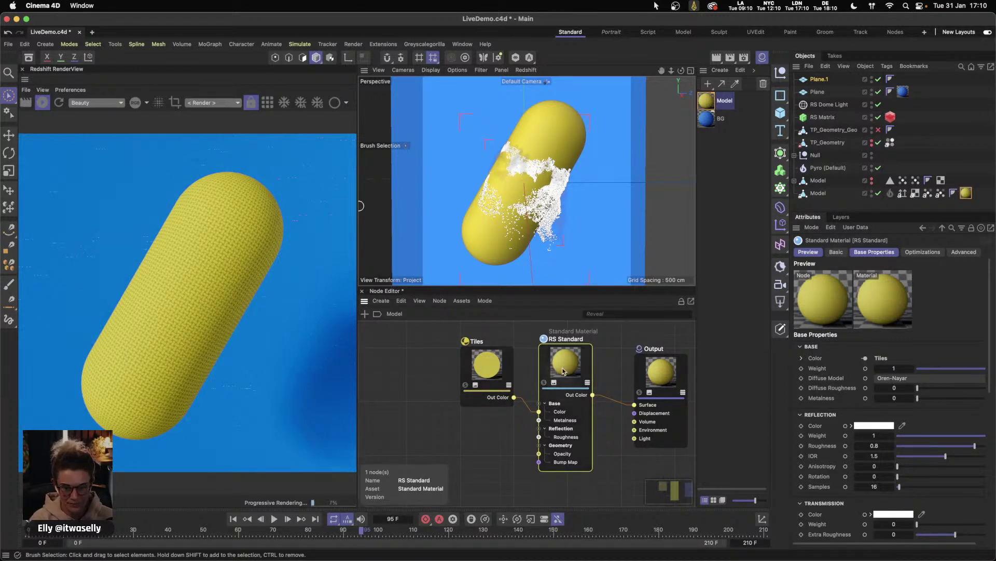
# - Reposition the Tiles node slightly further away from the RS Standard node
pyautogui.moveTo(591, 368); pyautogui.dragTo(600, 361)
pyautogui.moveTo(600, 362); pyautogui.dragTo(567, 341, button='middle')
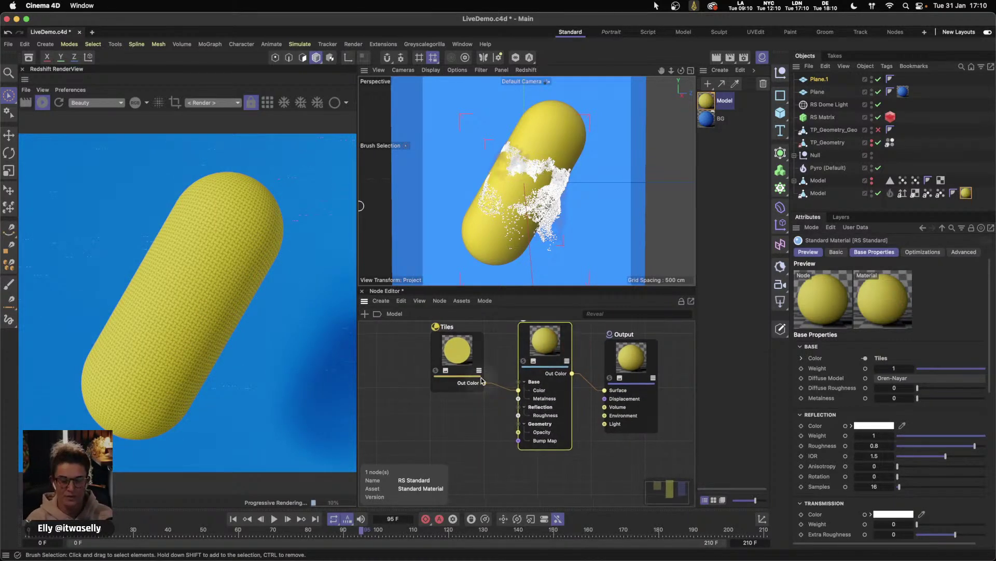
pyautogui.moveTo(482, 355); pyautogui.dragTo(473, 350)
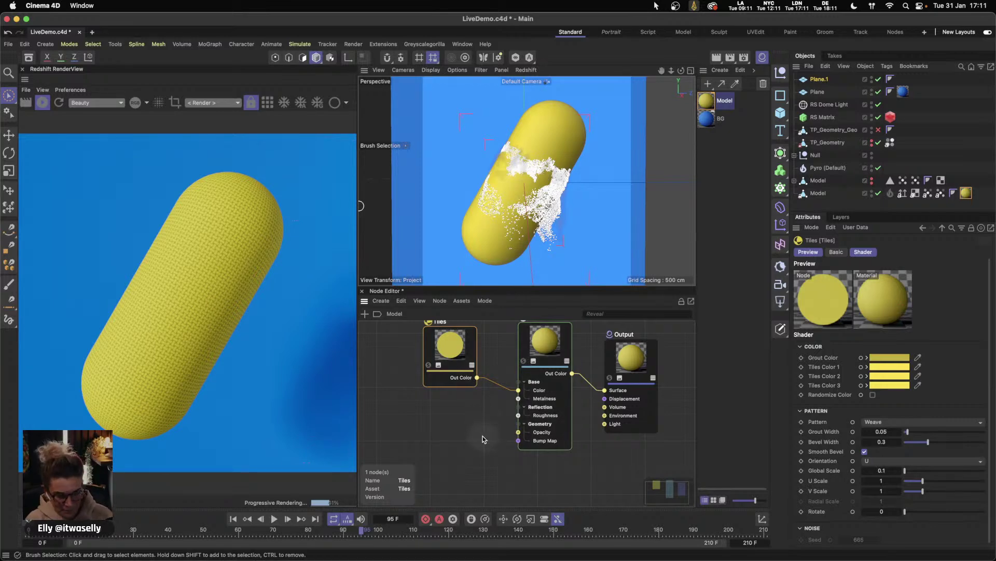
pyautogui.moveTo(483, 438); pyautogui.dragTo(494, 429, button='middle')
# - Try to duplicate the Tiles node and place the copy clear of the RS Standard node
pyautogui.click(454, 351)
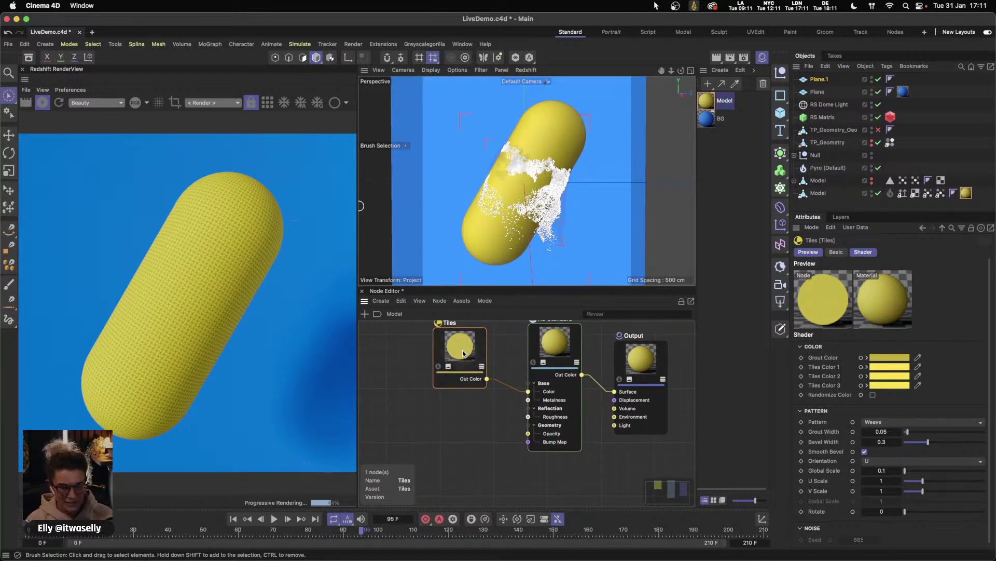
pyautogui.keyDown('ctrl'); pyautogui.moveTo(462, 353); pyautogui.dragTo(518, 410); pyautogui.keyUp('ctrl')
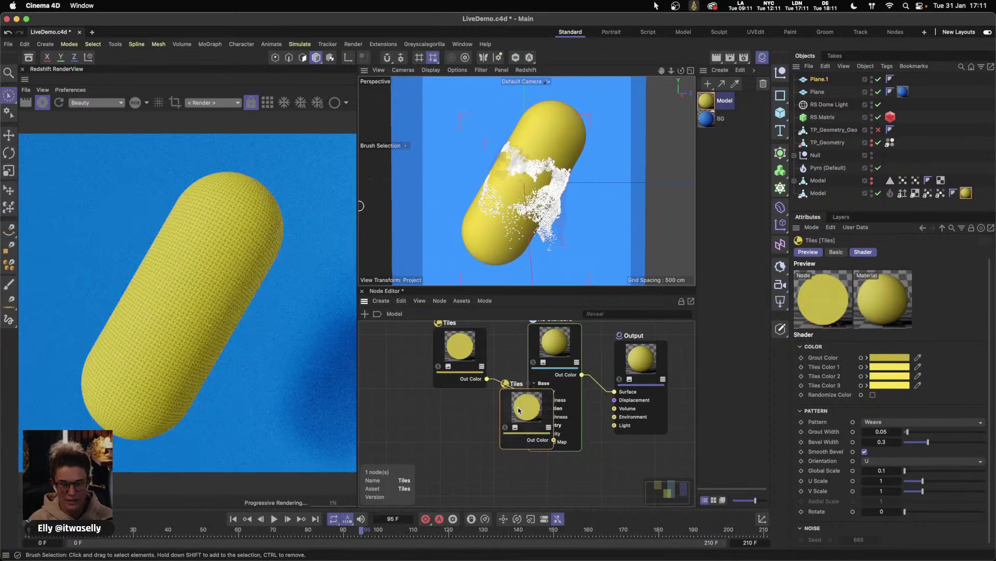
pyautogui.keyDown('shift'); pyautogui.click(707, 118); pyautogui.keyUp('shift')
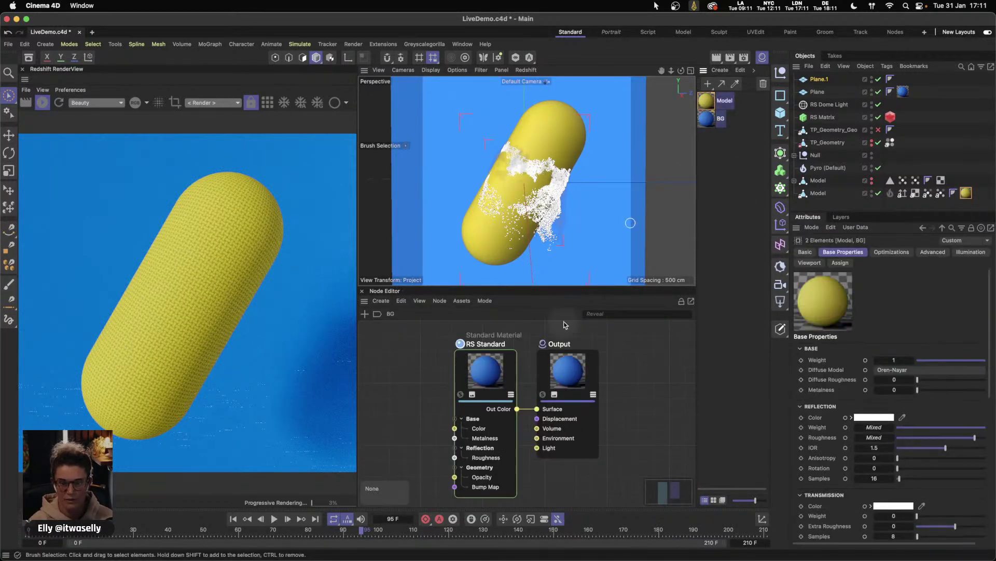
pyautogui.keyDown('shift'); pyautogui.click(707, 108); pyautogui.keyUp('shift')
pyautogui.keyDown('shift'); pyautogui.click(708, 108); pyautogui.keyUp('shift')
pyautogui.keyDown('shift'); pyautogui.click(710, 119); pyautogui.keyUp('shift')
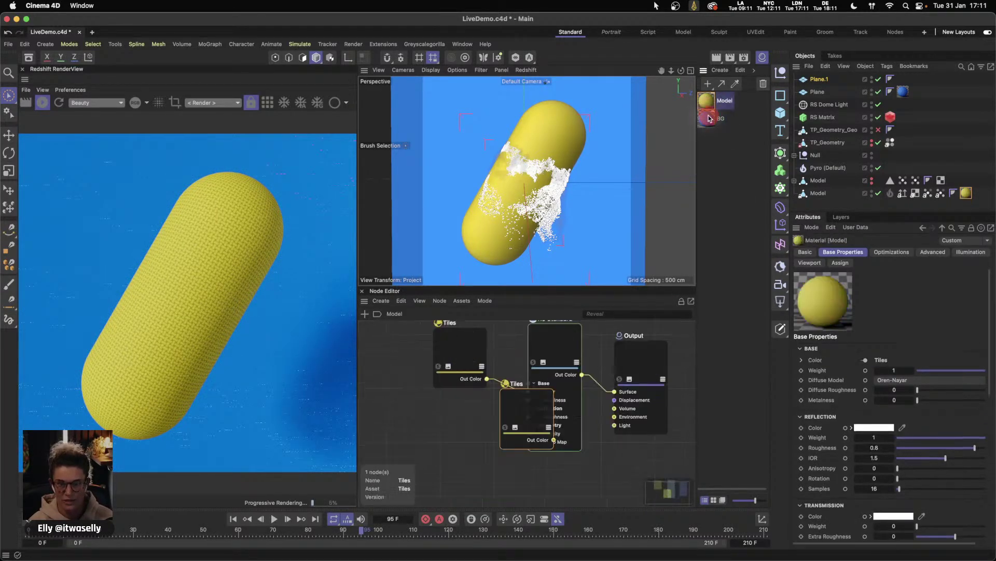
pyautogui.keyDown('ctrl'); pyautogui.moveTo(528, 404); pyautogui.dragTo(487, 432); pyautogui.keyUp('ctrl')
pyautogui.hotkey('ctrl', 'z')
pyautogui.keyDown('shift'); pyautogui.click(707, 119); pyautogui.keyUp('shift')
pyautogui.keyDown('shift'); pyautogui.click(707, 119); pyautogui.keyUp('shift')
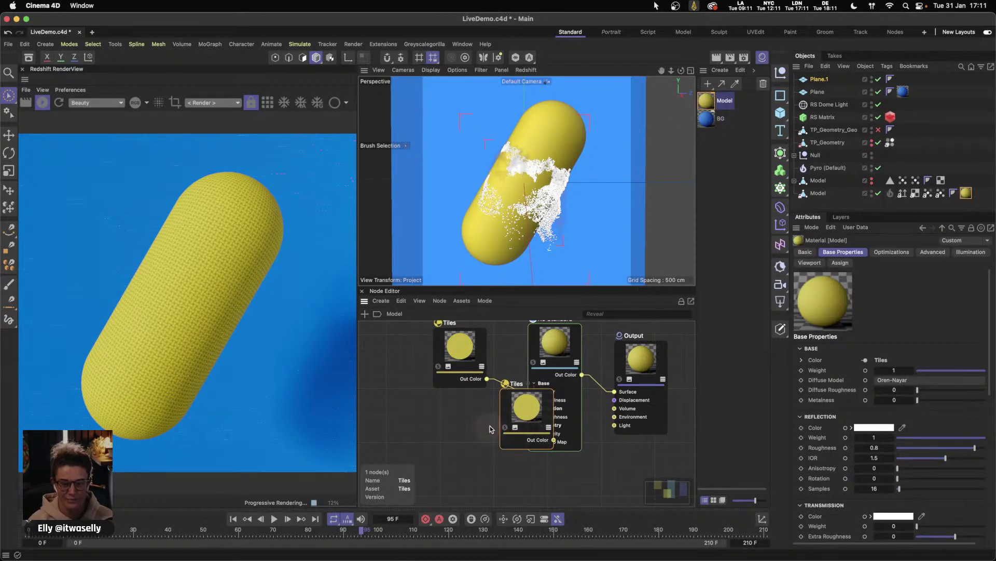
# - Reopen the Model material's node graph in a floating window and delete the Tiles copy overlapping RS Standard
pyautogui.click(362, 290)
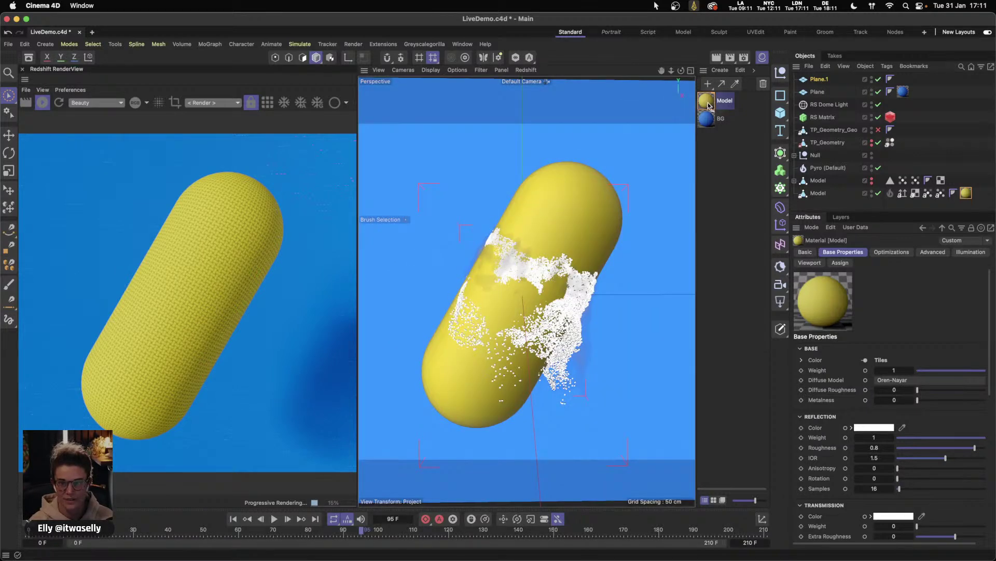
pyautogui.doubleClick(707, 102)
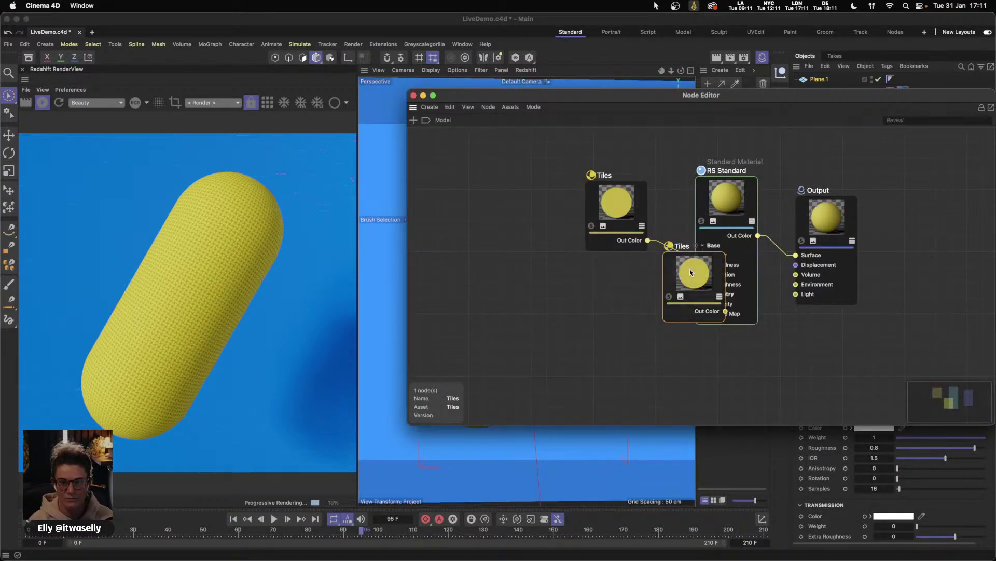
pyautogui.moveTo(703, 94); pyautogui.dragTo(534, 66)
pyautogui.click(534, 249)
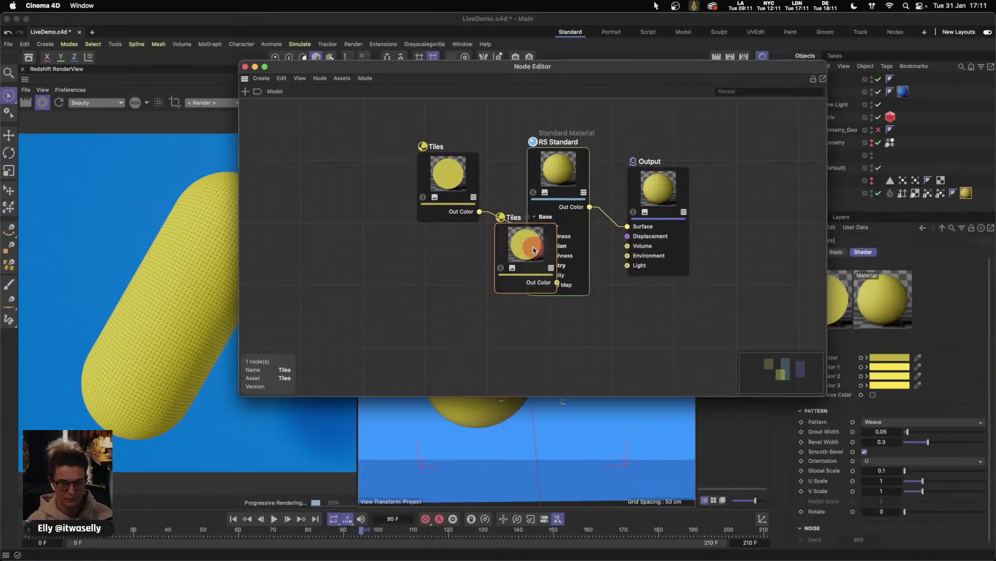
pyautogui.press('Delete')
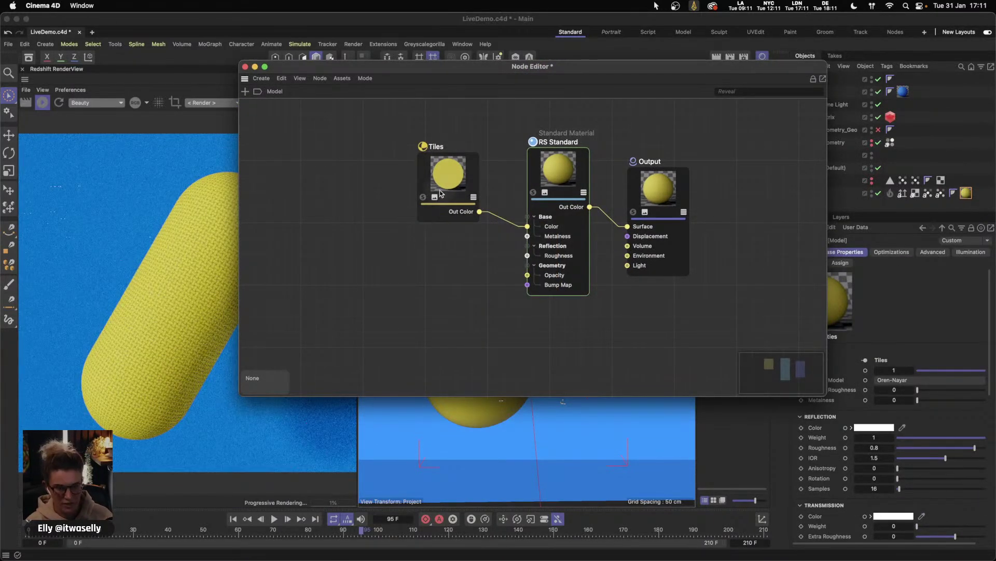
# - Duplicate the connected Tiles node and align the copy directly below the original
pyautogui.click(440, 190)
pyautogui.keyDown('ctrl'); pyautogui.moveTo(449, 192); pyautogui.dragTo(447, 304); pyautogui.keyUp('ctrl')
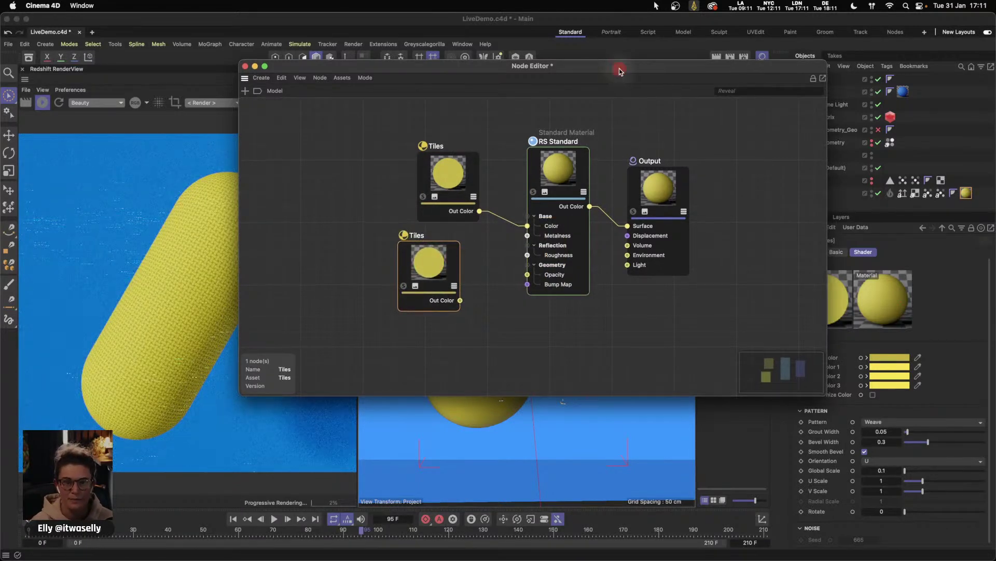
pyautogui.moveTo(623, 67); pyautogui.dragTo(600, 48)
pyautogui.moveTo(435, 235); pyautogui.dragTo(453, 240)
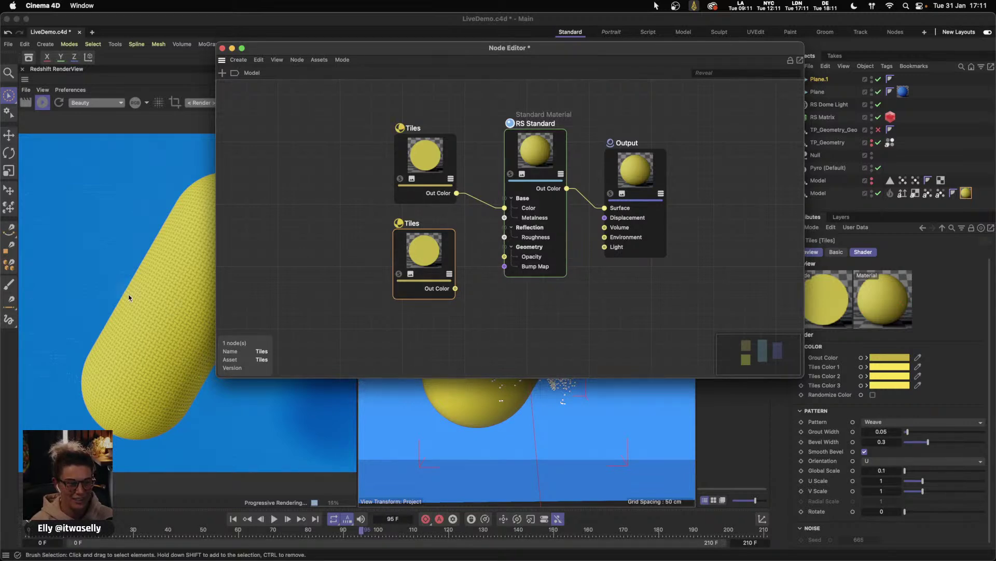
# - Change the duplicated Tiles node's Grout Color to dark grey and Tiles Color 1 to white
pyautogui.click(893, 357)
pyautogui.moveTo(792, 459); pyautogui.dragTo(785, 429)
pyautogui.click(791, 368)
pyautogui.click(890, 367)
pyautogui.click(799, 378)
# - Copy the white Tiles Color 1 to Tiles Color 2 and Tiles Color 3 of the duplicated node
pyautogui.rightClick(891, 366)
pyautogui.press('Escape')
pyautogui.rightClick(896, 379)
pyautogui.press('Escape')
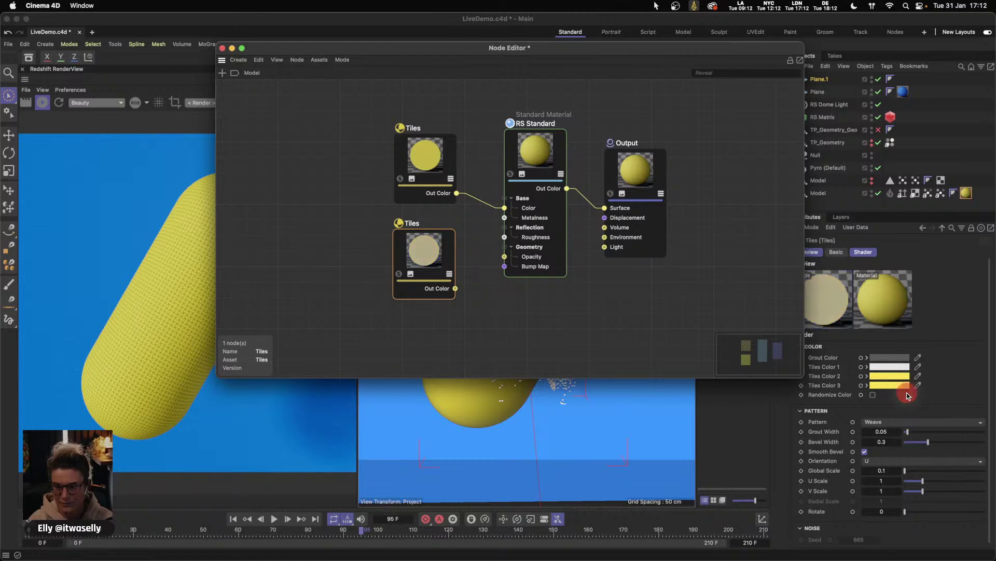
pyautogui.rightClick(900, 387)
pyautogui.click(912, 416)
pyautogui.rightClick(895, 378)
pyautogui.press('Escape')
pyautogui.rightClick(895, 377)
pyautogui.click(914, 405)
pyautogui.rightClick(896, 387)
pyautogui.click(912, 416)
# - Make room beside the grey Tiles node and add a Bump Map node between it and RS Standard
pyautogui.moveTo(441, 262); pyautogui.dragTo(345, 256)
pyautogui.click(457, 49)
pyautogui.moveTo(457, 49); pyautogui.dragTo(529, 58)
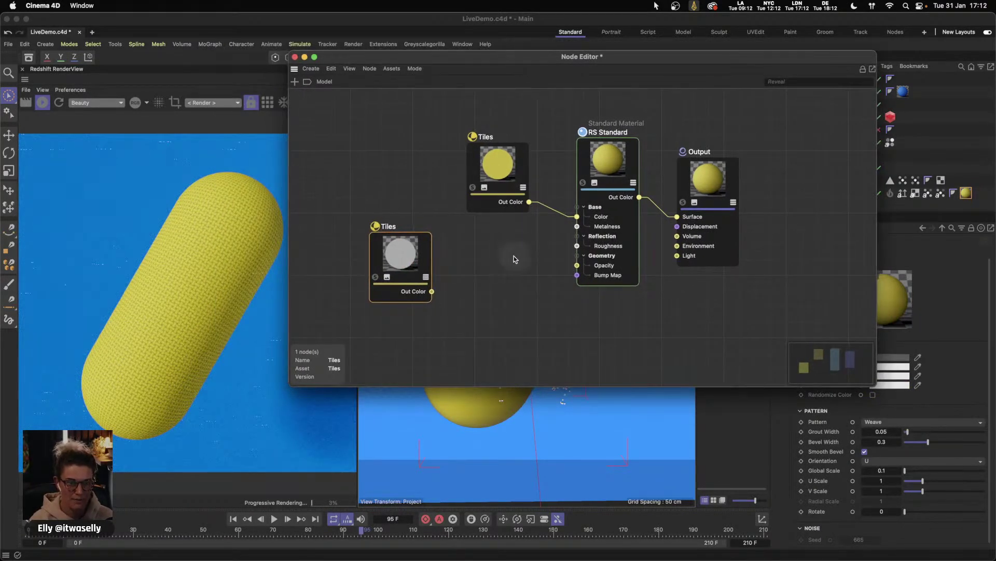
pyautogui.click(495, 257)
pyautogui.hotkey('shift', 'c')
pyautogui.write('bump')
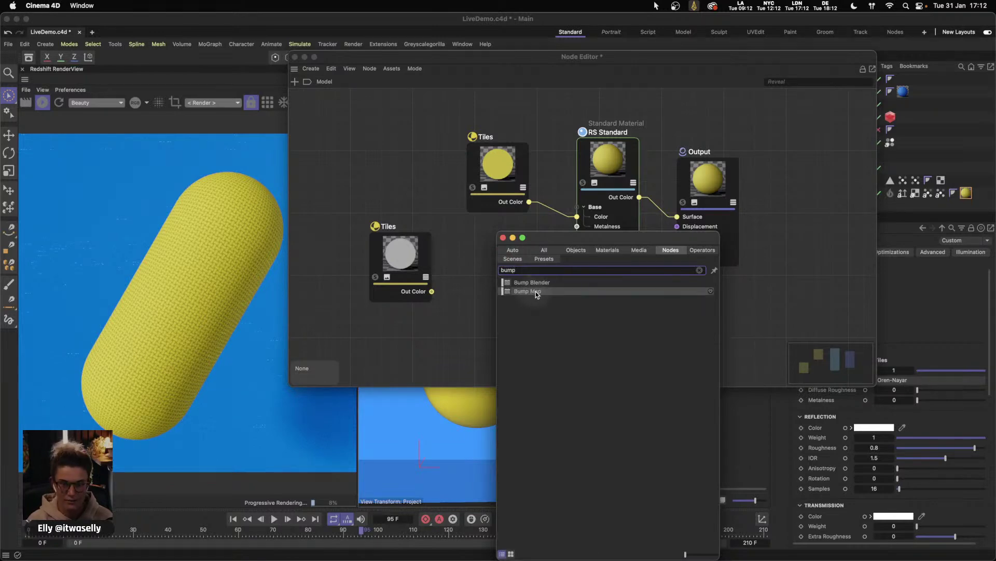
pyautogui.moveTo(535, 291); pyautogui.dragTo(484, 253)
# - Connect the grey Tiles Out Color to the Bump Map Input and its Out to RS Standard's Bump Map input
pyautogui.moveTo(431, 291); pyautogui.dragTo(476, 303)
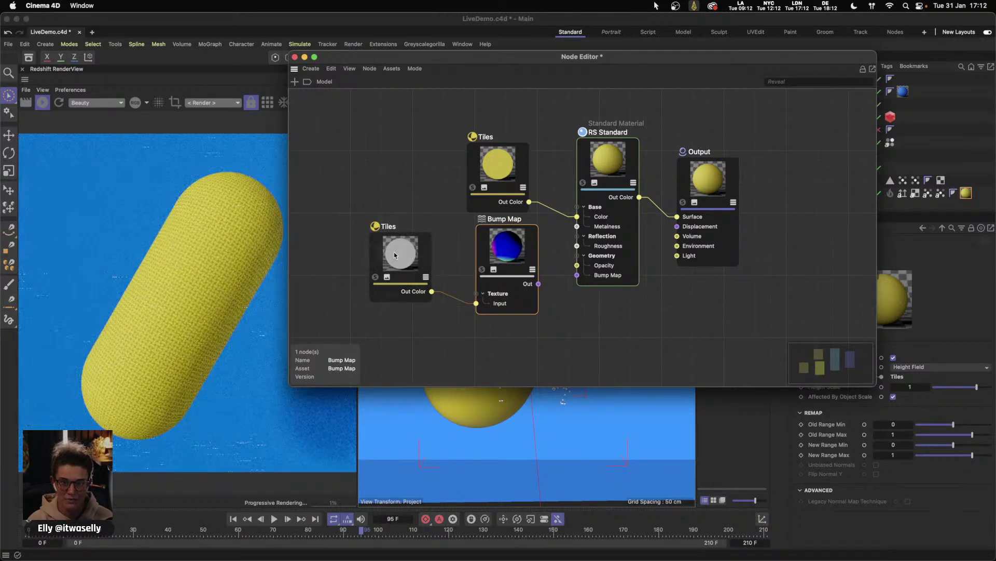
pyautogui.moveTo(502, 248); pyautogui.dragTo(489, 250)
pyautogui.moveTo(525, 289); pyautogui.dragTo(586, 275)
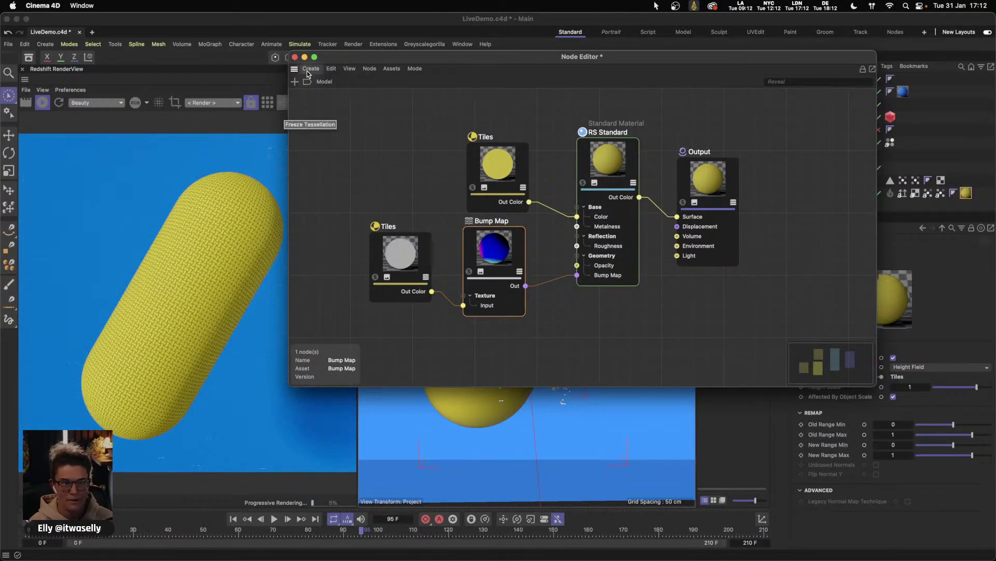
# - Dock the Node Editor below the viewport and spread the yellow Tiles node and the bump nodes apart
pyautogui.moveTo(293, 68); pyautogui.dragTo(493, 457)
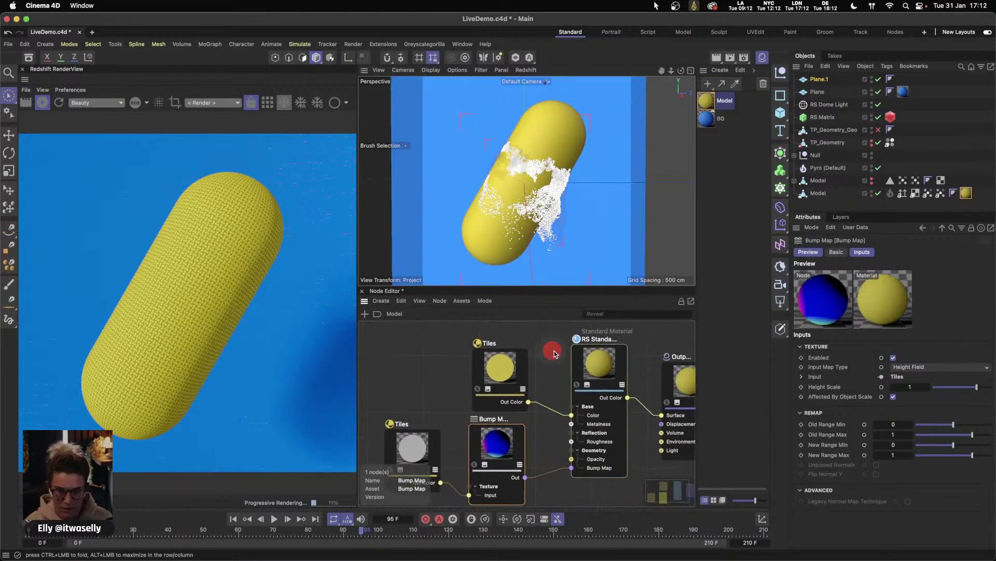
pyautogui.moveTo(511, 373); pyautogui.dragTo(504, 340)
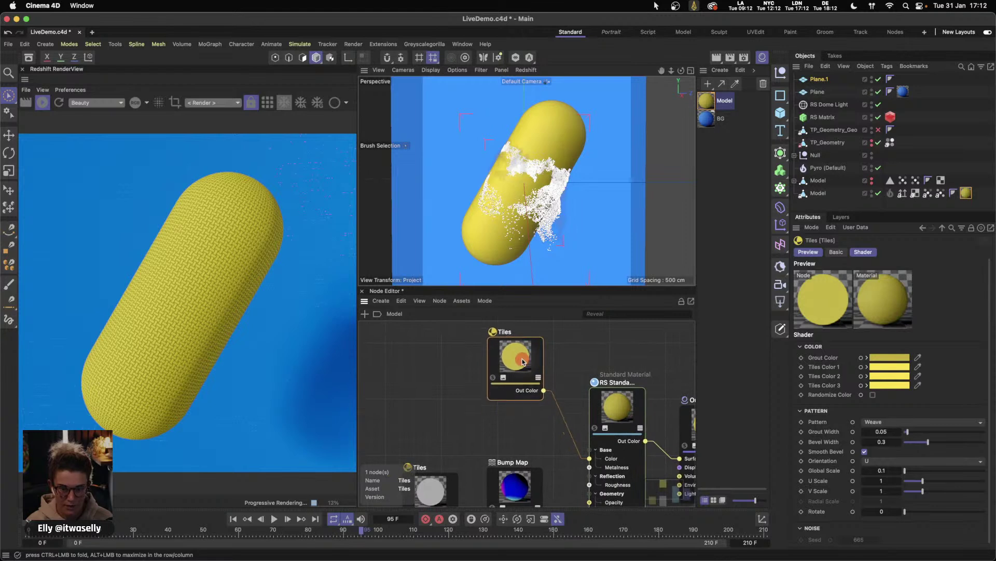
pyautogui.moveTo(454, 452); pyautogui.dragTo(517, 514)
pyautogui.moveTo(535, 451); pyautogui.dragTo(543, 420, button='middle')
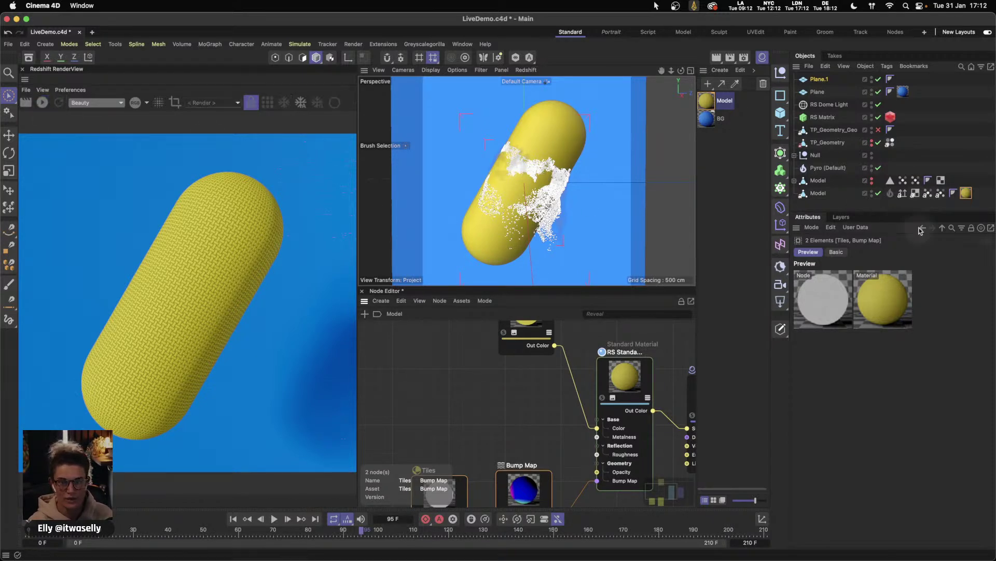
# - Display the Model object's Opacity vertex map in the viewport and scrub the timeline to frame 90
pyautogui.doubleClick(929, 194)
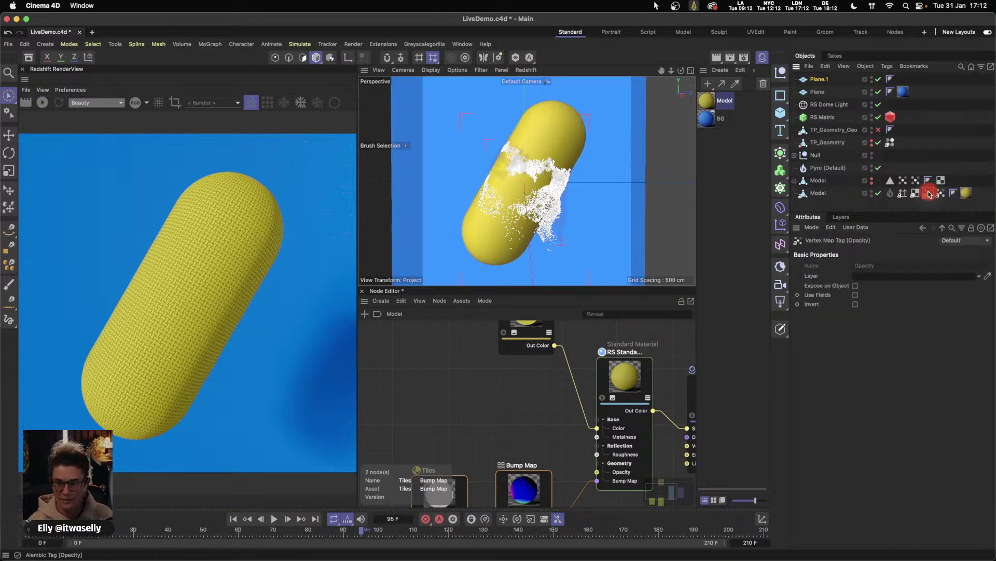
pyautogui.click(165, 529)
pyautogui.moveTo(203, 536); pyautogui.dragTo(343, 534)
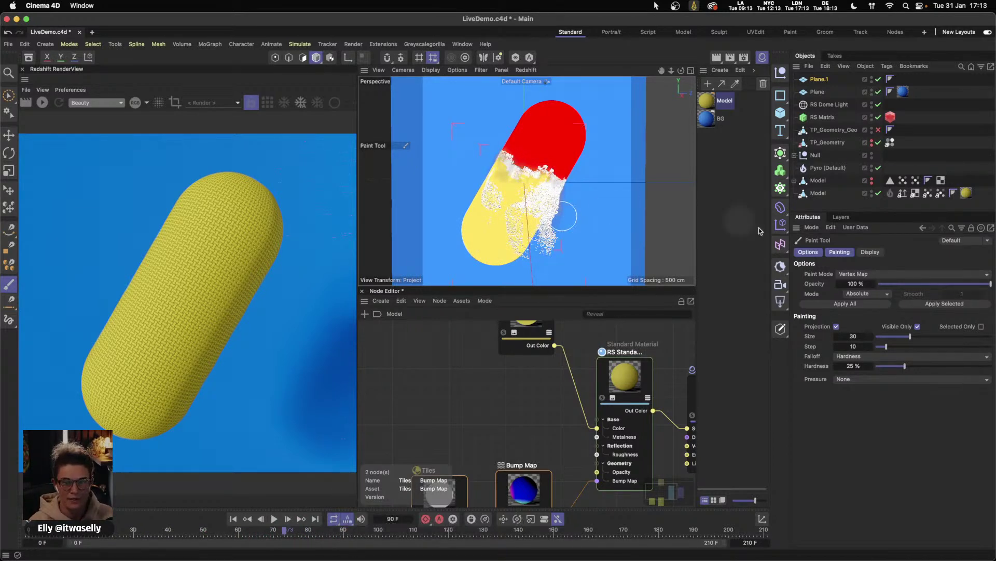
# - Add a Vertex Attribute node and assign the Opacity vertex map as its Attribute Name
pyautogui.doubleClick(474, 397)
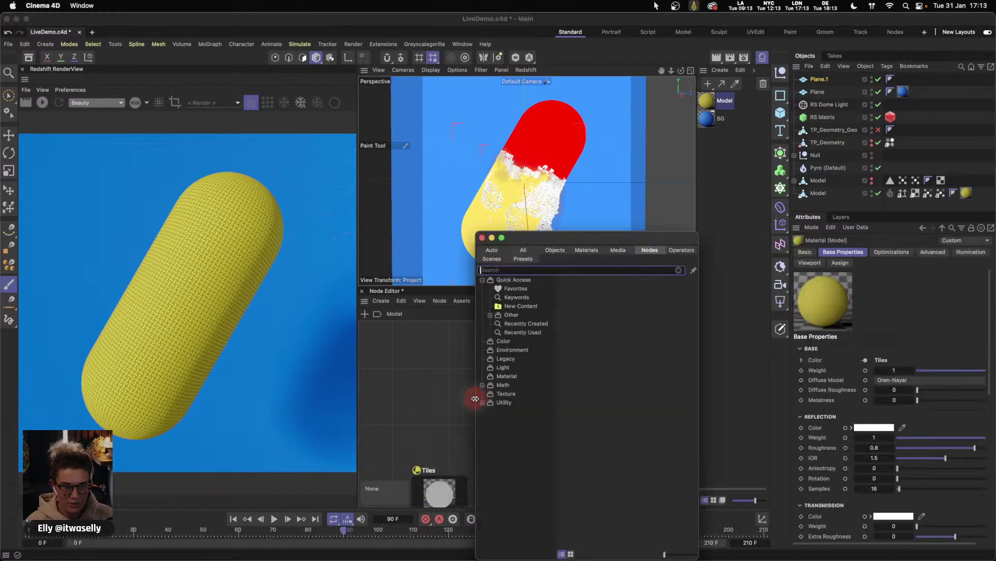
pyautogui.write('verte')
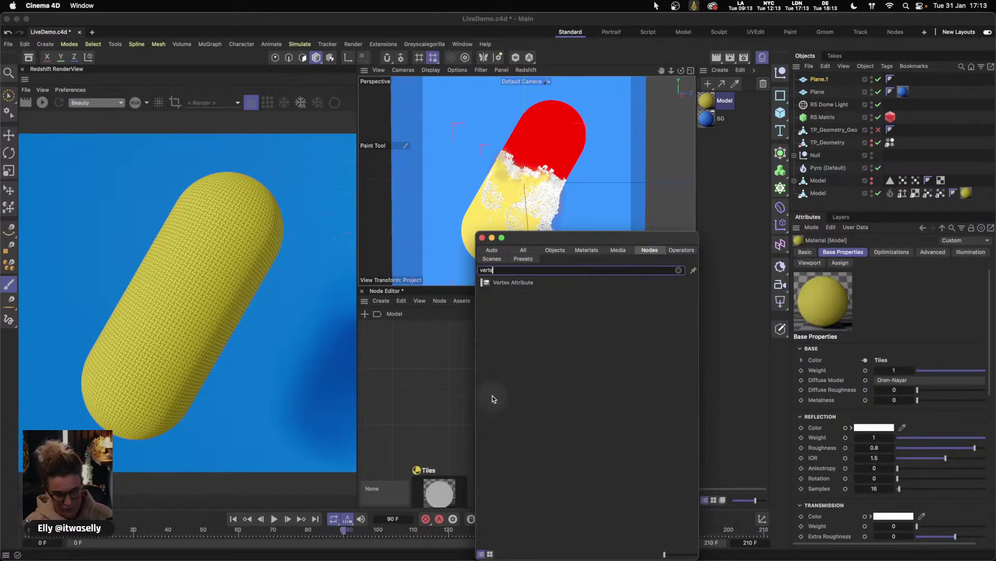
pyautogui.moveTo(526, 284); pyautogui.dragTo(437, 379)
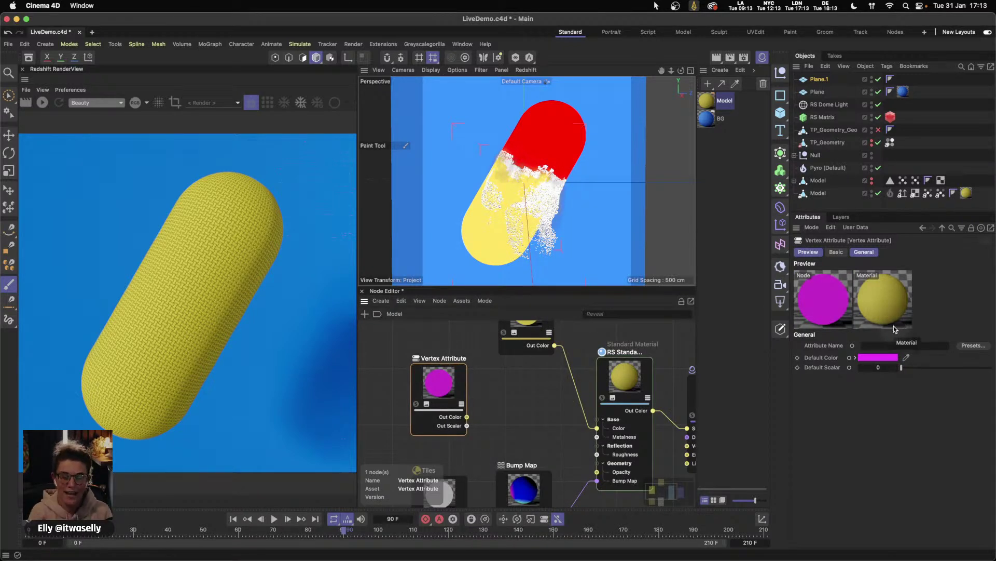
pyautogui.moveTo(894, 326); pyautogui.dragTo(909, 349)
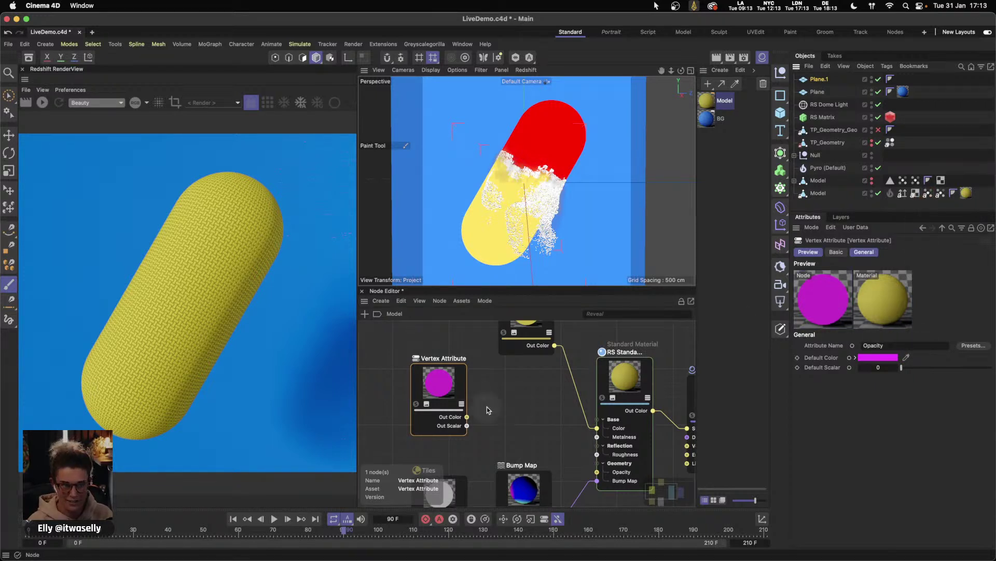
# - Connect the Vertex Attribute Out Color to RS Standard's Opacity input and solo the attribute in the live render
pyautogui.click(42, 103)
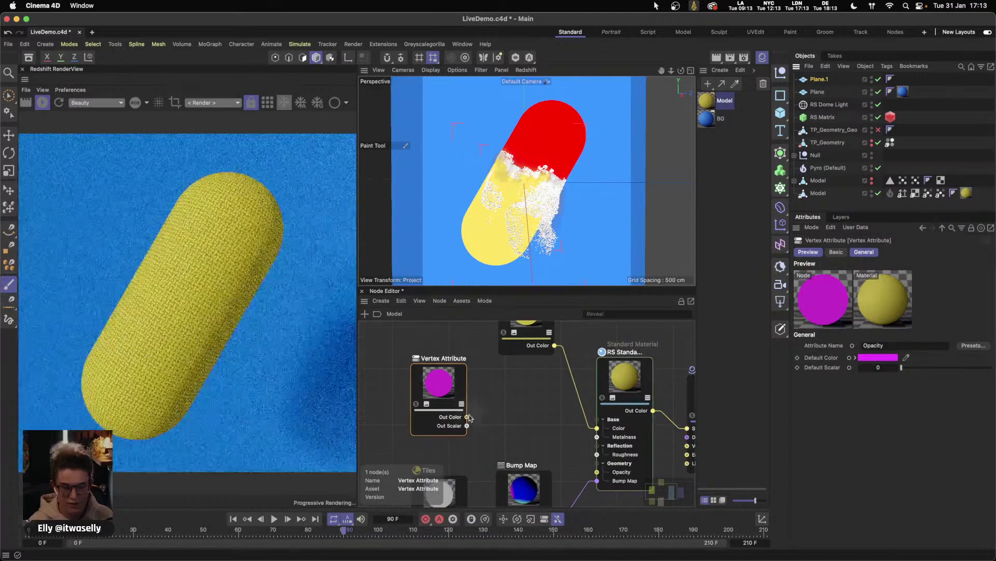
pyautogui.moveTo(468, 417); pyautogui.dragTo(598, 472)
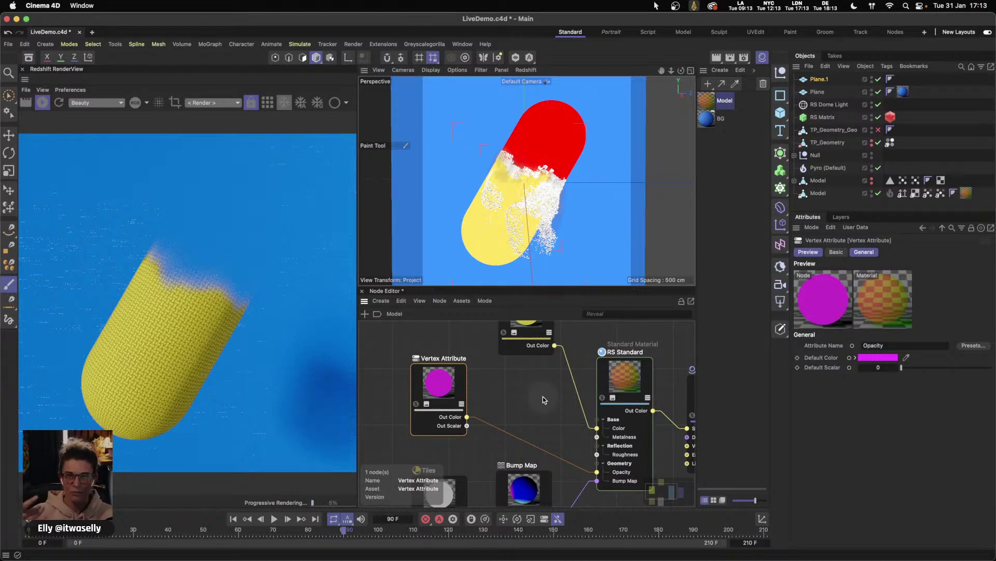
pyautogui.click(416, 404)
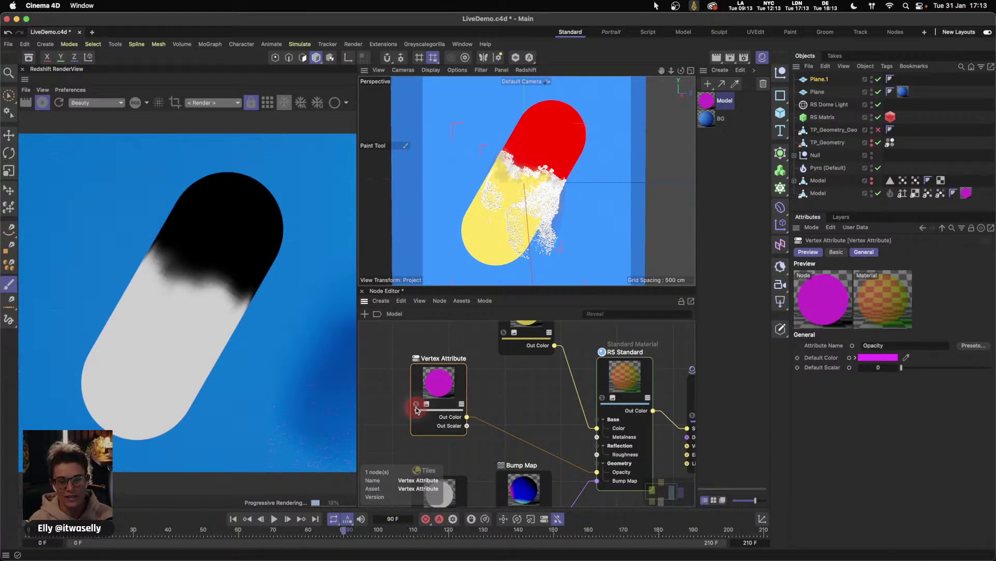
# - Insert a Ramp node between the Vertex Attribute output and RS Standard's Opacity input
pyautogui.moveTo(461, 393); pyautogui.dragTo(444, 393)
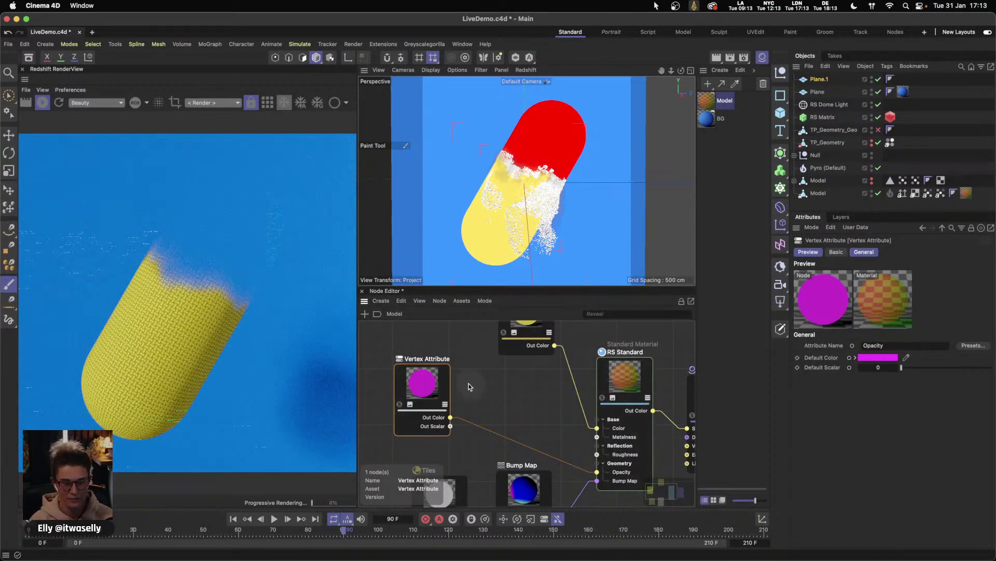
pyautogui.click(503, 393)
pyautogui.doubleClick(506, 393)
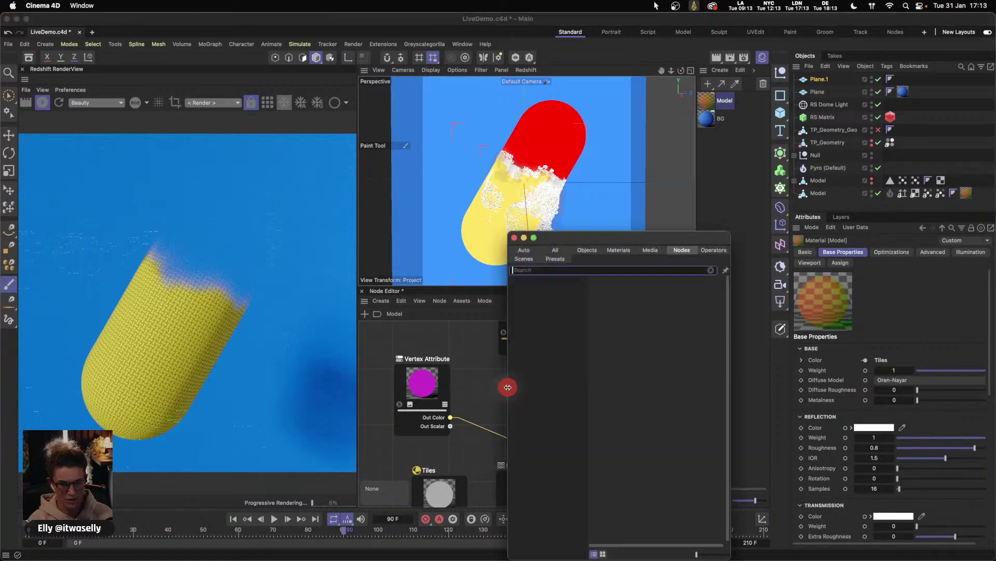
pyautogui.write('ram;p')
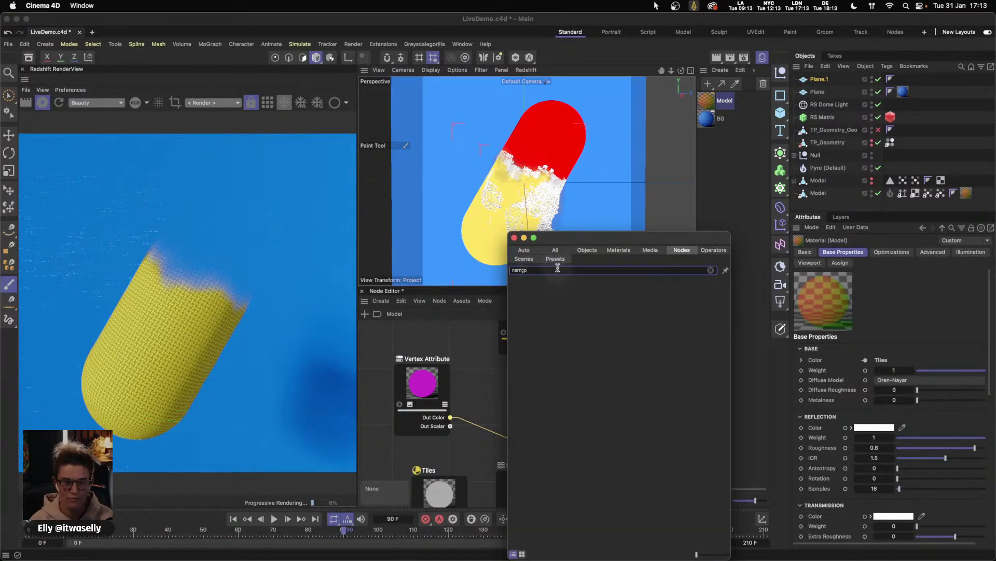
pyautogui.press('BackSpace')
pyautogui.press('BackSpace')
pyautogui.moveTo(530, 285); pyautogui.dragTo(510, 406)
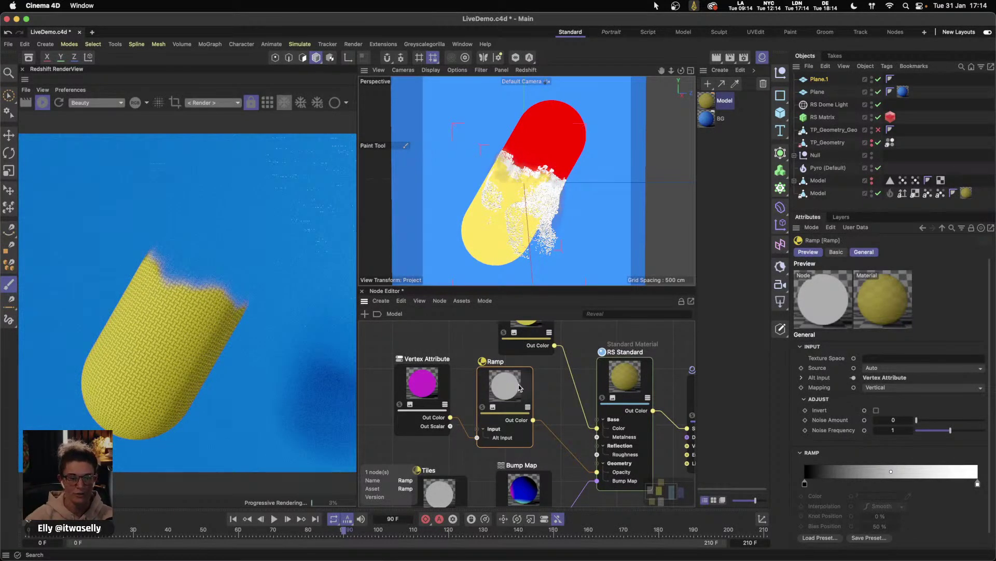
pyautogui.moveTo(519, 387); pyautogui.dragTo(519, 385)
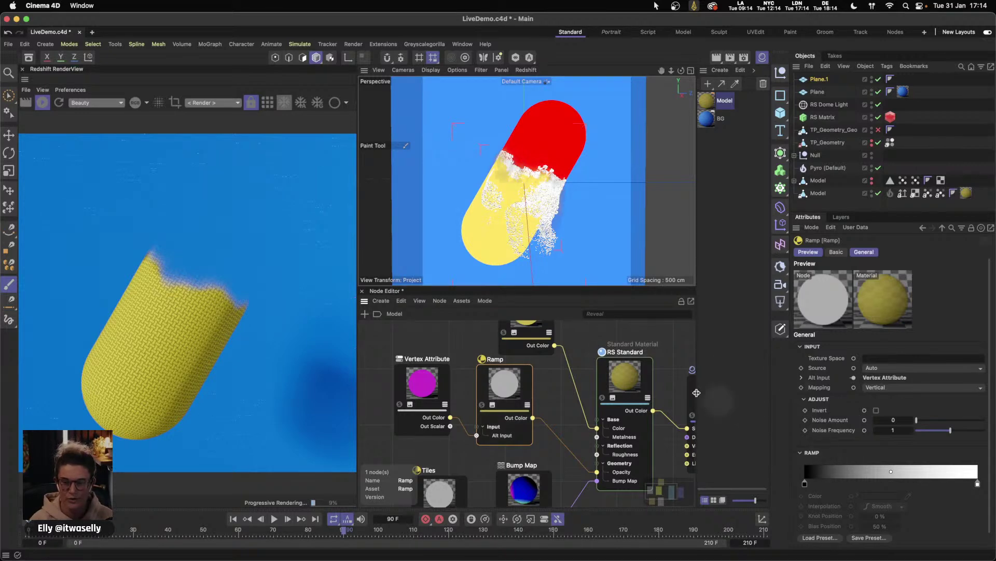
# - Invert the Ramp node that feeds the Model material's opacity and save the scene
pyautogui.click(876, 410)
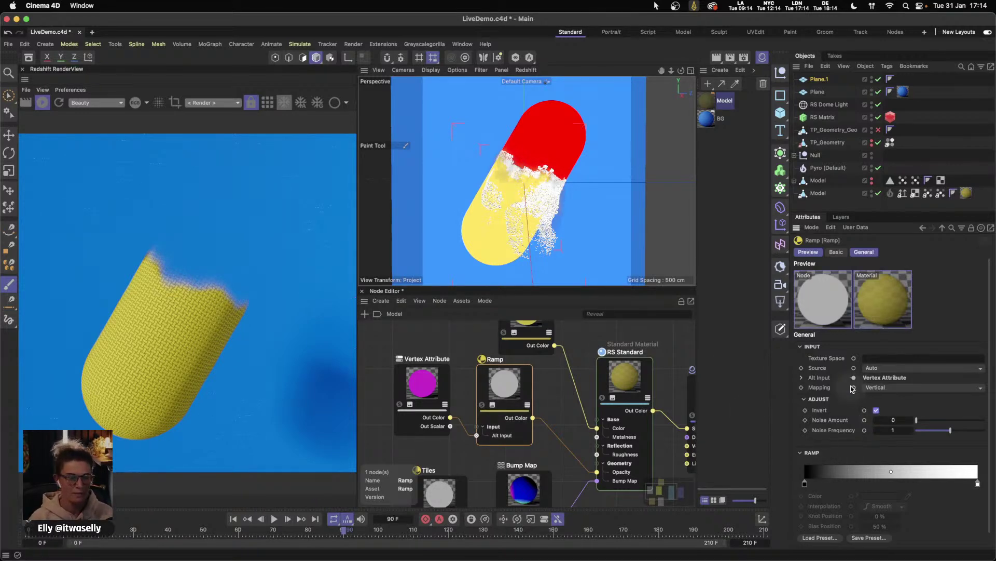
pyautogui.press('super+s')
# - Scrub through the timeline to check the dissolve, stop at frame 80 and close the Node Editor
pyautogui.click(135, 533)
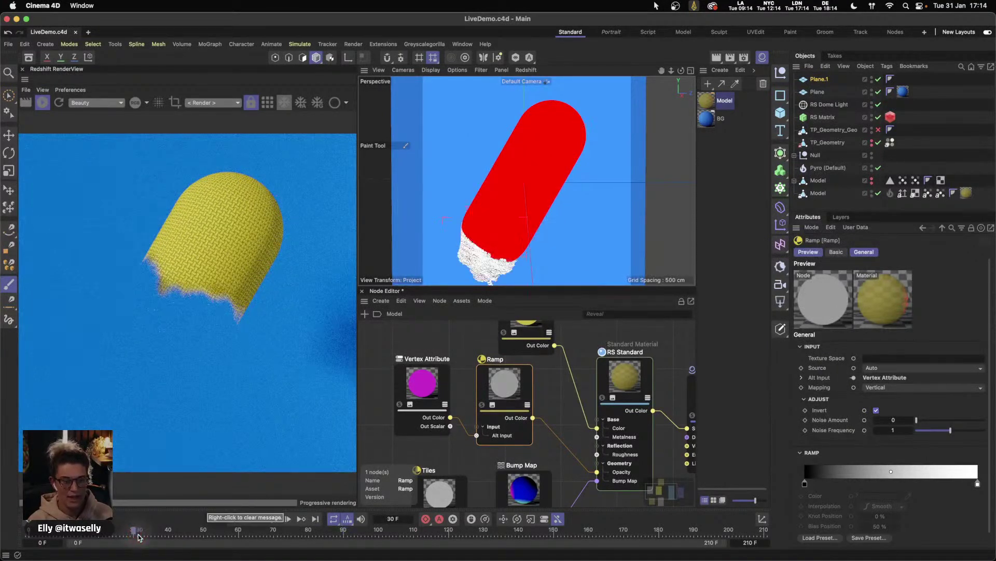
pyautogui.click(342, 533)
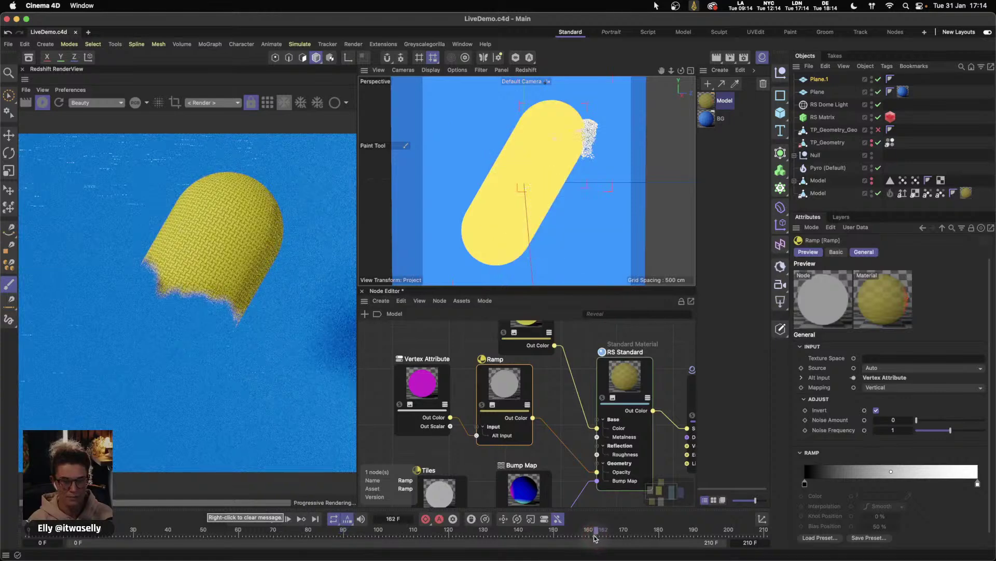
pyautogui.click(308, 532)
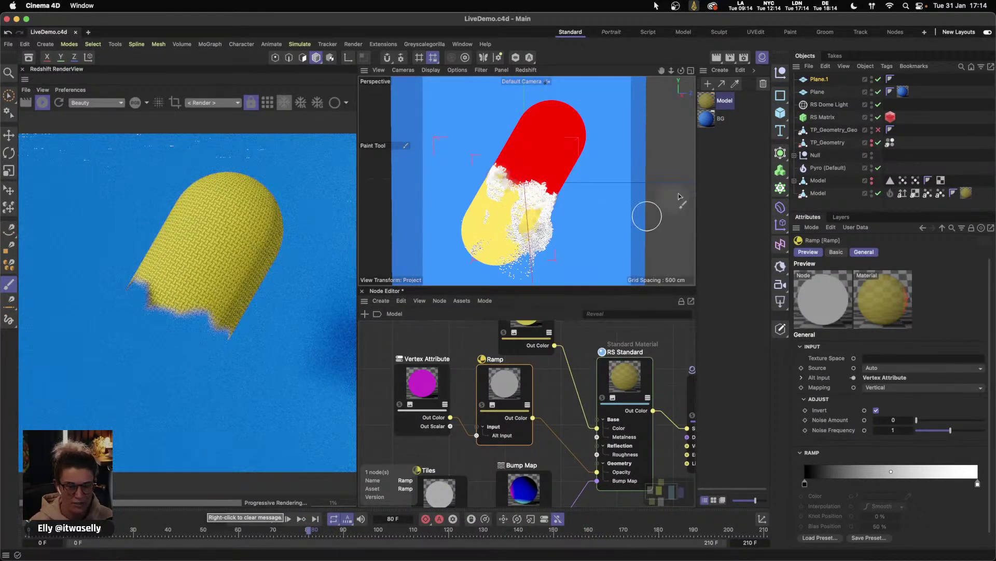
pyautogui.click(363, 291)
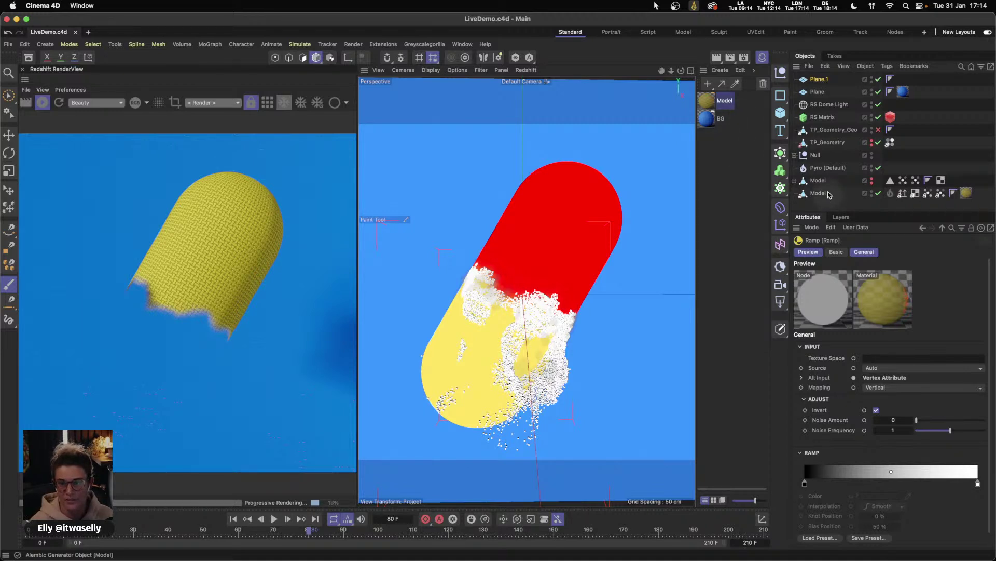
# - Create a Redshift Pyro Volume material, assign it to the Pyro (Default) object and switch to the Move tool
pyautogui.doubleClick(711, 143)
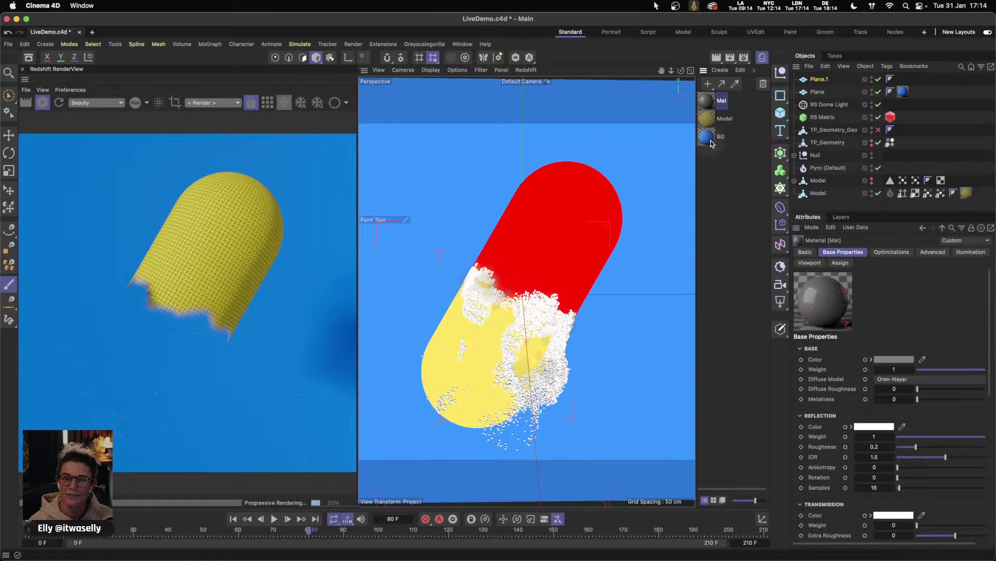
pyautogui.press('Delete')
pyautogui.click(720, 70)
pyautogui.moveTo(737, 117)
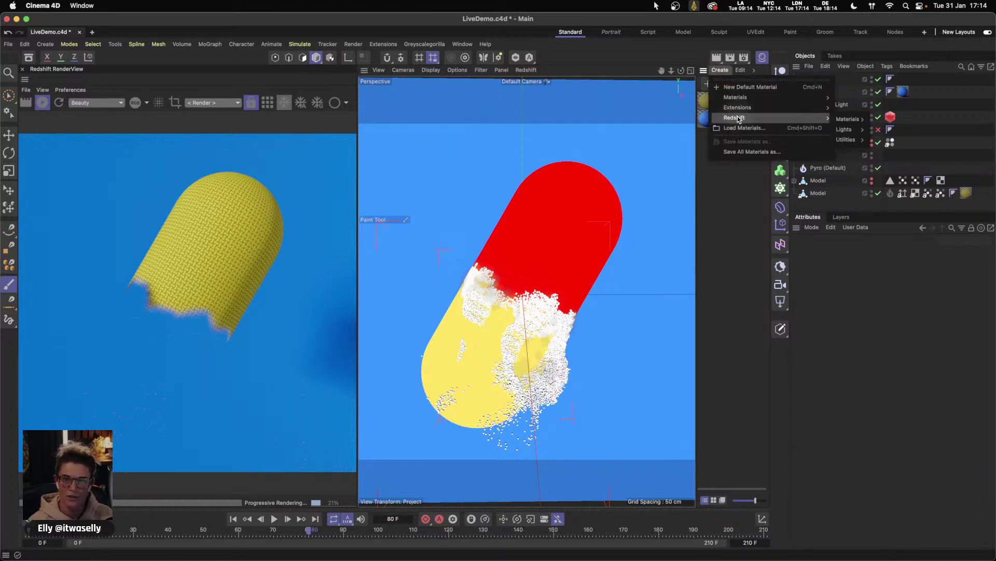
pyautogui.moveTo(840, 123)
pyautogui.click(895, 243)
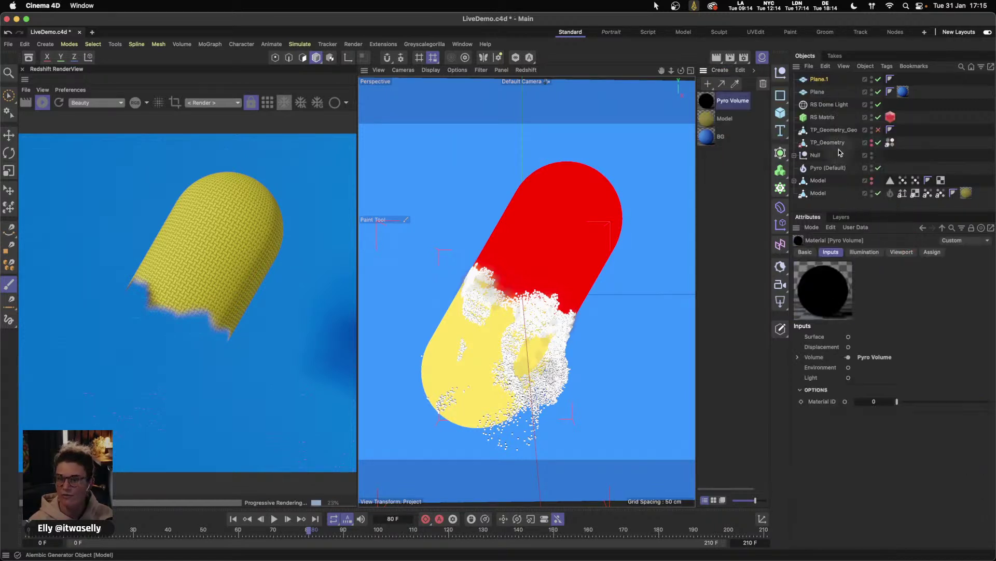
pyautogui.moveTo(728, 100); pyautogui.dragTo(844, 171)
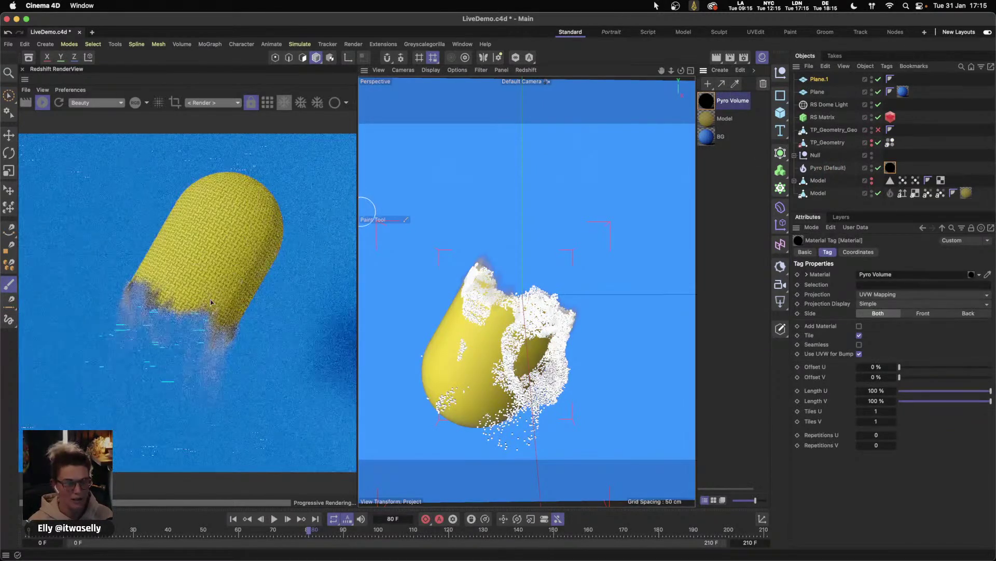
pyautogui.click(50, 105)
pyautogui.click(8, 135)
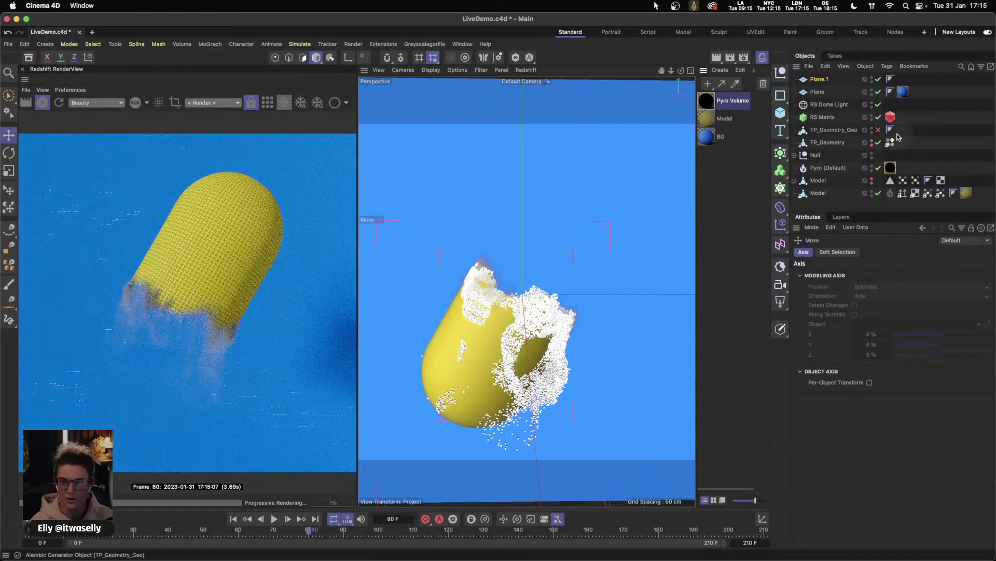
# - Clear the Emission channel in the Pyro Volume shader and collapse the Emission section
pyautogui.click(709, 102)
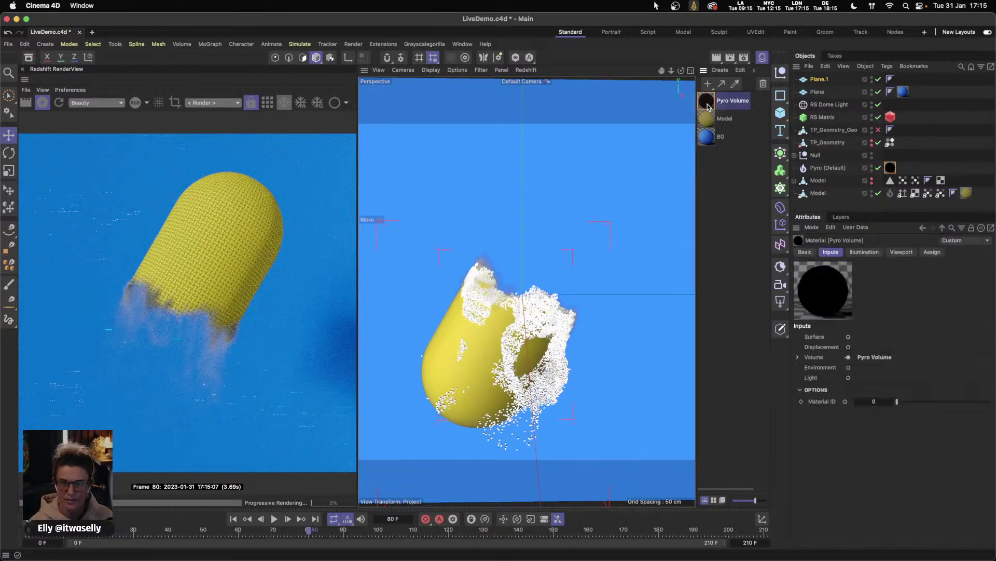
pyautogui.click(877, 357)
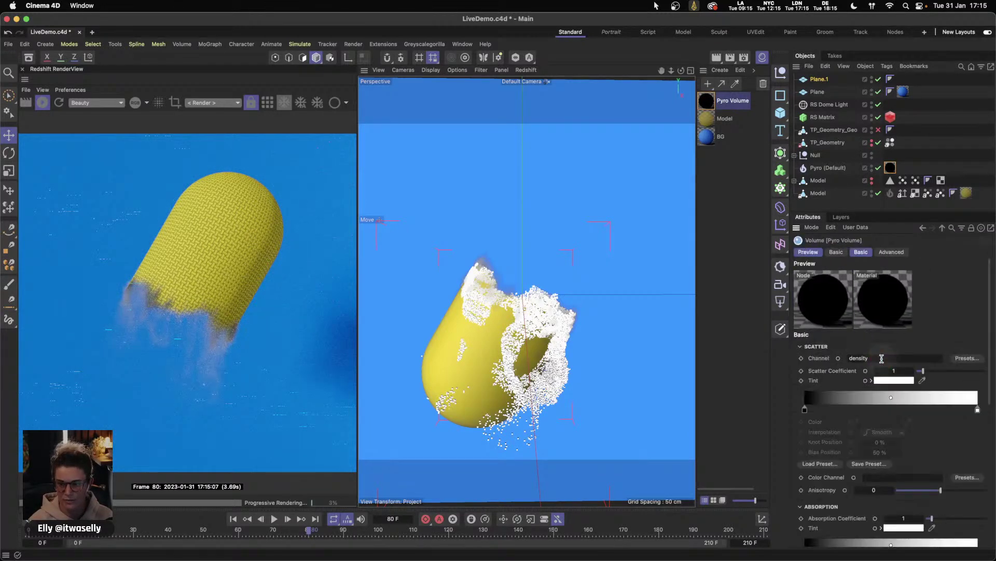
pyautogui.click(861, 252)
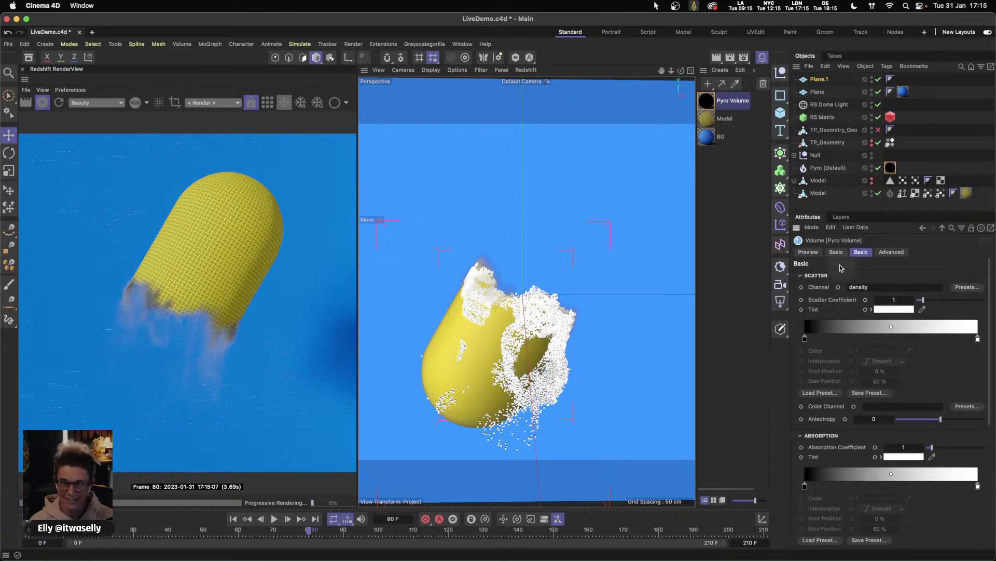
pyautogui.moveTo(987, 277); pyautogui.dragTo(890, 391)
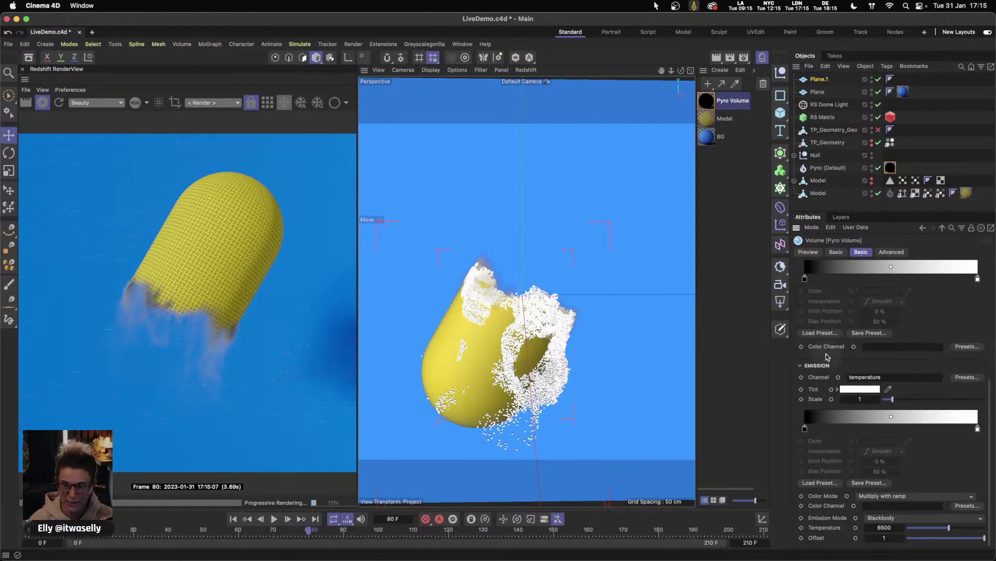
pyautogui.doubleClick(851, 377)
pyautogui.press('BackSpace')
pyautogui.click(864, 365)
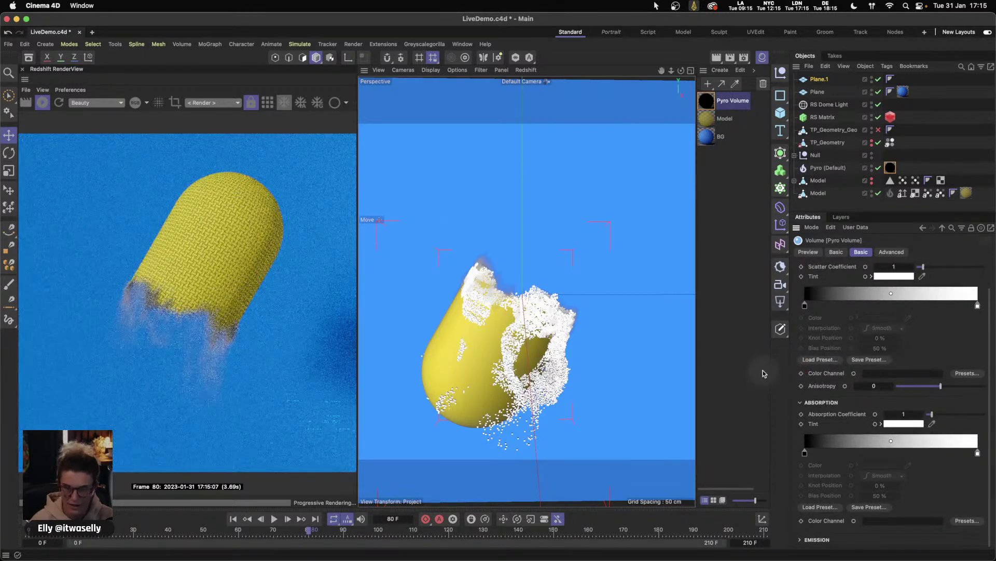
# - Set the Pyro Volume's Scatter Coefficient to 1.95 and its Absorption Coefficient to 0.54
pyautogui.scroll(1, 990, 406)
pyautogui.scroll(3, 991, 406)
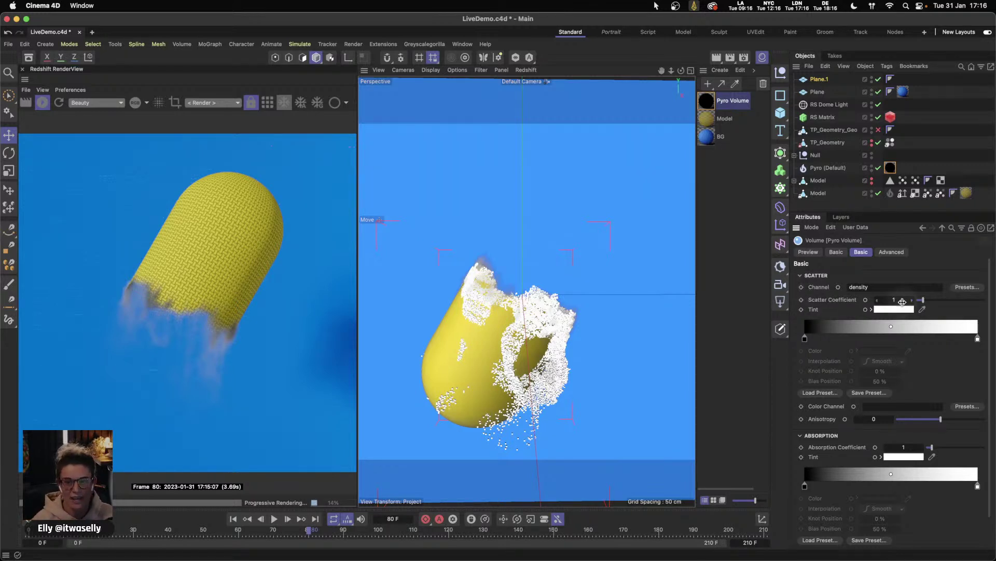
pyautogui.click(970, 301)
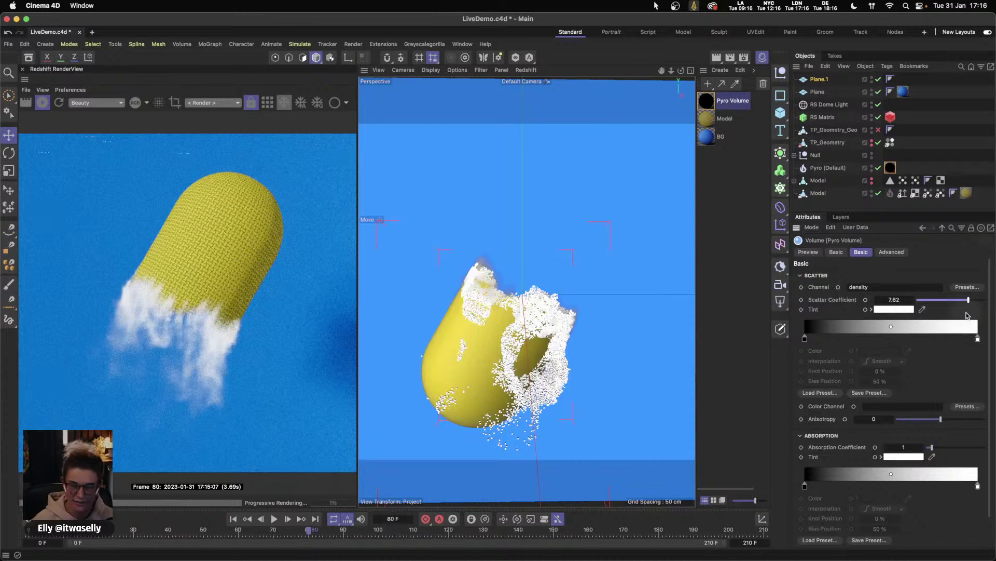
pyautogui.click(920, 301)
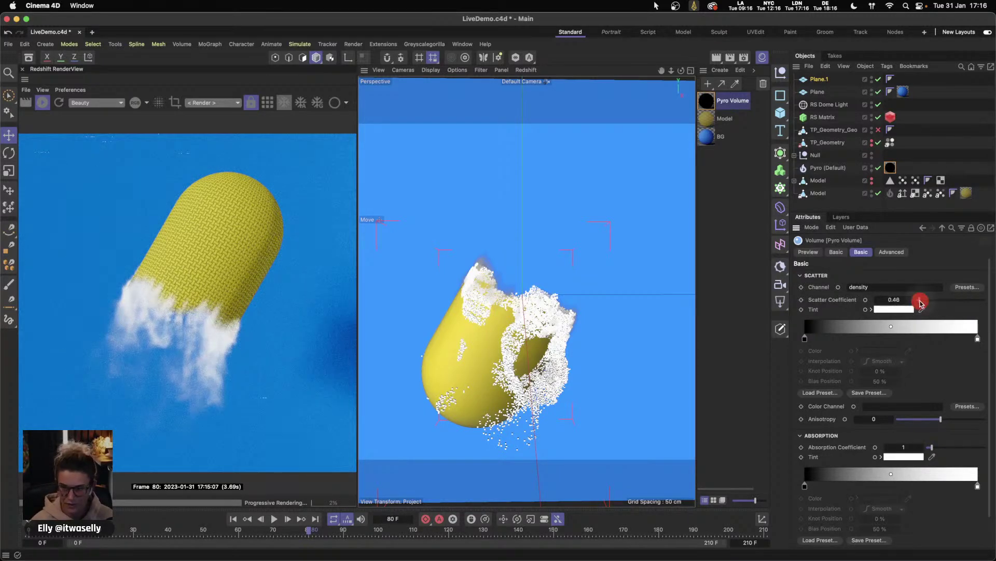
pyautogui.click(931, 302)
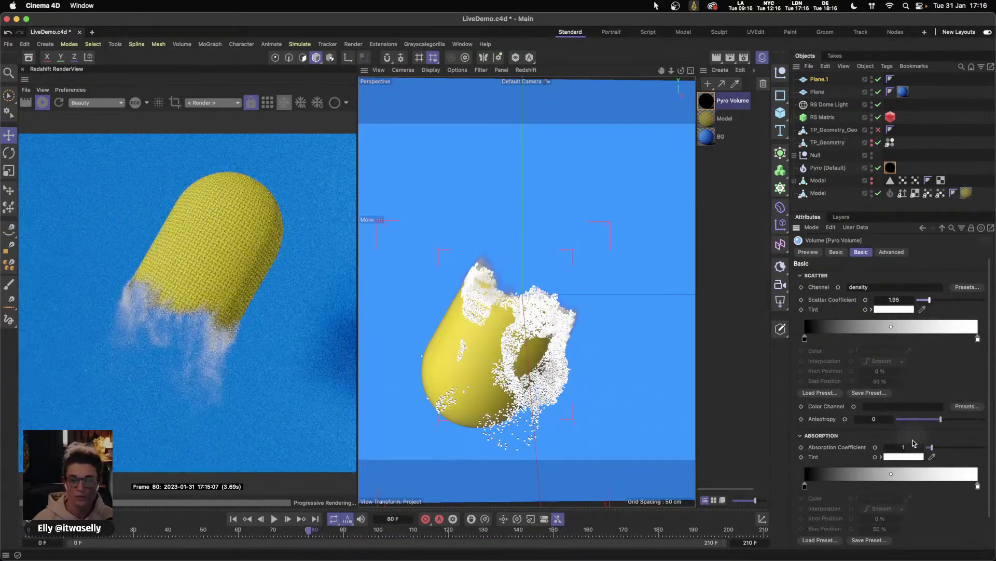
pyautogui.click(970, 448)
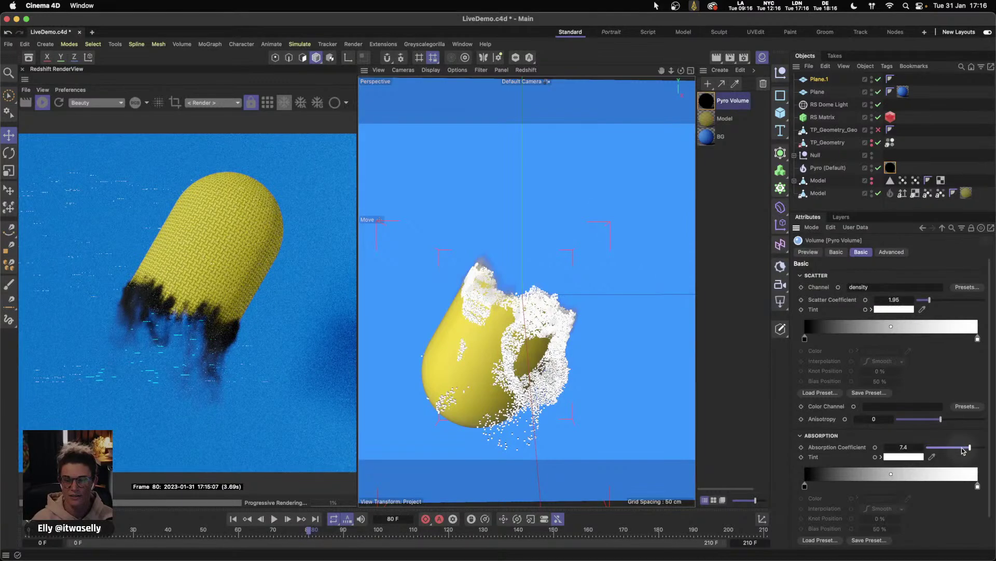
pyautogui.moveTo(964, 449); pyautogui.dragTo(930, 451)
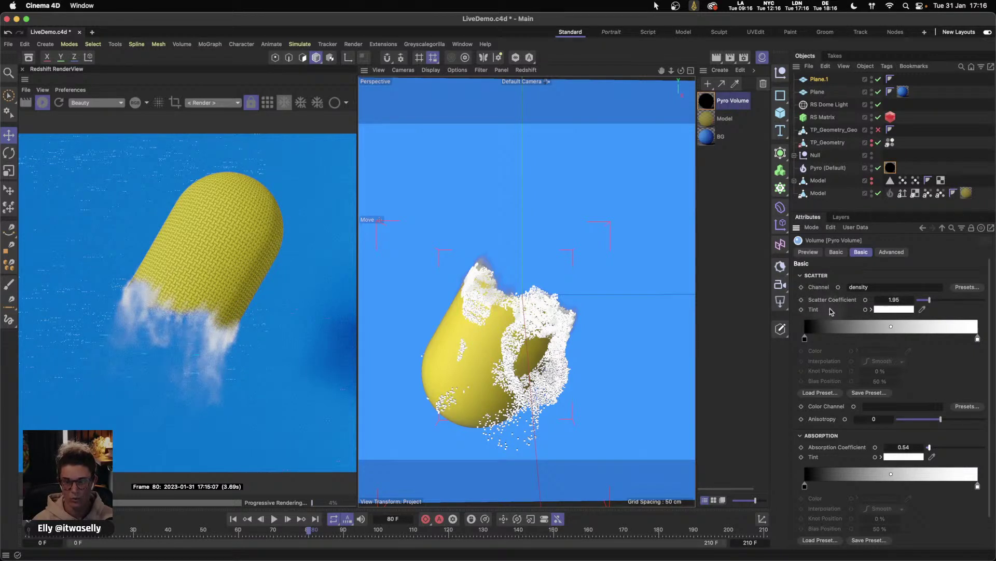
# - Set the Pyro Volume's Scatter Tint to a golden yellow with RGB 222, 177, 27
pyautogui.click(896, 313)
pyautogui.moveTo(914, 397); pyautogui.dragTo(909, 399)
pyautogui.click(847, 365)
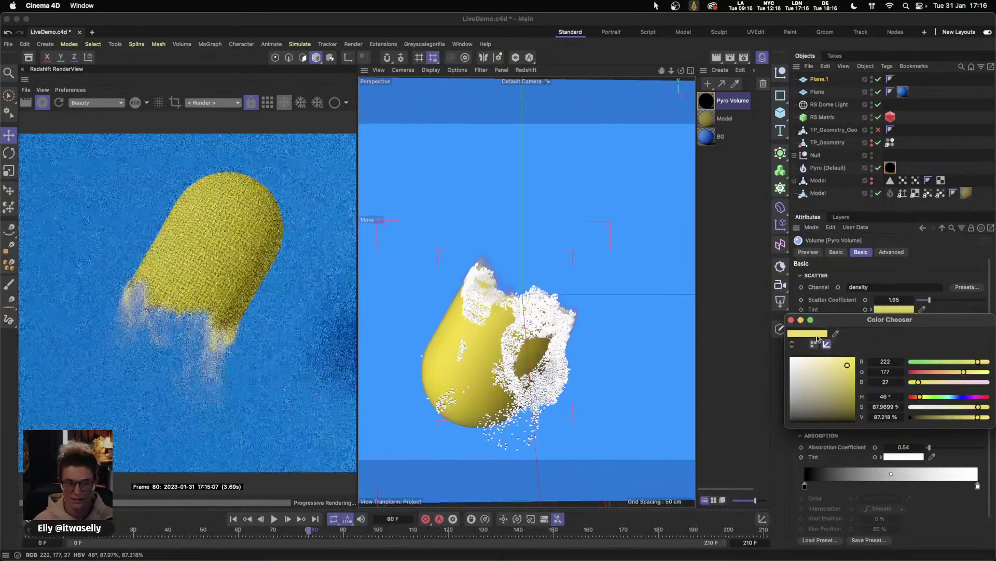
pyautogui.click(791, 320)
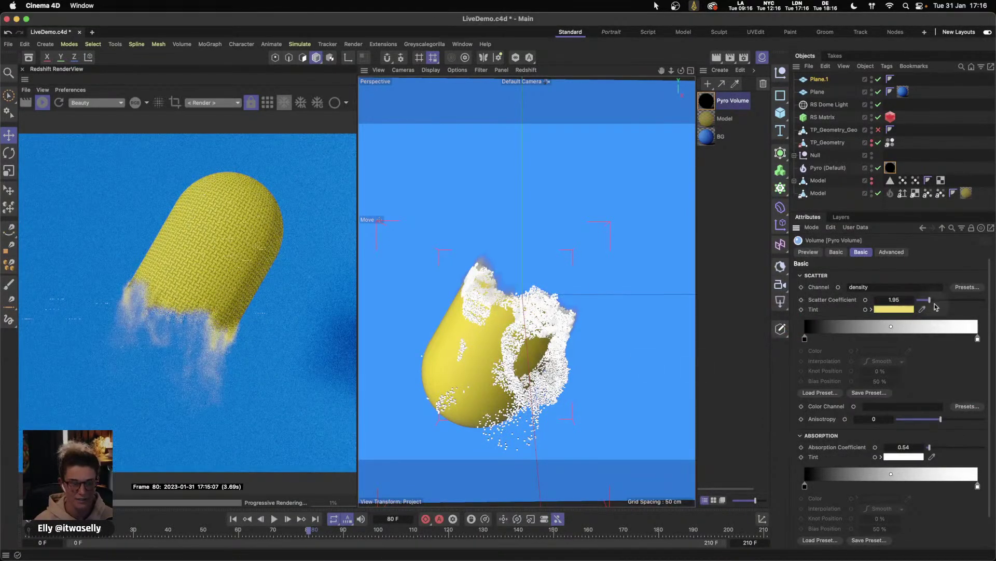
# - Raise the Pyro Volume's Scatter Coefficient to 5.99 and its Absorption Coefficient to 3.02
pyautogui.click(957, 300)
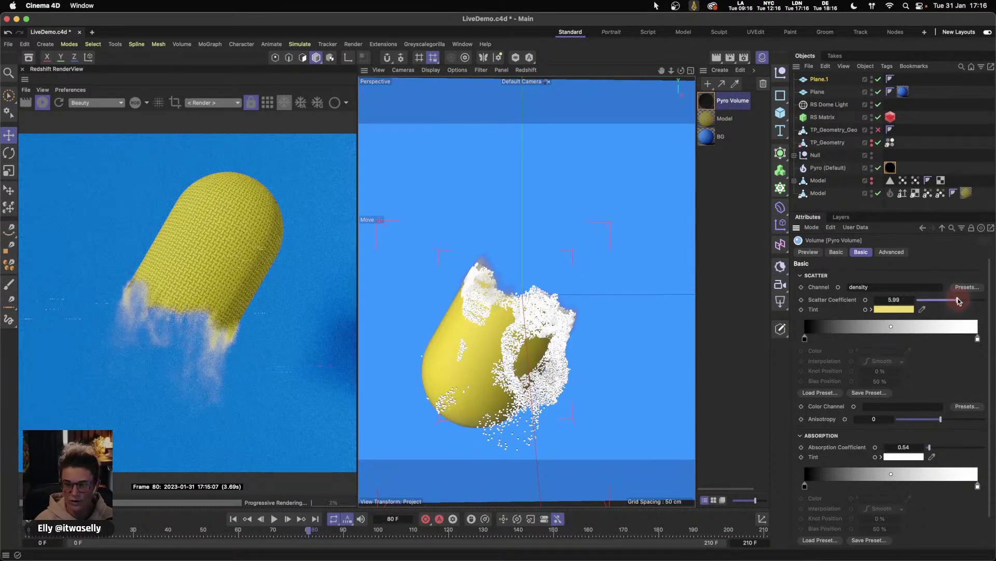
pyautogui.click(945, 447)
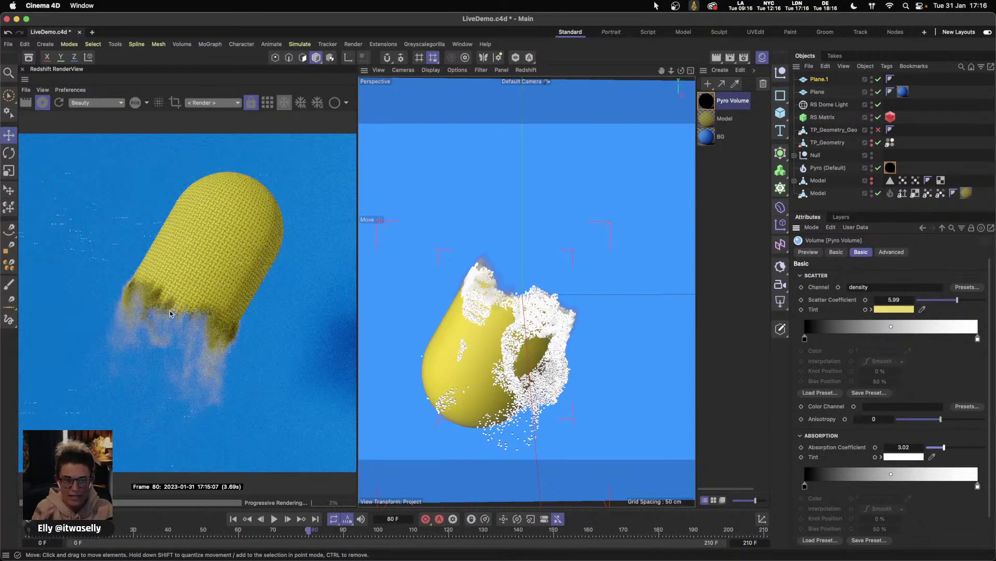
# - Brighten the Scatter Tint to RGB 234, 186, 27 and set the Scatter Coefficient to 6.42
pyautogui.click(893, 309)
pyautogui.click(848, 359)
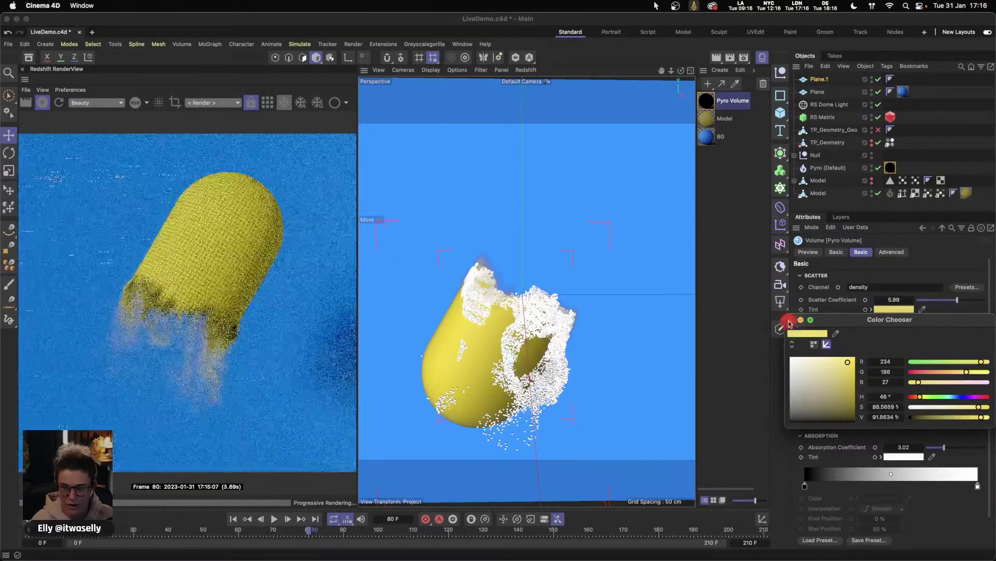
pyautogui.click(791, 320)
pyautogui.moveTo(960, 300); pyautogui.dragTo(961, 300)
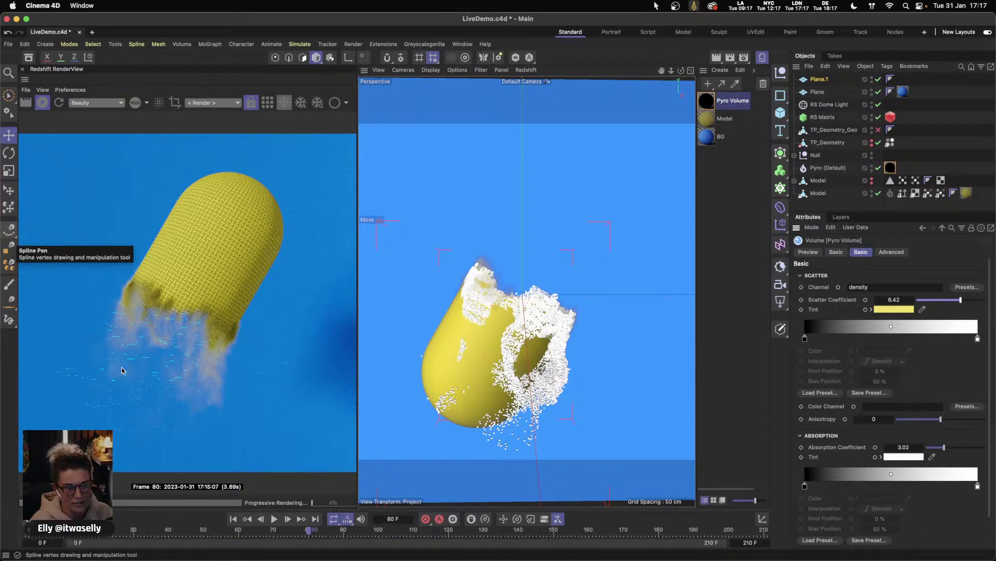
# - Move the Scatter ramp's white knot to about 69.6 % and set the Scatter Coefficient to 5.43
pyautogui.click(978, 339)
pyautogui.moveTo(978, 339); pyautogui.dragTo(925, 339)
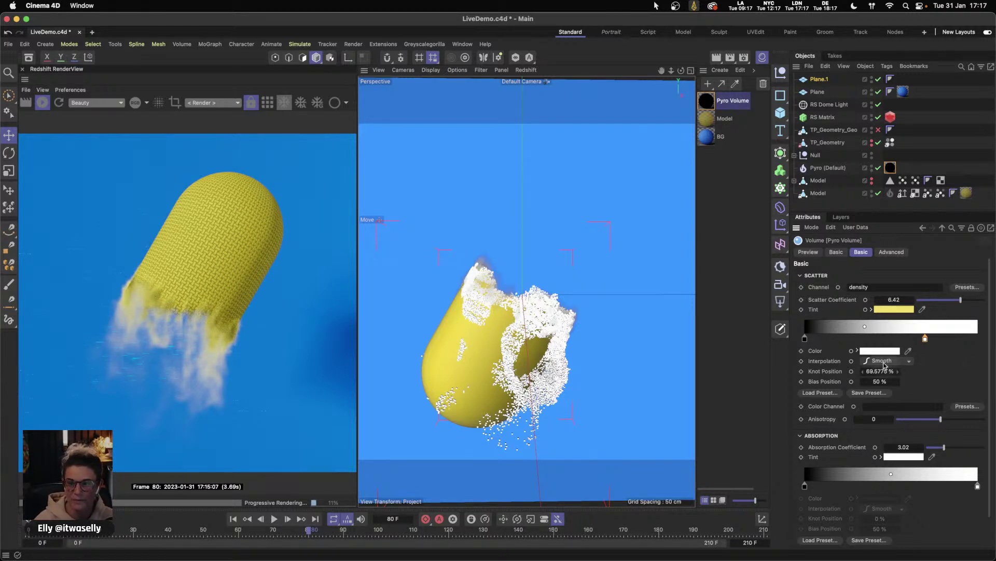
pyautogui.click(915, 447)
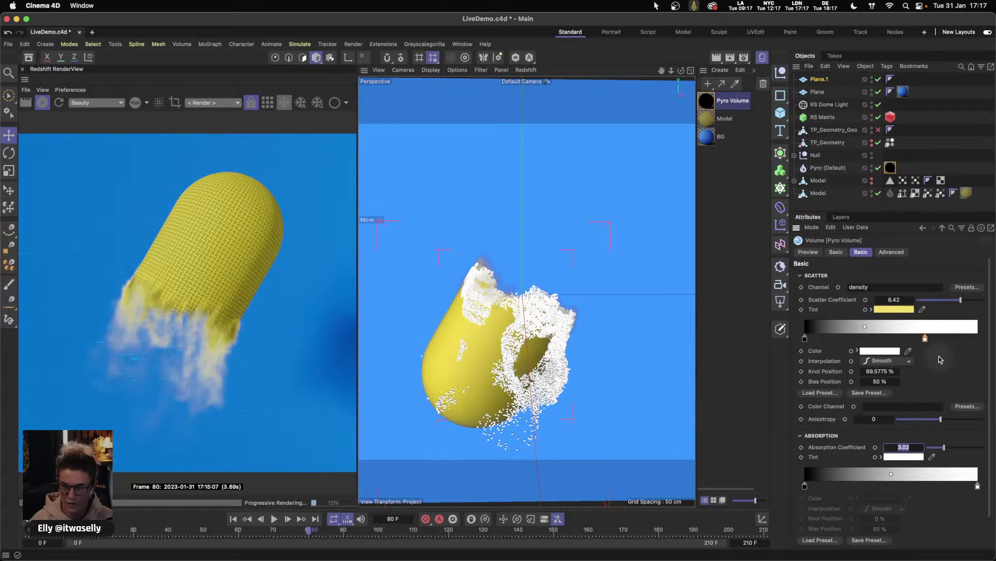
pyautogui.moveTo(961, 300); pyautogui.dragTo(955, 303)
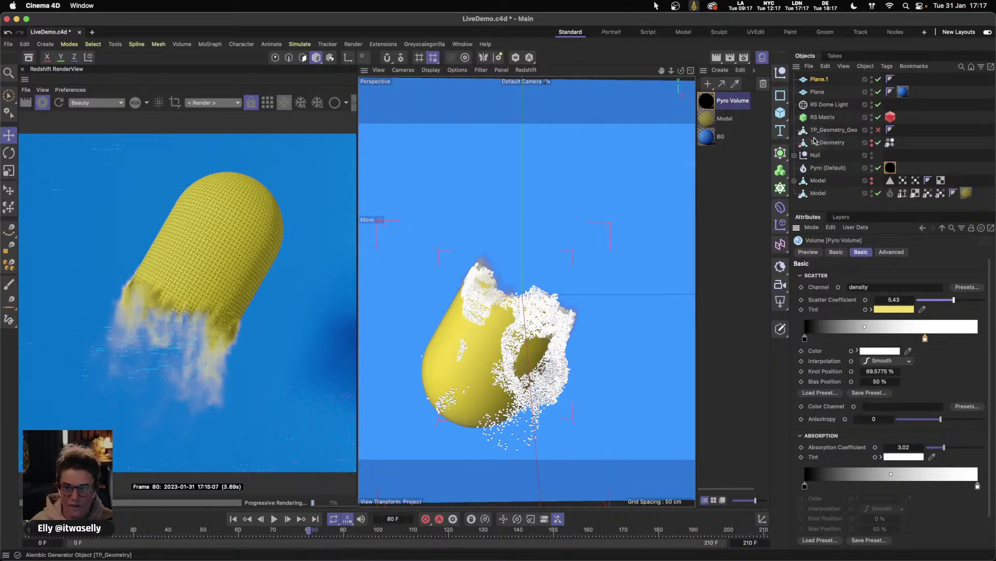
# - Review the RS Matrix object's settings, the Null's child objects and the Particles options of the RS Object tag
pyautogui.click(828, 119)
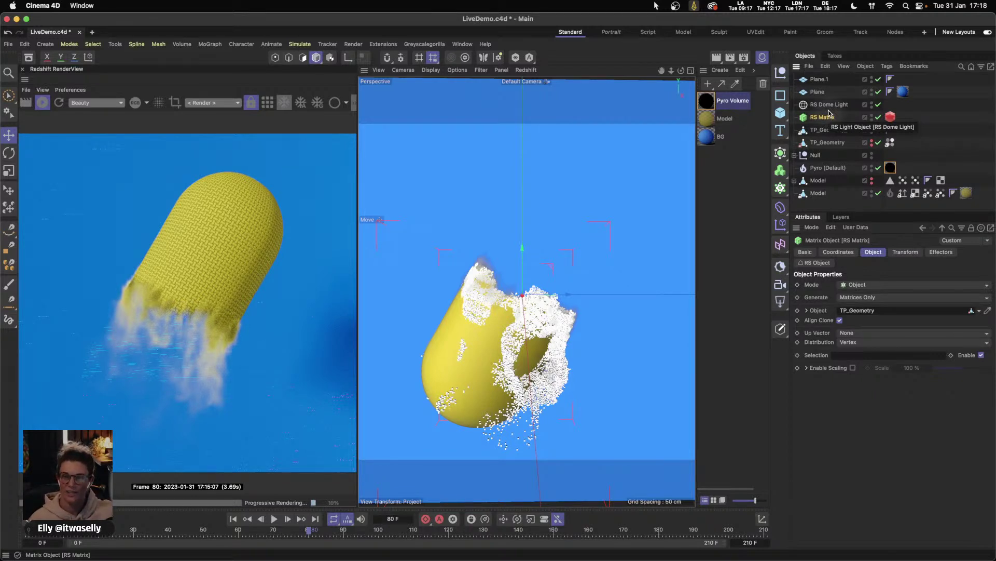
pyautogui.click(794, 155)
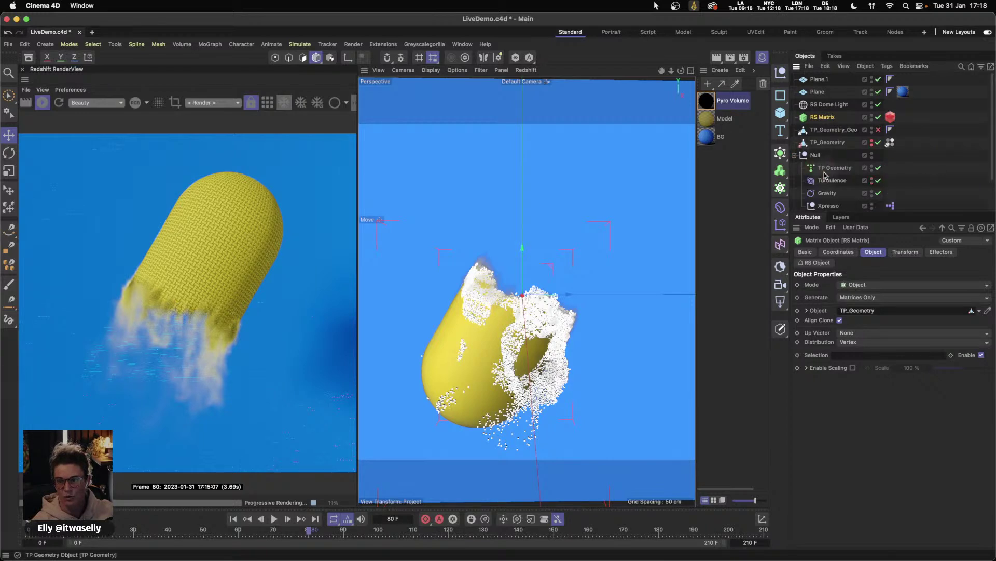
pyautogui.click(891, 118)
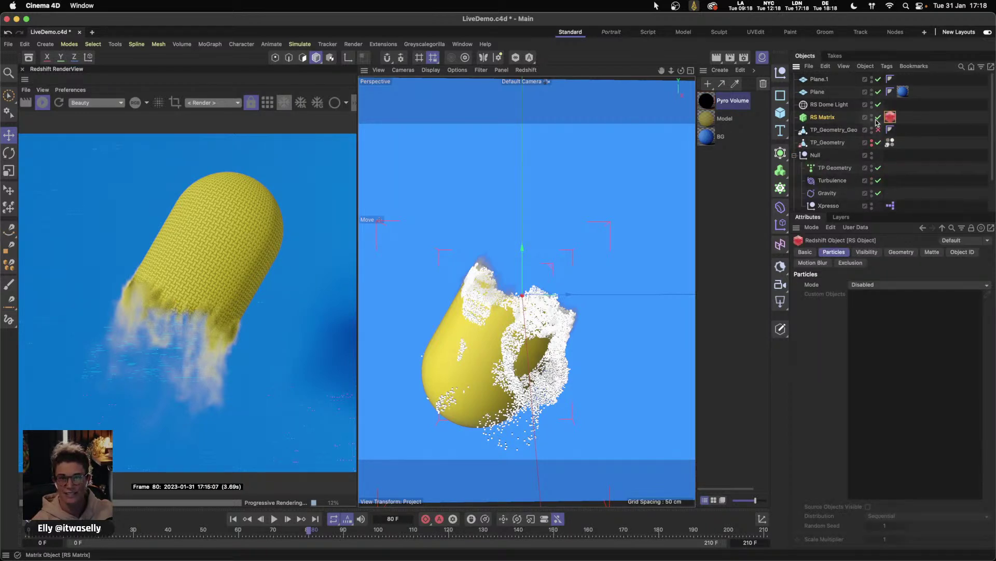
pyautogui.click(794, 155)
pyautogui.click(824, 118)
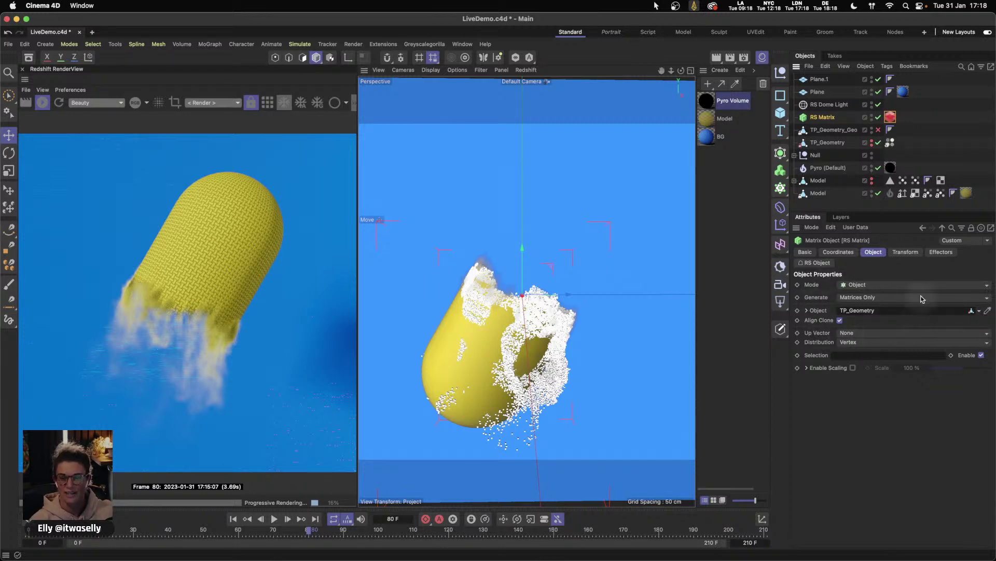
pyautogui.click(891, 117)
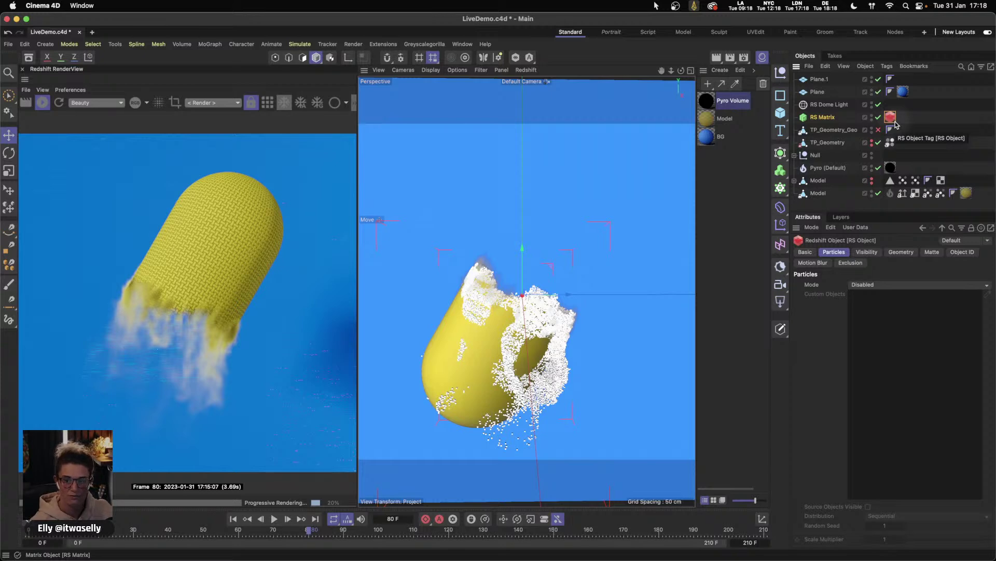
# - Set the RS Matrix's Redshift particle mode to Optimized Spheres with a Scale Multiplier of 2
pyautogui.click(873, 284)
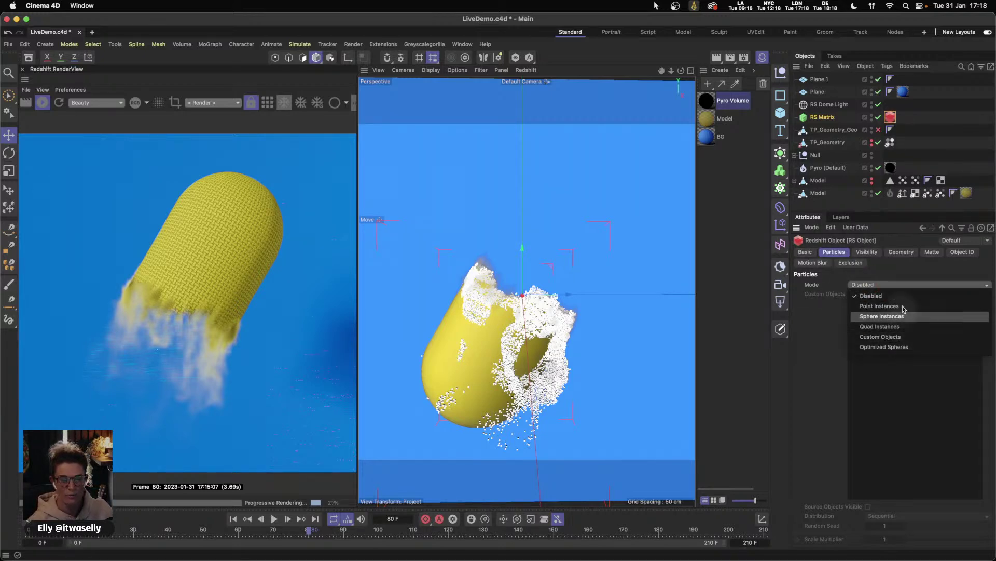
pyautogui.click(883, 336)
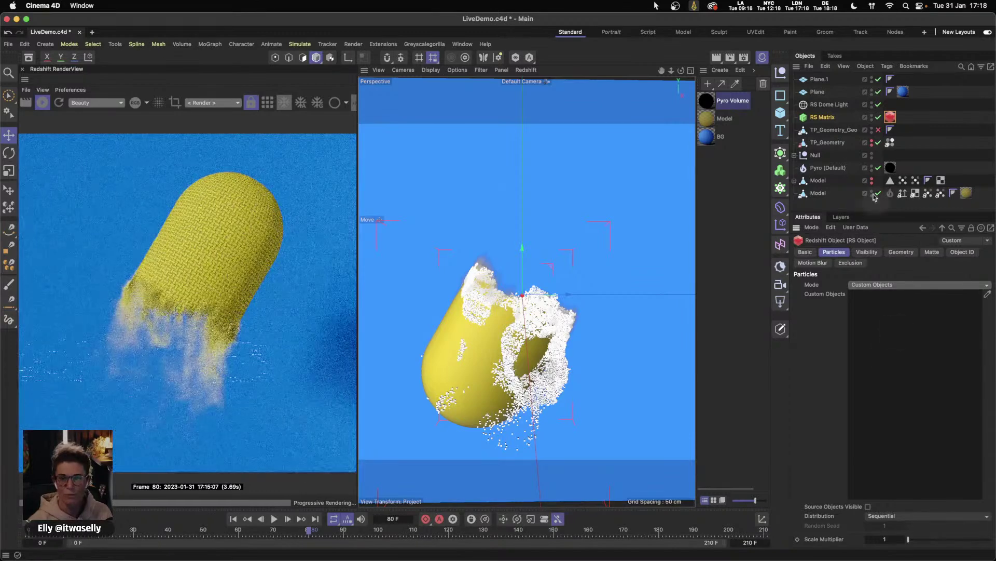
pyautogui.click(900, 286)
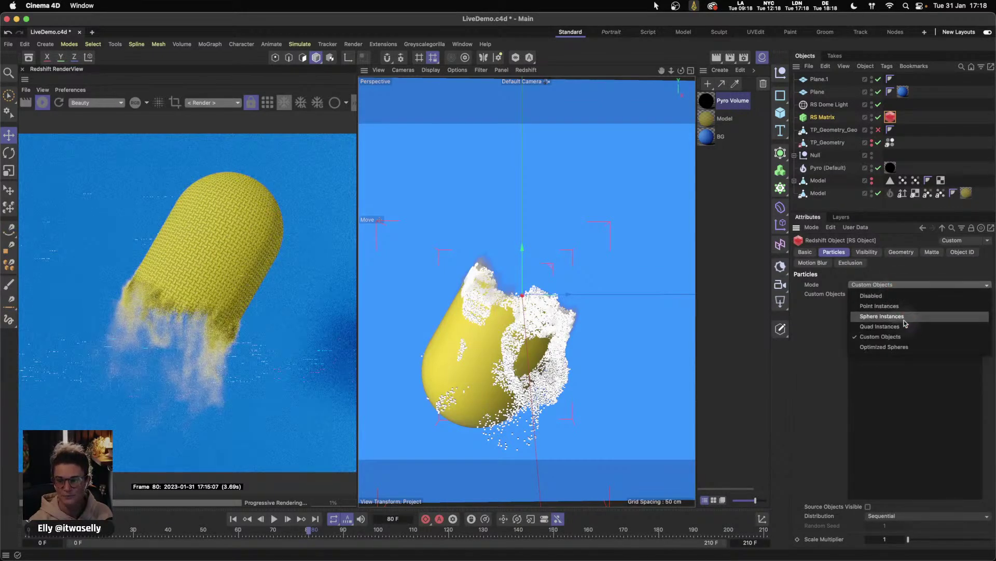
pyautogui.click(890, 344)
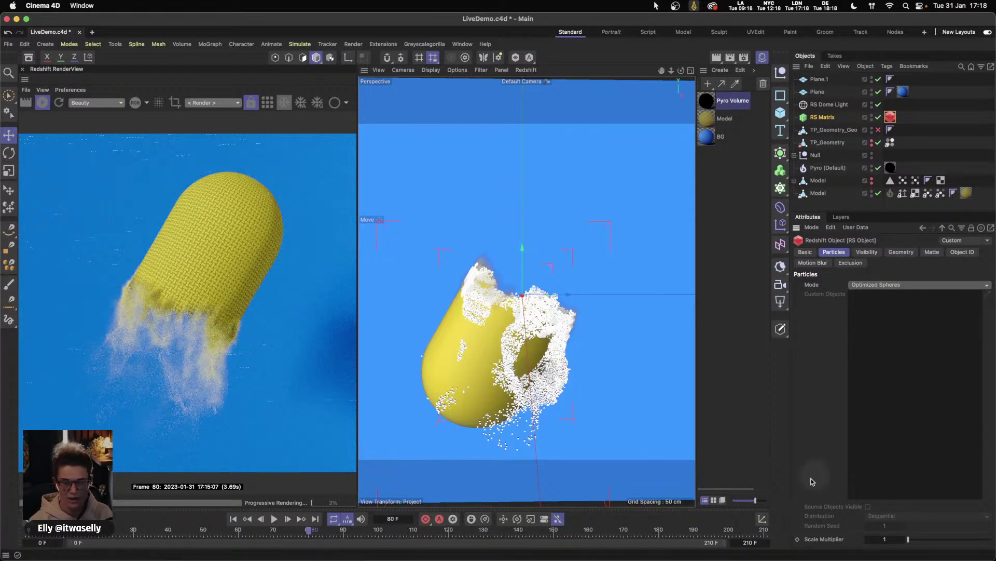
pyautogui.click(885, 539)
pyautogui.write('2')
pyautogui.press('Return')
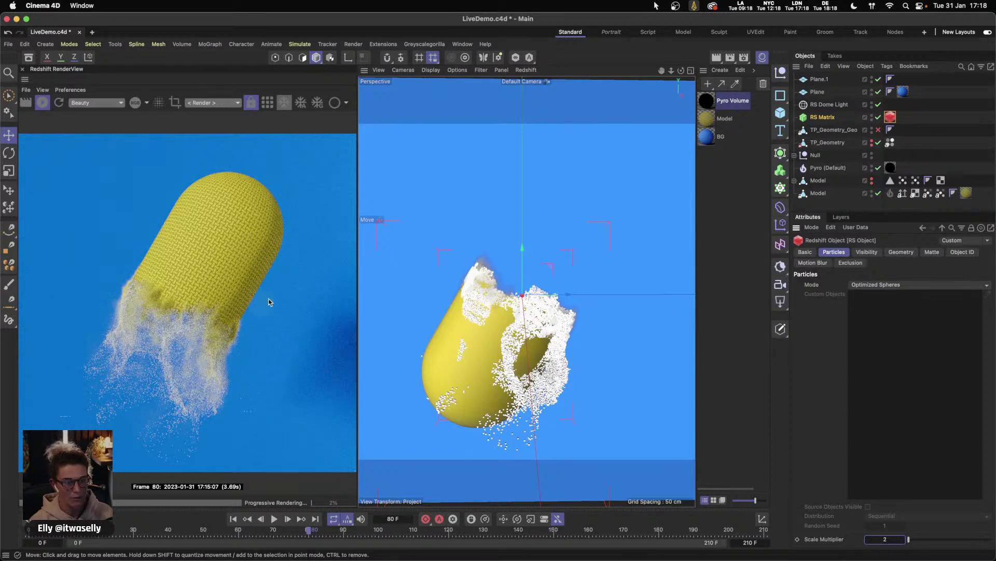
# - Create a new material, give it a yellow base color and assign it to the RS Matrix
pyautogui.doubleClick(711, 157)
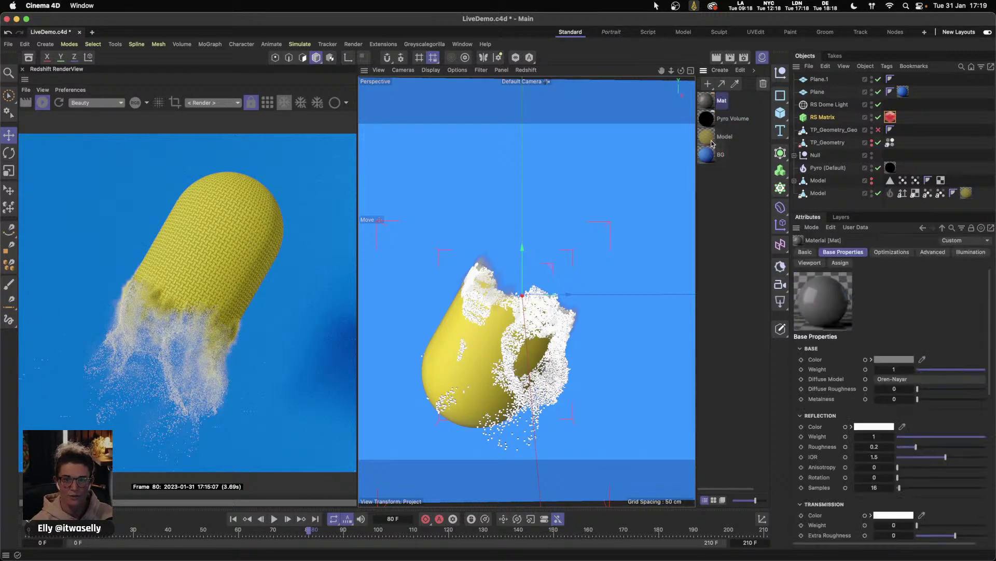
pyautogui.click(898, 359)
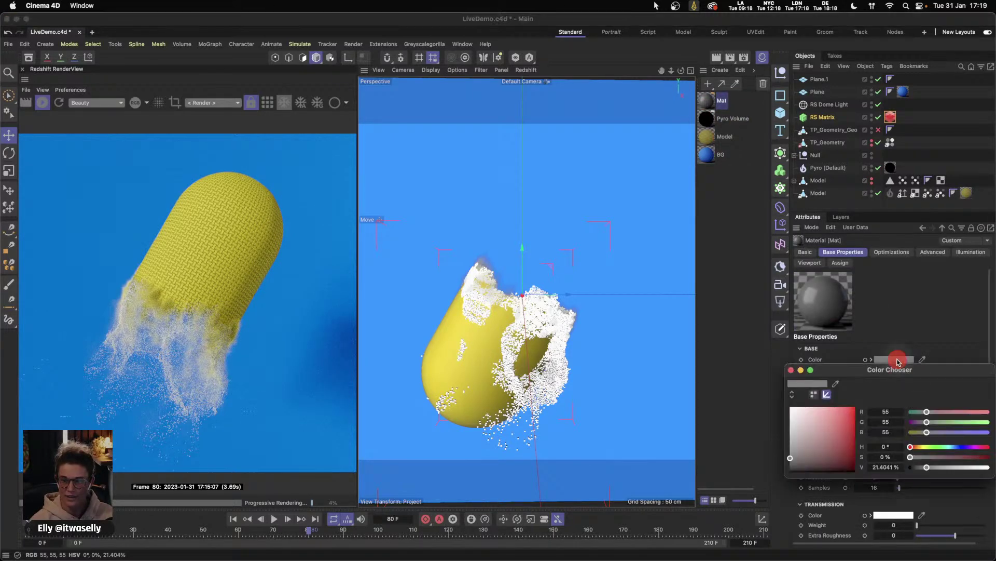
pyautogui.click(920, 446)
pyautogui.click(845, 418)
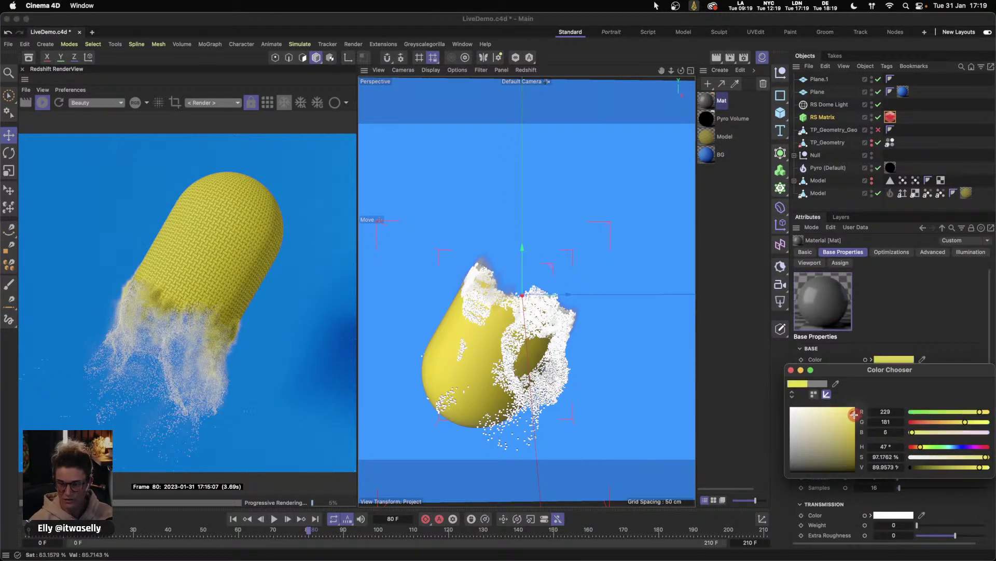
pyautogui.click(791, 369)
pyautogui.moveTo(916, 447); pyautogui.dragTo(942, 447)
pyautogui.moveTo(719, 107); pyautogui.dragTo(824, 117)
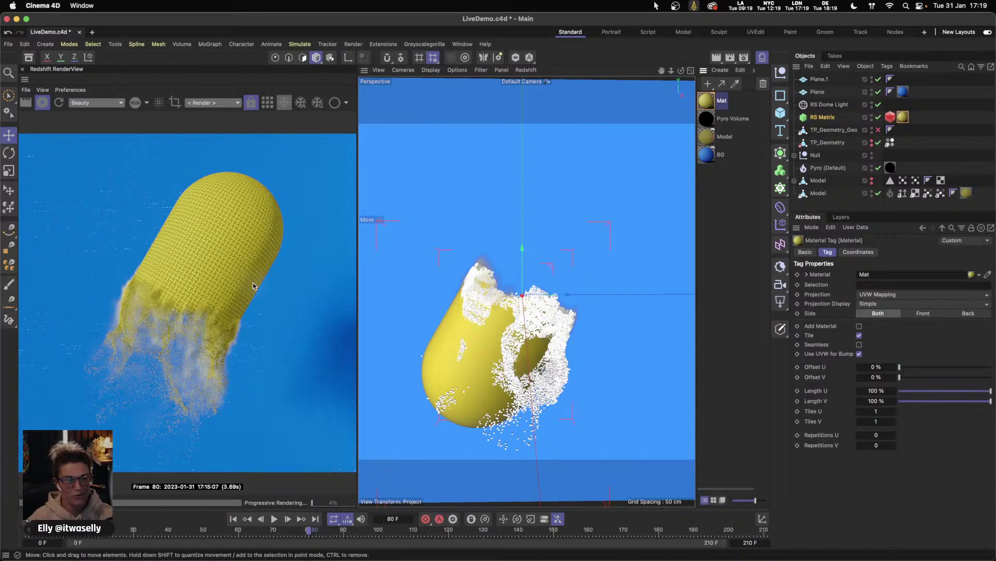
# - Check the live render at frames 30, 60, 89, 120, 150 and 179, and stop rendering
pyautogui.click(28, 530)
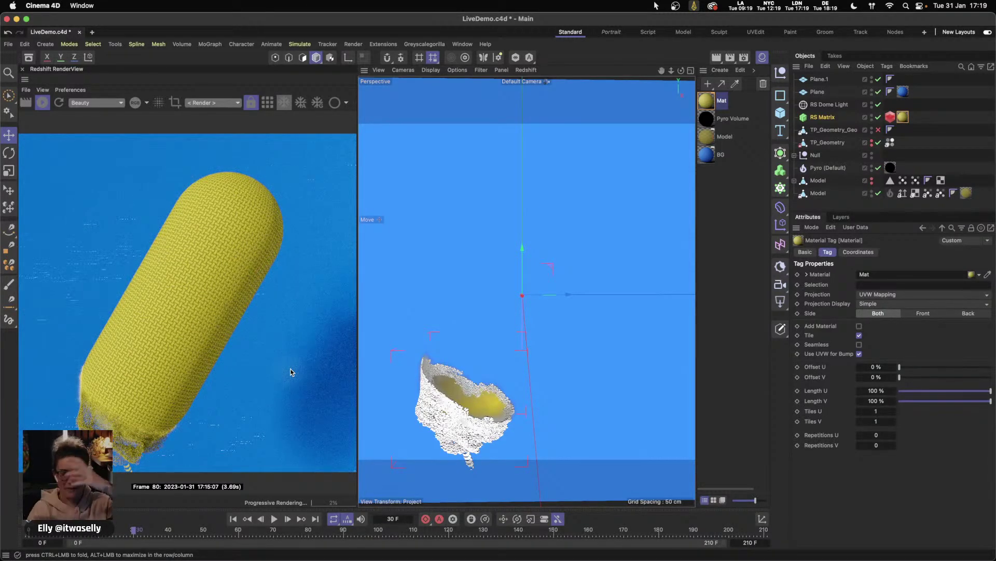
pyautogui.click(238, 530)
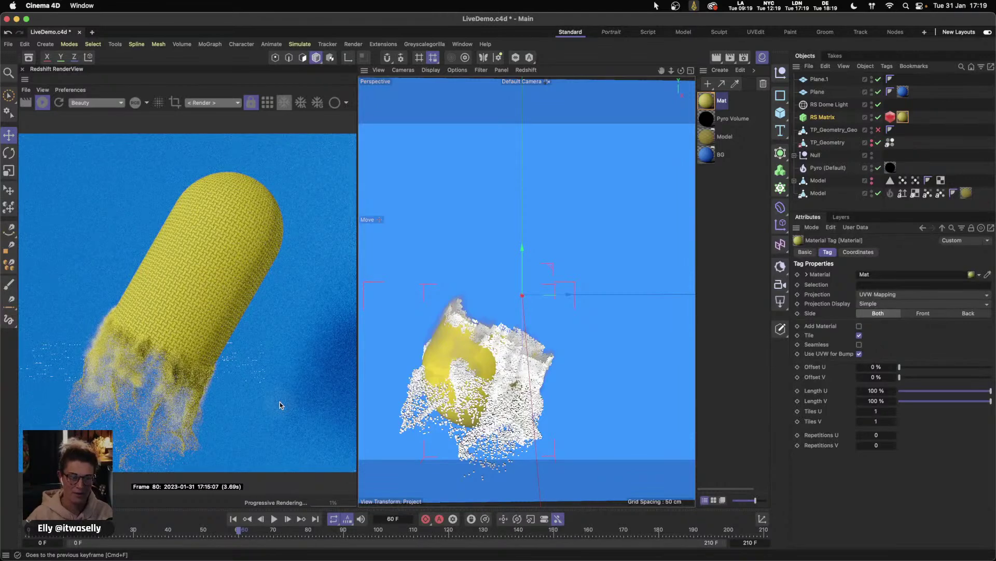
pyautogui.click(345, 532)
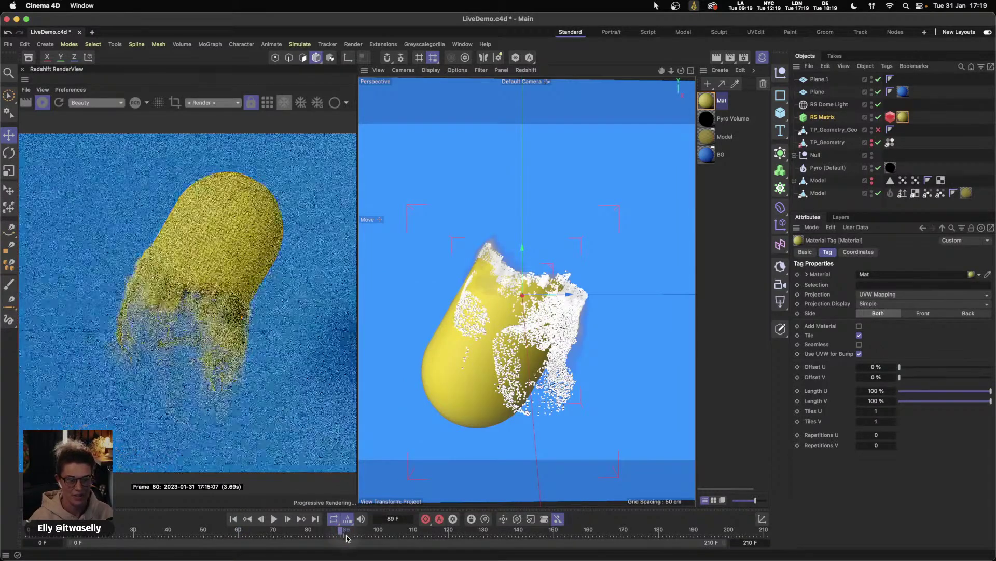
pyautogui.click(446, 534)
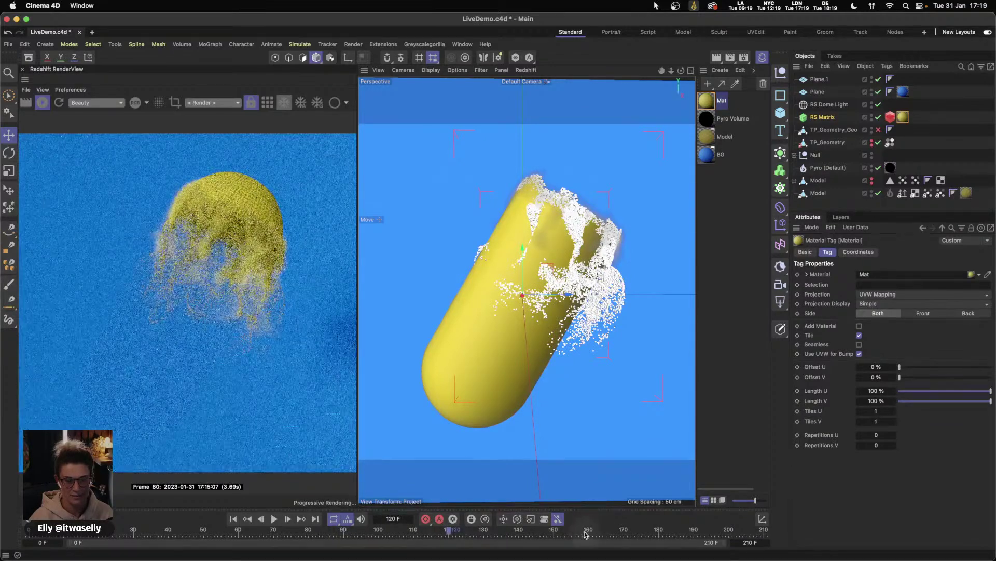
pyautogui.click(557, 533)
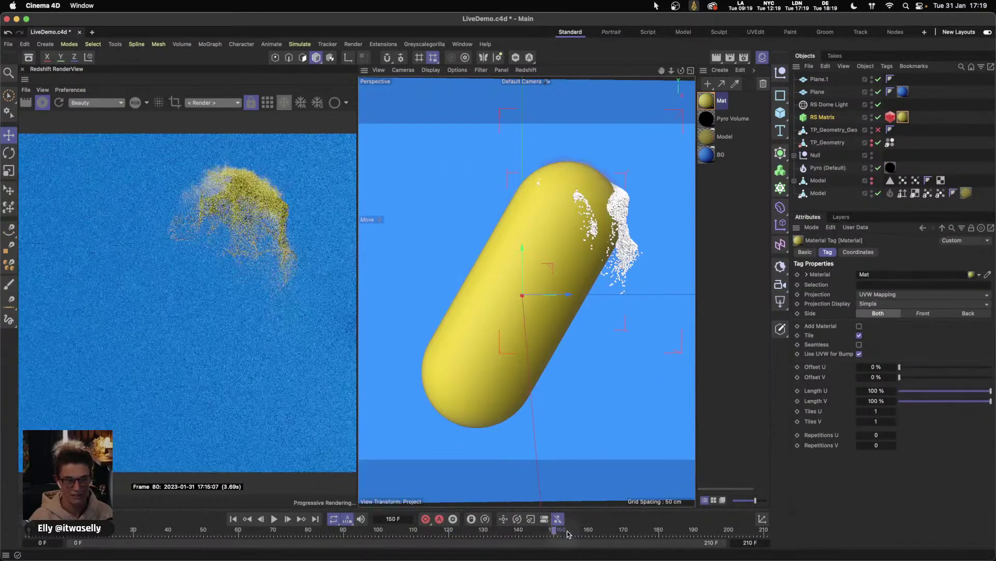
pyautogui.click(657, 534)
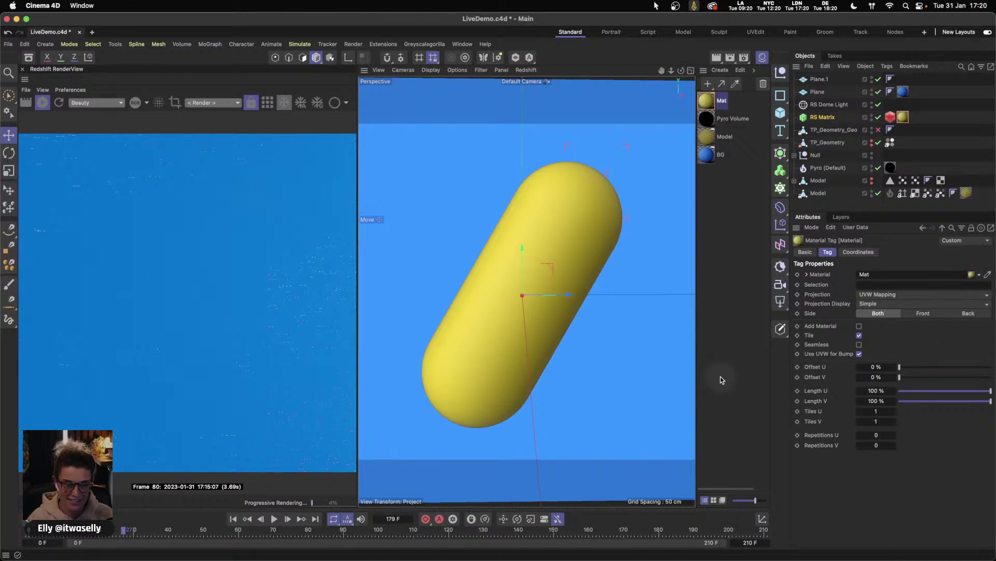
pyautogui.click(42, 102)
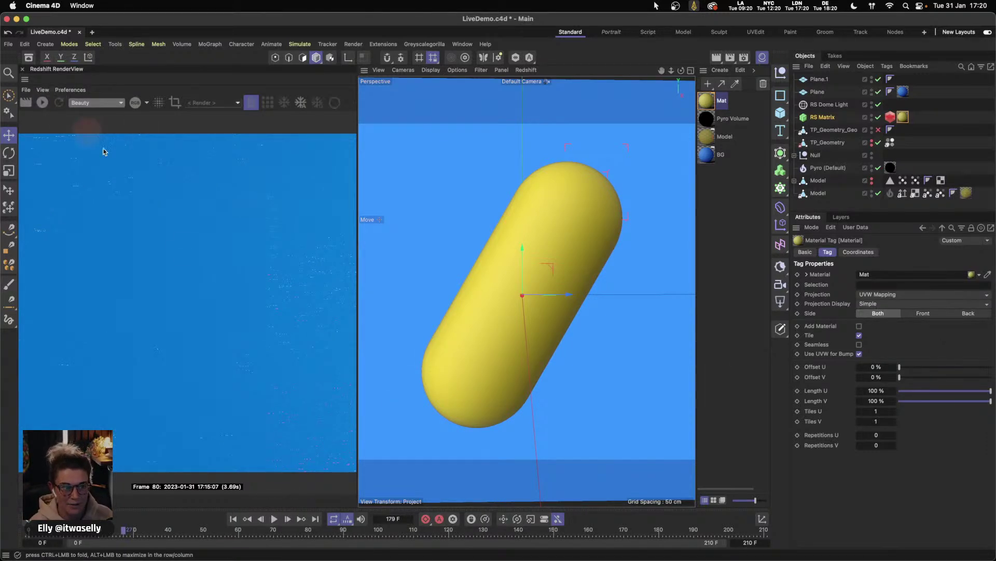
# - Switch to Chrome to view the Nike Jordan Sand/Particle FX post on Instagram, and return to Cinema 4D
pyautogui.click(114, 544)
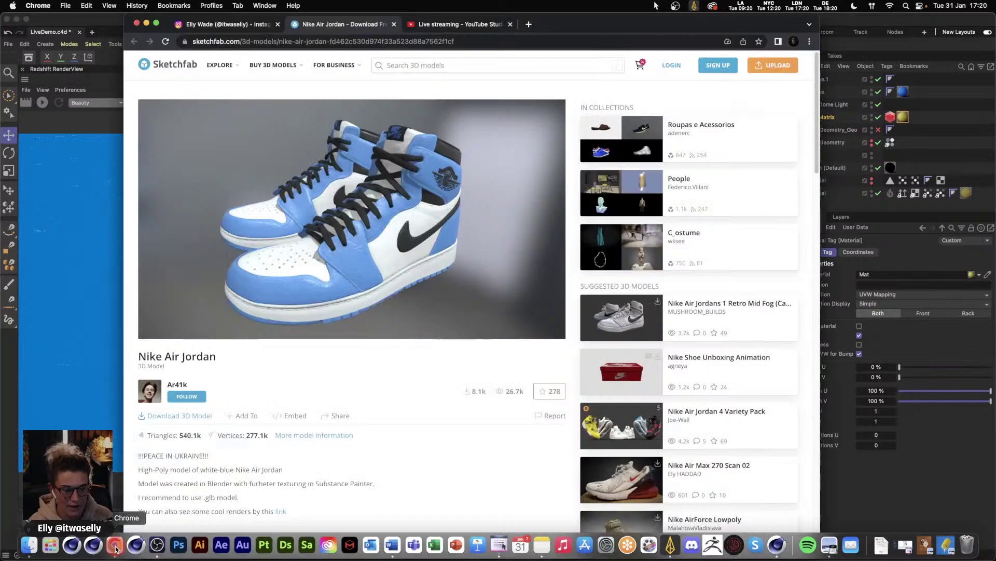
pyautogui.click(249, 24)
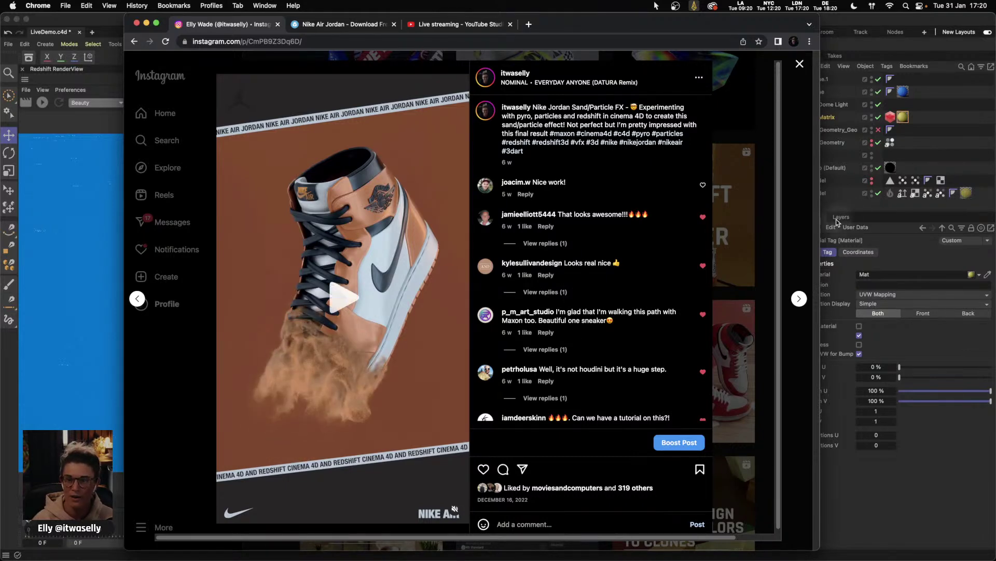
pyautogui.click(839, 202)
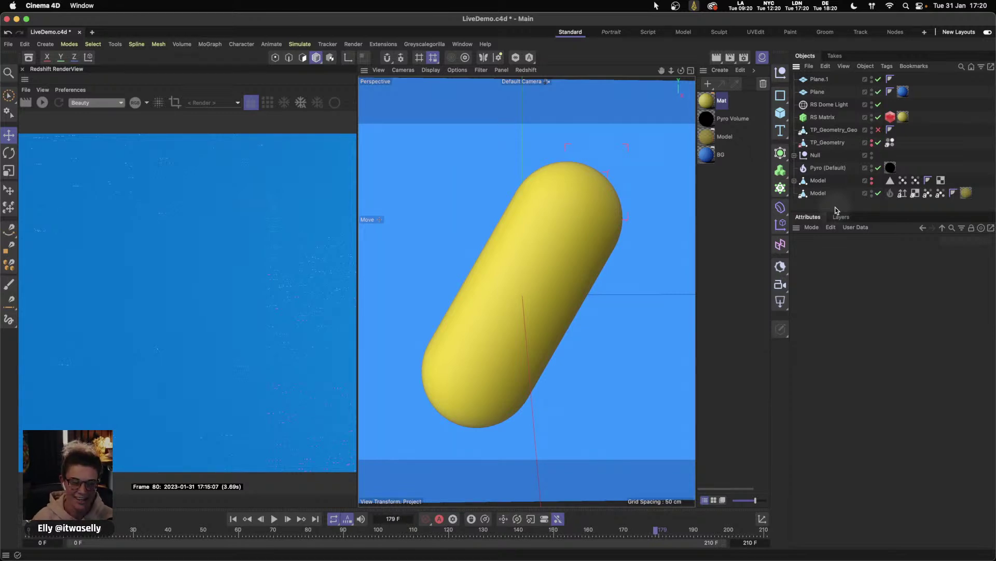
# - Render frame 75 live in the Redshift RenderView and stop the render
pyautogui.click(291, 530)
pyautogui.click(43, 103)
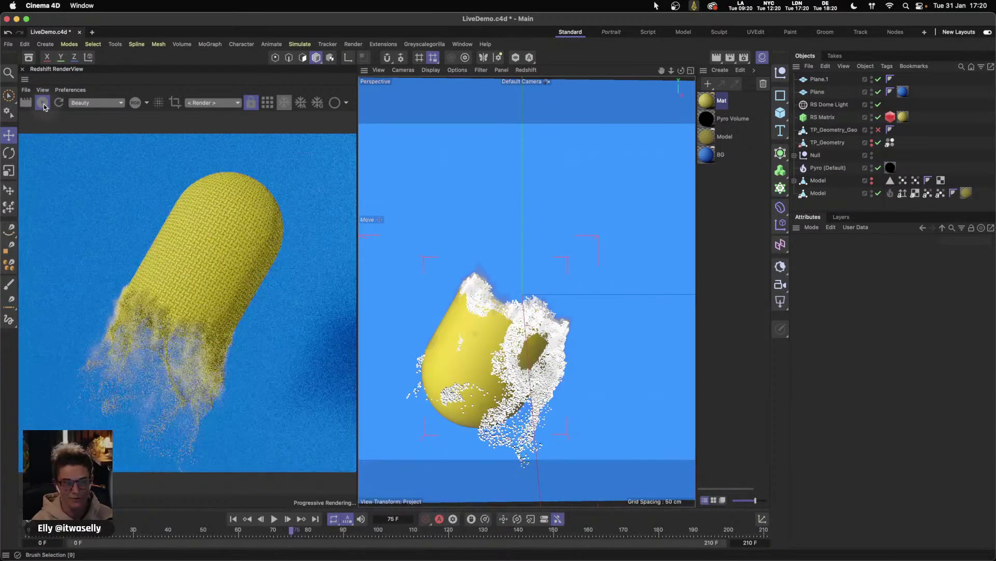
pyautogui.click(43, 104)
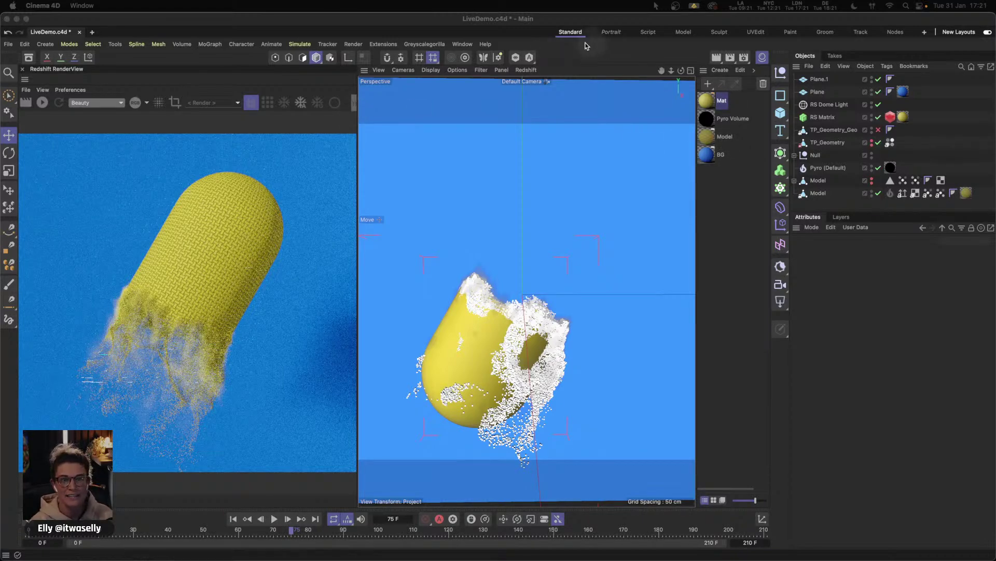
# - View the Mac's system overview with its processor, memory and graphics details, and close it
pyautogui.click(531, 24)
pyautogui.moveTo(531, 24); pyautogui.dragTo(526, 24)
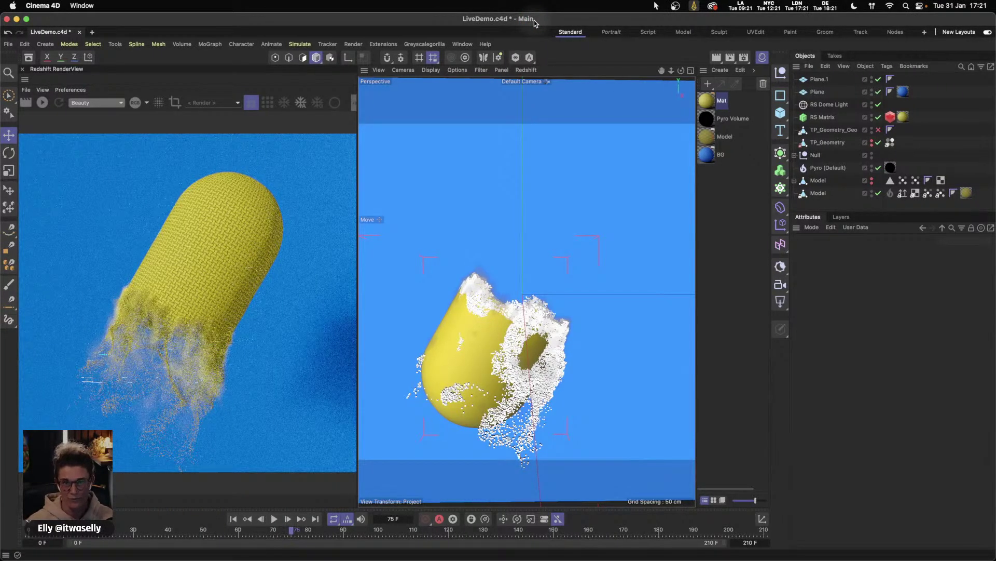
pyautogui.click(13, 5)
pyautogui.click(40, 22)
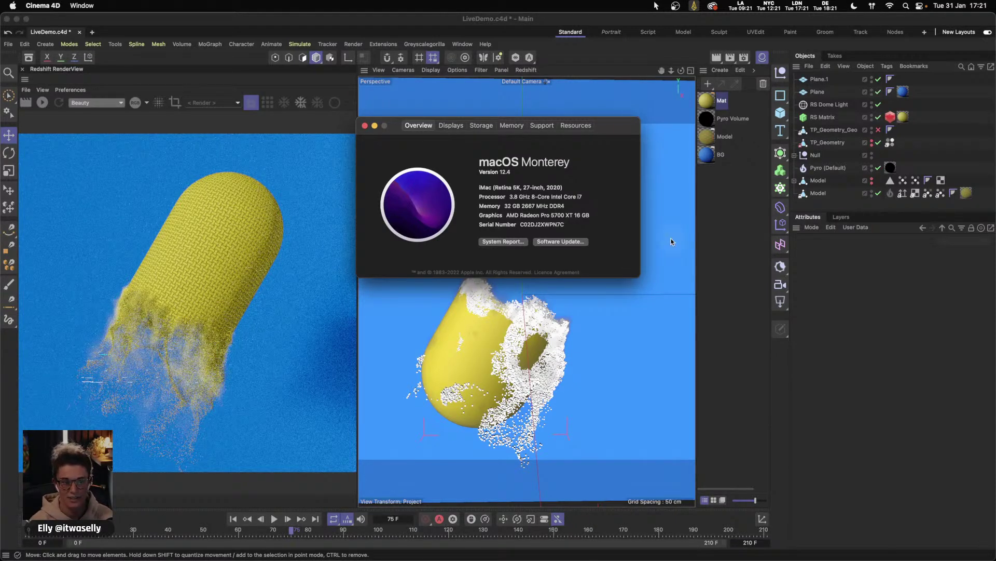
pyautogui.click(365, 126)
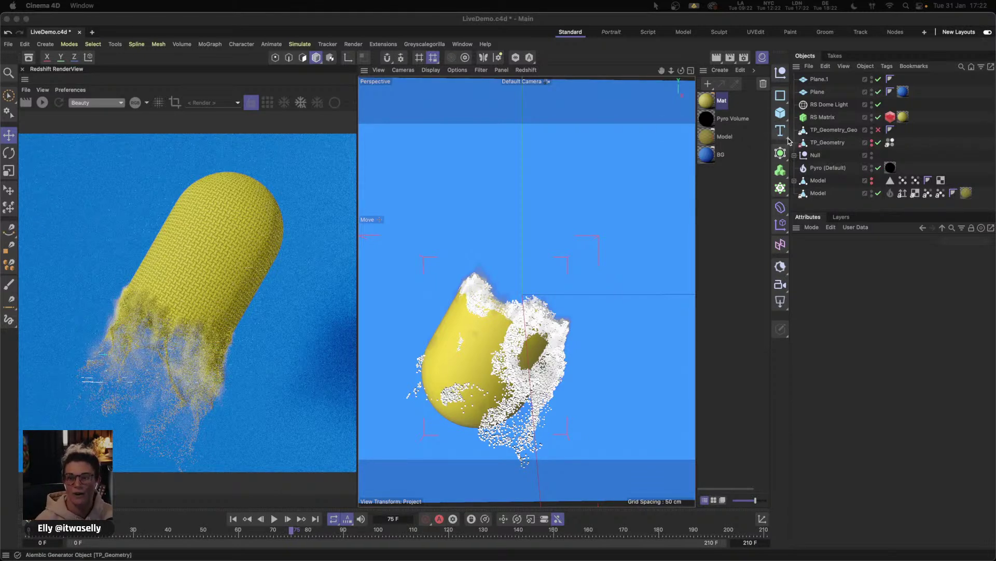
# - Examine the PMatterWaves node's count and life settings in the Null's XPresso setup, and close the XPresso Editor
pyautogui.click(794, 155)
pyautogui.click(890, 206)
pyautogui.doubleClick(889, 206)
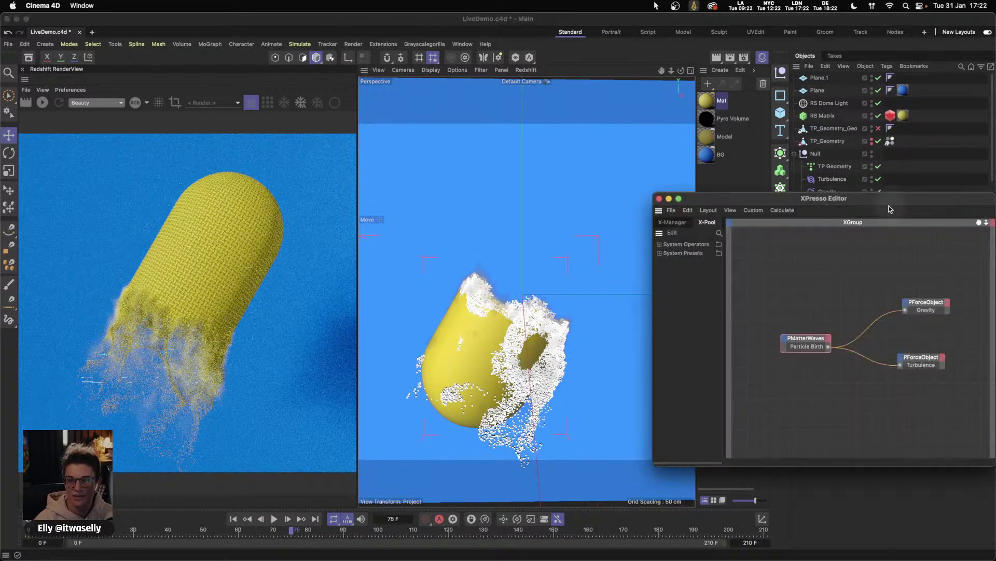
pyautogui.moveTo(759, 291); pyautogui.dragTo(796, 345)
pyautogui.moveTo(820, 199); pyautogui.dragTo(605, 99)
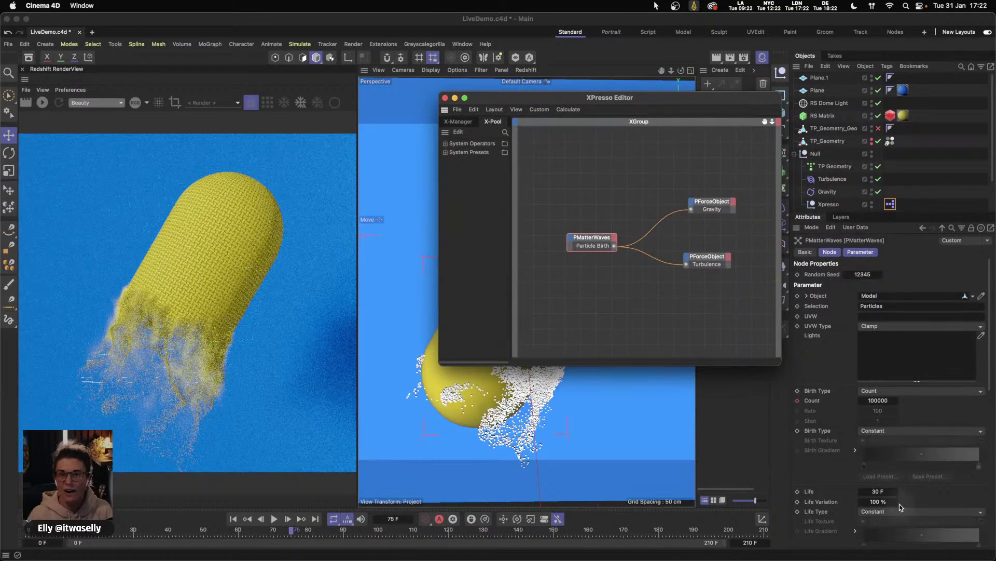
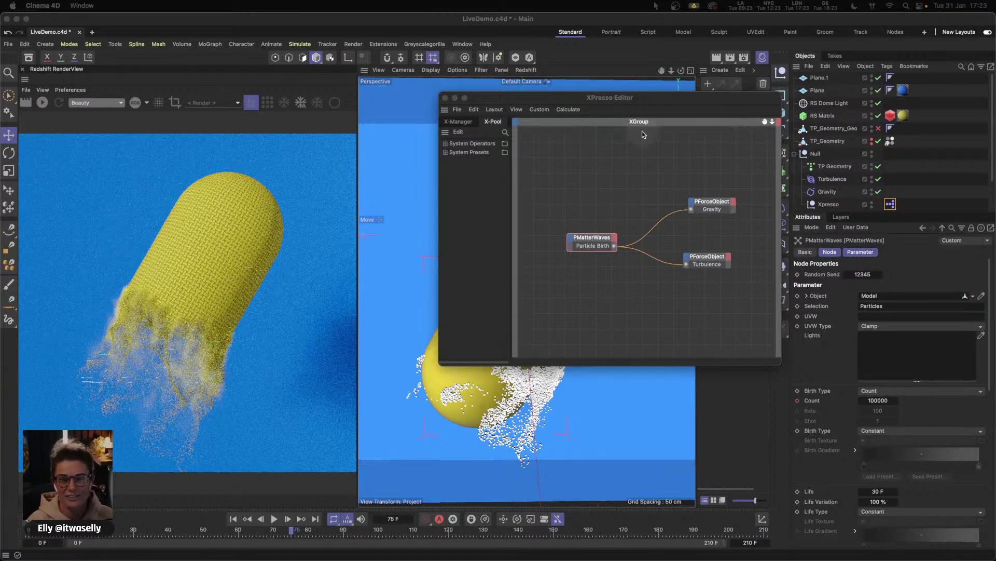
pyautogui.click(445, 97)
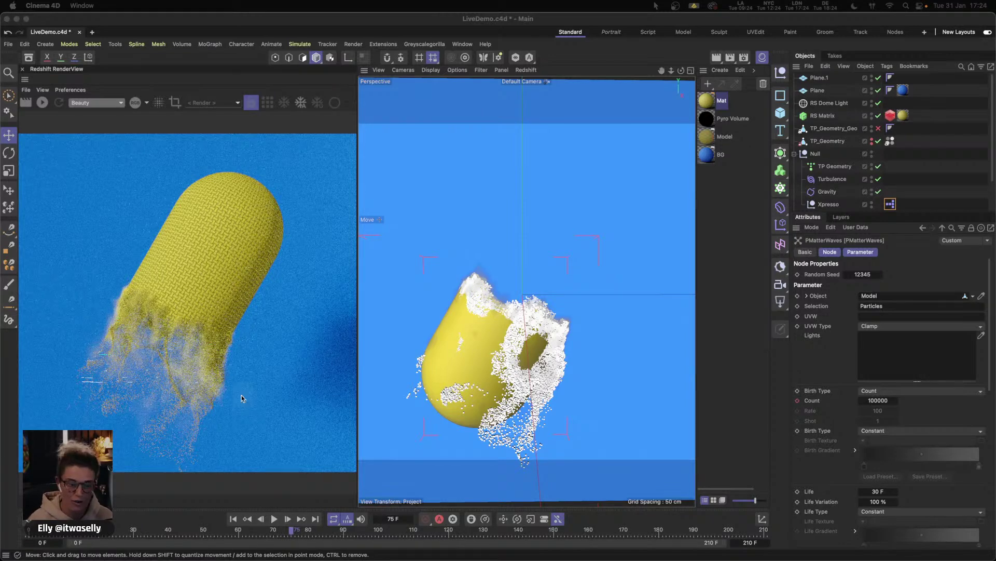
# - Switch to Chrome, review the comments on the Nike Jordan Sand/Particle FX post, pause its video and close the post
pyautogui.moveTo(124, 556)
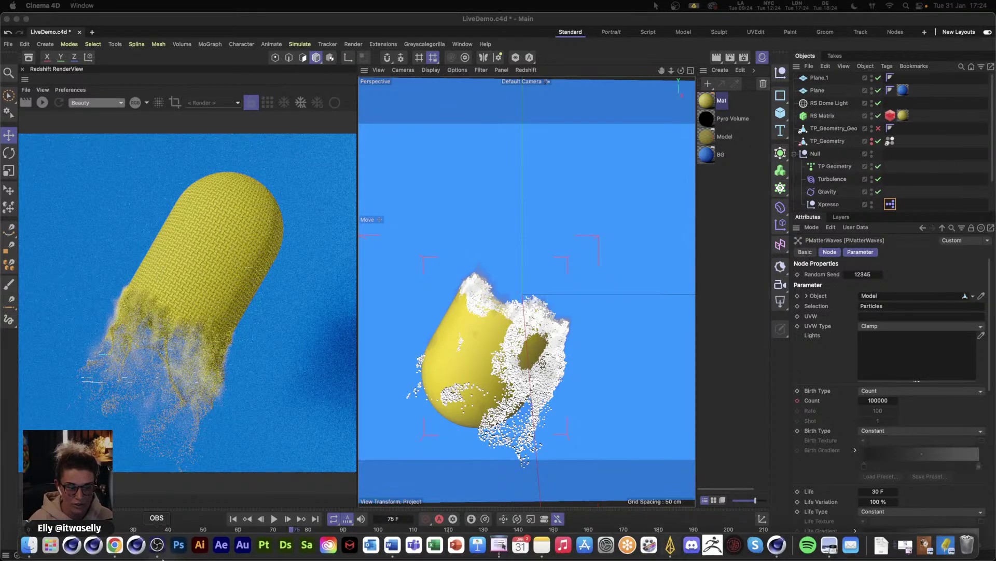
pyautogui.click(116, 546)
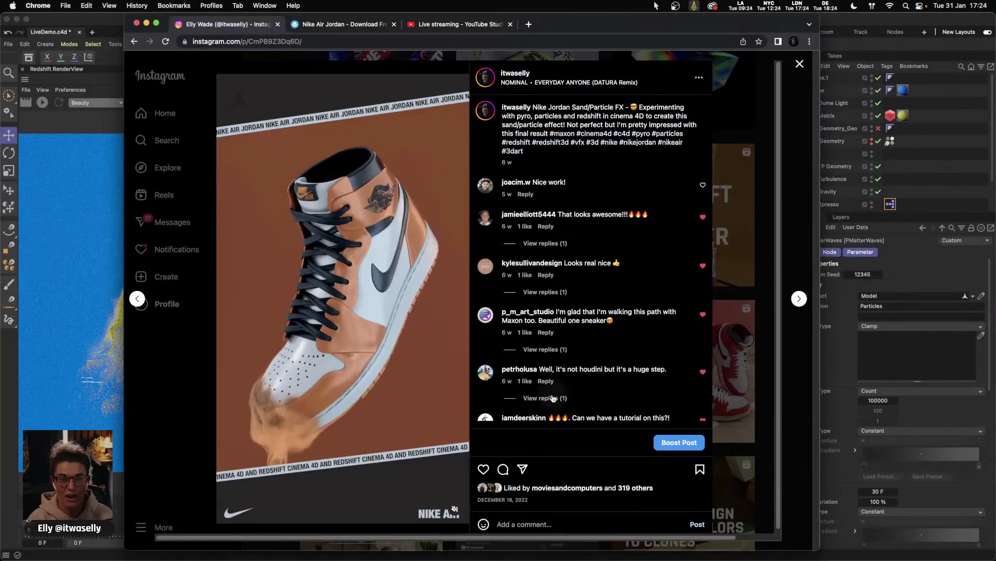
pyautogui.scroll(-3, 655, 381)
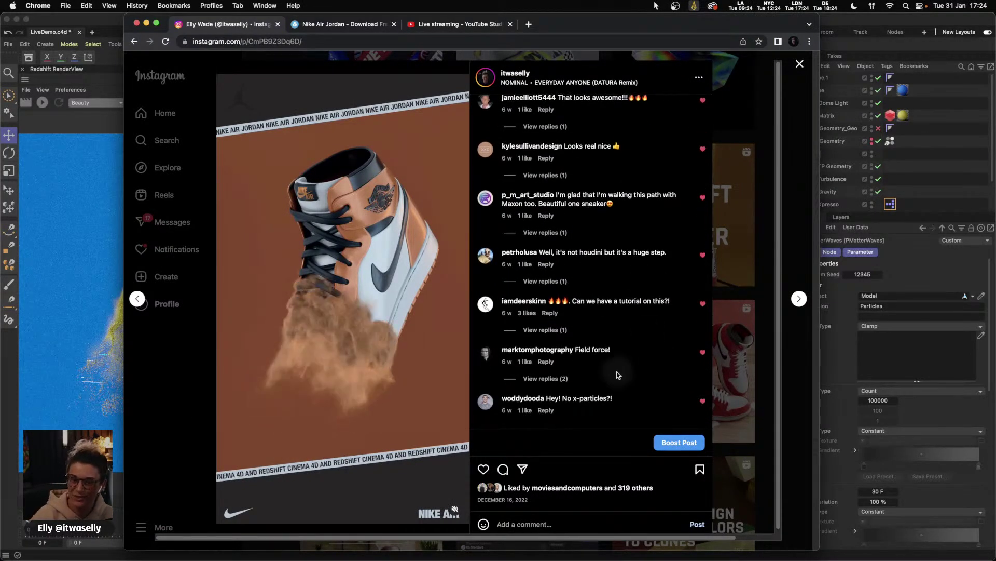
pyautogui.scroll(-3, 640, 359)
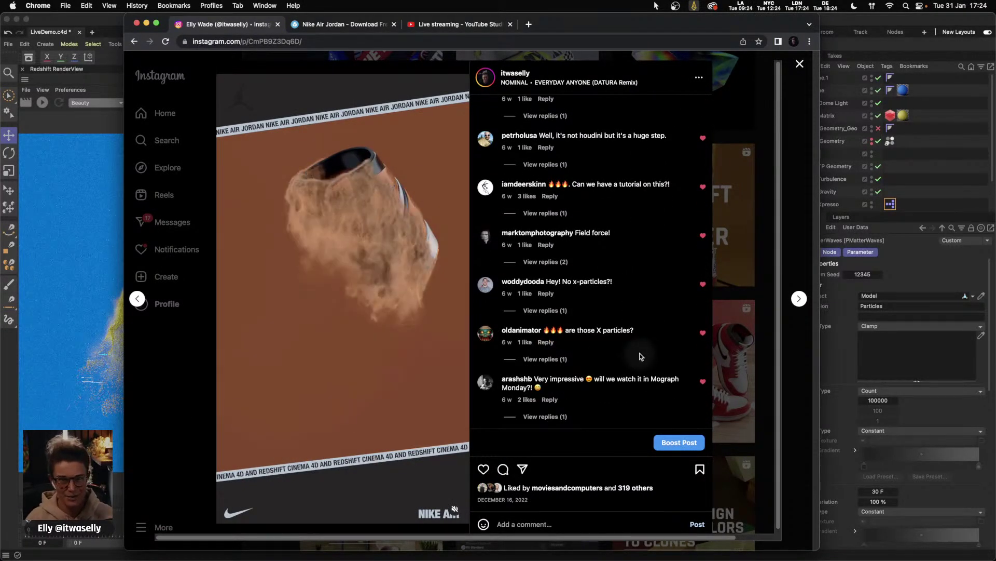
pyautogui.click(388, 287)
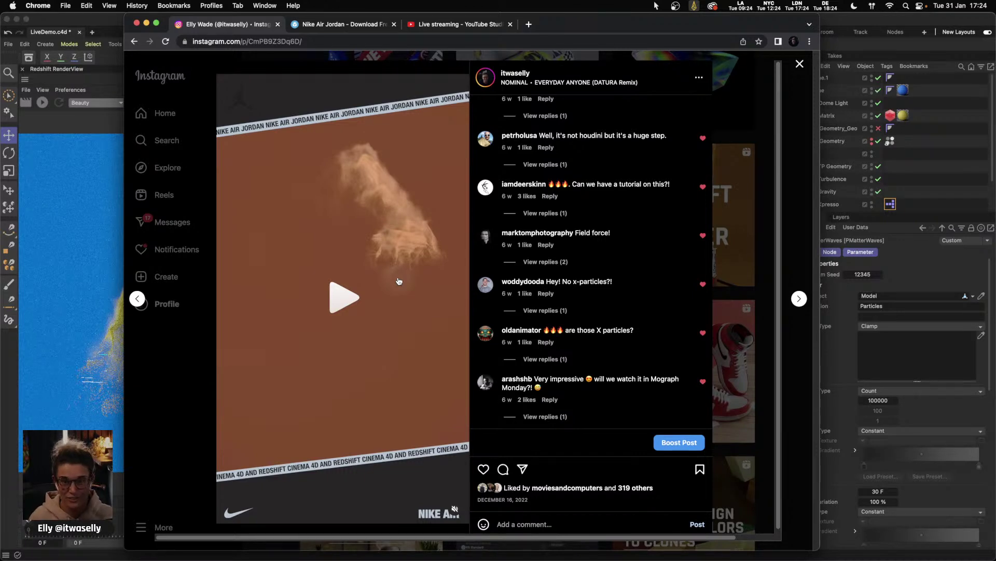
pyautogui.click(198, 457)
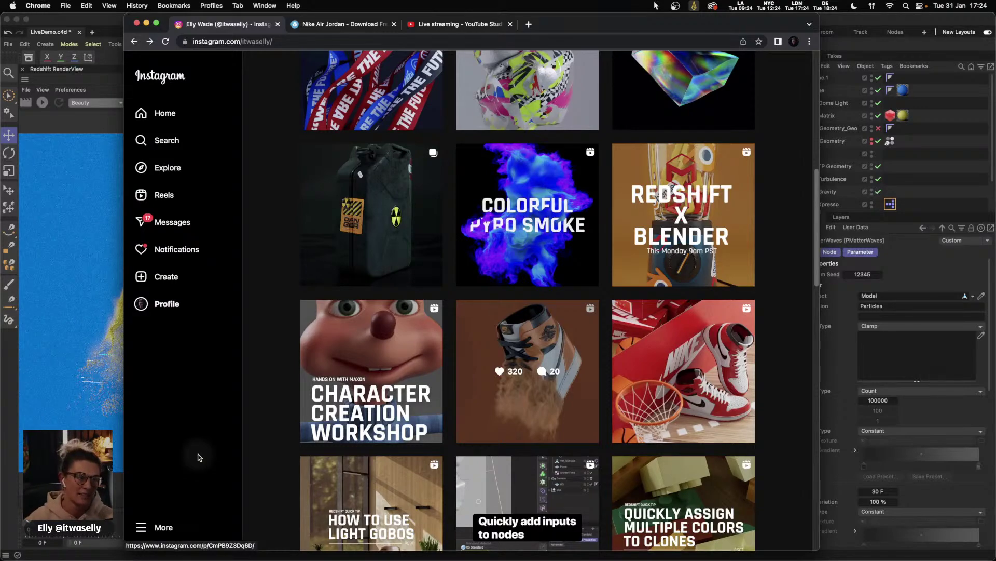
# - Find the still-image post about Nike type and cloth on the Instagram profile and view its second image
pyautogui.scroll(-5, 706, 371)
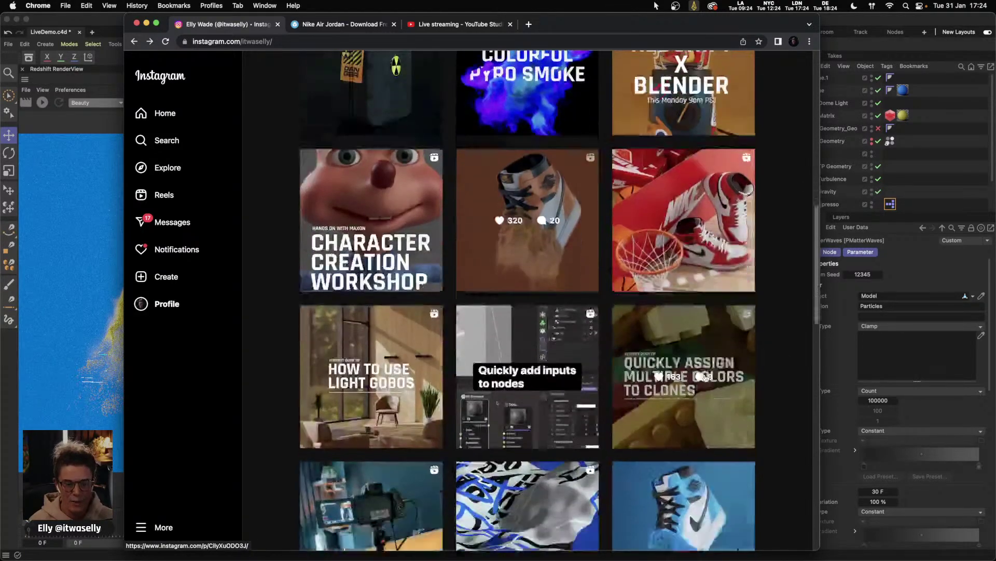
pyautogui.scroll(-10, 706, 371)
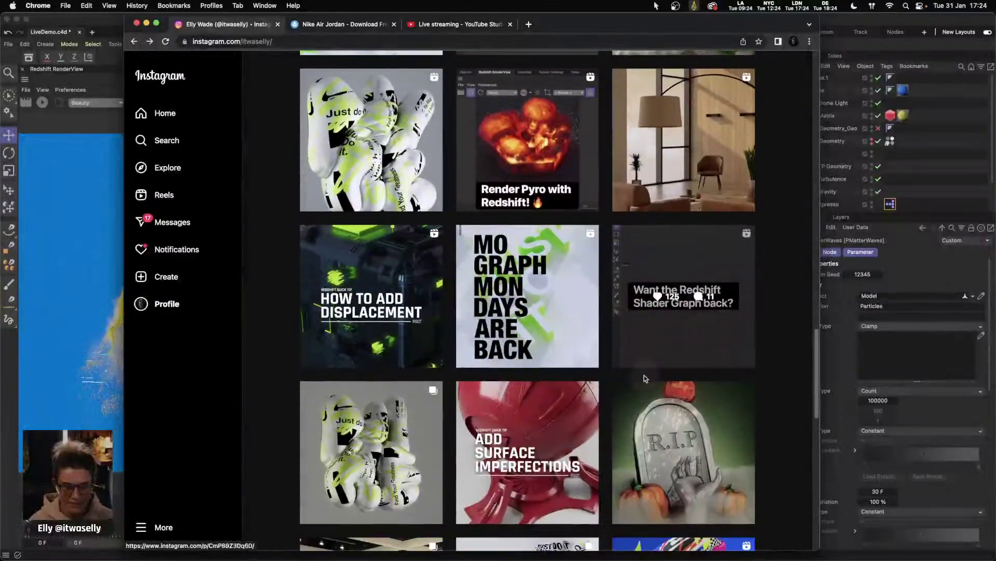
pyautogui.click(410, 410)
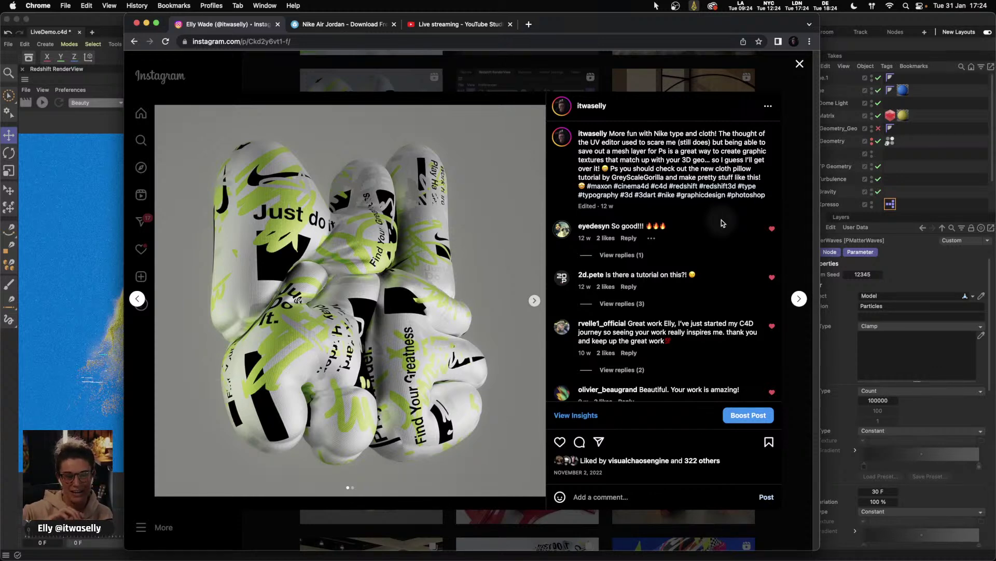
pyautogui.click(534, 300)
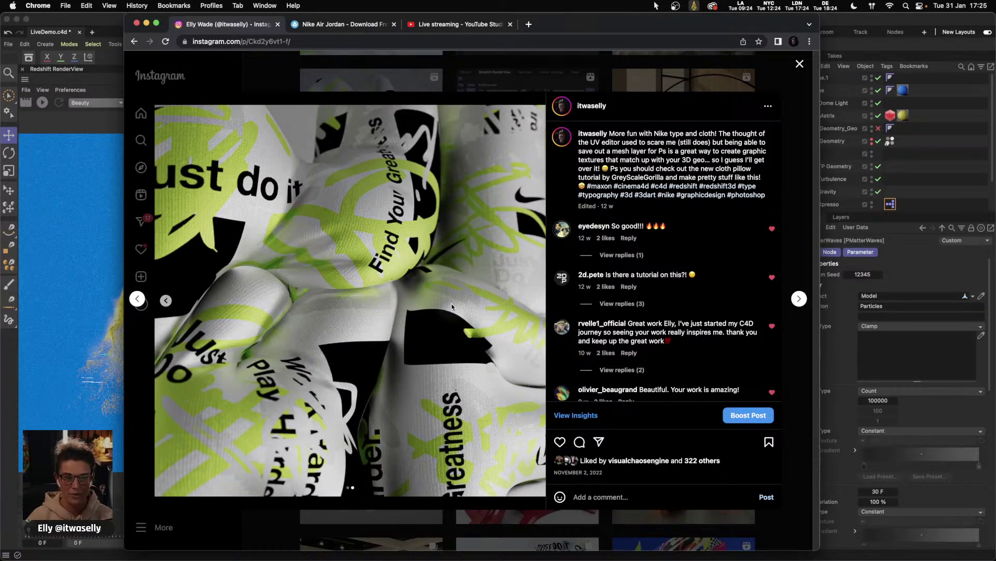
# - Close the still-image post, view the Nike text cloth simulation video post, and return to the profile grid
pyautogui.click(301, 83)
pyautogui.click(368, 119)
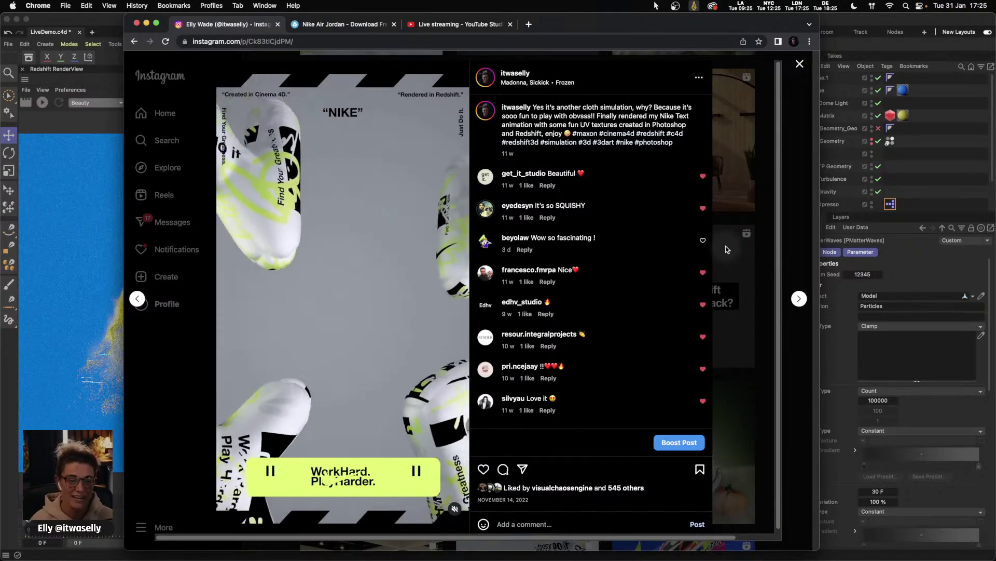
pyautogui.click(163, 418)
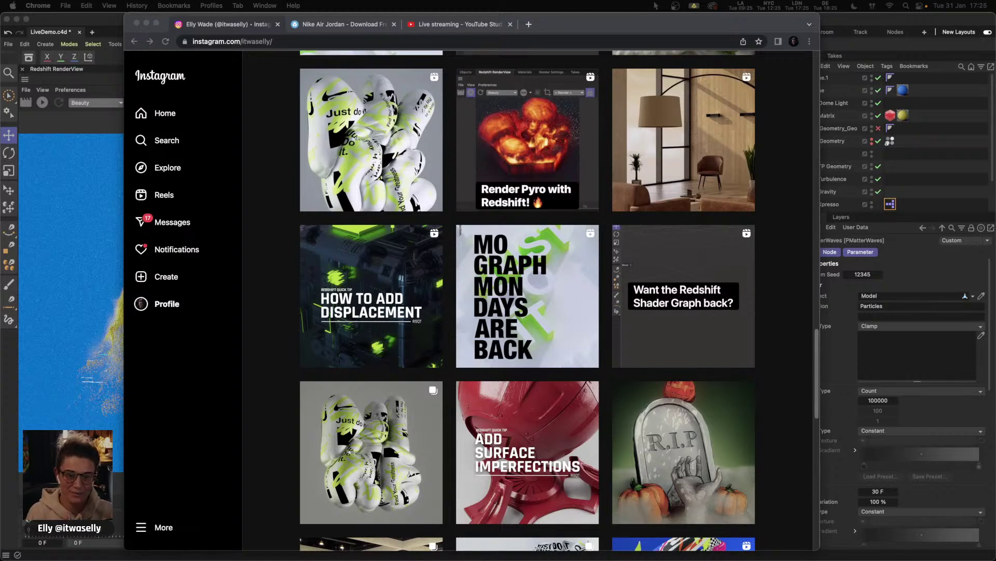
# - Return to the start of the Instagram profile, view the Nike Air Jordan model page on Sketchfab, and go back to Instagram
pyautogui.click(816, 332)
pyautogui.scroll(15, 814, 123)
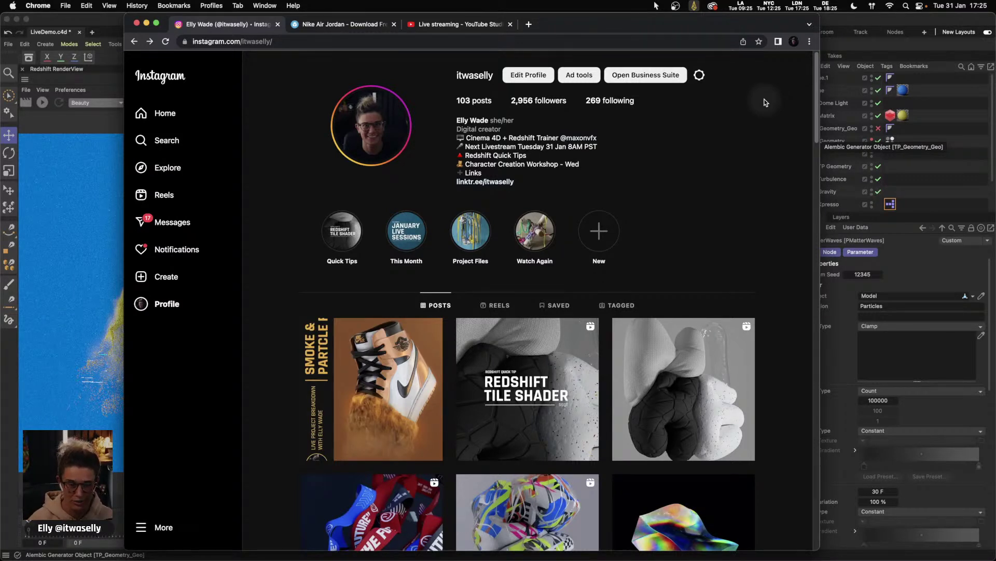
pyautogui.click(345, 25)
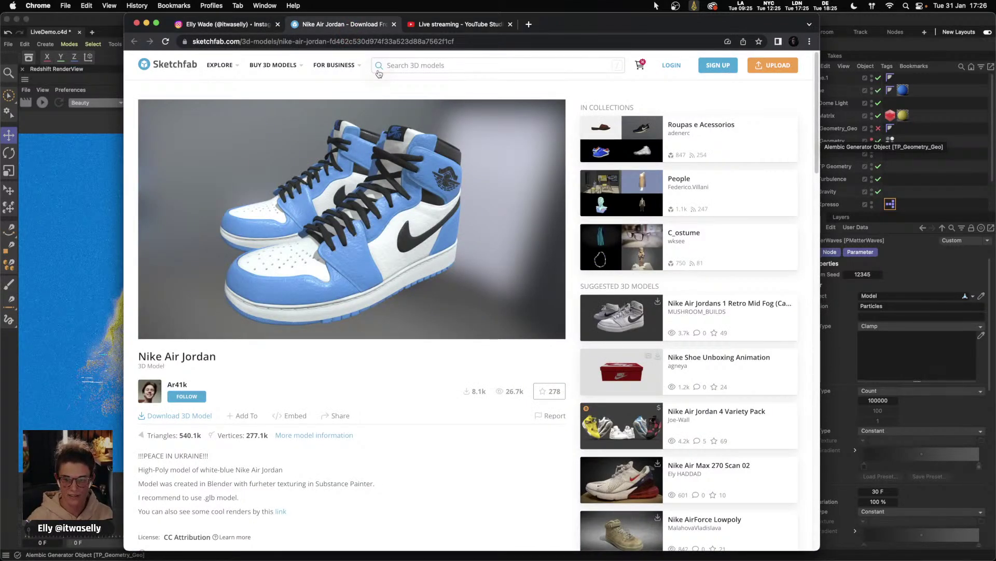
pyautogui.click(218, 24)
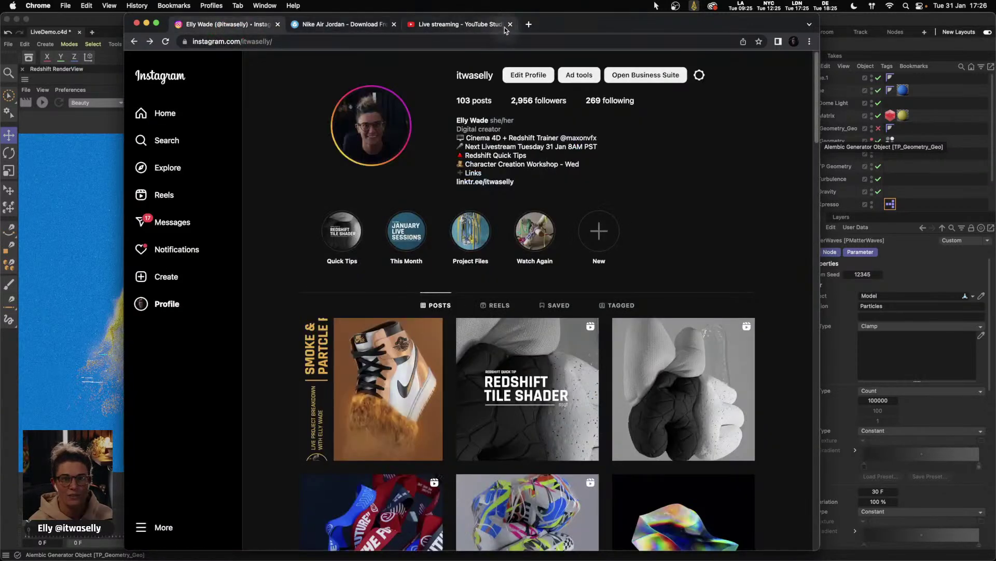
# - Open the Maxon website in a new browser tab and look through the upcoming sessions on its Events page
pyautogui.click(529, 24)
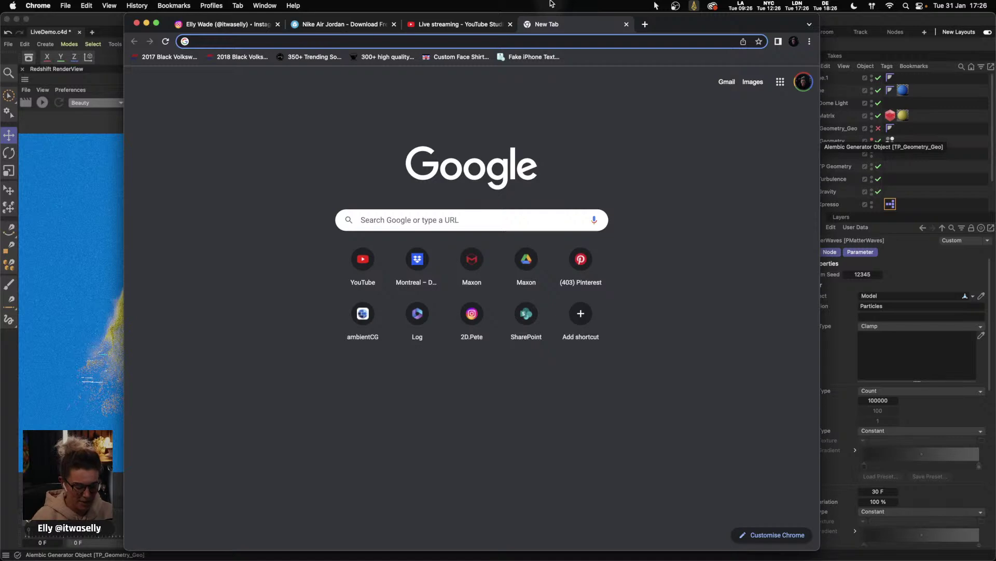
pyautogui.write('maxon')
pyautogui.press('Return')
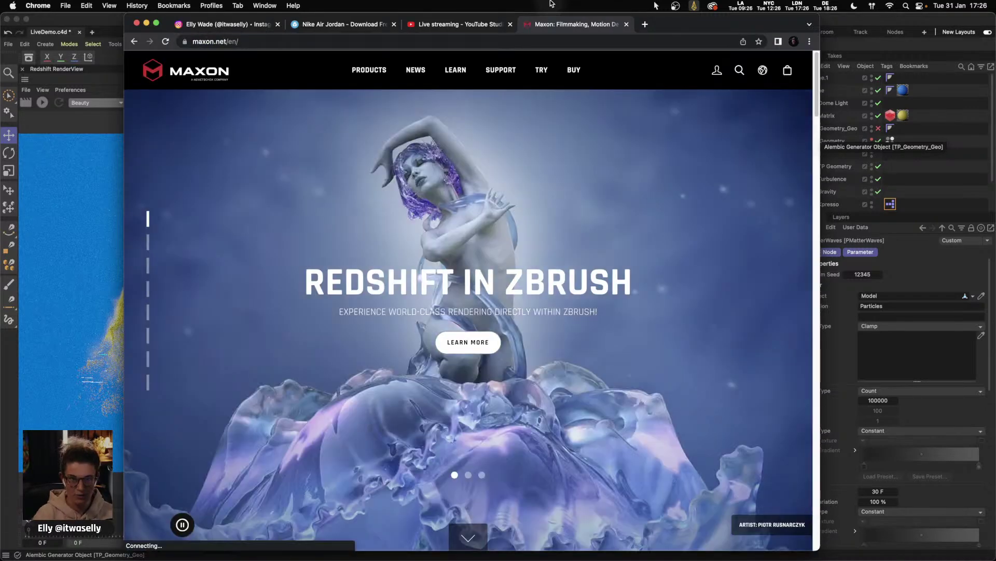
pyautogui.moveTo(427, 89)
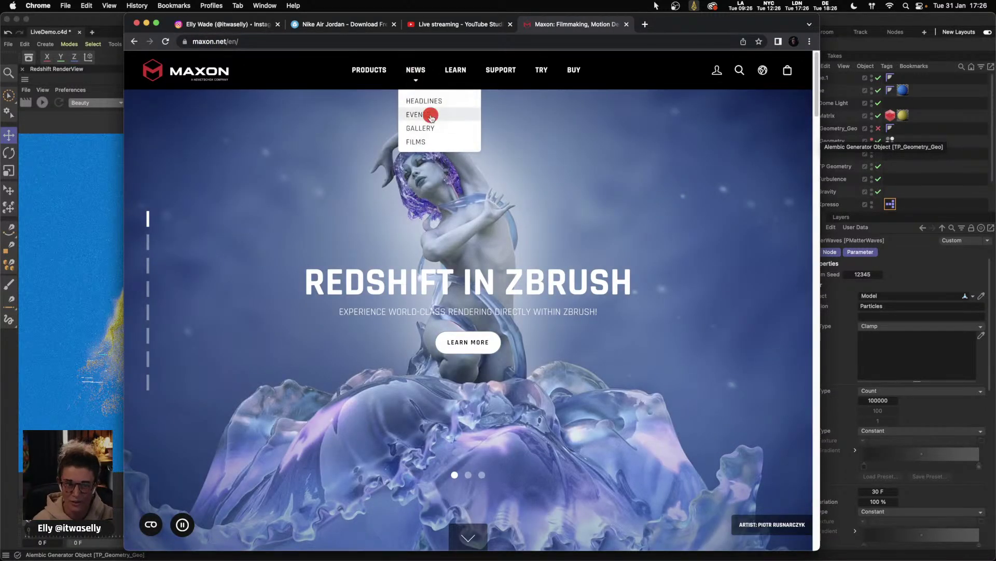
pyautogui.click(436, 116)
pyautogui.scroll(-5, 452, 113)
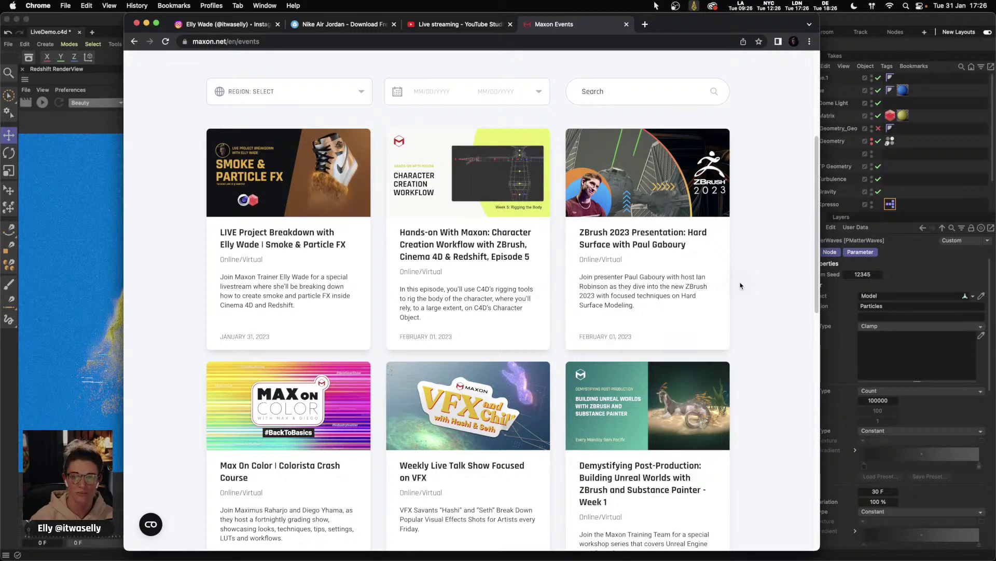
pyautogui.scroll(-3, 740, 284)
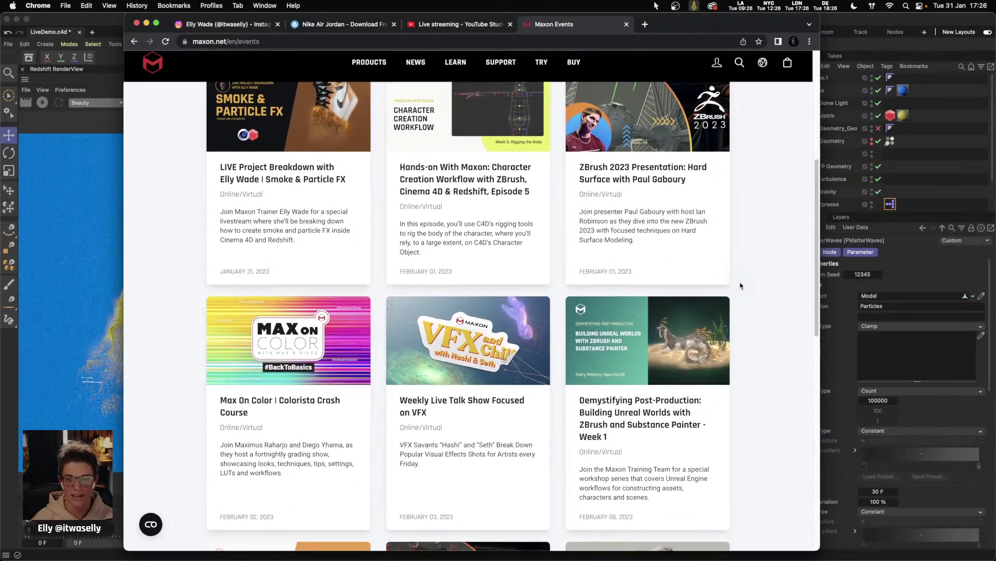
pyautogui.scroll(-5, 741, 285)
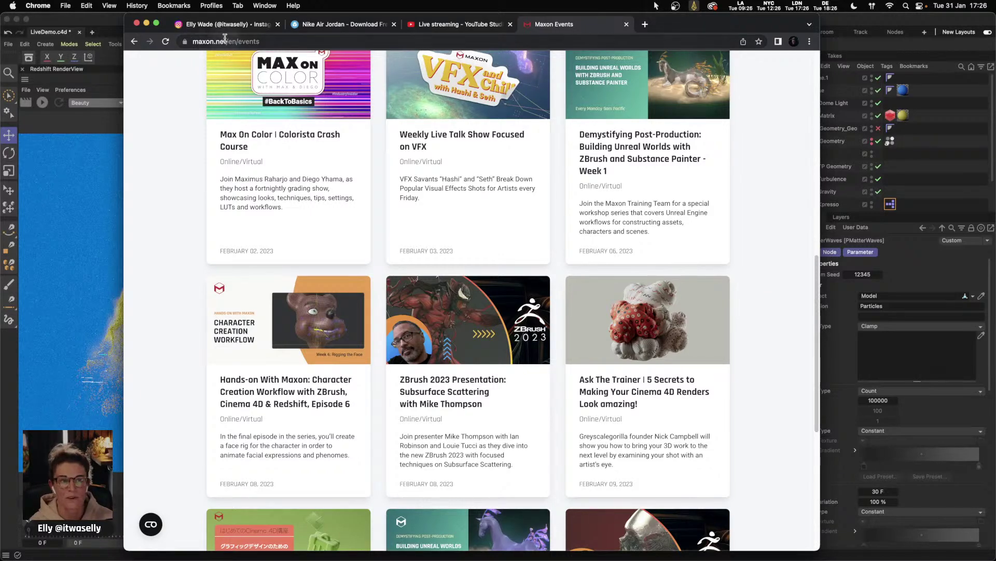
# - Open the Maxon Training Team YouTube channel in another new browser tab
pyautogui.click(645, 24)
pyautogui.write('you')
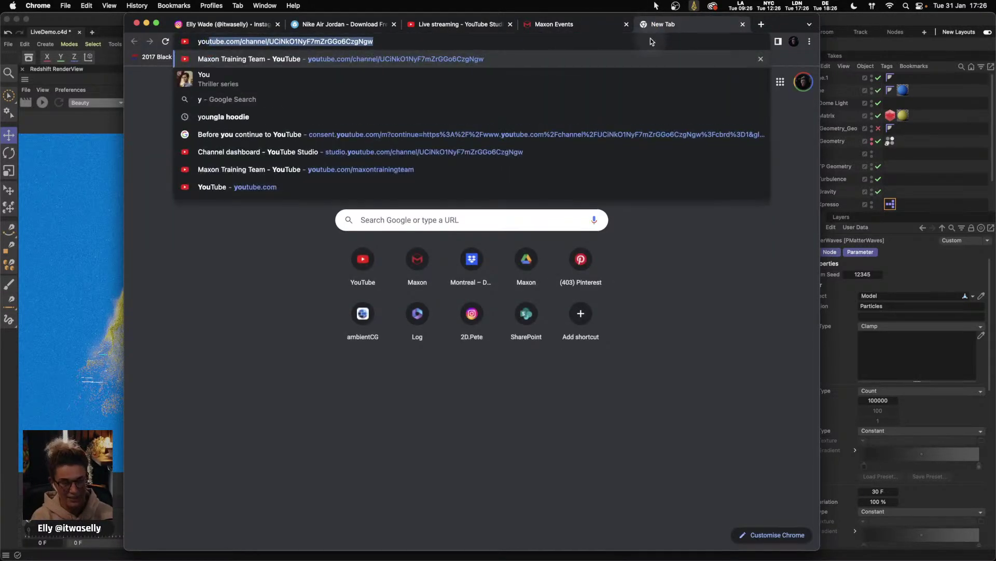
pyautogui.press('Return')
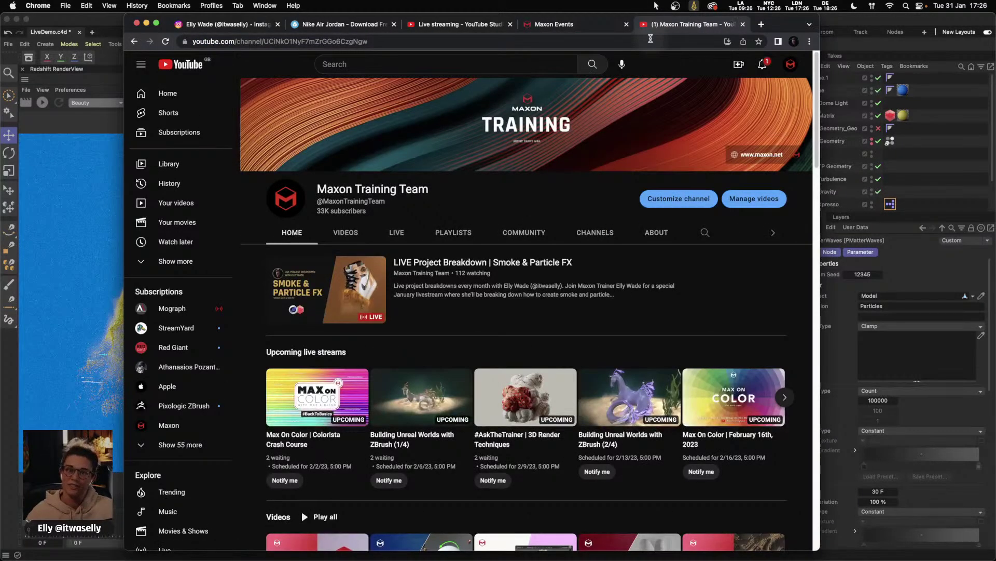